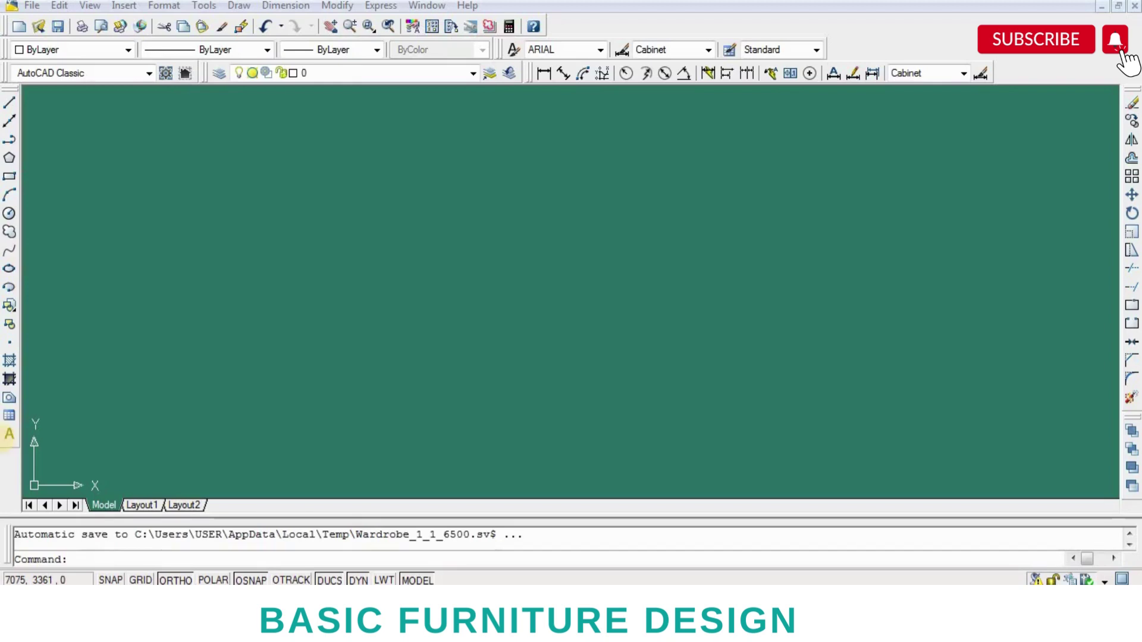
- Place a multiline text box for the title and collapse its width so lines don't wrap
{"action": "left_click", "coordinate": [9, 435]}
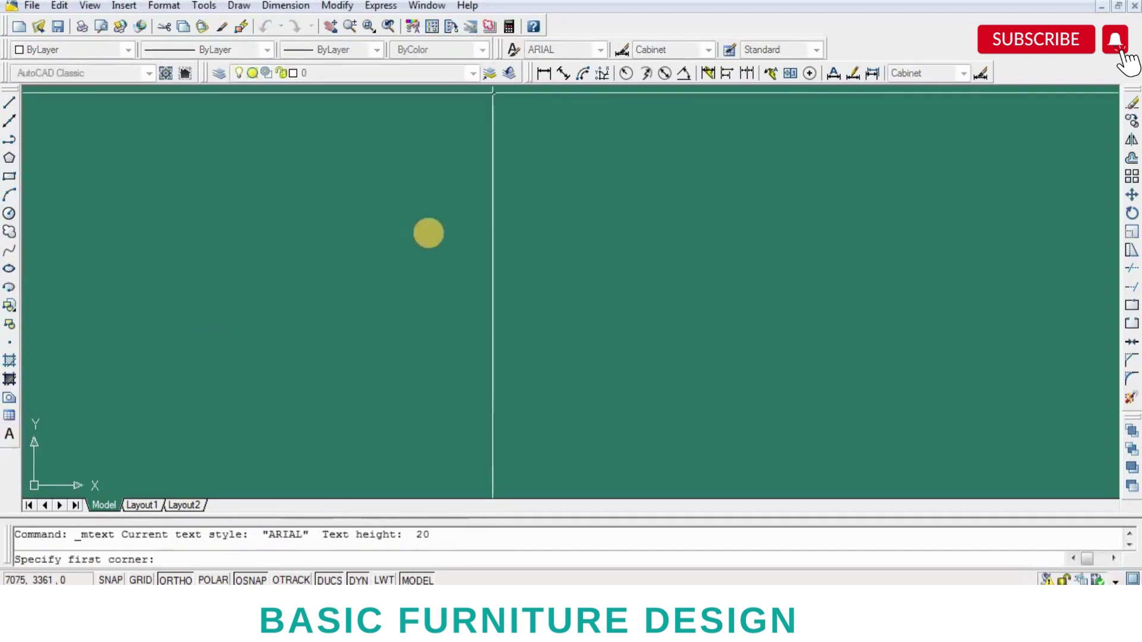
{"action": "left_click", "coordinate": [399, 237]}
{"action": "left_click", "coordinate": [676, 314]}
{"action": "scroll", "coordinate": [434, 244], "scroll_direction": "up", "scroll_amount": 3}
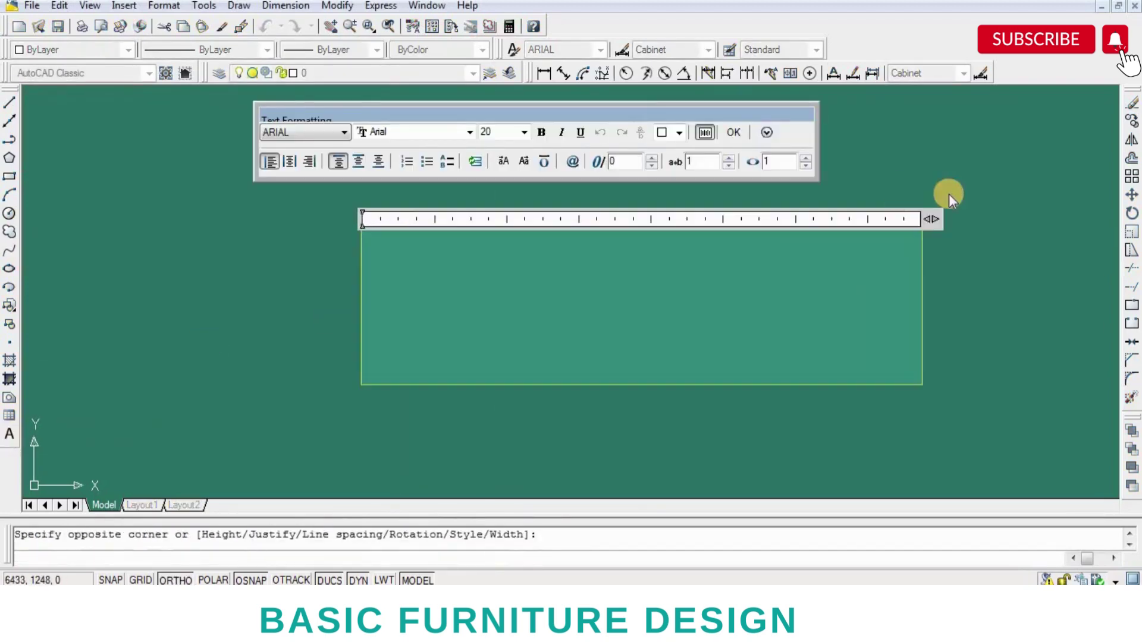
{"action": "left_click_drag", "start_coordinate": [685, 220], "coordinate": [327, 231]}
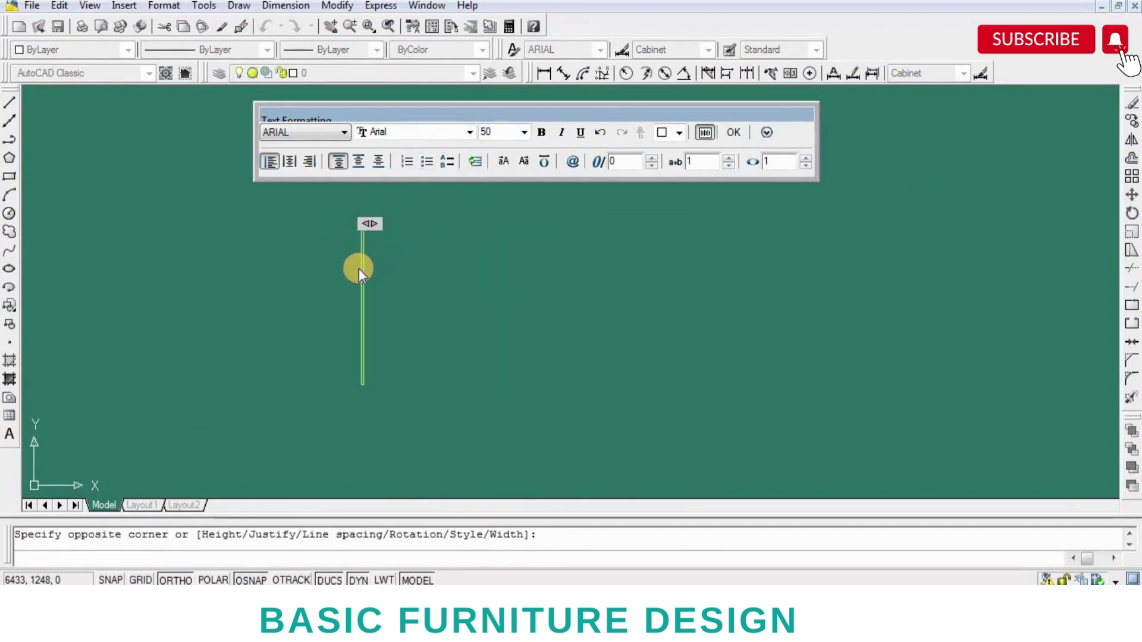
- Enter 'Computer Desk with Book Shelf' and 'Size:-L-750X W-500X H-1400MM' as the title lines
{"action": "type", "text": "Com"}
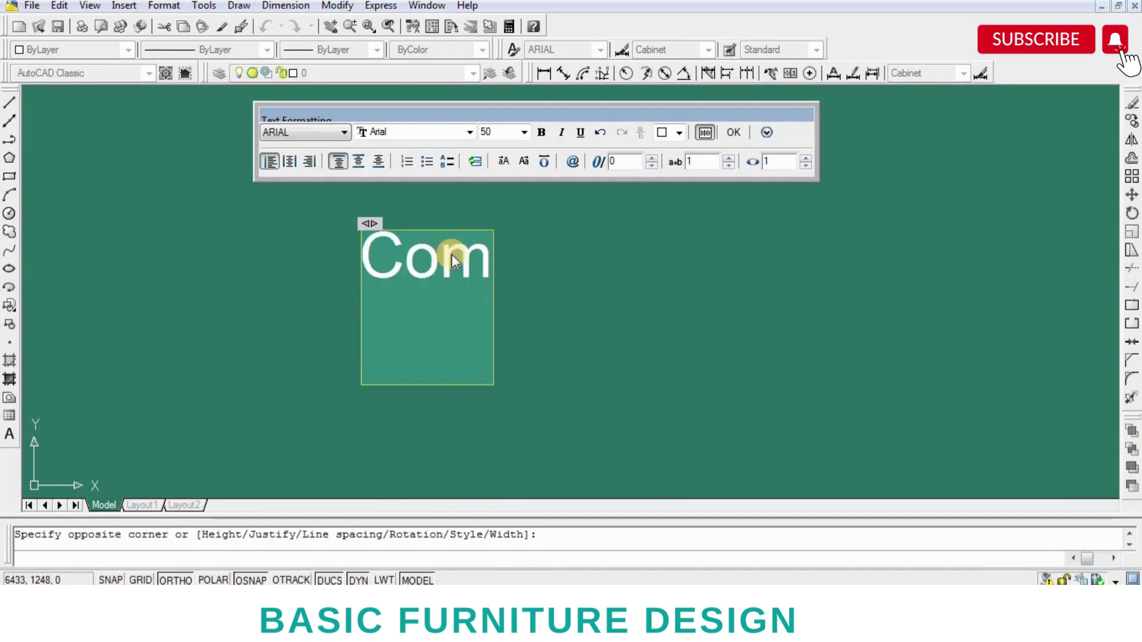
{"action": "type", "text": "pu"}
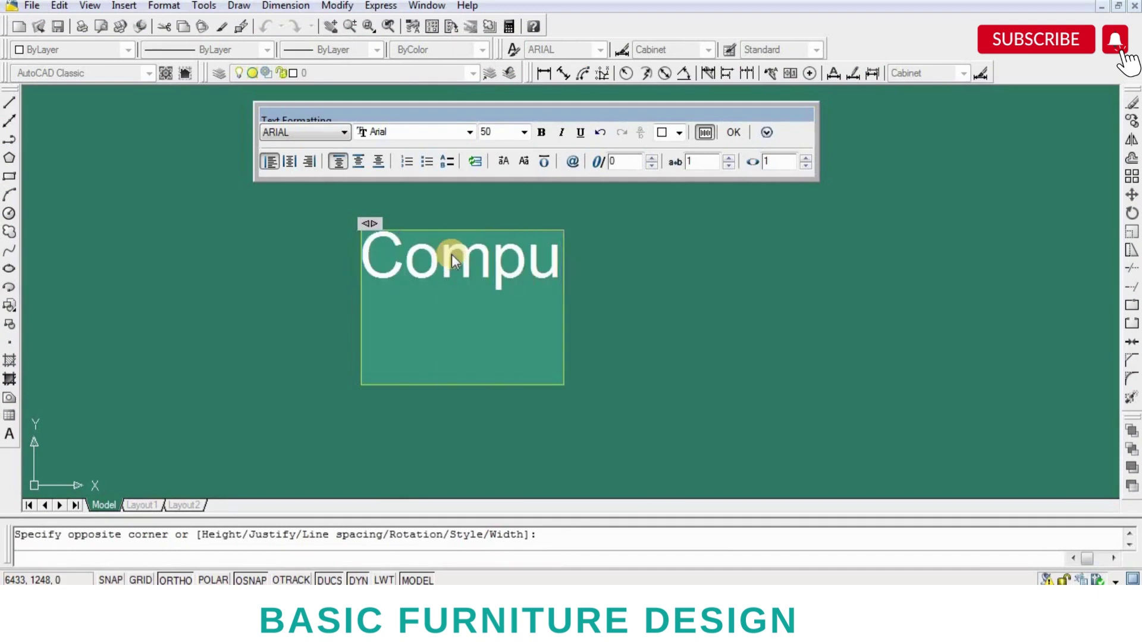
{"action": "type", "text": "ter"}
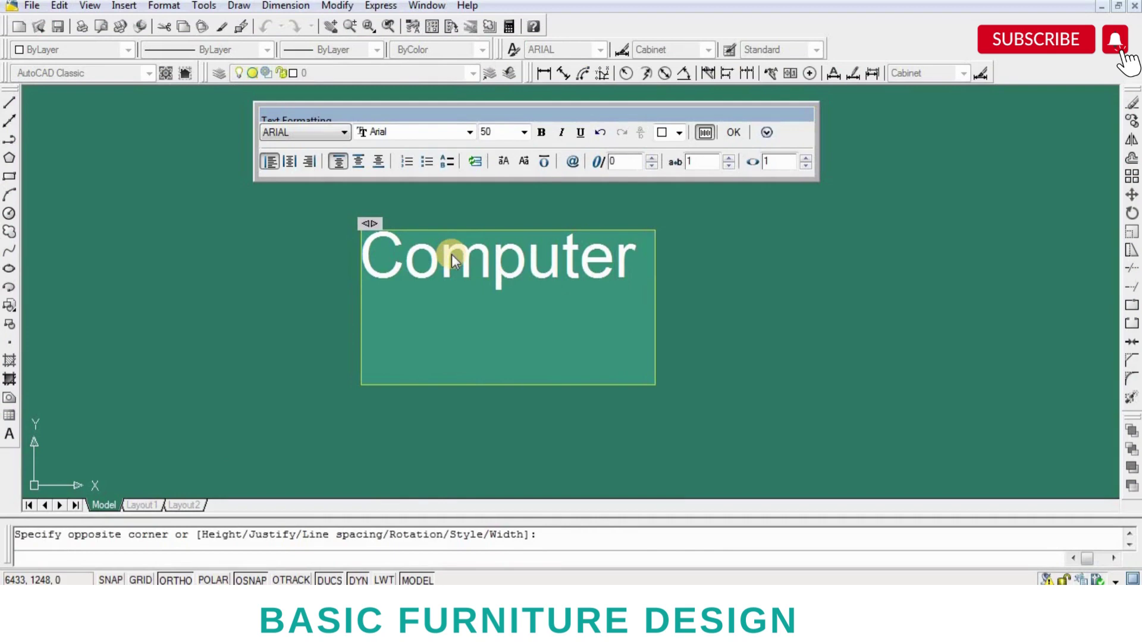
{"action": "type", "text": " Desk"}
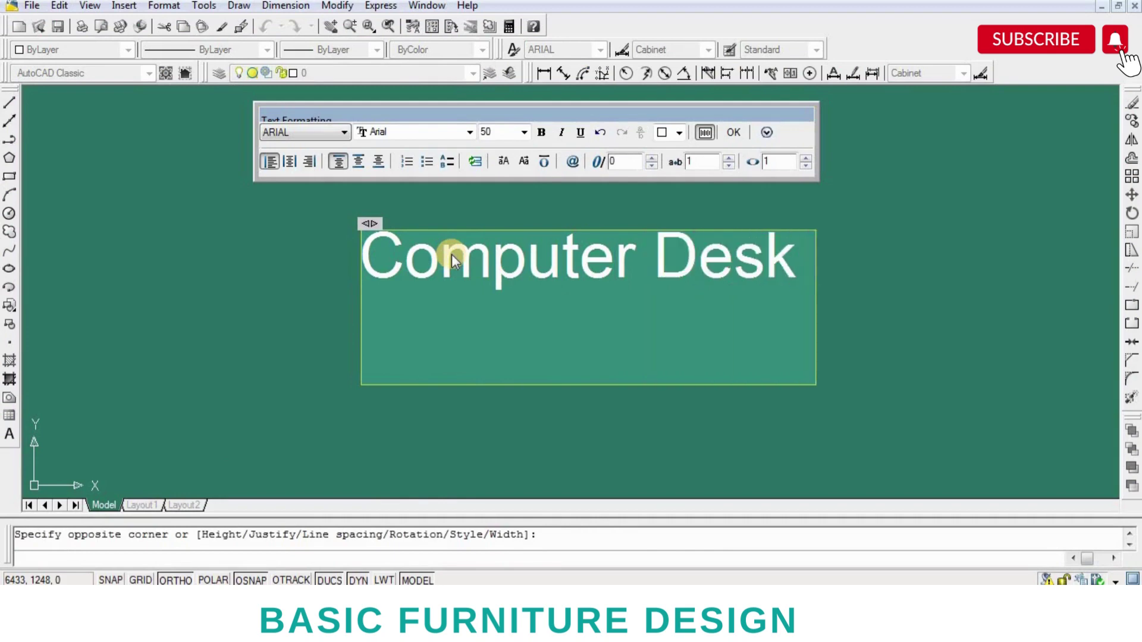
{"action": "type", "text": " with"}
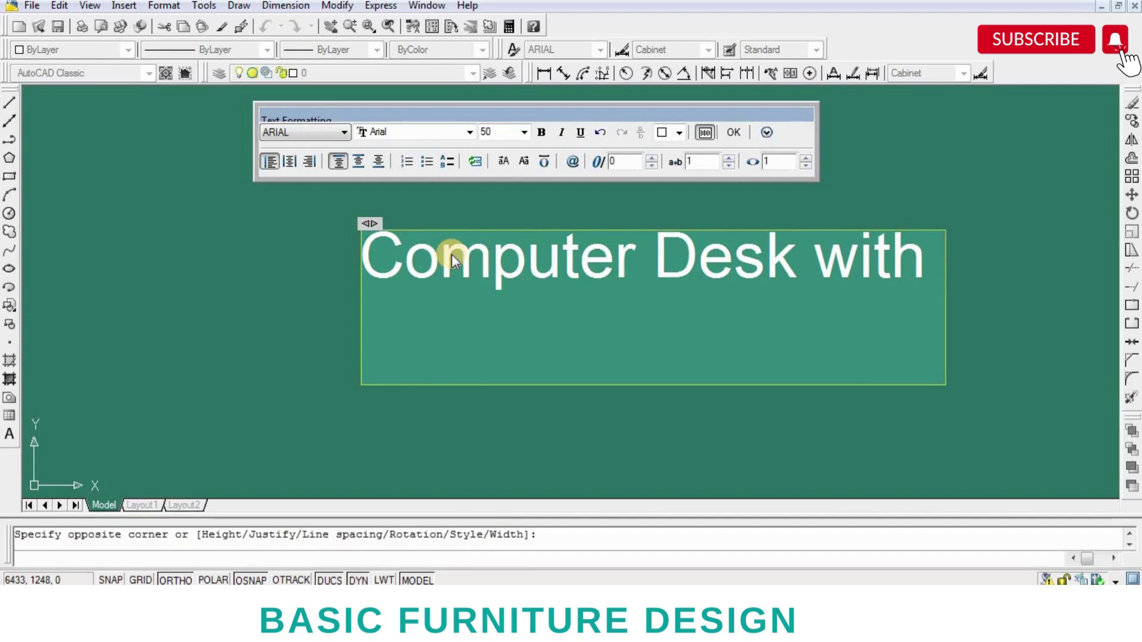
{"action": "type", "text": " Booo"}
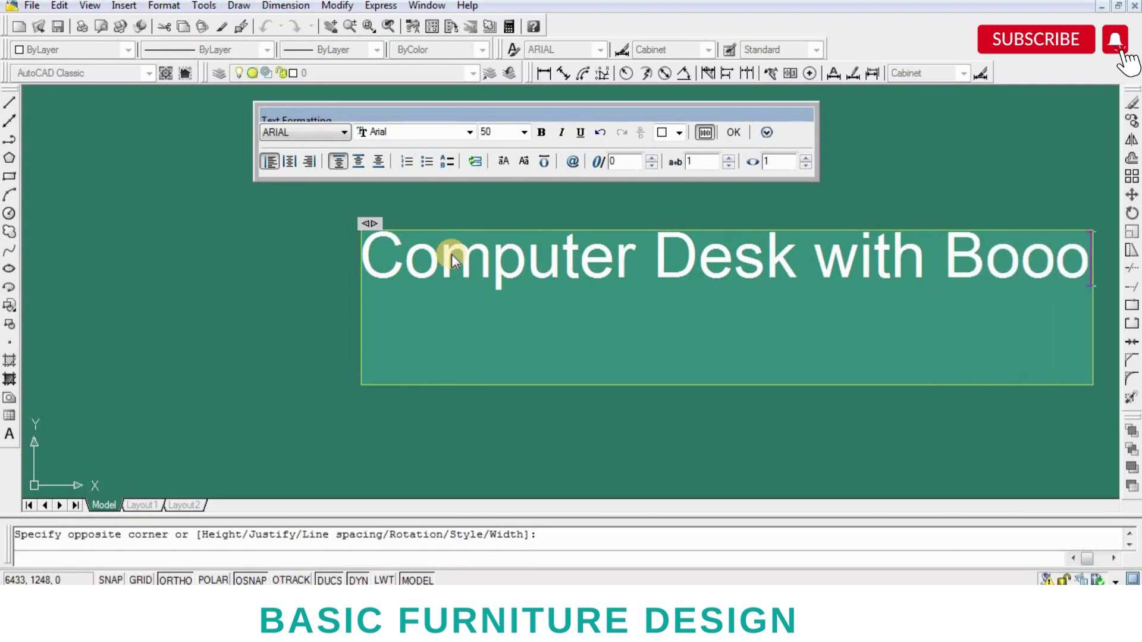
{"action": "key", "text": "BackSpace"}
{"action": "type", "text": "k S"}
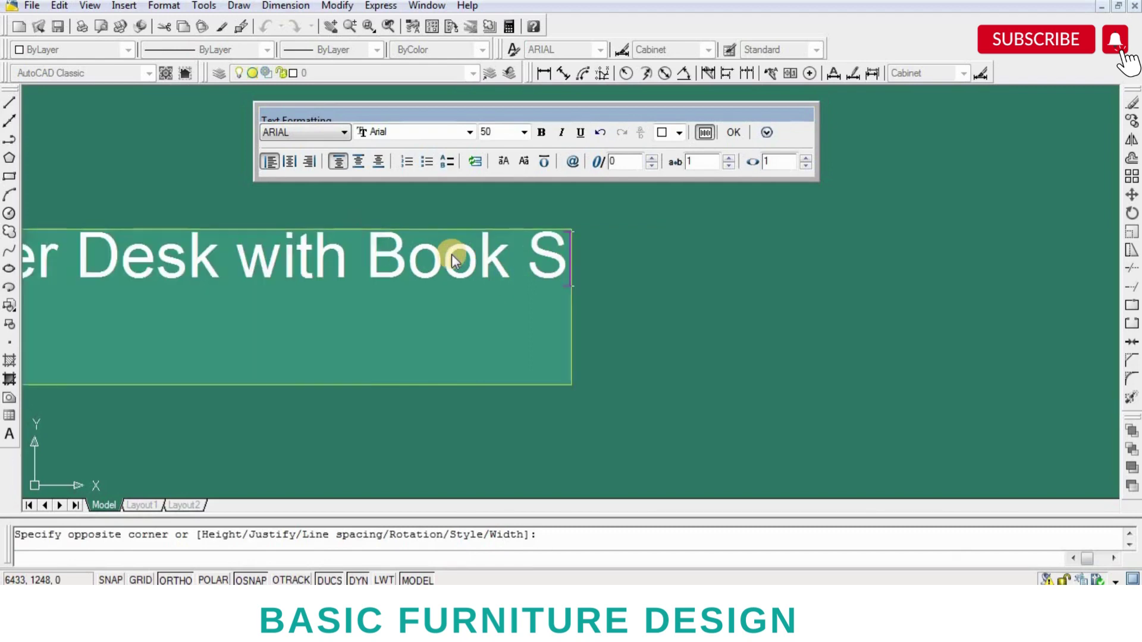
{"action": "type", "text": "helf"}
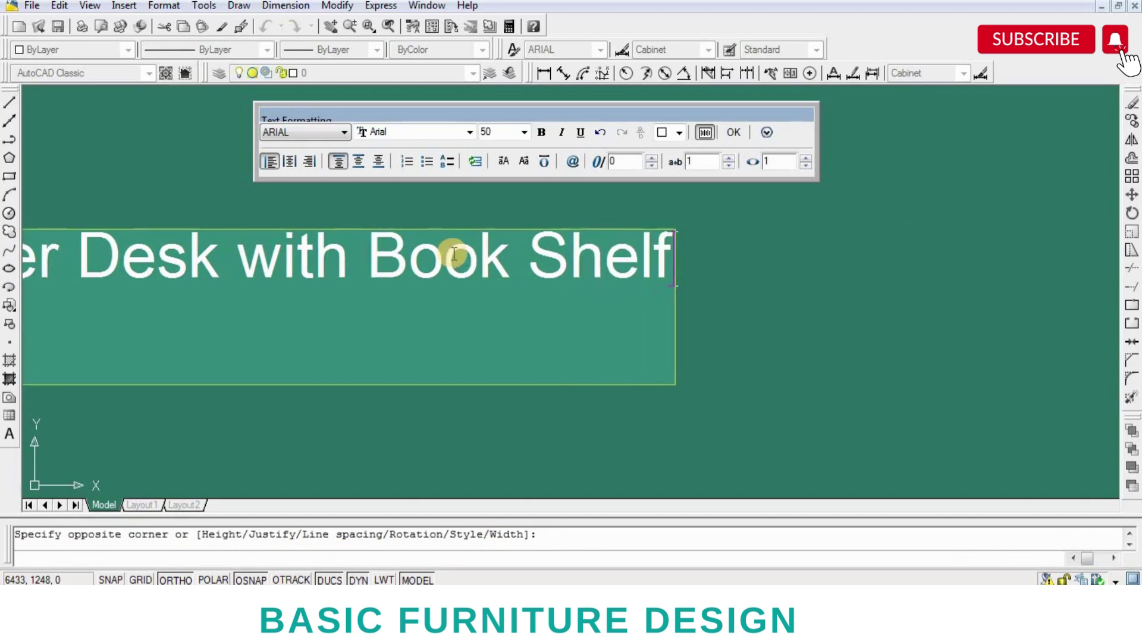
{"action": "scroll", "coordinate": [684, 253], "scroll_direction": "down", "scroll_amount": 2}
{"action": "type", "text": "Size:-L-750X W-500X H-1400"}
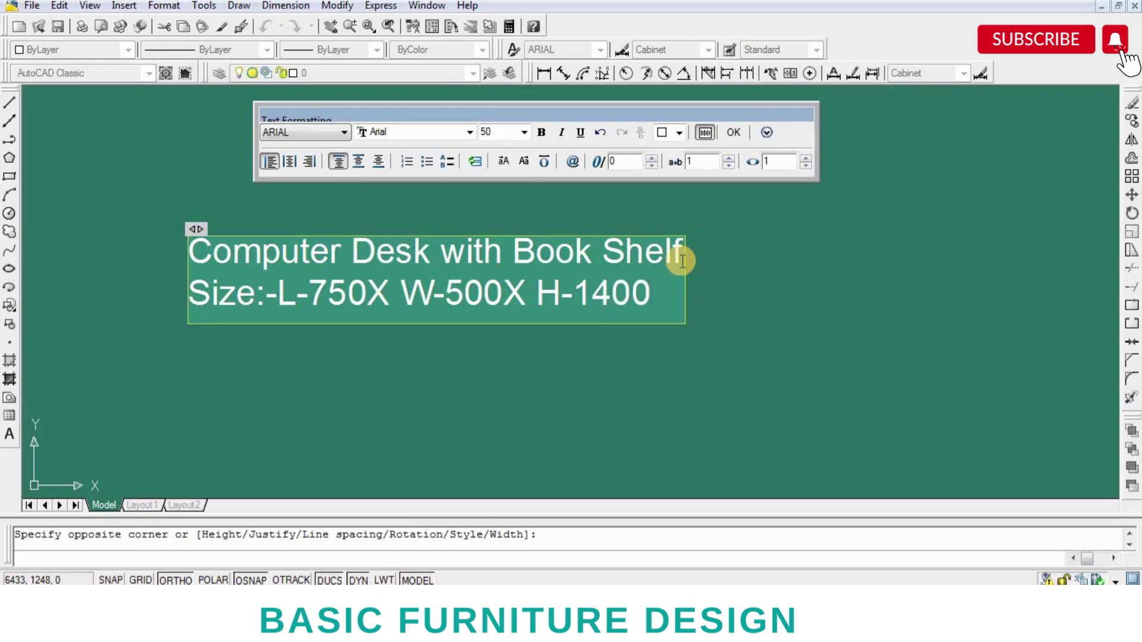
{"action": "type", "text": "MM"}
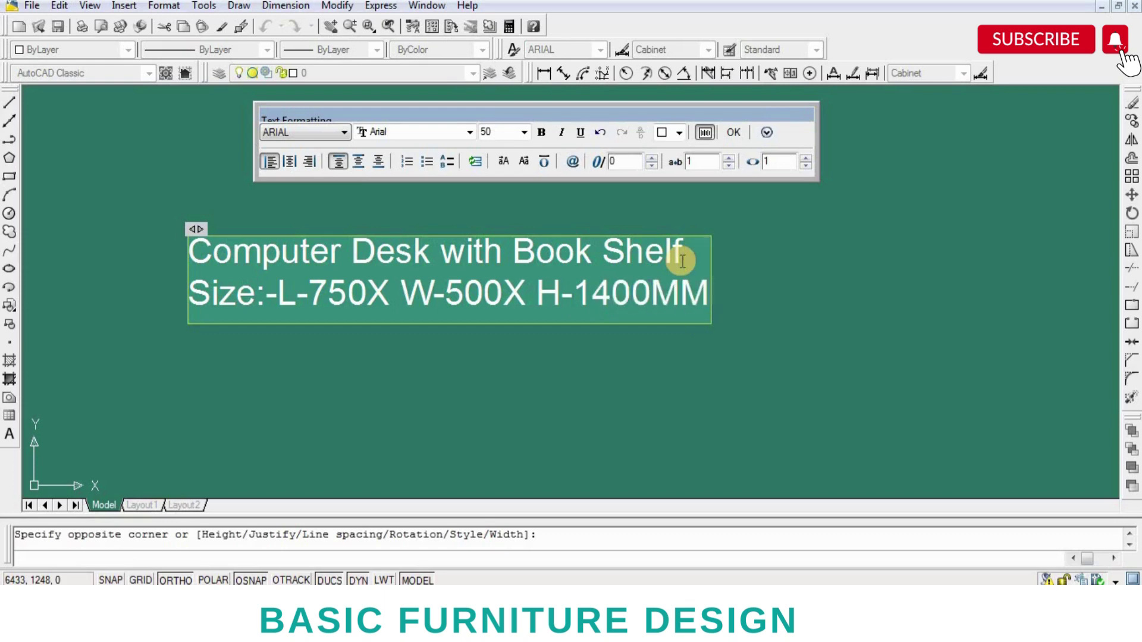
{"action": "scroll", "coordinate": [682, 261], "scroll_direction": "down", "scroll_amount": 3}
{"action": "left_click", "coordinate": [723, 316]}
- Draw the desk outline's 750 top edge and 1400 side edge below the title
{"action": "scroll", "coordinate": [500, 321], "scroll_direction": "up", "scroll_amount": 3}
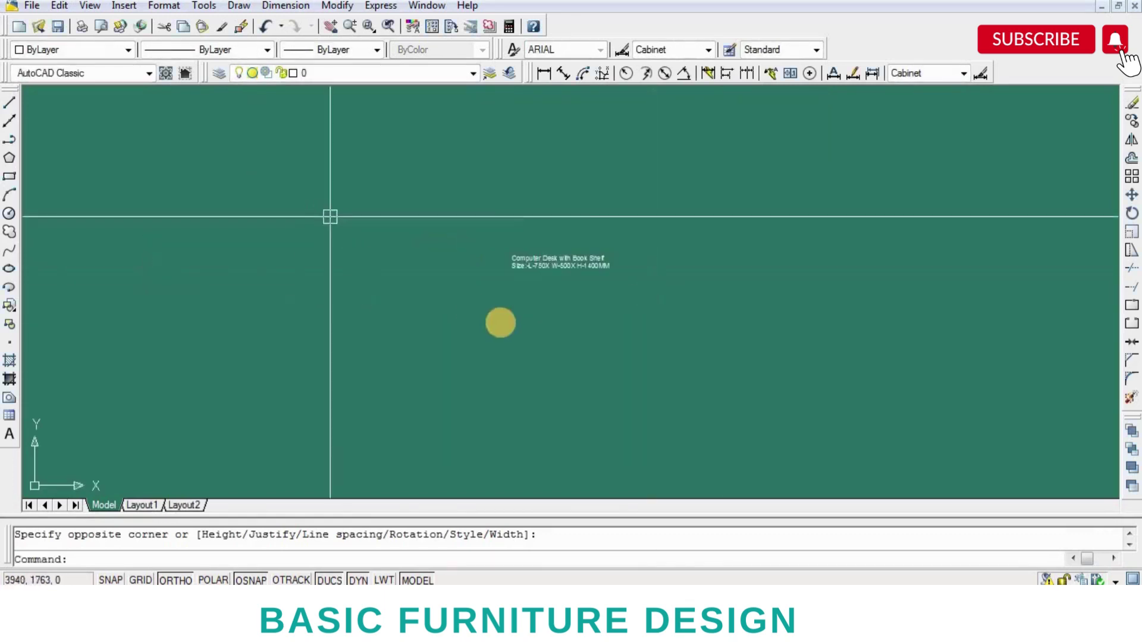
{"action": "middle_click_drag", "start_coordinate": [499, 321], "coordinate": [309, 280]}
{"action": "scroll", "coordinate": [502, 260], "scroll_direction": "up", "scroll_amount": 2}
{"action": "scroll", "coordinate": [503, 260], "scroll_direction": "up", "scroll_amount": 1}
{"action": "scroll", "coordinate": [426, 245], "scroll_direction": "down", "scroll_amount": 4}
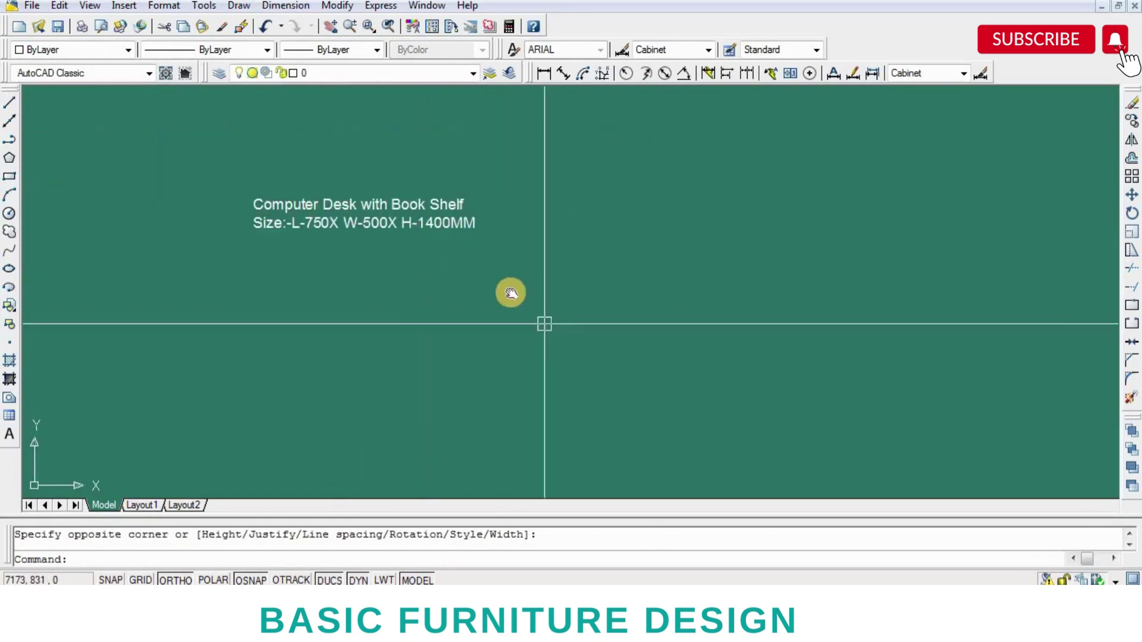
{"action": "middle_click_drag", "start_coordinate": [511, 293], "coordinate": [500, 267]}
{"action": "scroll", "coordinate": [500, 268], "scroll_direction": "up", "scroll_amount": 1}
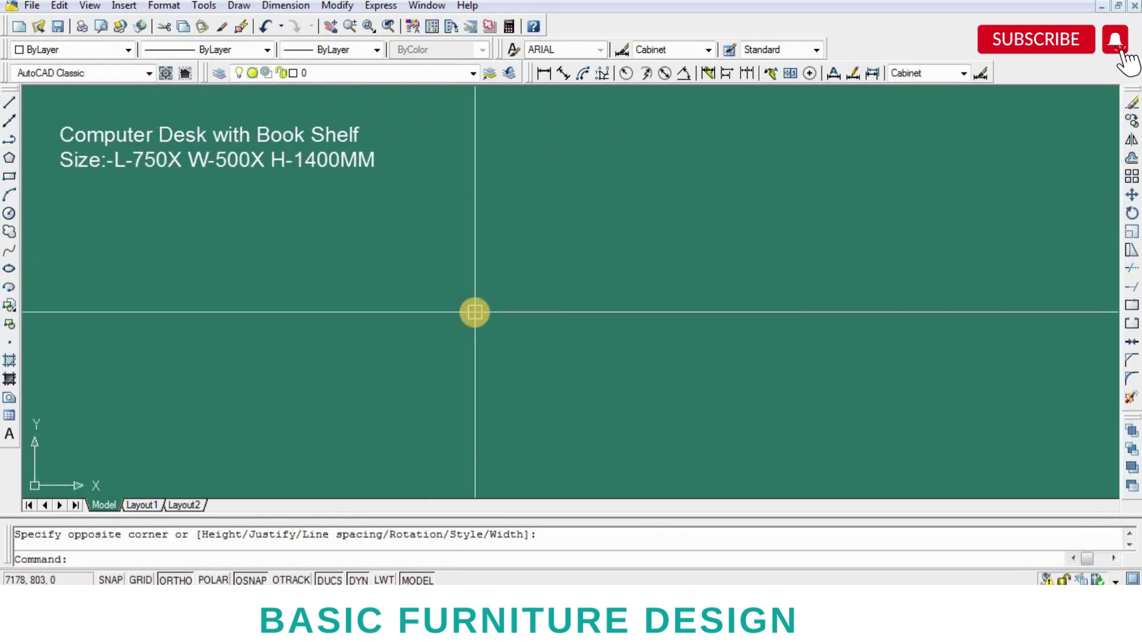
{"action": "type", "text": "L"}
{"action": "key", "text": "Return"}
{"action": "left_click", "coordinate": [460, 153]}
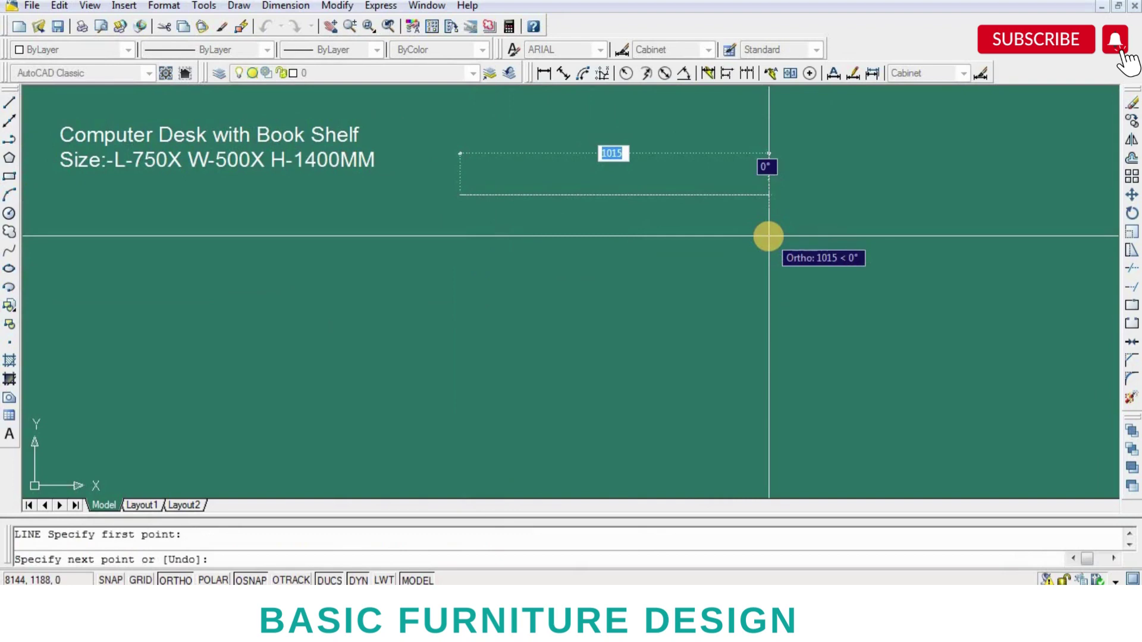
{"action": "type", "text": "750"}
{"action": "key", "text": "Return"}
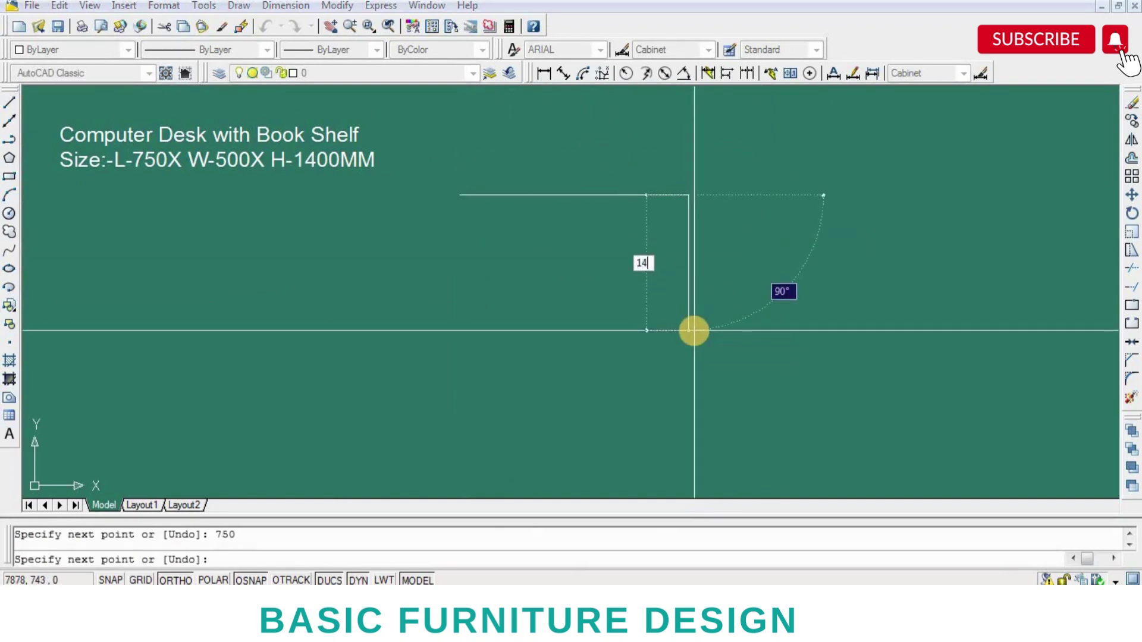
{"action": "type", "text": "1400"}
{"action": "key", "text": "Return"}
{"action": "key", "text": "Return"}
- Mirror the 1400 side edge about the top edge's midpoint to form the opposite side
{"action": "scroll", "coordinate": [743, 309], "scroll_direction": "down", "scroll_amount": 3}
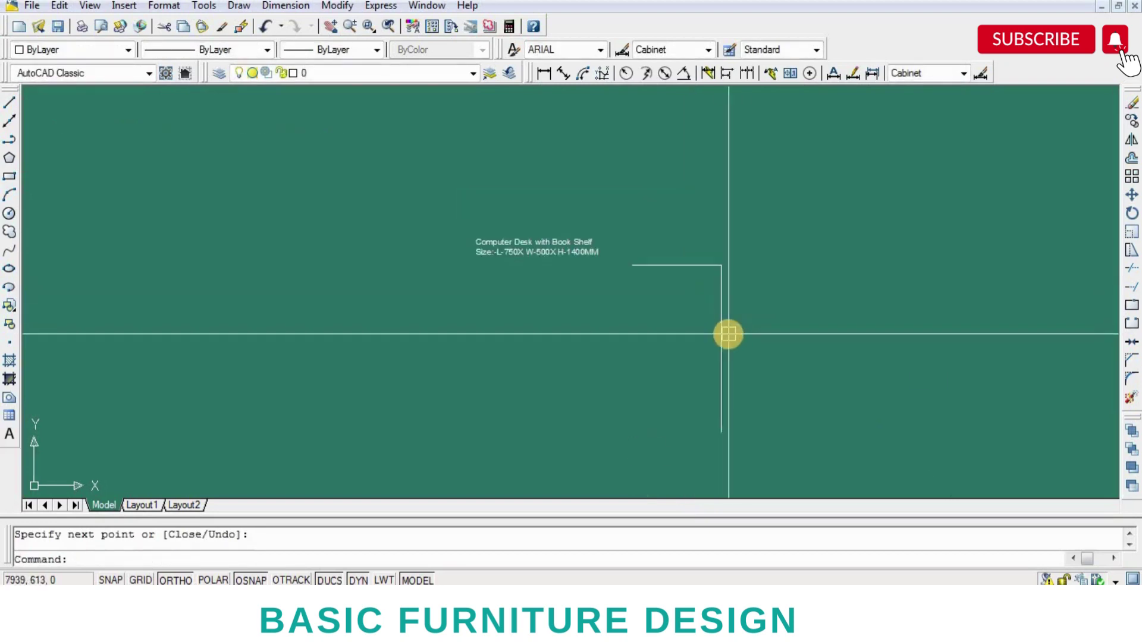
{"action": "type", "text": "mi"}
{"action": "key", "text": "Return"}
{"action": "left_click", "coordinate": [776, 315]}
{"action": "left_click", "coordinate": [691, 339]}
{"action": "key", "text": "Return"}
{"action": "left_click", "coordinate": [676, 270]}
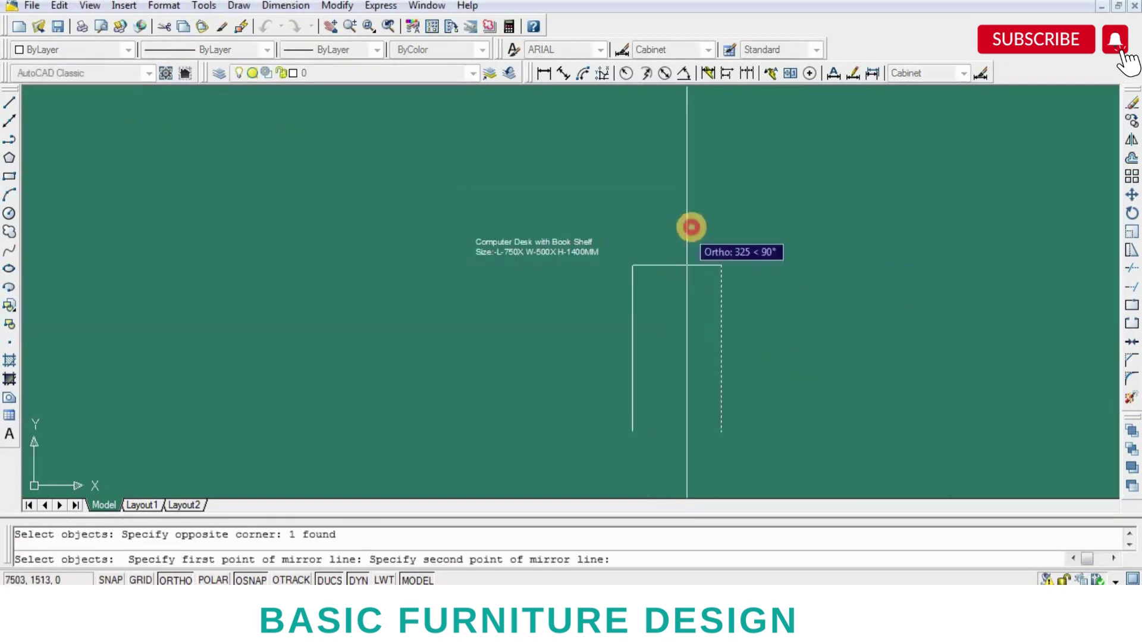
{"action": "left_click", "coordinate": [688, 226]}
{"action": "key", "text": "Return"}
- Mirror the top edge about the sides' midpoint to close the rectangle
{"action": "key", "text": "Return"}
{"action": "left_click", "coordinate": [695, 264]}
{"action": "key", "text": "Return"}
{"action": "left_click", "coordinate": [753, 352]}
{"action": "left_click", "coordinate": [703, 352]}
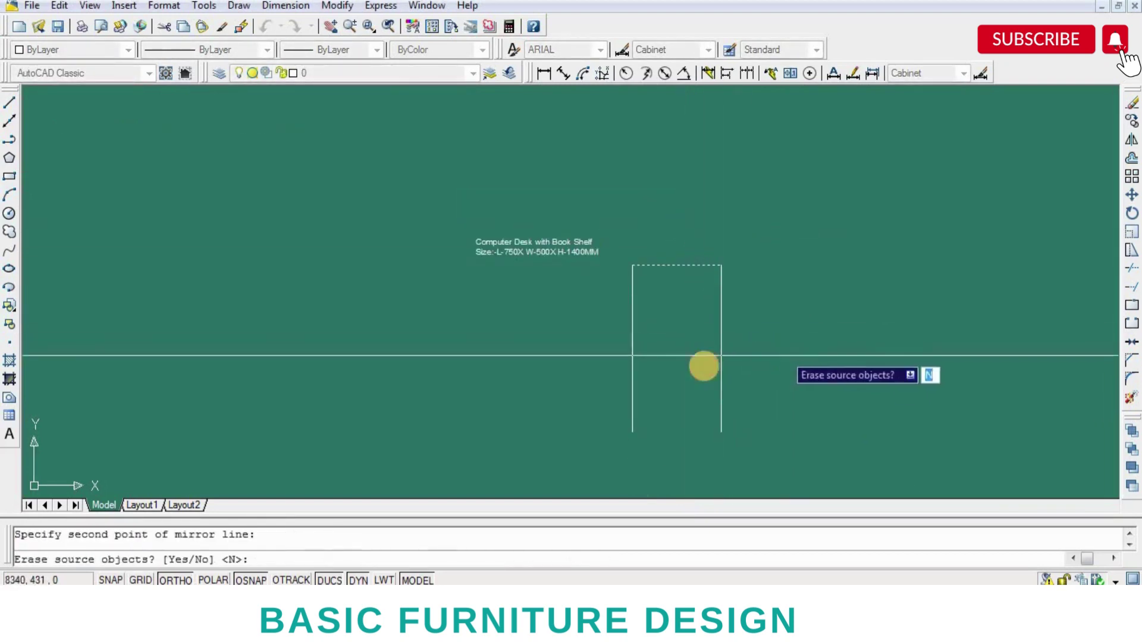
{"action": "scroll", "coordinate": [696, 266], "scroll_direction": "up", "scroll_amount": 3}
{"action": "scroll", "coordinate": [696, 266], "scroll_direction": "down", "scroll_amount": 3}
{"action": "scroll", "coordinate": [696, 265], "scroll_direction": "up", "scroll_amount": 1}
{"action": "key", "text": "Return"}
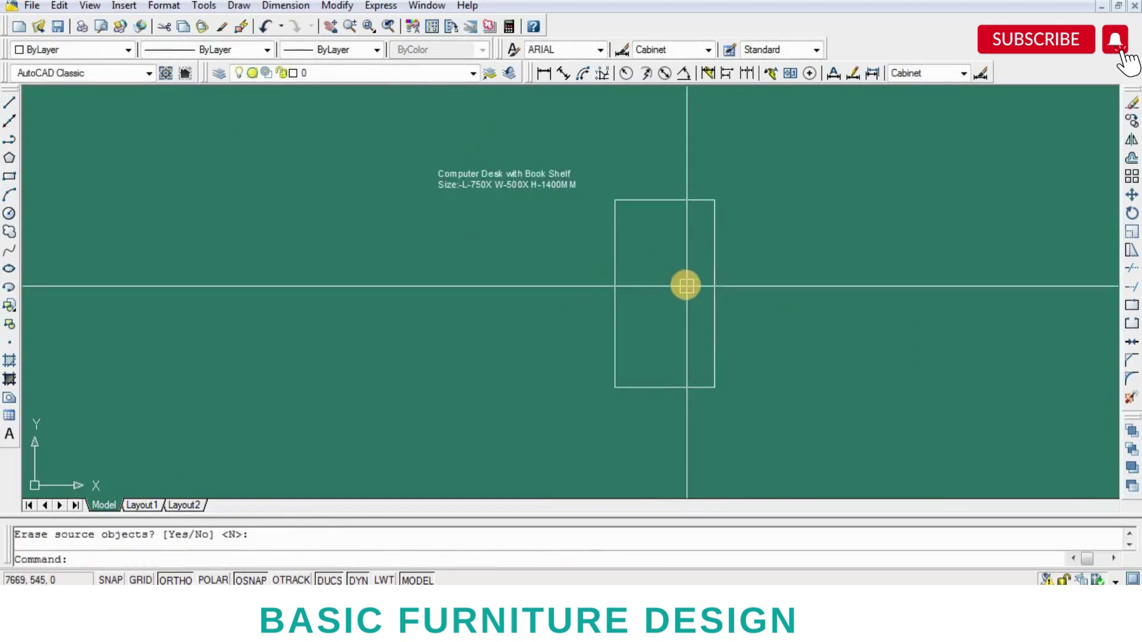
{"action": "scroll", "coordinate": [683, 284], "scroll_direction": "up", "scroll_amount": 3}
{"action": "scroll", "coordinate": [687, 286], "scroll_direction": "down", "scroll_amount": 1}
{"action": "type", "text": "o"}
- Offset the bottom edge 750 upward to divide the outline
{"action": "key", "text": "Return"}
{"action": "type", "text": "750"}
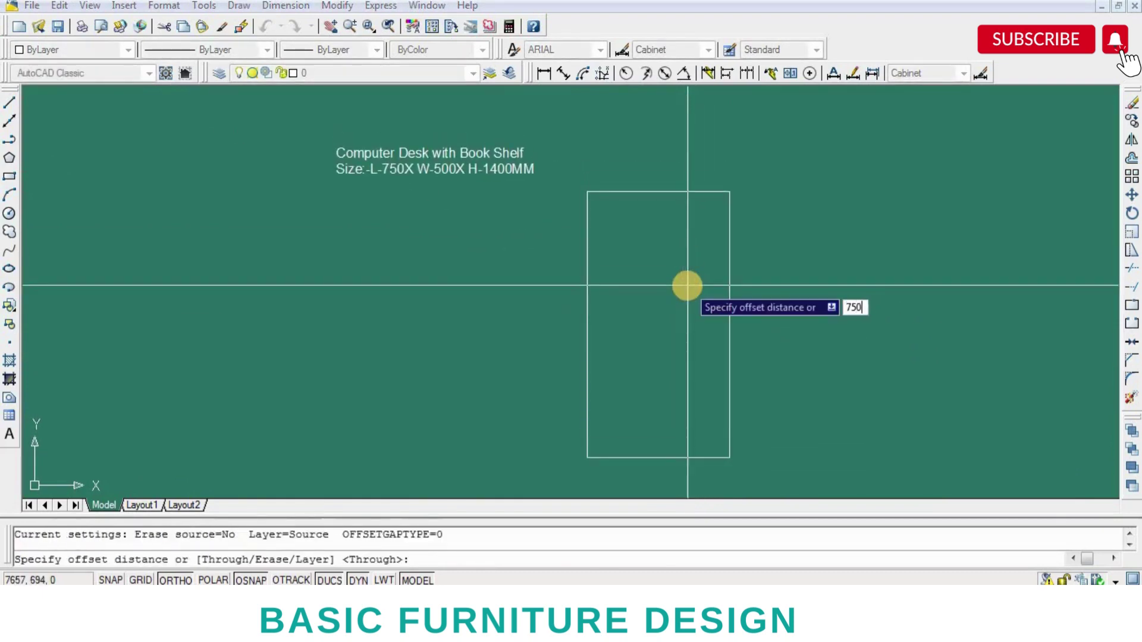
{"action": "key", "text": "Return"}
{"action": "left_click", "coordinate": [650, 423]}
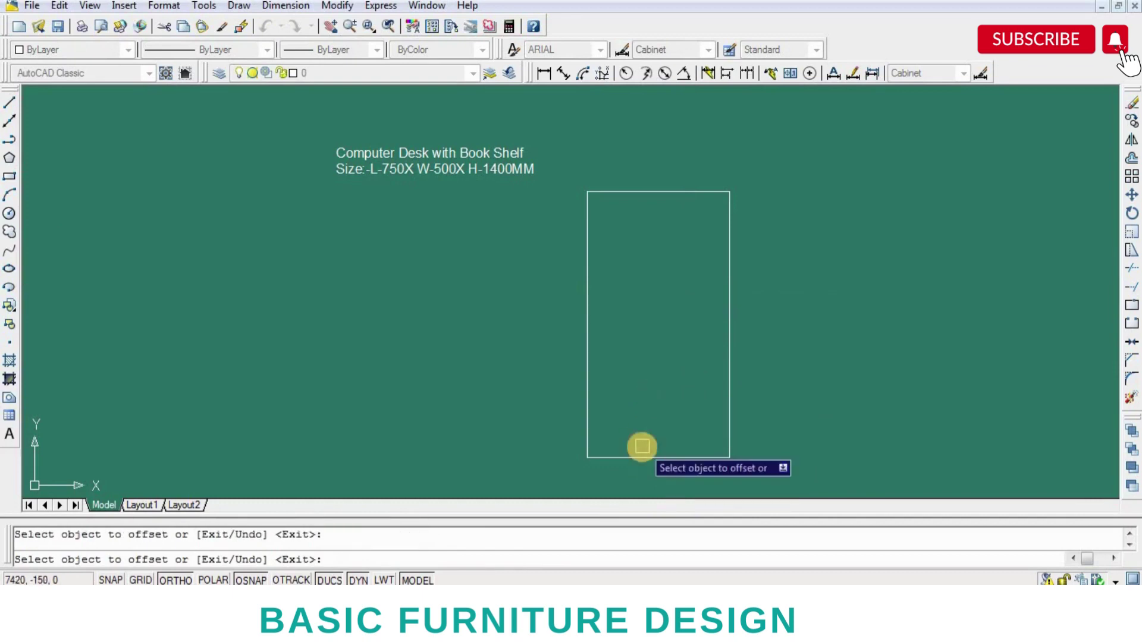
{"action": "left_click", "coordinate": [668, 283]}
{"action": "key", "text": "Return"}
{"action": "left_click", "coordinate": [545, 74]}
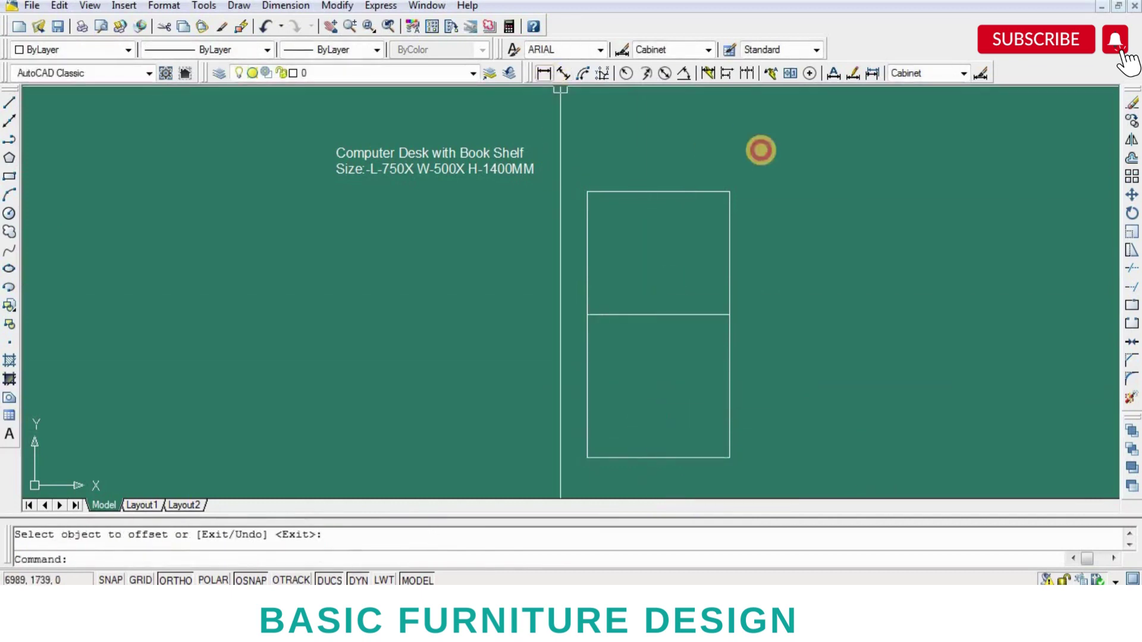
{"action": "left_click", "coordinate": [730, 190]}
{"action": "key", "text": "Escape"}
{"action": "key", "text": "Return"}
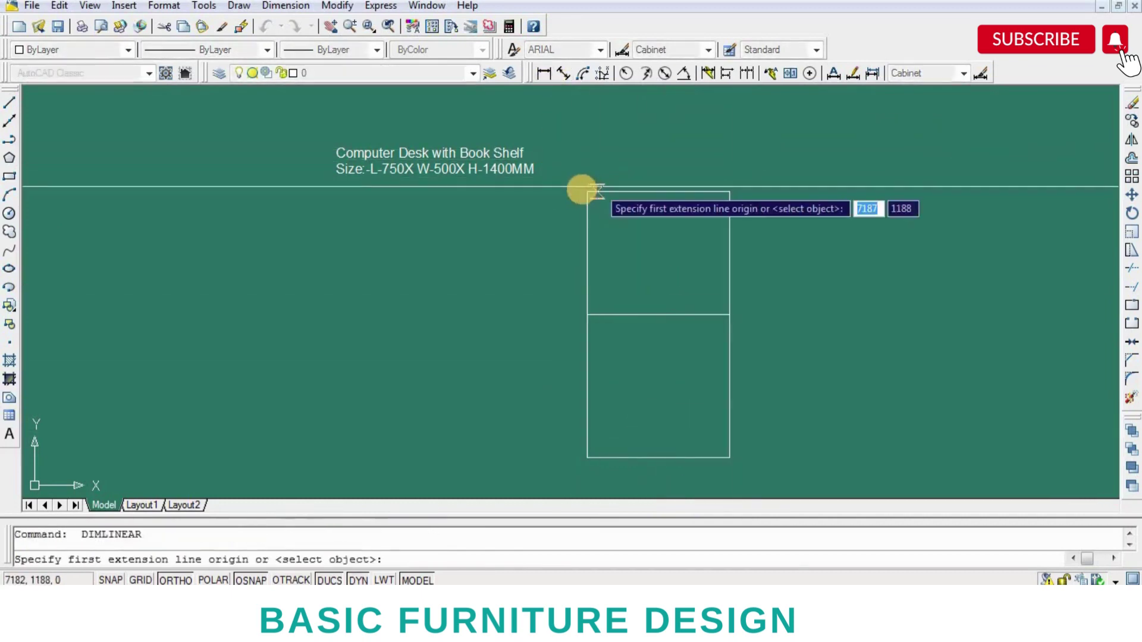
- Dimension the outline's left side: 650 to the dividing line, continued to the bottom corner
{"action": "left_click", "coordinate": [587, 191]}
{"action": "left_click", "coordinate": [587, 314]}
{"action": "left_click", "coordinate": [570, 315]}
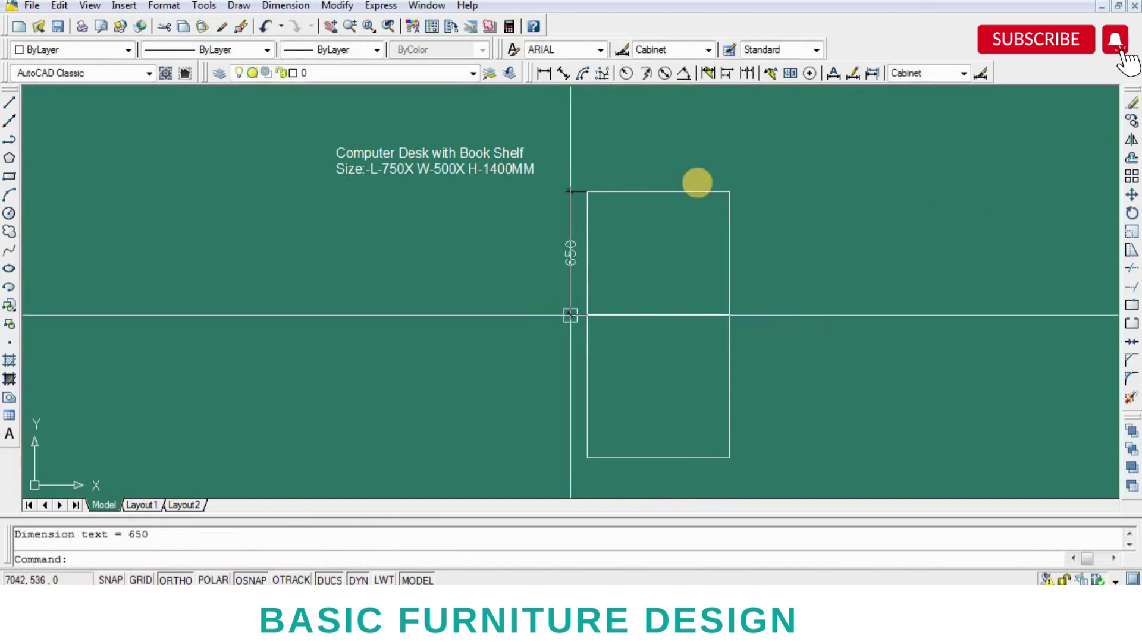
{"action": "left_click", "coordinate": [746, 73]}
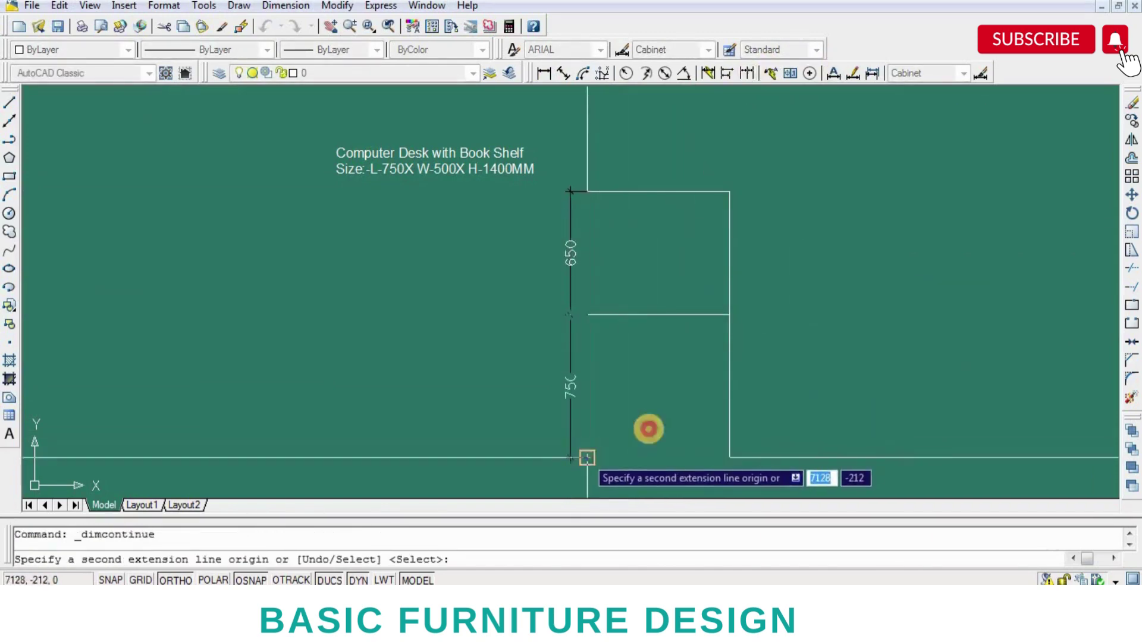
{"action": "left_click", "coordinate": [587, 457]}
{"action": "key", "text": "Return"}
- Draw the side view's 500 top edge and 1400 right side to the right of the front view
{"action": "key", "text": "Return"}
{"action": "middle_click_drag", "start_coordinate": [758, 297], "coordinate": [651, 297]}
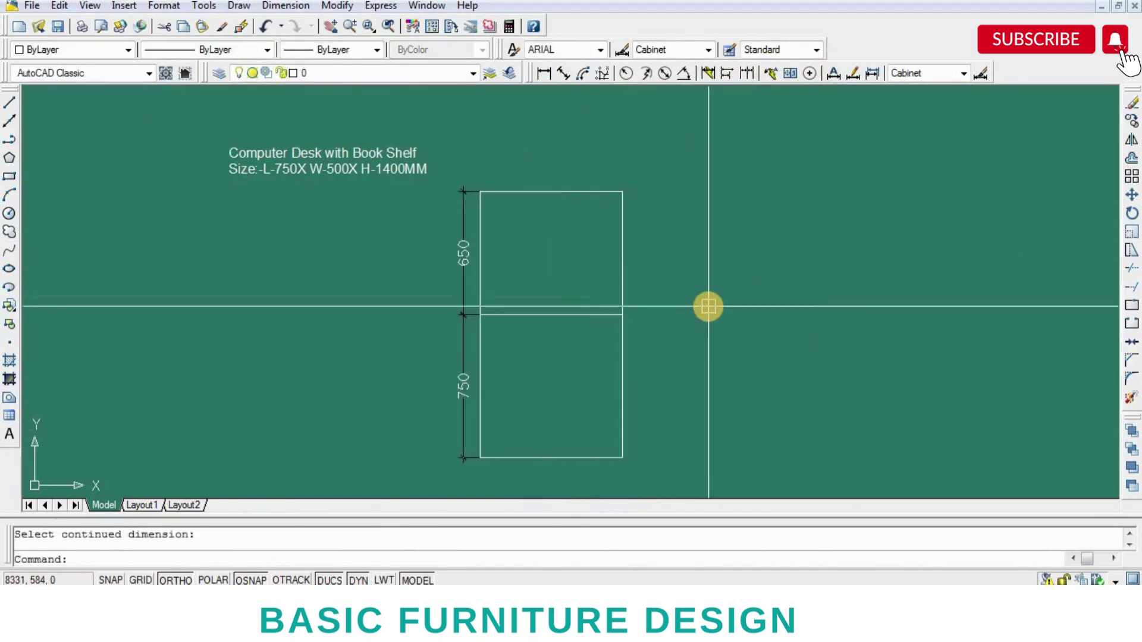
{"action": "type", "text": "l"}
{"action": "key", "text": "Return"}
{"action": "left_click", "coordinate": [619, 189]}
{"action": "left_click", "coordinate": [699, 204]}
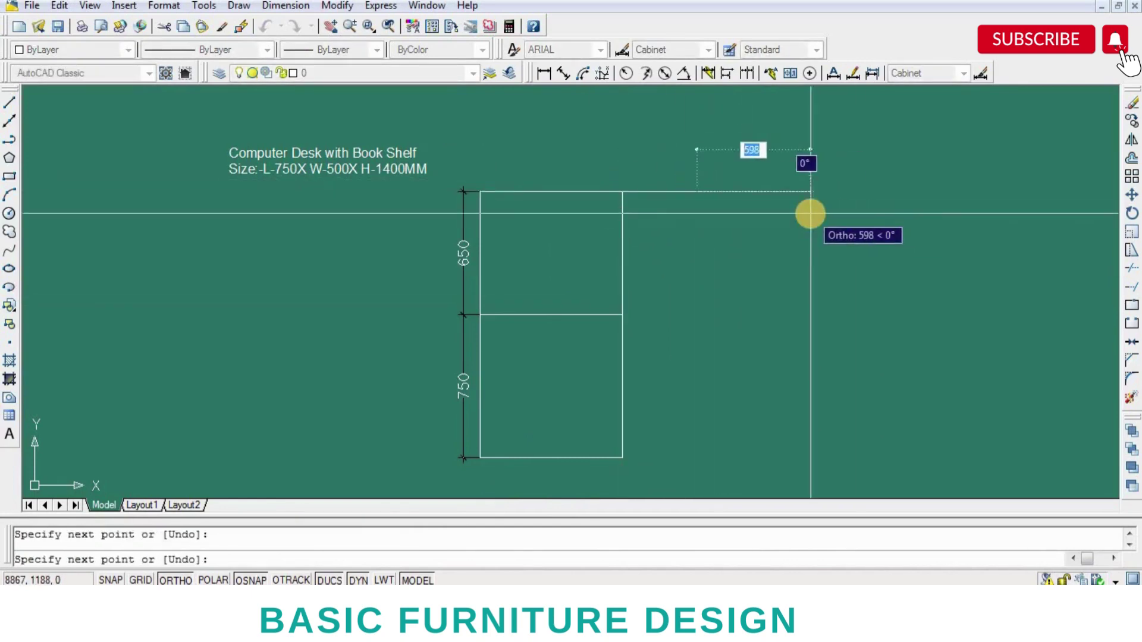
{"action": "type", "text": "55"}
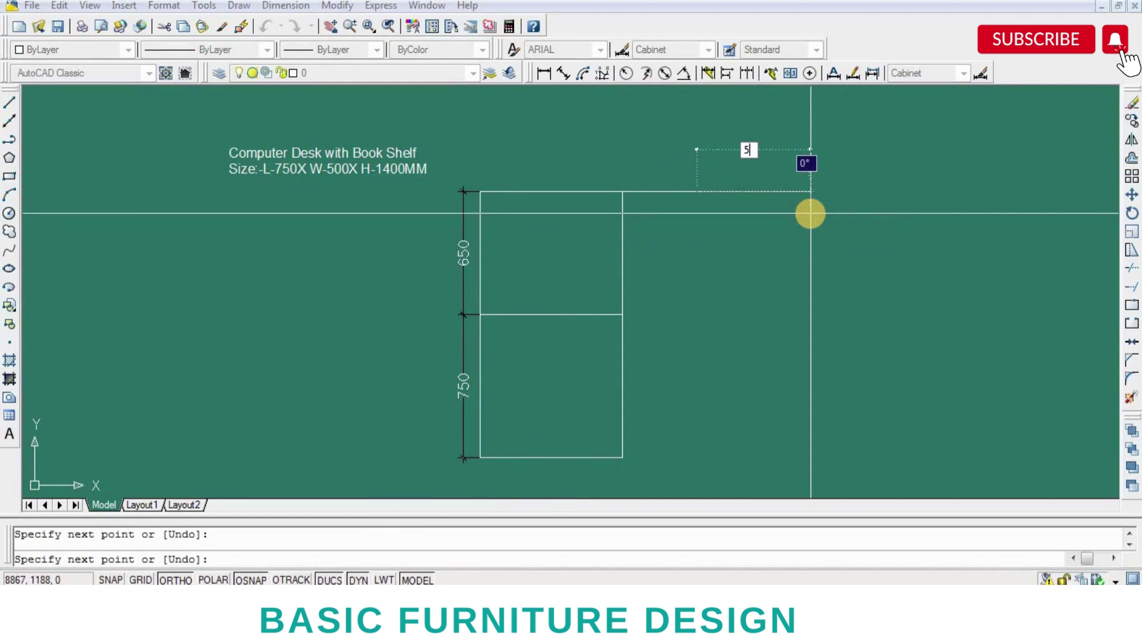
{"action": "key", "text": "Return"}
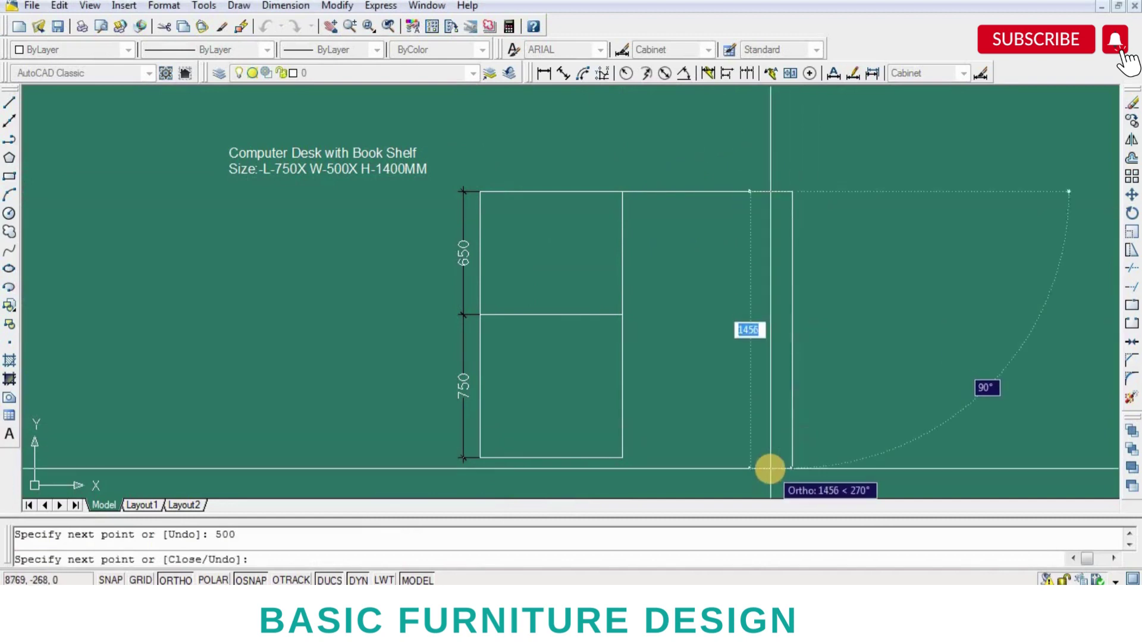
{"action": "type", "text": "1400"}
{"action": "key", "text": "Return"}
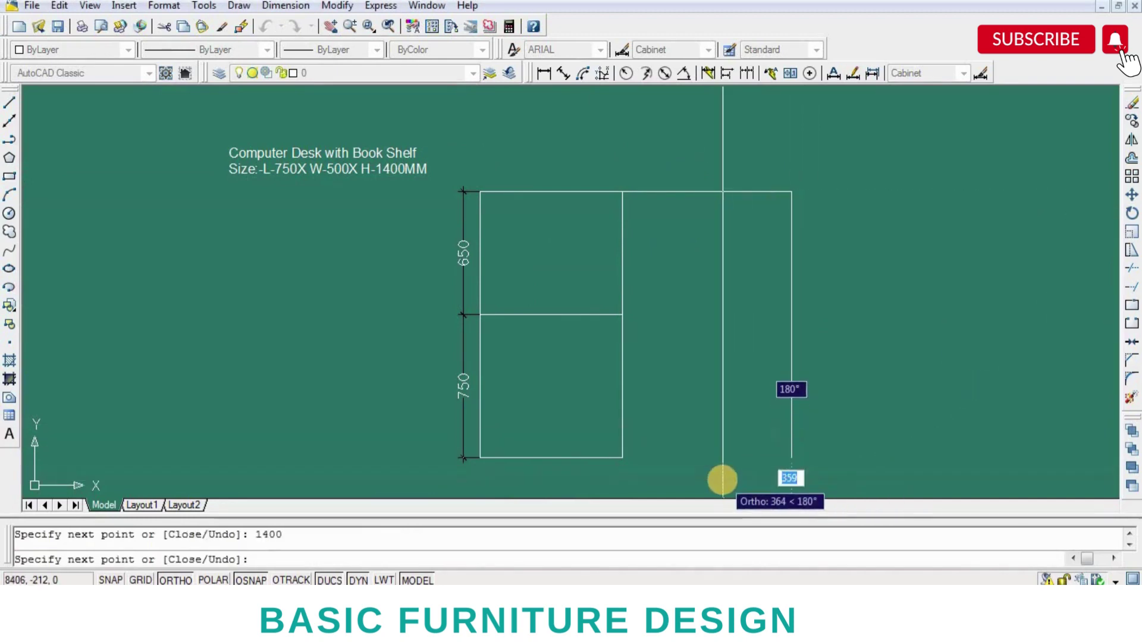
- Close the side rectangle with a 500 bottom edge back to its starting corner
{"action": "type", "text": "500"}
{"action": "key", "text": "Return"}
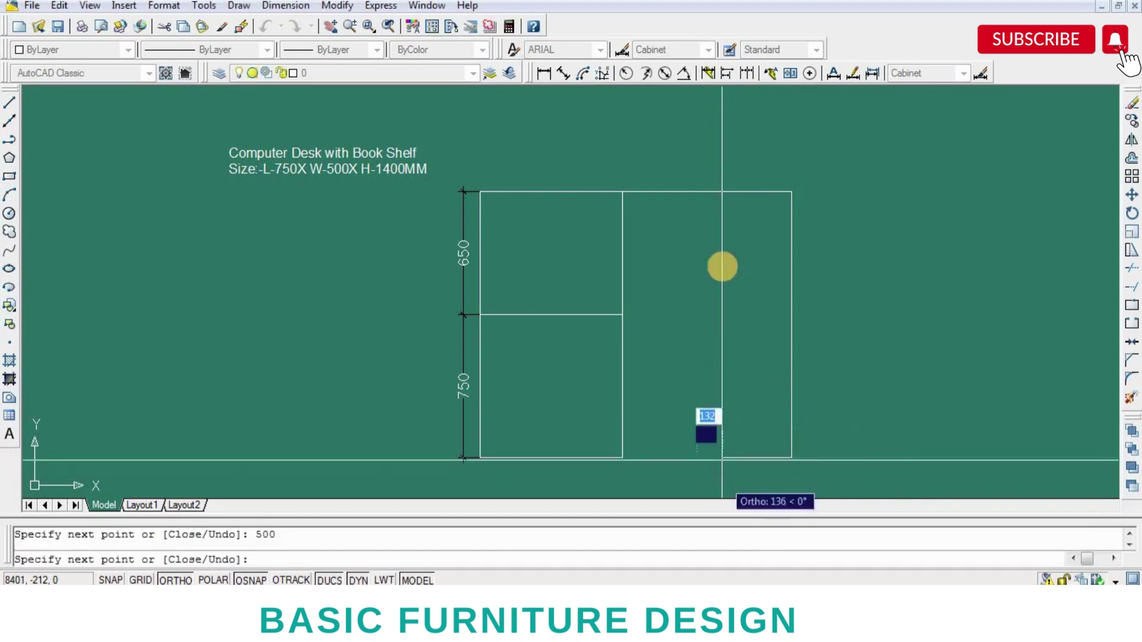
{"action": "left_click", "coordinate": [697, 190]}
{"action": "key", "text": "Return"}
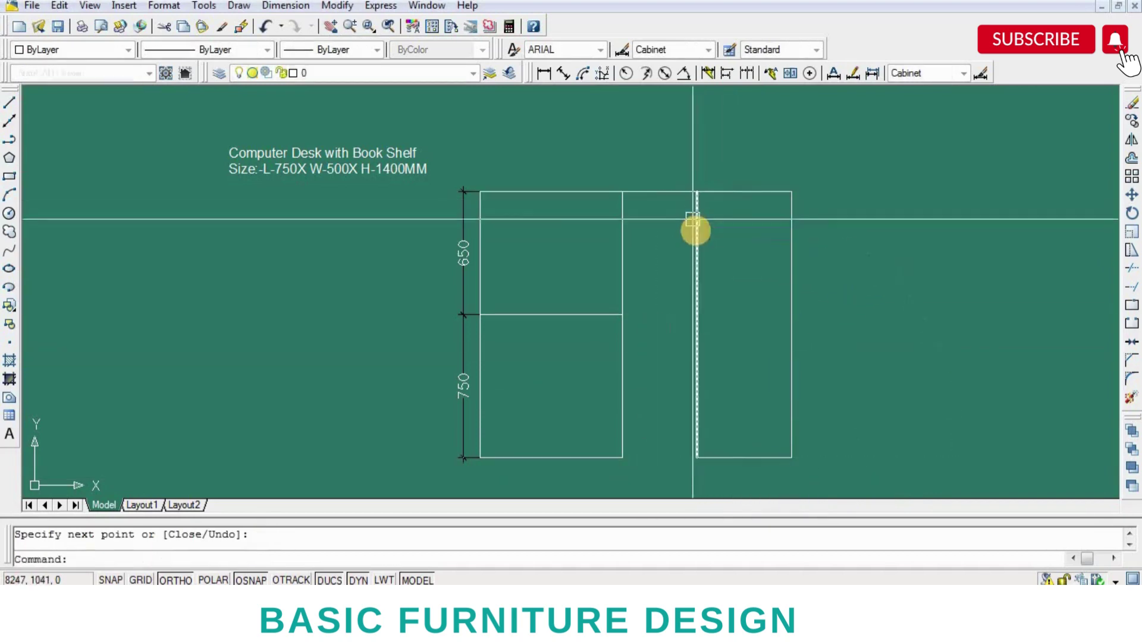
{"action": "scroll", "coordinate": [708, 260], "scroll_direction": "down", "scroll_amount": 2}
{"action": "scroll", "coordinate": [699, 293], "scroll_direction": "down", "scroll_amount": 2}
{"action": "scroll", "coordinate": [737, 310], "scroll_direction": "up", "scroll_amount": 3}
{"action": "scroll", "coordinate": [737, 309], "scroll_direction": "up", "scroll_amount": 1}
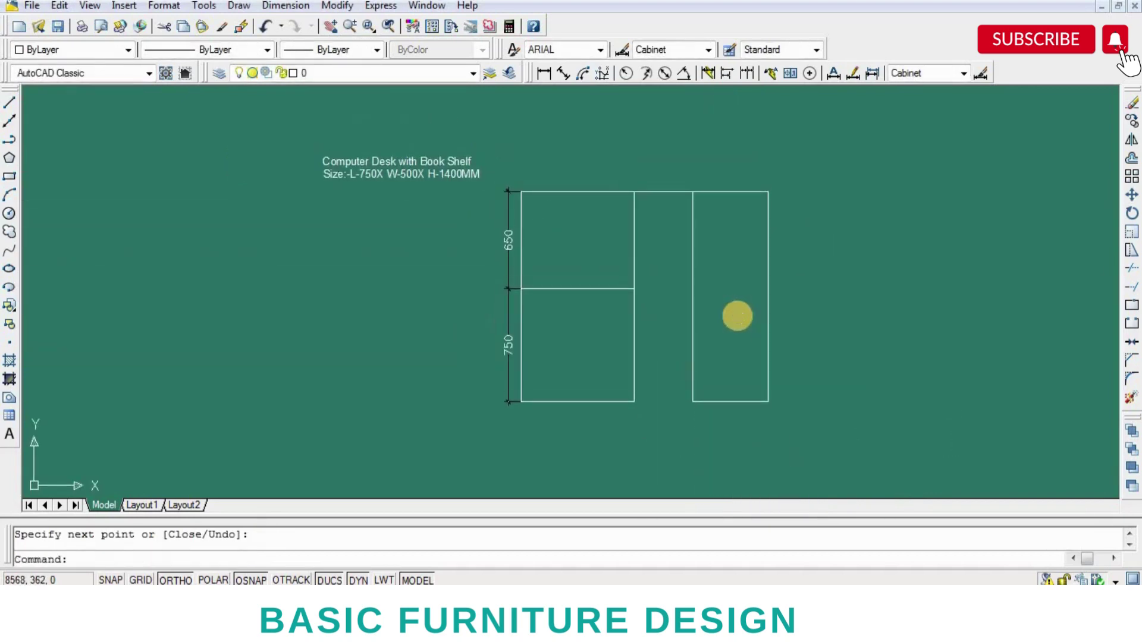
- Offset the shelf line 18 downward to give the shelf its thickness
{"action": "scroll", "coordinate": [726, 323], "scroll_direction": "up", "scroll_amount": 2}
{"action": "type", "text": "o"}
{"action": "key", "text": "Return"}
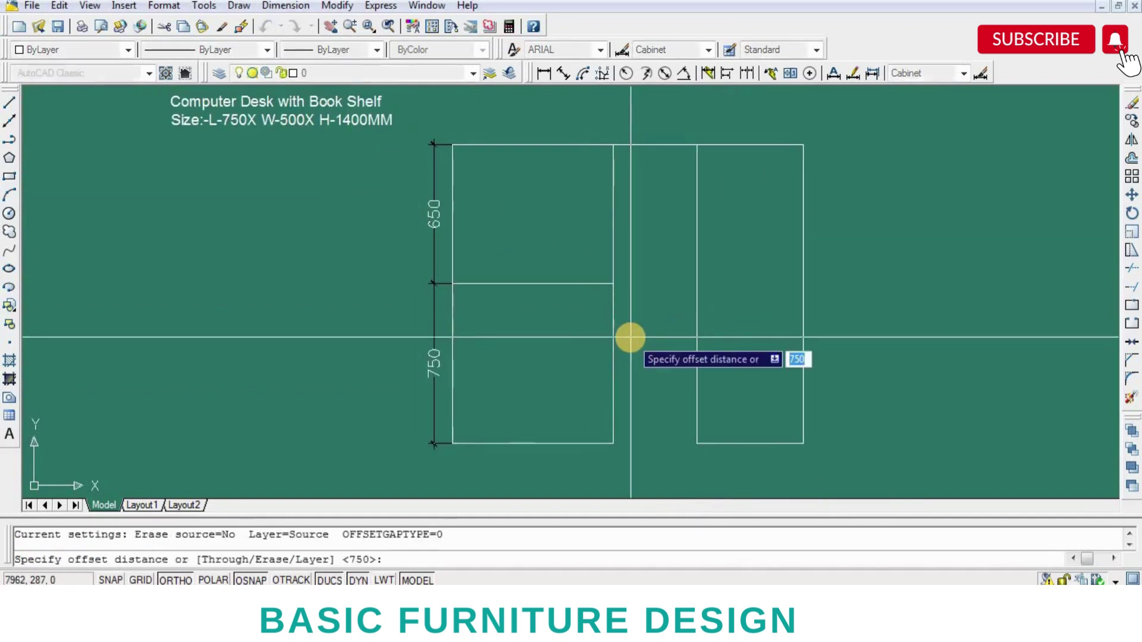
{"action": "type", "text": "18"}
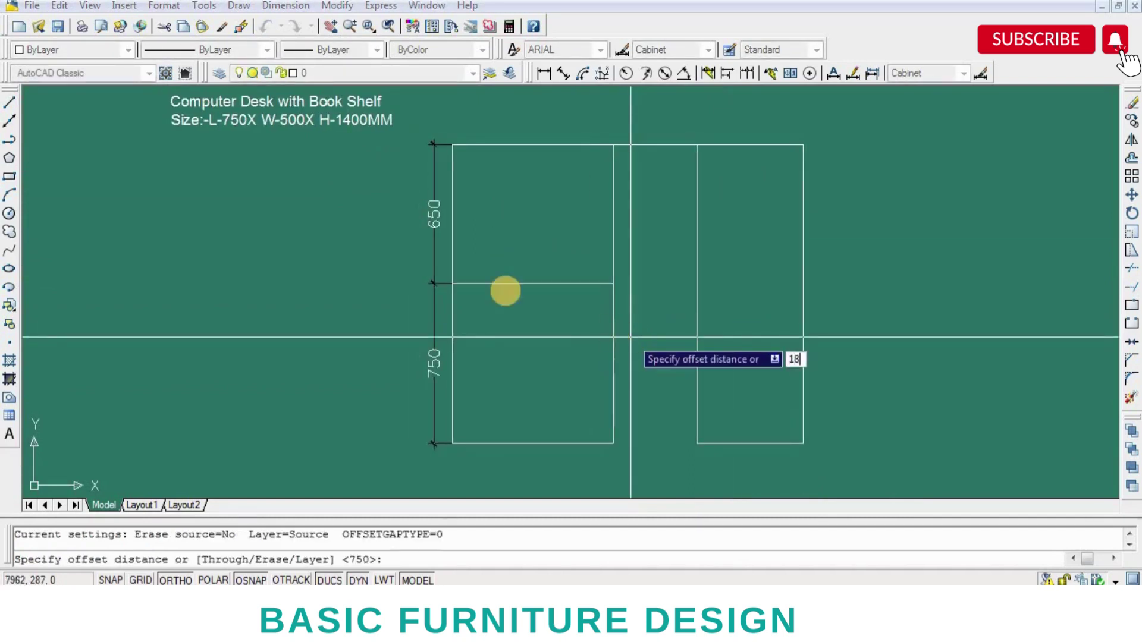
{"action": "key", "text": "Return"}
{"action": "left_click", "coordinate": [538, 284]}
{"action": "left_click", "coordinate": [594, 328]}
{"action": "key", "text": "Return"}
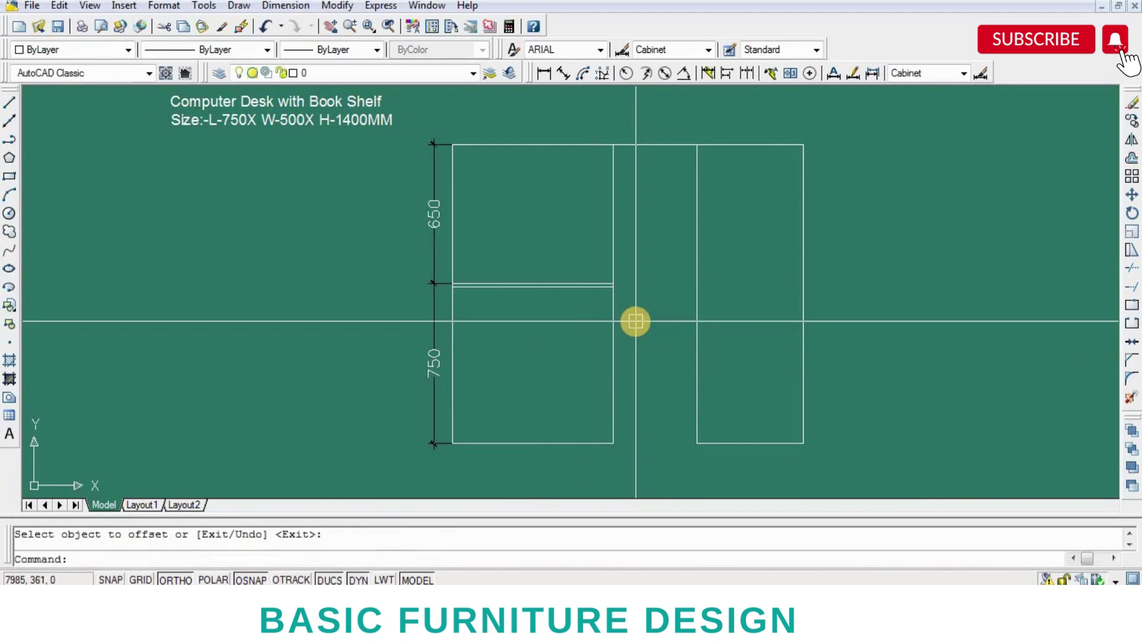
- Extend both shelf lines to the side view's right edge
{"action": "type", "text": "ex"}
{"action": "key", "text": "Return"}
{"action": "left_click", "coordinate": [943, 280]}
{"action": "left_click", "coordinate": [752, 341]}
{"action": "right_click", "coordinate": [541, 322]}
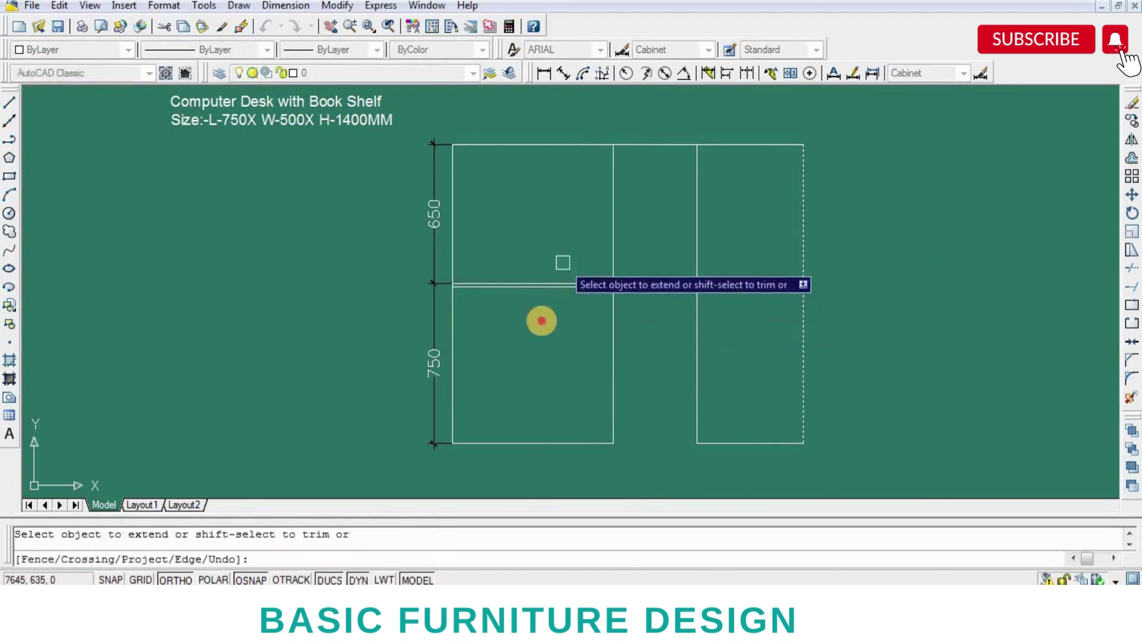
{"action": "left_click", "coordinate": [595, 285]}
{"action": "key", "text": "Return"}
- Offset the side view's right edge 150 inward
{"action": "scroll", "coordinate": [785, 237], "scroll_direction": "up", "scroll_amount": 3}
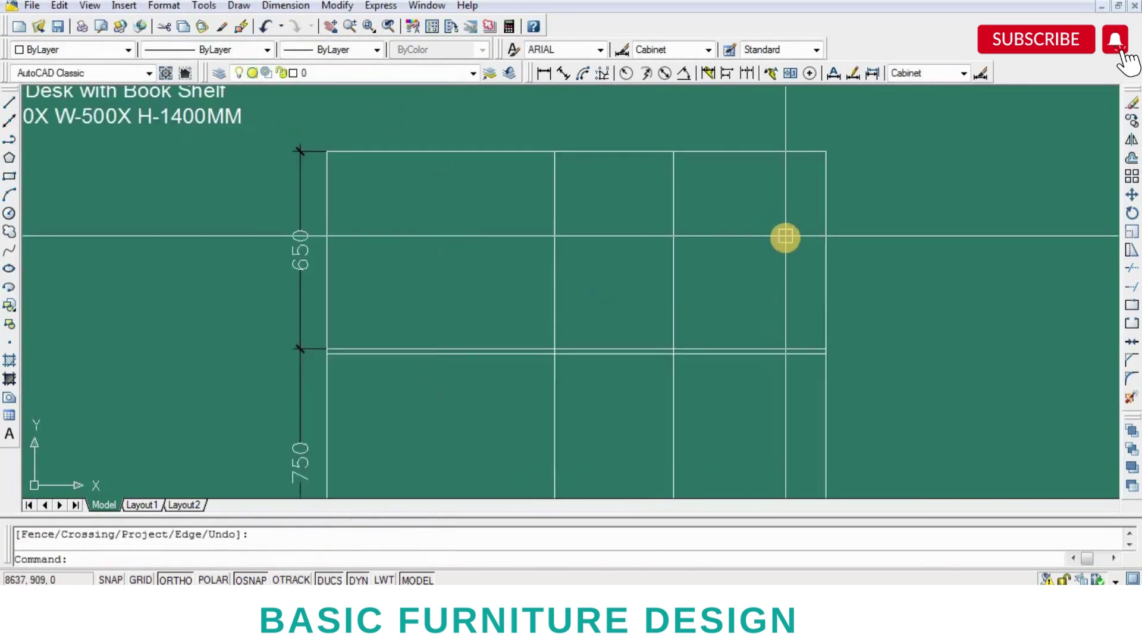
{"action": "type", "text": "o"}
{"action": "key", "text": "Return"}
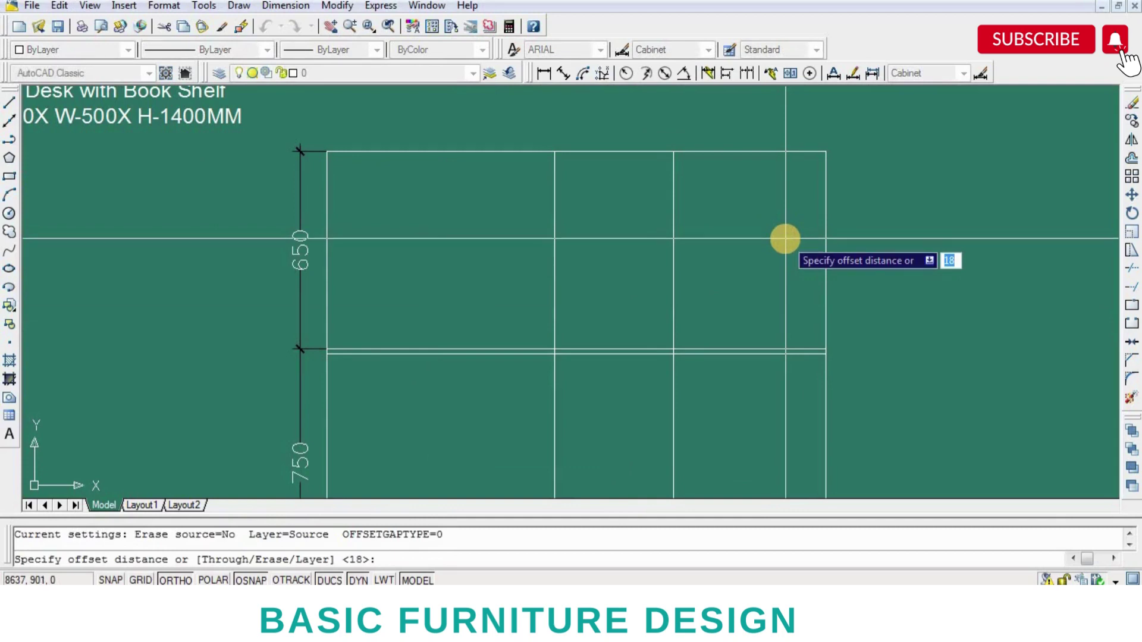
{"action": "type", "text": "1"}
{"action": "key", "text": "Return"}
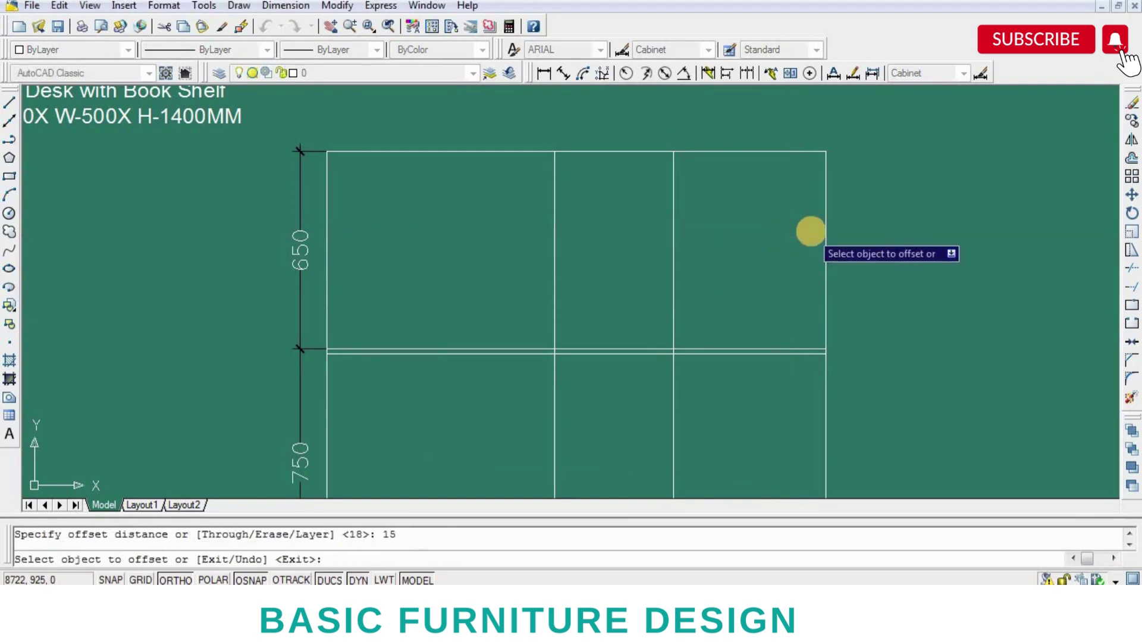
{"action": "key", "text": "Return"}
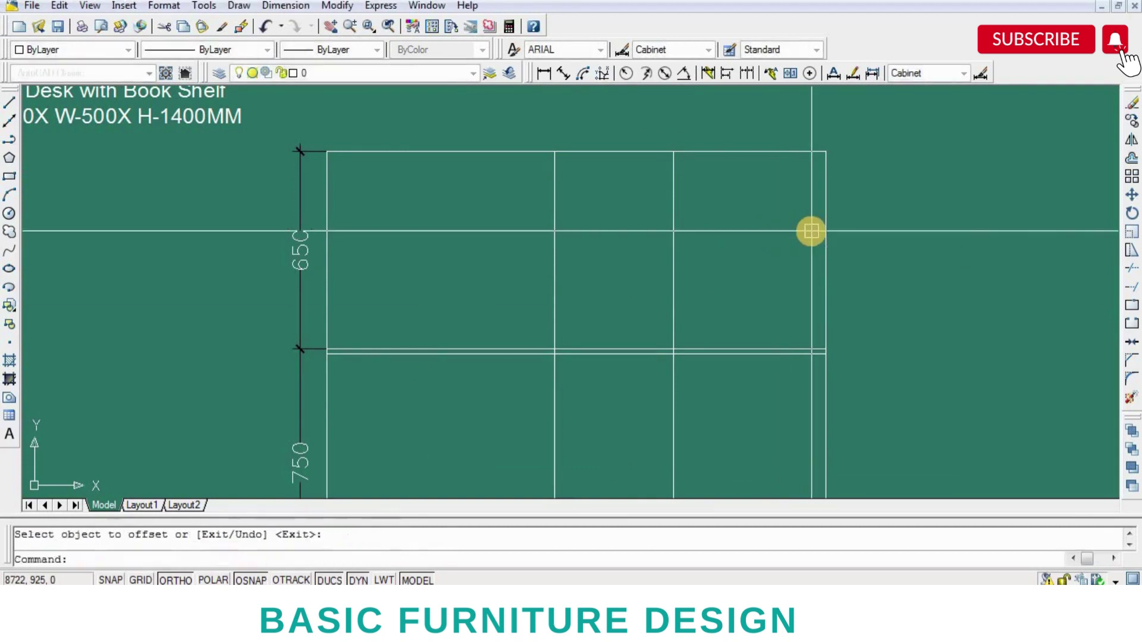
{"action": "key", "text": "Return"}
{"action": "type", "text": "150"}
{"action": "key", "text": "Return"}
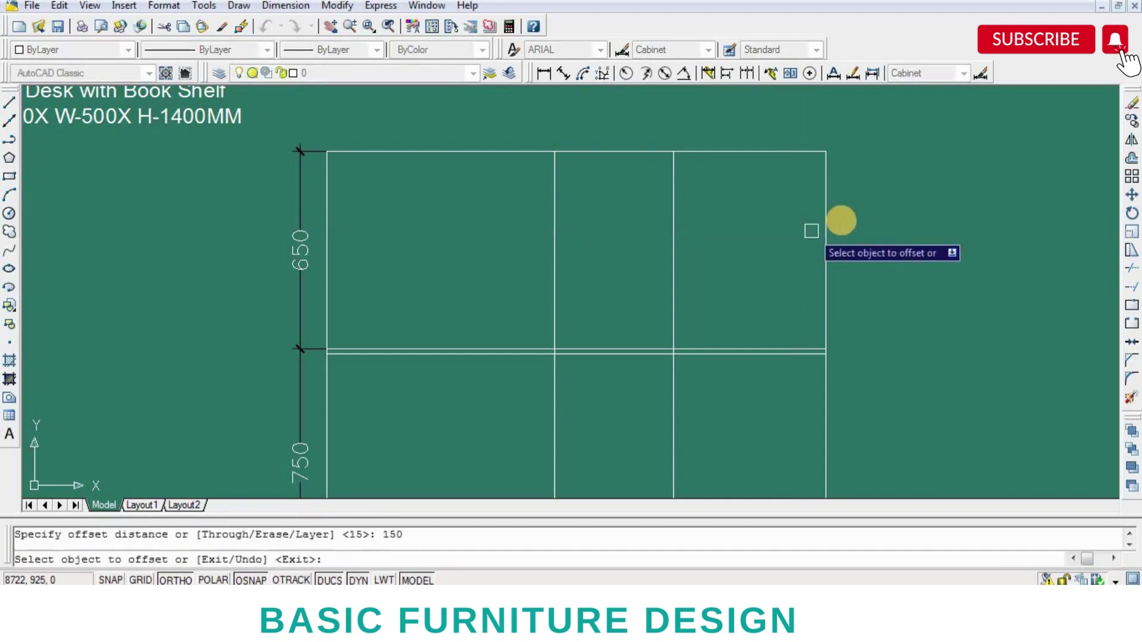
{"action": "left_click", "coordinate": [826, 220]}
{"action": "left_click", "coordinate": [823, 243]}
{"action": "key", "text": "Return"}
- Offset the side view's right edge 200 inward
{"action": "type", "text": "o"}
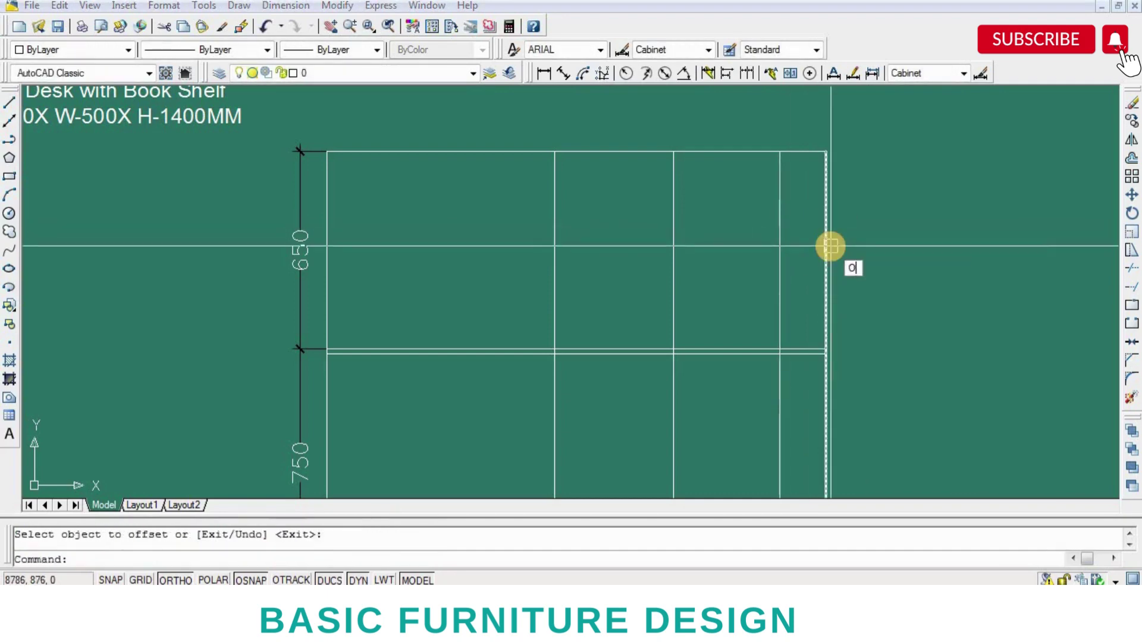
{"action": "key", "text": "Return"}
{"action": "type", "text": "200"}
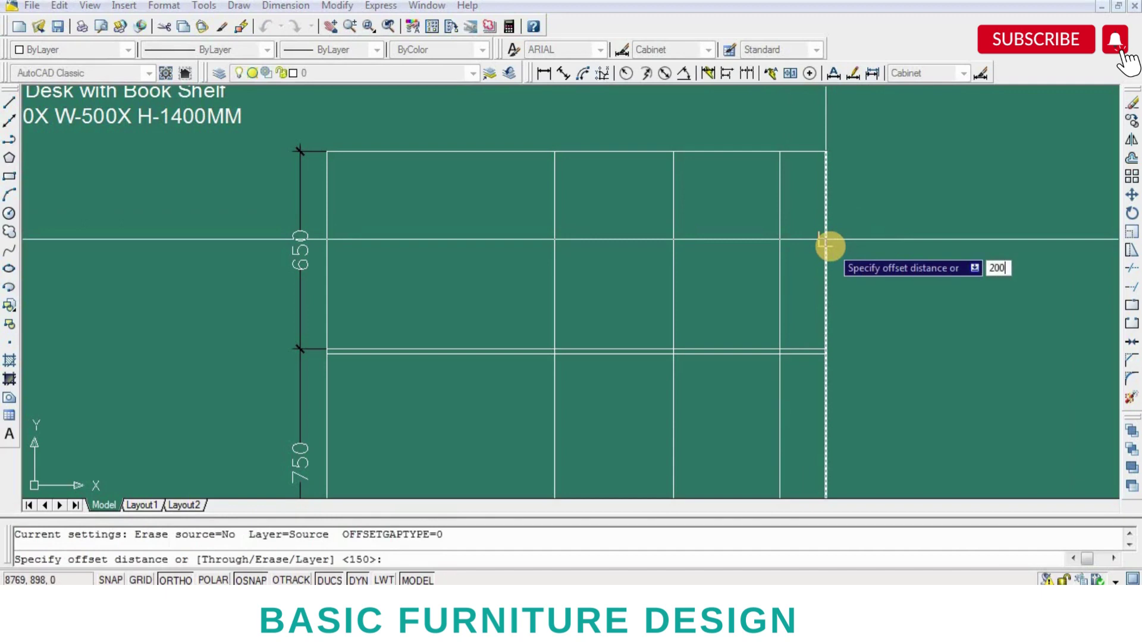
{"action": "key", "text": "Return"}
{"action": "left_click", "coordinate": [826, 244]}
{"action": "left_click", "coordinate": [747, 280]}
- Draw a sloped line from the shelf-level intersection up to the side view's top corner
{"action": "key", "text": "Return"}
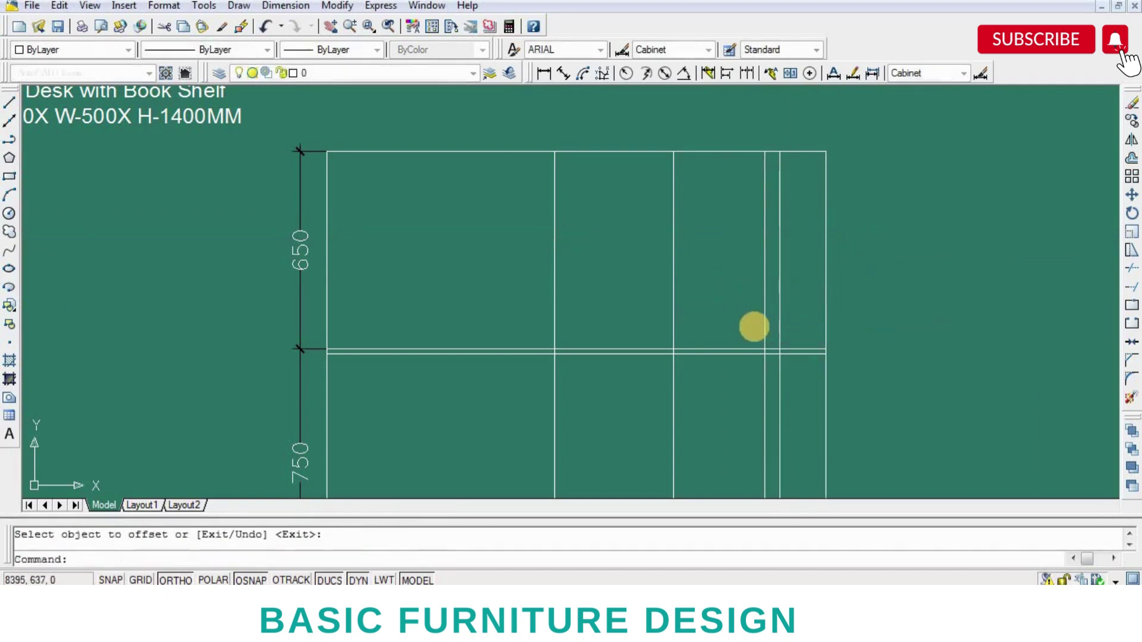
{"action": "scroll", "coordinate": [902, 270], "scroll_direction": "up", "scroll_amount": 2}
{"action": "scroll", "coordinate": [951, 316], "scroll_direction": "down", "scroll_amount": 2}
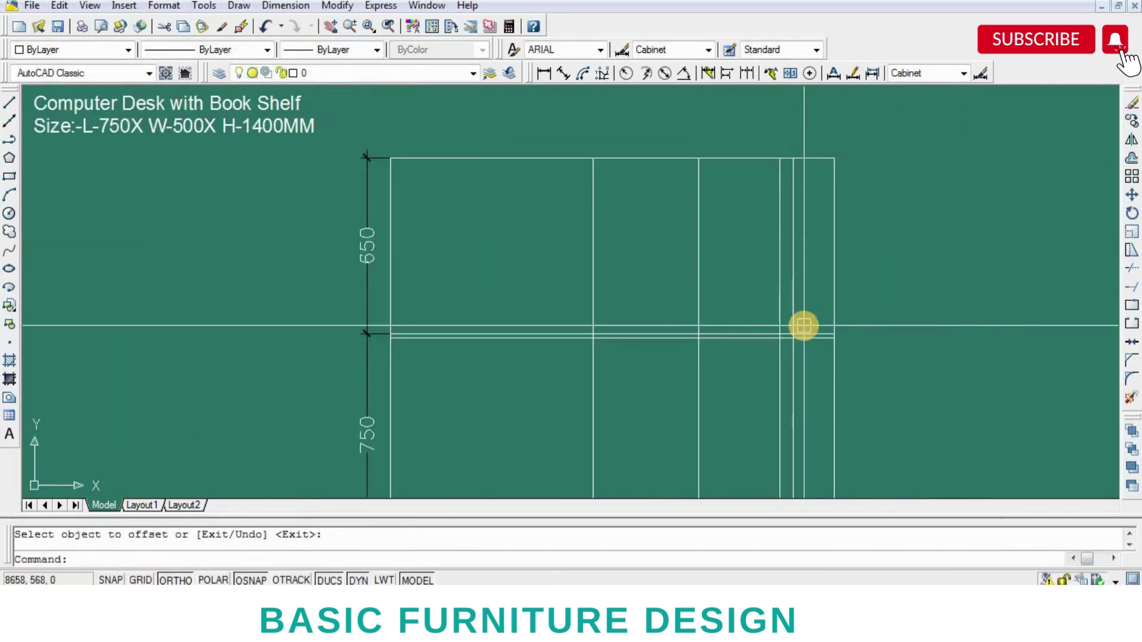
{"action": "type", "text": "l"}
{"action": "key", "text": "Return"}
{"action": "left_click", "coordinate": [780, 332]}
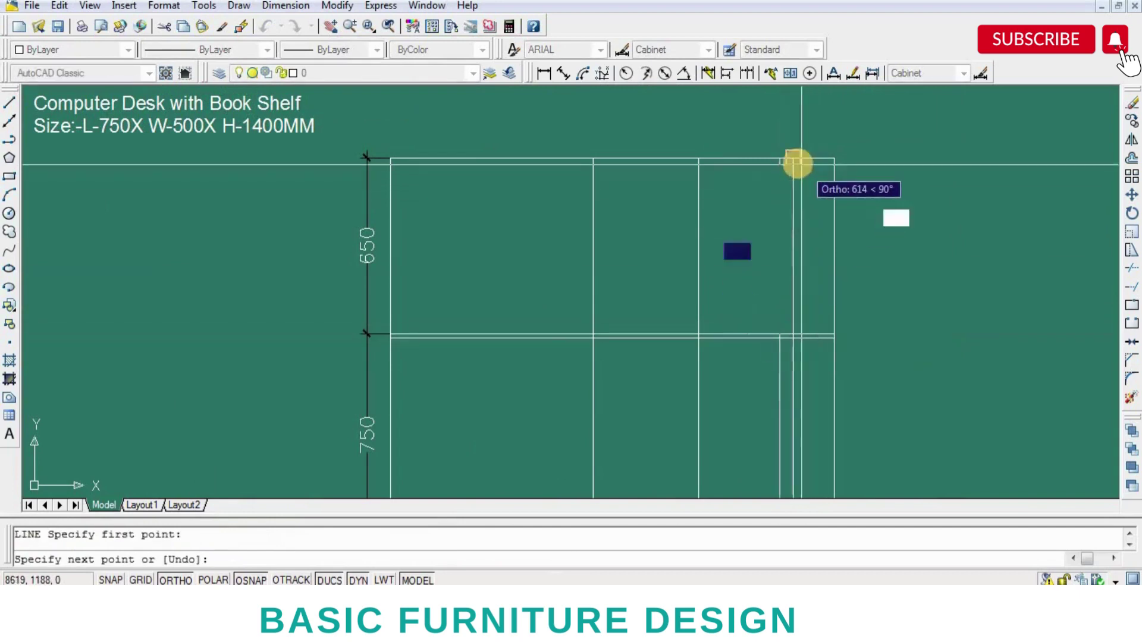
{"action": "left_click", "coordinate": [817, 194]}
{"action": "key", "text": "Return"}
- Save the drawing
{"action": "left_click", "coordinate": [778, 187]}
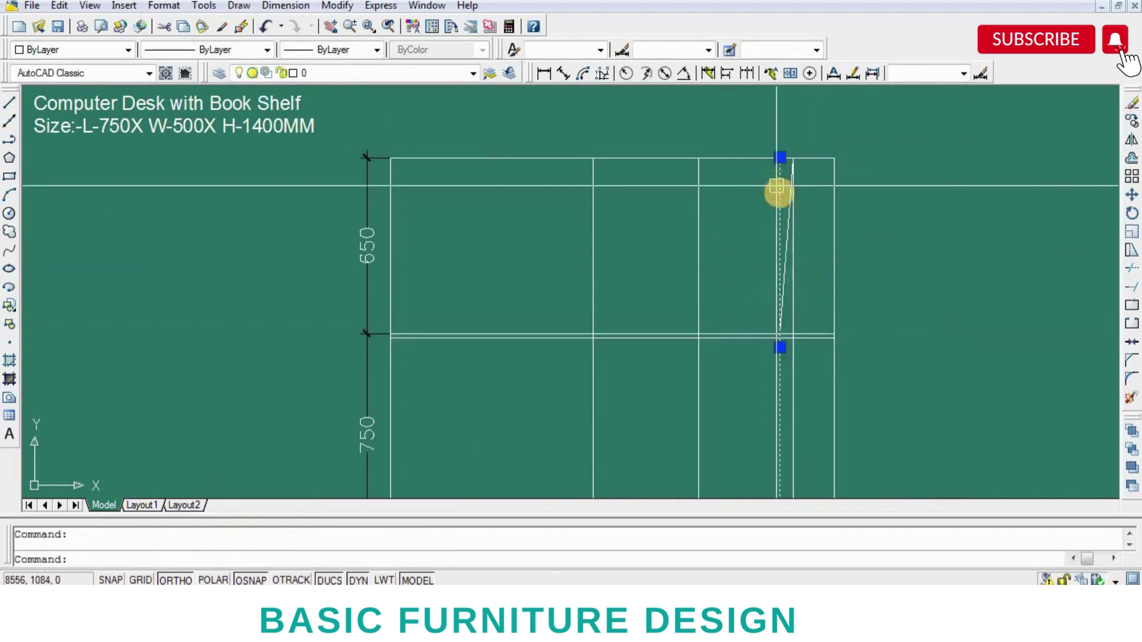
{"action": "scroll", "coordinate": [787, 220], "scroll_direction": "down", "scroll_amount": 4}
{"action": "scroll", "coordinate": [824, 324], "scroll_direction": "up", "scroll_amount": 3}
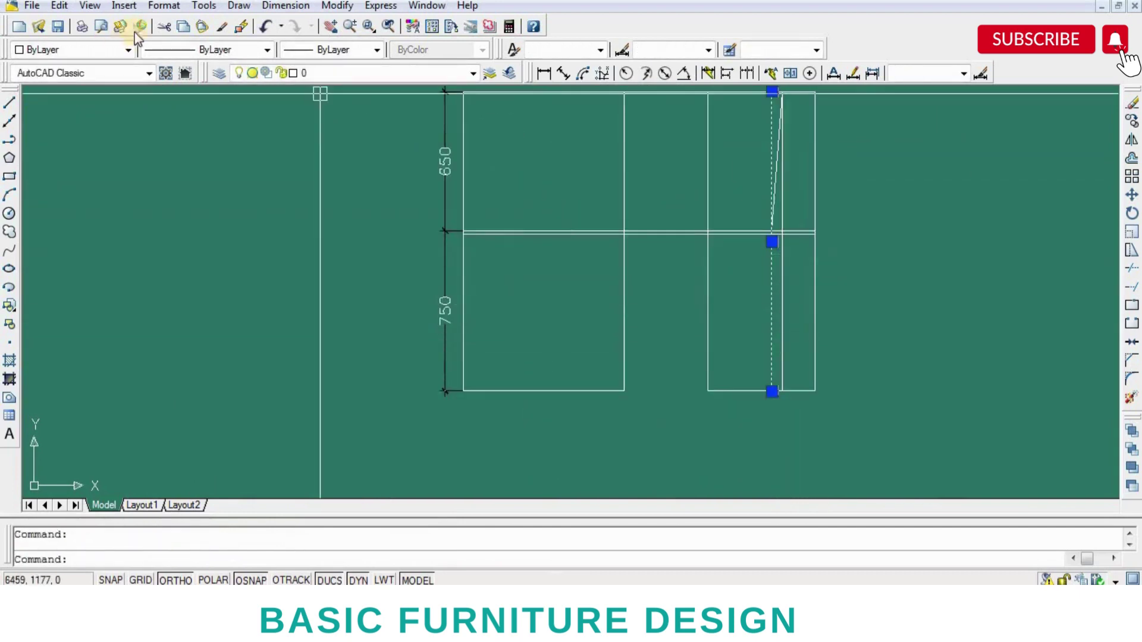
{"action": "left_click", "coordinate": [61, 28]}
{"action": "scroll", "coordinate": [797, 315], "scroll_direction": "up", "scroll_amount": 2}
{"action": "scroll", "coordinate": [810, 302], "scroll_direction": "up", "scroll_amount": 2}
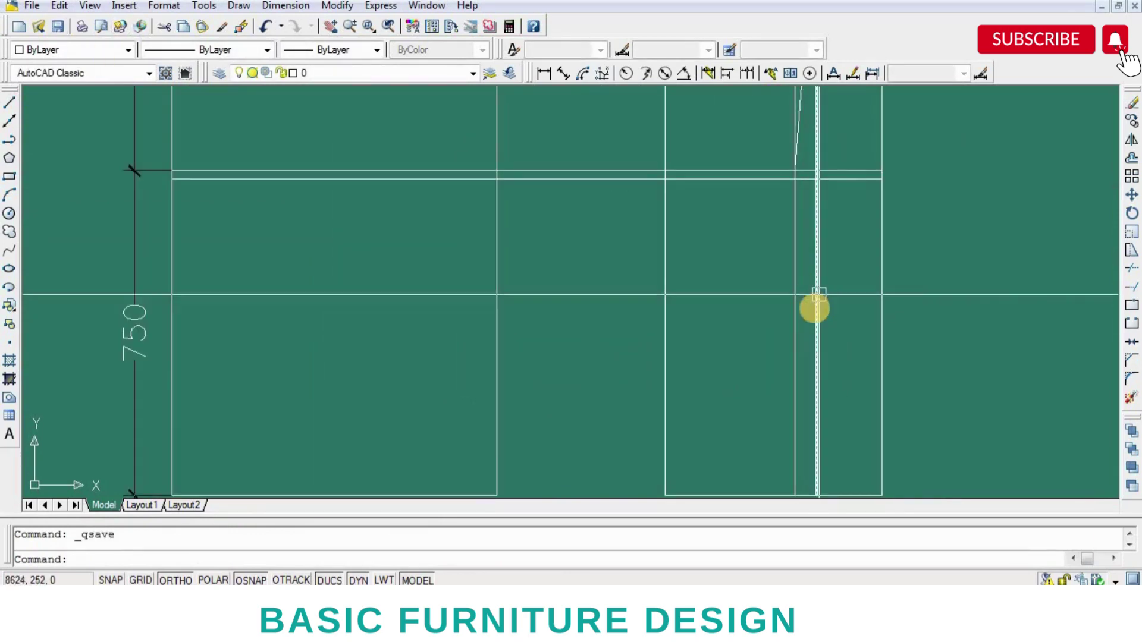
- Trim the vertical line beside the sloped line at the shelf
{"action": "type", "text": "tr"}
{"action": "key", "text": "Return"}
{"action": "left_click", "coordinate": [838, 172]}
{"action": "key", "text": "Return"}
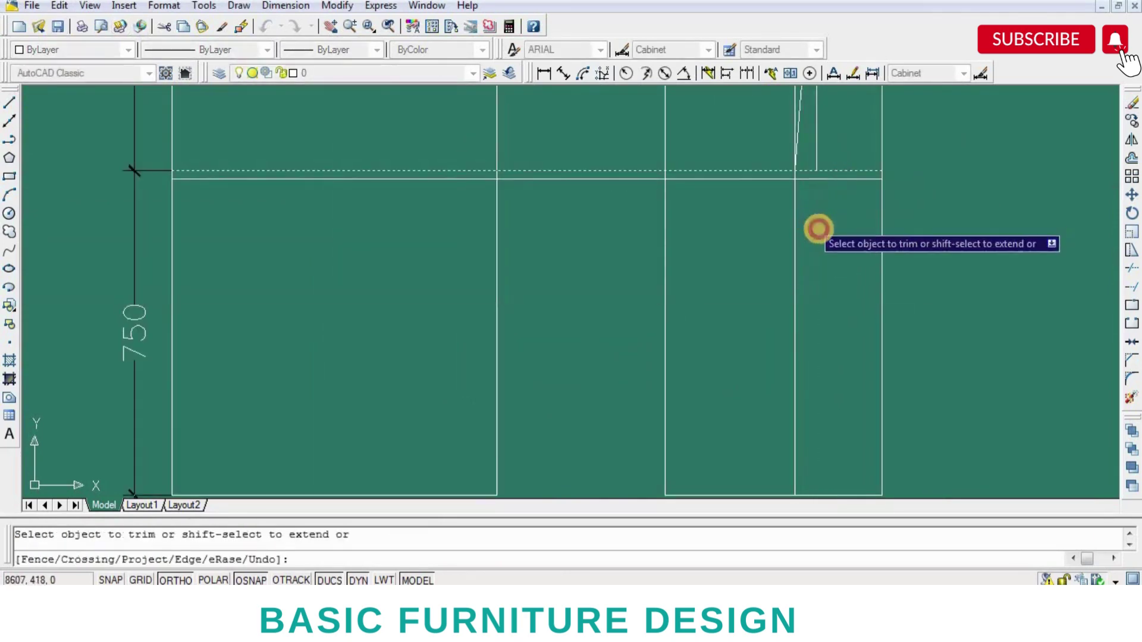
{"action": "scroll", "coordinate": [833, 253], "scroll_direction": "down", "scroll_amount": 4}
{"action": "key", "text": "Escape"}
- Erase the leftover vertical line above the shelf
{"action": "scroll", "coordinate": [826, 209], "scroll_direction": "up", "scroll_amount": 2}
{"action": "left_click", "coordinate": [816, 235]}
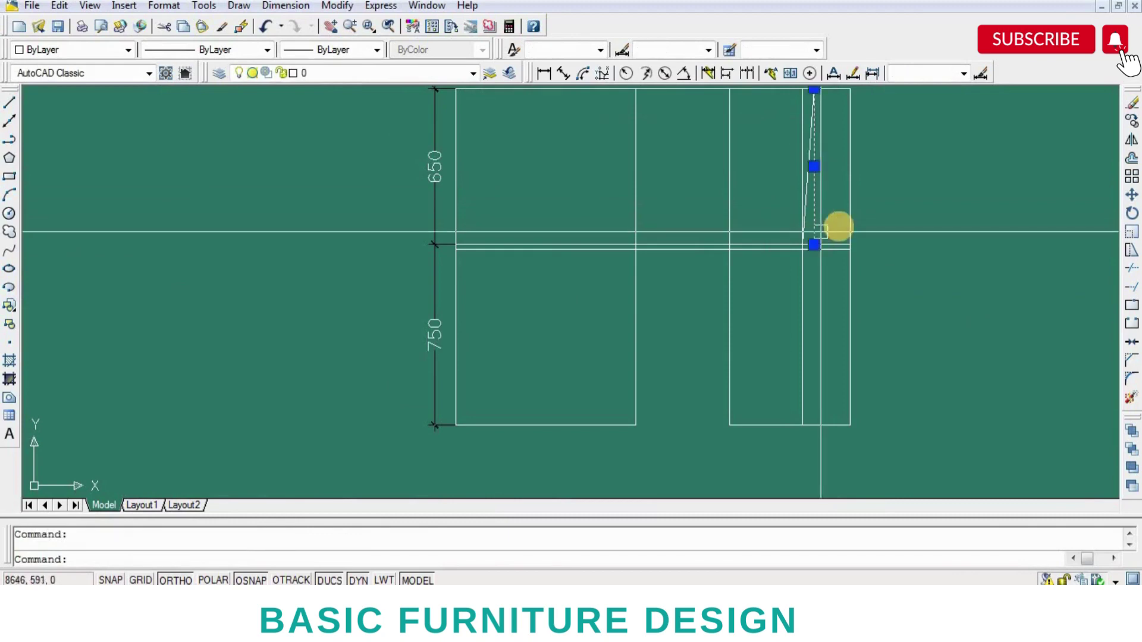
{"action": "key", "text": "Delete"}
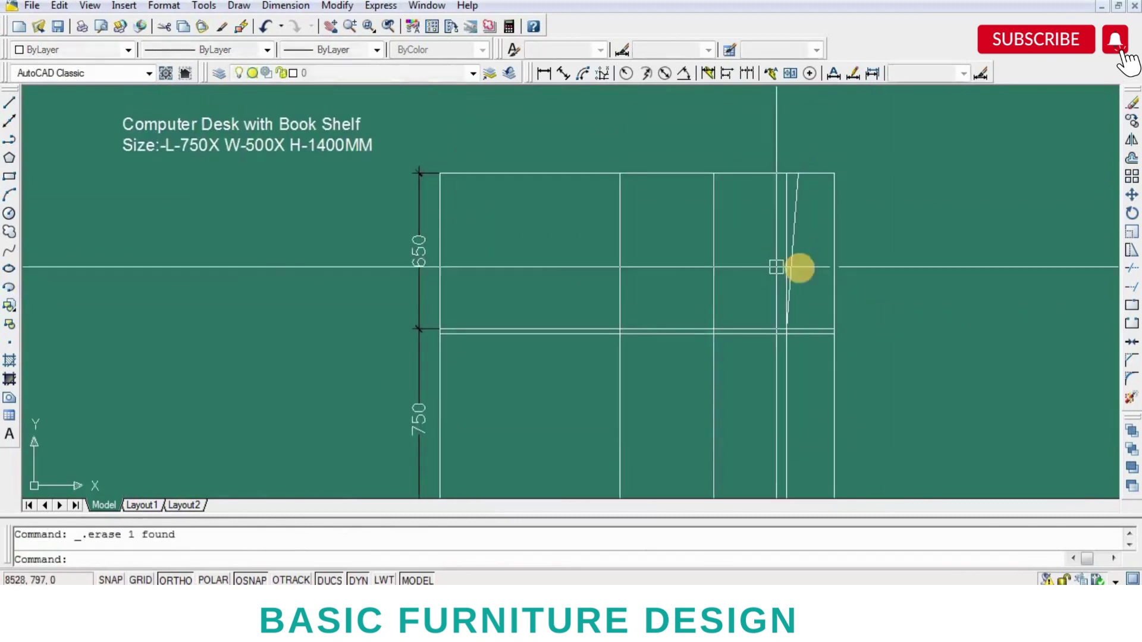
{"action": "scroll", "coordinate": [773, 327], "scroll_direction": "up", "scroll_amount": 2}
- Offset the side view's sloped line, top edge and right edge by 25
{"action": "type", "text": "o"}
{"action": "key", "text": "Return"}
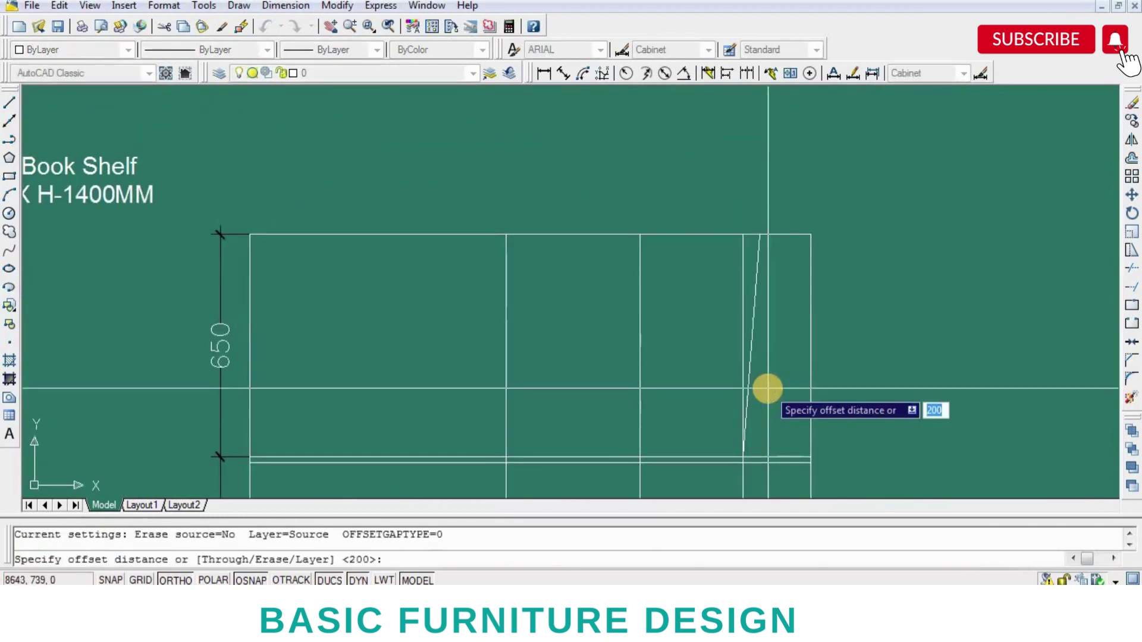
{"action": "type", "text": "25"}
{"action": "key", "text": "Return"}
{"action": "left_click", "coordinate": [750, 357]}
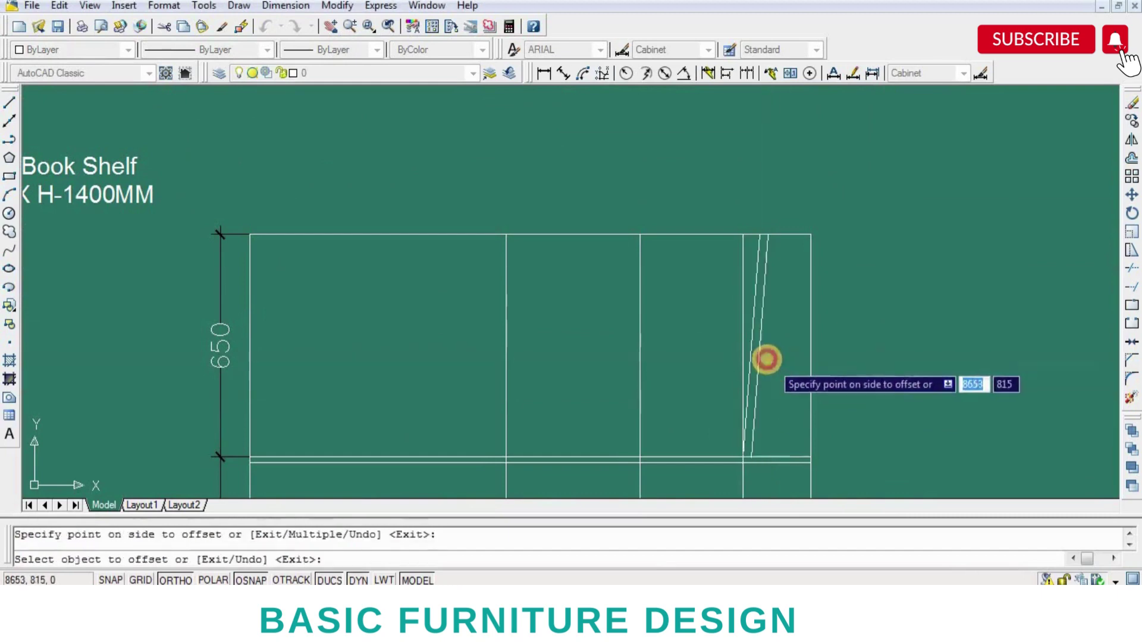
{"action": "left_click", "coordinate": [770, 333]}
{"action": "scroll", "coordinate": [792, 234], "scroll_direction": "up", "scroll_amount": 2}
{"action": "left_click", "coordinate": [790, 223]}
{"action": "left_click", "coordinate": [799, 269]}
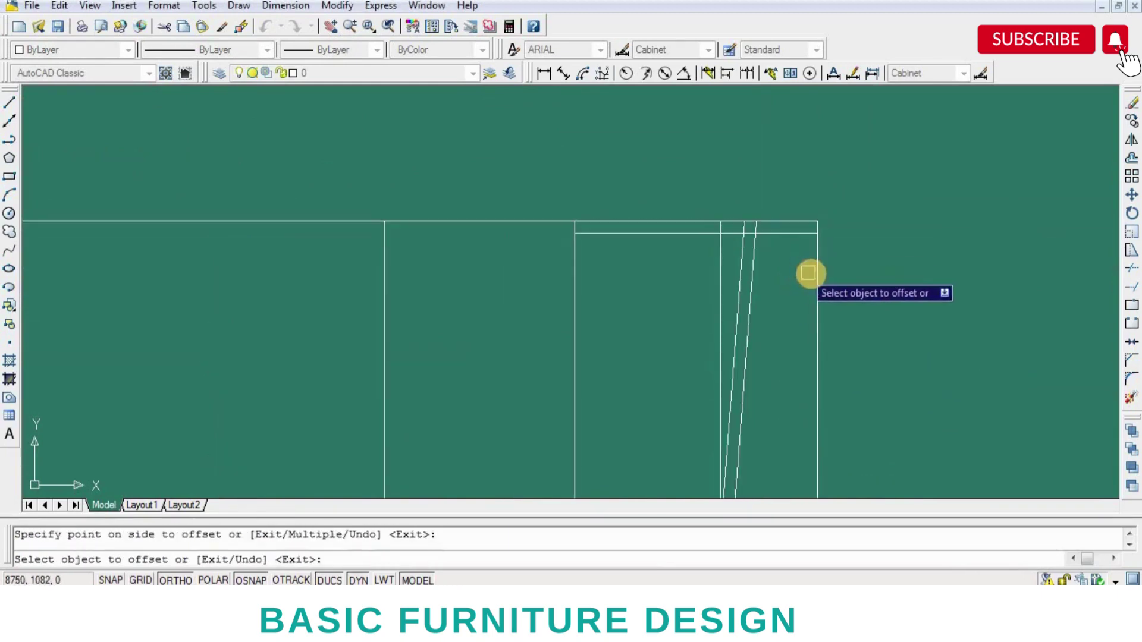
{"action": "left_click", "coordinate": [786, 280]}
{"action": "scroll", "coordinate": [797, 286], "scroll_direction": "down", "scroll_amount": 4}
{"action": "scroll", "coordinate": [831, 298], "scroll_direction": "up", "scroll_amount": 2}
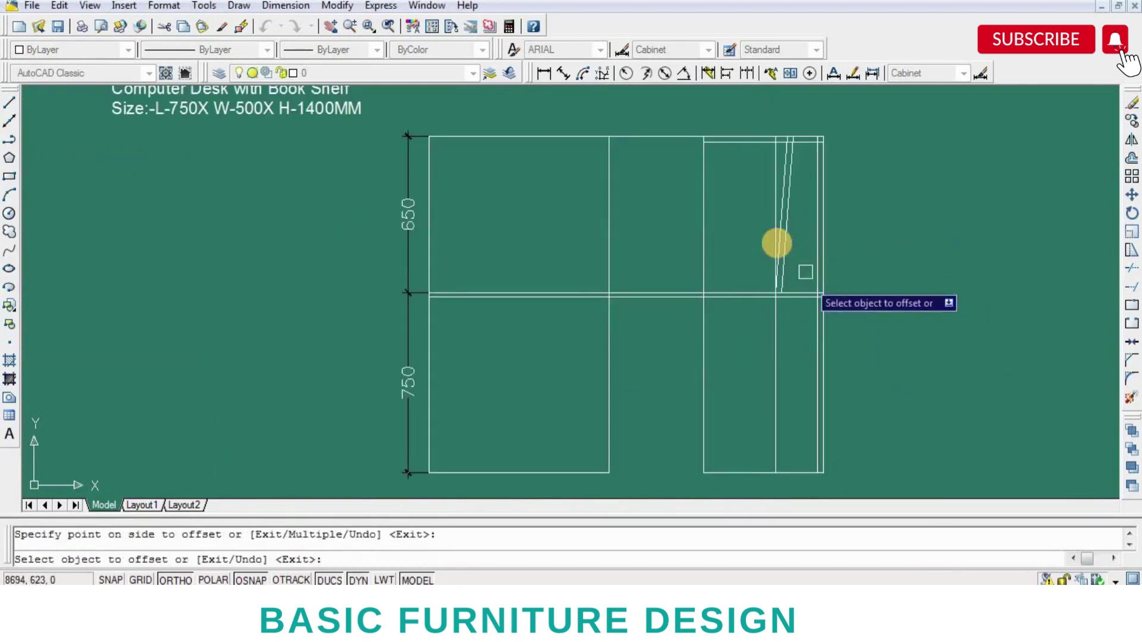
{"action": "key", "text": "Return"}
{"action": "scroll", "coordinate": [807, 272], "scroll_direction": "up", "scroll_amount": 2}
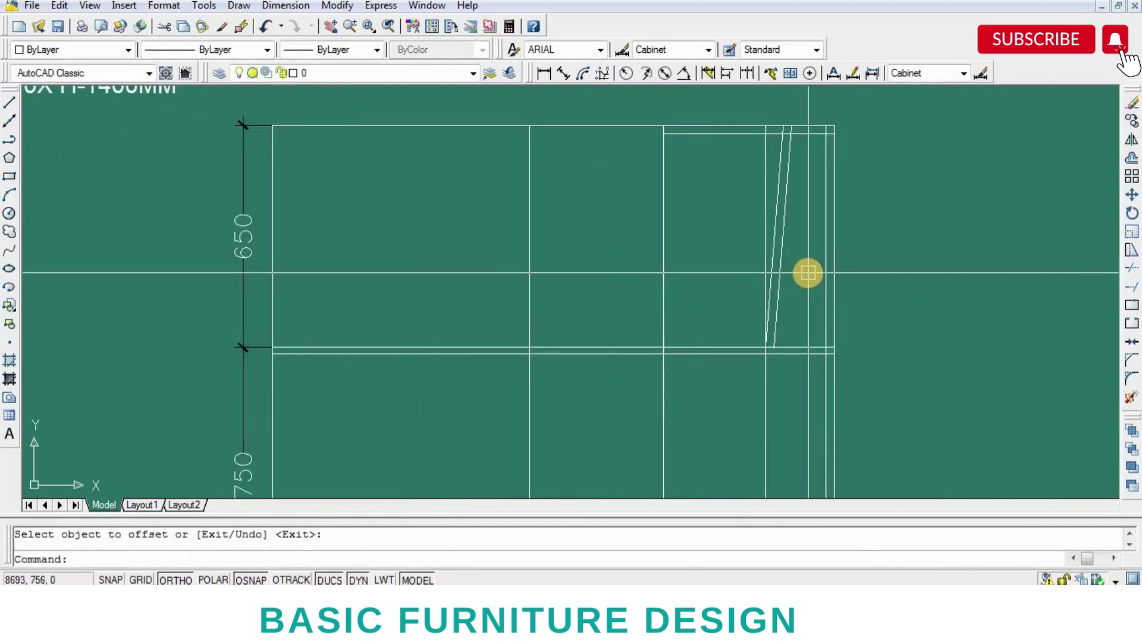
{"action": "scroll", "coordinate": [807, 273], "scroll_direction": "down", "scroll_amount": 2}
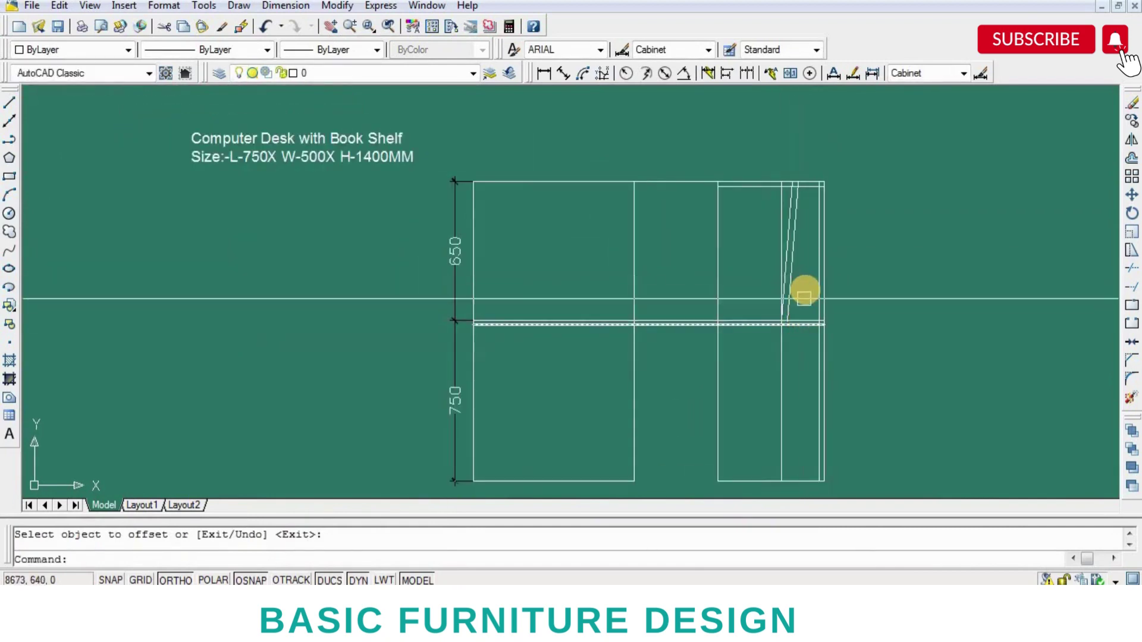
{"action": "type", "text": "s"}
- Stretch the crossing-selected right-hand shelf section by 50 mm
{"action": "key", "text": "Return"}
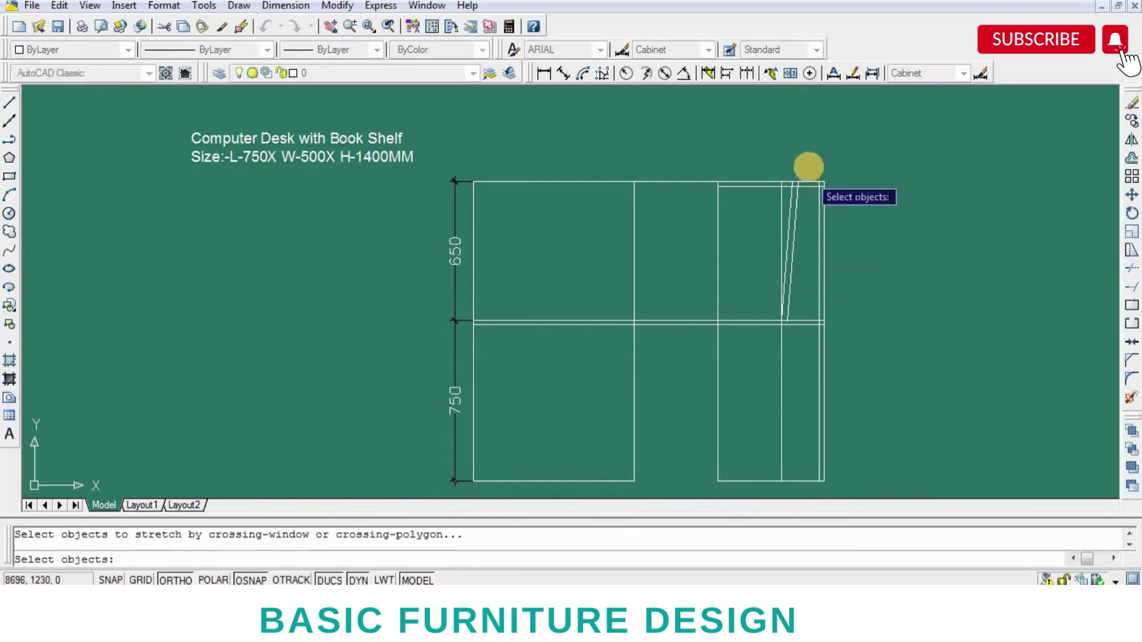
{"action": "left_click", "coordinate": [808, 168]}
{"action": "left_click", "coordinate": [765, 480]}
{"action": "key", "text": "Return"}
{"action": "left_click", "coordinate": [739, 417]}
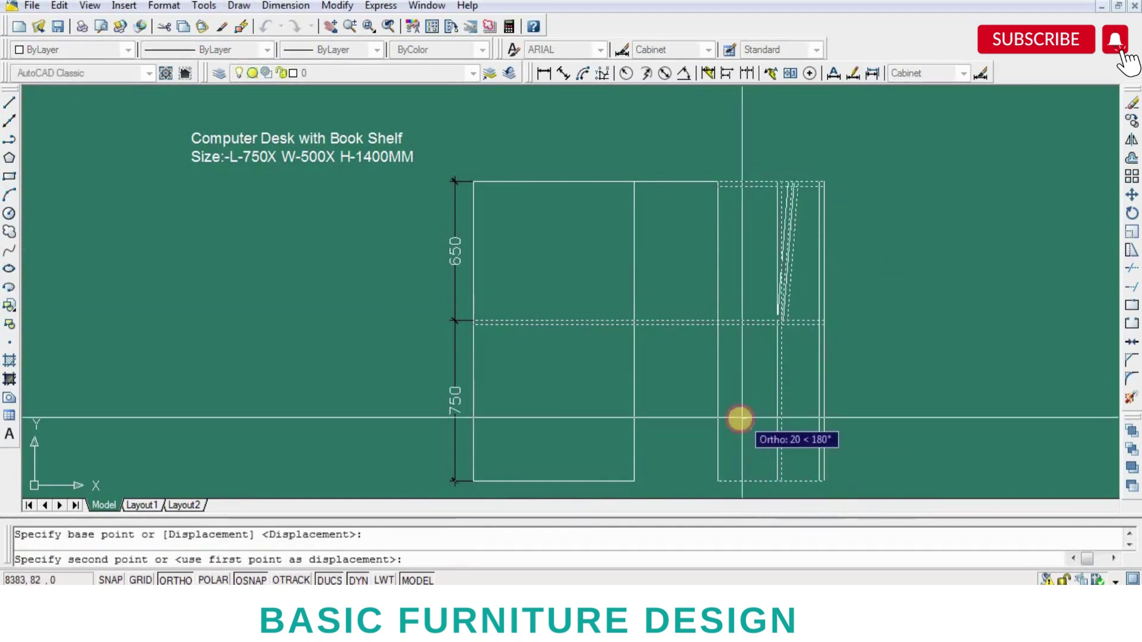
{"action": "type", "text": "50"}
{"action": "key", "text": "Return"}
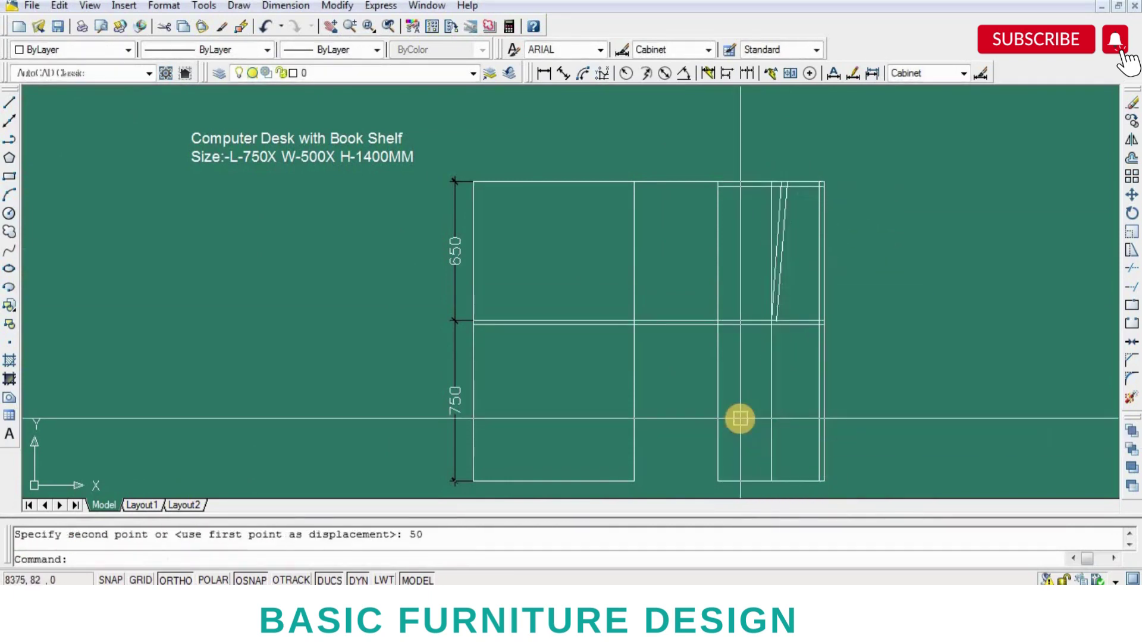
- Add a linear dimension of 200 across the right-hand bookshelf top
{"action": "left_click", "coordinate": [543, 72]}
{"action": "scroll", "coordinate": [777, 145], "scroll_direction": "up", "scroll_amount": 2}
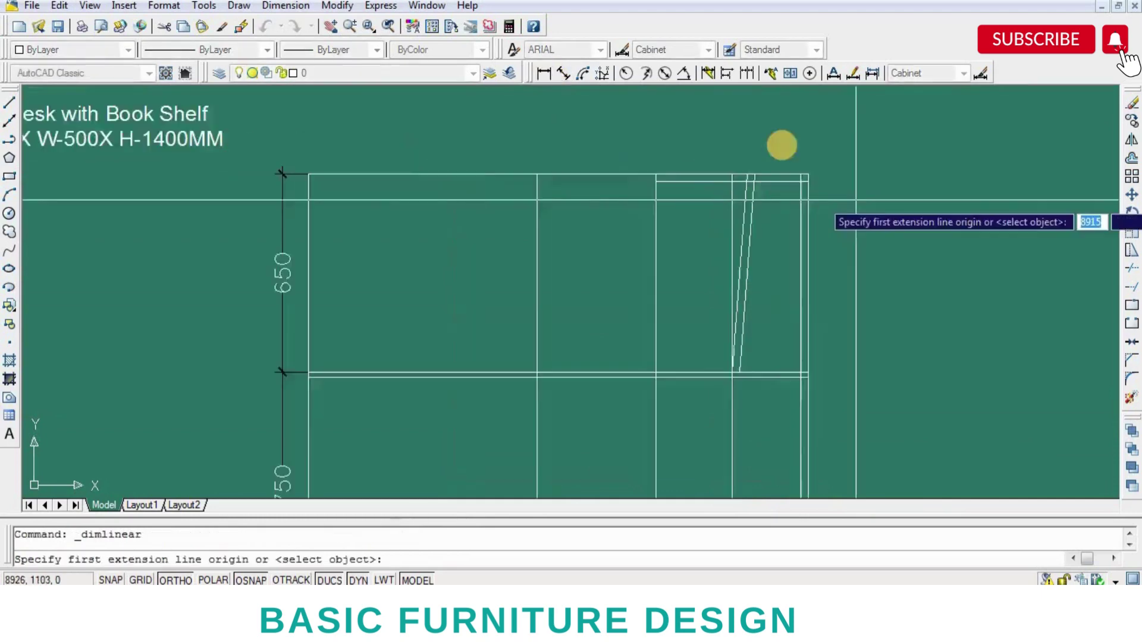
{"action": "scroll", "coordinate": [688, 152], "scroll_direction": "up", "scroll_amount": 2}
{"action": "scroll", "coordinate": [697, 163], "scroll_direction": "up", "scroll_amount": 2}
{"action": "left_click", "coordinate": [698, 163]}
{"action": "left_click", "coordinate": [785, 163]}
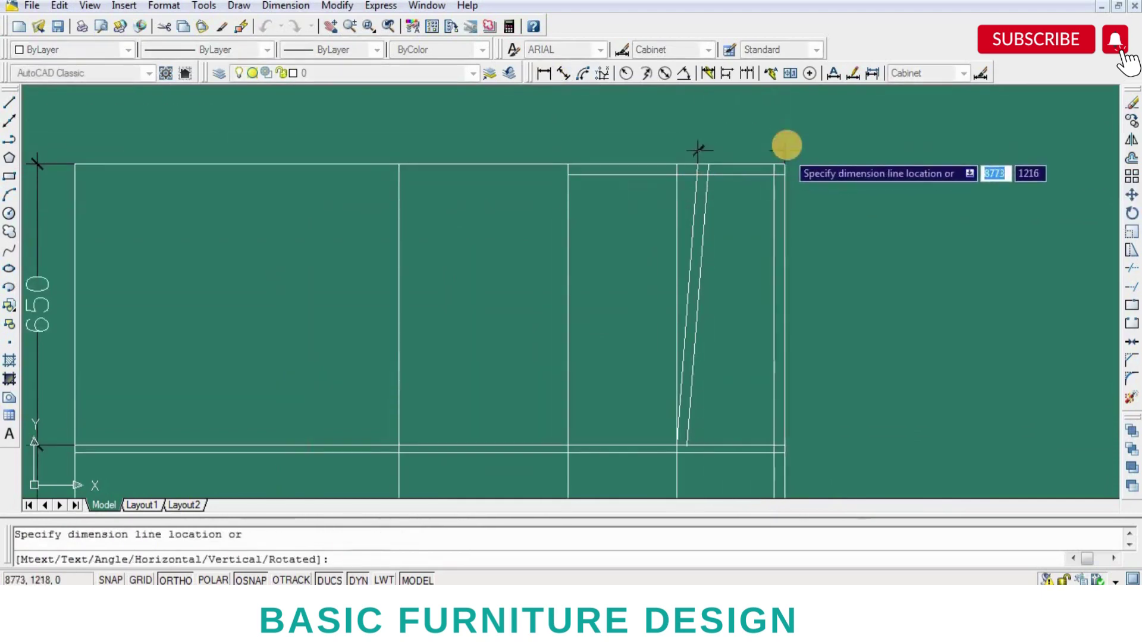
{"action": "left_click", "coordinate": [787, 136]}
{"action": "scroll", "coordinate": [788, 143], "scroll_direction": "down", "scroll_amount": 4}
{"action": "key", "text": "Return"}
{"action": "scroll", "coordinate": [720, 264], "scroll_direction": "up", "scroll_amount": 3}
{"action": "key", "text": "Return"}
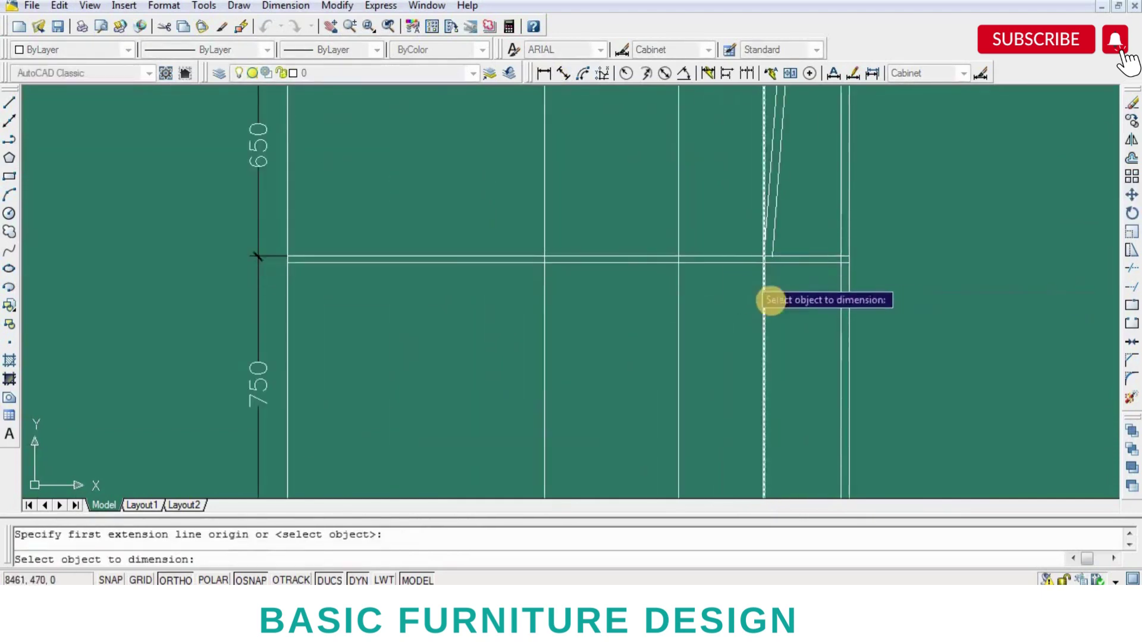
{"action": "scroll", "coordinate": [773, 297], "scroll_direction": "down", "scroll_amount": 3}
{"action": "scroll", "coordinate": [749, 306], "scroll_direction": "up", "scroll_amount": 2}
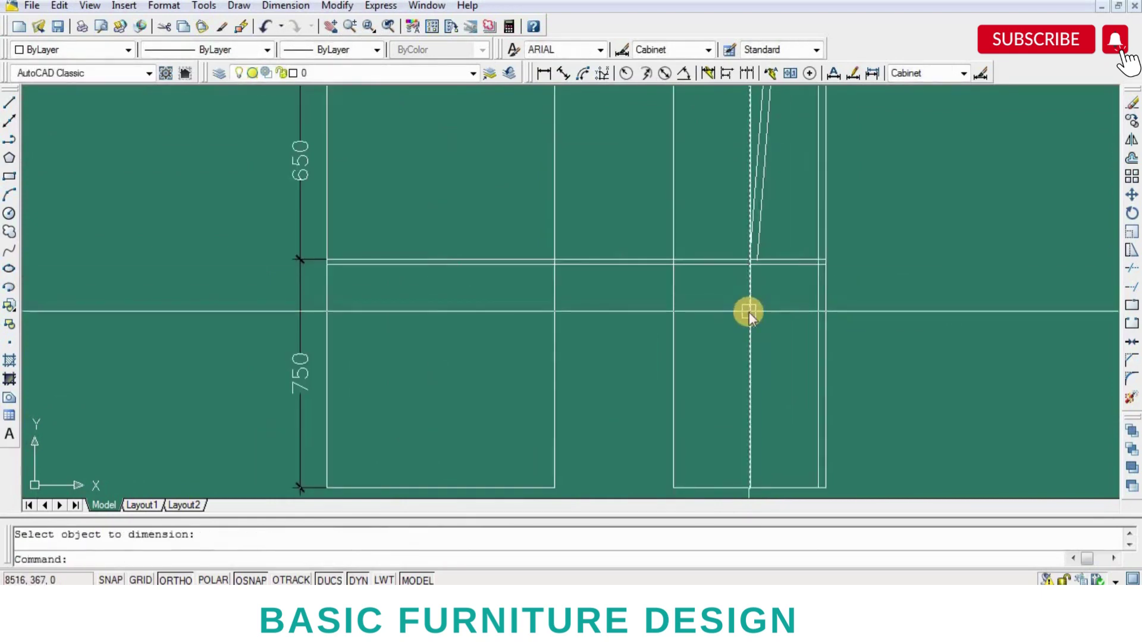
- Trim the inner vertical line back at the shelf line and pan back to the desk
{"action": "type", "text": "tr"}
{"action": "key", "text": "Return"}
{"action": "scroll", "coordinate": [764, 261], "scroll_direction": "up", "scroll_amount": 2}
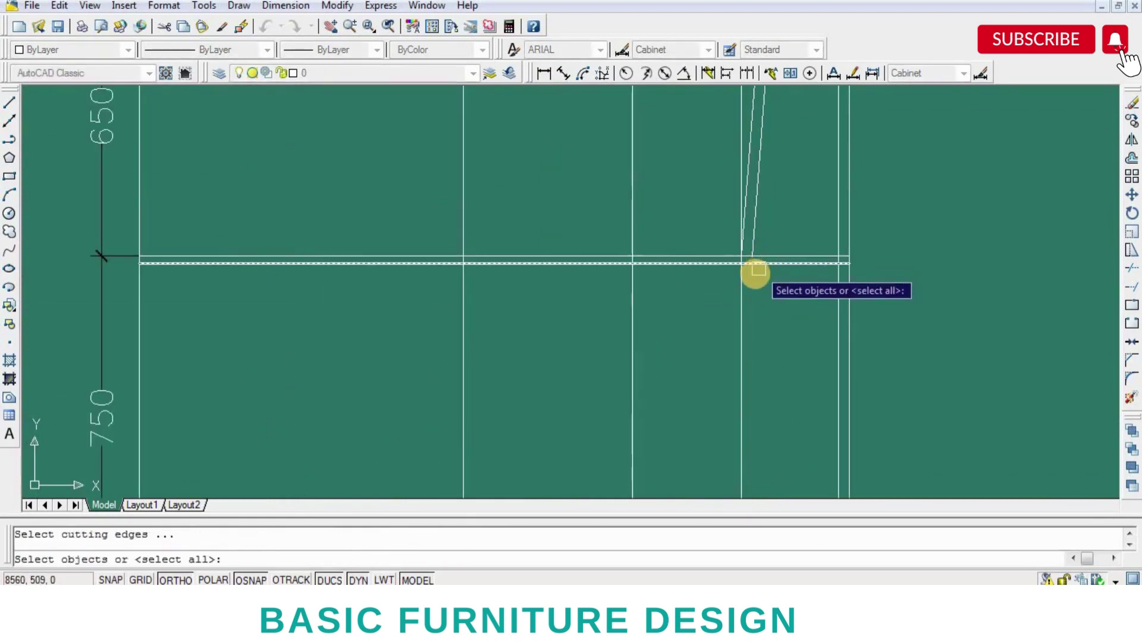
{"action": "left_click", "coordinate": [723, 260]}
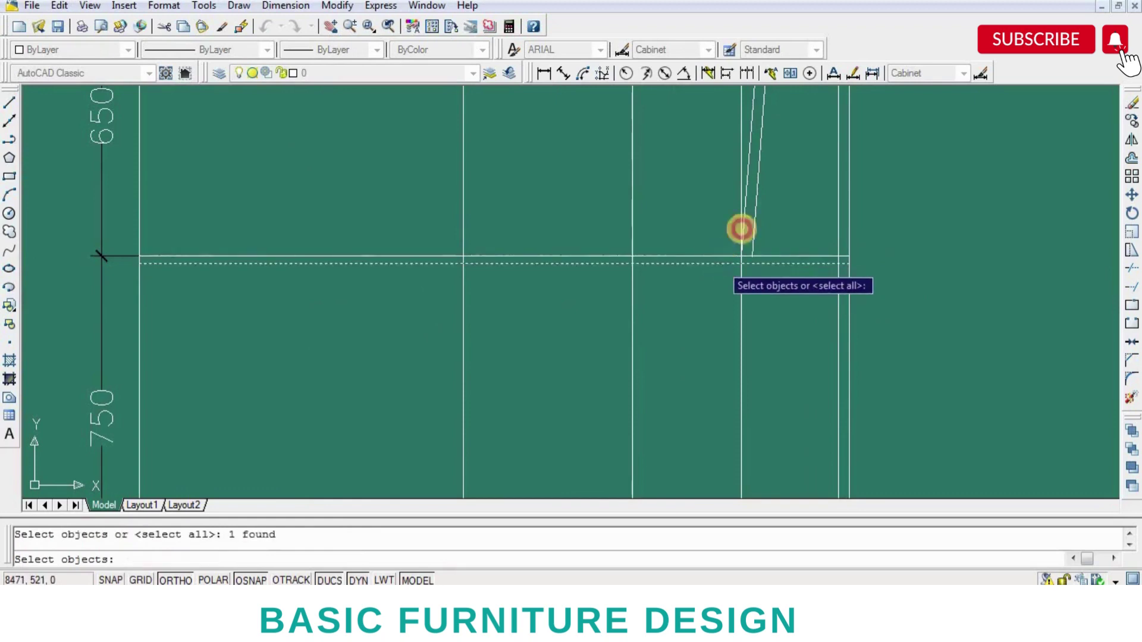
{"action": "key", "text": "Return"}
{"action": "scroll", "coordinate": [797, 313], "scroll_direction": "down", "scroll_amount": 3}
{"action": "scroll", "coordinate": [711, 189], "scroll_direction": "up", "scroll_amount": 3}
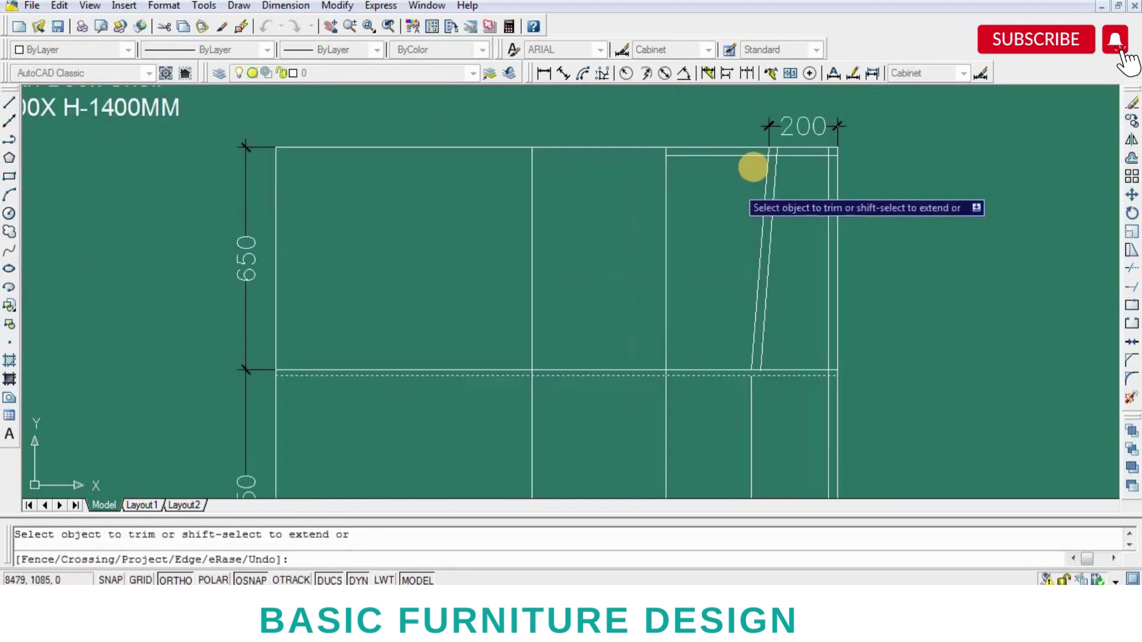
{"action": "key", "text": "Return"}
{"action": "key", "text": "Return"}
{"action": "key", "text": "Return"}
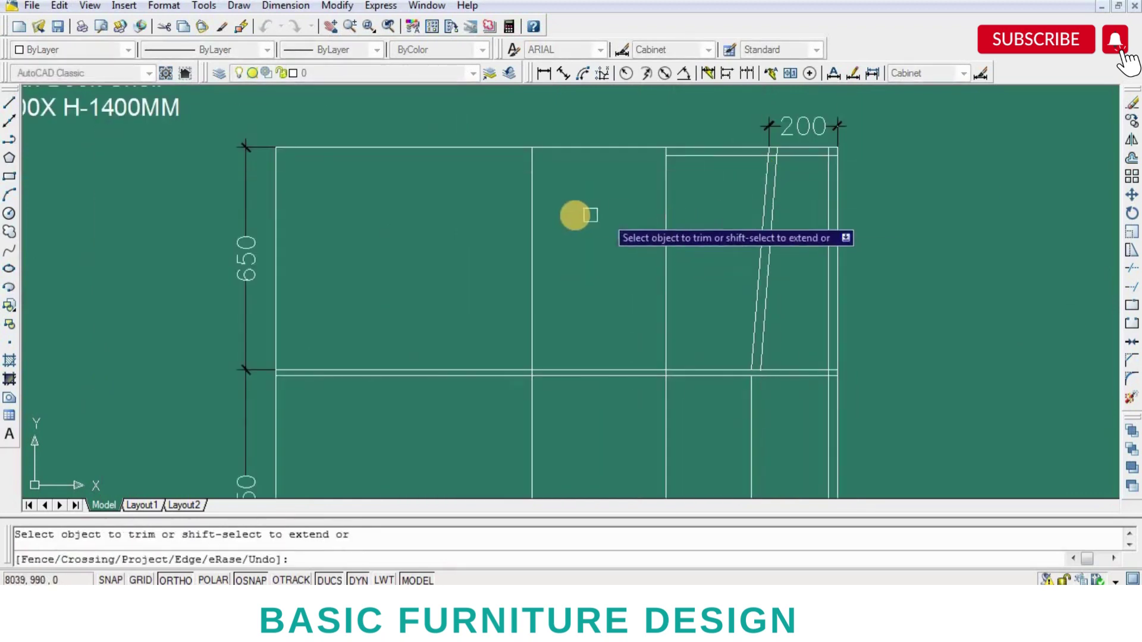
{"action": "key", "text": "Return"}
{"action": "middle_click_drag", "start_coordinate": [648, 249], "coordinate": [696, 280]}
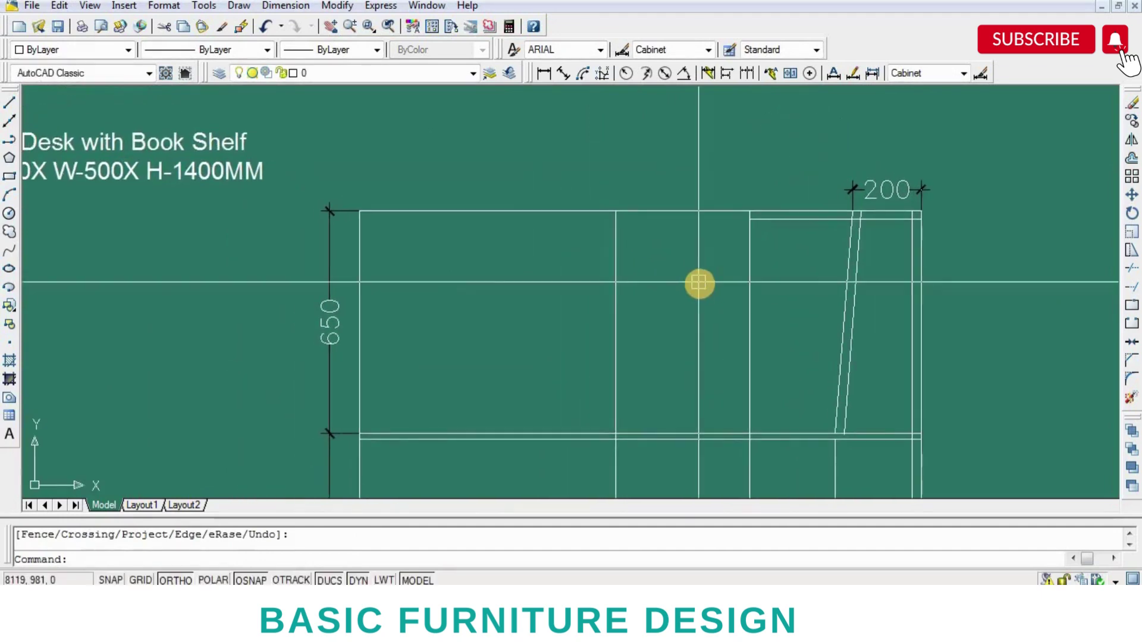
{"action": "scroll", "coordinate": [696, 283], "scroll_direction": "down", "scroll_amount": 2}
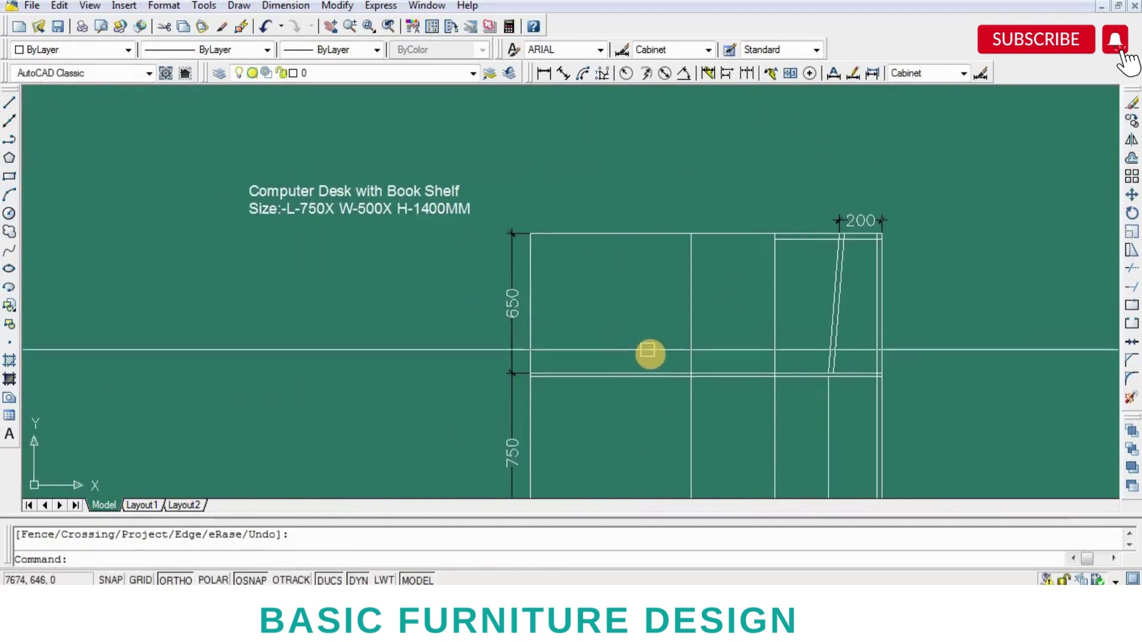
- Offset the middle partition line 25 mm to its left
{"action": "type", "text": "o"}
{"action": "key", "text": "Return"}
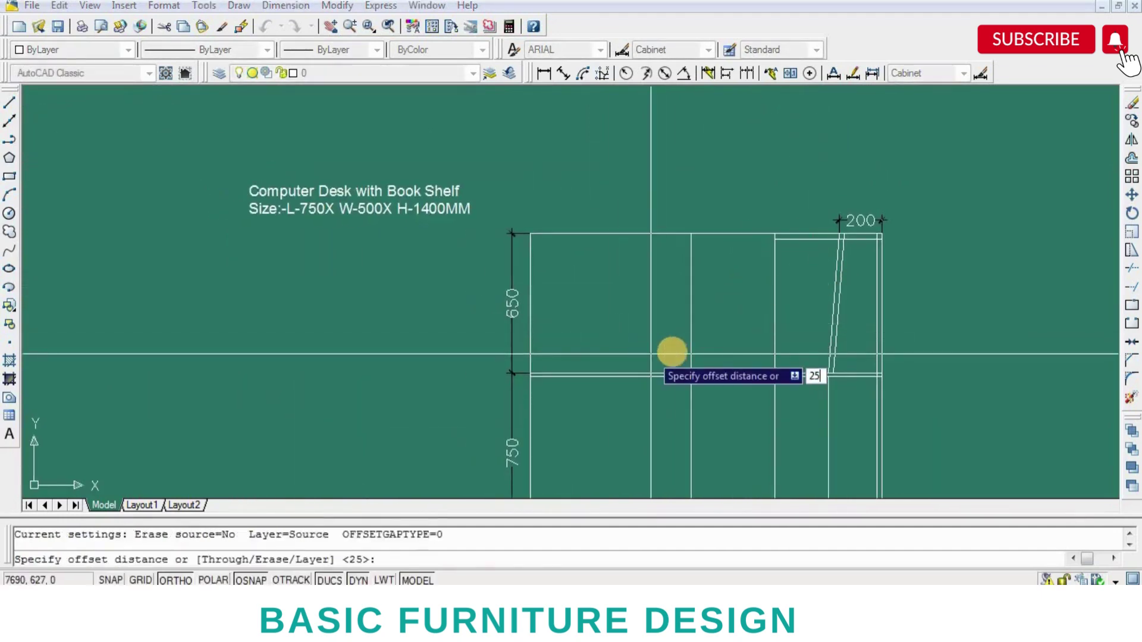
{"action": "key", "text": "Return"}
{"action": "left_click", "coordinate": [690, 322]}
{"action": "left_click", "coordinate": [654, 339]}
{"action": "key", "text": "Return"}
{"action": "key", "text": "Return"}
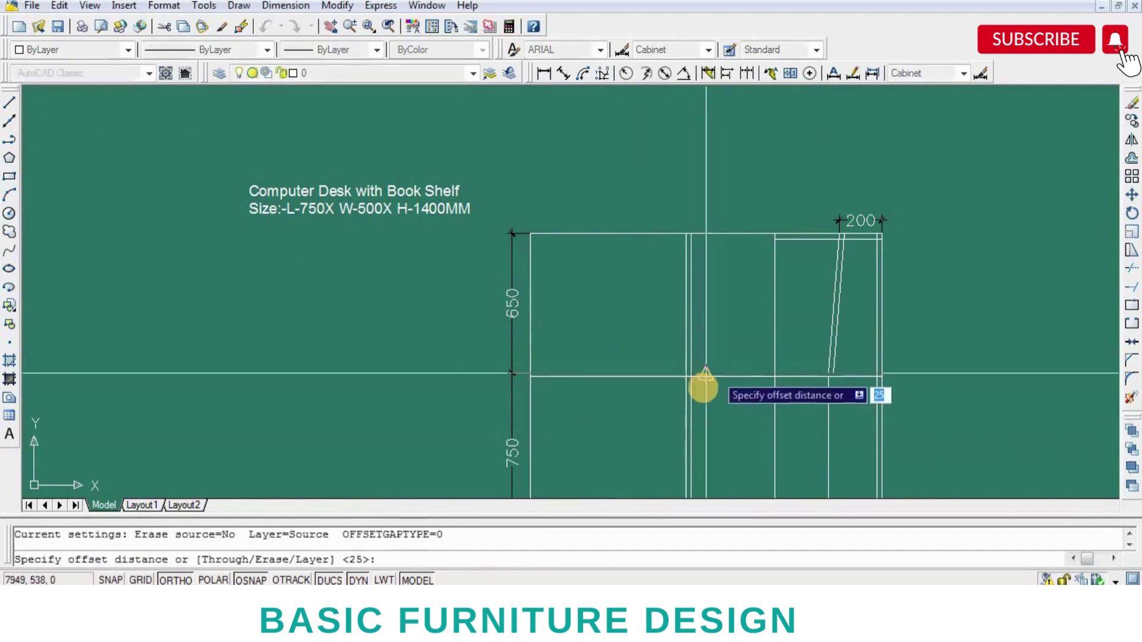
{"action": "key", "text": "Return"}
{"action": "scroll", "coordinate": [703, 388], "scroll_direction": "up", "scroll_amount": 2}
{"action": "key", "text": "Return"}
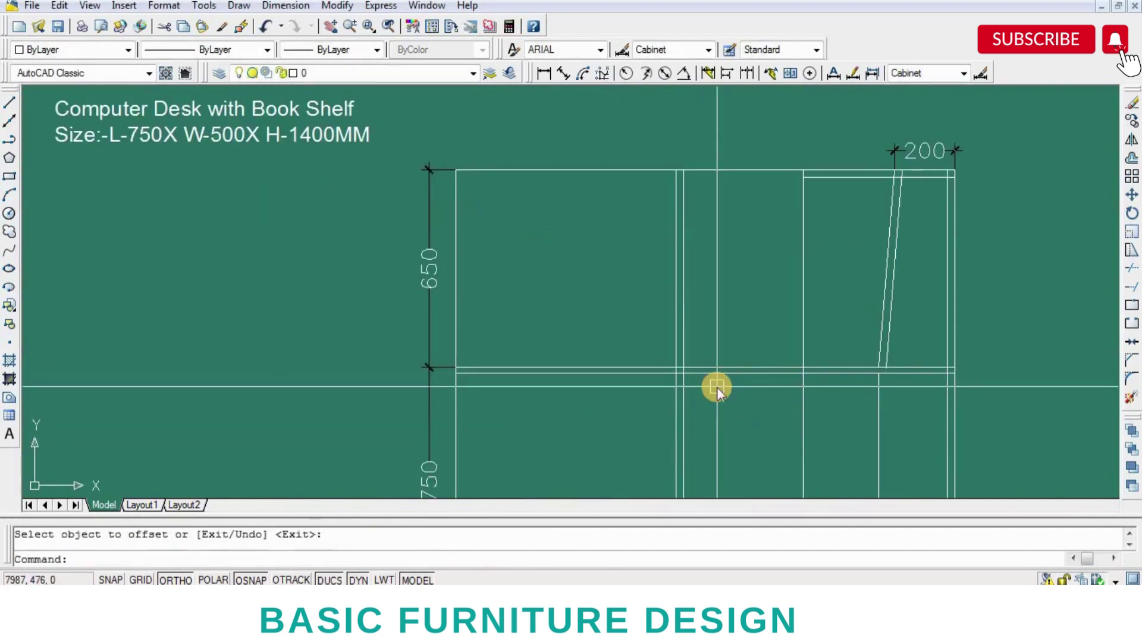
{"action": "type", "text": "M"}
- Move the doubled partition lines 25 mm
{"action": "key", "text": "Return"}
{"action": "key", "text": "Return"}
{"action": "scroll", "coordinate": [697, 339], "scroll_direction": "down", "scroll_amount": 4}
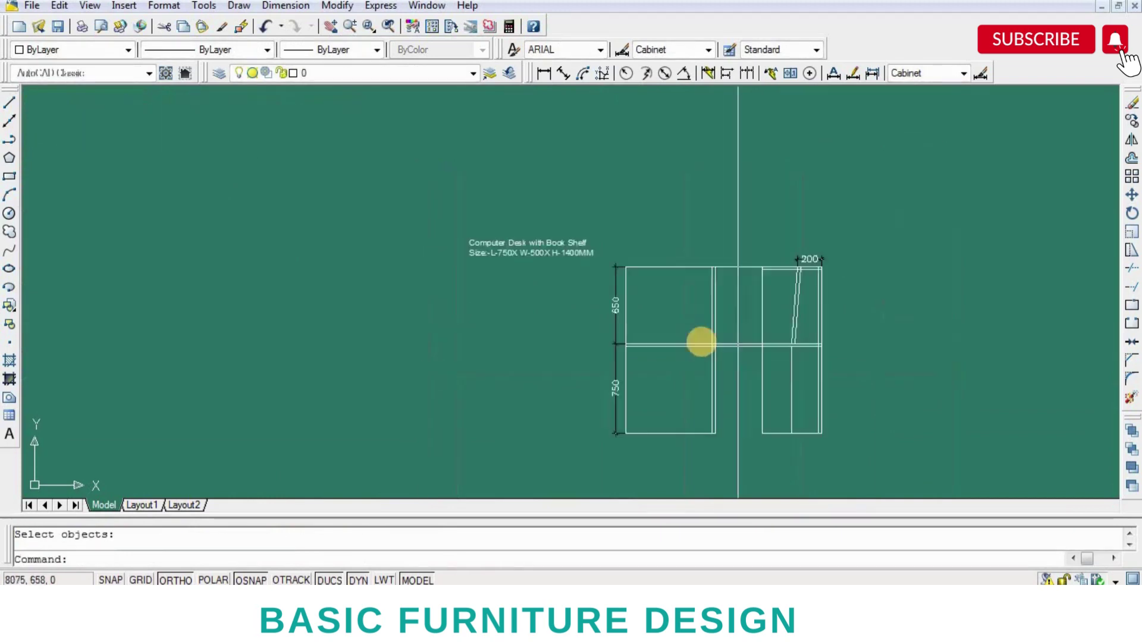
{"action": "scroll", "coordinate": [752, 459], "scroll_direction": "up", "scroll_amount": 3}
{"action": "key", "text": "Return"}
{"action": "key", "text": "Return"}
{"action": "scroll", "coordinate": [732, 332], "scroll_direction": "up", "scroll_amount": 3}
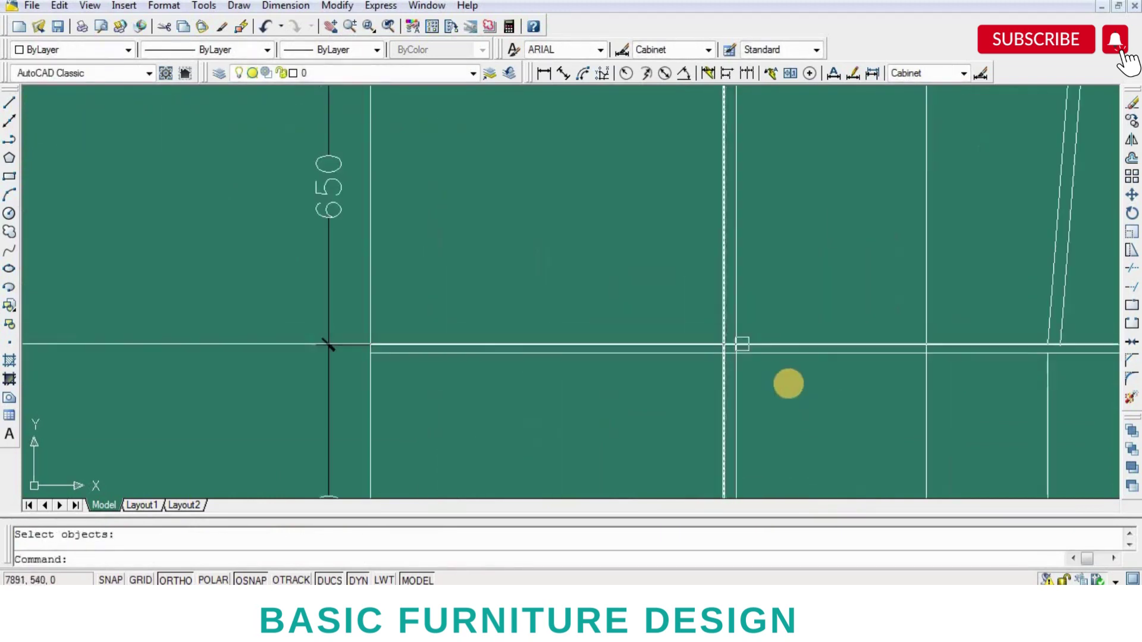
{"action": "key", "text": "Return"}
{"action": "left_click_drag", "start_coordinate": [788, 385], "coordinate": [714, 416]}
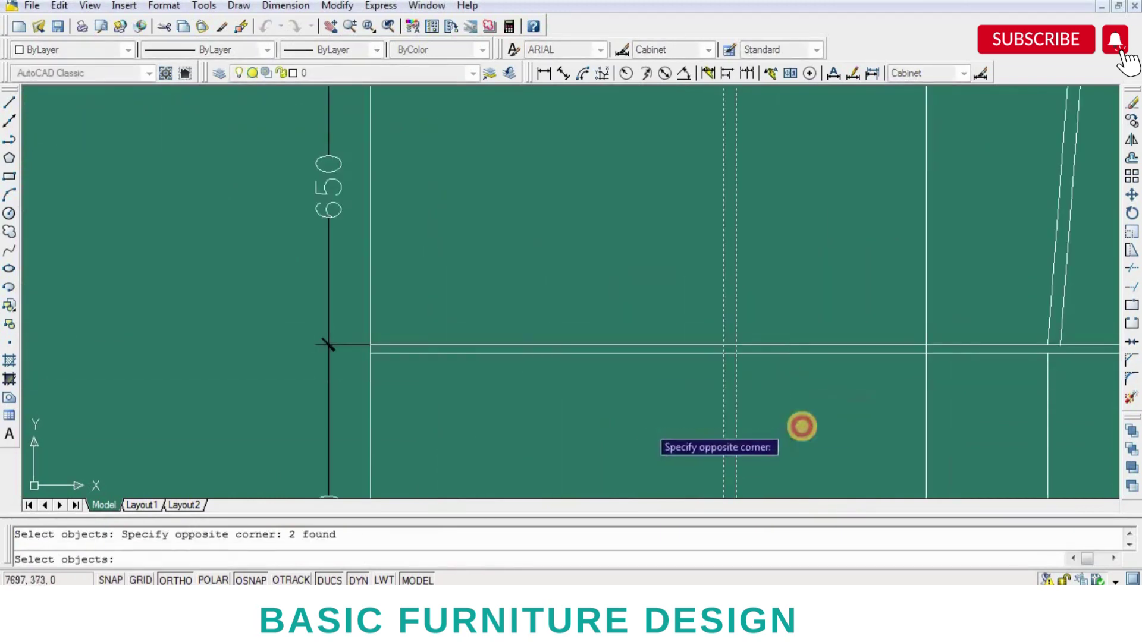
{"action": "key", "text": "Return"}
{"action": "left_click", "coordinate": [803, 425]}
{"action": "type", "text": "25"}
{"action": "key", "text": "Return"}
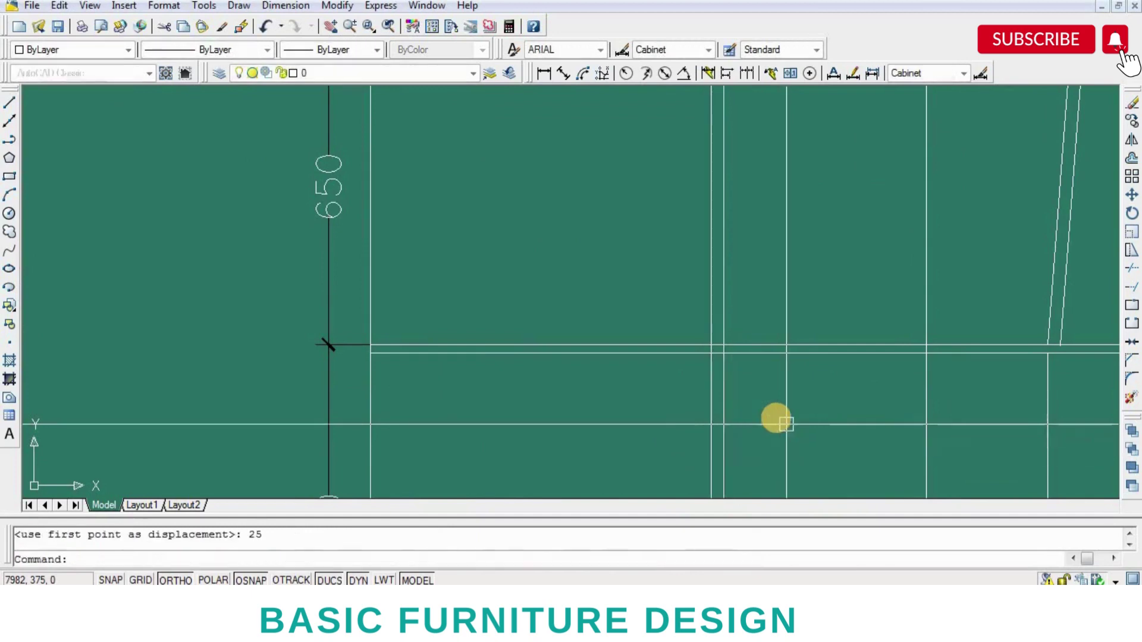
{"action": "scroll", "coordinate": [711, 364], "scroll_direction": "down", "scroll_amount": 5}
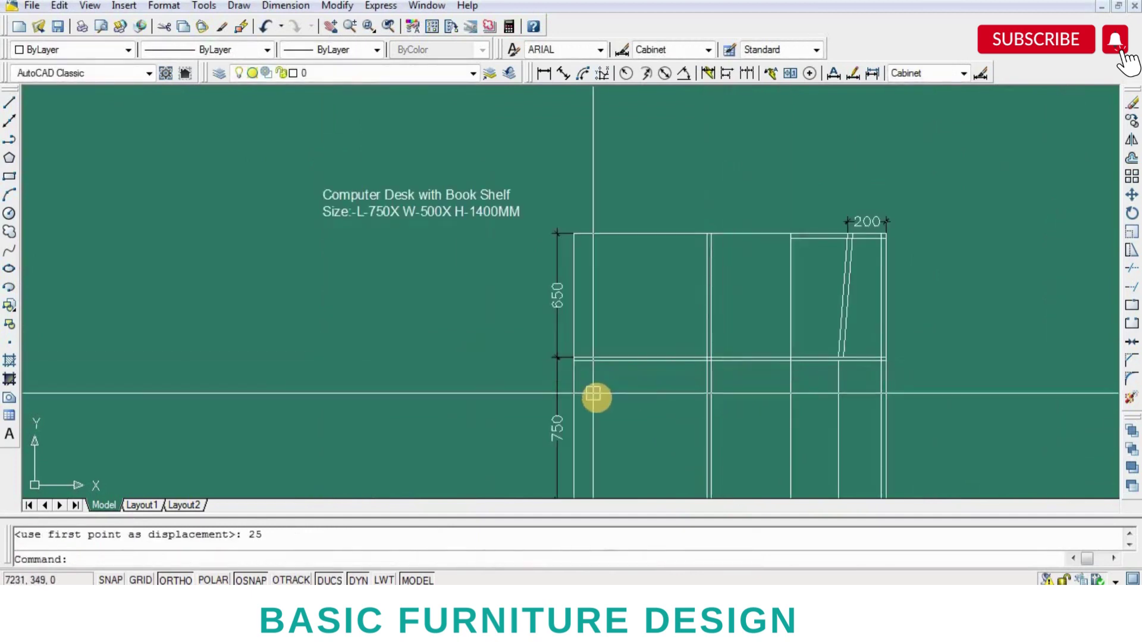
{"action": "scroll", "coordinate": [594, 395], "scroll_direction": "up", "scroll_amount": 2}
- Offset the desk's left vertical line 25 mm inward
{"action": "type", "text": "o"}
{"action": "key", "text": "Return"}
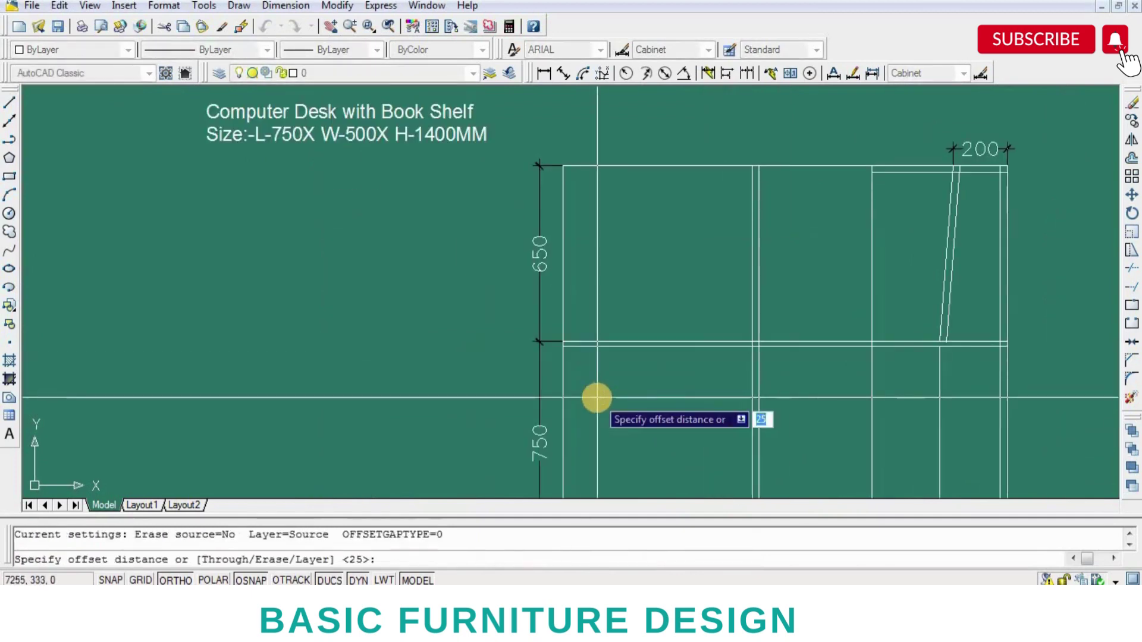
{"action": "key", "text": "Return"}
{"action": "left_click", "coordinate": [563, 406]}
{"action": "left_click", "coordinate": [591, 381]}
{"action": "key", "text": "Return"}
{"action": "key", "text": "Return"}
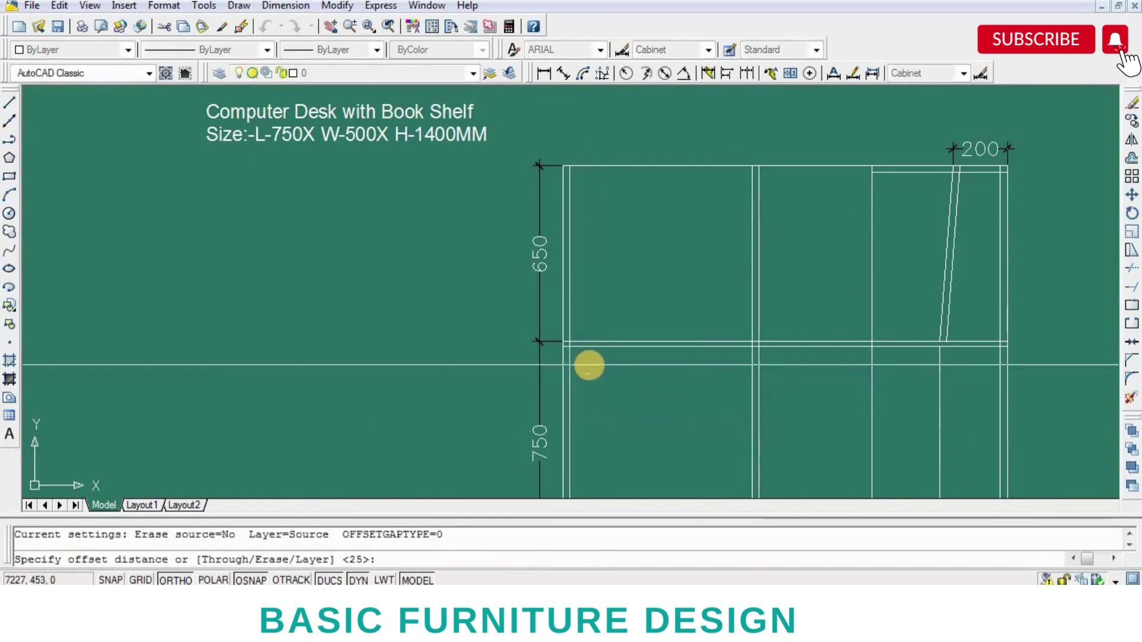
{"action": "key", "text": "Return"}
- Move the desk's two left-side lines 25 mm
{"action": "key", "text": "Return"}
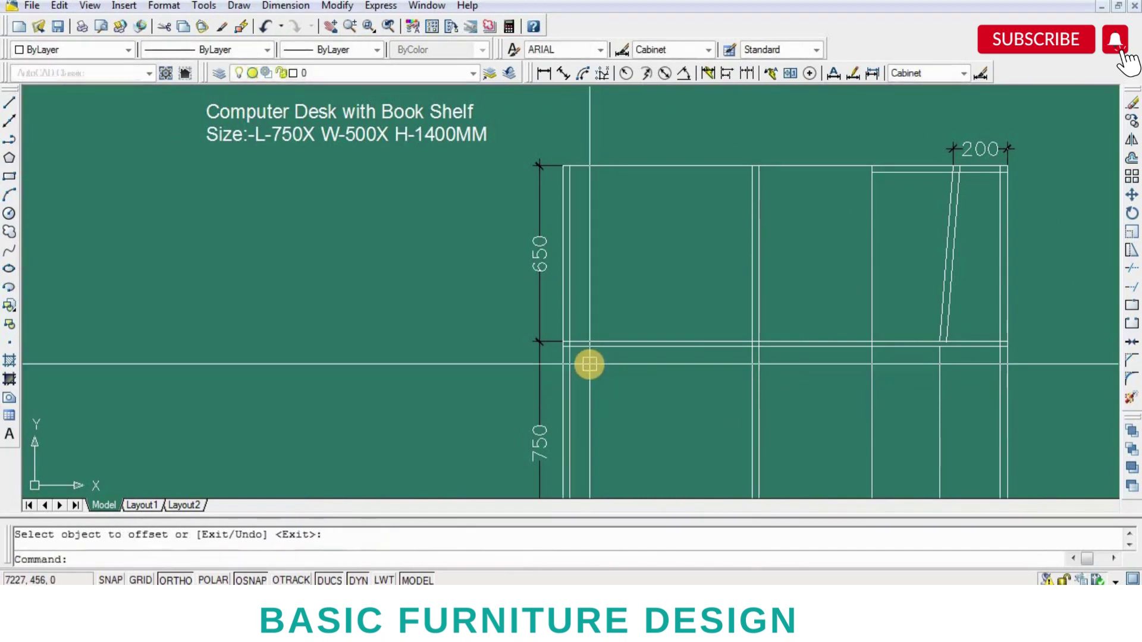
{"action": "type", "text": "m"}
{"action": "key", "text": "Return"}
{"action": "left_click", "coordinate": [574, 379]}
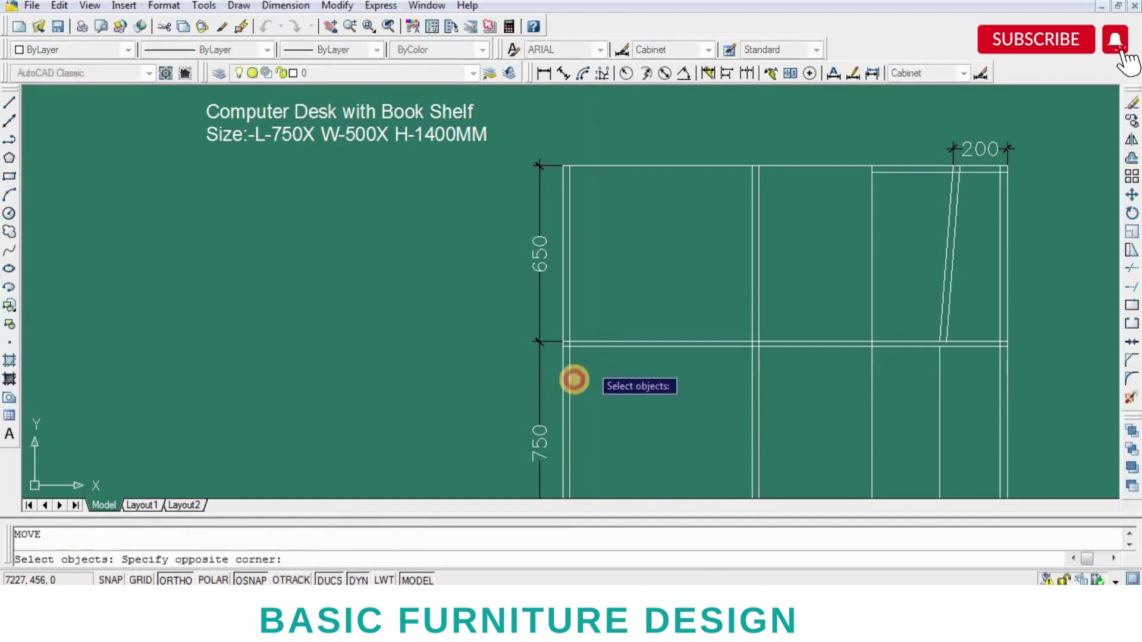
{"action": "left_click", "coordinate": [541, 392]}
{"action": "key", "text": "Return"}
{"action": "left_click", "coordinate": [628, 381]}
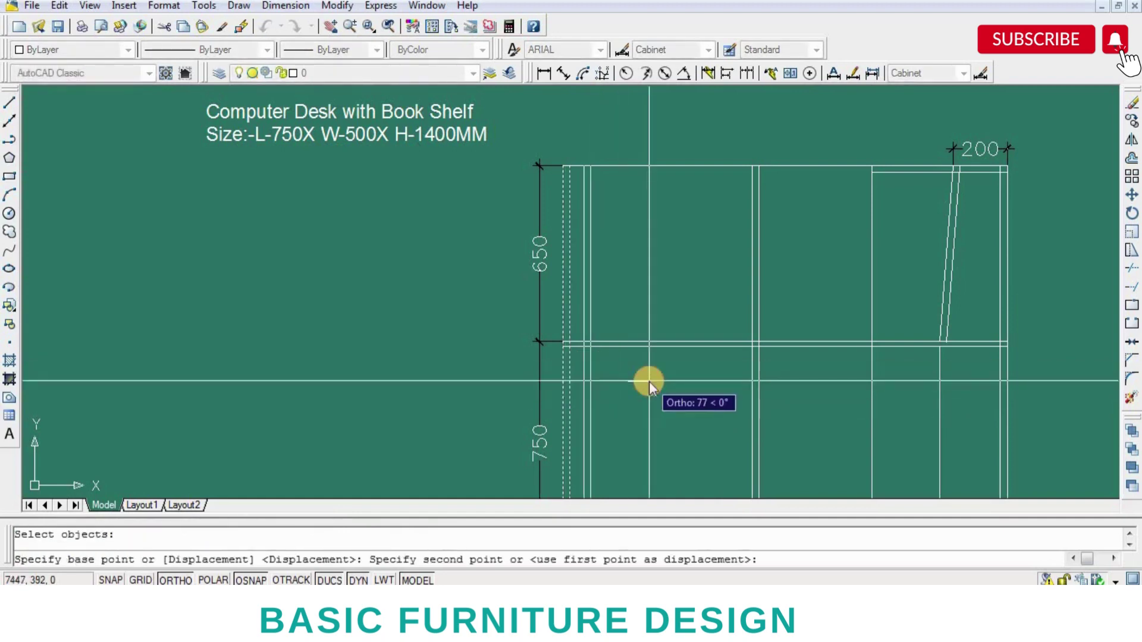
{"action": "type", "text": "25"}
{"action": "key", "text": "Return"}
{"action": "scroll", "coordinate": [535, 360], "scroll_direction": "up", "scroll_amount": 2}
{"action": "scroll", "coordinate": [566, 364], "scroll_direction": "up", "scroll_amount": 2}
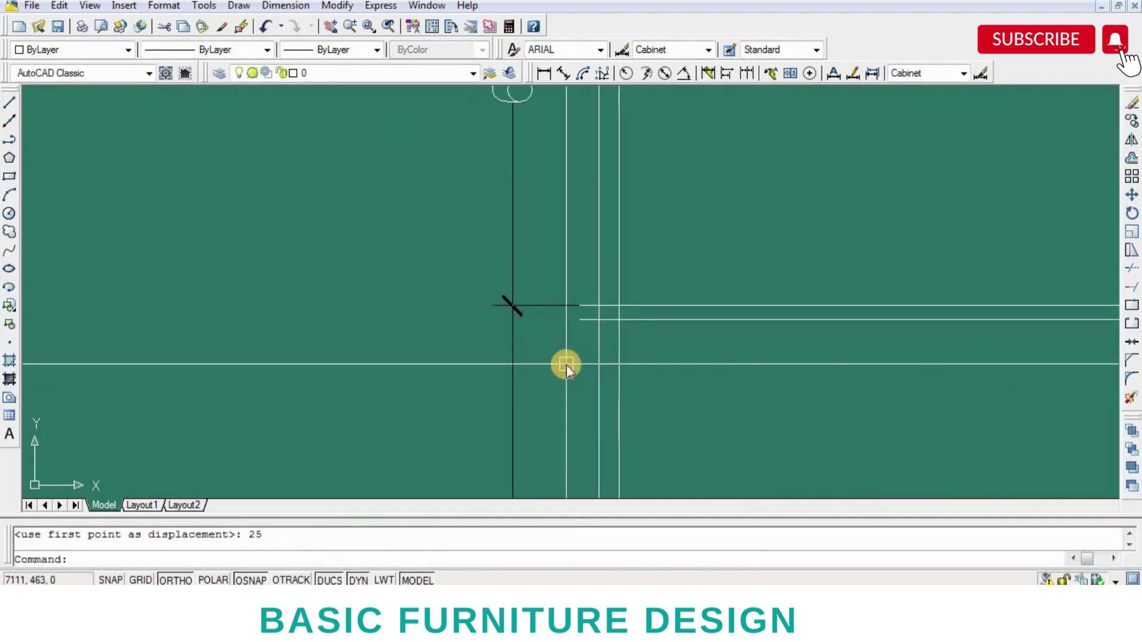
- Start a new line at the desk's left edge and begin a 750 offset
{"action": "type", "text": "l"}
{"action": "key", "text": "Return"}
{"action": "scroll", "coordinate": [566, 365], "scroll_direction": "up", "scroll_amount": 1}
{"action": "left_click", "coordinate": [564, 260]}
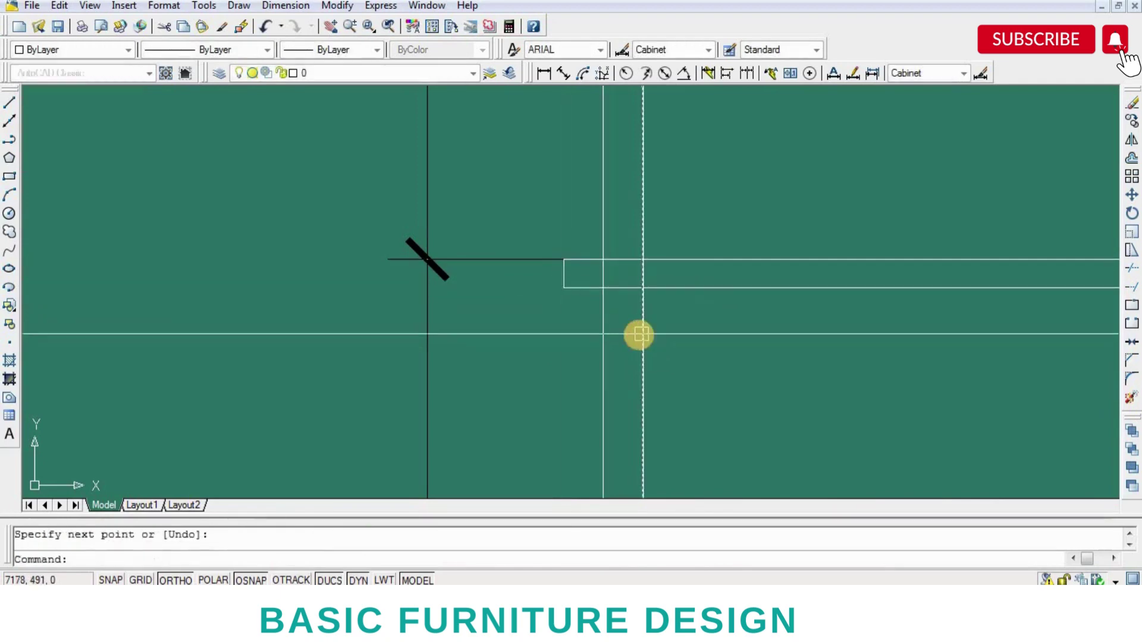
{"action": "type", "text": "o"}
{"action": "key", "text": "Return"}
{"action": "type", "text": "750"}
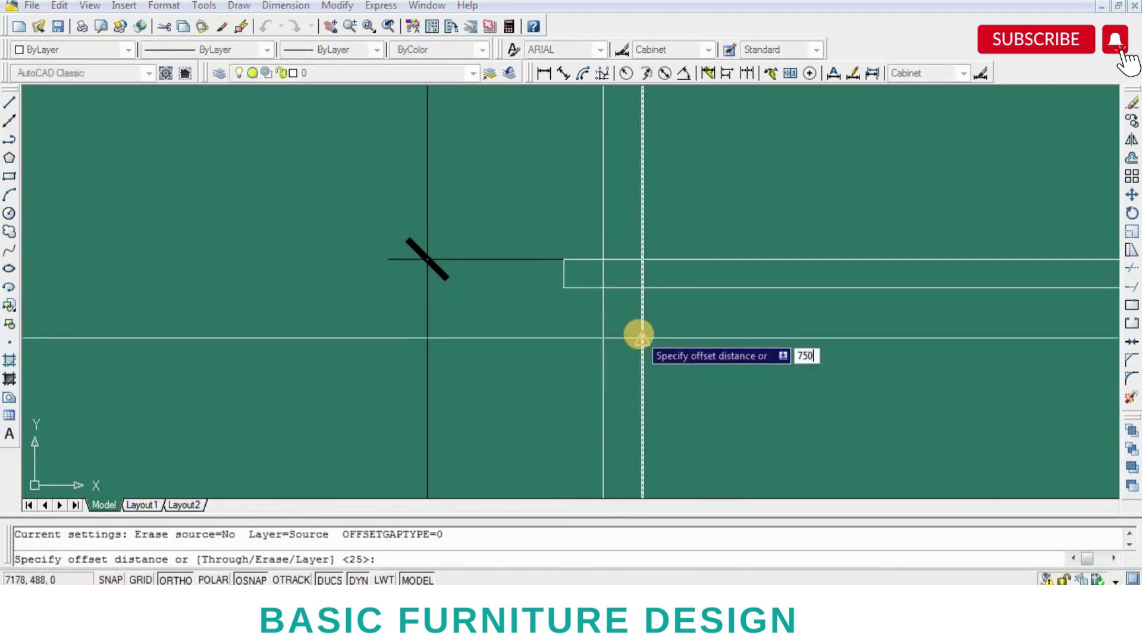
- Offset the chosen line 750 mm to add a parallel copy
{"action": "key", "text": "Return"}
{"action": "left_click", "coordinate": [743, 287]}
{"action": "left_click", "coordinate": [643, 377]}
{"action": "key", "text": "Return"}
{"action": "scroll", "coordinate": [779, 362], "scroll_direction": "down", "scroll_amount": 3}
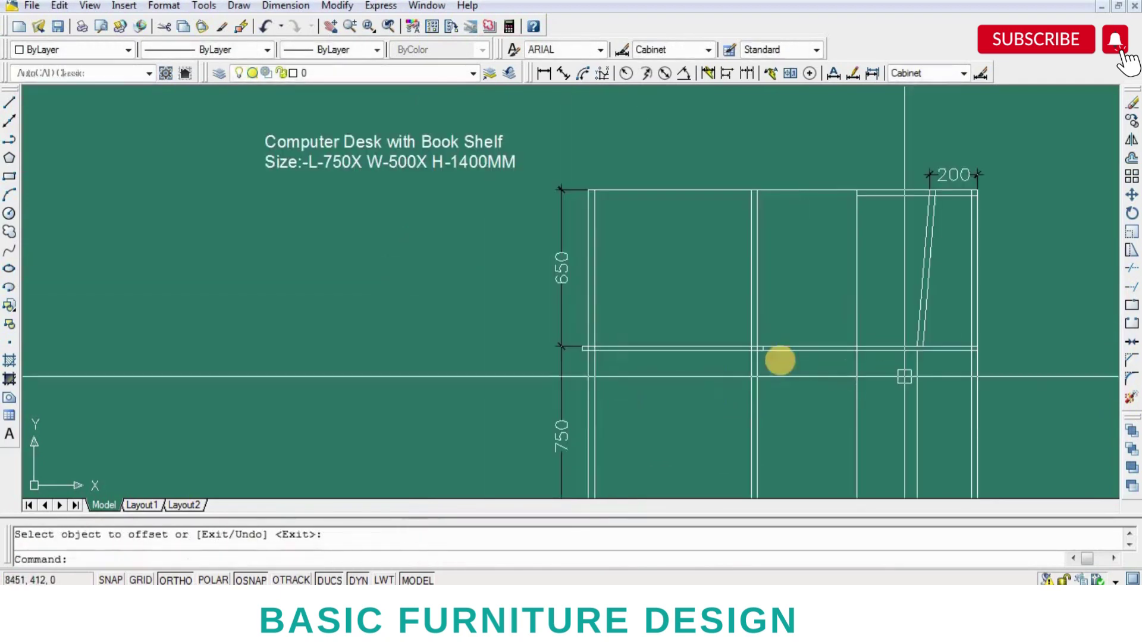
{"action": "scroll", "coordinate": [764, 356], "scroll_direction": "up", "scroll_amount": 2}
{"action": "key", "text": "Return"}
{"action": "key", "text": "Return"}
{"action": "scroll", "coordinate": [754, 255], "scroll_direction": "up", "scroll_amount": 2}
{"action": "key", "text": "Return"}
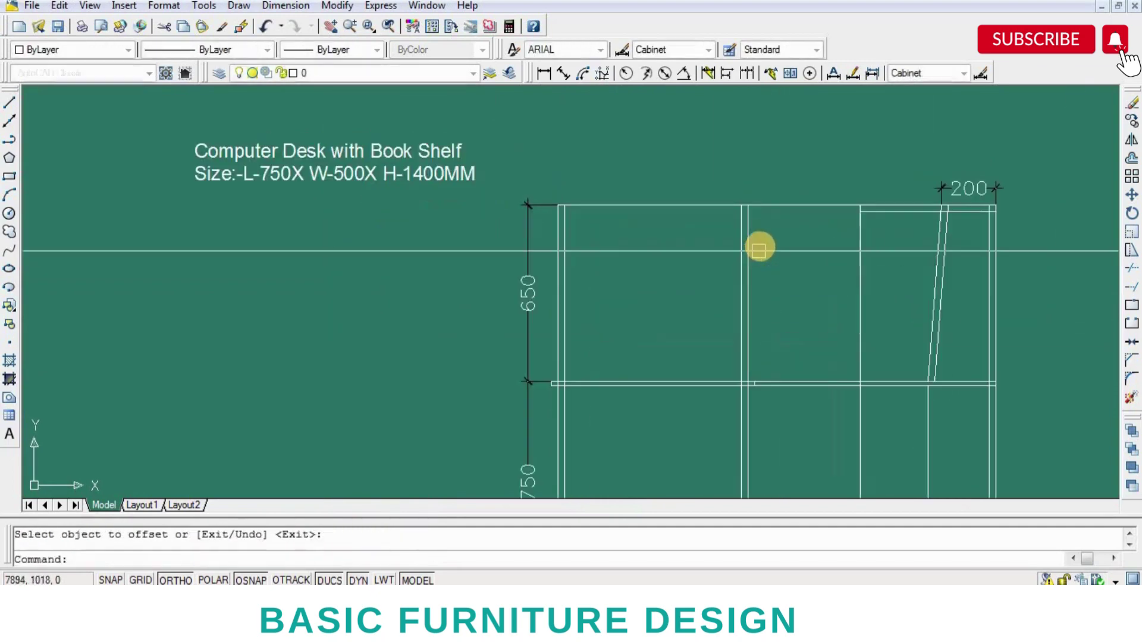
{"action": "type", "text": "TR"}
- Erase the extra segment on the desk's top line
{"action": "key", "text": "Return"}
{"action": "key", "text": "Return"}
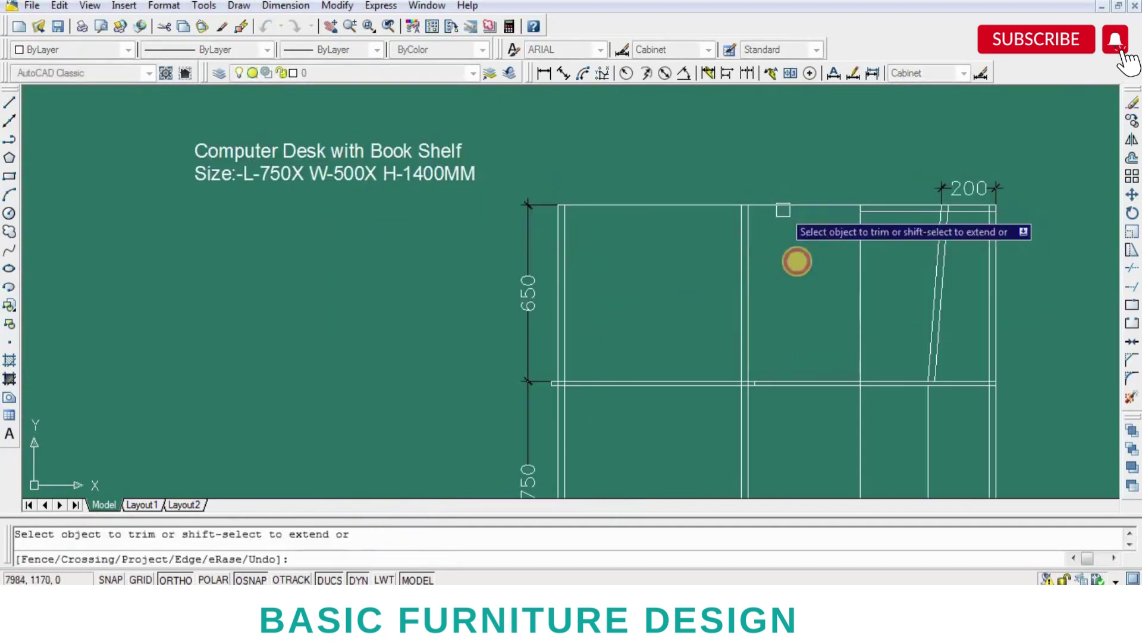
{"action": "key", "text": "Return"}
{"action": "key", "text": "Return"}
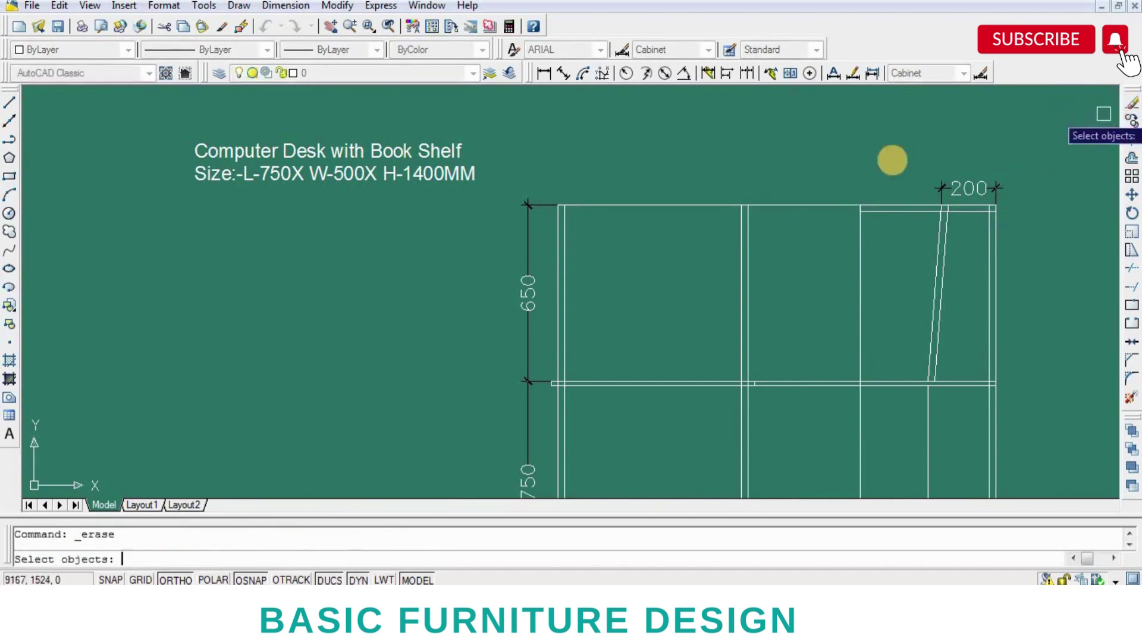
{"action": "key", "text": "Return"}
{"action": "left_click", "coordinate": [815, 207]}
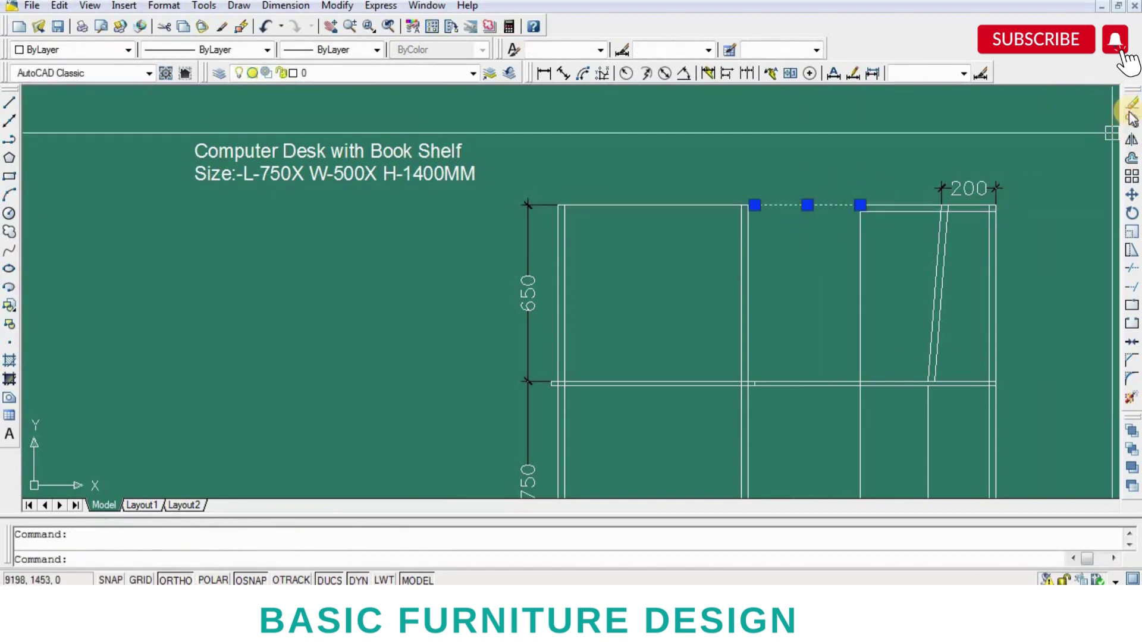
{"action": "key", "text": "Delete"}
{"action": "scroll", "coordinate": [715, 251], "scroll_direction": "up", "scroll_amount": 3}
{"action": "middle_click_drag", "start_coordinate": [811, 186], "coordinate": [775, 285]}
- Trim the top line's overhang past the right side with TR
{"action": "type", "text": "tr"}
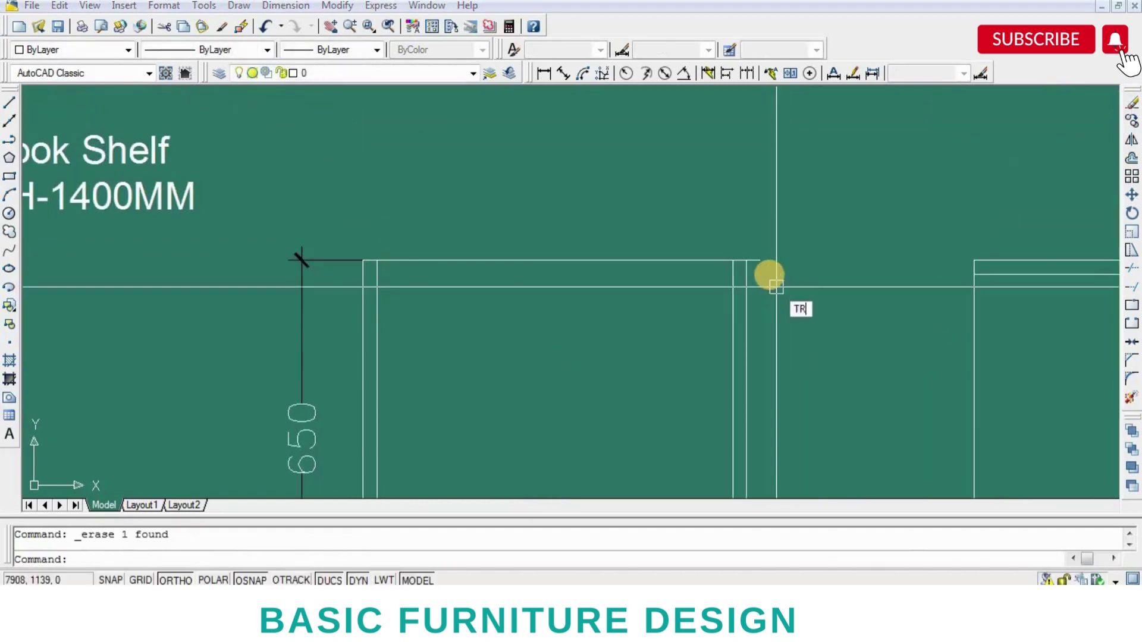
{"action": "key", "text": "Return"}
{"action": "key", "text": "Return"}
{"action": "left_click", "coordinate": [764, 264]}
{"action": "scroll", "coordinate": [767, 268], "scroll_direction": "down", "scroll_amount": 4}
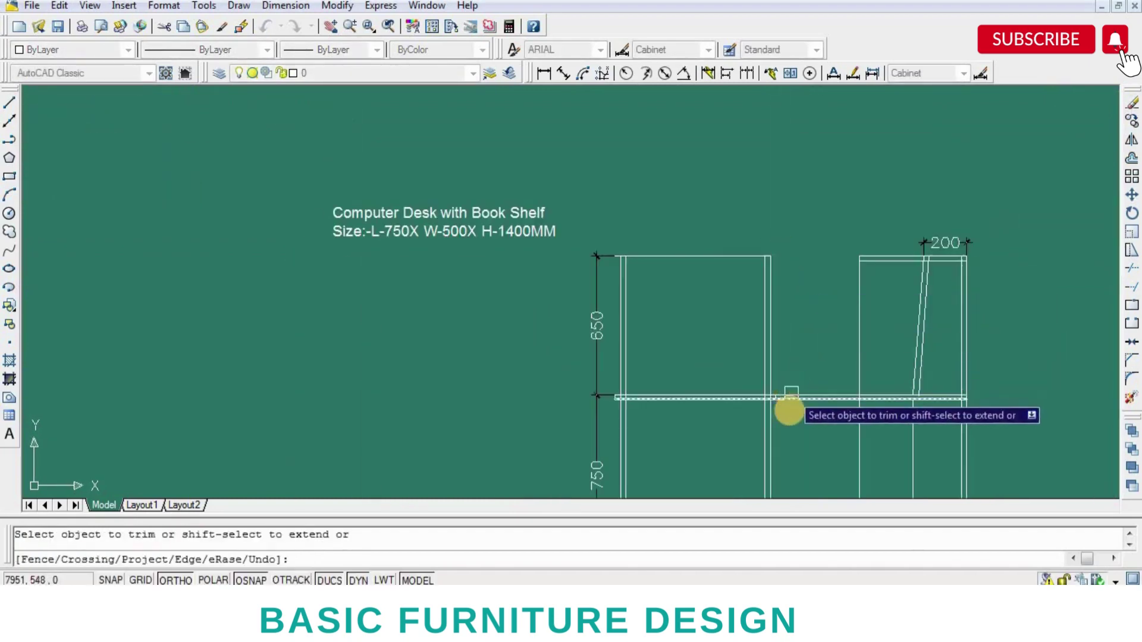
{"action": "scroll", "coordinate": [789, 410], "scroll_direction": "up", "scroll_amount": 4}
{"action": "key", "text": "Return"}
{"action": "type", "text": "TR"}
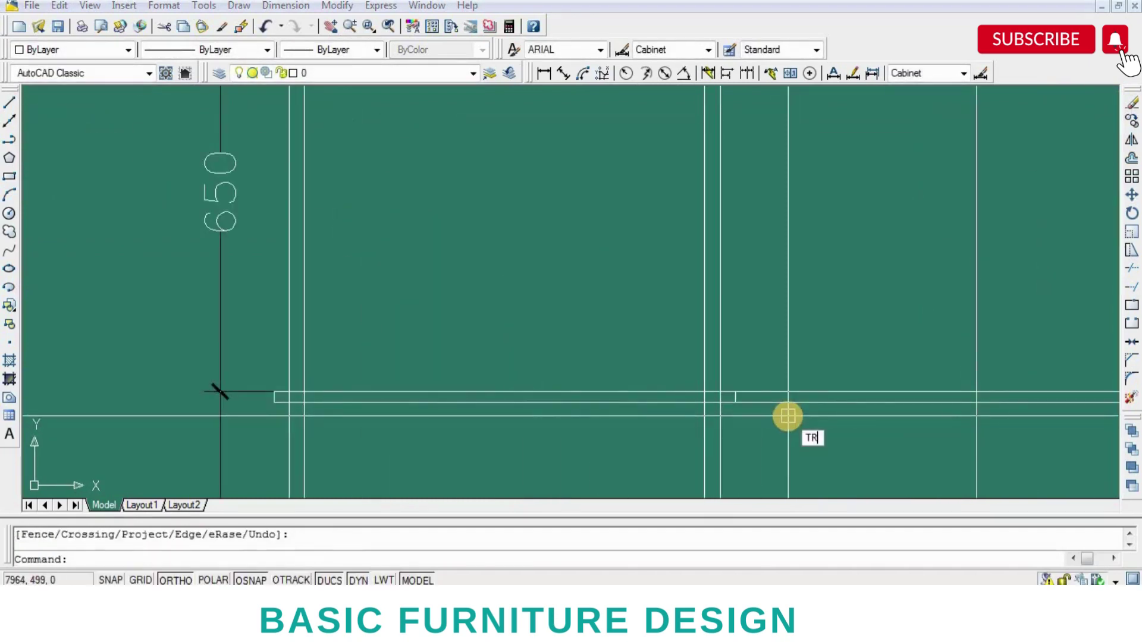
{"action": "key", "text": "Return"}
{"action": "left_click", "coordinate": [807, 399]}
{"action": "key", "text": "Return"}
- Trim the shelf line's excess on the right
{"action": "key", "text": "Return"}
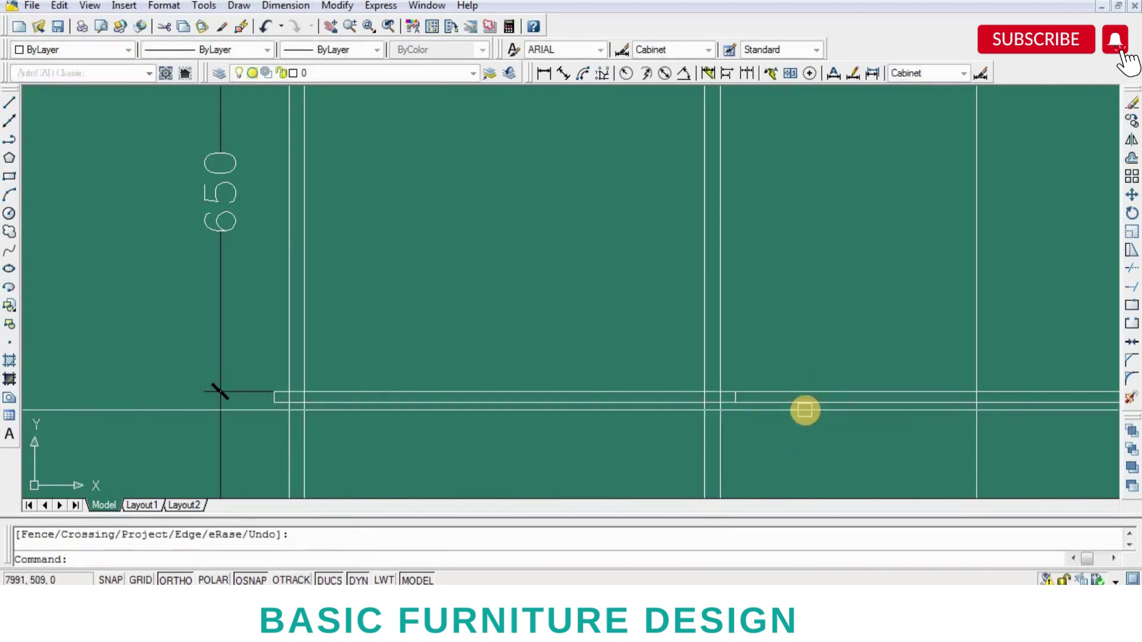
{"action": "type", "text": "tr"}
{"action": "key", "text": "Return"}
{"action": "key", "text": "Return"}
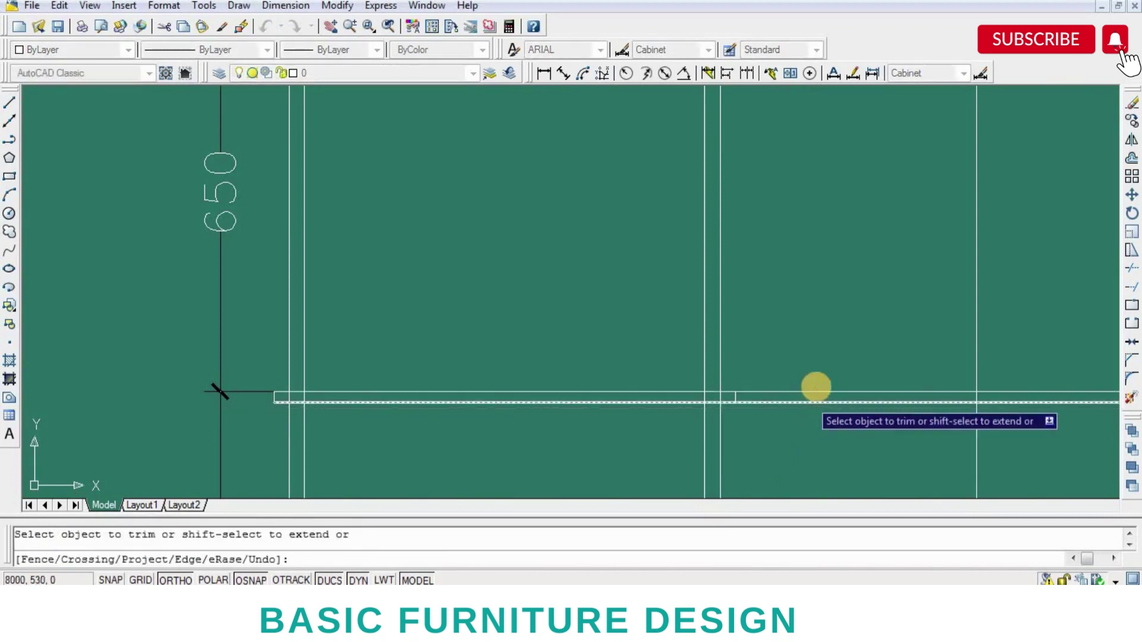
{"action": "left_click", "coordinate": [809, 397]}
{"action": "scroll", "coordinate": [854, 401], "scroll_direction": "down", "scroll_amount": 5}
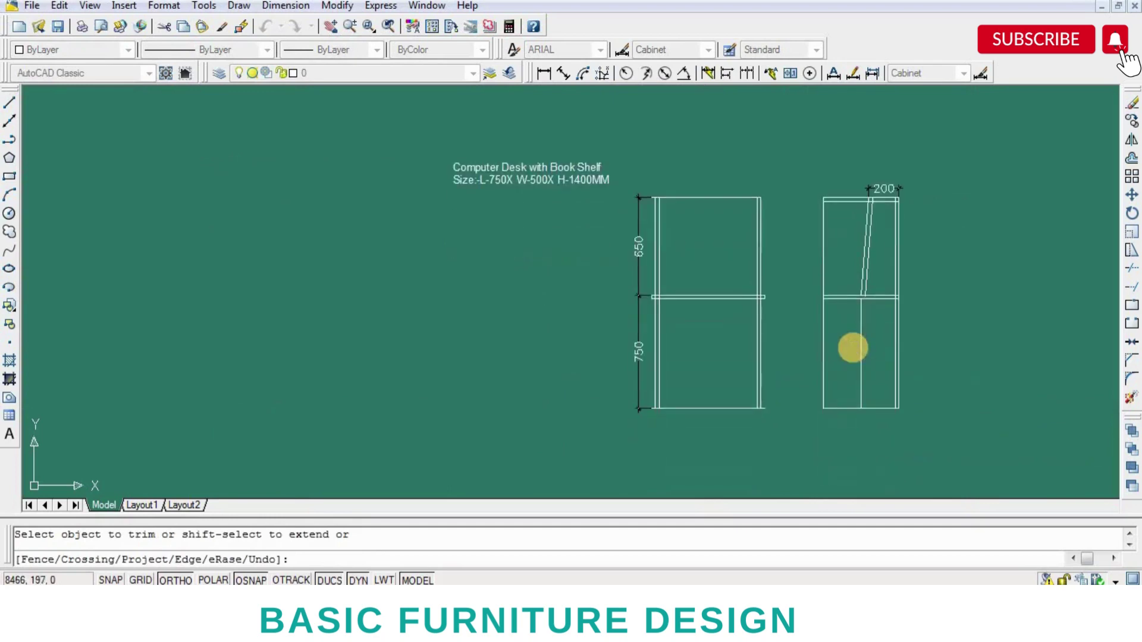
{"action": "scroll", "coordinate": [822, 360], "scroll_direction": "up", "scroll_amount": 2}
{"action": "scroll", "coordinate": [785, 428], "scroll_direction": "up", "scroll_amount": 2}
{"action": "scroll", "coordinate": [790, 454], "scroll_direction": "up", "scroll_amount": 2}
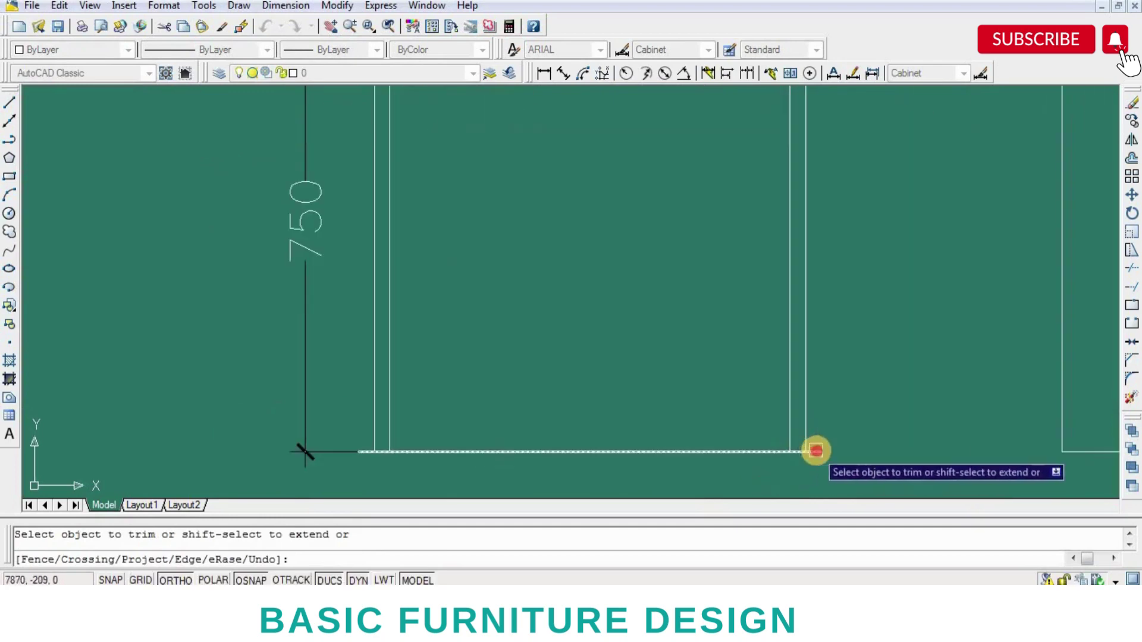
{"action": "scroll", "coordinate": [356, 438], "scroll_direction": "up", "scroll_amount": 2}
{"action": "key", "text": "Return"}
{"action": "scroll", "coordinate": [513, 308], "scroll_direction": "down", "scroll_amount": 4}
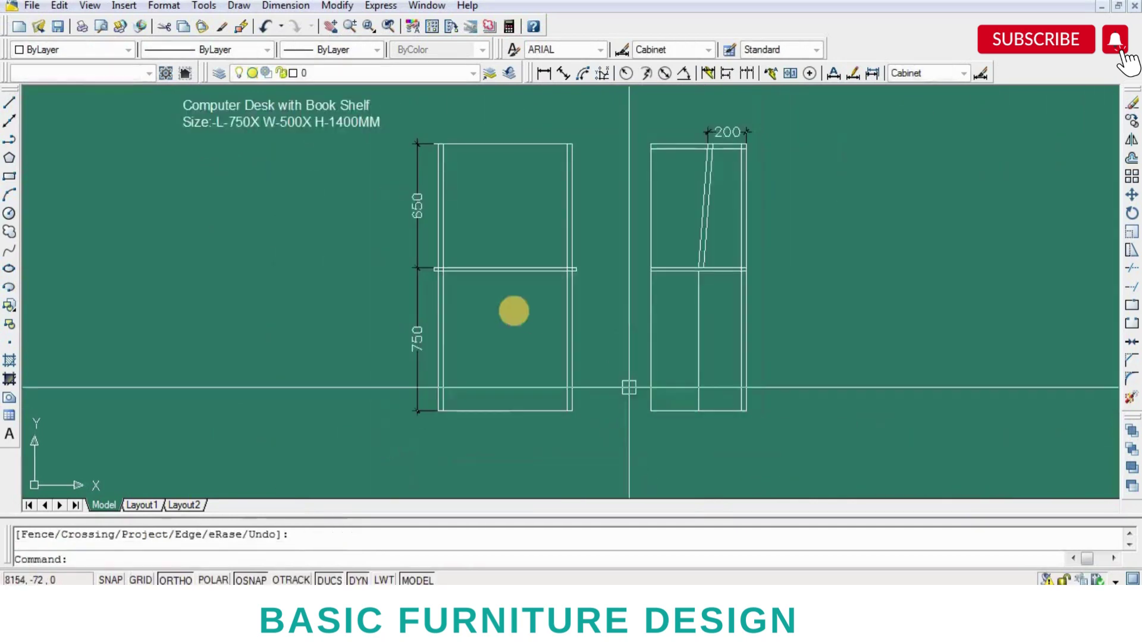
{"action": "scroll", "coordinate": [513, 309], "scroll_direction": "up", "scroll_amount": 1}
{"action": "mouse_move", "coordinate": [512, 309]}
{"action": "middle_mouse_down"}
{"action": "mouse_move", "coordinate": [580, 340]}
{"action": "mouse_move", "coordinate": [444, 340]}
{"action": "middle_mouse_up"}
- Trim the shelf's protruding right end, using every line as a cutting edge
{"action": "right_click", "coordinate": [531, 355]}
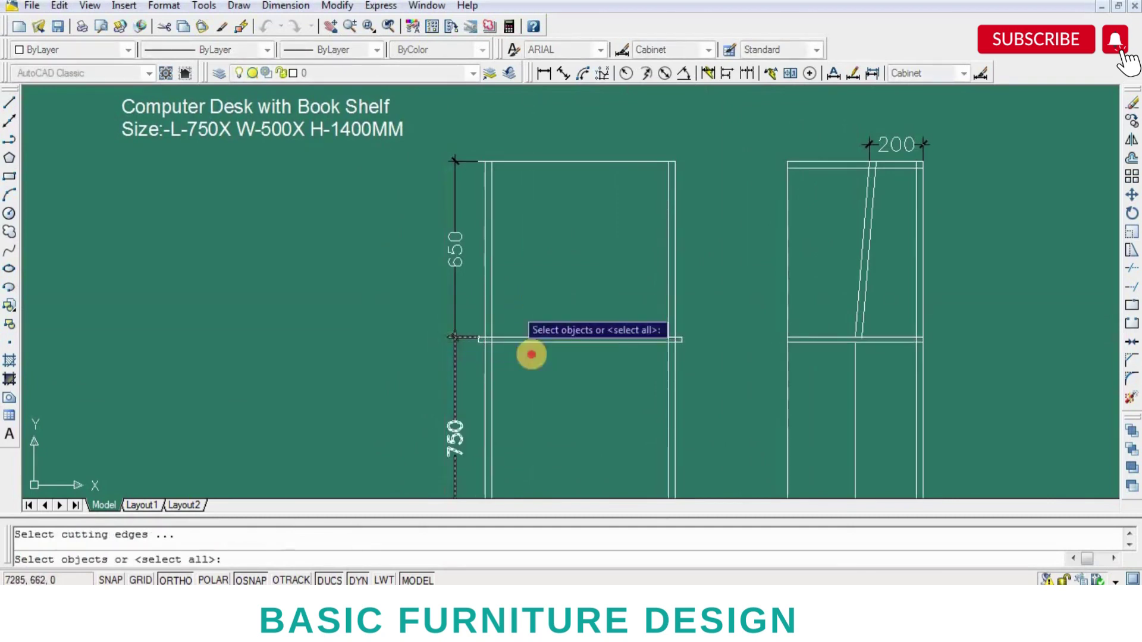
{"action": "scroll", "coordinate": [487, 354], "scroll_direction": "up", "scroll_amount": 5}
{"action": "key", "text": "Return"}
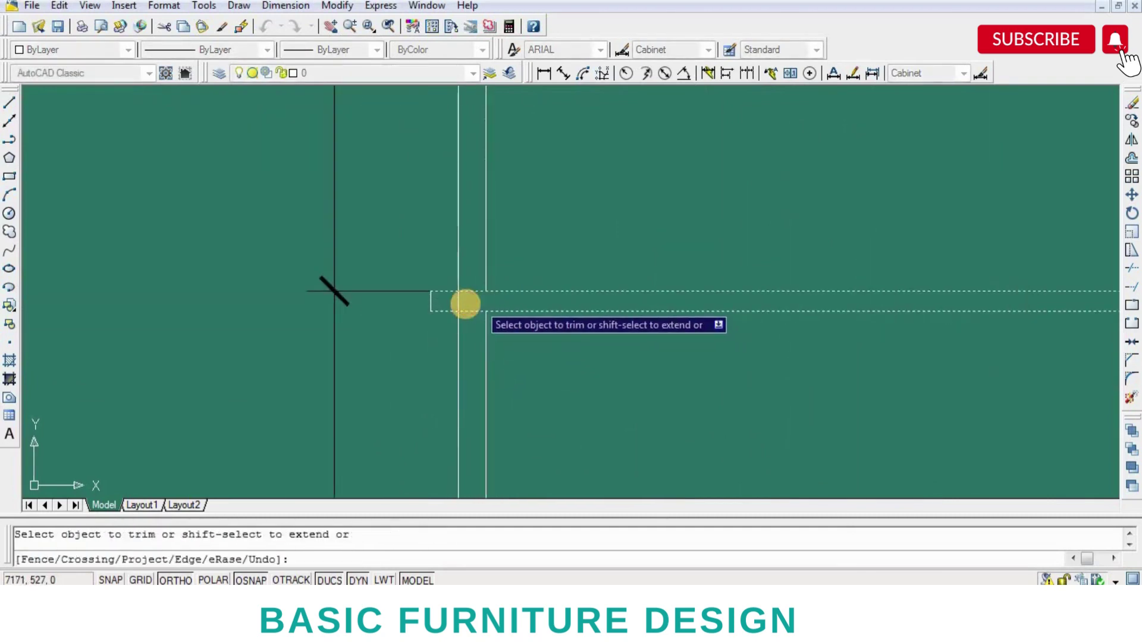
{"action": "scroll", "coordinate": [470, 306], "scroll_direction": "down", "scroll_amount": 3}
{"action": "scroll", "coordinate": [743, 316], "scroll_direction": "up", "scroll_amount": 3}
{"action": "scroll", "coordinate": [722, 305], "scroll_direction": "up", "scroll_amount": 3}
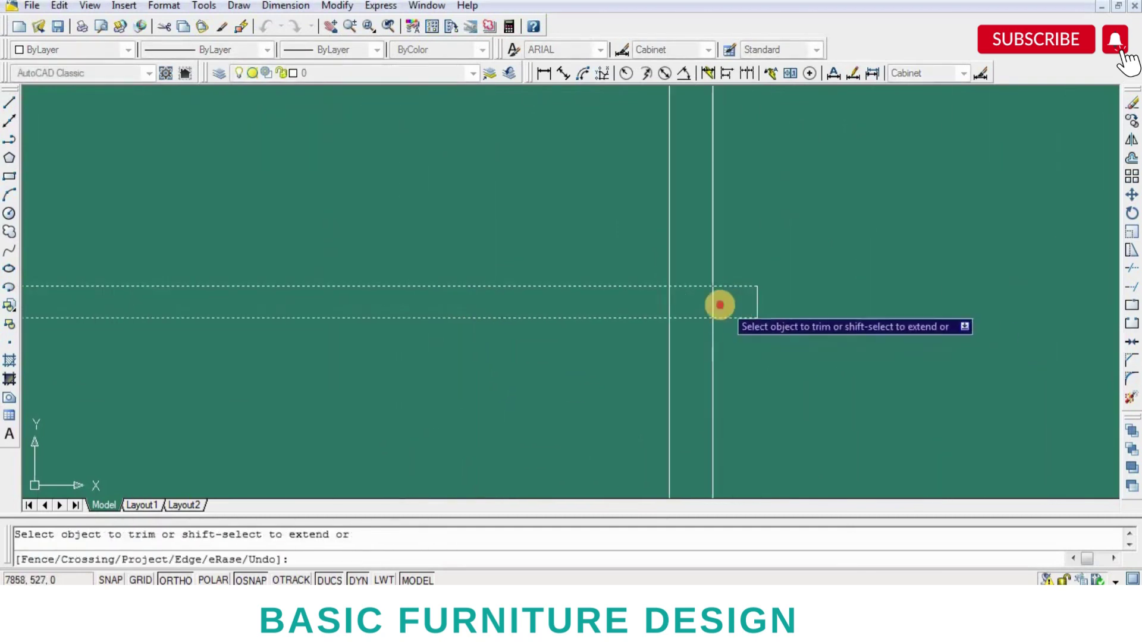
{"action": "left_click", "coordinate": [631, 301]}
{"action": "scroll", "coordinate": [670, 331], "scroll_direction": "down", "scroll_amount": 3}
{"action": "key", "text": "Return"}
- Trim away the side view's left edge above the desktop
{"action": "scroll", "coordinate": [676, 370], "scroll_direction": "down", "scroll_amount": 1}
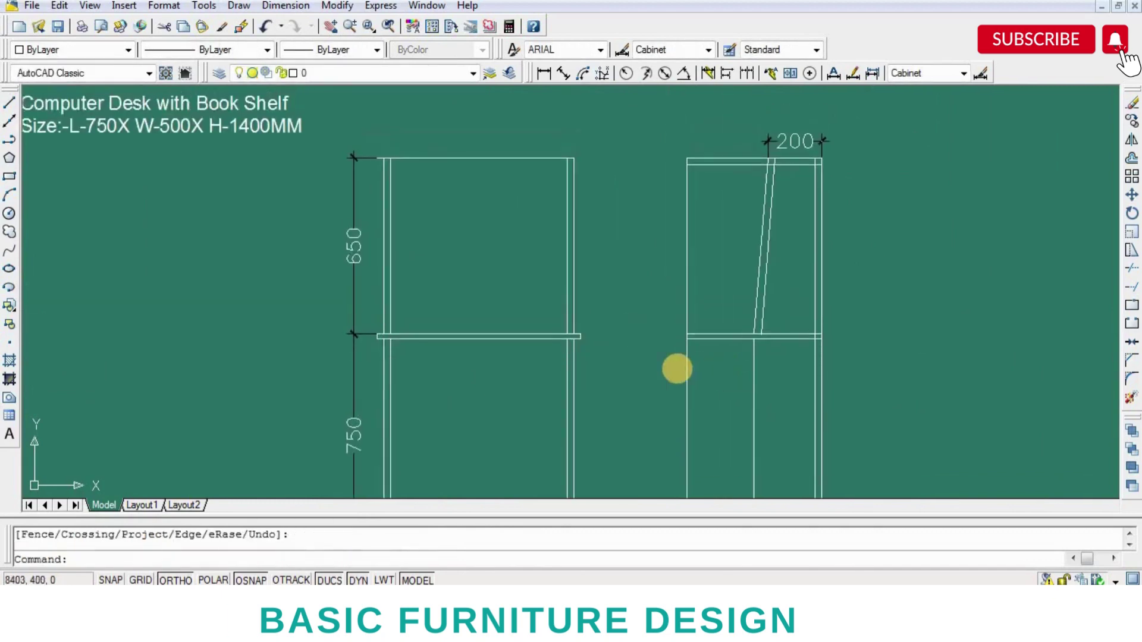
{"action": "scroll", "coordinate": [677, 368], "scroll_direction": "down", "scroll_amount": 2}
{"action": "key", "text": "Return"}
{"action": "key", "text": "Return"}
{"action": "left_click", "coordinate": [701, 295]}
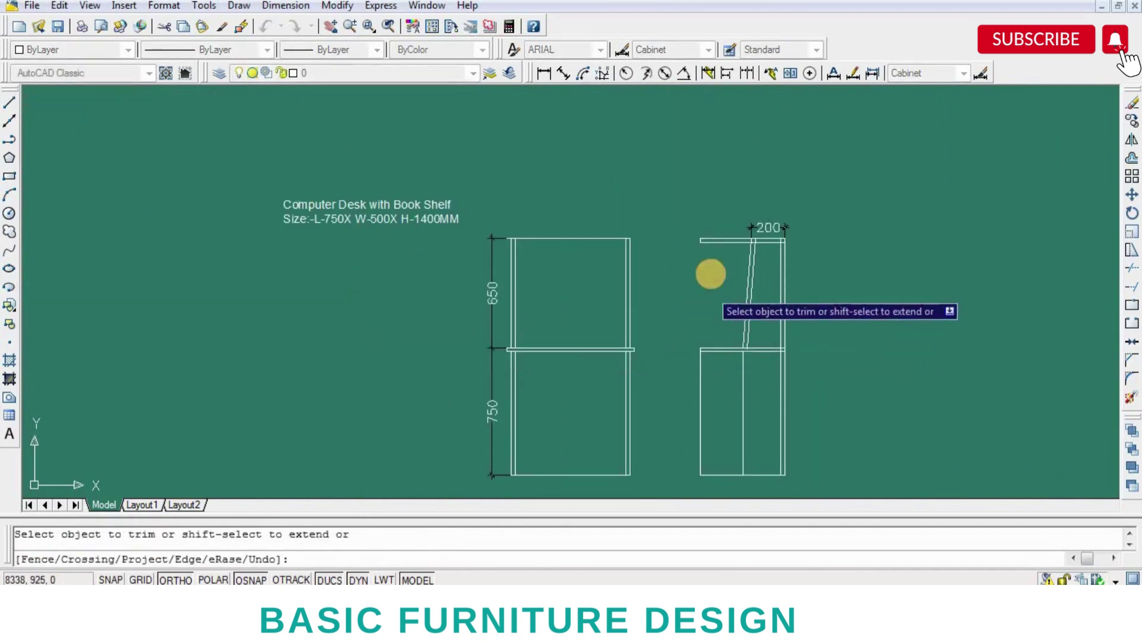
{"action": "scroll", "coordinate": [734, 260], "scroll_direction": "up", "scroll_amount": 4}
{"action": "type", "text": "s"}
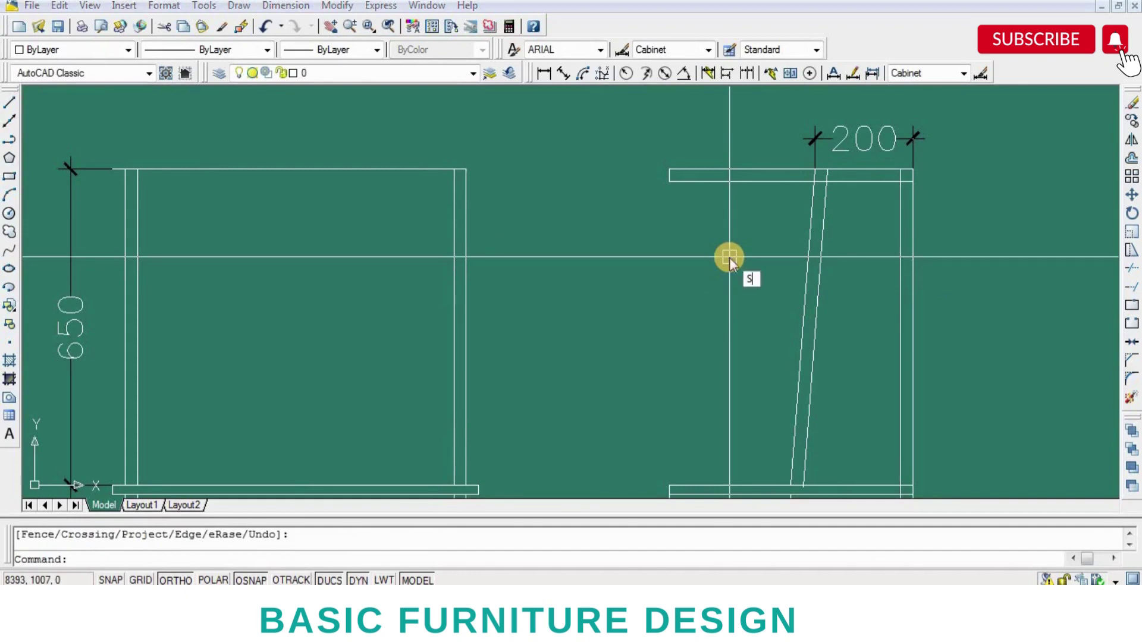
- Stretch the side view's top board left end 300 to the right at 0°
{"action": "key", "text": "Return"}
{"action": "left_click", "coordinate": [644, 173]}
{"action": "key", "text": "Return"}
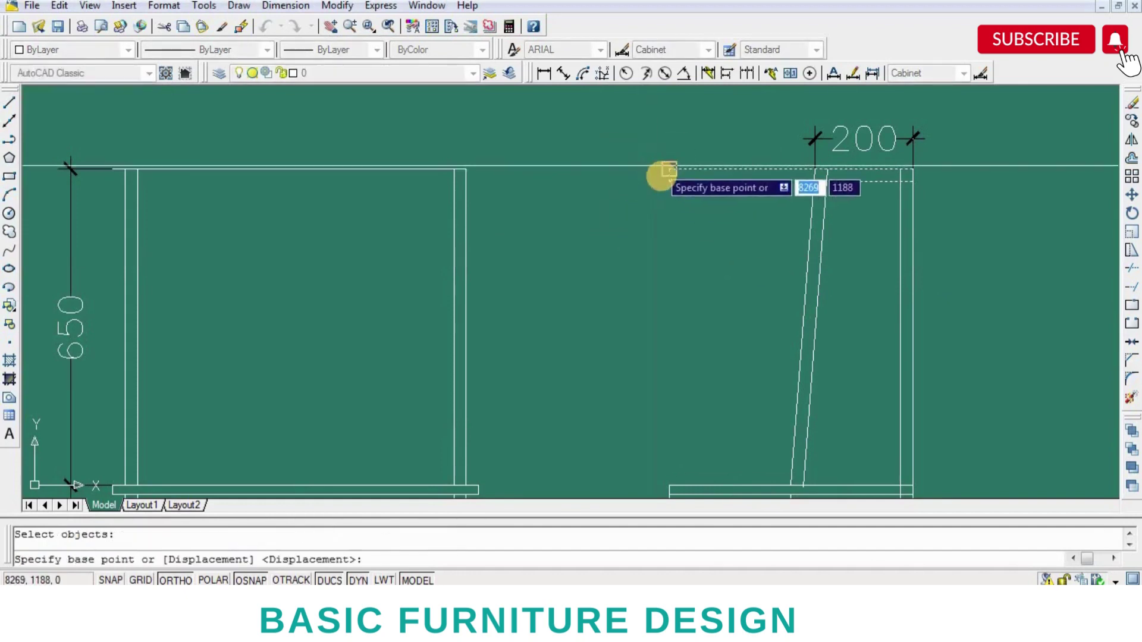
{"action": "left_click", "coordinate": [669, 170]}
{"action": "scroll", "coordinate": [791, 169], "scroll_direction": "up", "scroll_amount": 2}
{"action": "left_click", "coordinate": [828, 173]}
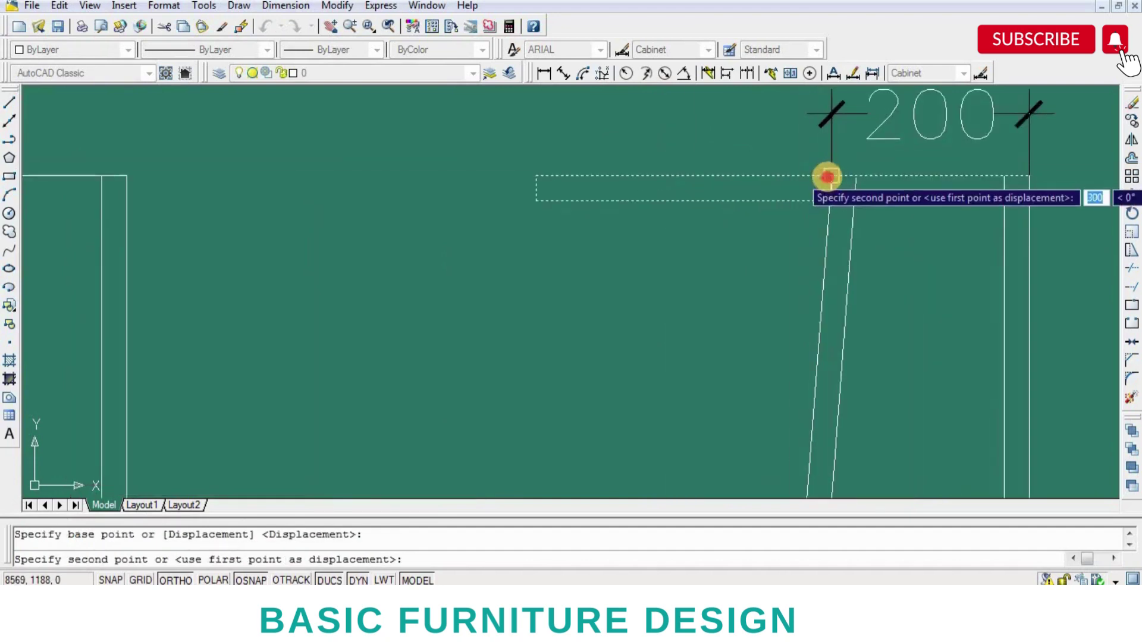
{"action": "scroll", "coordinate": [703, 293], "scroll_direction": "down", "scroll_amount": 4}
{"action": "key", "text": "Return"}
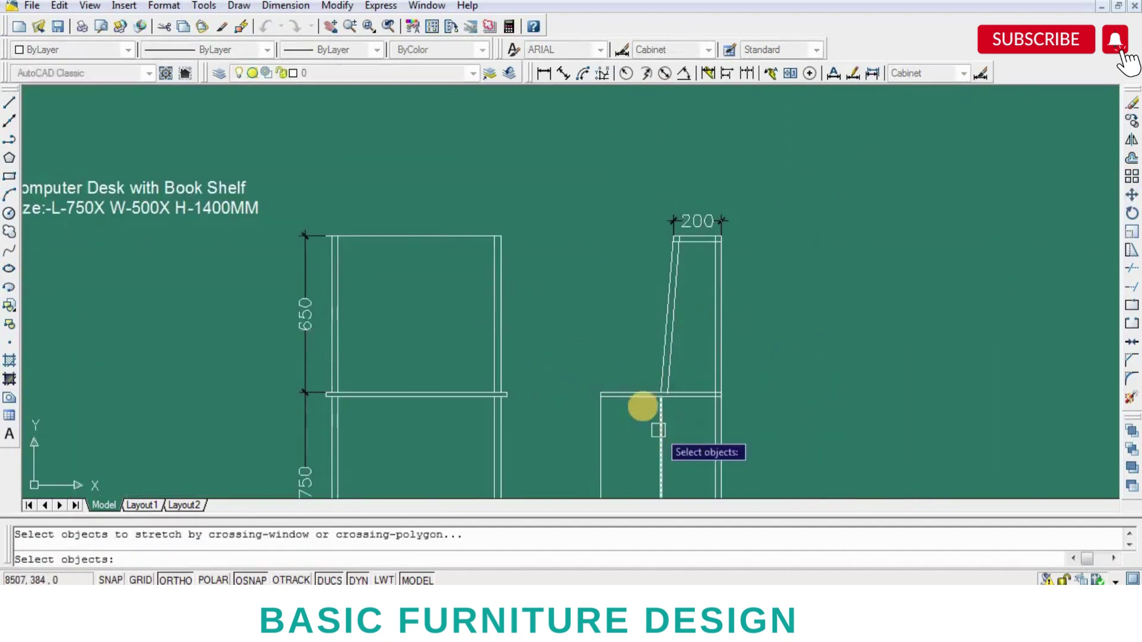
{"action": "key", "text": "Return"}
{"action": "scroll", "coordinate": [658, 356], "scroll_direction": "up", "scroll_amount": 3}
{"action": "scroll", "coordinate": [678, 387], "scroll_direction": "down", "scroll_amount": 5}
{"action": "scroll", "coordinate": [648, 405], "scroll_direction": "up", "scroll_amount": 3}
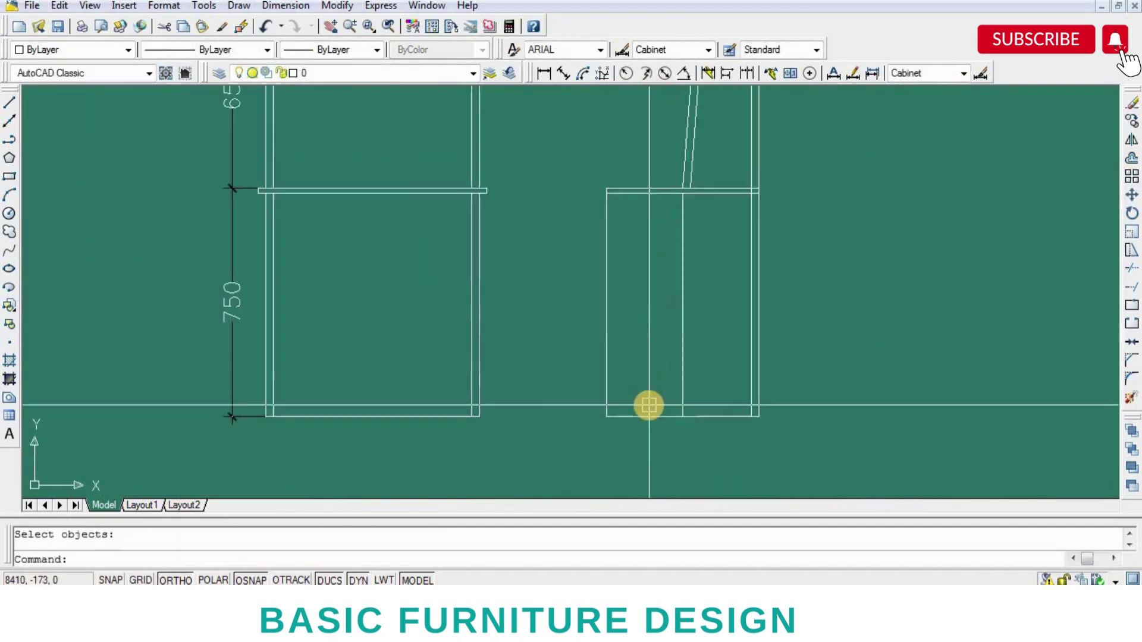
{"action": "middle_click_drag", "start_coordinate": [637, 324], "coordinate": [674, 360]}
- Offset the side cabinet's left edge 25 inward to form the panel
{"action": "type", "text": "o"}
{"action": "key", "text": "Return"}
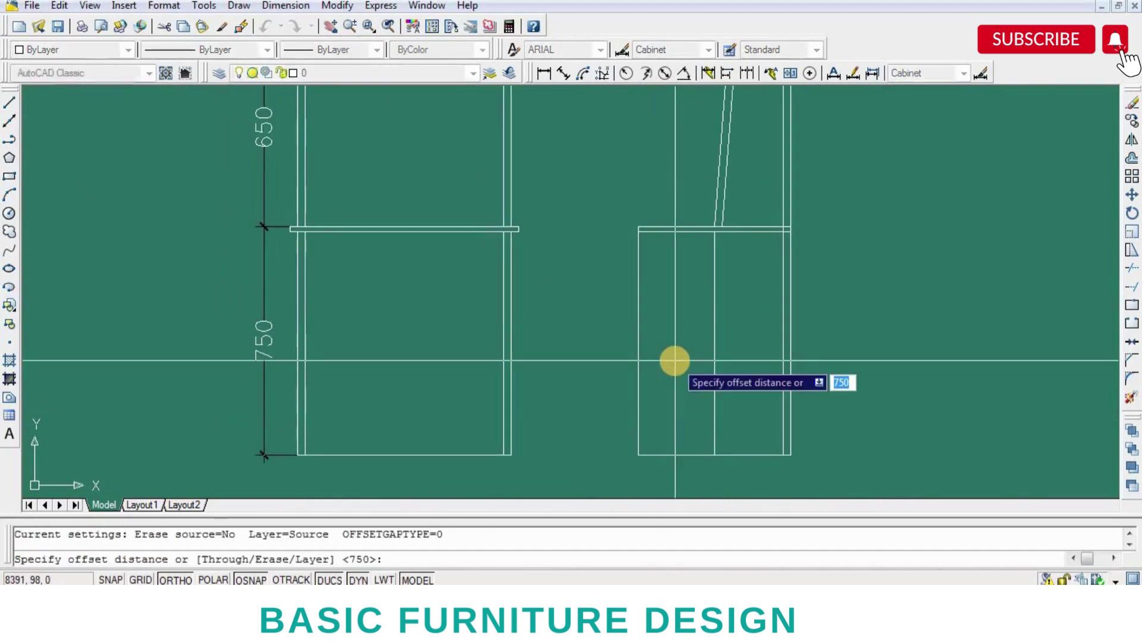
{"action": "key", "text": "Return"}
{"action": "left_click", "coordinate": [638, 373]}
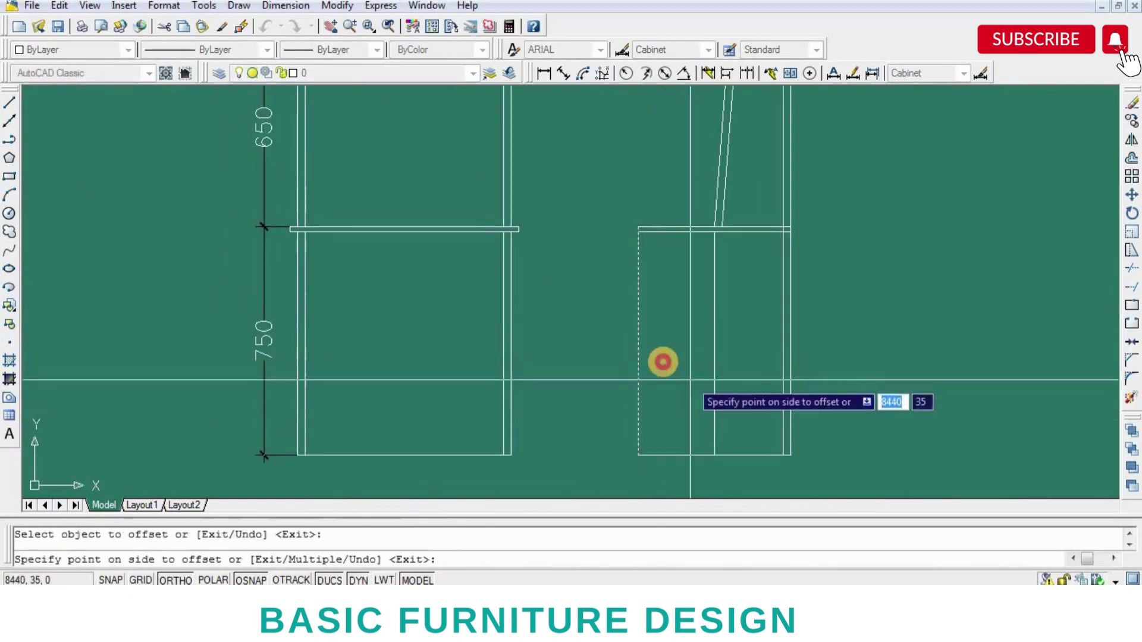
{"action": "left_click", "coordinate": [660, 356]}
{"action": "left_click", "coordinate": [699, 349]}
{"action": "key", "text": "Return"}
{"action": "scroll", "coordinate": [642, 232], "scroll_direction": "up", "scroll_amount": 2}
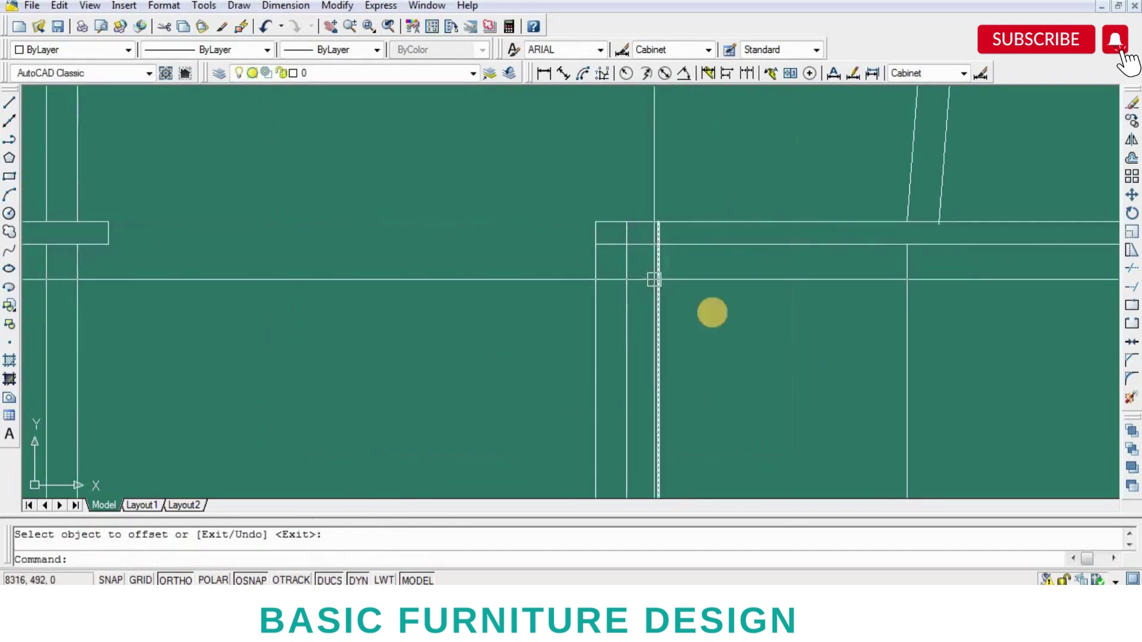
{"action": "scroll", "coordinate": [712, 311], "scroll_direction": "down", "scroll_amount": 4}
{"action": "scroll", "coordinate": [752, 307], "scroll_direction": "up", "scroll_amount": 2}
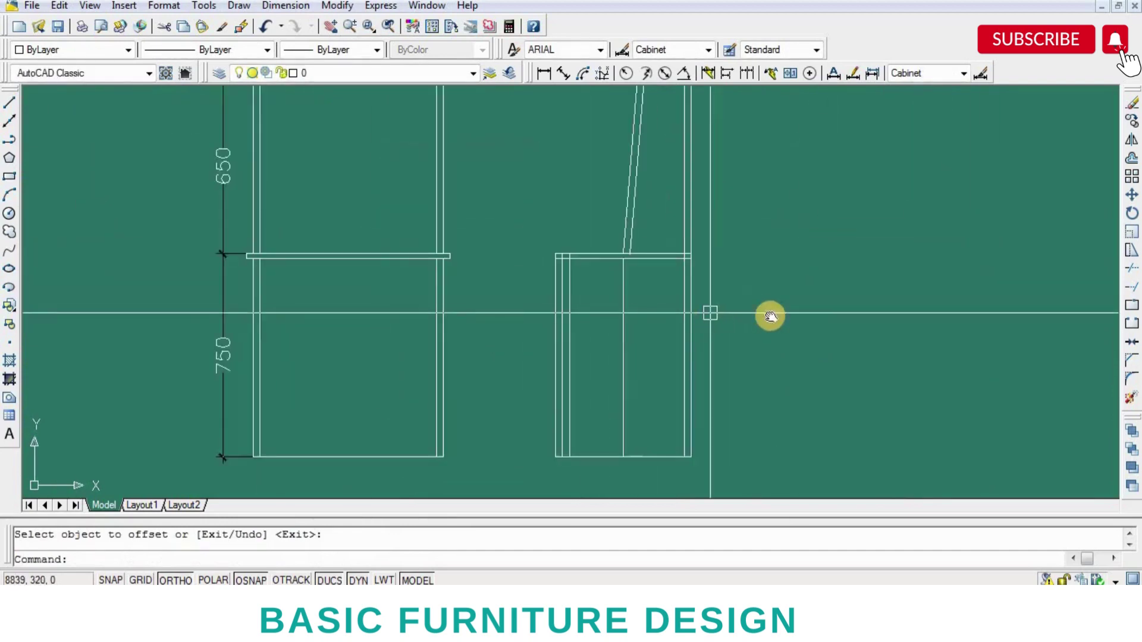
{"action": "middle_click_drag", "start_coordinate": [770, 317], "coordinate": [806, 328]}
{"action": "scroll", "coordinate": [668, 298], "scroll_direction": "up", "scroll_amount": 2}
{"action": "scroll", "coordinate": [680, 314], "scroll_direction": "up", "scroll_amount": 2}
{"action": "middle_click_drag", "start_coordinate": [679, 314], "coordinate": [680, 313]}
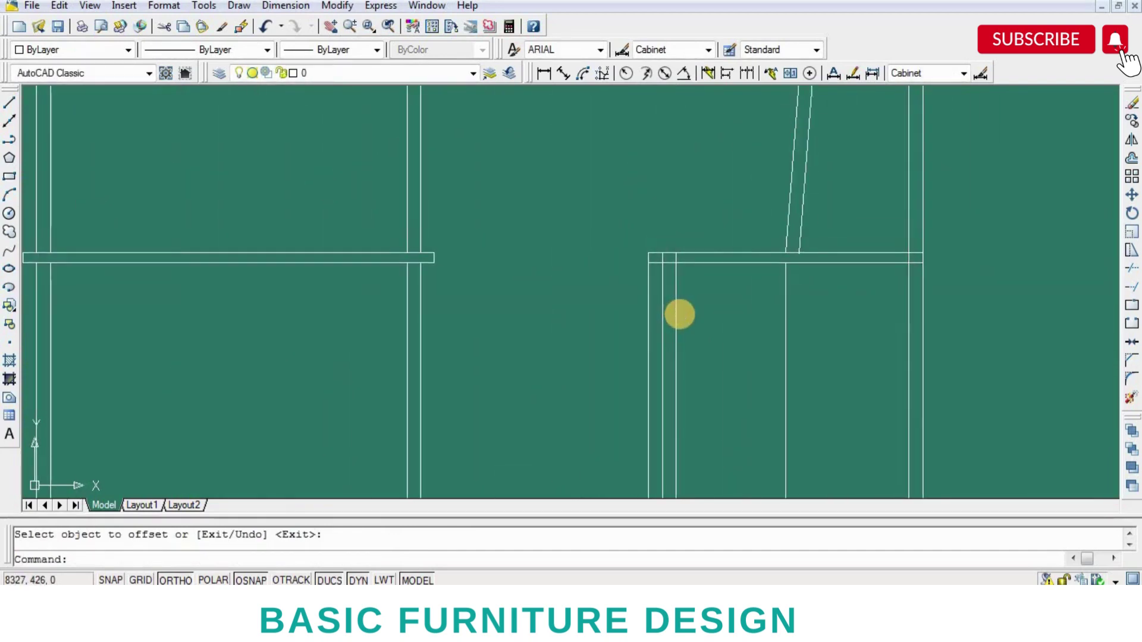
{"action": "type", "text": "TR"}
- Trim the outer left line below the desktop board's underside
{"action": "key", "text": "Return"}
{"action": "scroll", "coordinate": [657, 286], "scroll_direction": "up", "scroll_amount": 4}
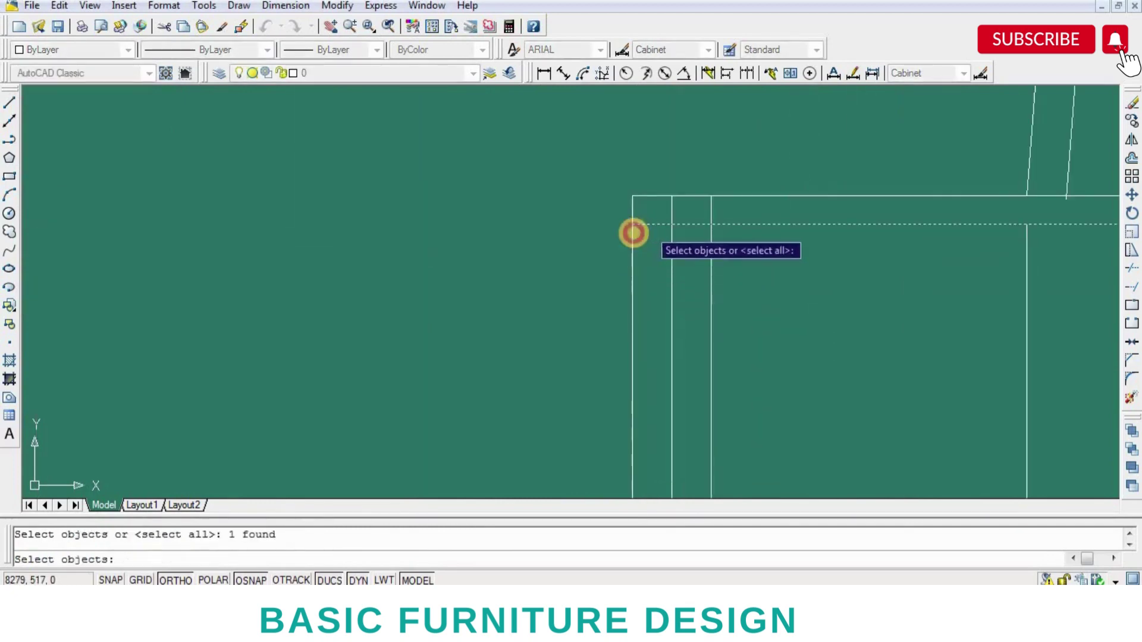
{"action": "key", "text": "Return"}
{"action": "left_click", "coordinate": [632, 232]}
{"action": "key", "text": "Return"}
{"action": "key", "text": "Return"}
{"action": "left_click", "coordinate": [671, 210]}
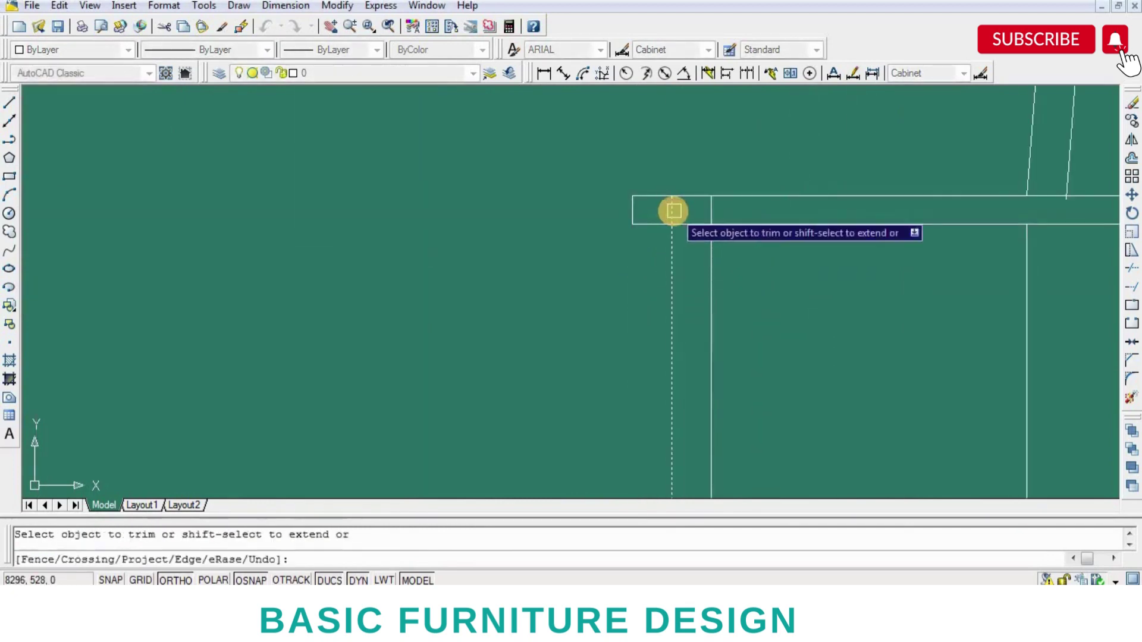
{"action": "key", "text": "Return"}
{"action": "key", "text": "Return"}
{"action": "key", "text": "Return"}
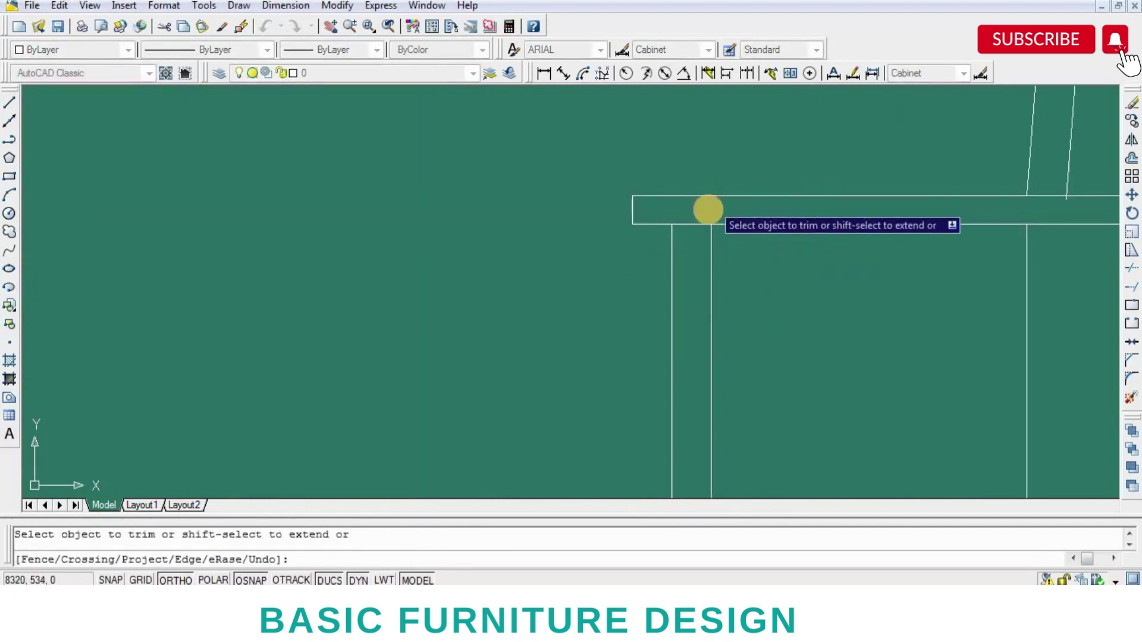
{"action": "scroll", "coordinate": [707, 209], "scroll_direction": "down", "scroll_amount": 6}
{"action": "middle_click_drag", "start_coordinate": [692, 486], "coordinate": [700, 393]}
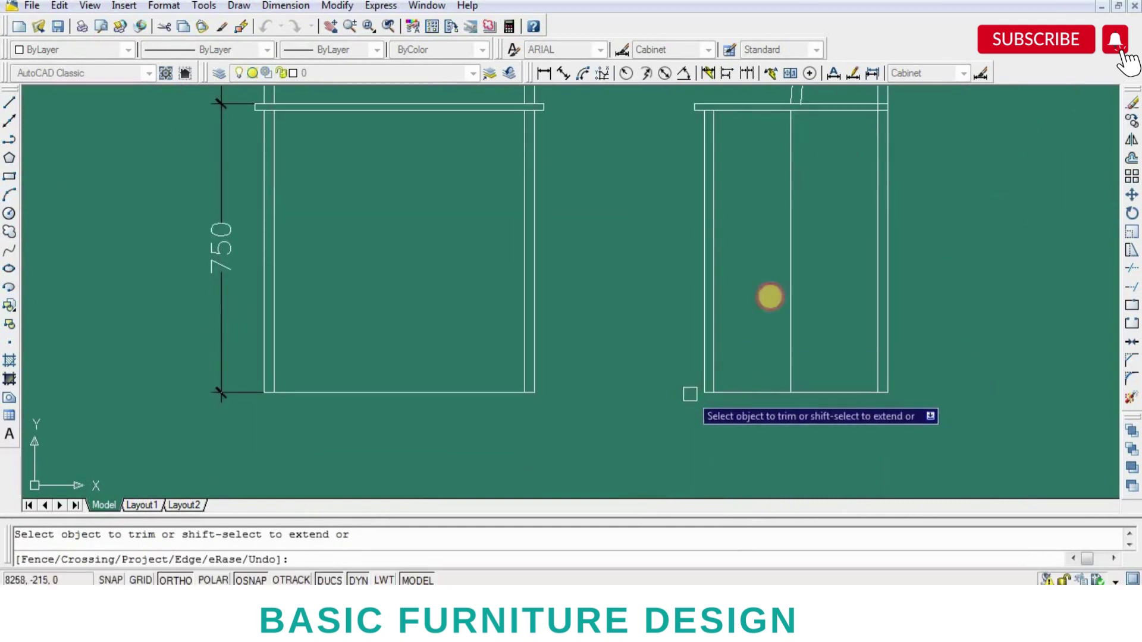
{"action": "key", "text": "Return"}
{"action": "type", "text": "o"}
{"action": "key", "text": "Return"}
{"action": "type", "text": "3"}
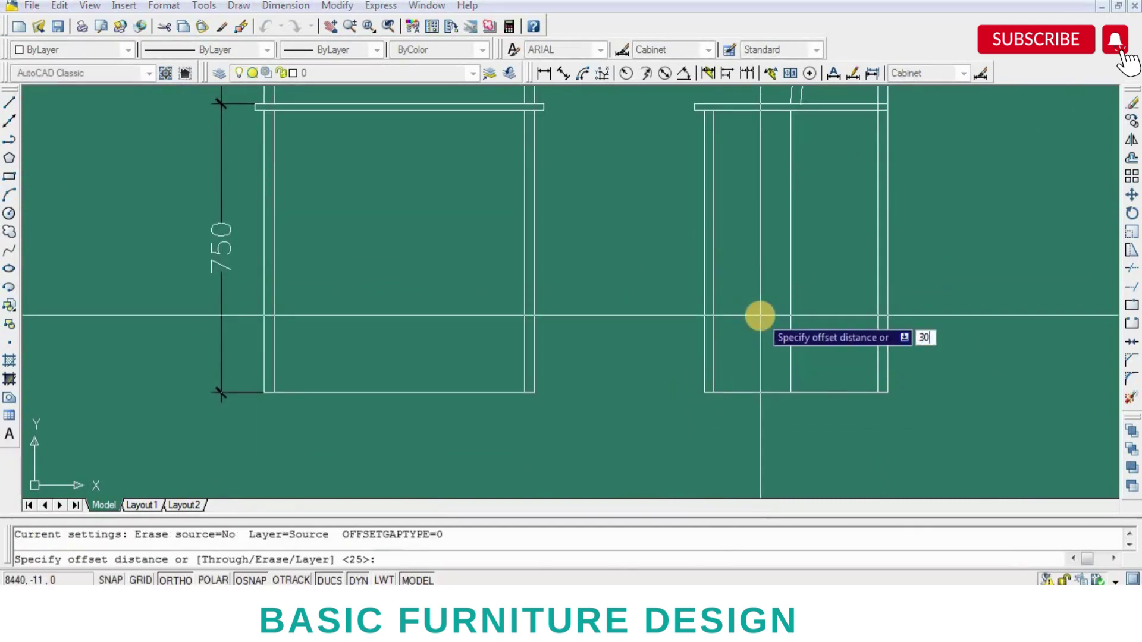
- Offset the right cabinet's bottom line 300 up, then add the shelf's second edge 25 away
{"action": "type", "text": "0"}
{"action": "key", "text": "Return"}
{"action": "left_click", "coordinate": [737, 392]}
{"action": "left_click", "coordinate": [763, 336]}
{"action": "key", "text": "Return"}
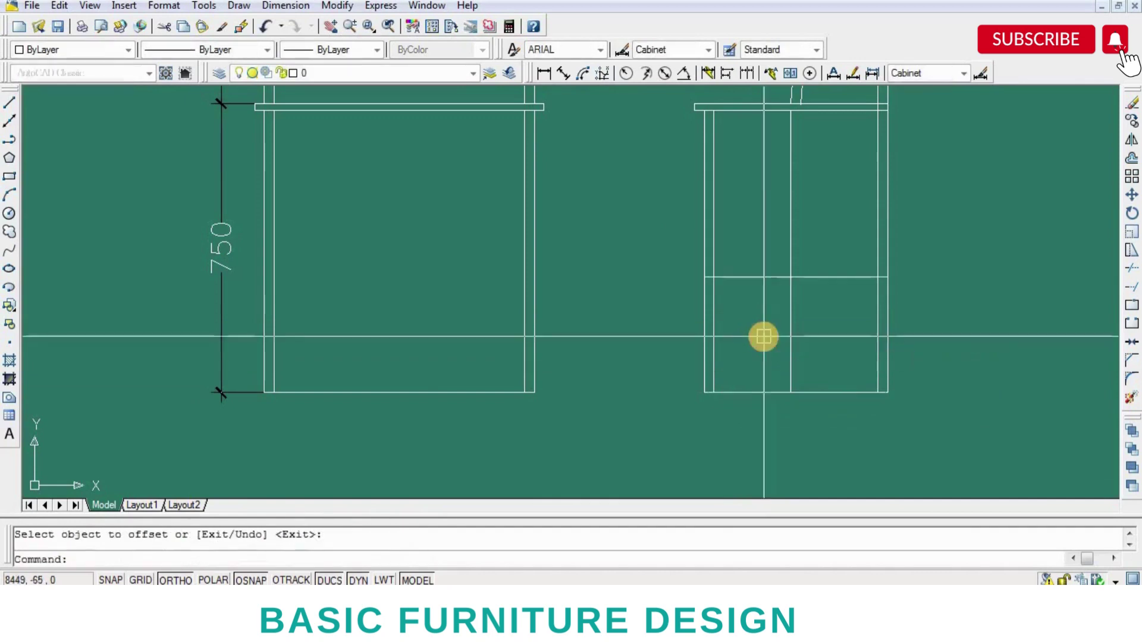
{"action": "key", "text": "Return"}
{"action": "key", "text": "Return"}
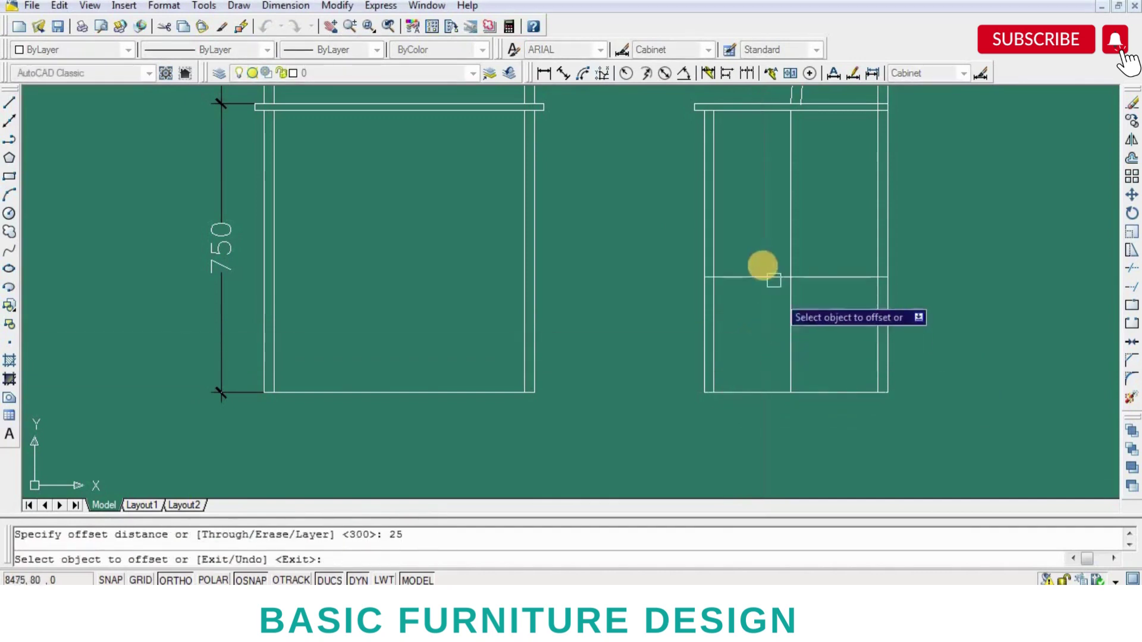
{"action": "left_click", "coordinate": [755, 278]}
{"action": "left_click", "coordinate": [832, 268]}
- Trim the overhanging lines back to the new shelf edge
{"action": "key", "text": "Return"}
{"action": "scroll", "coordinate": [831, 336], "scroll_direction": "up", "scroll_amount": 2}
{"action": "scroll", "coordinate": [688, 380], "scroll_direction": "down", "scroll_amount": 3}
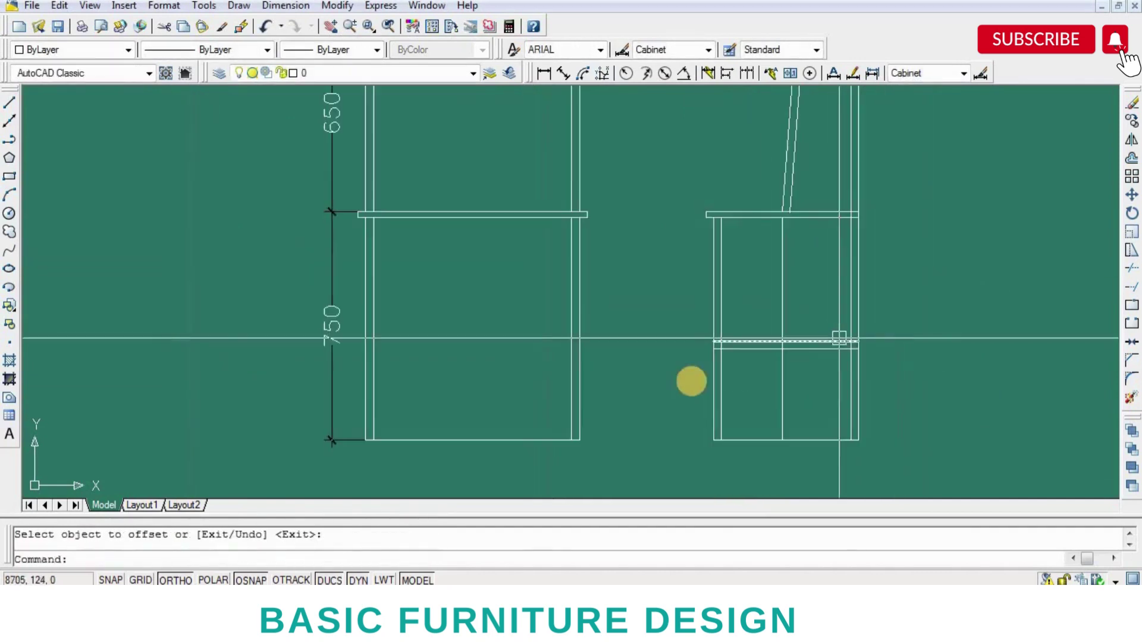
{"action": "type", "text": "tr"}
{"action": "key", "text": "Return"}
{"action": "scroll", "coordinate": [713, 374], "scroll_direction": "up", "scroll_amount": 2}
{"action": "left_click", "coordinate": [720, 307]}
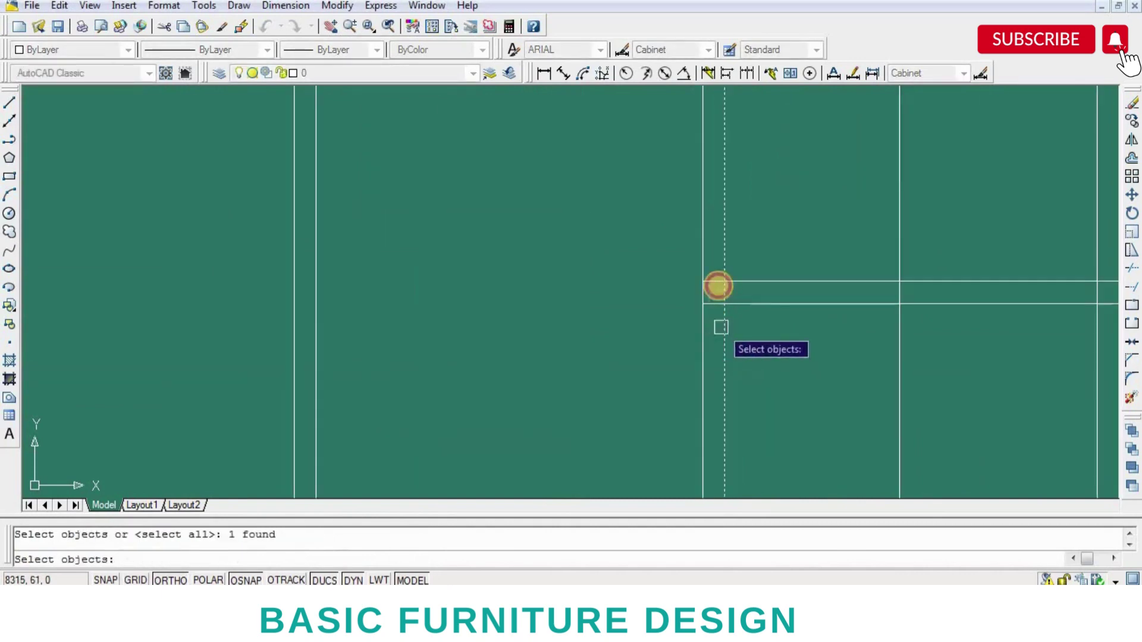
{"action": "key", "text": "Return"}
{"action": "scroll", "coordinate": [718, 286], "scroll_direction": "up", "scroll_amount": 2}
{"action": "right_click", "coordinate": [634, 308]}
{"action": "scroll", "coordinate": [739, 324], "scroll_direction": "down", "scroll_amount": 2}
{"action": "scroll", "coordinate": [765, 291], "scroll_direction": "up", "scroll_amount": 2}
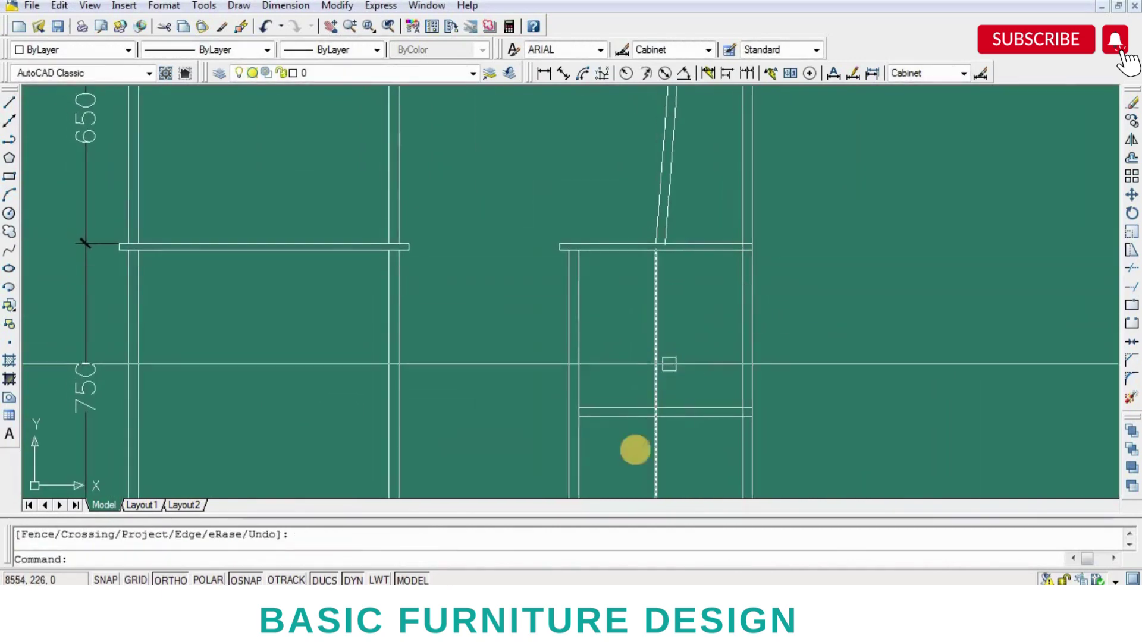
{"action": "scroll", "coordinate": [658, 388], "scroll_direction": "up", "scroll_amount": 2}
{"action": "scroll", "coordinate": [660, 384], "scroll_direction": "up", "scroll_amount": 2}
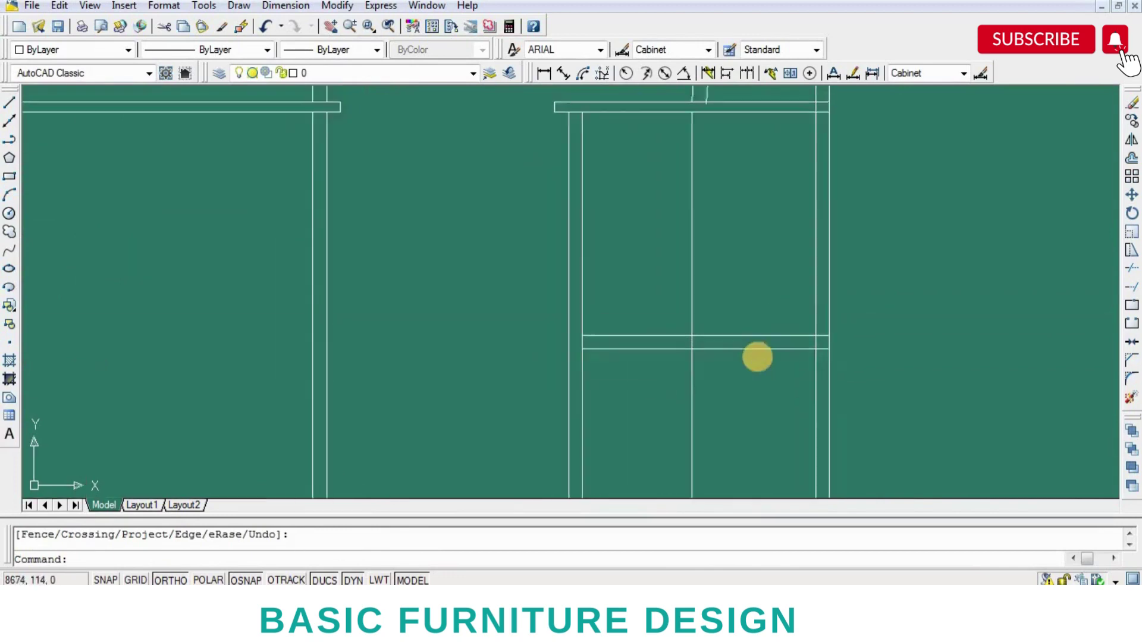
{"action": "scroll", "coordinate": [757, 357], "scroll_direction": "up", "scroll_amount": 2}
- Offset the vertical cabinet line 18 to the left to form the panel edge
{"action": "type", "text": "o"}
{"action": "key", "text": "Return"}
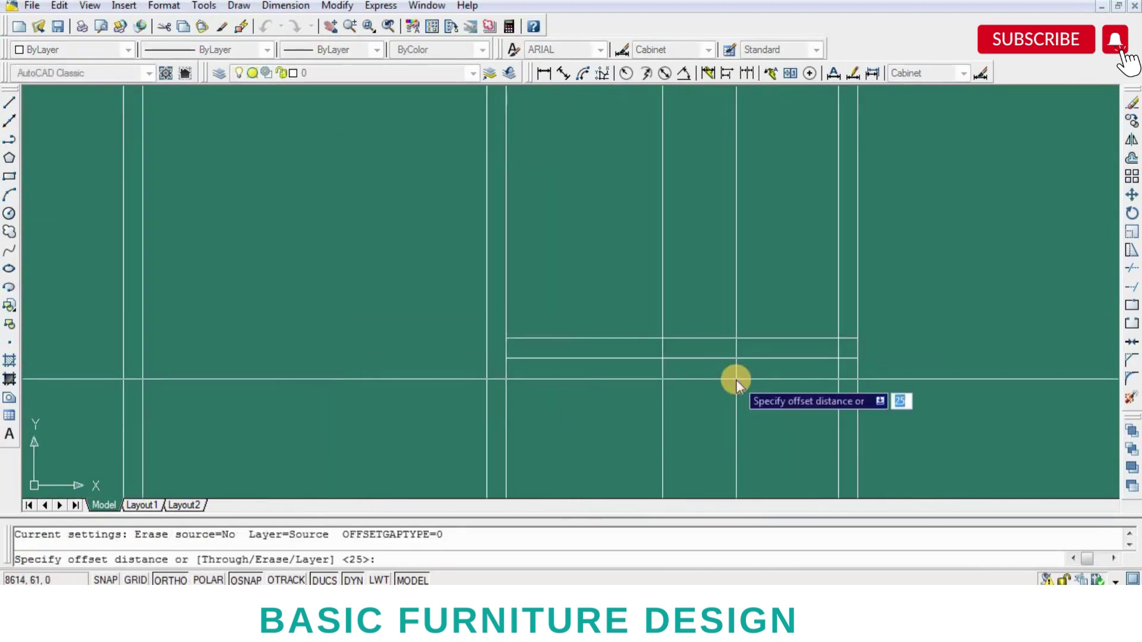
{"action": "type", "text": "18"}
{"action": "key", "text": "Return"}
{"action": "left_click", "coordinate": [719, 358]}
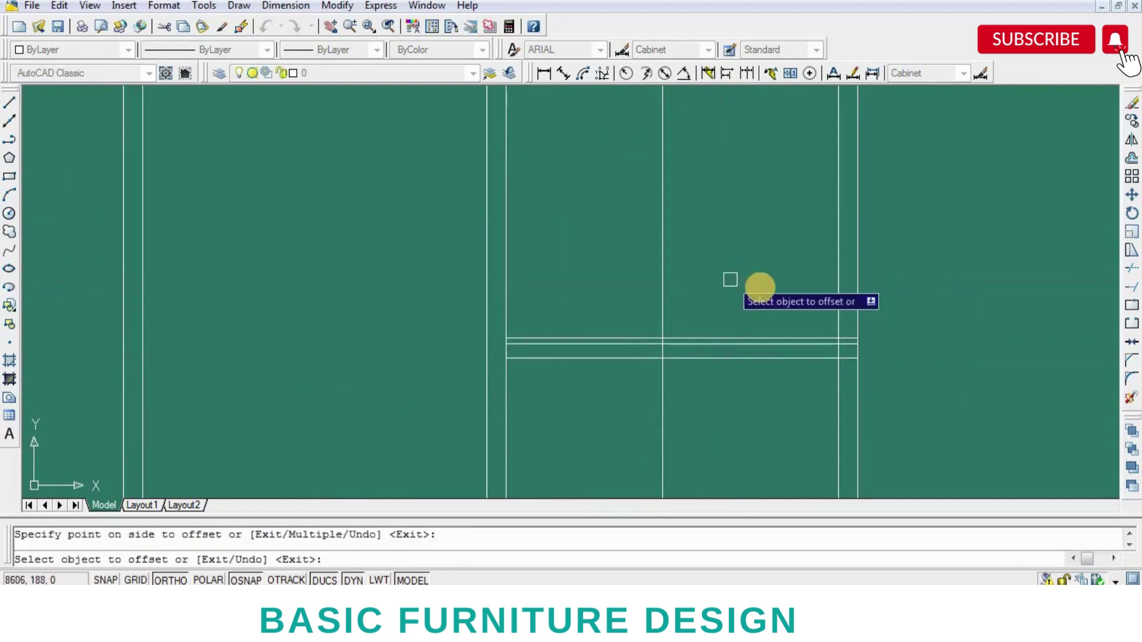
{"action": "left_click", "coordinate": [859, 289]}
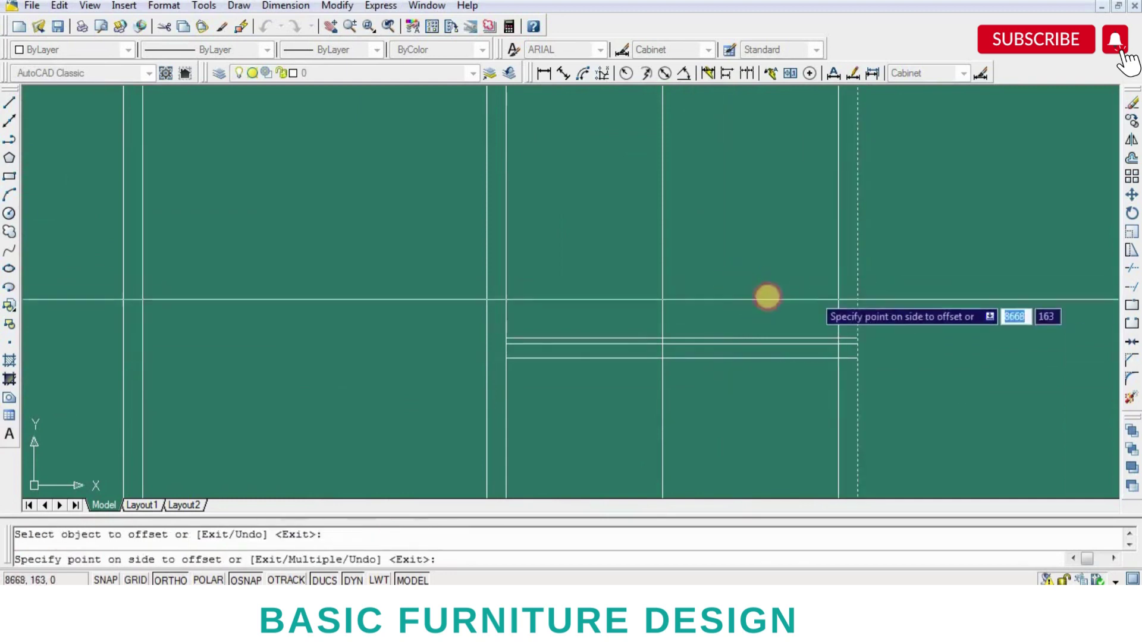
{"action": "left_click", "coordinate": [773, 298]}
{"action": "key", "text": "Return"}
{"action": "scroll", "coordinate": [796, 374], "scroll_direction": "up", "scroll_amount": 3}
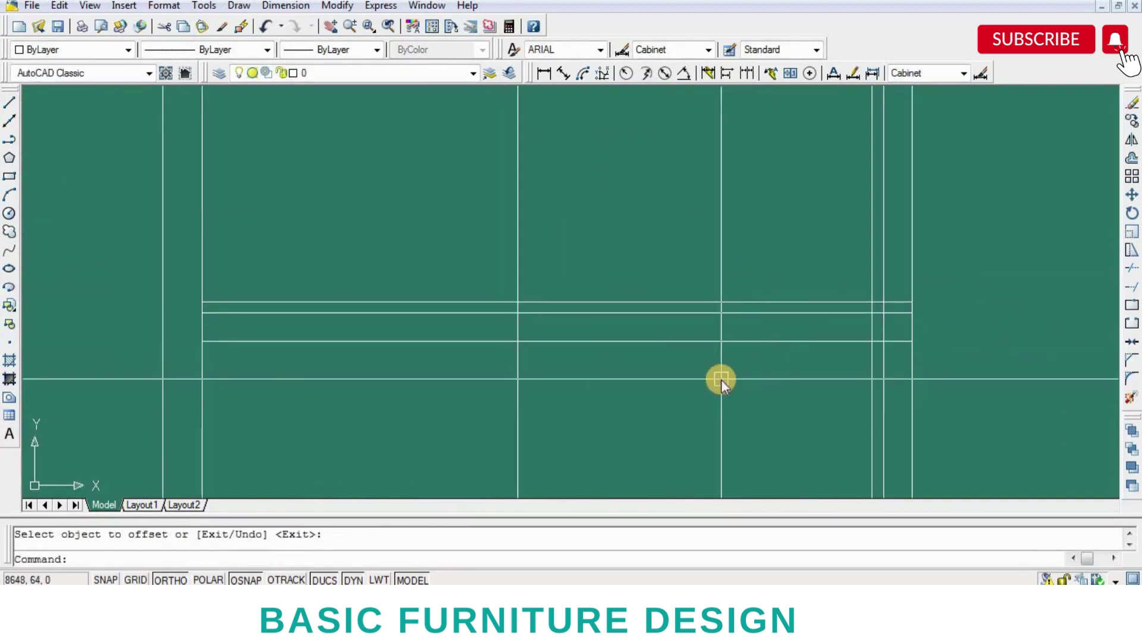
{"action": "type", "text": "TR"}
- Trim the lines back to the new vertical panel edge
{"action": "key", "text": "Return"}
{"action": "left_click", "coordinate": [518, 327]}
{"action": "key", "text": "Return"}
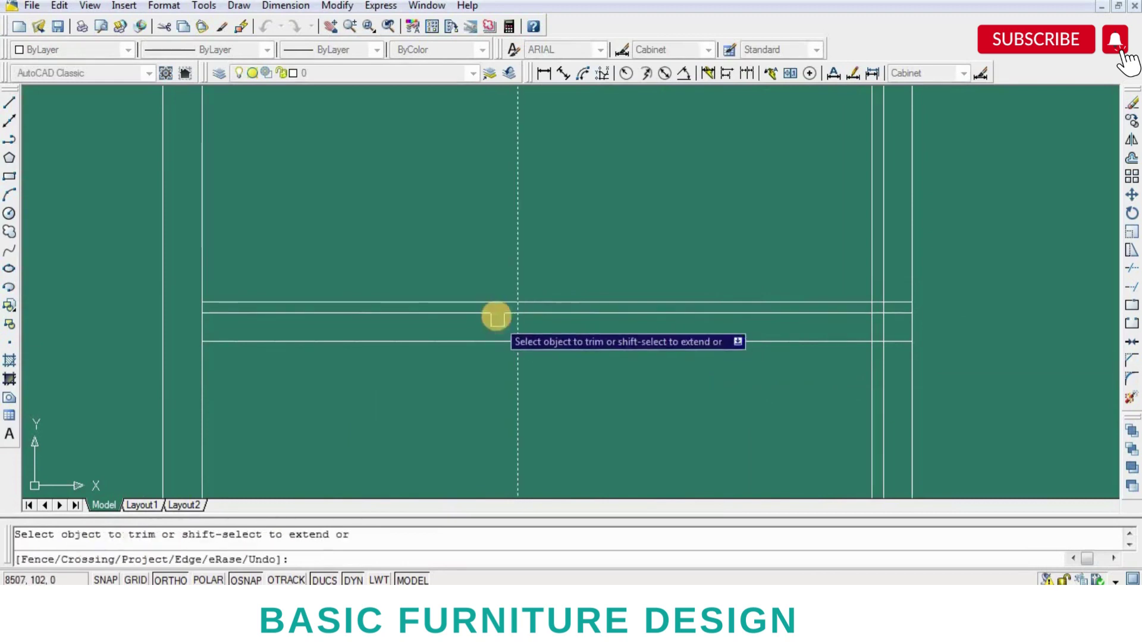
{"action": "scroll", "coordinate": [642, 387], "scroll_direction": "down", "scroll_amount": 1}
{"action": "scroll", "coordinate": [639, 387], "scroll_direction": "down", "scroll_amount": 1}
{"action": "scroll", "coordinate": [591, 387], "scroll_direction": "down", "scroll_amount": 1}
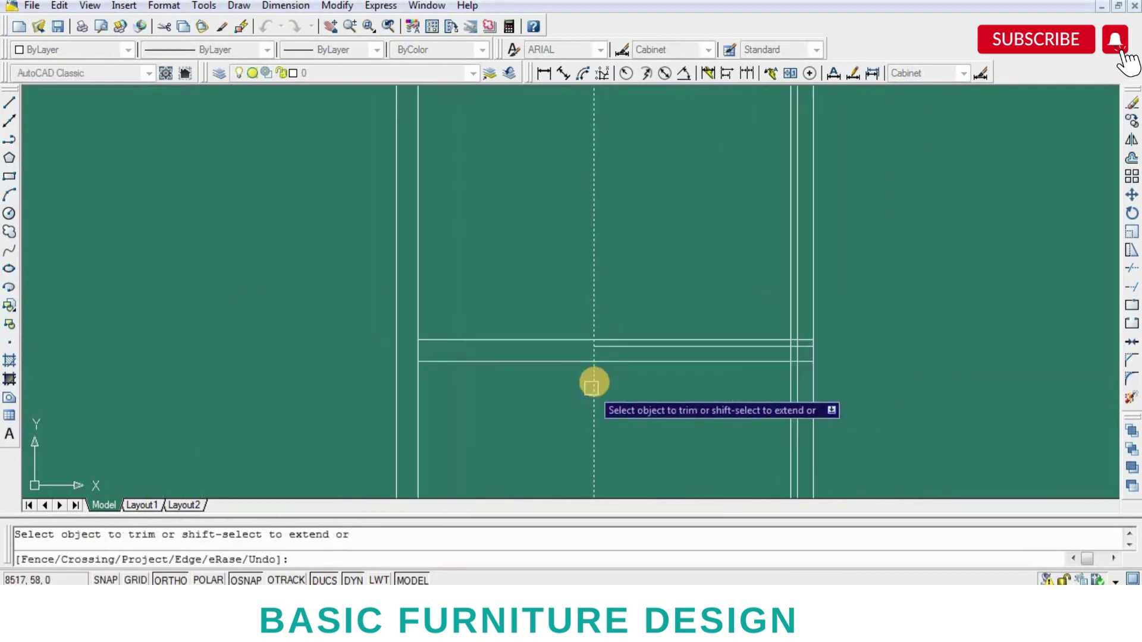
{"action": "scroll", "coordinate": [602, 376], "scroll_direction": "up", "scroll_amount": 3}
- Trim the vertical line above the shelf against the lower and shelf lines
{"action": "key", "text": "Return"}
{"action": "key", "text": "Return"}
{"action": "left_click", "coordinate": [586, 346]}
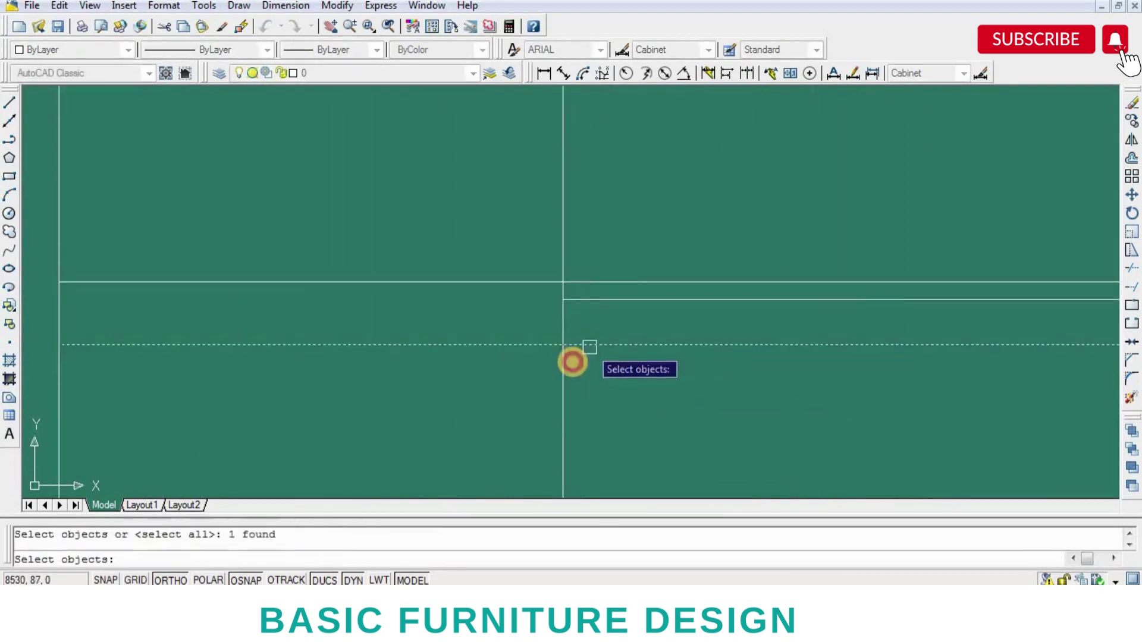
{"action": "key", "text": "Return"}
{"action": "key", "text": "Return"}
{"action": "key", "text": "Return"}
{"action": "left_click", "coordinate": [581, 301]}
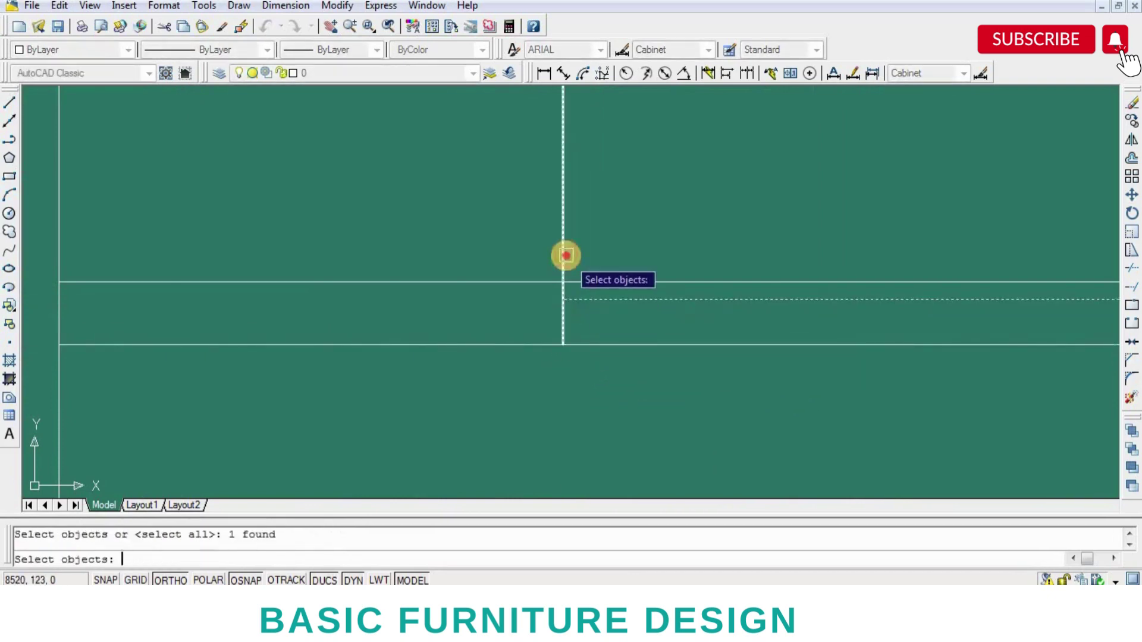
{"action": "key", "text": "Return"}
{"action": "left_click", "coordinate": [563, 255]}
{"action": "key", "text": "Return"}
{"action": "scroll", "coordinate": [594, 345], "scroll_direction": "down", "scroll_amount": 3}
{"action": "scroll", "coordinate": [628, 411], "scroll_direction": "up", "scroll_amount": 3}
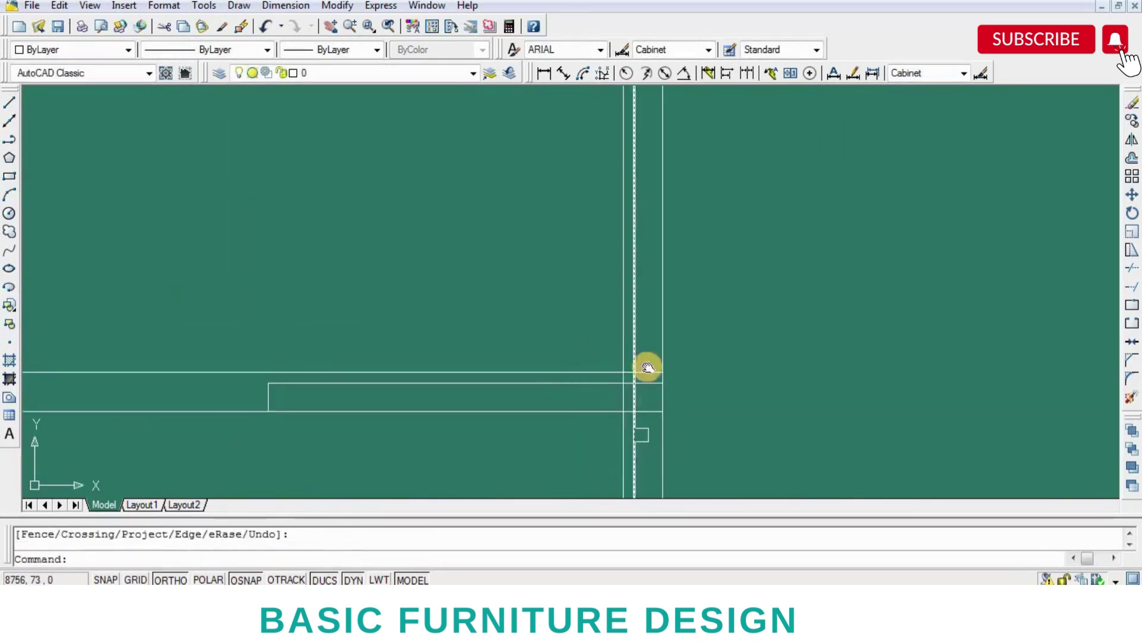
{"action": "middle_click_drag", "start_coordinate": [647, 367], "coordinate": [654, 343]}
{"action": "scroll", "coordinate": [655, 339], "scroll_direction": "up", "scroll_amount": 2}
{"action": "key", "text": "Return"}
{"action": "scroll", "coordinate": [654, 317], "scroll_direction": "down", "scroll_amount": 2}
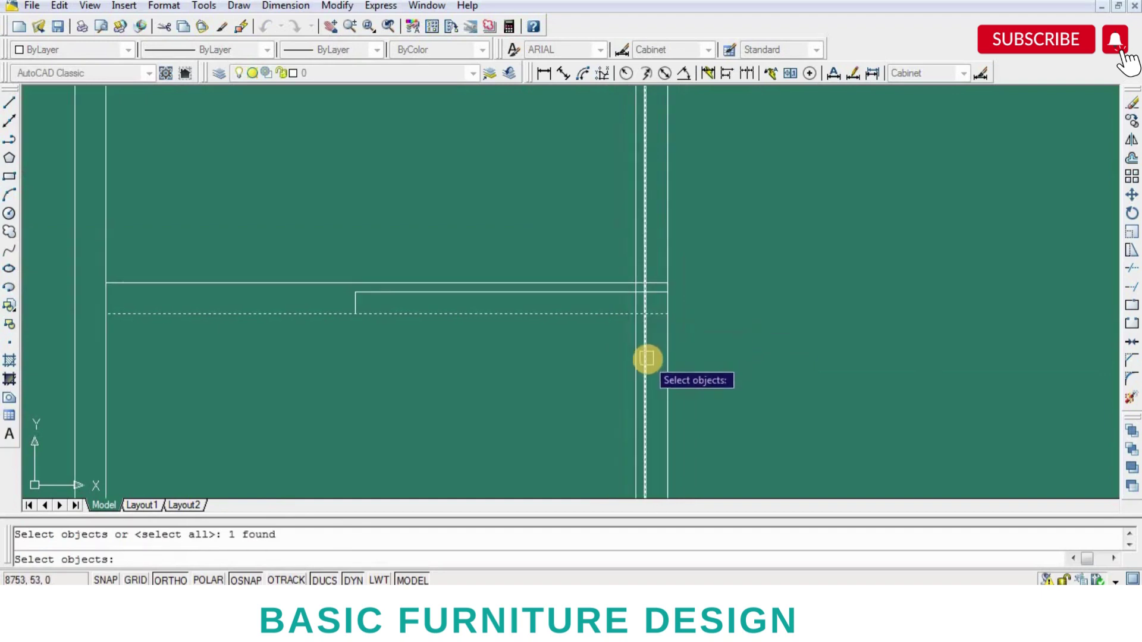
{"action": "scroll", "coordinate": [654, 306], "scroll_direction": "up", "scroll_amount": 3}
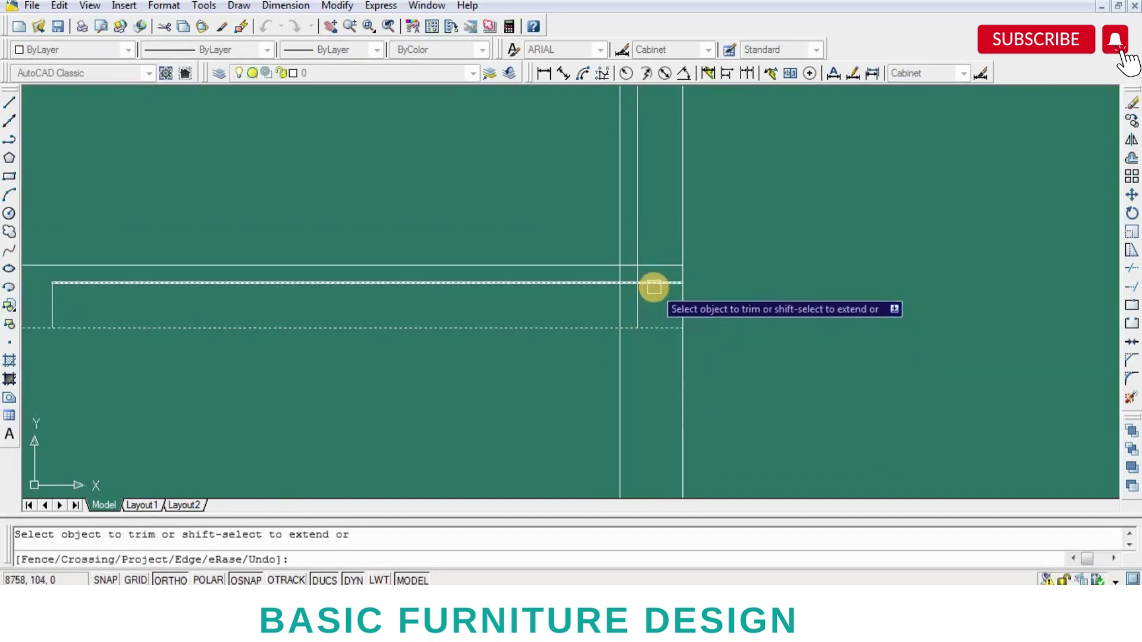
- Trim the vertical line below the shelf corner using the shelf line as edge
{"action": "key", "text": "Return"}
{"action": "key", "text": "Return"}
{"action": "left_click", "coordinate": [654, 287]}
{"action": "key", "text": "Return"}
{"action": "scroll", "coordinate": [704, 296], "scroll_direction": "down", "scroll_amount": 1}
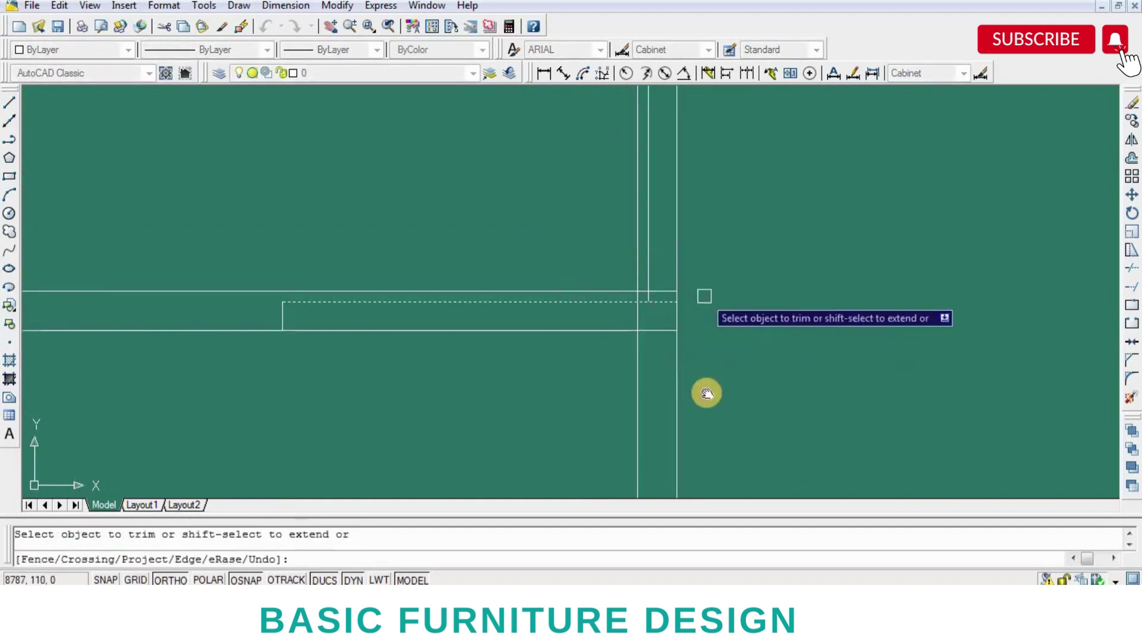
{"action": "scroll", "coordinate": [671, 390], "scroll_direction": "down", "scroll_amount": 1}
{"action": "scroll", "coordinate": [670, 393], "scroll_direction": "up", "scroll_amount": 1}
{"action": "left_click", "coordinate": [670, 399]}
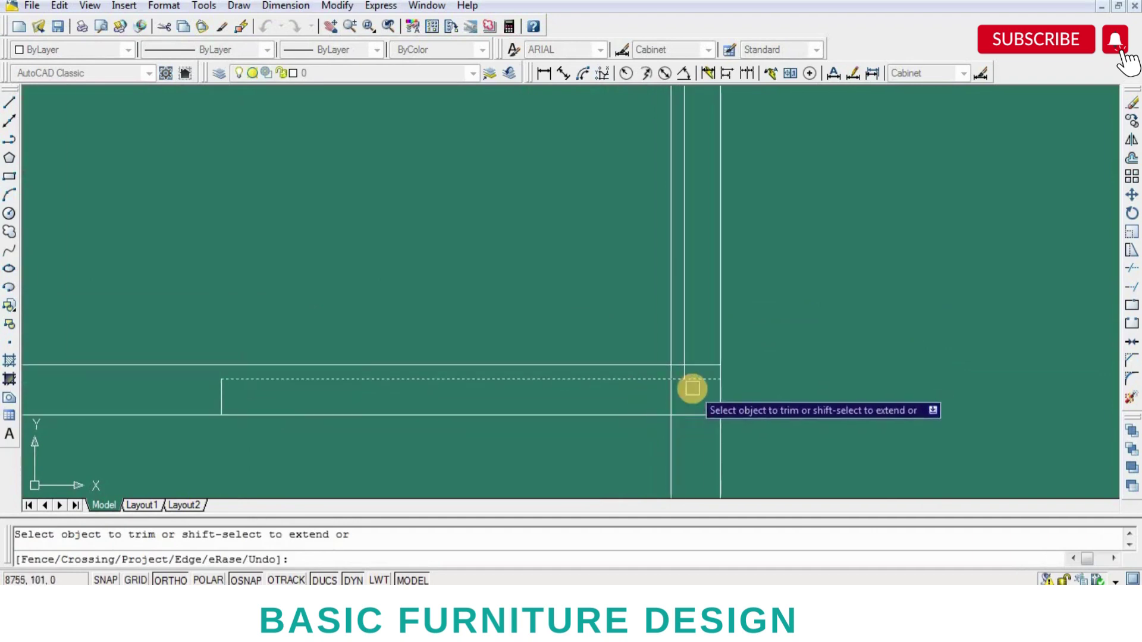
{"action": "key", "text": "Return"}
{"action": "scroll", "coordinate": [722, 352], "scroll_direction": "down", "scroll_amount": 1}
{"action": "scroll", "coordinate": [733, 381], "scroll_direction": "down", "scroll_amount": 1}
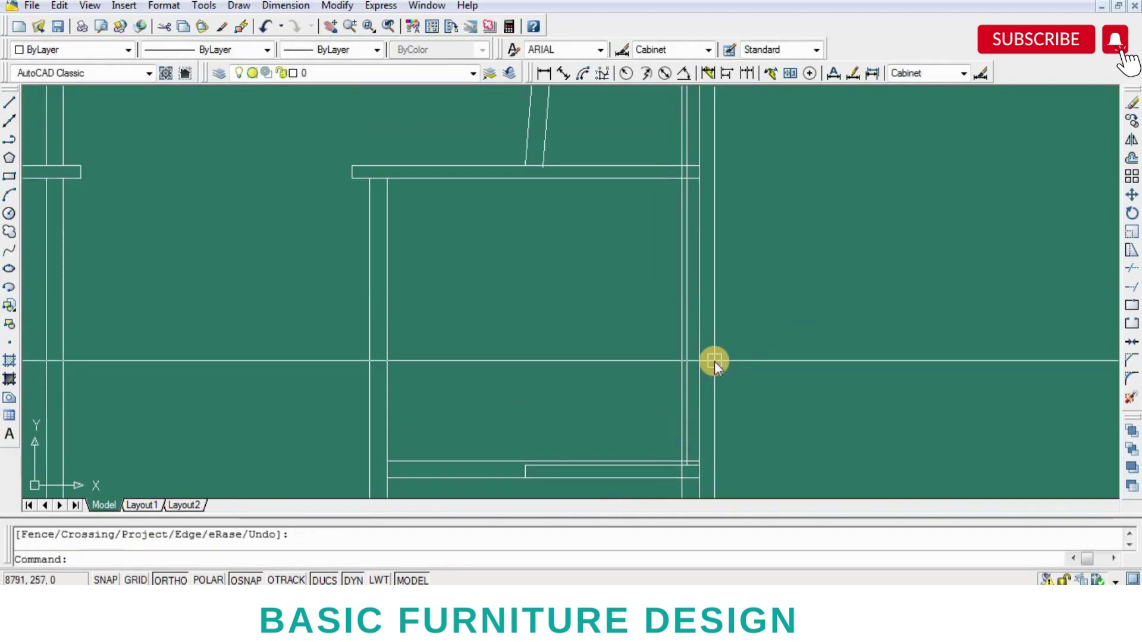
- Offset the bottom horizontal line 150 upward
{"action": "type", "text": "o"}
{"action": "key", "text": "Return"}
{"action": "type", "text": "15"}
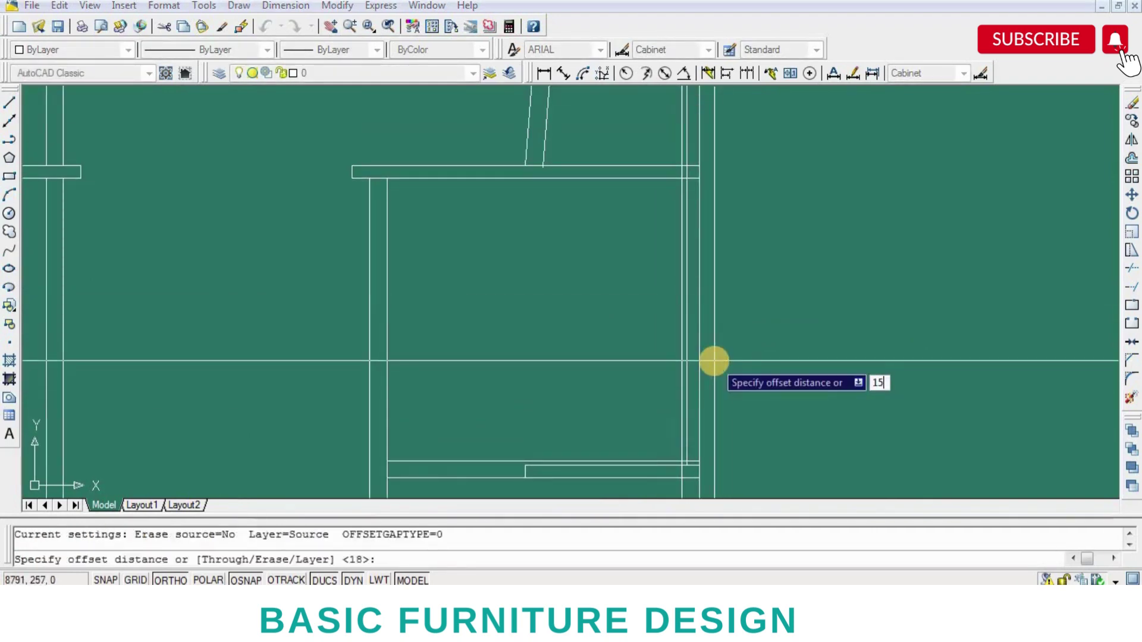
{"action": "type", "text": "0"}
{"action": "key", "text": "Return"}
{"action": "scroll", "coordinate": [607, 428], "scroll_direction": "up", "scroll_amount": 2}
{"action": "scroll", "coordinate": [624, 402], "scroll_direction": "up", "scroll_amount": 1}
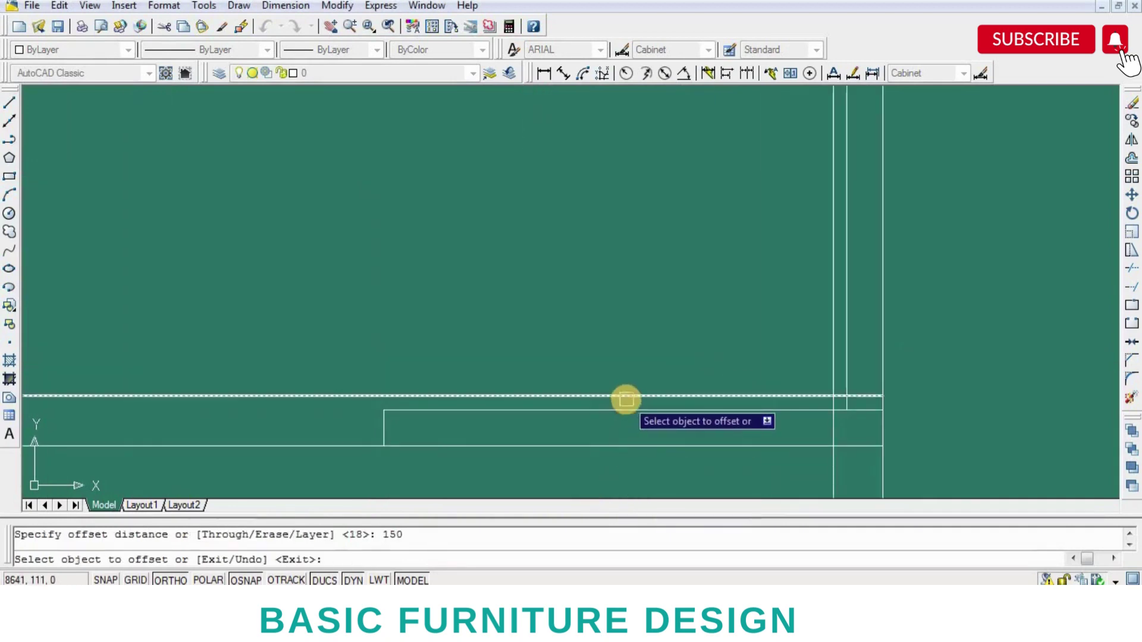
{"action": "left_click", "coordinate": [626, 397]}
{"action": "left_click", "coordinate": [637, 341]}
{"action": "key", "text": "Return"}
{"action": "scroll", "coordinate": [737, 306], "scroll_direction": "down", "scroll_amount": 2}
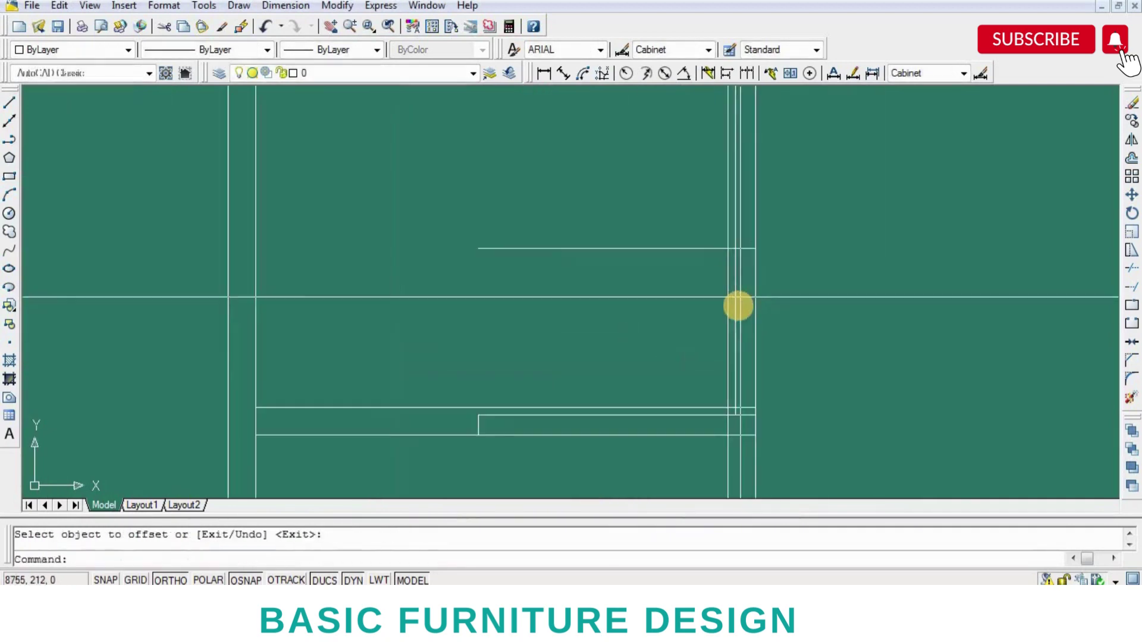
- Trim the vertical segment above the new 150 line and save the drawing
{"action": "type", "text": "tr"}
{"action": "key", "text": "Return"}
{"action": "scroll", "coordinate": [739, 257], "scroll_direction": "up", "scroll_amount": 2}
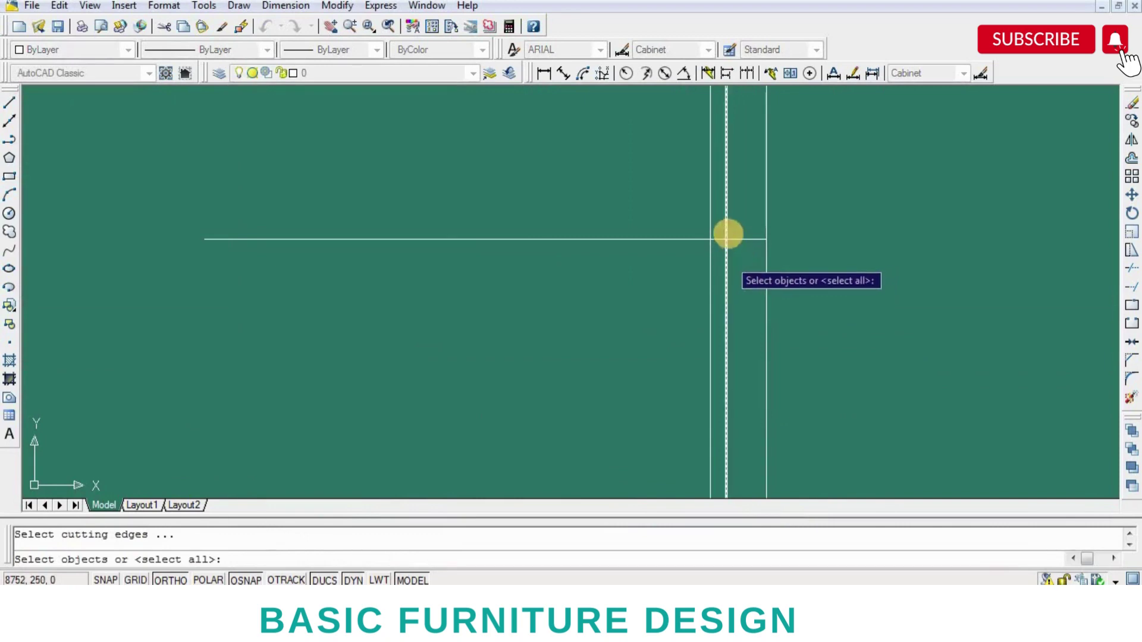
{"action": "key", "text": "Return"}
{"action": "left_click", "coordinate": [725, 236]}
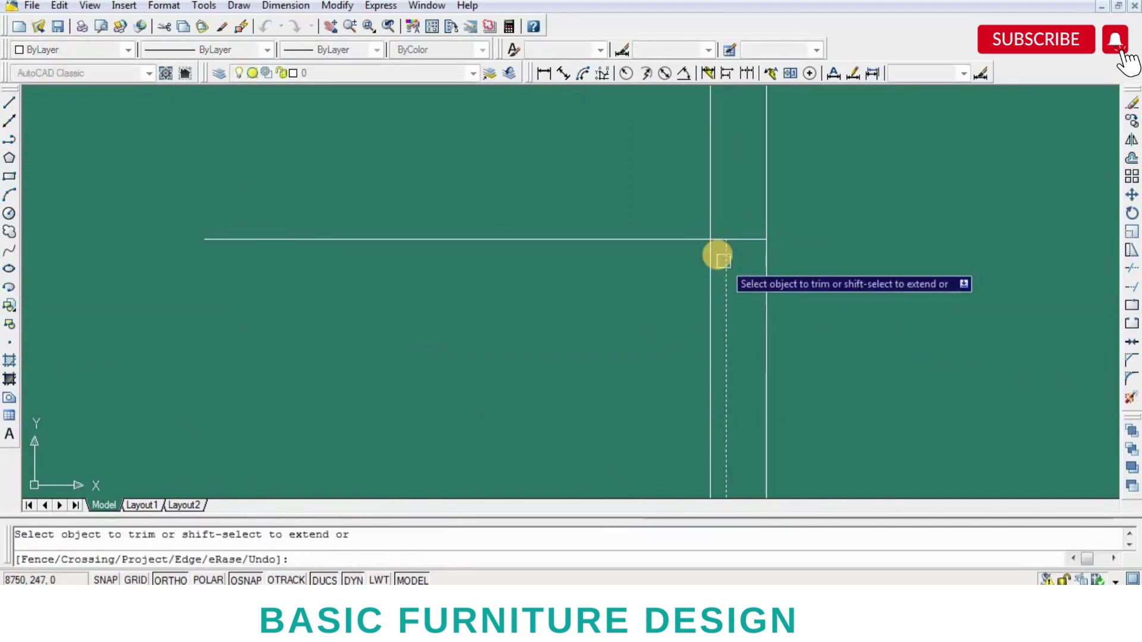
{"action": "key", "text": "Return"}
{"action": "left_click", "coordinate": [662, 239]}
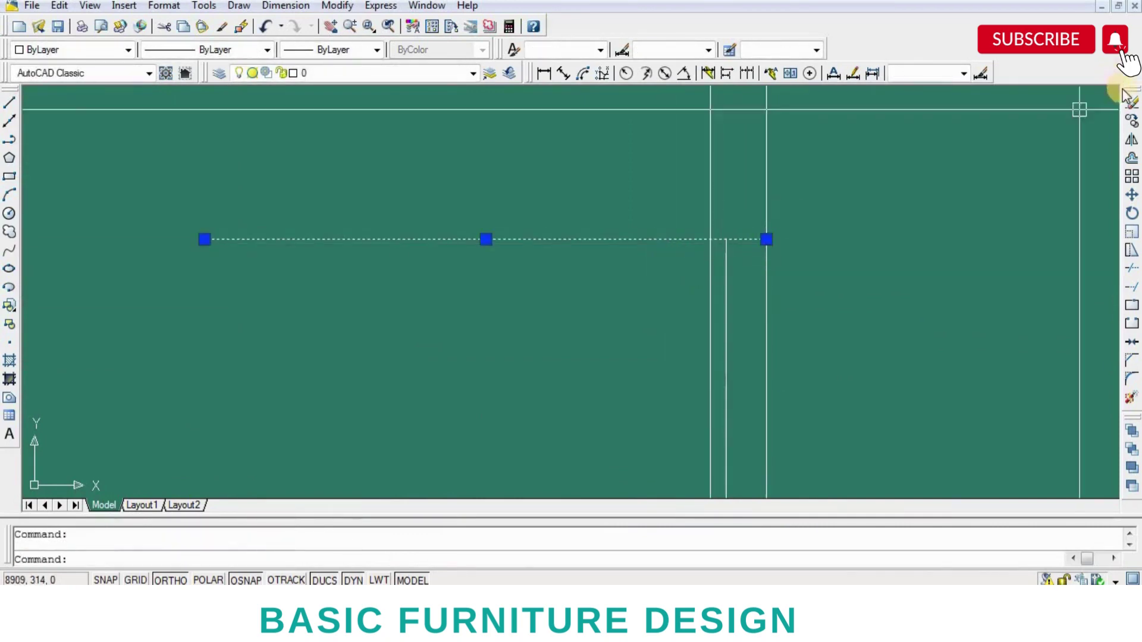
{"action": "left_click", "coordinate": [57, 26]}
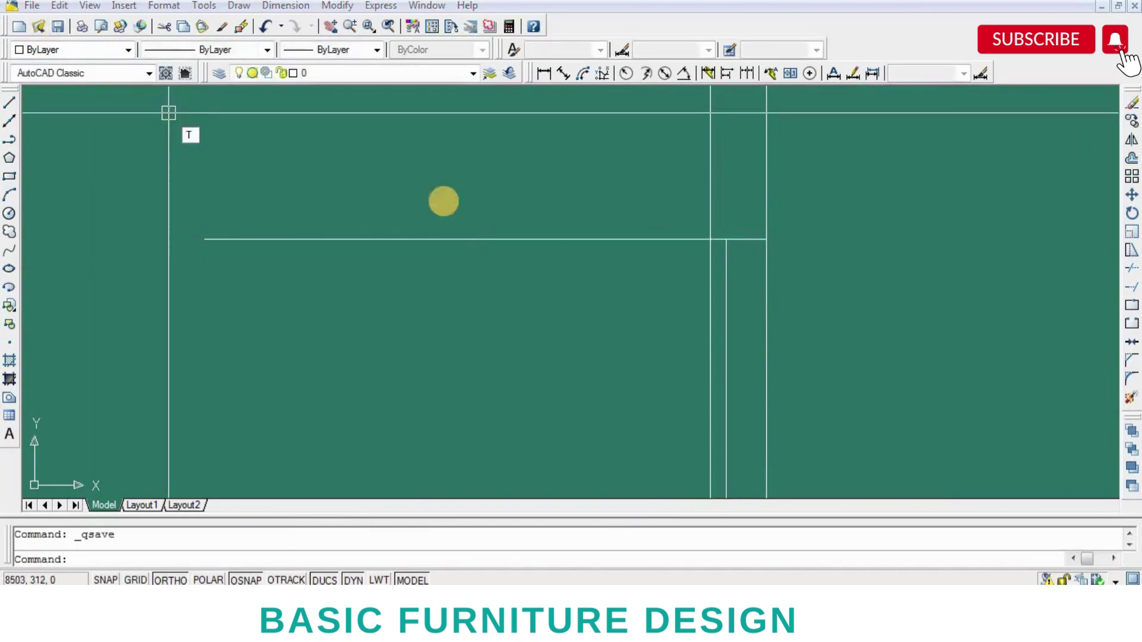
- Trim away the remaining excess line with a crossing window, using all lines as edges
{"action": "type", "text": "tr"}
{"action": "key", "text": "Return"}
{"action": "key", "text": "Return"}
{"action": "left_click", "coordinate": [605, 240]}
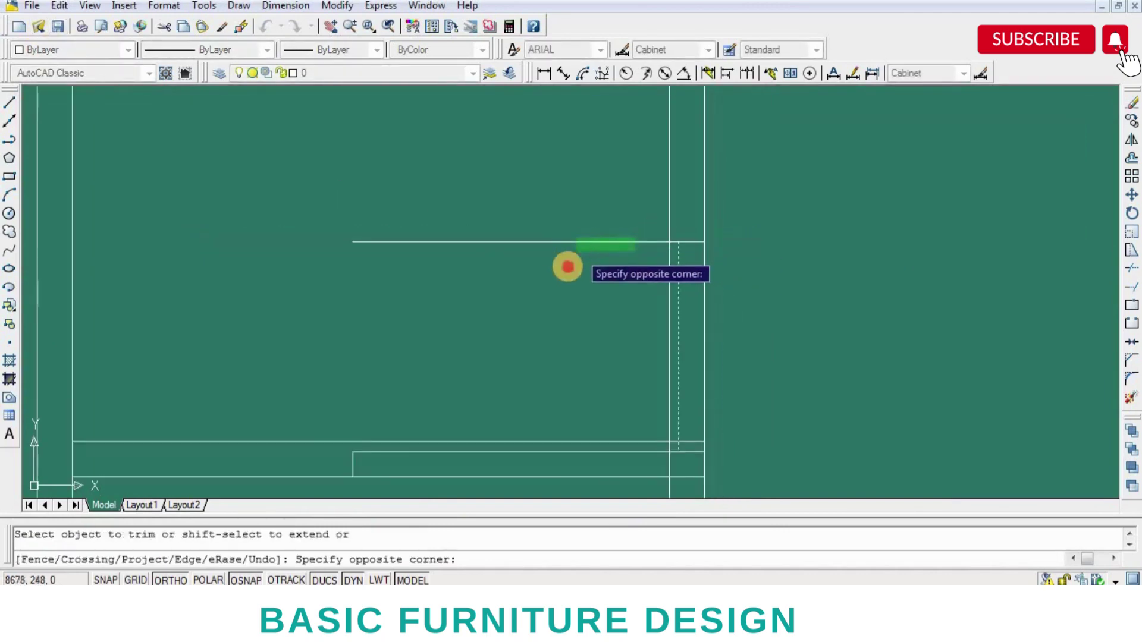
{"action": "left_click", "coordinate": [566, 265]}
{"action": "key", "text": "Return"}
{"action": "scroll", "coordinate": [599, 333], "scroll_direction": "up", "scroll_amount": 2}
{"action": "scroll", "coordinate": [587, 353], "scroll_direction": "up", "scroll_amount": 1}
{"action": "scroll", "coordinate": [598, 331], "scroll_direction": "up", "scroll_amount": 1}
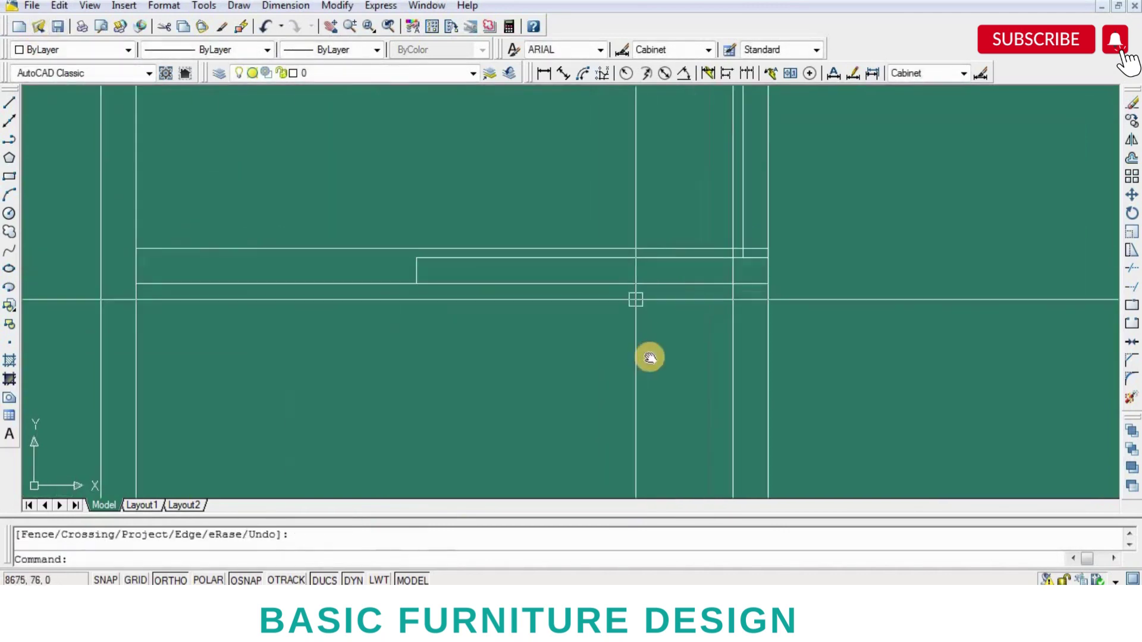
{"action": "scroll", "coordinate": [649, 357], "scroll_direction": "up", "scroll_amount": 1}
- Hatch the side cabinet's shelf strip with ANSI31 and save the drawing
{"action": "type", "text": "h"}
{"action": "key", "text": "Return"}
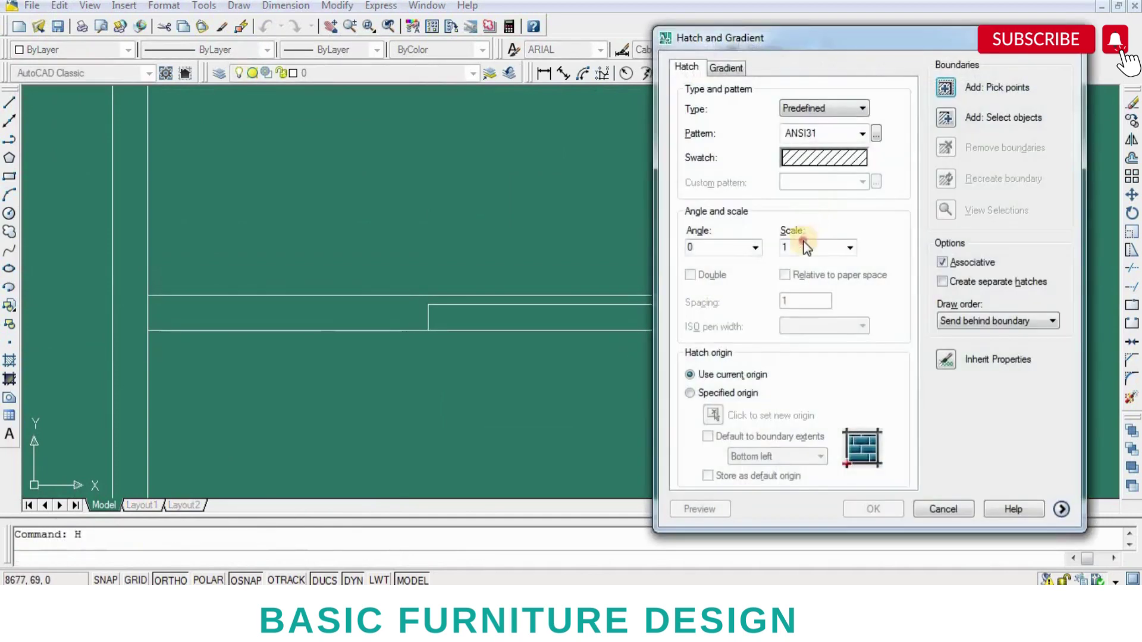
{"action": "left_click", "coordinate": [946, 89]}
{"action": "scroll", "coordinate": [677, 324], "scroll_direction": "up", "scroll_amount": 1}
{"action": "left_click", "coordinate": [670, 319]}
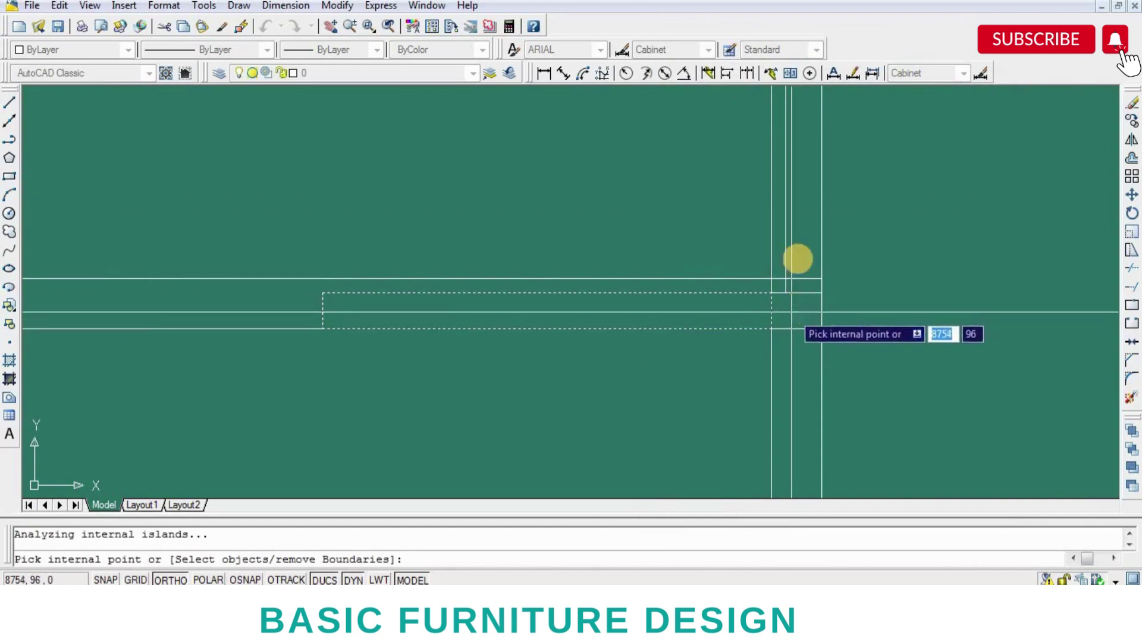
{"action": "key", "text": "Return"}
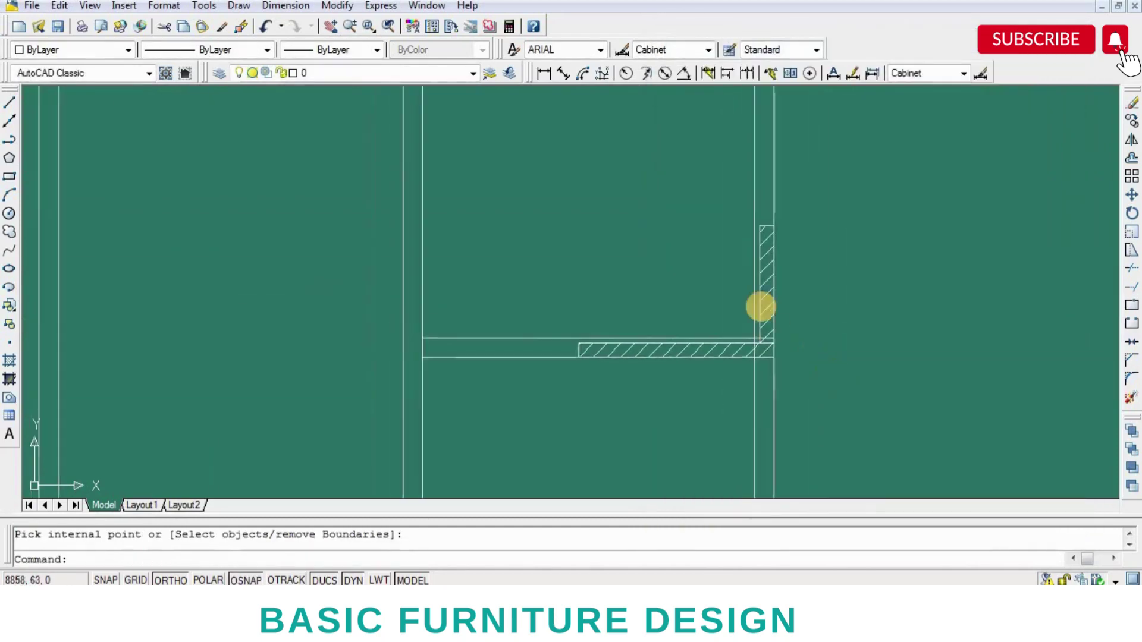
{"action": "scroll", "coordinate": [759, 306], "scroll_direction": "up", "scroll_amount": 2}
{"action": "scroll", "coordinate": [769, 242], "scroll_direction": "up", "scroll_amount": 1}
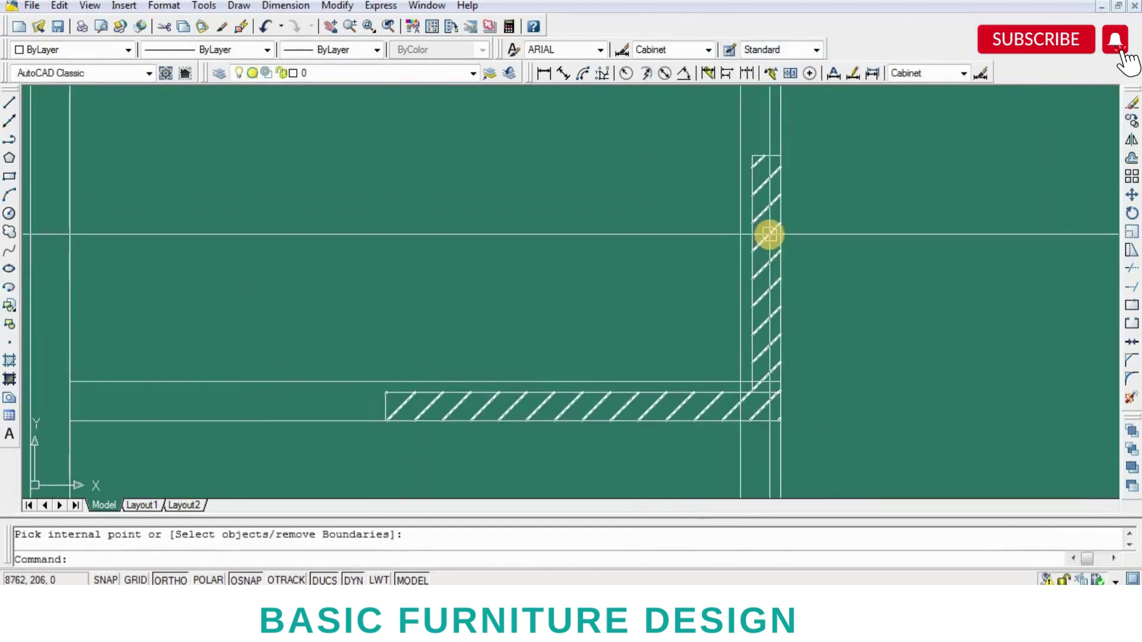
{"action": "left_click", "coordinate": [751, 179]}
{"action": "left_click", "coordinate": [385, 401]}
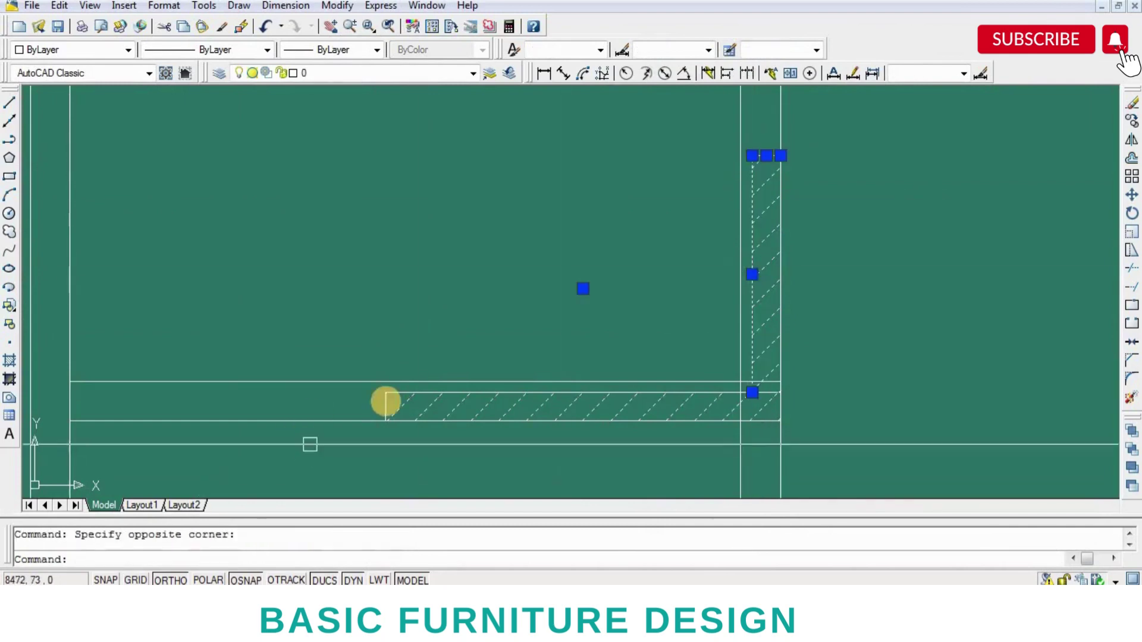
{"action": "scroll", "coordinate": [385, 402], "scroll_direction": "up", "scroll_amount": 5}
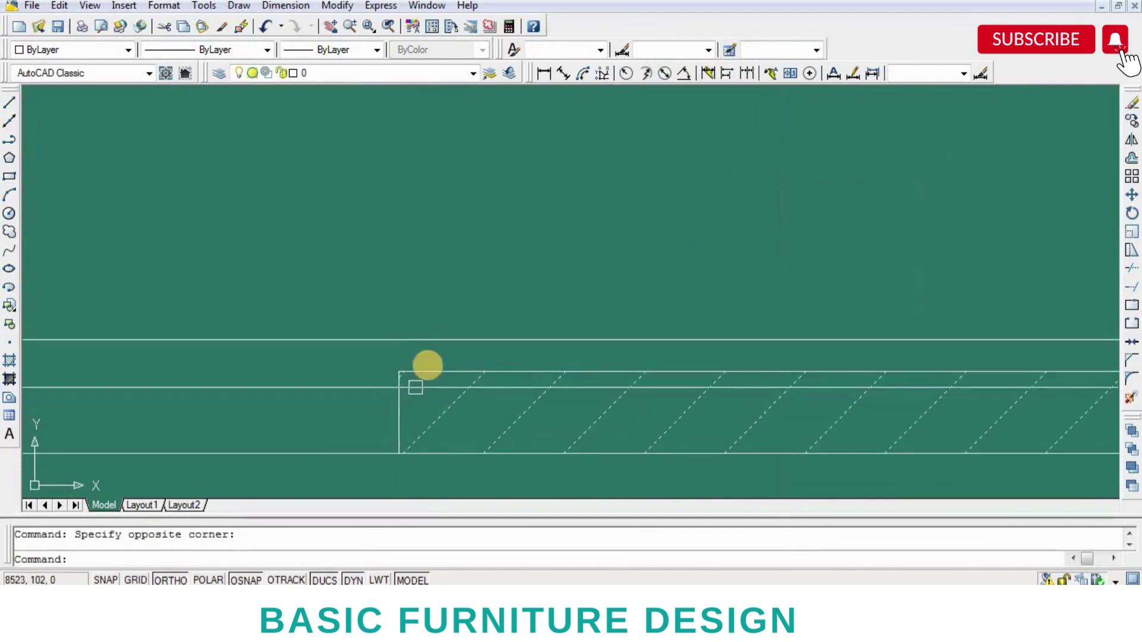
{"action": "left_click", "coordinate": [58, 28]}
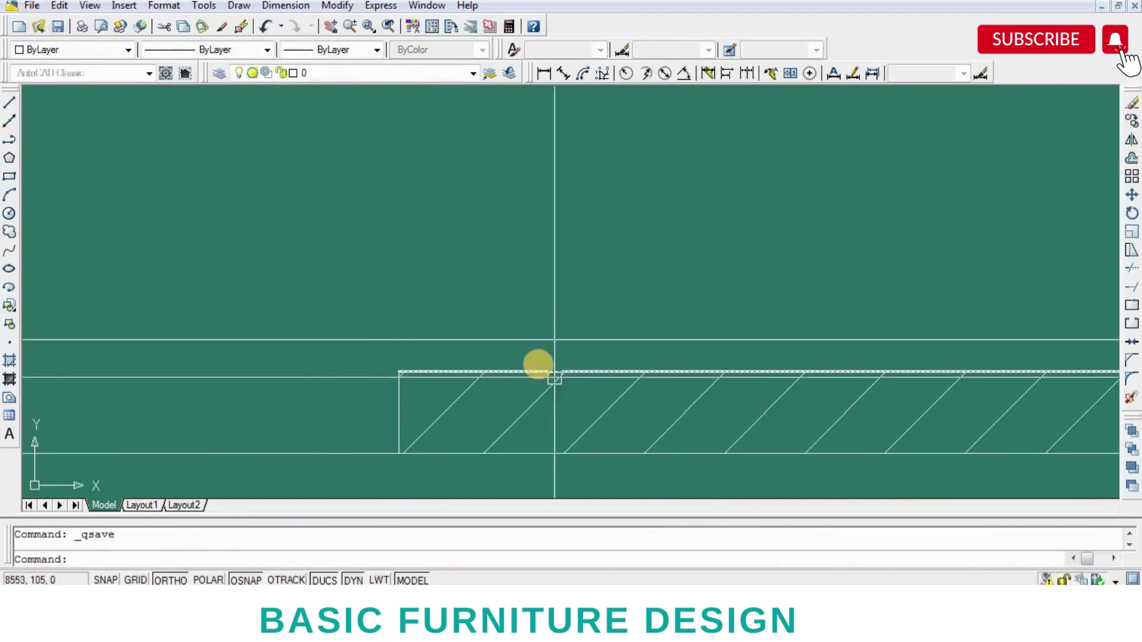
- Set the horizontal and vertical hatches to colour 250 and save
{"action": "left_click", "coordinate": [538, 364]}
{"action": "left_click", "coordinate": [345, 400]}
{"action": "scroll", "coordinate": [261, 404], "scroll_direction": "down", "scroll_amount": 5}
{"action": "left_click", "coordinate": [751, 111]}
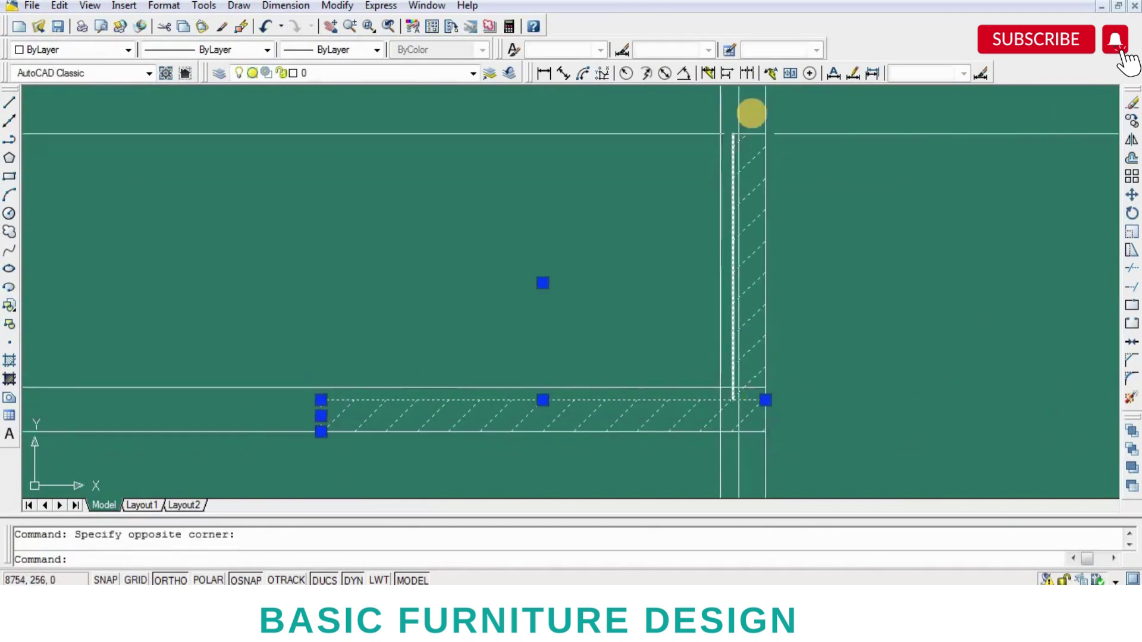
{"action": "left_click", "coordinate": [729, 173]}
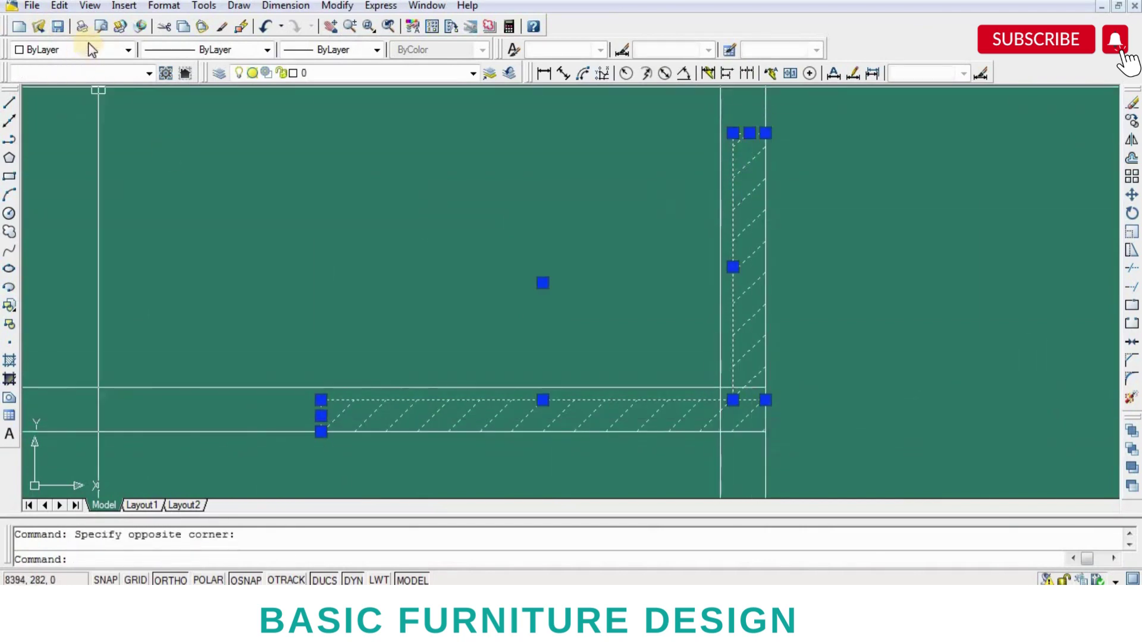
{"action": "left_click", "coordinate": [71, 50]}
{"action": "left_click", "coordinate": [65, 187]}
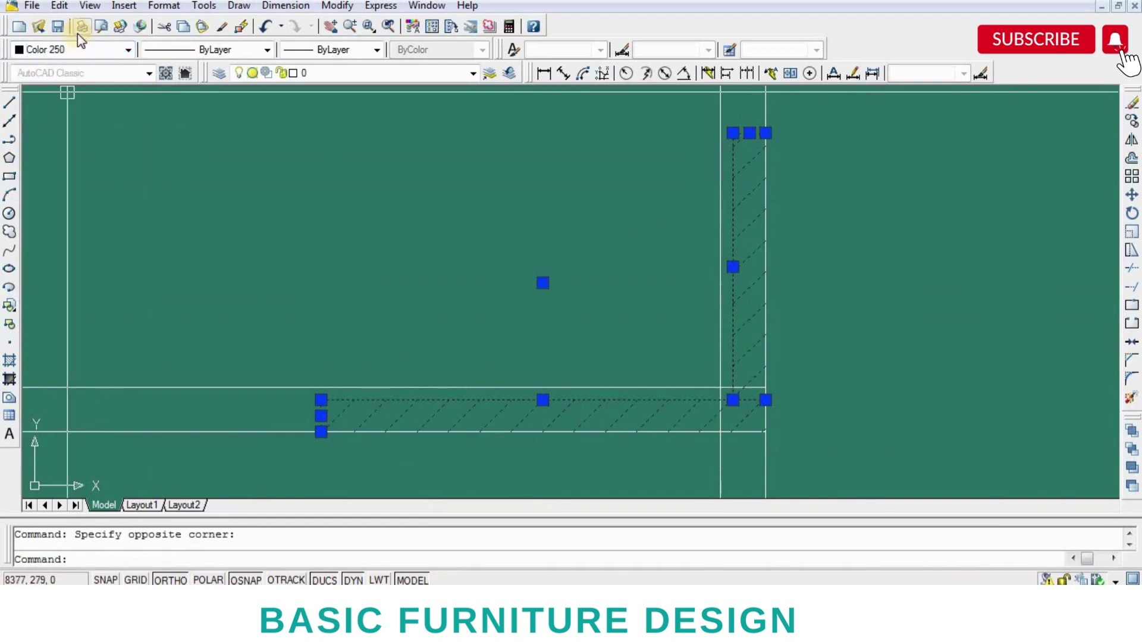
{"action": "left_click", "coordinate": [60, 26]}
{"action": "key", "text": "Escape"}
{"action": "scroll", "coordinate": [853, 471], "scroll_direction": "down", "scroll_amount": 2}
- Draw a 25×25 square on the left side panel of the cabinet front
{"action": "scroll", "coordinate": [777, 423], "scroll_direction": "down", "scroll_amount": 2}
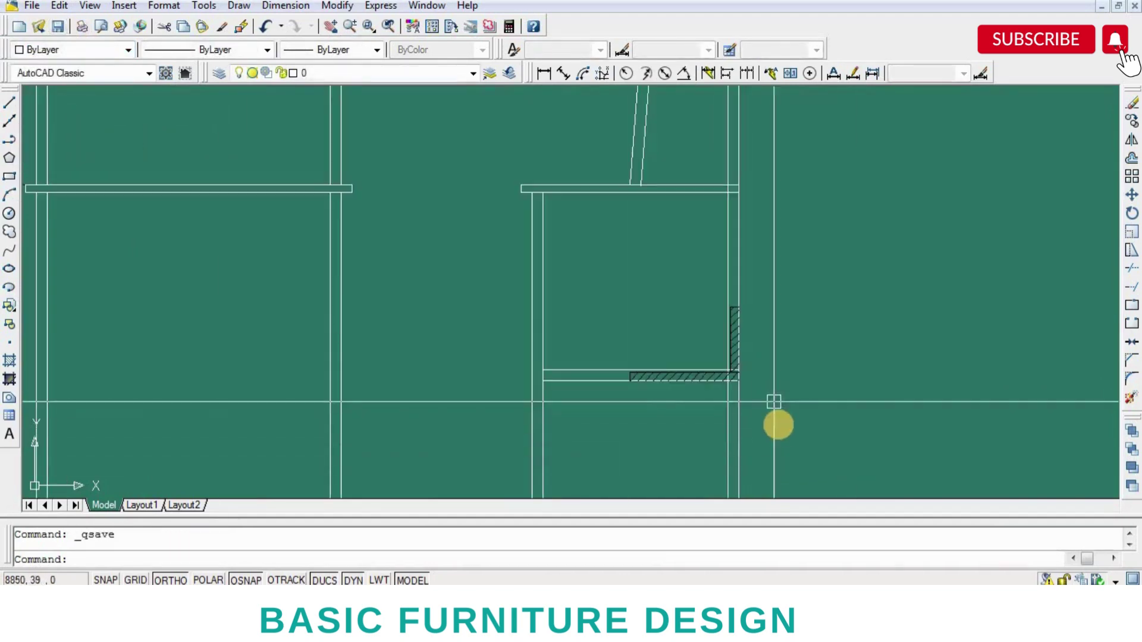
{"action": "scroll", "coordinate": [844, 392], "scroll_direction": "down", "scroll_amount": 3}
{"action": "scroll", "coordinate": [732, 392], "scroll_direction": "up", "scroll_amount": 5}
{"action": "mouse_move", "coordinate": [726, 410]}
{"action": "middle_mouse_down"}
{"action": "mouse_move", "coordinate": [668, 397]}
{"action": "mouse_move", "coordinate": [714, 394]}
{"action": "middle_mouse_up"}
{"action": "scroll", "coordinate": [666, 397], "scroll_direction": "up", "scroll_amount": 2}
{"action": "type", "text": "REC"}
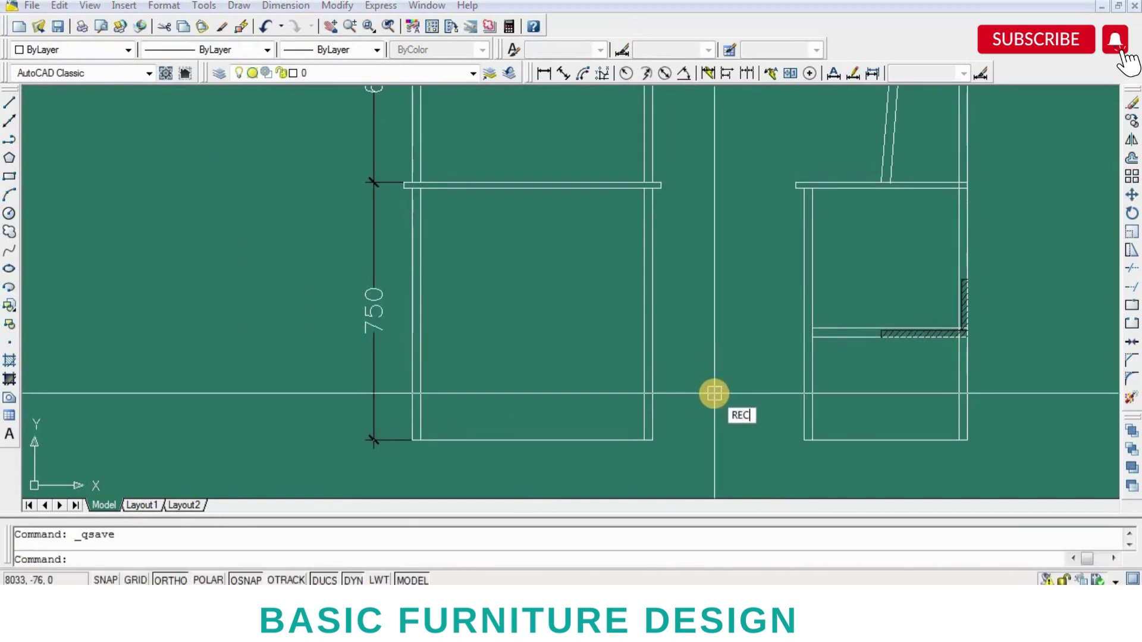
{"action": "key", "text": "Return"}
{"action": "left_click", "coordinate": [706, 337]}
{"action": "scroll", "coordinate": [726, 368], "scroll_direction": "up", "scroll_amount": 4}
{"action": "type", "text": "25"}
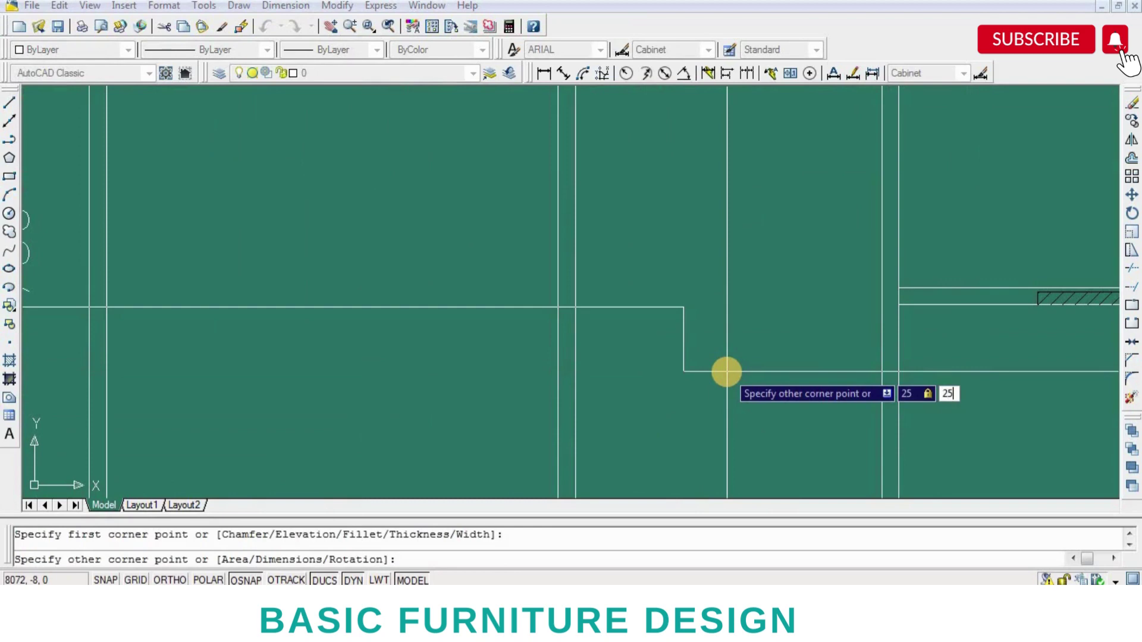
{"action": "key", "text": "Return"}
{"action": "type", "text": "L"}
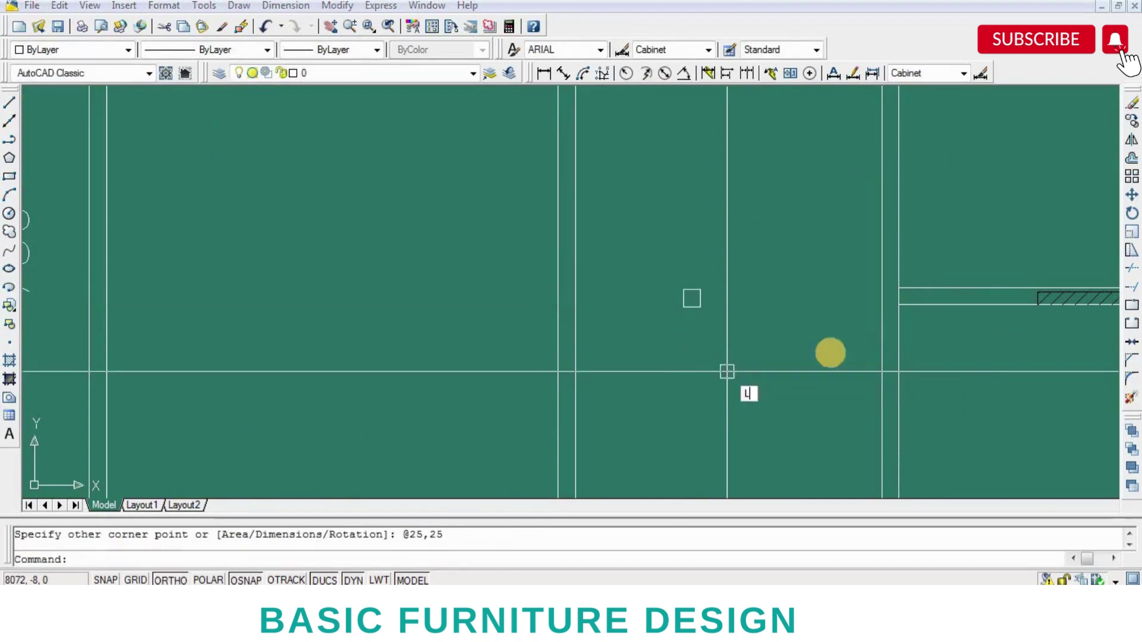
- Draw a 14-unit helper line leftward from the square's corner
{"action": "key", "text": "Return"}
{"action": "left_click", "coordinate": [898, 304]}
{"action": "left_click", "coordinate": [575, 305]}
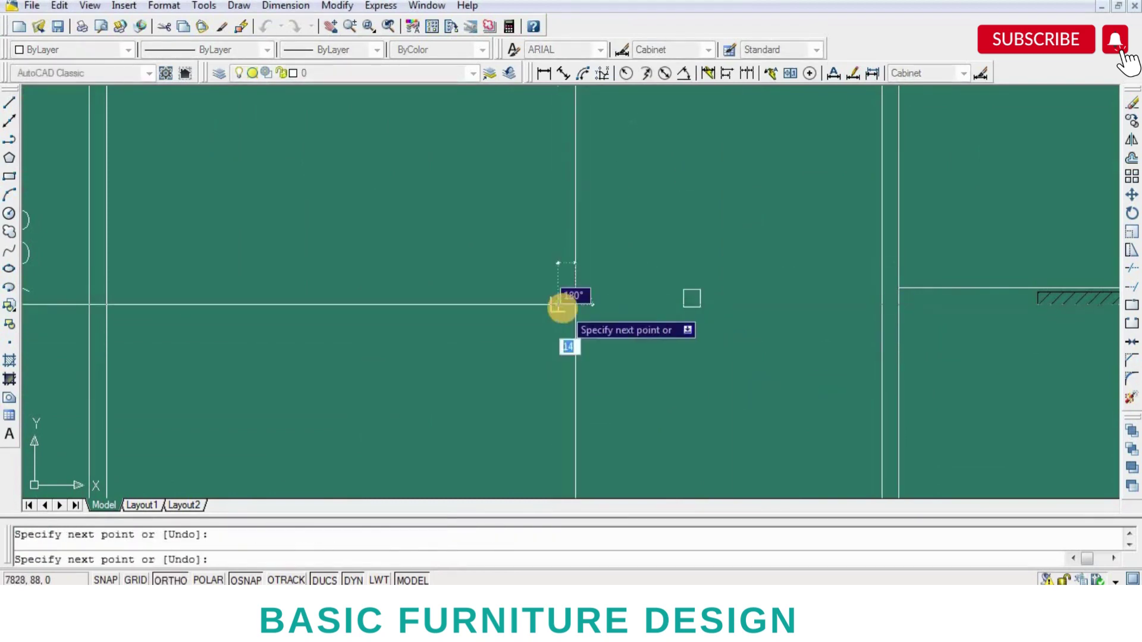
{"action": "key", "text": "Return"}
{"action": "key", "text": "Return"}
- Move the square into its notch position and erase the dashed helper lines
{"action": "key", "text": "Return"}
{"action": "left_click", "coordinate": [693, 315]}
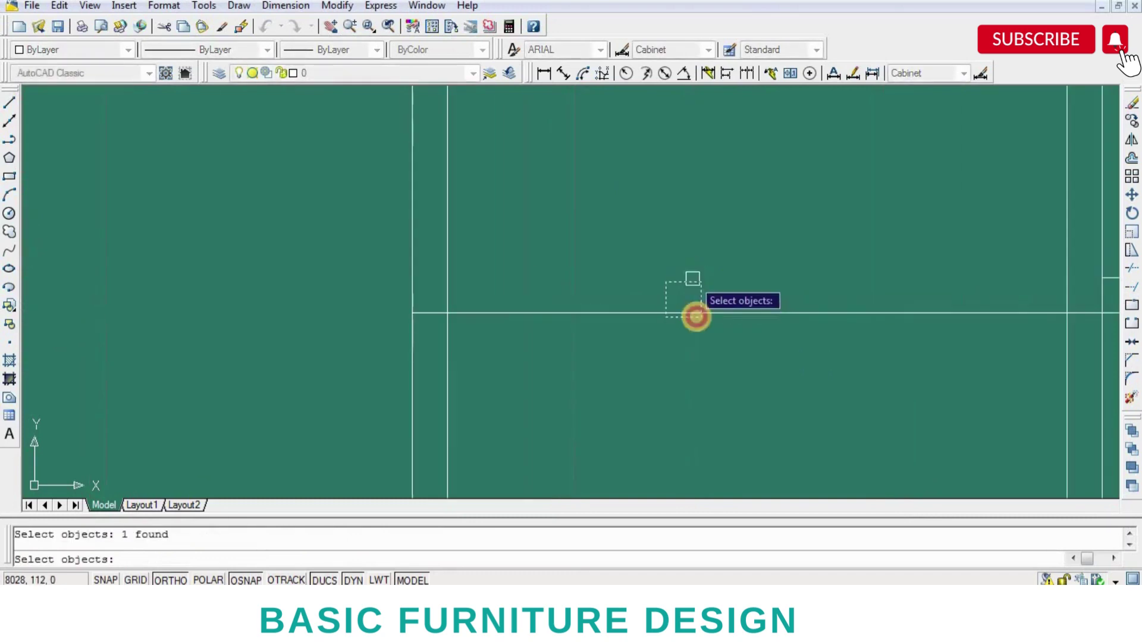
{"action": "key", "text": "Return"}
{"action": "left_click", "coordinate": [701, 317]}
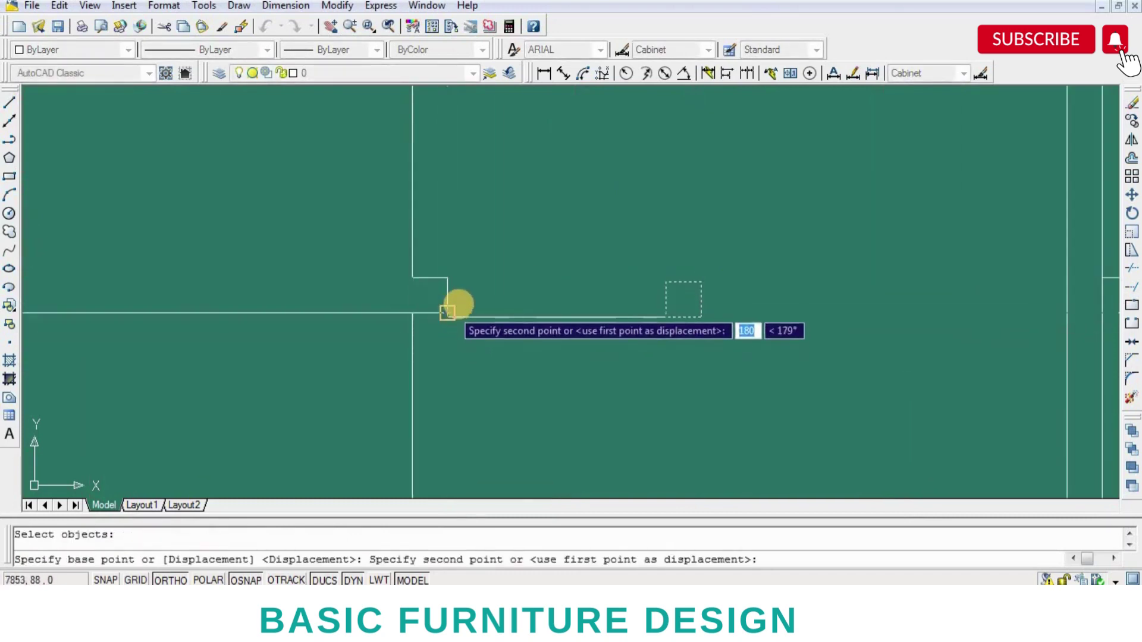
{"action": "scroll", "coordinate": [452, 309], "scroll_direction": "up", "scroll_amount": 3}
{"action": "left_click", "coordinate": [433, 316]}
{"action": "key", "text": "Return"}
{"action": "right_click", "coordinate": [410, 319]}
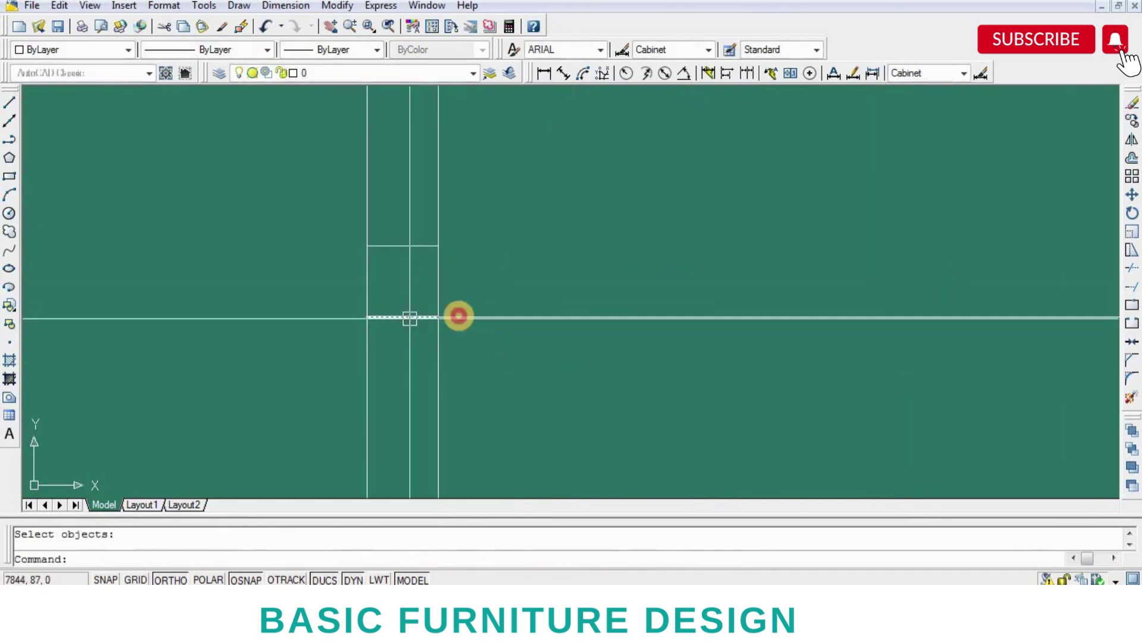
{"action": "key", "text": "Delete"}
{"action": "scroll", "coordinate": [773, 333], "scroll_direction": "down", "scroll_amount": 3}
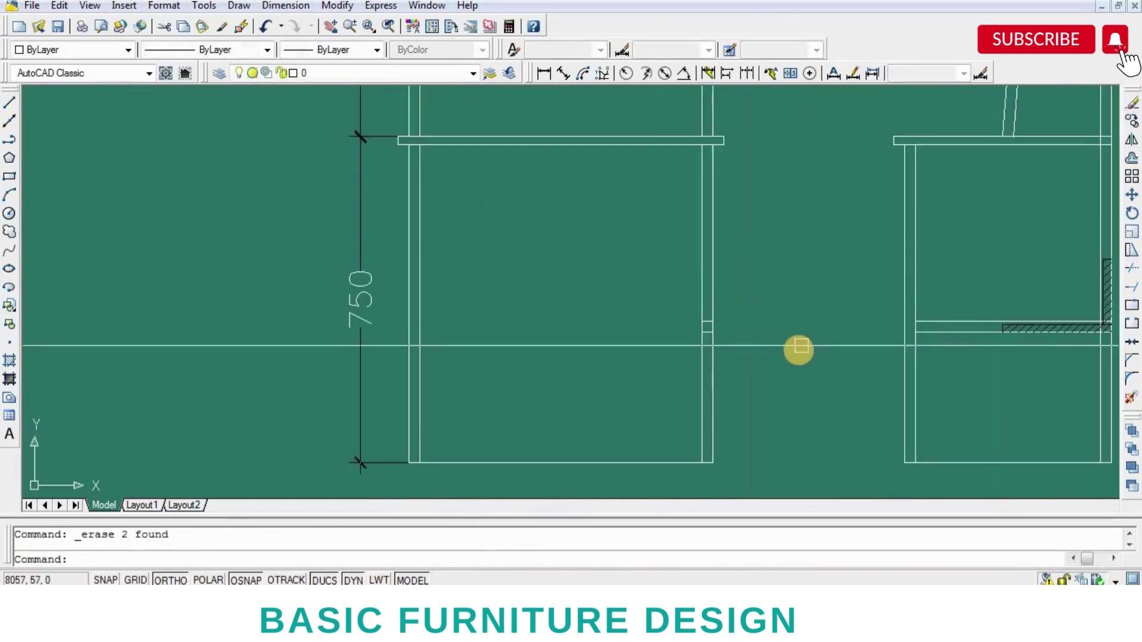
{"action": "scroll", "coordinate": [785, 353], "scroll_direction": "down", "scroll_amount": 1}
{"action": "scroll", "coordinate": [750, 356], "scroll_direction": "up", "scroll_amount": 1}
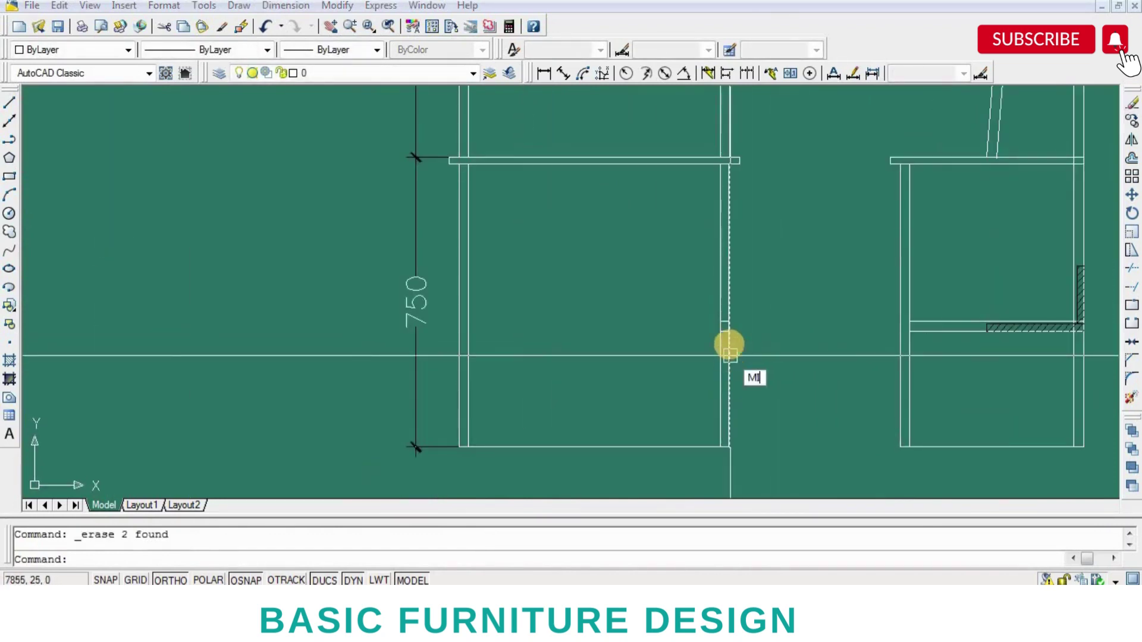
{"action": "scroll", "coordinate": [729, 345], "scroll_direction": "up", "scroll_amount": 5}
- Mirror the notch about the cabinet centre onto the right panel, keeping the original
{"action": "key", "text": "Return"}
{"action": "scroll", "coordinate": [720, 294], "scroll_direction": "down", "scroll_amount": 5}
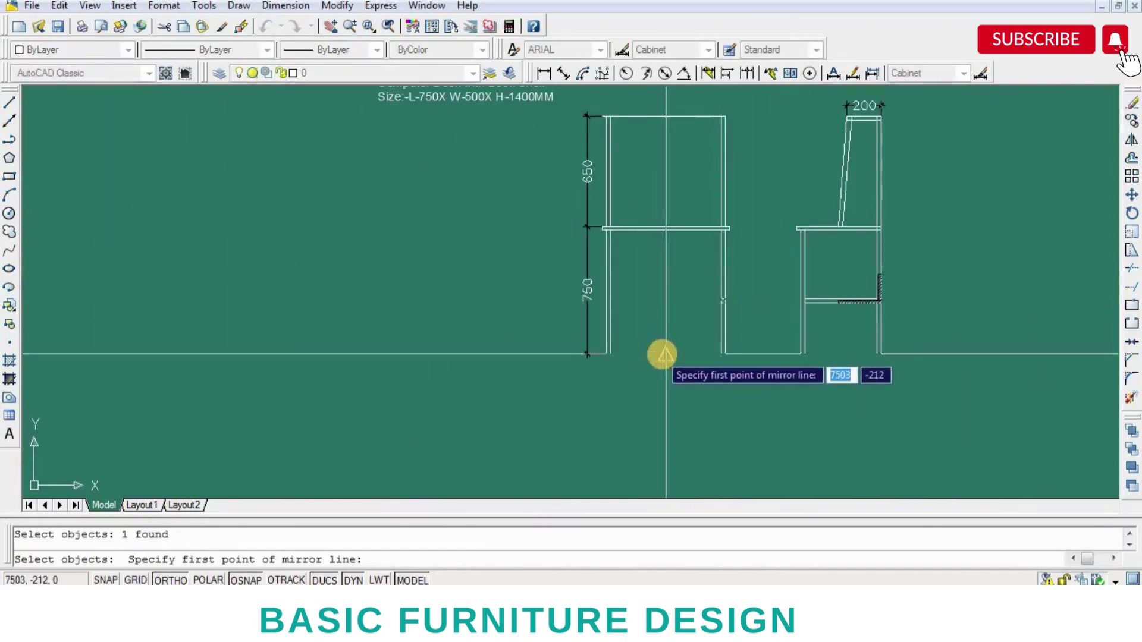
{"action": "left_click", "coordinate": [665, 354]}
{"action": "left_click", "coordinate": [668, 301]}
{"action": "key", "text": "Return"}
{"action": "scroll", "coordinate": [704, 323], "scroll_direction": "up", "scroll_amount": 2}
{"action": "scroll", "coordinate": [690, 357], "scroll_direction": "up", "scroll_amount": 2}
{"action": "scroll", "coordinate": [683, 398], "scroll_direction": "up", "scroll_amount": 2}
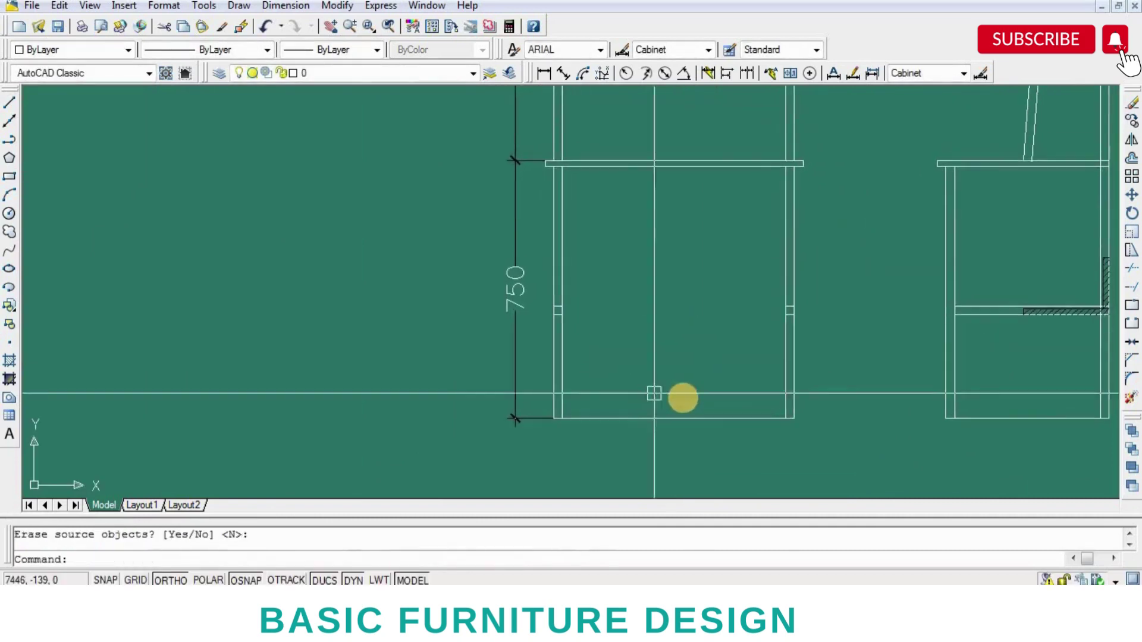
{"action": "scroll", "coordinate": [683, 398], "scroll_direction": "down", "scroll_amount": 2}
{"action": "scroll", "coordinate": [698, 368], "scroll_direction": "up", "scroll_amount": 2}
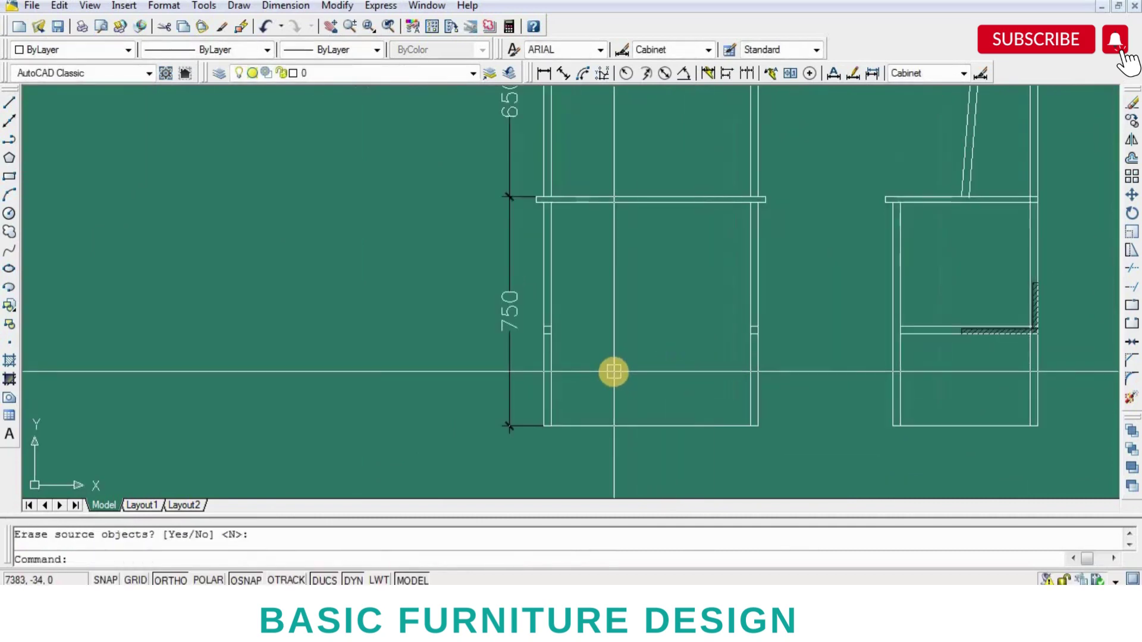
{"action": "scroll", "coordinate": [600, 375], "scroll_direction": "up", "scroll_amount": 3}
- Draw a shelf line between the side panels and offset it 18 upward
{"action": "type", "text": "l"}
{"action": "key", "text": "Return"}
{"action": "left_click", "coordinate": [523, 305]}
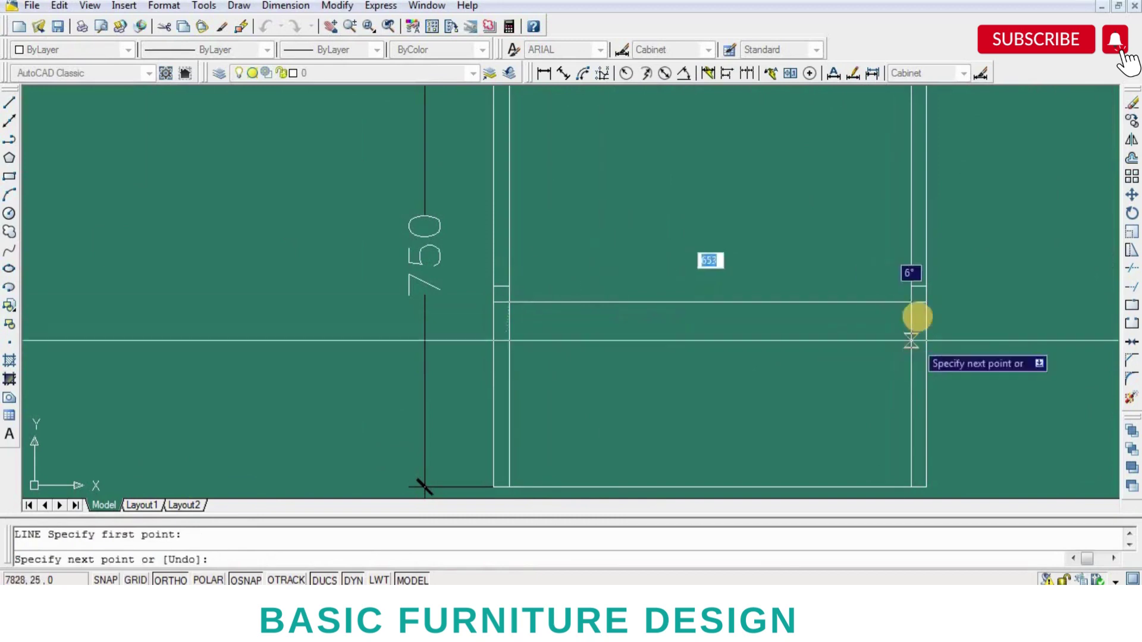
{"action": "left_click", "coordinate": [911, 303]}
{"action": "key", "text": "Return"}
{"action": "type", "text": "o"}
{"action": "key", "text": "Return"}
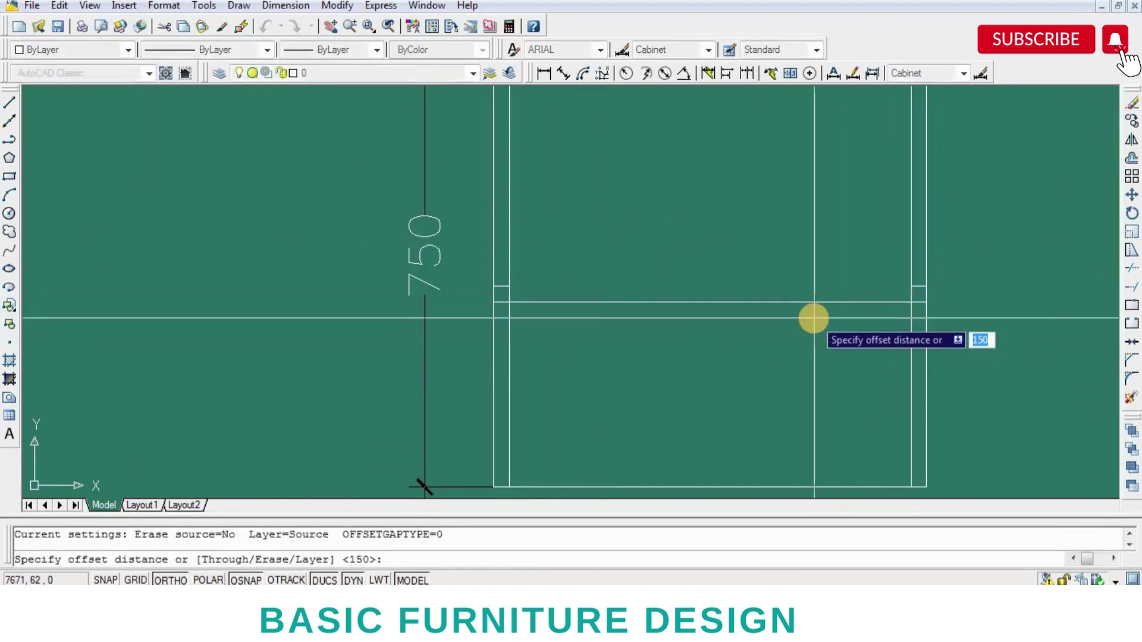
{"action": "key", "text": "Return"}
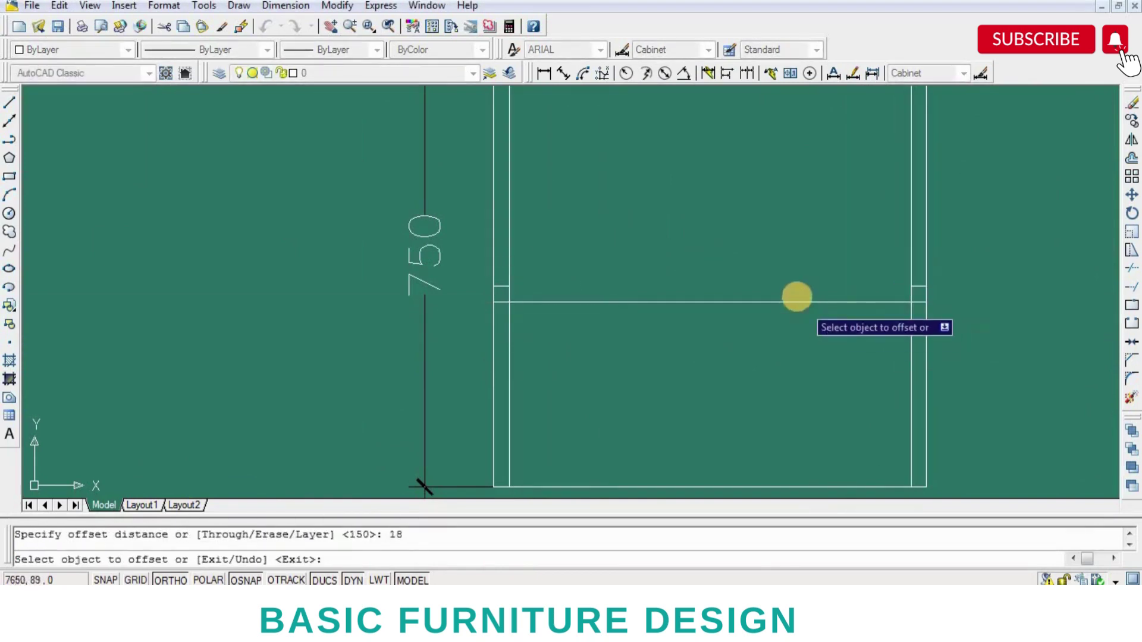
{"action": "left_click", "coordinate": [795, 302]}
{"action": "left_click", "coordinate": [735, 240]}
{"action": "key", "text": "Return"}
- Offset the shelf line 150 upward for the next board
{"action": "key", "text": "Return"}
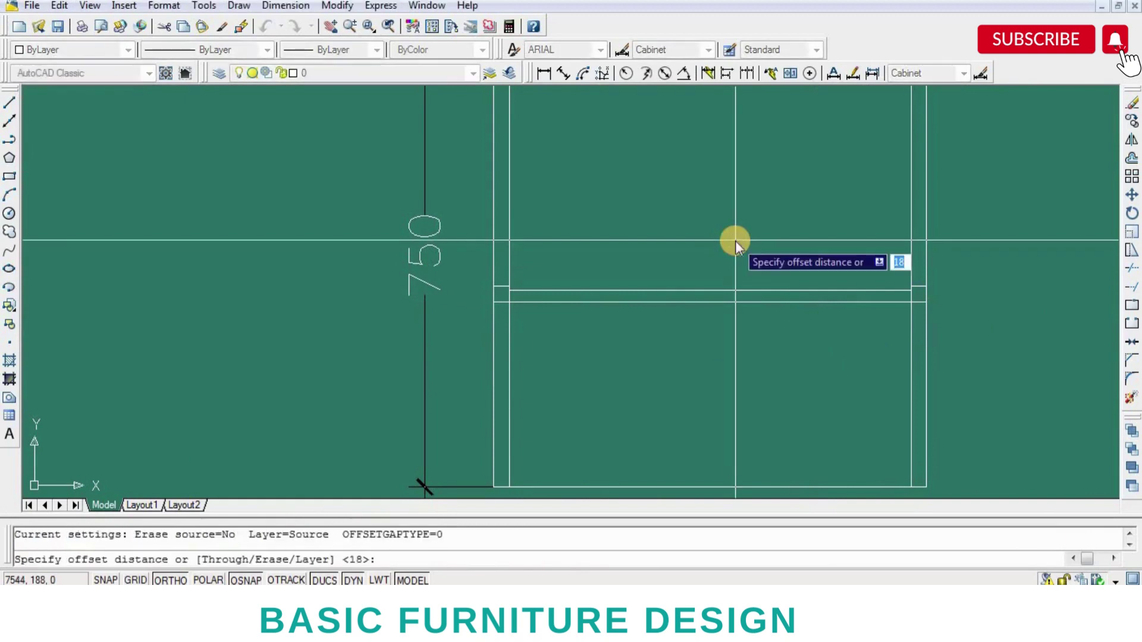
{"action": "type", "text": "0"}
{"action": "key", "text": "Return"}
{"action": "left_click", "coordinate": [705, 291]}
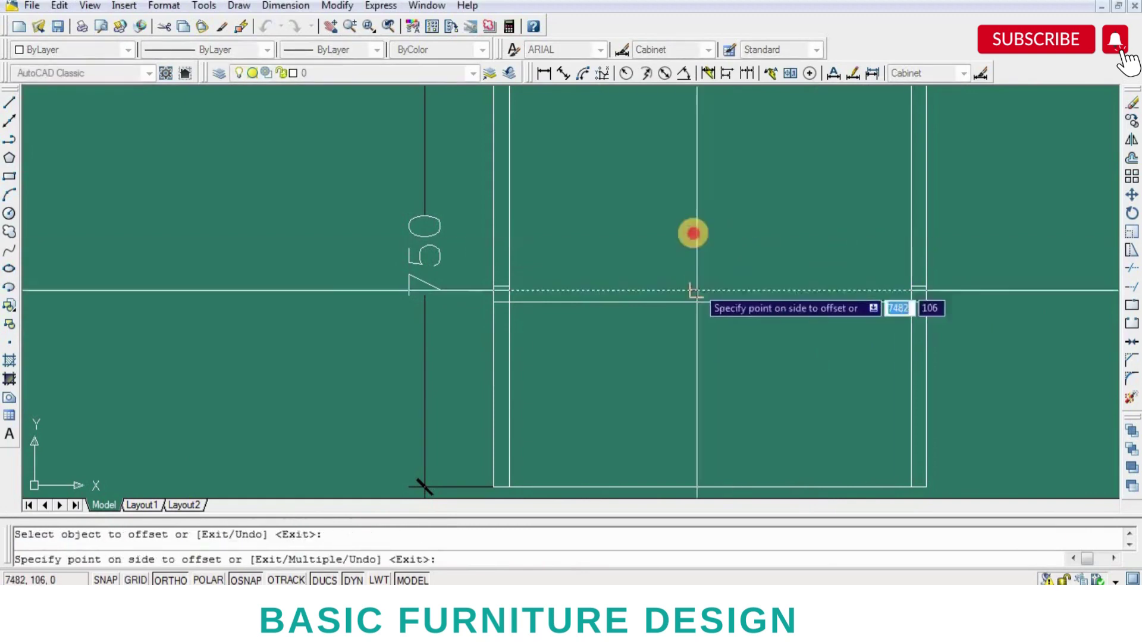
{"action": "left_click", "coordinate": [690, 232]}
{"action": "scroll", "coordinate": [752, 318], "scroll_direction": "down", "scroll_amount": 2}
{"action": "key", "text": "Return"}
{"action": "scroll", "coordinate": [739, 235], "scroll_direction": "down", "scroll_amount": 2}
{"action": "scroll", "coordinate": [708, 297], "scroll_direction": "up", "scroll_amount": 2}
{"action": "scroll", "coordinate": [851, 235], "scroll_direction": "up", "scroll_amount": 2}
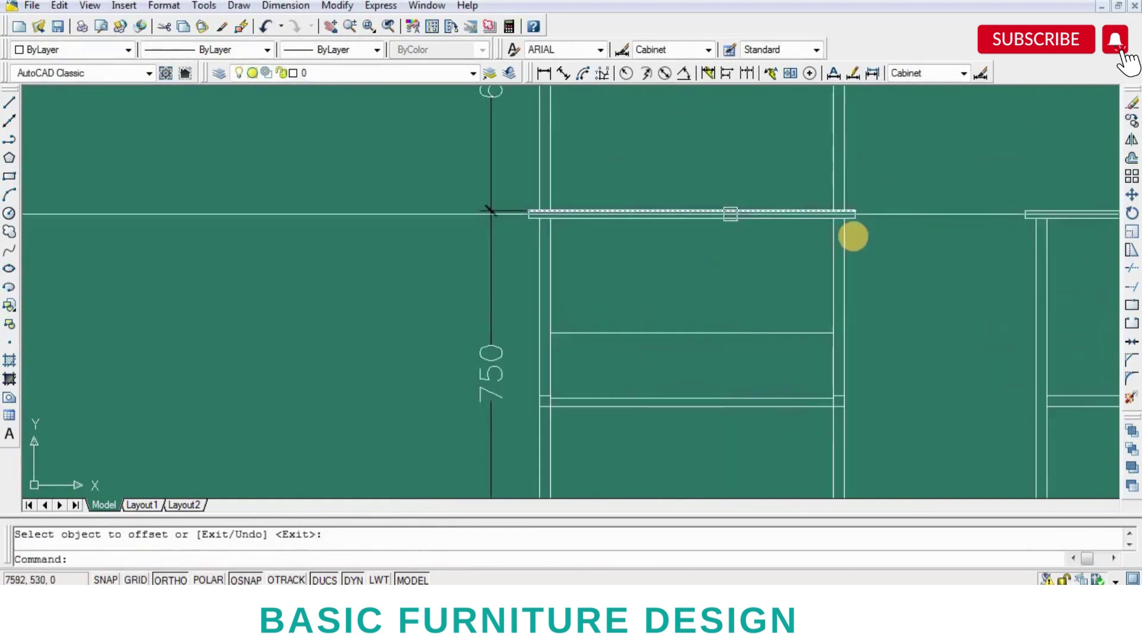
{"action": "middle_click_drag", "start_coordinate": [851, 234], "coordinate": [625, 248]}
{"action": "scroll", "coordinate": [722, 257], "scroll_direction": "up", "scroll_amount": 2}
{"action": "type", "text": "O"}
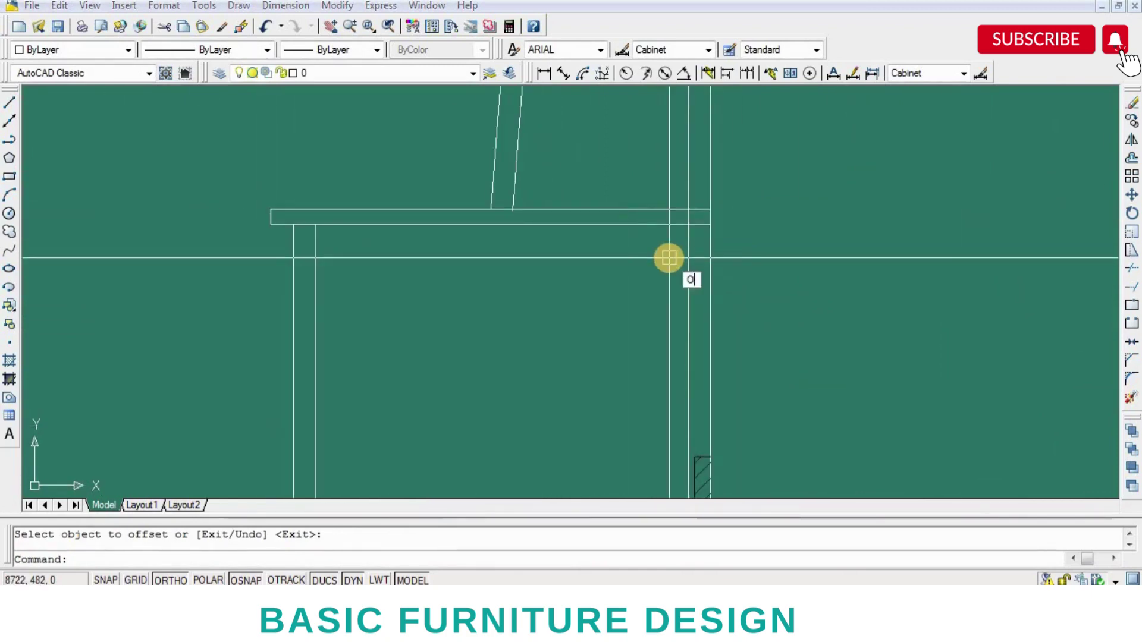
- Offset the desktop's bottom line upward and the side view's right panel line 18 inward
{"action": "key", "text": "Return"}
{"action": "key", "text": "Return"}
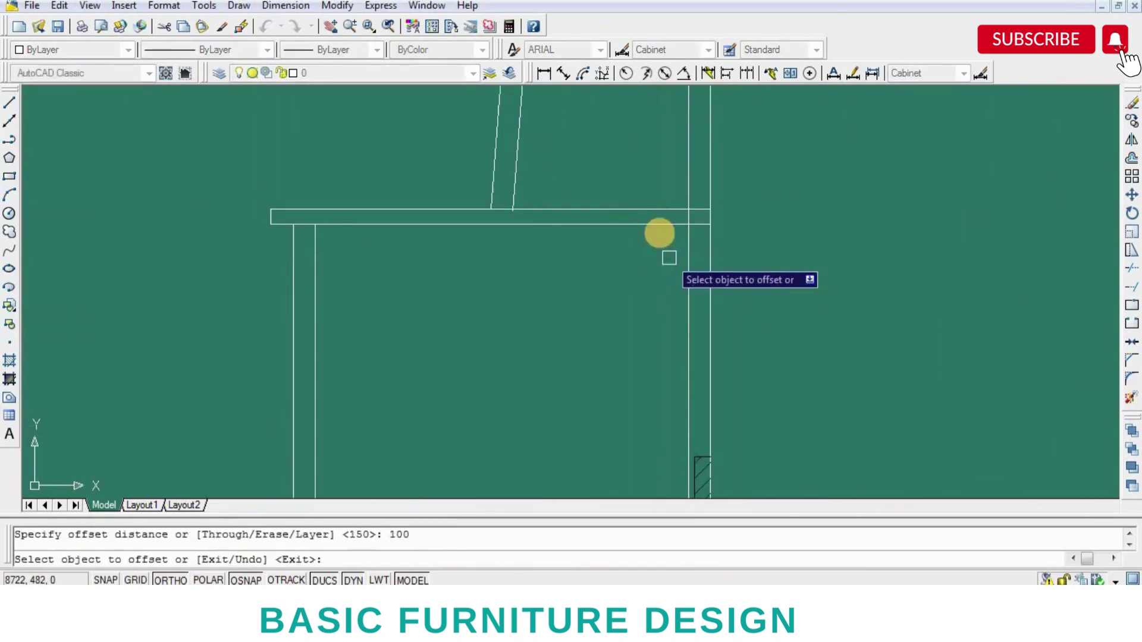
{"action": "left_click", "coordinate": [658, 225]}
{"action": "left_click", "coordinate": [666, 208]}
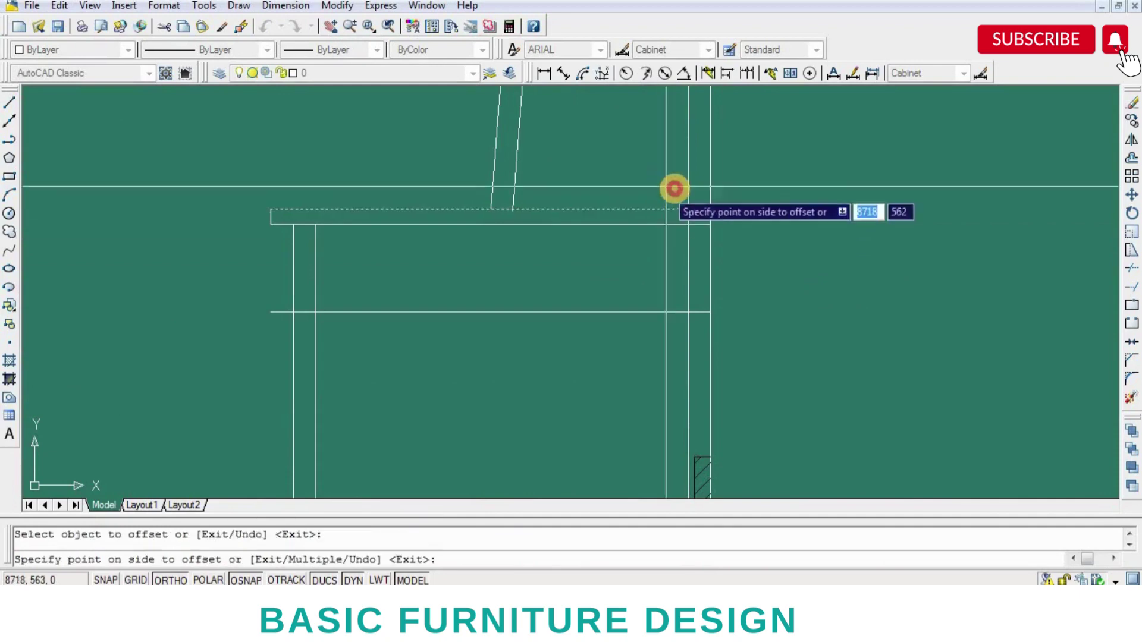
{"action": "left_click", "coordinate": [672, 186]}
{"action": "key", "text": "Return"}
{"action": "key", "text": "Return"}
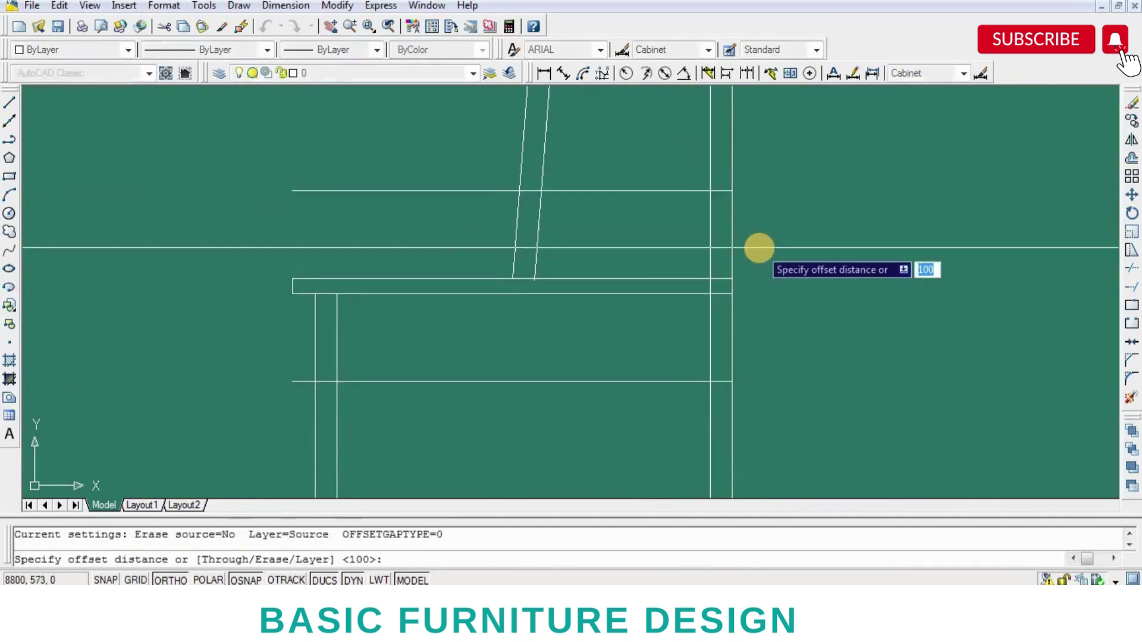
{"action": "key", "text": "Return"}
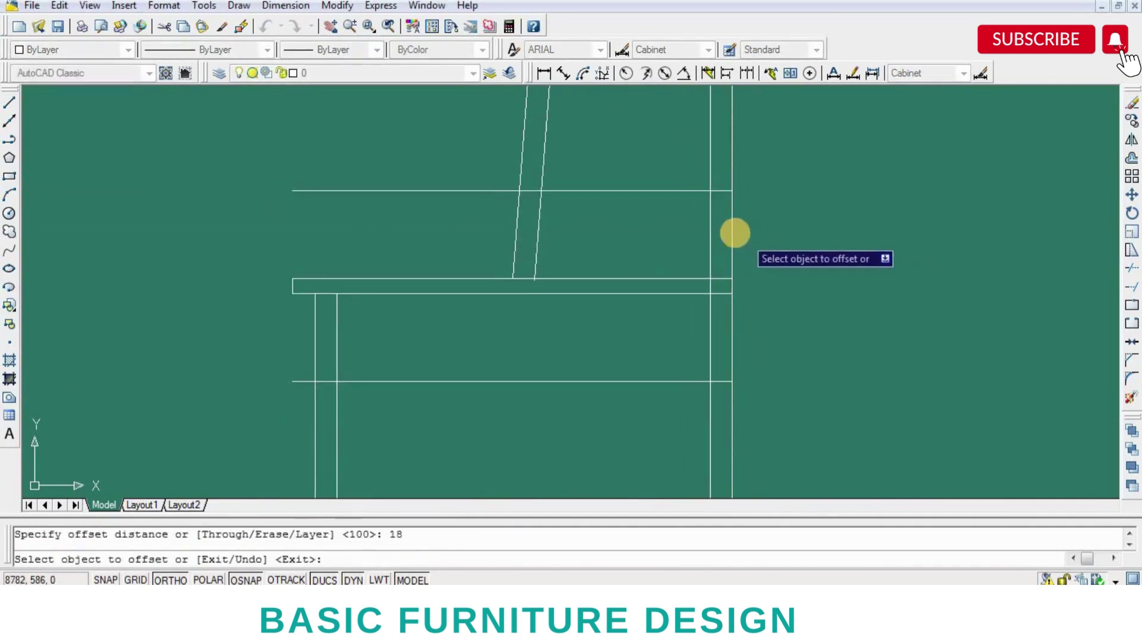
{"action": "left_click", "coordinate": [732, 238]}
{"action": "left_click", "coordinate": [654, 252]}
{"action": "key", "text": "Return"}
{"action": "type", "text": "t"}
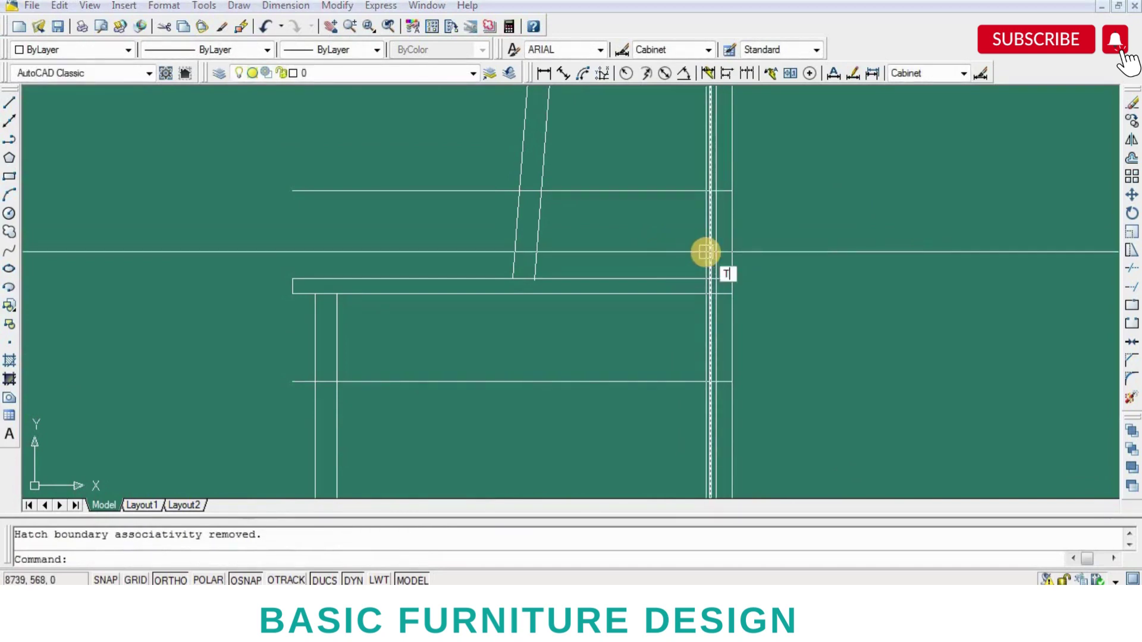
{"action": "type", "text": "r"}
- Trim the excess segment in the back-panel strip, using all lines as cutting edges
{"action": "key", "text": "Return"}
{"action": "scroll", "coordinate": [705, 211], "scroll_direction": "up", "scroll_amount": 3}
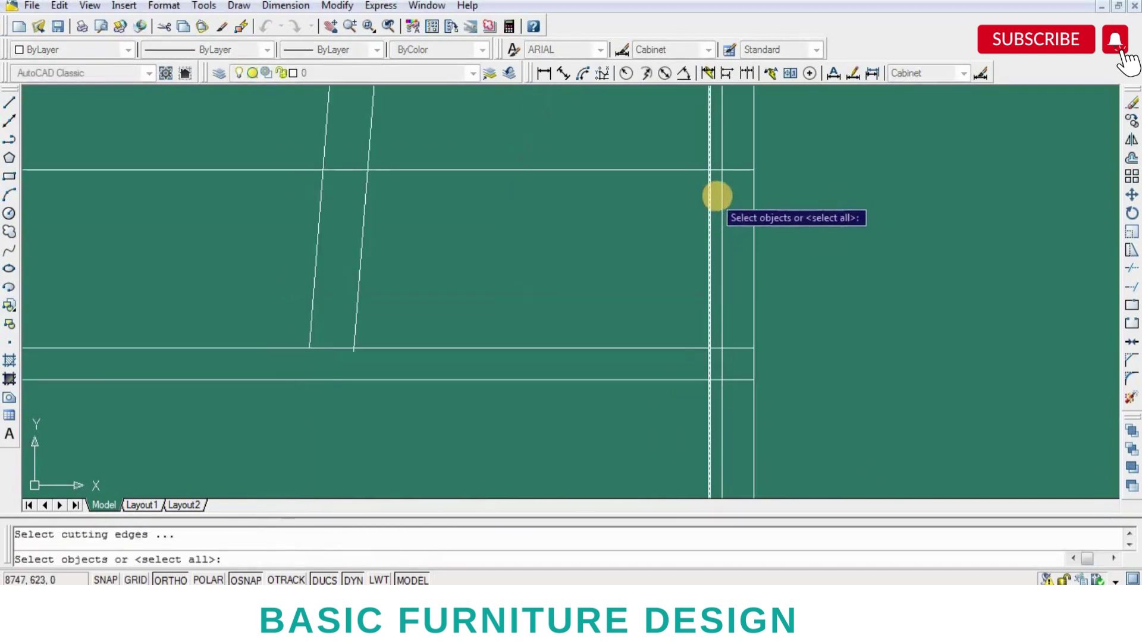
{"action": "key", "text": "Return"}
{"action": "scroll", "coordinate": [654, 309], "scroll_direction": "down", "scroll_amount": 3}
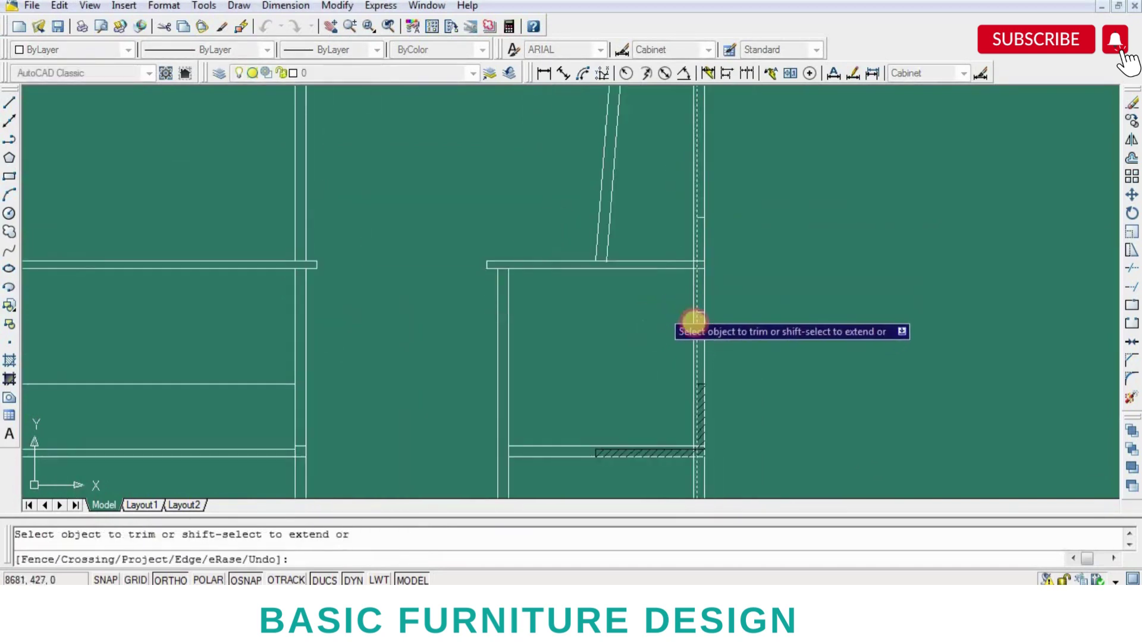
{"action": "key", "text": "Return"}
{"action": "scroll", "coordinate": [692, 318], "scroll_direction": "up", "scroll_amount": 3}
{"action": "key", "text": "Return"}
{"action": "scroll", "coordinate": [693, 308], "scroll_direction": "up", "scroll_amount": 2}
{"action": "key", "text": "Return"}
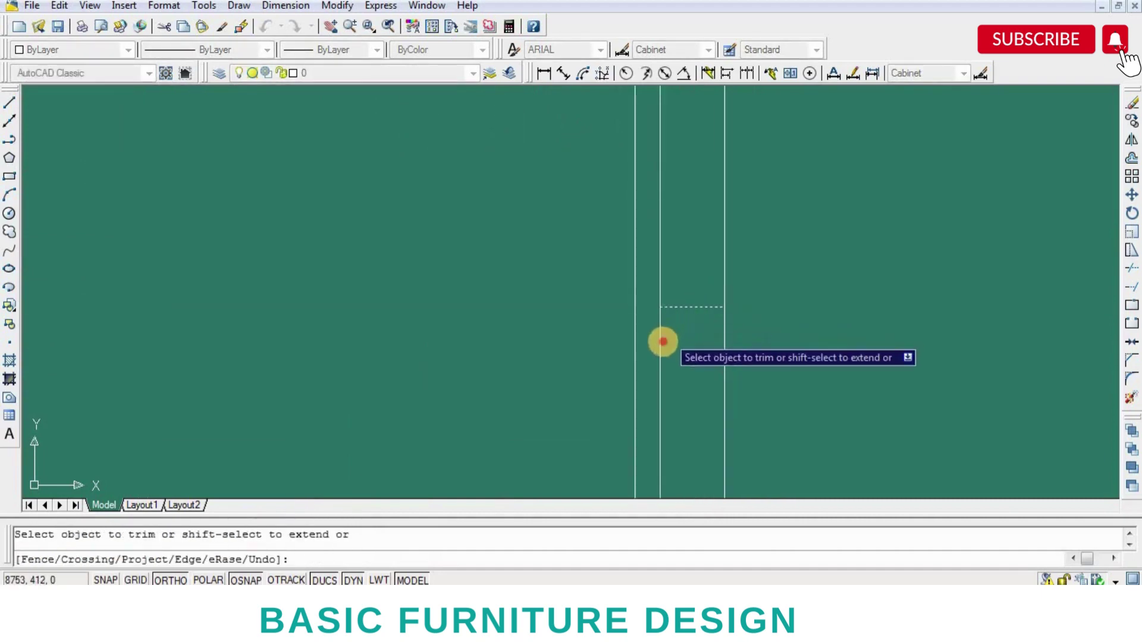
{"action": "left_click", "coordinate": [661, 339]}
{"action": "scroll", "coordinate": [696, 301], "scroll_direction": "down", "scroll_amount": 2}
{"action": "scroll", "coordinate": [692, 148], "scroll_direction": "up", "scroll_amount": 1}
{"action": "key", "text": "Return"}
- Trim the new vertical line where it crosses the horizontal boards
{"action": "key", "text": "Return"}
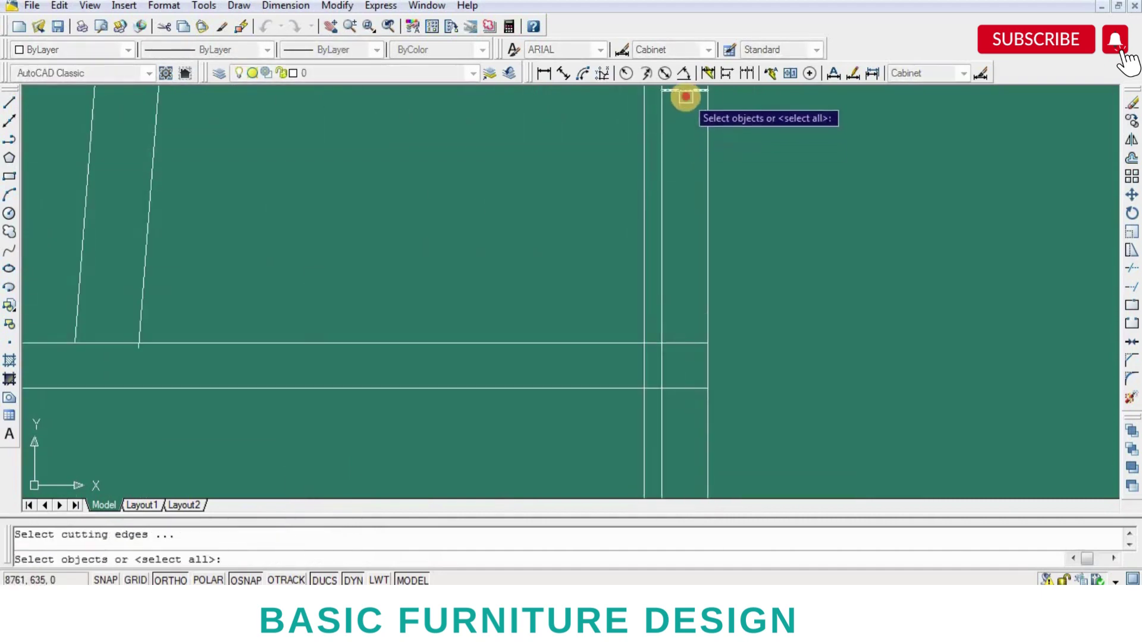
{"action": "left_click", "coordinate": [684, 91]}
{"action": "middle_click_drag", "start_coordinate": [683, 94], "coordinate": [695, 327]}
{"action": "key", "text": "Return"}
{"action": "scroll", "coordinate": [712, 355], "scroll_direction": "down", "scroll_amount": 2}
{"action": "key", "text": "Return"}
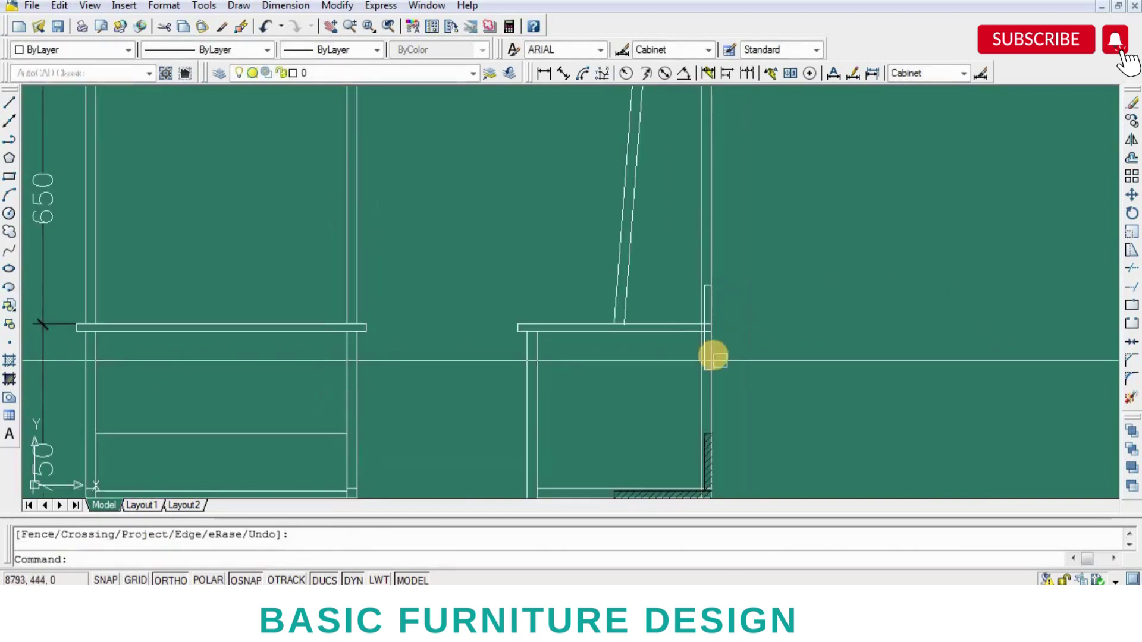
{"action": "scroll", "coordinate": [695, 298], "scroll_direction": "up", "scroll_amount": 2}
{"action": "key", "text": "Return"}
{"action": "left_click", "coordinate": [689, 288]}
{"action": "key", "text": "Return"}
{"action": "right_click", "coordinate": [763, 303]}
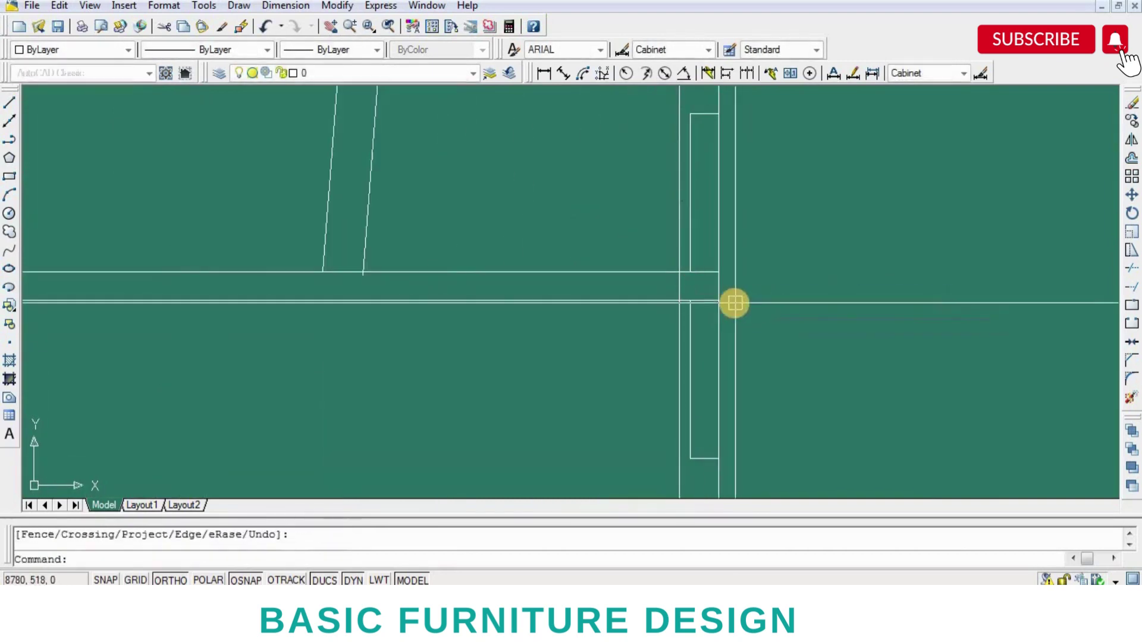
- Hatch the upper back strip of the side view by picking a point inside it
{"action": "type", "text": "h"}
{"action": "key", "text": "Return"}
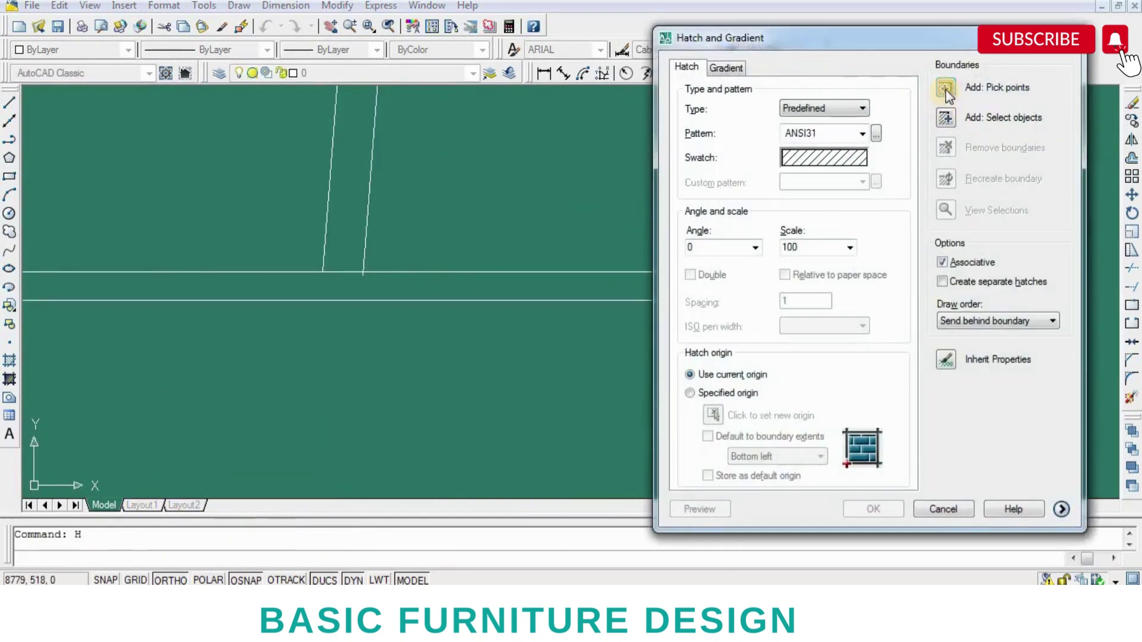
{"action": "left_click", "coordinate": [944, 91]}
{"action": "left_click", "coordinate": [706, 298]}
{"action": "key", "text": "Return"}
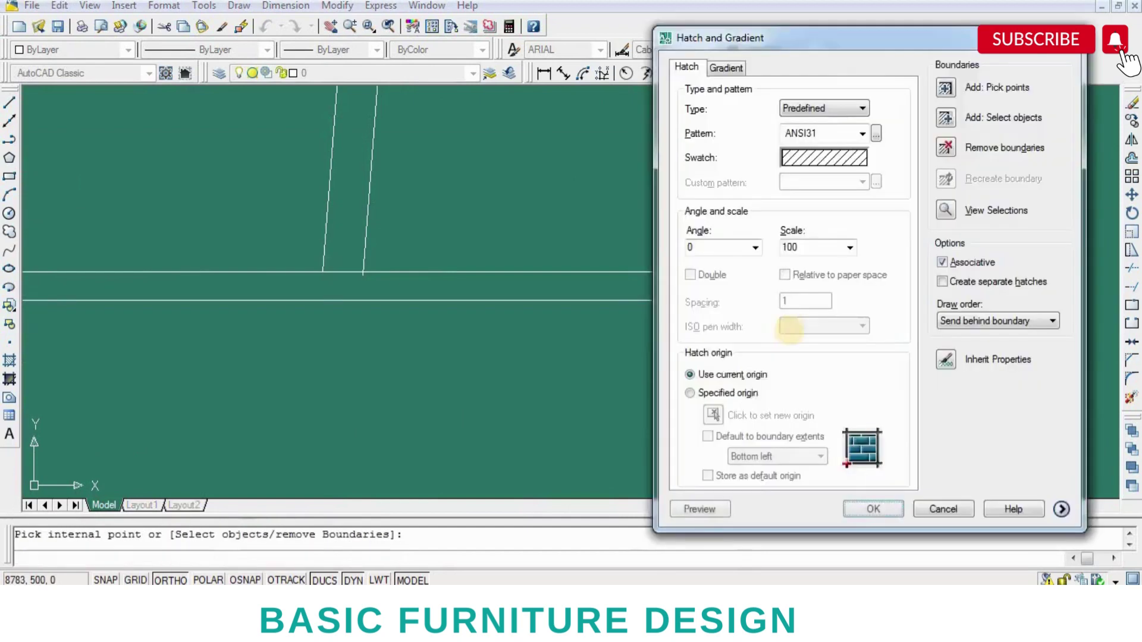
{"action": "left_click", "coordinate": [872, 507]}
{"action": "scroll", "coordinate": [791, 331], "scroll_direction": "down", "scroll_amount": 2}
{"action": "key", "text": "Return"}
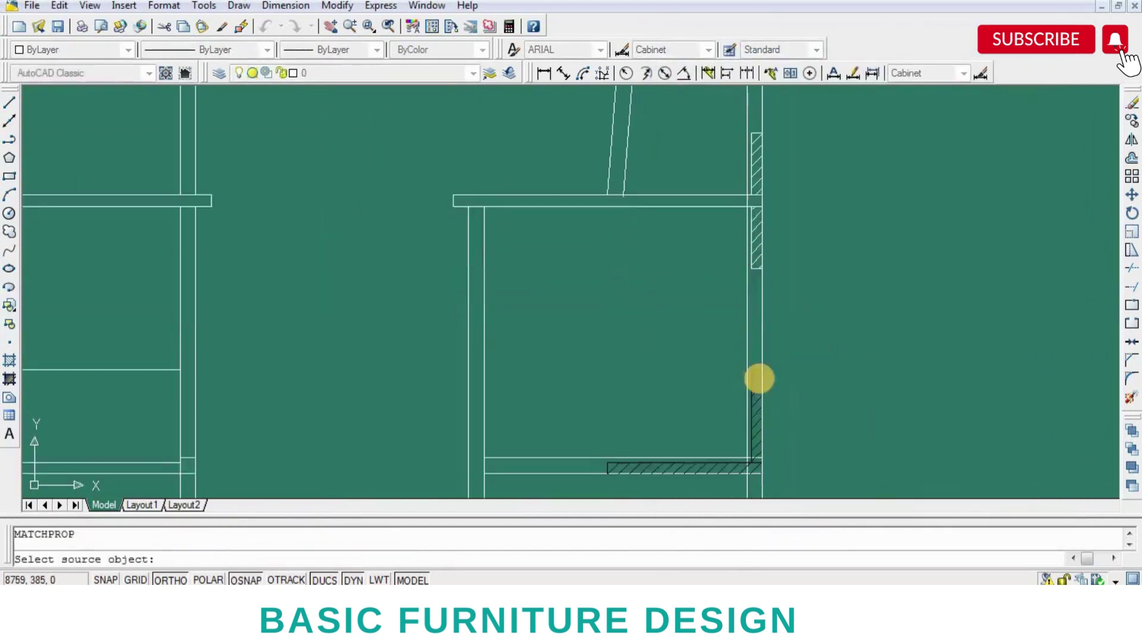
- Match the new hatch to the existing ANSI31 diagonal hatch on the lower panels
{"action": "scroll", "coordinate": [752, 381], "scroll_direction": "up", "scroll_amount": 2}
{"action": "left_click", "coordinate": [750, 386]}
{"action": "scroll", "coordinate": [724, 424], "scroll_direction": "up", "scroll_amount": 1}
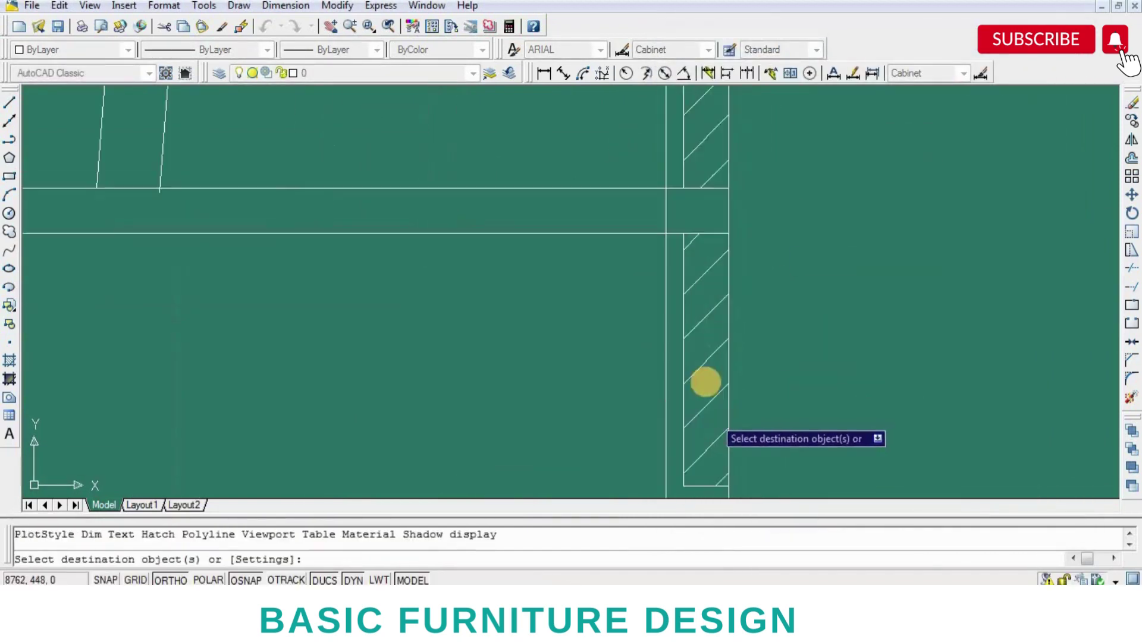
{"action": "left_click", "coordinate": [703, 346]}
{"action": "scroll", "coordinate": [773, 238], "scroll_direction": "down", "scroll_amount": 3}
{"action": "key", "text": "Return"}
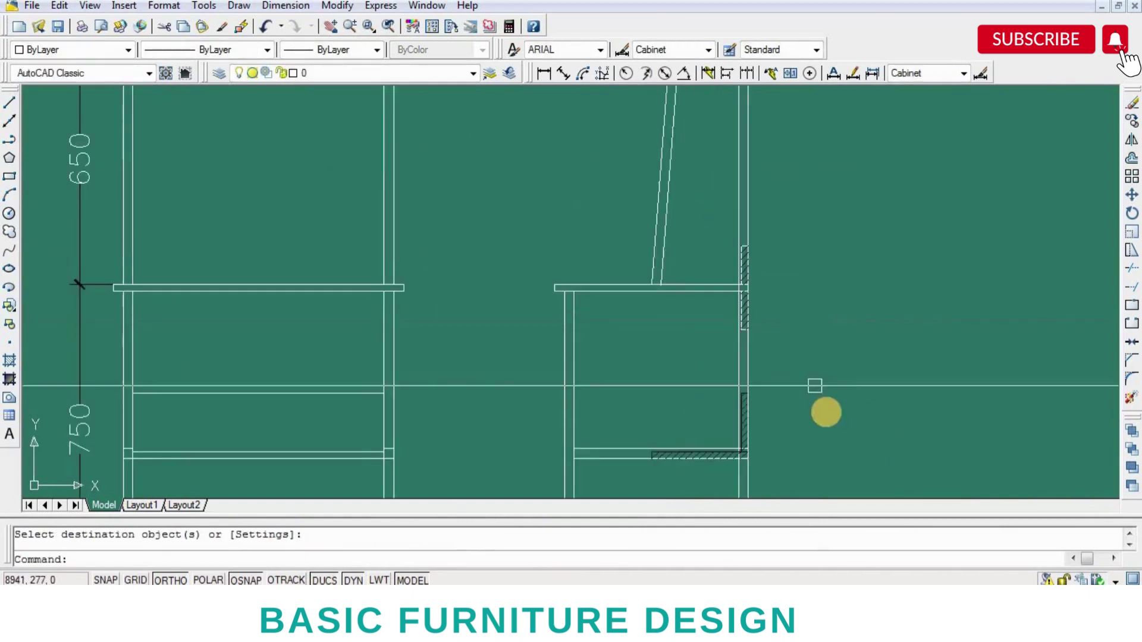
{"action": "scroll", "coordinate": [824, 410], "scroll_direction": "down", "scroll_amount": 2}
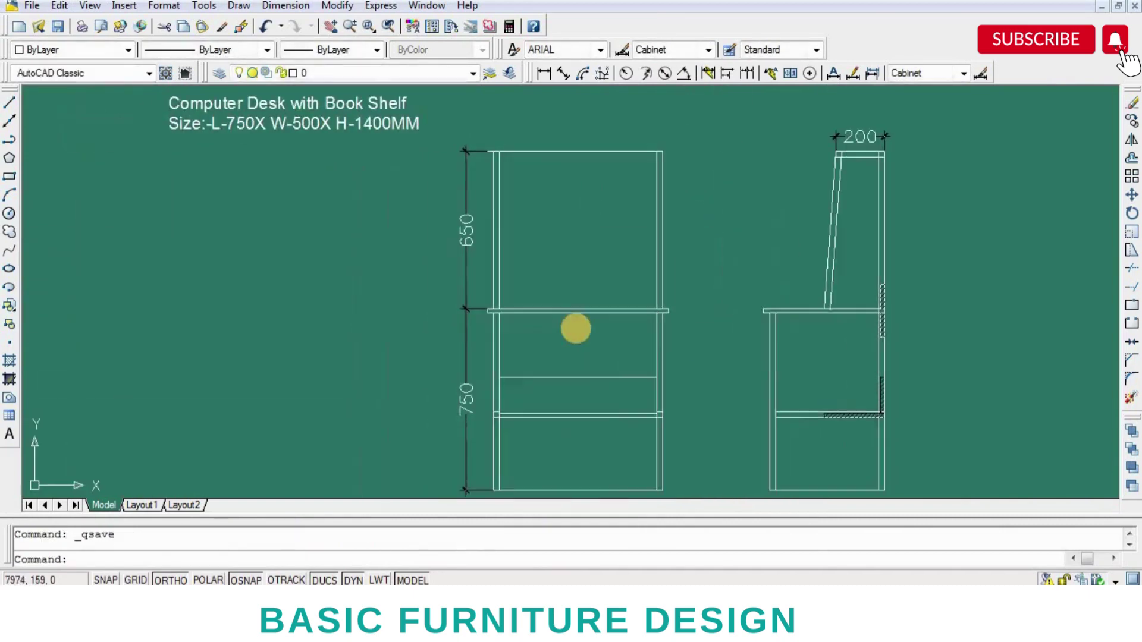
- Offset the desktop line 100 to create the bookshelf's shelf line
{"action": "scroll", "coordinate": [576, 326], "scroll_direction": "up", "scroll_amount": 1}
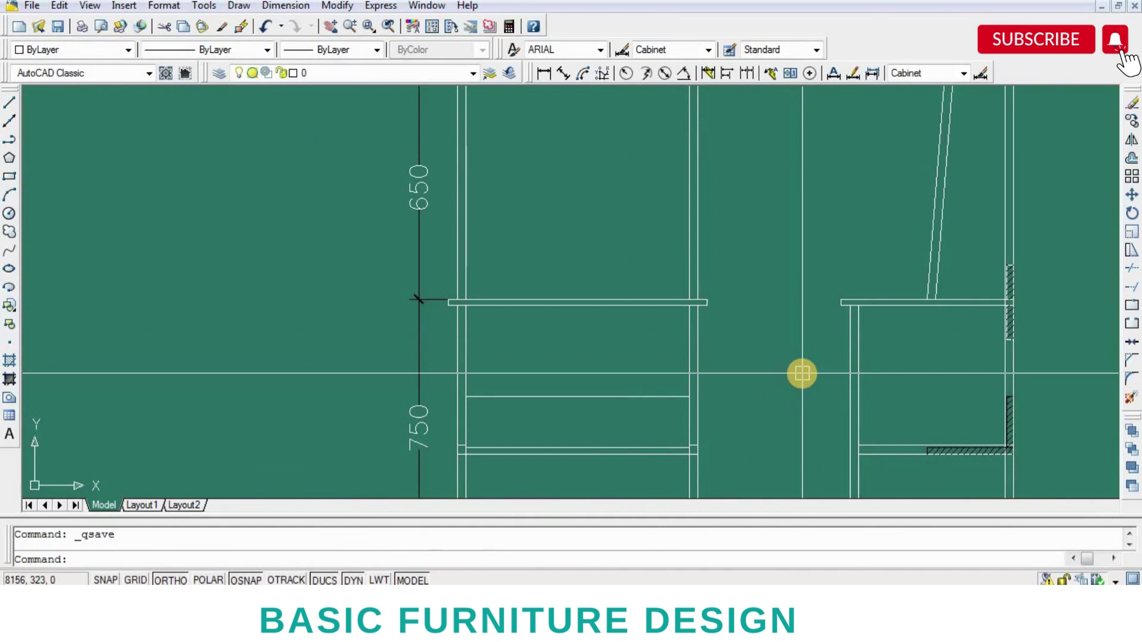
{"action": "type", "text": "o"}
{"action": "key", "text": "Return"}
{"action": "type", "text": "100"}
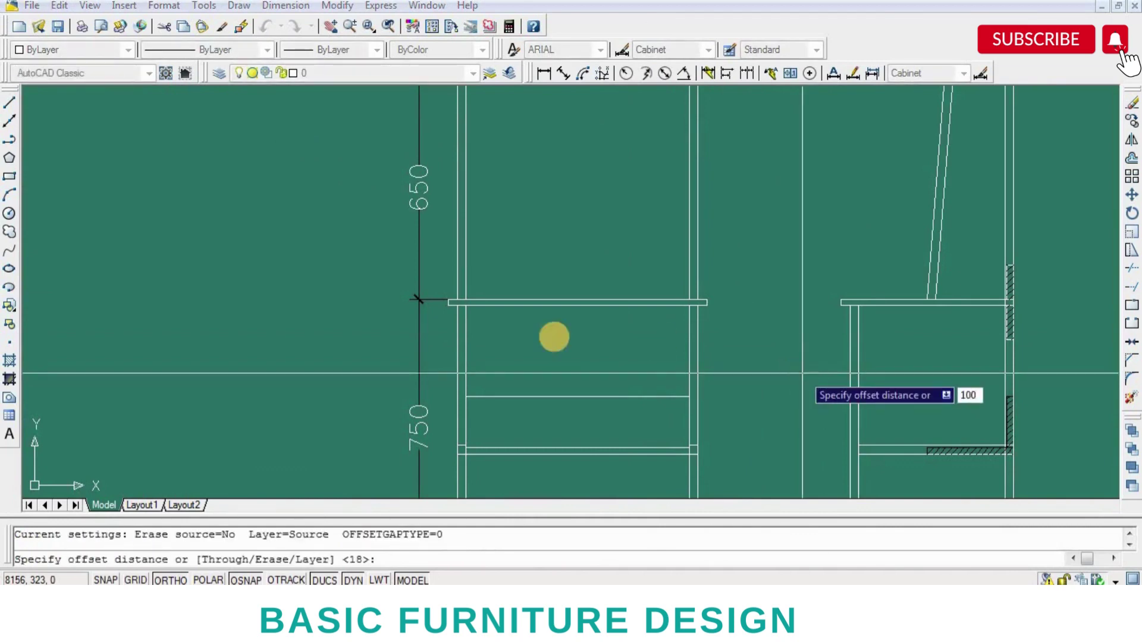
{"action": "key", "text": "Return"}
{"action": "scroll", "coordinate": [553, 337], "scroll_direction": "up", "scroll_amount": 2}
{"action": "left_click", "coordinate": [614, 253]}
{"action": "left_click", "coordinate": [604, 278]}
{"action": "left_click", "coordinate": [612, 237]}
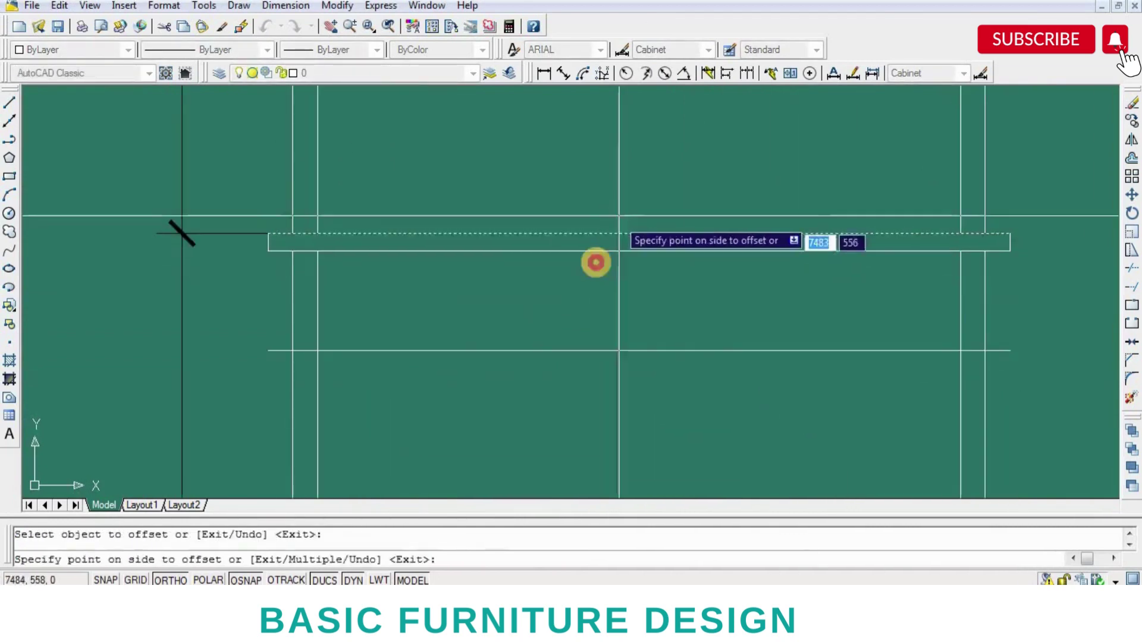
{"action": "left_click", "coordinate": [596, 262]}
{"action": "key", "text": "Return"}
- Trim the new shelf line against the inner side-panel line
{"action": "scroll", "coordinate": [464, 339], "scroll_direction": "down", "scroll_amount": 2}
{"action": "scroll", "coordinate": [517, 347], "scroll_direction": "up", "scroll_amount": 1}
{"action": "scroll", "coordinate": [522, 347], "scroll_direction": "up", "scroll_amount": 1}
{"action": "type", "text": "TR"}
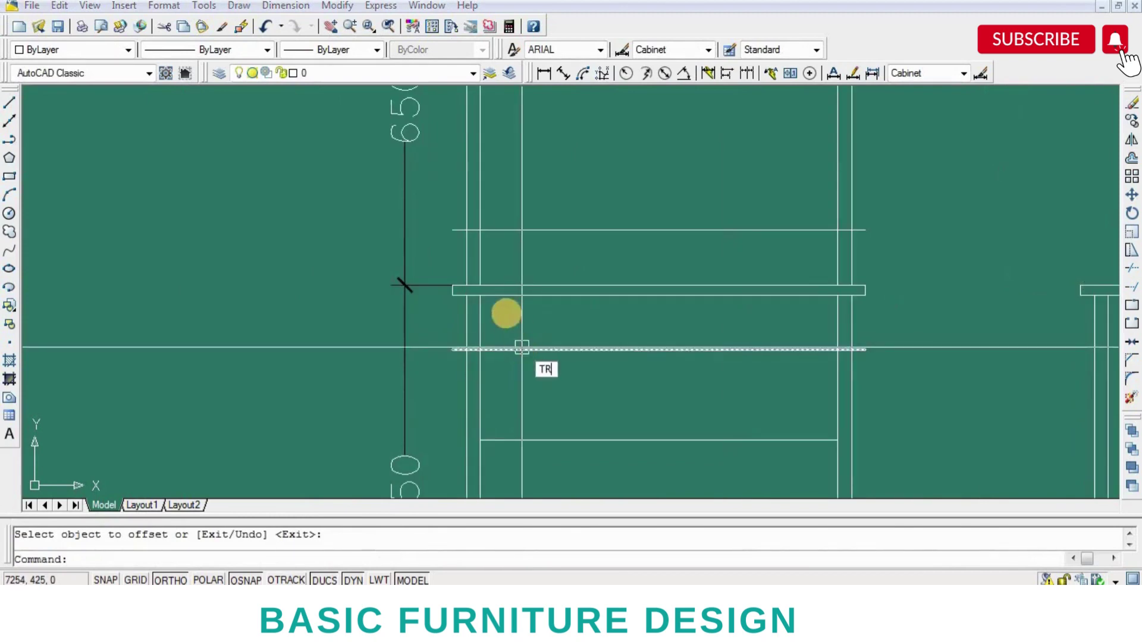
{"action": "key", "text": "Return"}
{"action": "scroll", "coordinate": [483, 337], "scroll_direction": "up", "scroll_amount": 3}
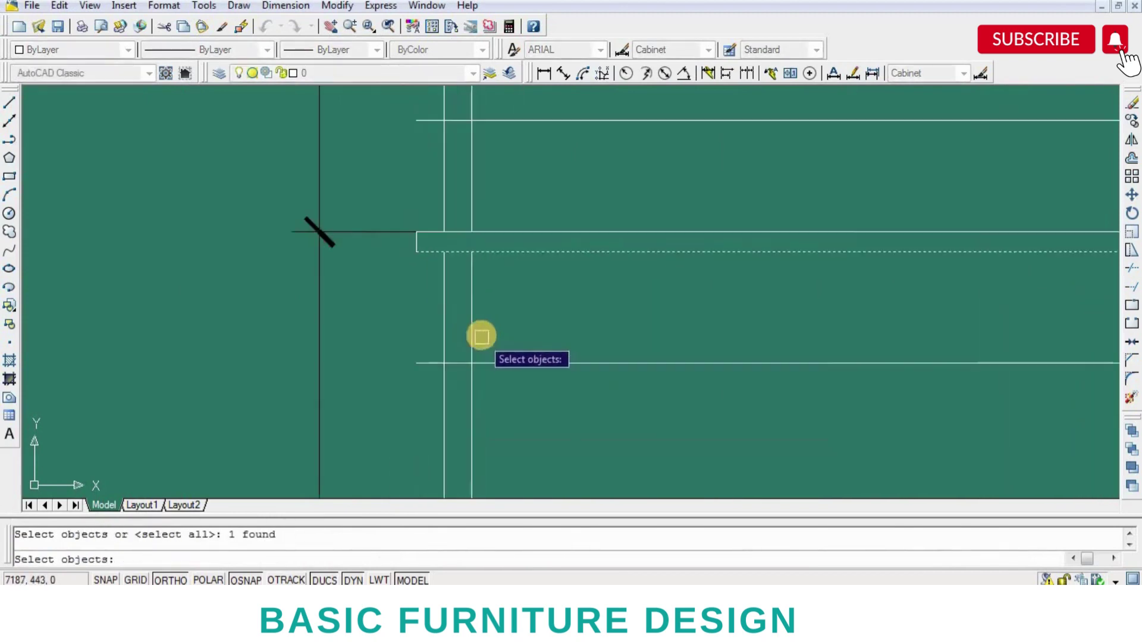
{"action": "key", "text": "Return"}
{"action": "key", "text": "Return"}
{"action": "key", "text": "Return"}
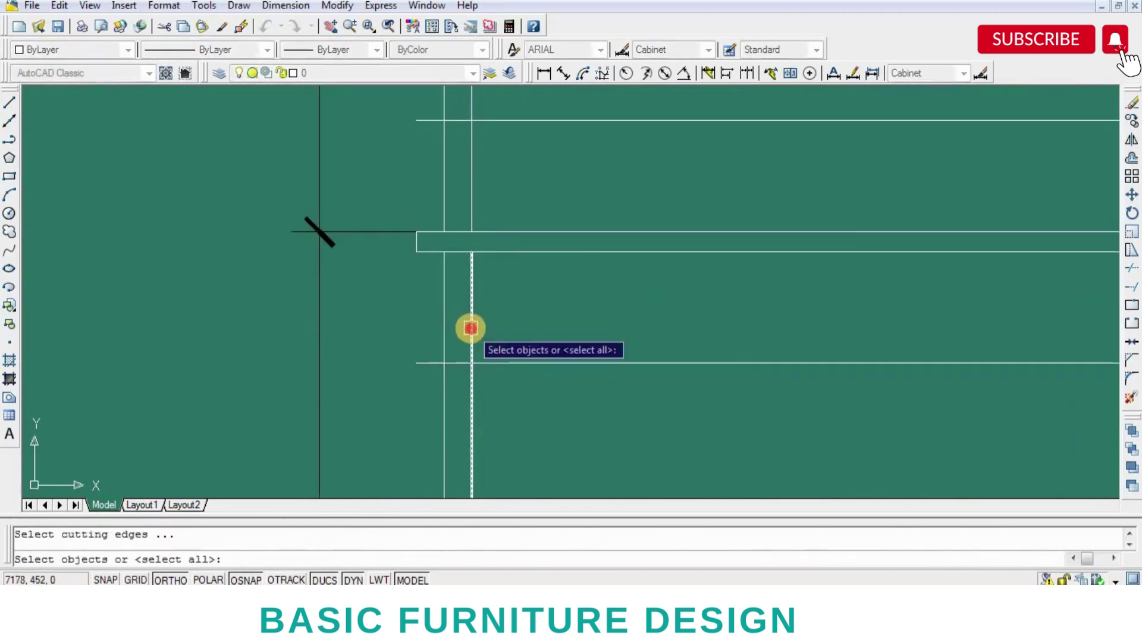
{"action": "left_click", "coordinate": [471, 327]}
{"action": "key", "text": "Return"}
{"action": "scroll", "coordinate": [458, 364], "scroll_direction": "down", "scroll_amount": 5}
{"action": "scroll", "coordinate": [510, 387], "scroll_direction": "up", "scroll_amount": 4}
- Cut the shelf line's end back to the side panel and save the drawing
{"action": "key", "text": "Return"}
{"action": "key", "text": "Return"}
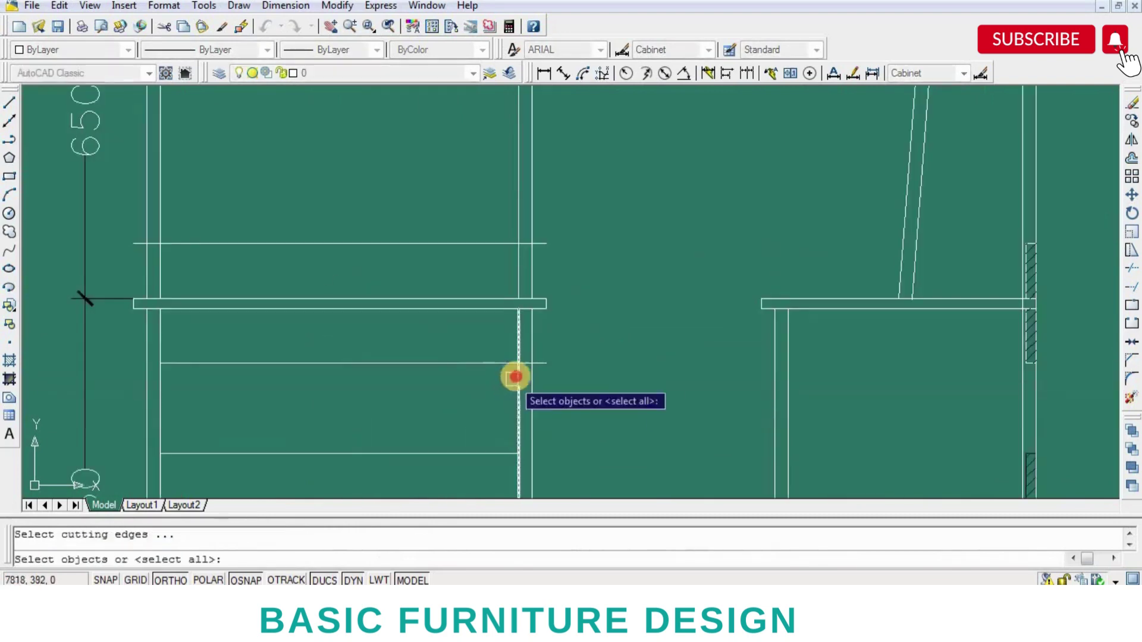
{"action": "key", "text": "Return"}
{"action": "left_click", "coordinate": [526, 362]}
{"action": "key", "text": "Return"}
{"action": "key", "text": "Return"}
{"action": "key", "text": "Return"}
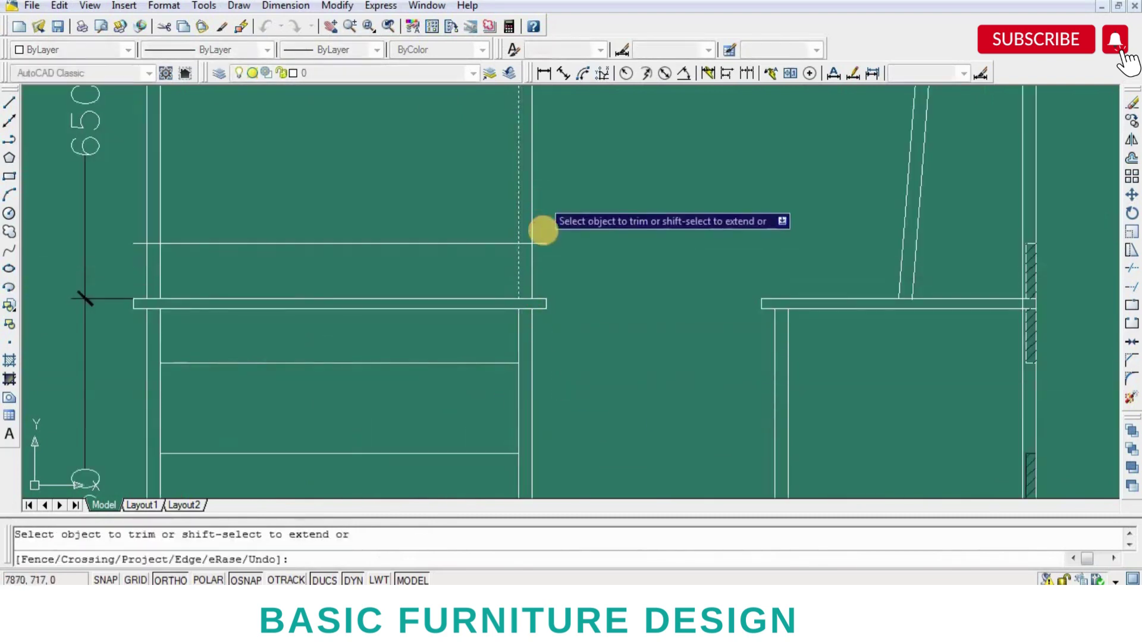
{"action": "left_click", "coordinate": [541, 241]}
{"action": "key", "text": "Return"}
{"action": "scroll", "coordinate": [586, 285], "scroll_direction": "up", "scroll_amount": 2}
{"action": "scroll", "coordinate": [543, 288], "scroll_direction": "up", "scroll_amount": 3}
{"action": "key", "text": "Return"}
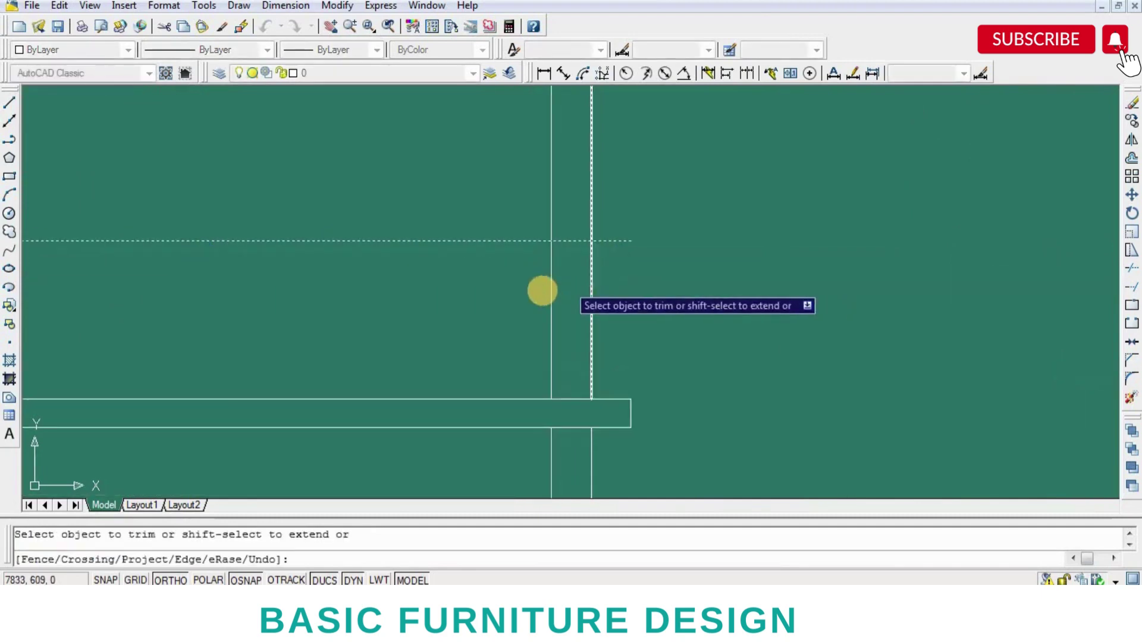
{"action": "key", "text": "ctrl+s"}
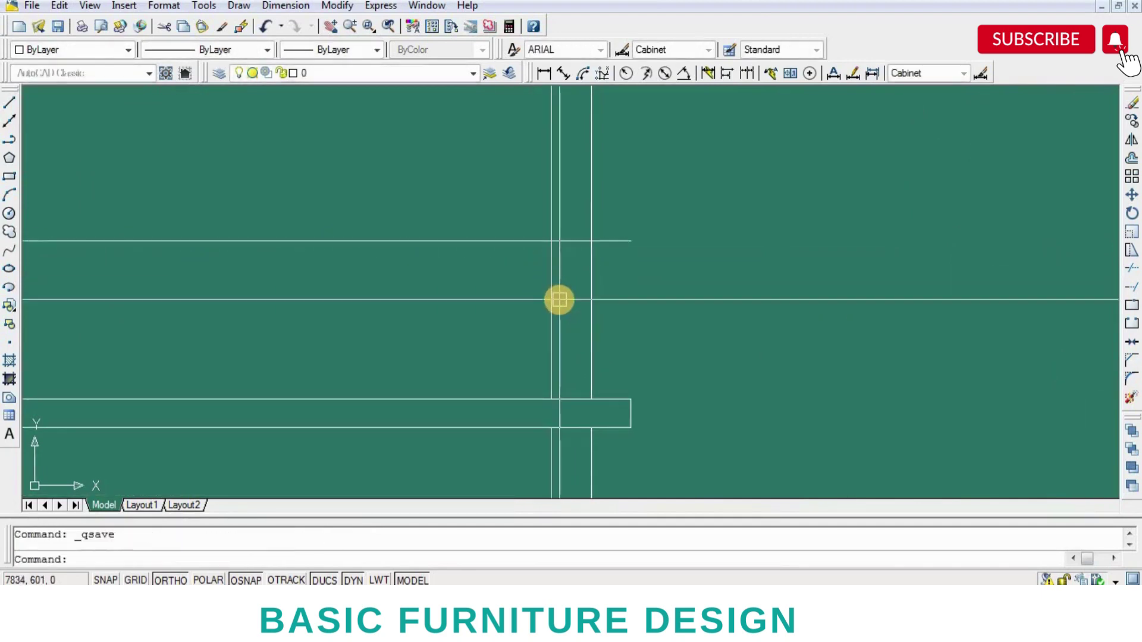
- Trim the remaining extra segment of the shelf line, using all lines as cutting edges
{"action": "type", "text": "tr"}
{"action": "key", "text": "Return"}
{"action": "key", "text": "Return"}
{"action": "left_click", "coordinate": [359, 299]}
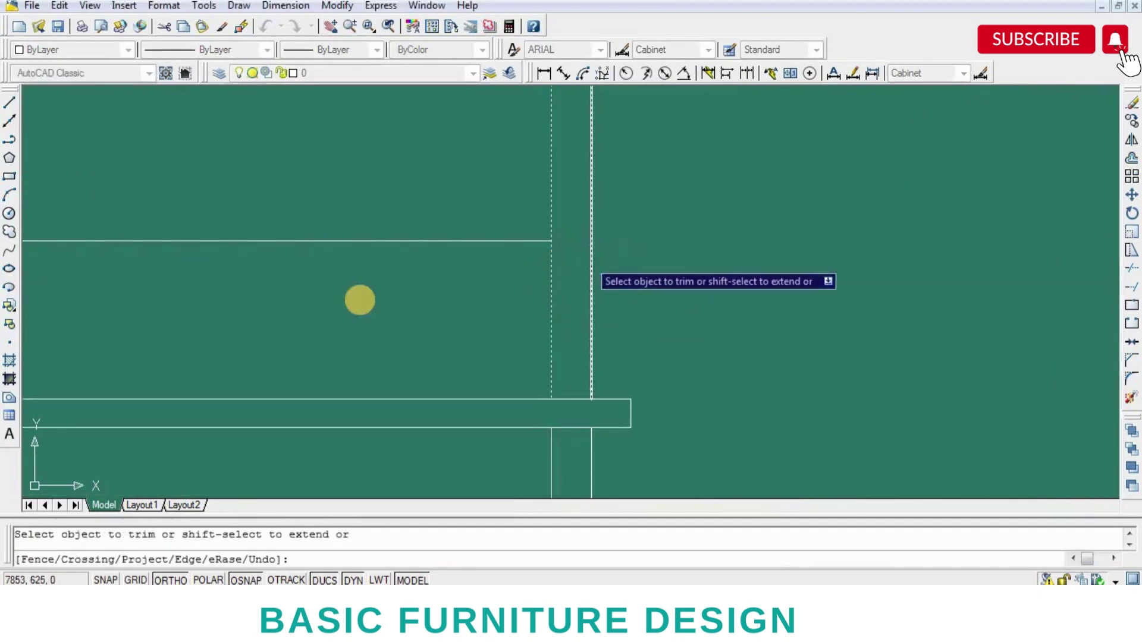
{"action": "scroll", "coordinate": [472, 358], "scroll_direction": "down", "scroll_amount": 3}
{"action": "key", "text": "Return"}
{"action": "scroll", "coordinate": [472, 358], "scroll_direction": "up", "scroll_amount": 5}
{"action": "key", "text": "Return"}
{"action": "key", "text": "Return"}
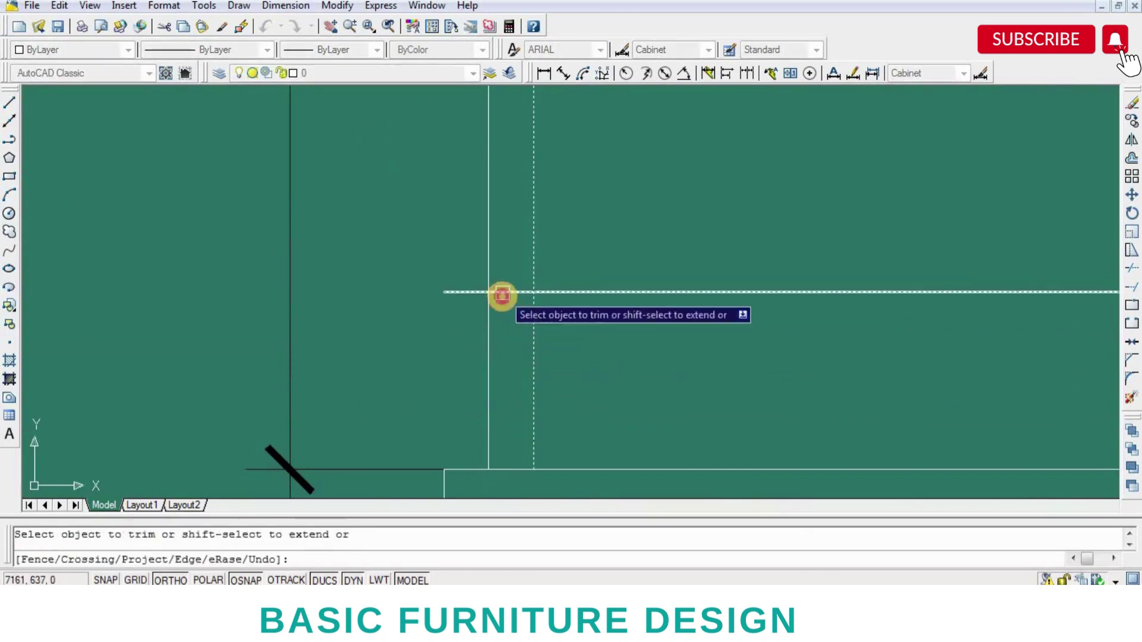
{"action": "scroll", "coordinate": [502, 298], "scroll_direction": "down", "scroll_amount": 6}
{"action": "key", "text": "Return"}
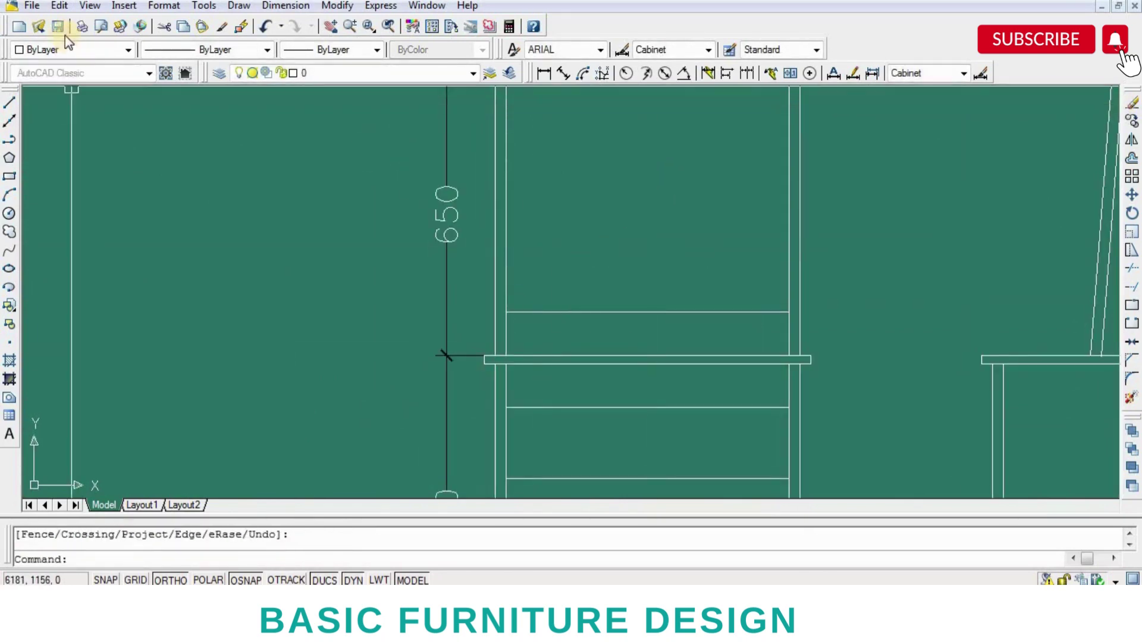
- Save the drawing and trim the front elevation's top-left corner
{"action": "key", "text": "ctrl+s"}
{"action": "scroll", "coordinate": [519, 328], "scroll_direction": "down", "scroll_amount": 3}
{"action": "scroll", "coordinate": [609, 333], "scroll_direction": "up", "scroll_amount": 2}
{"action": "scroll", "coordinate": [600, 356], "scroll_direction": "up", "scroll_amount": 3}
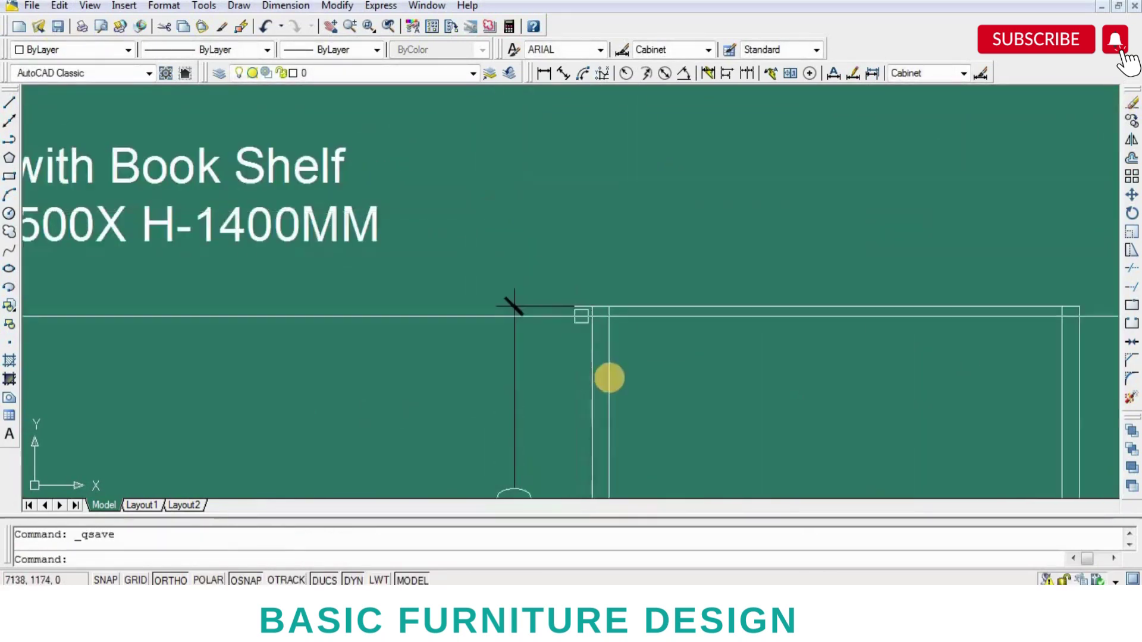
{"action": "scroll", "coordinate": [593, 366], "scroll_direction": "up", "scroll_amount": 3}
{"action": "type", "text": "tr"}
{"action": "key", "text": "Return"}
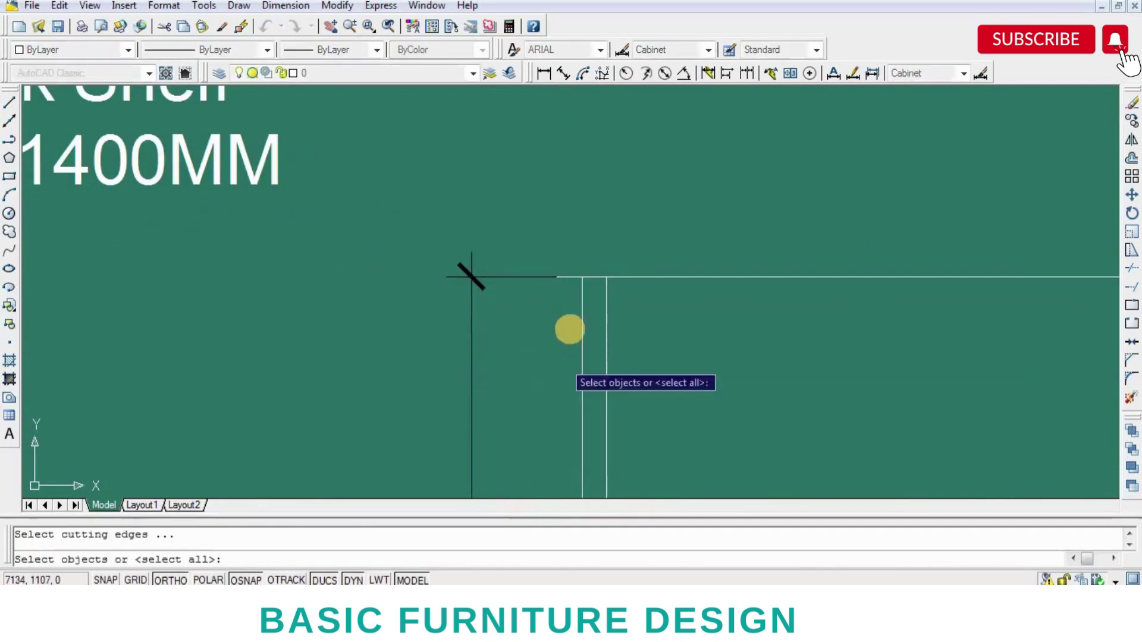
{"action": "right_click", "coordinate": [582, 323]}
{"action": "scroll", "coordinate": [558, 333], "scroll_direction": "down", "scroll_amount": 3}
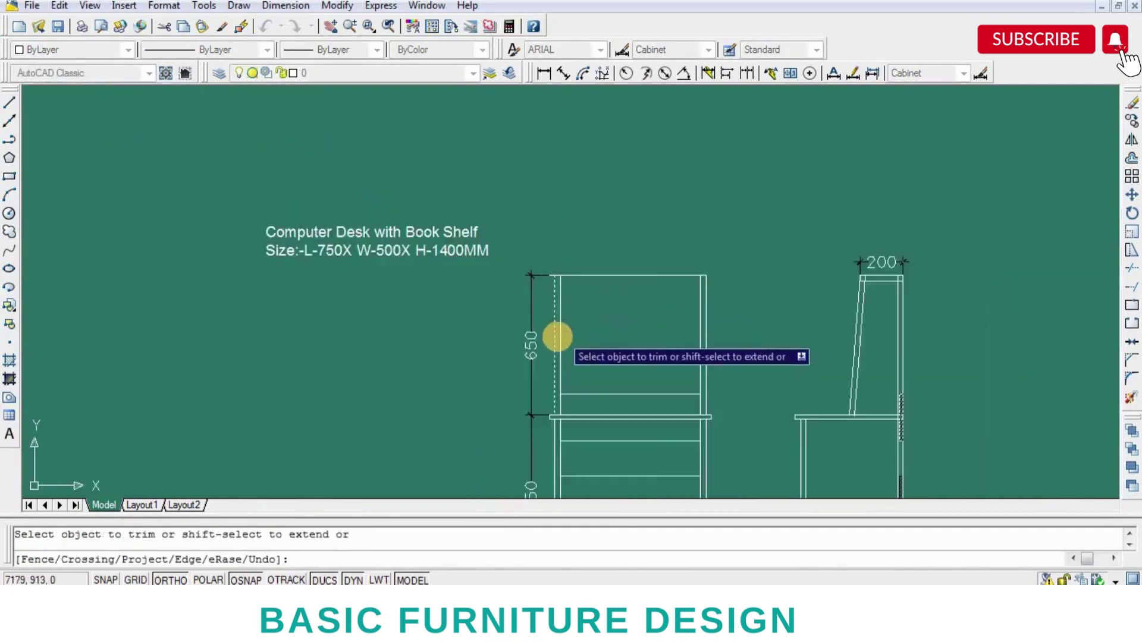
{"action": "scroll", "coordinate": [539, 348], "scroll_direction": "up", "scroll_amount": 2}
{"action": "key", "text": "Return"}
- Move the 650 and 750 height dimensions further left of the desk outline
{"action": "type", "text": "m"}
{"action": "key", "text": "Return"}
{"action": "scroll", "coordinate": [518, 381], "scroll_direction": "down", "scroll_amount": 3}
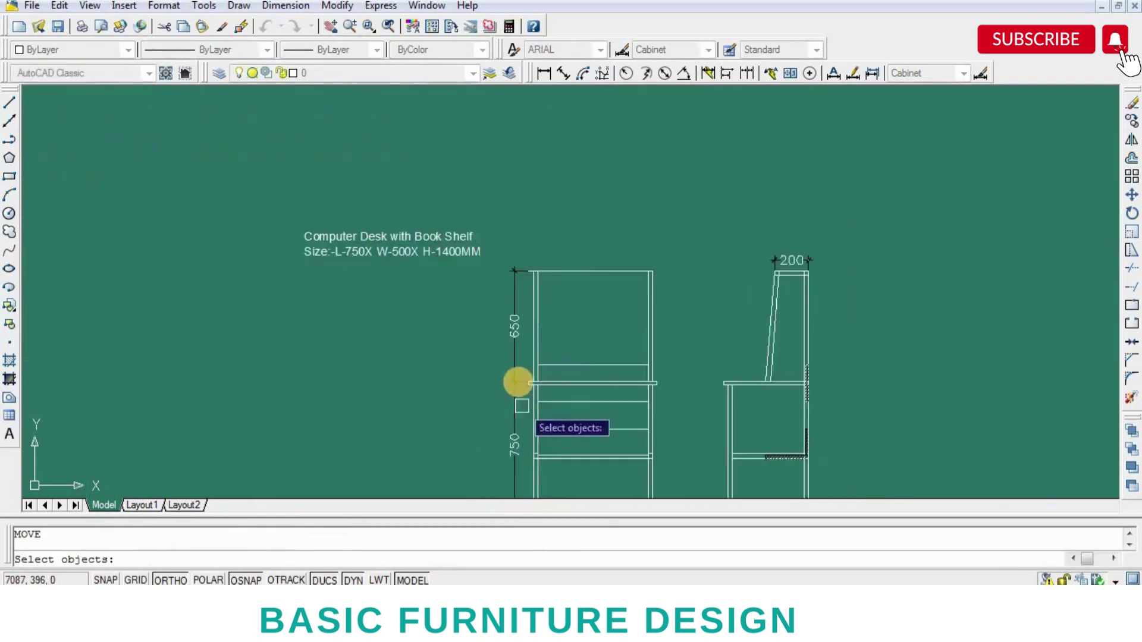
{"action": "scroll", "coordinate": [516, 335], "scroll_direction": "up", "scroll_amount": 2}
{"action": "left_click", "coordinate": [501, 334]}
{"action": "key", "text": "Return"}
{"action": "left_click", "coordinate": [501, 270]}
{"action": "left_click", "coordinate": [465, 270]}
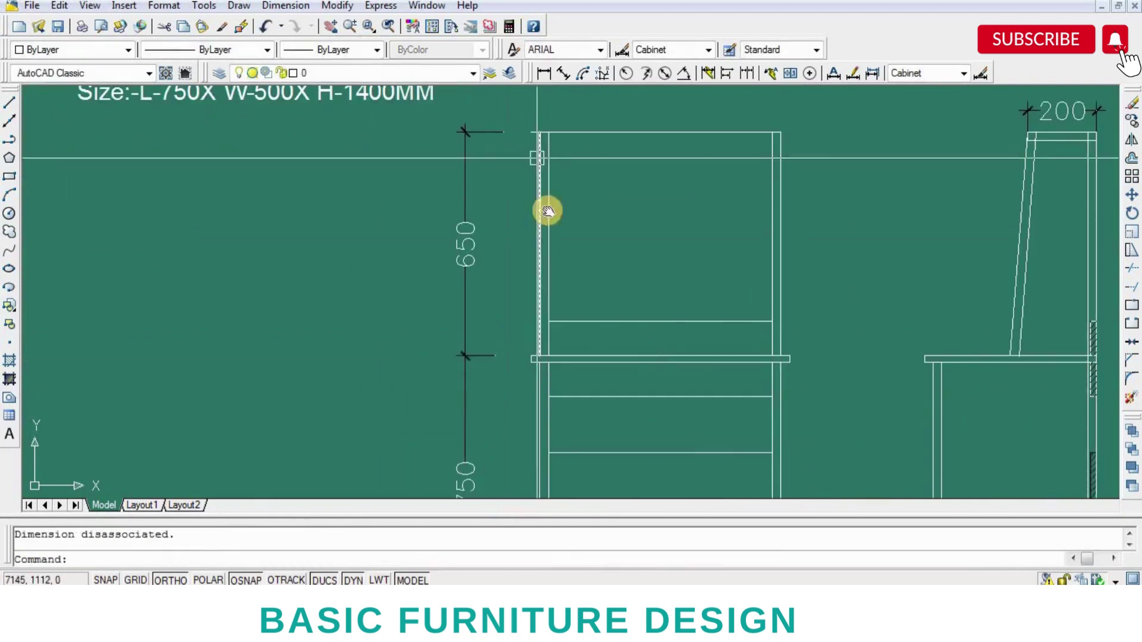
- Pan to bring the drawing title into view and finish the trim
{"action": "middle_click_drag", "start_coordinate": [543, 212], "coordinate": [547, 283]}
{"action": "key", "text": "Return"}
{"action": "key", "text": "Return"}
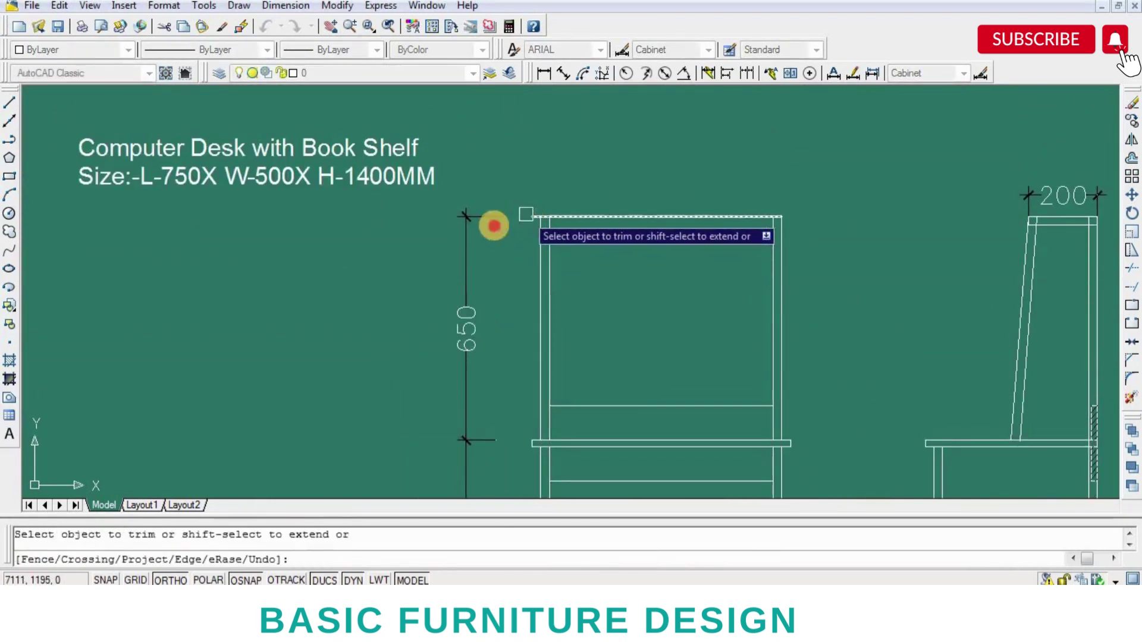
{"action": "right_click", "coordinate": [493, 226]}
{"action": "scroll", "coordinate": [479, 275], "scroll_direction": "down", "scroll_amount": 2}
{"action": "scroll", "coordinate": [726, 319], "scroll_direction": "up", "scroll_amount": 3}
- Offset the side view's top rail 200 downward
{"action": "scroll", "coordinate": [813, 315], "scroll_direction": "up", "scroll_amount": 1}
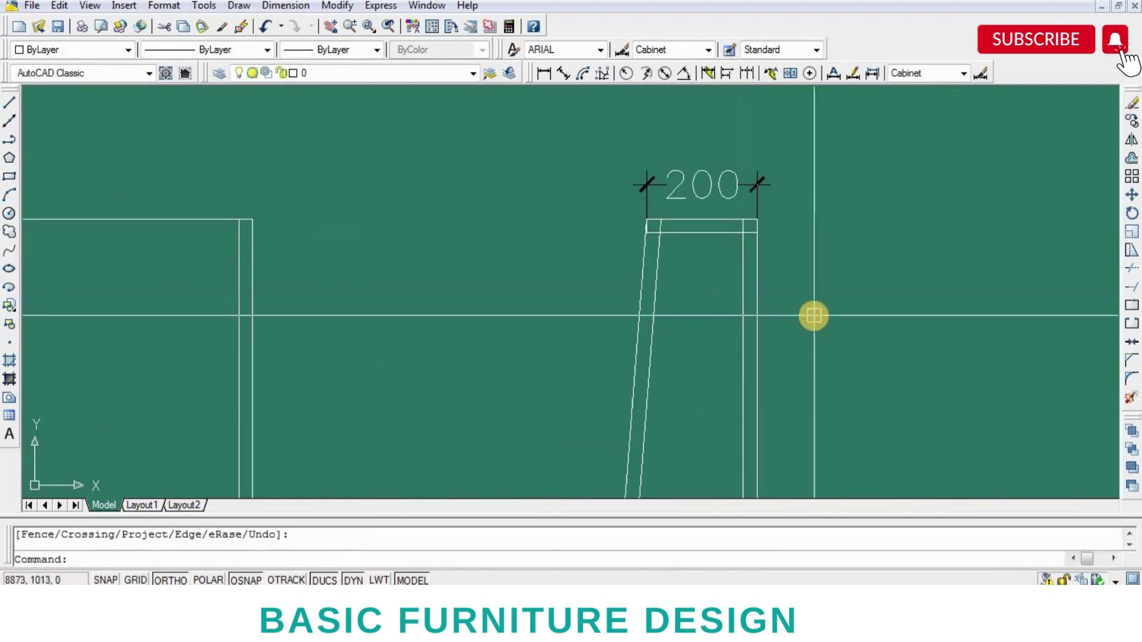
{"action": "type", "text": "o"}
{"action": "key", "text": "Return"}
{"action": "type", "text": "200"}
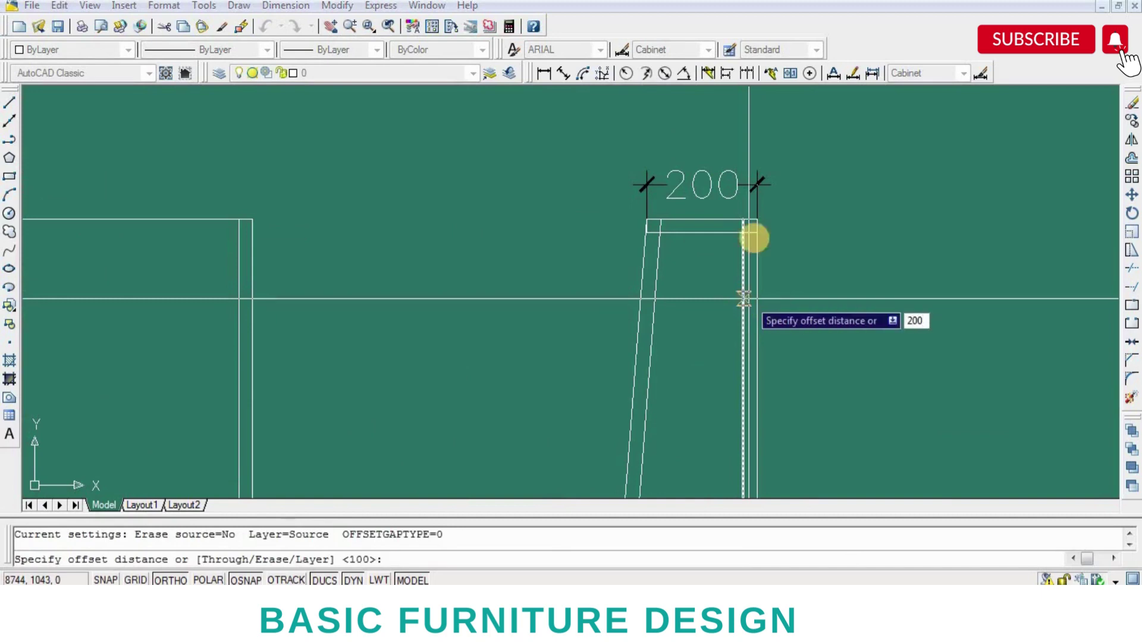
{"action": "key", "text": "Return"}
{"action": "left_click", "coordinate": [708, 220]}
{"action": "left_click", "coordinate": [725, 321]}
{"action": "scroll", "coordinate": [688, 356], "scroll_direction": "down", "scroll_amount": 3}
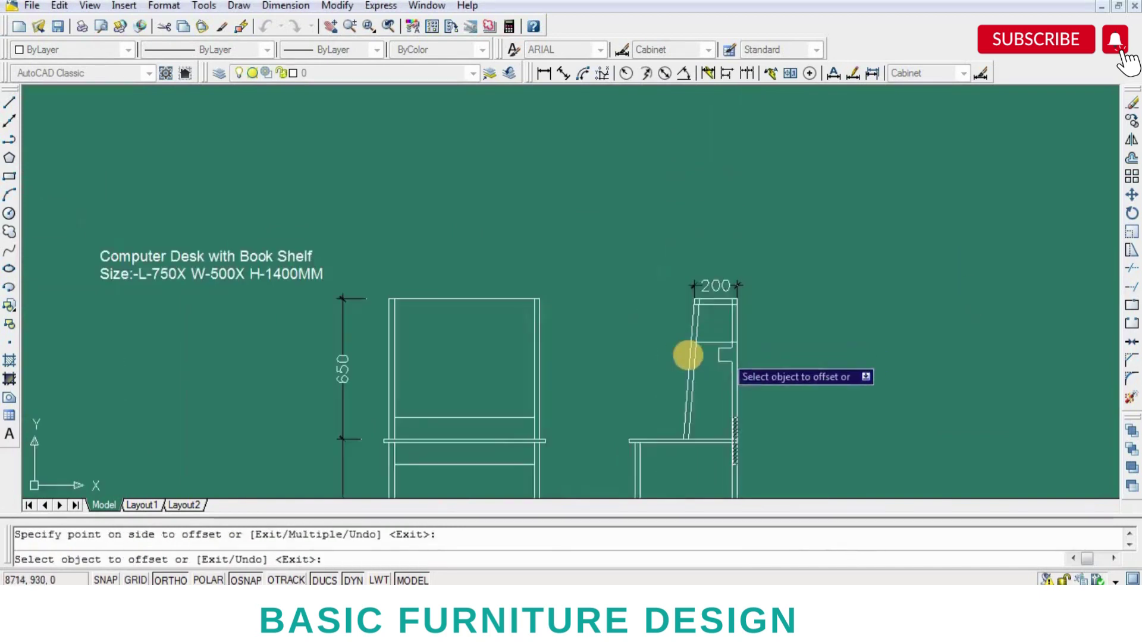
{"action": "scroll", "coordinate": [688, 355], "scroll_direction": "up", "scroll_amount": 5}
{"action": "key", "text": "Return"}
{"action": "scroll", "coordinate": [726, 367], "scroll_direction": "down", "scroll_amount": 1}
{"action": "scroll", "coordinate": [724, 340], "scroll_direction": "up", "scroll_amount": 2}
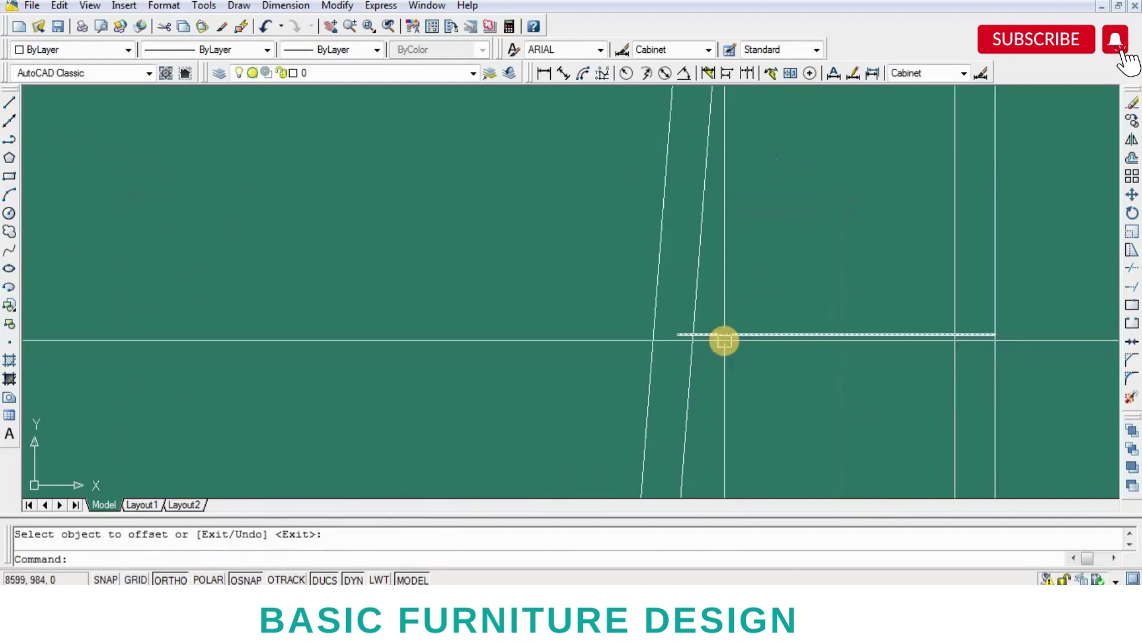
- Grip-stretch the new horizontal line's end to the correct length
{"action": "left_click", "coordinate": [710, 337]}
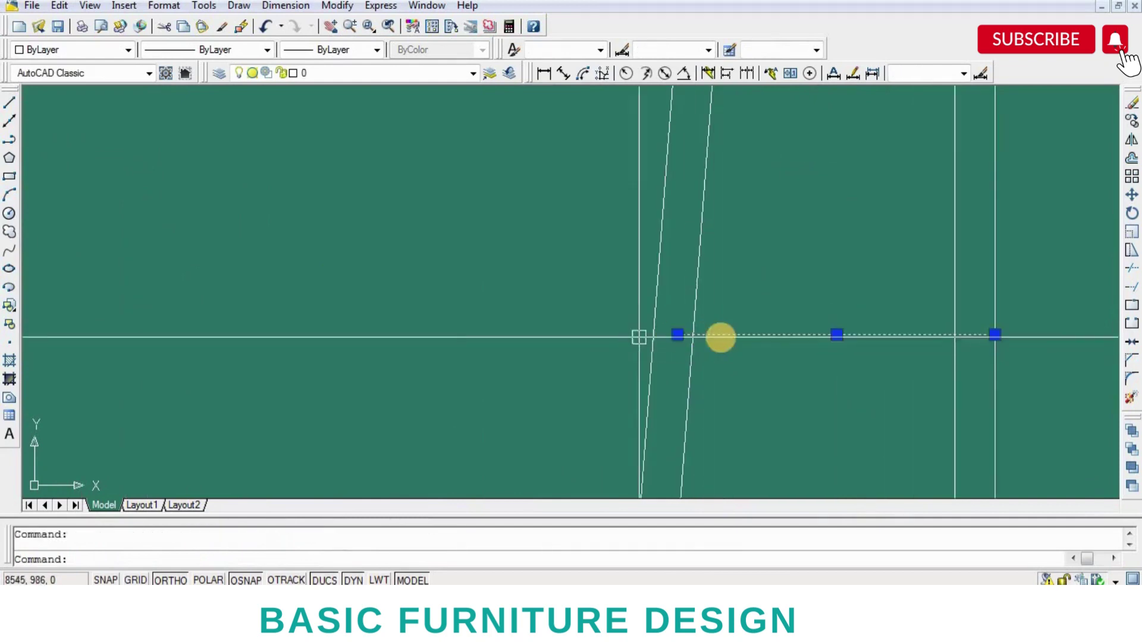
{"action": "scroll", "coordinate": [717, 333], "scroll_direction": "up", "scroll_amount": 3}
{"action": "left_click", "coordinate": [711, 331]}
{"action": "scroll", "coordinate": [660, 348], "scroll_direction": "up", "scroll_amount": 3}
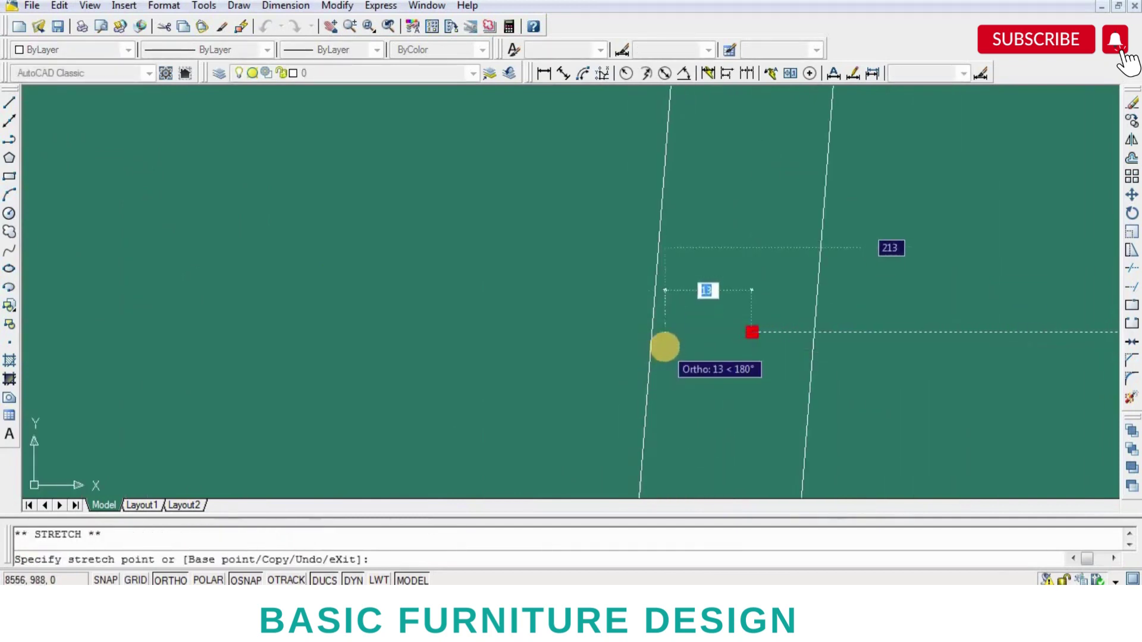
{"action": "left_click", "coordinate": [699, 337]}
- Offset the line 200 again to position the shelf within the upper frame
{"action": "key", "text": "o"}
{"action": "key", "text": "Return"}
{"action": "key", "text": "Return"}
{"action": "left_click", "coordinate": [658, 356]}
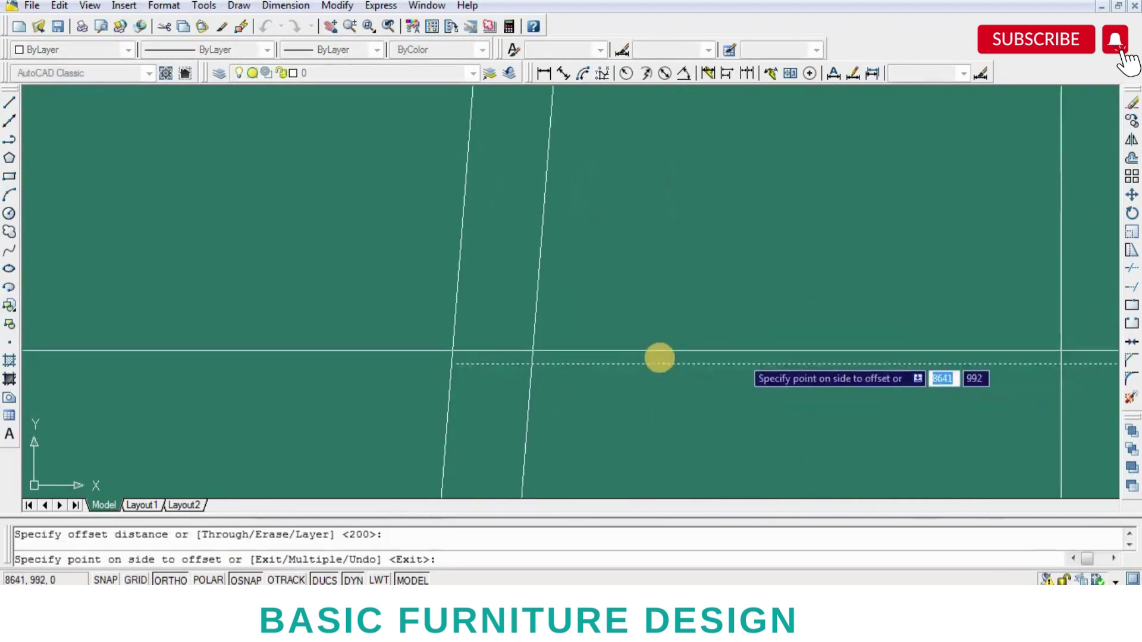
{"action": "left_click", "coordinate": [687, 345]}
{"action": "scroll", "coordinate": [688, 344], "scroll_direction": "up", "scroll_amount": 2}
{"action": "scroll", "coordinate": [696, 273], "scroll_direction": "down", "scroll_amount": 1}
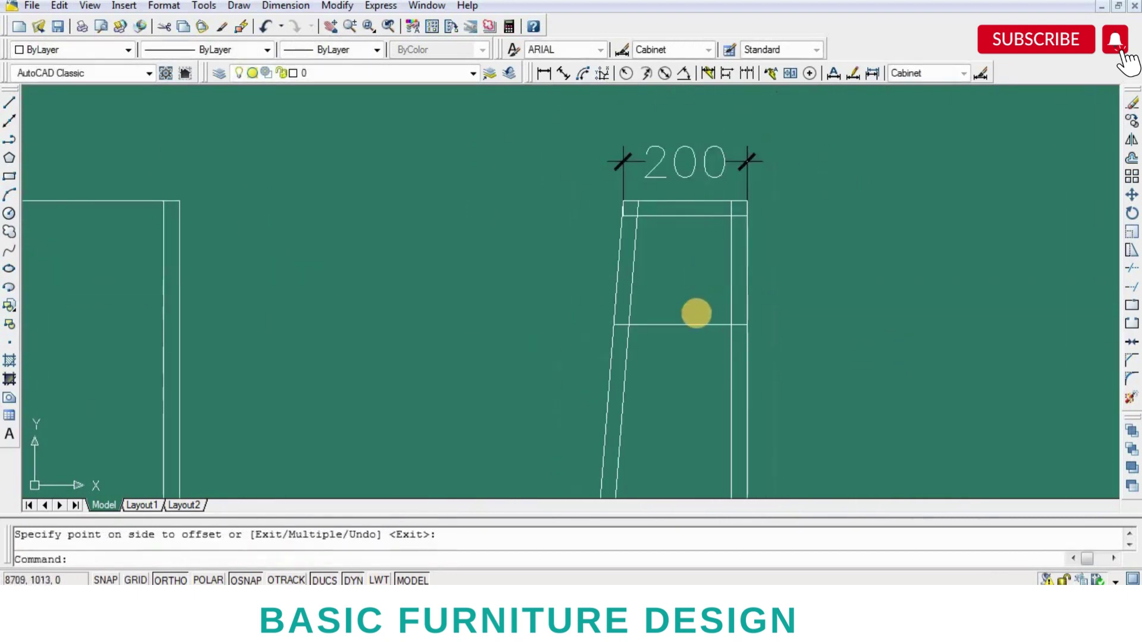
{"action": "left_click", "coordinate": [731, 299]}
- Offset the shelf line 18 to give the shelf its thickness
{"action": "key", "text": "Return"}
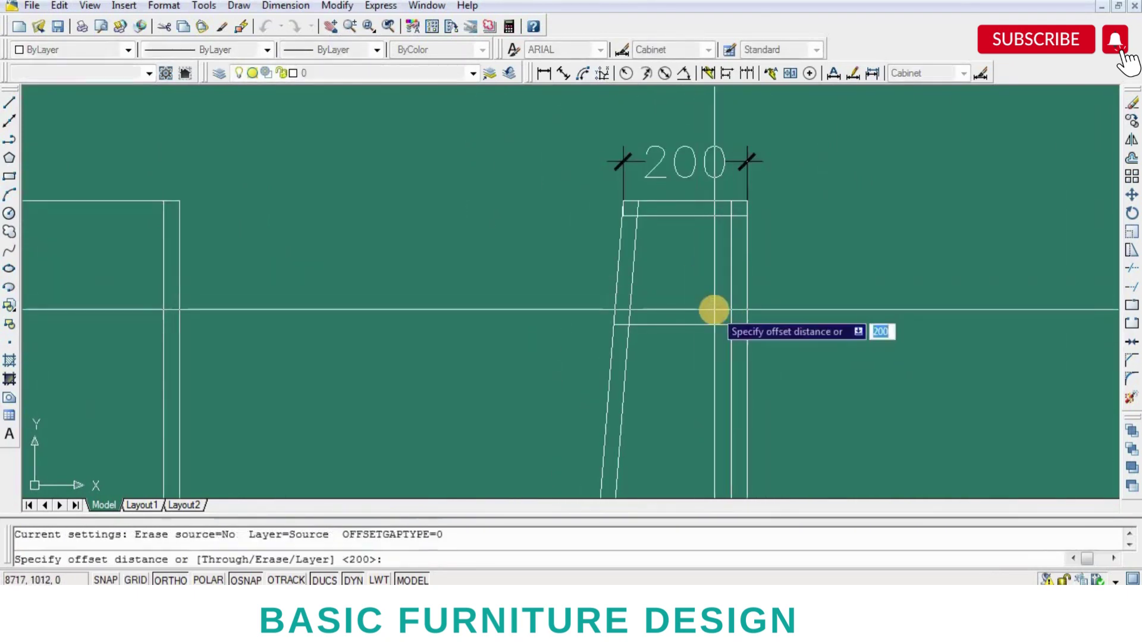
{"action": "type", "text": "8"}
{"action": "key", "text": "Return"}
{"action": "left_click", "coordinate": [678, 325]}
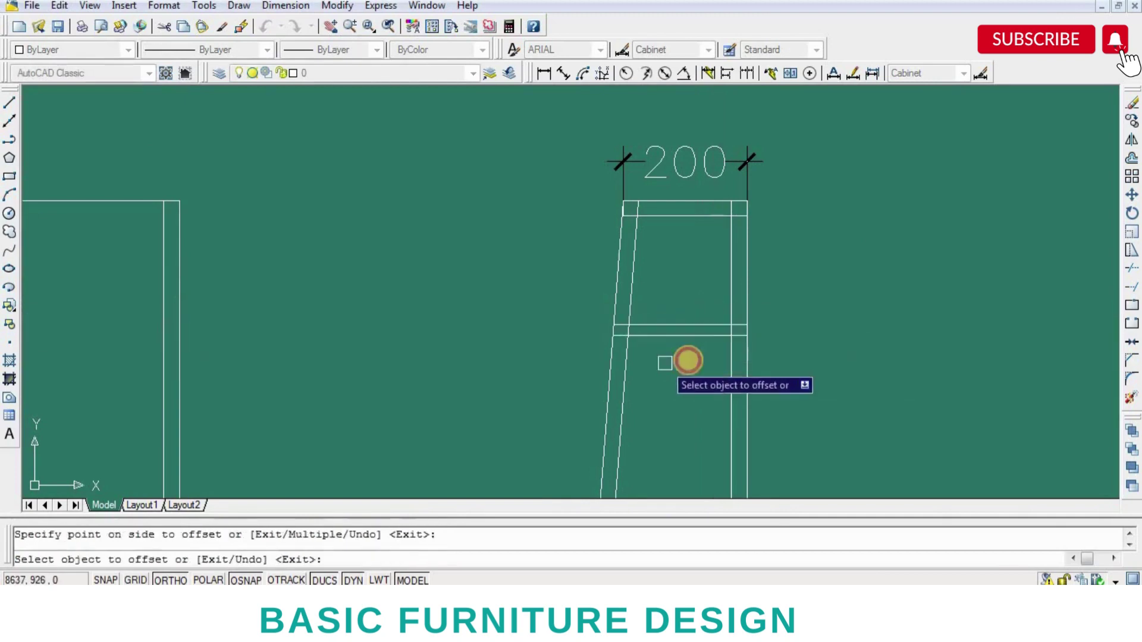
{"action": "left_click", "coordinate": [688, 362]}
{"action": "key", "text": "Return"}
{"action": "scroll", "coordinate": [696, 360], "scroll_direction": "down", "scroll_amount": 2}
{"action": "scroll", "coordinate": [696, 360], "scroll_direction": "down", "scroll_amount": 2}
{"action": "type", "text": "EX"}
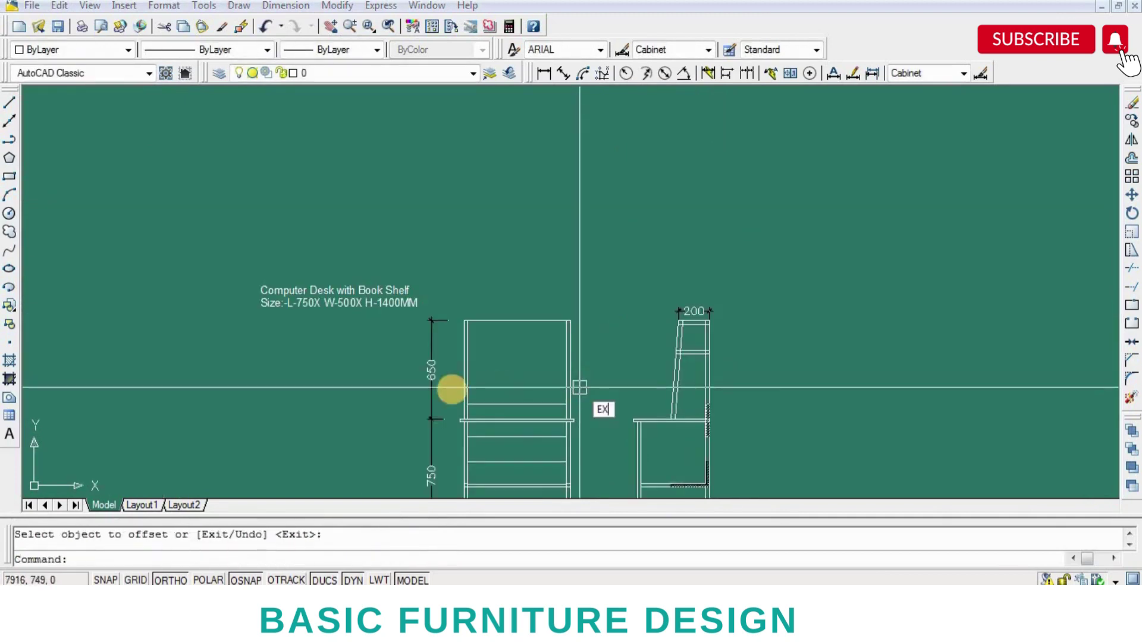
- Extend the shelf lines across into the front elevation
{"action": "key", "text": "Return"}
{"action": "scroll", "coordinate": [455, 389], "scroll_direction": "up", "scroll_amount": 4}
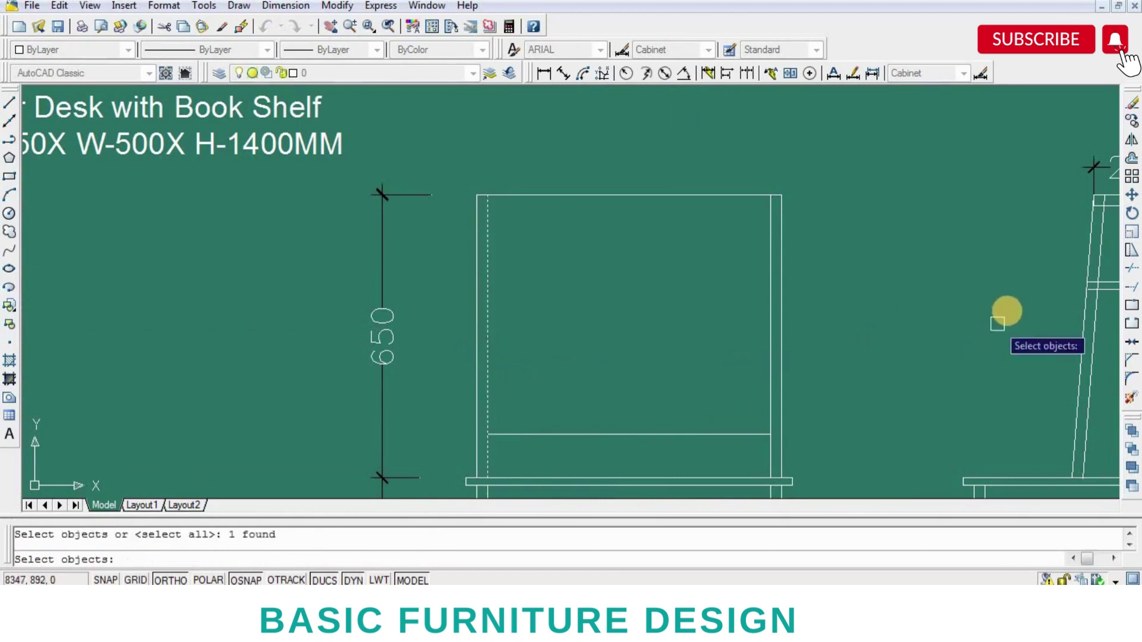
{"action": "key", "text": "Return"}
{"action": "middle_click_drag", "start_coordinate": [1096, 293], "coordinate": [953, 287]}
{"action": "left_click", "coordinate": [951, 283]}
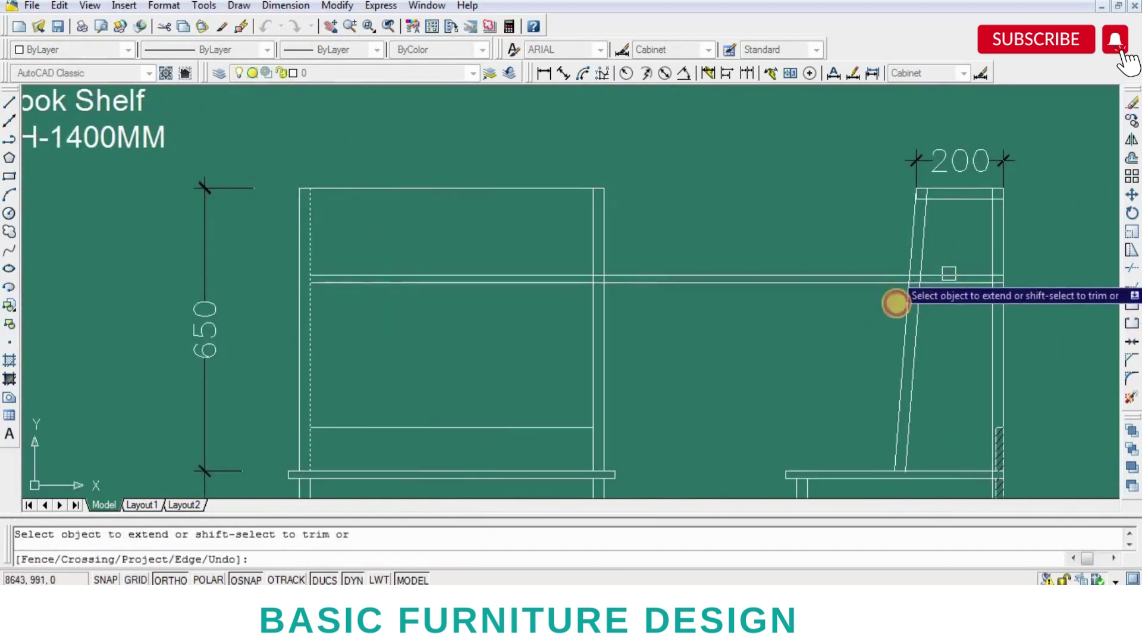
{"action": "key", "text": "Return"}
- Trim away the shelf segment in the gap between the two elevations
{"action": "type", "text": "r"}
{"action": "key", "text": "Return"}
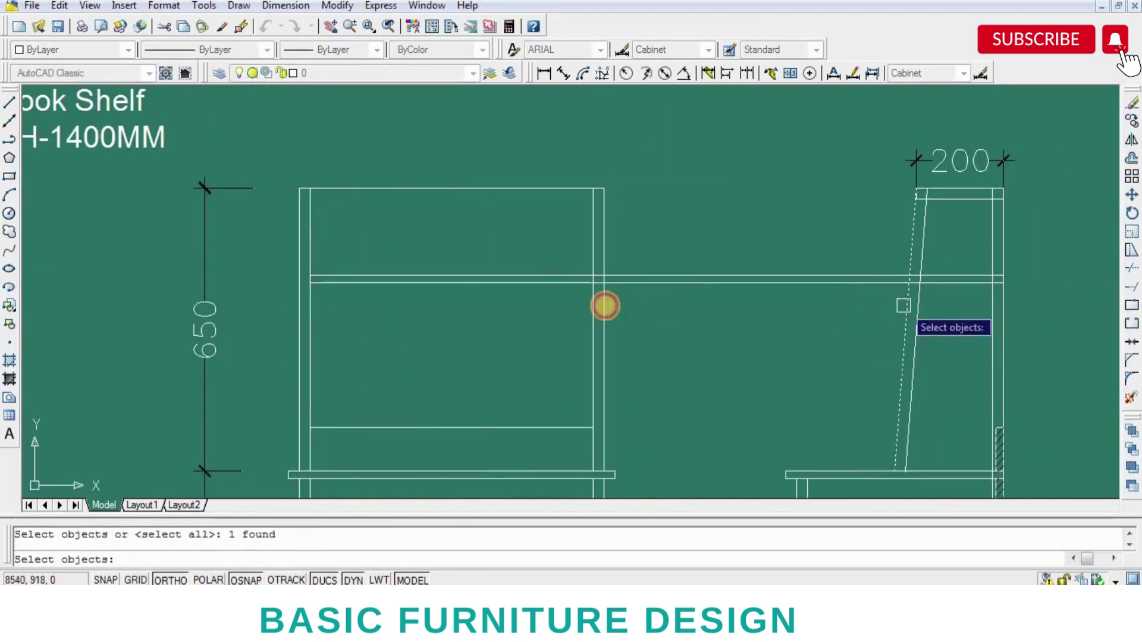
{"action": "key", "text": "Return"}
{"action": "left_click", "coordinate": [703, 278]}
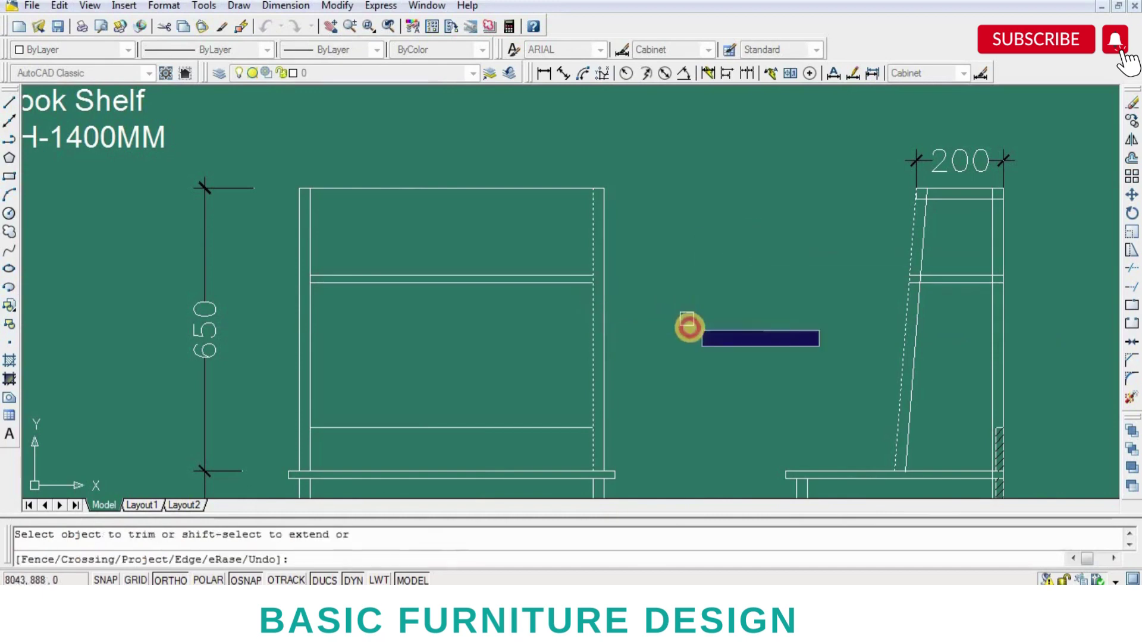
{"action": "key", "text": "Return"}
{"action": "scroll", "coordinate": [969, 296], "scroll_direction": "up", "scroll_amount": 3}
- Offset the side elevation's right edge 18 inward for the back panel
{"action": "middle_click_drag", "start_coordinate": [969, 296], "coordinate": [771, 368]}
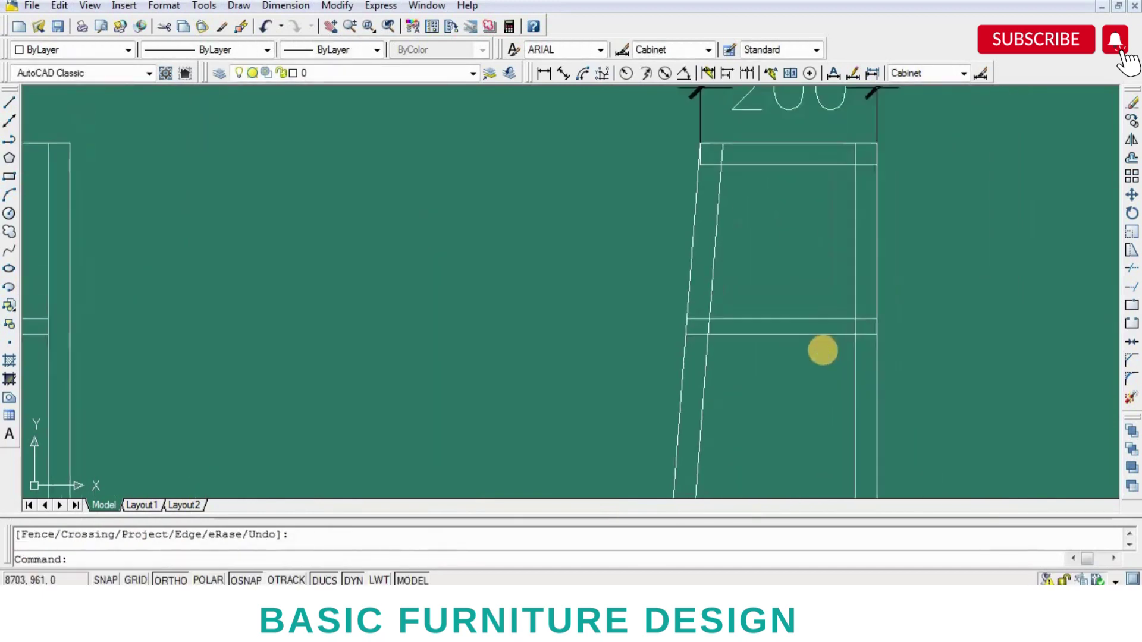
{"action": "type", "text": "o"}
{"action": "key", "text": "Return"}
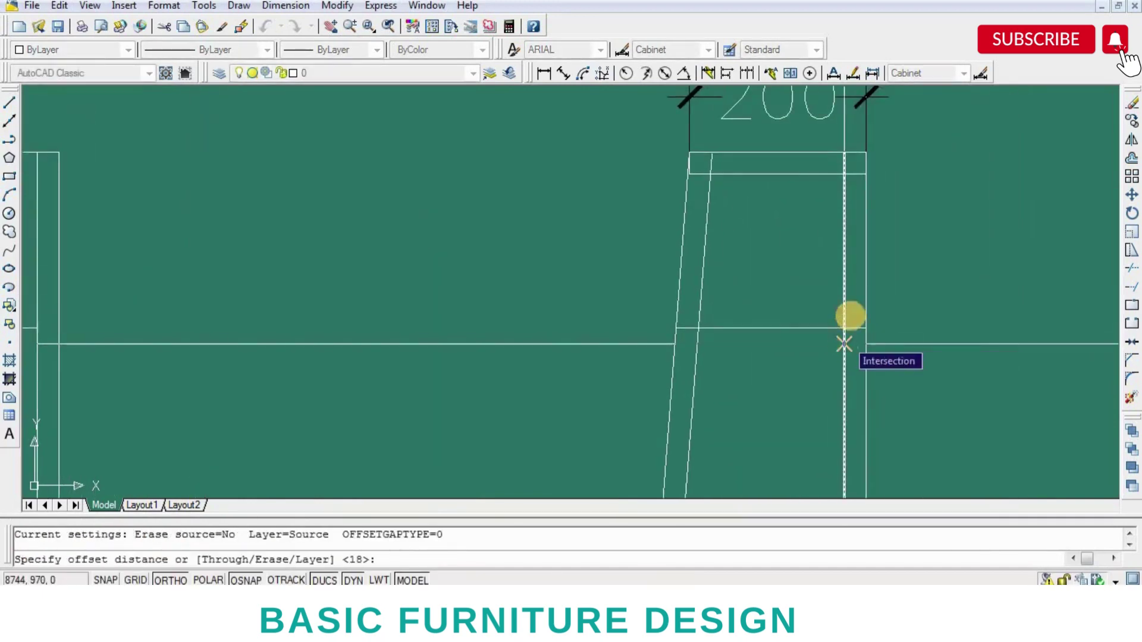
{"action": "key", "text": "Return"}
{"action": "left_click", "coordinate": [860, 267]}
{"action": "left_click", "coordinate": [795, 263]}
{"action": "key", "text": "Return"}
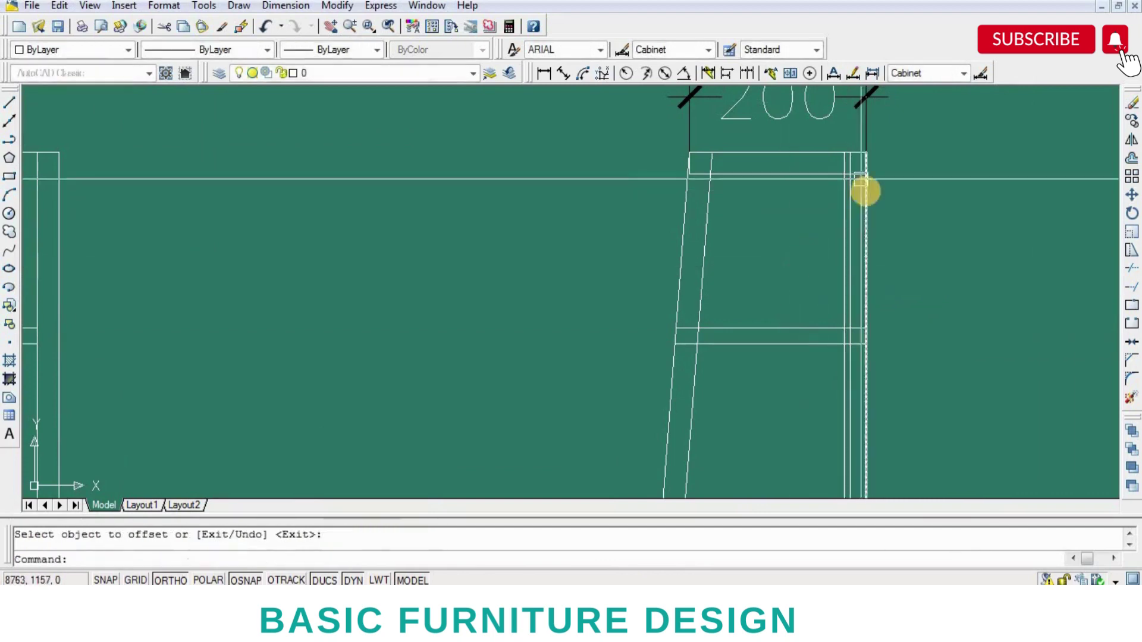
{"action": "scroll", "coordinate": [867, 186], "scroll_direction": "up", "scroll_amount": 3}
{"action": "scroll", "coordinate": [883, 232], "scroll_direction": "down", "scroll_amount": 4}
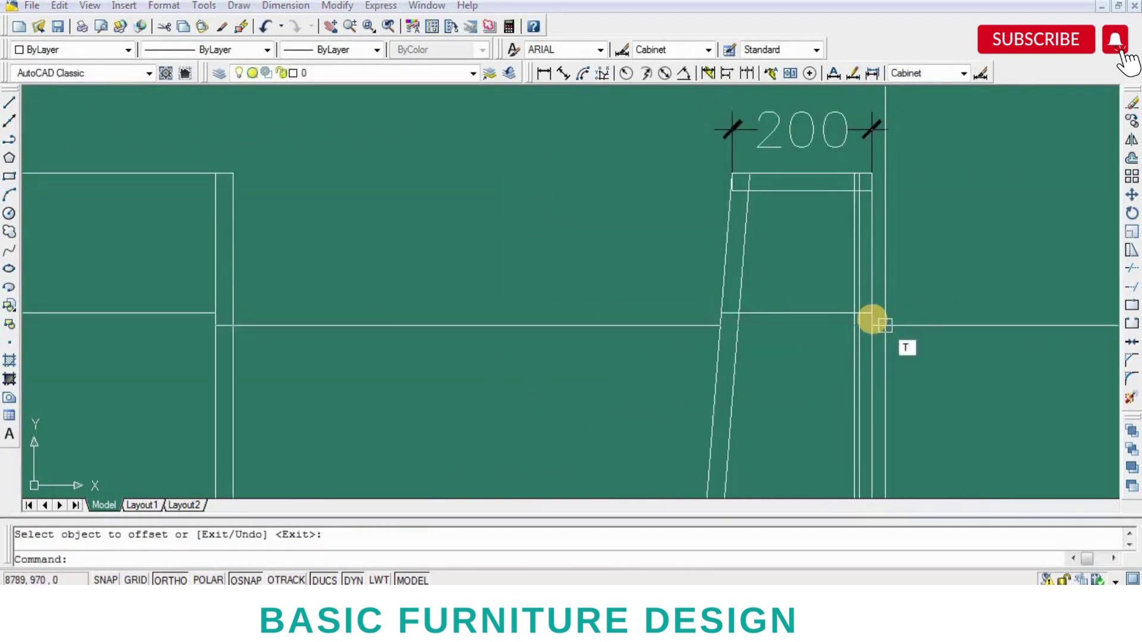
- Trim the excess length of the new back-panel line
{"action": "key", "text": "t"}
{"action": "key", "text": "r"}
{"action": "key", "text": "Return"}
{"action": "scroll", "coordinate": [834, 298], "scroll_direction": "up", "scroll_amount": 2}
{"action": "scroll", "coordinate": [833, 298], "scroll_direction": "up", "scroll_amount": 3}
{"action": "left_click", "coordinate": [833, 295]}
{"action": "key", "text": "Return"}
{"action": "left_click", "coordinate": [789, 412]}
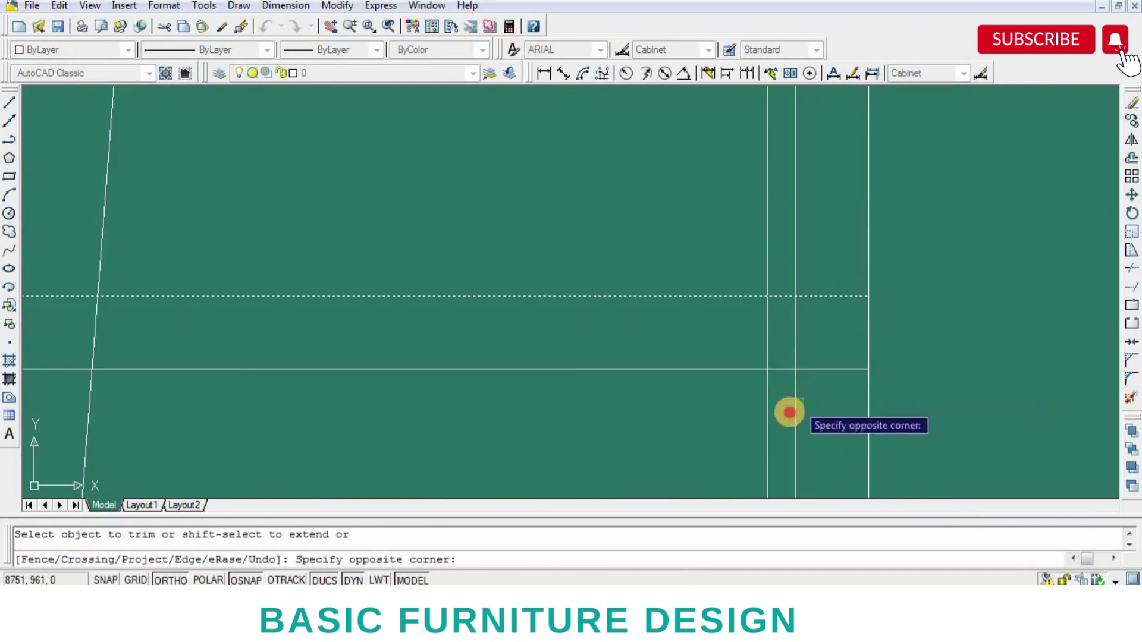
{"action": "key", "text": "Return"}
{"action": "scroll", "coordinate": [841, 311], "scroll_direction": "down", "scroll_amount": 3}
- Hatch the side view's back-panel strip and upper shelf strip with ANSI31
{"action": "key", "text": "h"}
{"action": "key", "text": "Return"}
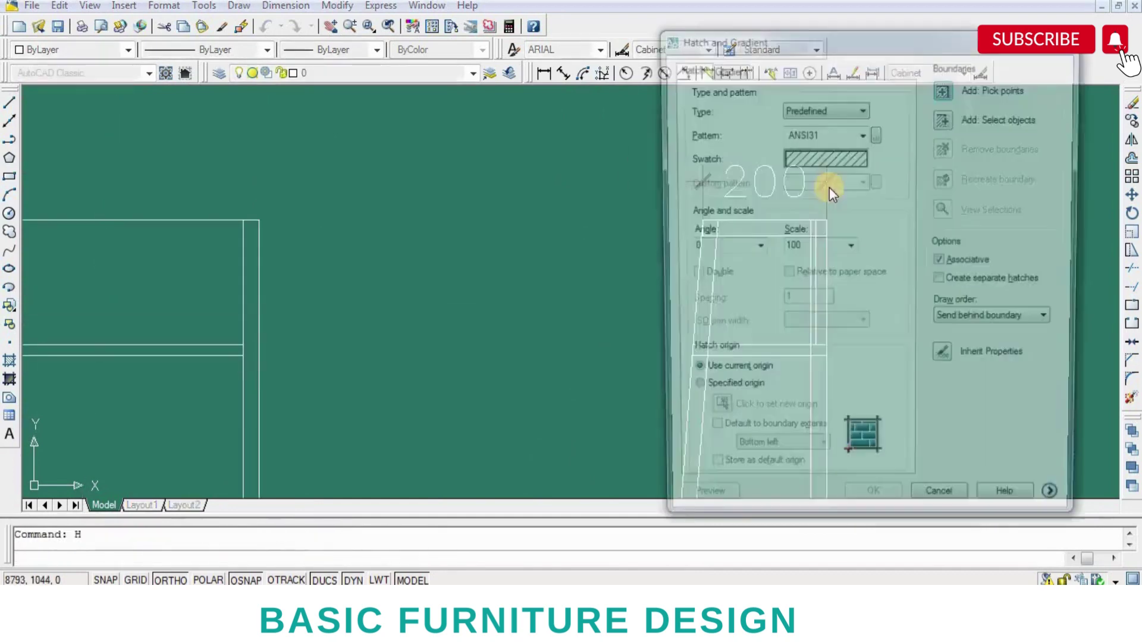
{"action": "left_click", "coordinate": [939, 91]}
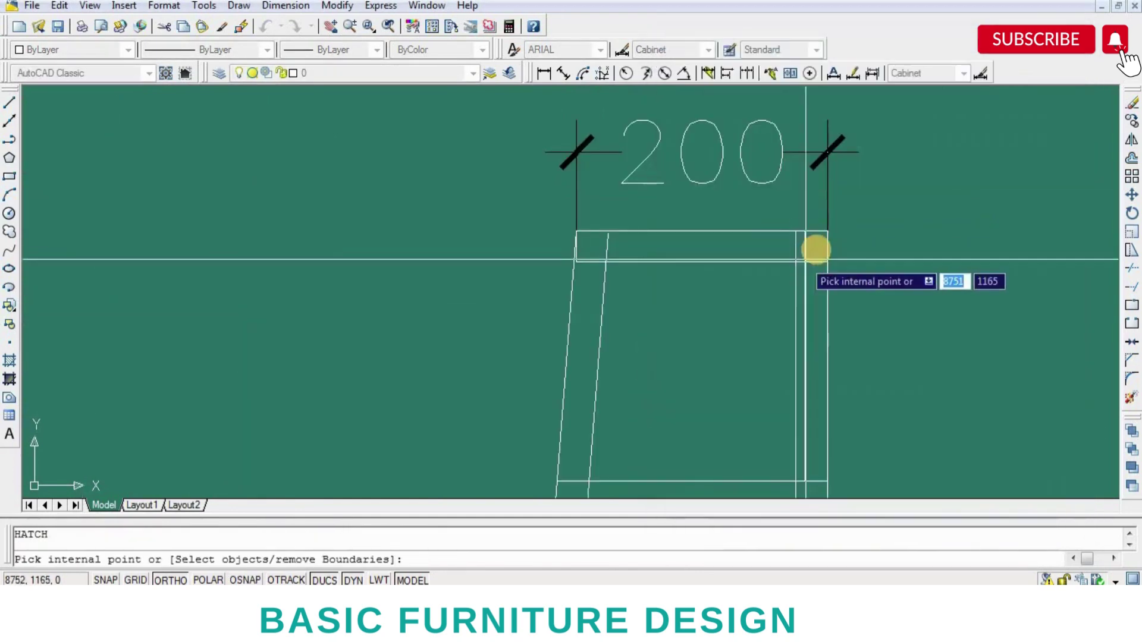
{"action": "left_click", "coordinate": [815, 302]}
{"action": "middle_click_drag", "start_coordinate": [806, 274], "coordinate": [824, 152]}
{"action": "left_click", "coordinate": [726, 372]}
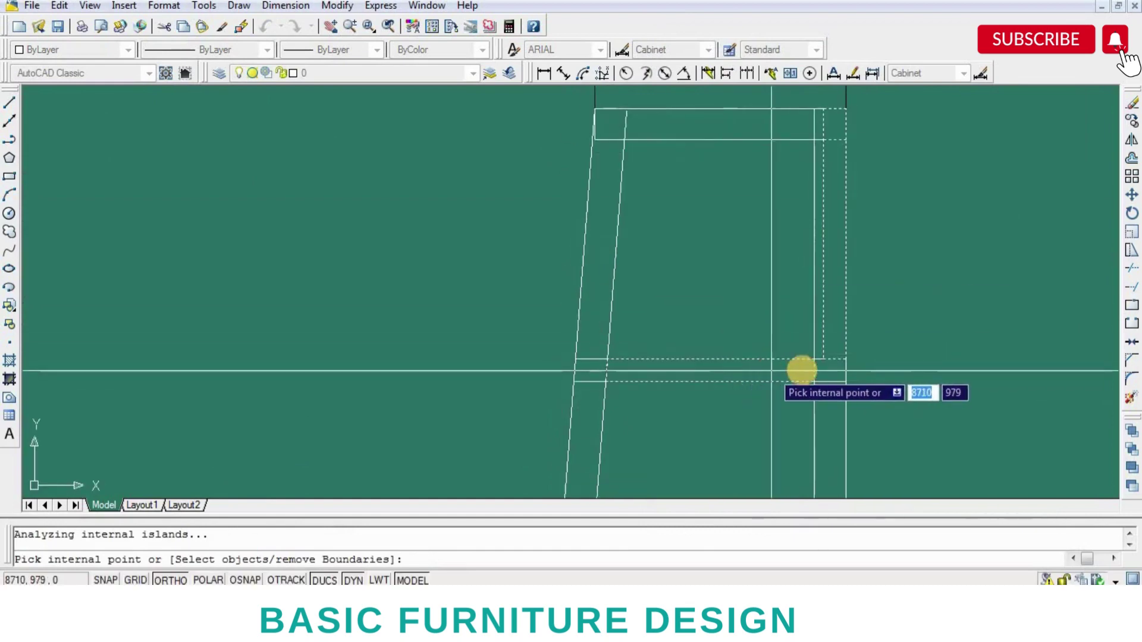
{"action": "key", "text": "Return"}
{"action": "key", "text": "Return"}
{"action": "scroll", "coordinate": [771, 383], "scroll_direction": "down", "scroll_amount": 2}
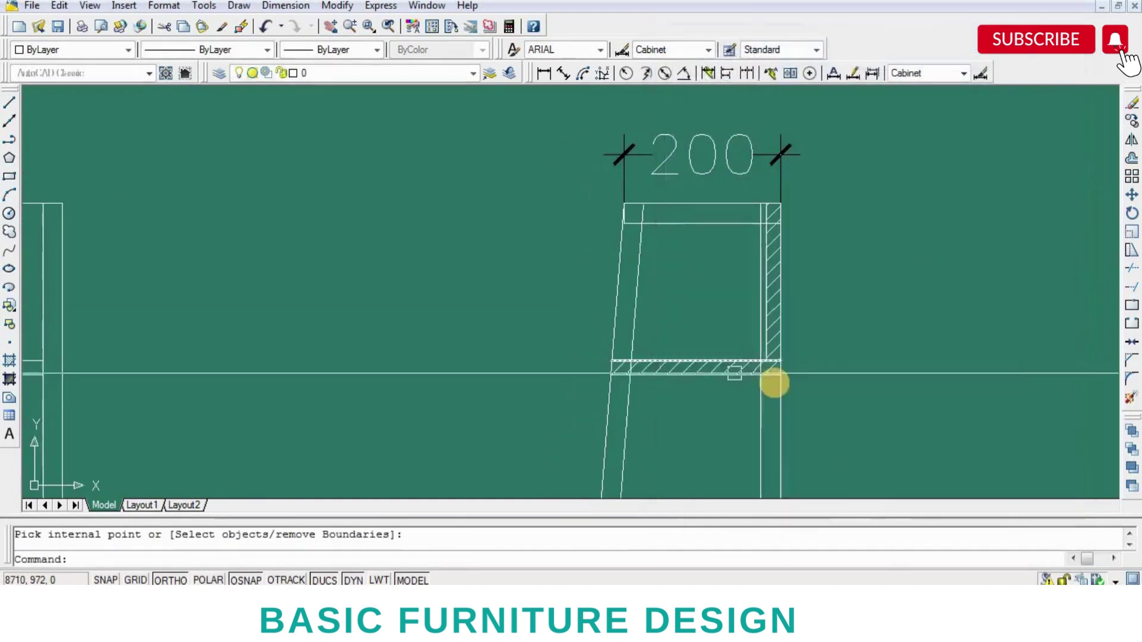
{"action": "type", "text": "MA"}
{"action": "key", "text": "Return"}
{"action": "scroll", "coordinate": [781, 418], "scroll_direction": "down", "scroll_amount": 3}
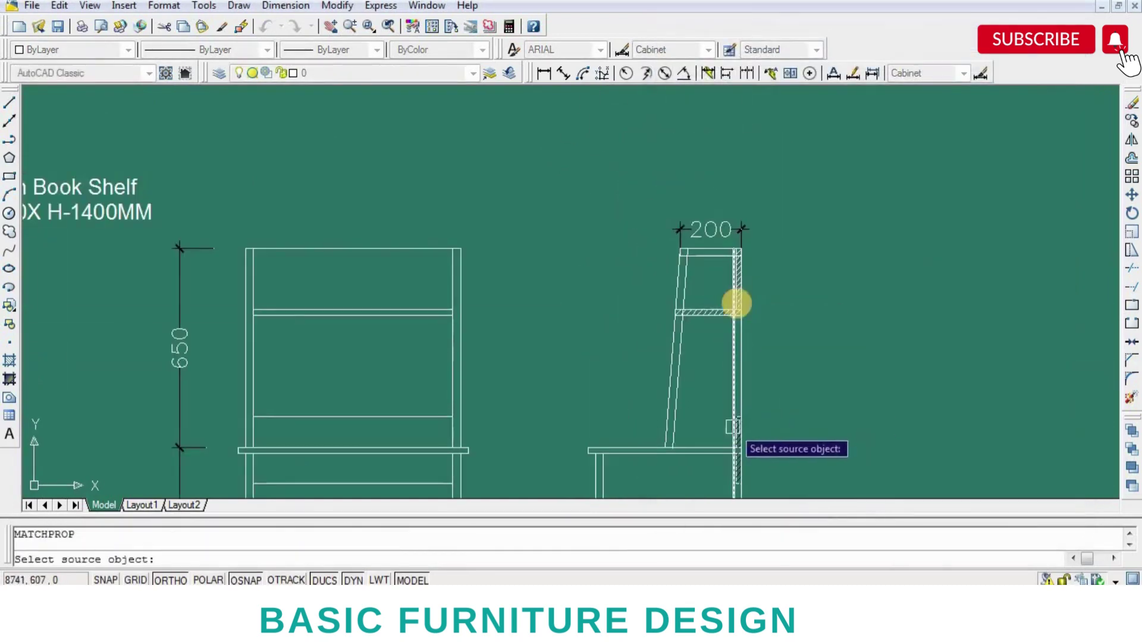
- Match the new back-panel hatch to the existing hatch's properties
{"action": "scroll", "coordinate": [736, 304], "scroll_direction": "up", "scroll_amount": 5}
{"action": "left_click", "coordinate": [721, 256]}
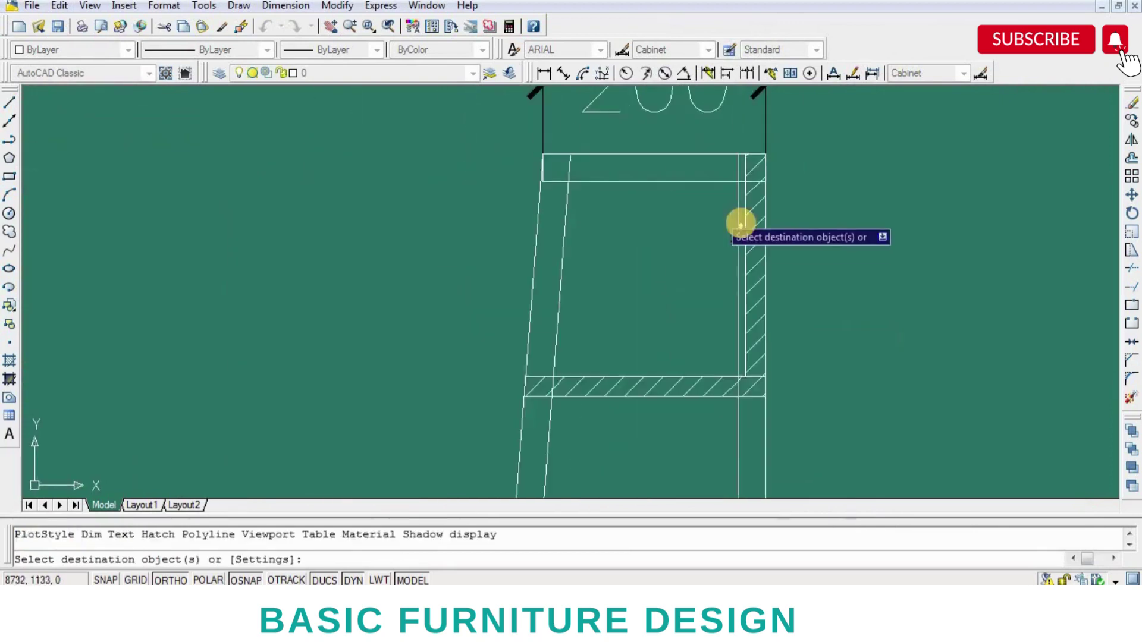
{"action": "scroll", "coordinate": [743, 226], "scroll_direction": "up", "scroll_amount": 3}
{"action": "left_click", "coordinate": [783, 324]}
{"action": "key", "text": "Return"}
{"action": "scroll", "coordinate": [673, 291], "scroll_direction": "down", "scroll_amount": 6}
{"action": "scroll", "coordinate": [659, 289], "scroll_direction": "up", "scroll_amount": 4}
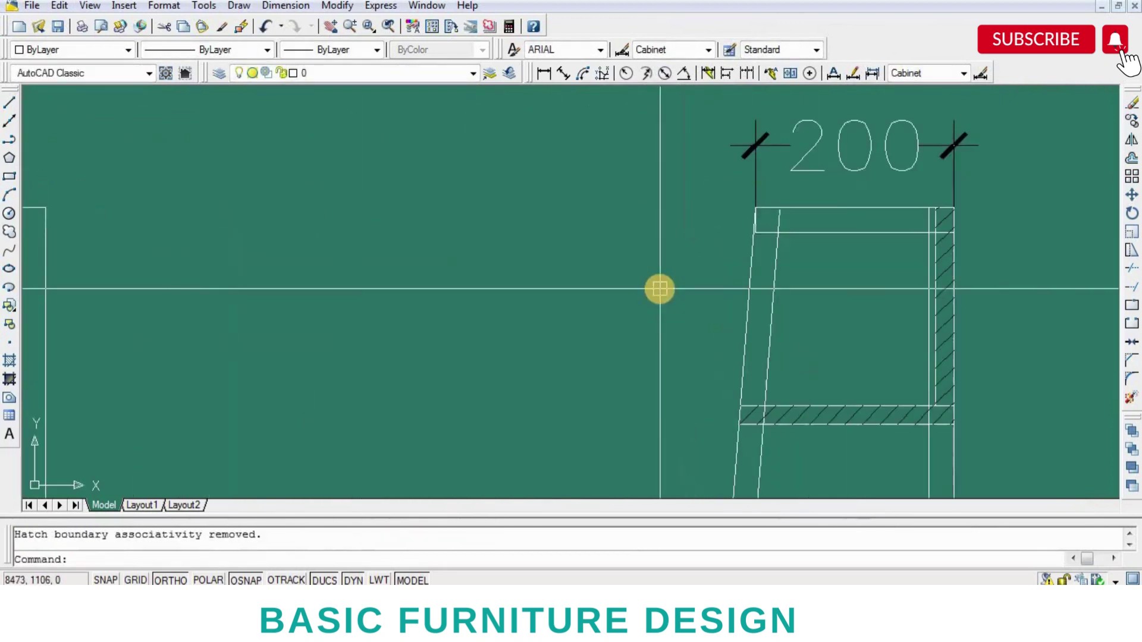
{"action": "scroll", "coordinate": [691, 280], "scroll_direction": "down", "scroll_amount": 4}
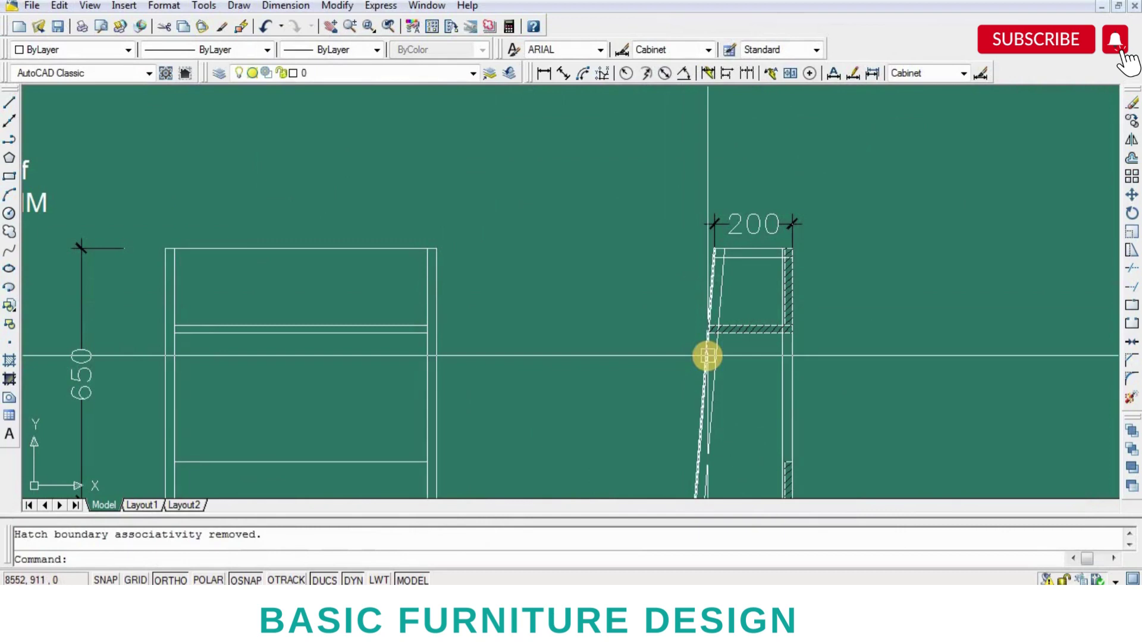
{"action": "scroll", "coordinate": [632, 288], "scroll_direction": "up", "scroll_amount": 3}
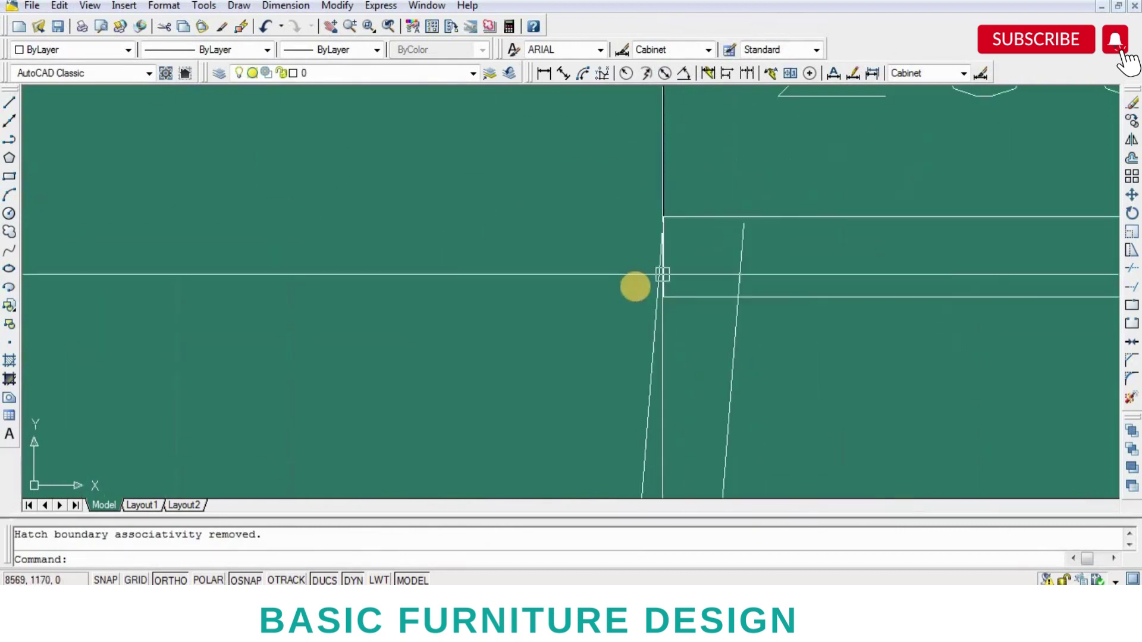
{"action": "scroll", "coordinate": [635, 287], "scroll_direction": "up", "scroll_amount": 2}
{"action": "type", "text": "s"}
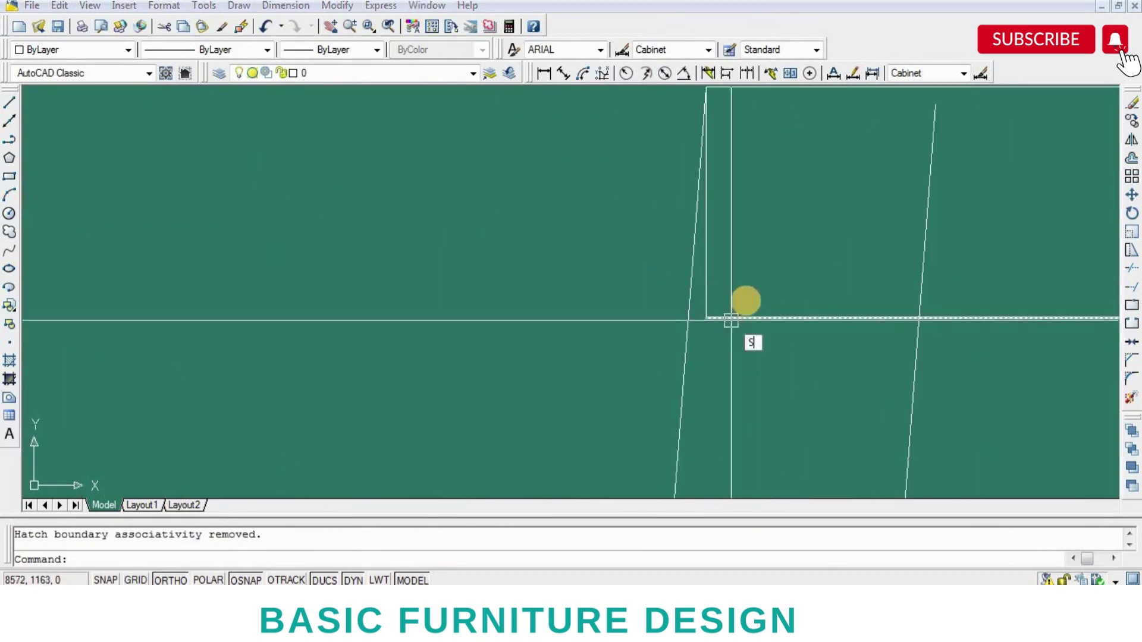
- Stretch the frame corner lines at the side view's top-left corner
{"action": "key", "text": "Return"}
{"action": "left_click", "coordinate": [748, 299]}
{"action": "key", "text": "Return"}
{"action": "scroll", "coordinate": [699, 325], "scroll_direction": "down", "scroll_amount": 2}
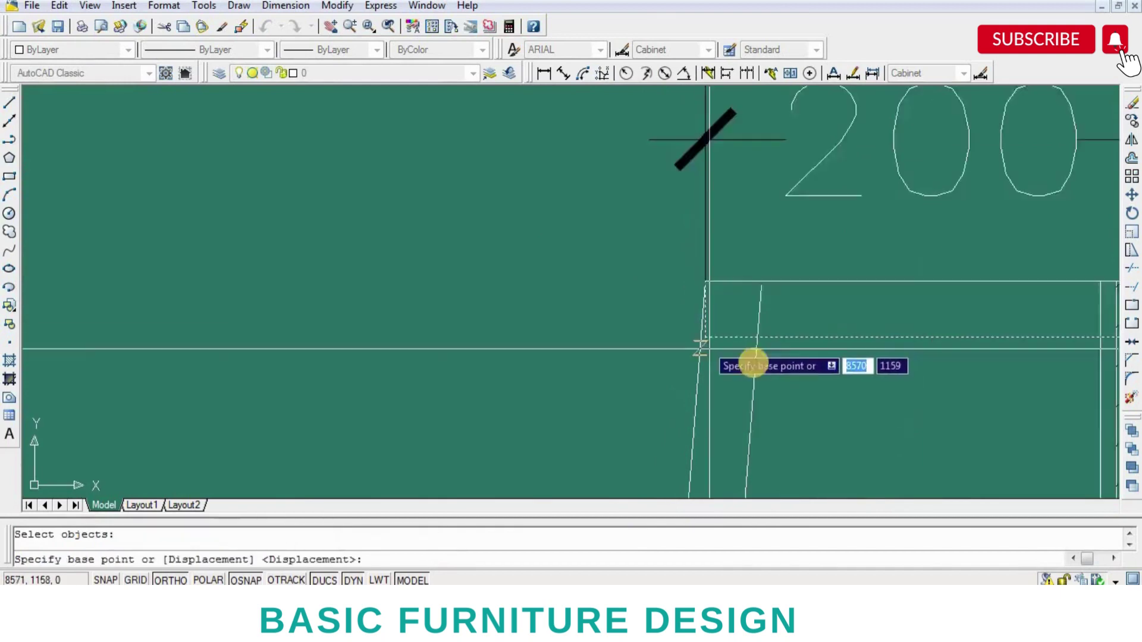
{"action": "scroll", "coordinate": [755, 367], "scroll_direction": "down", "scroll_amount": 1}
{"action": "scroll", "coordinate": [727, 360], "scroll_direction": "up", "scroll_amount": 2}
{"action": "key", "text": "Return"}
{"action": "left_click", "coordinate": [718, 275]}
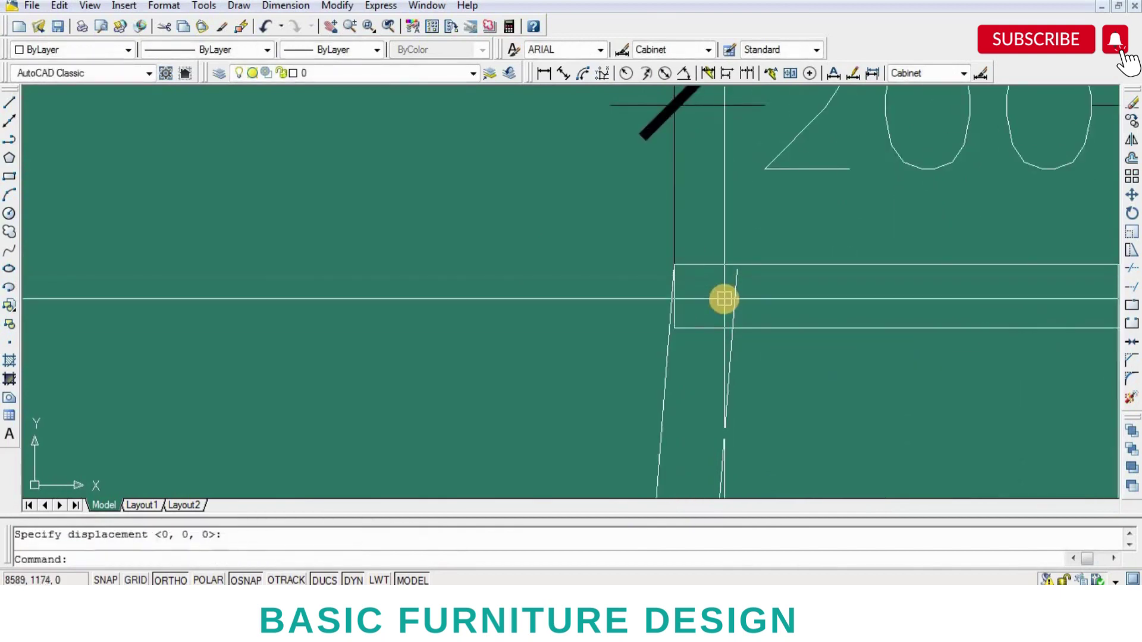
{"action": "type", "text": "EX"}
- Extend the sloped left panel lines to the top board and erase the leftover vertical line
{"action": "key", "text": "Return"}
{"action": "key", "text": "Return"}
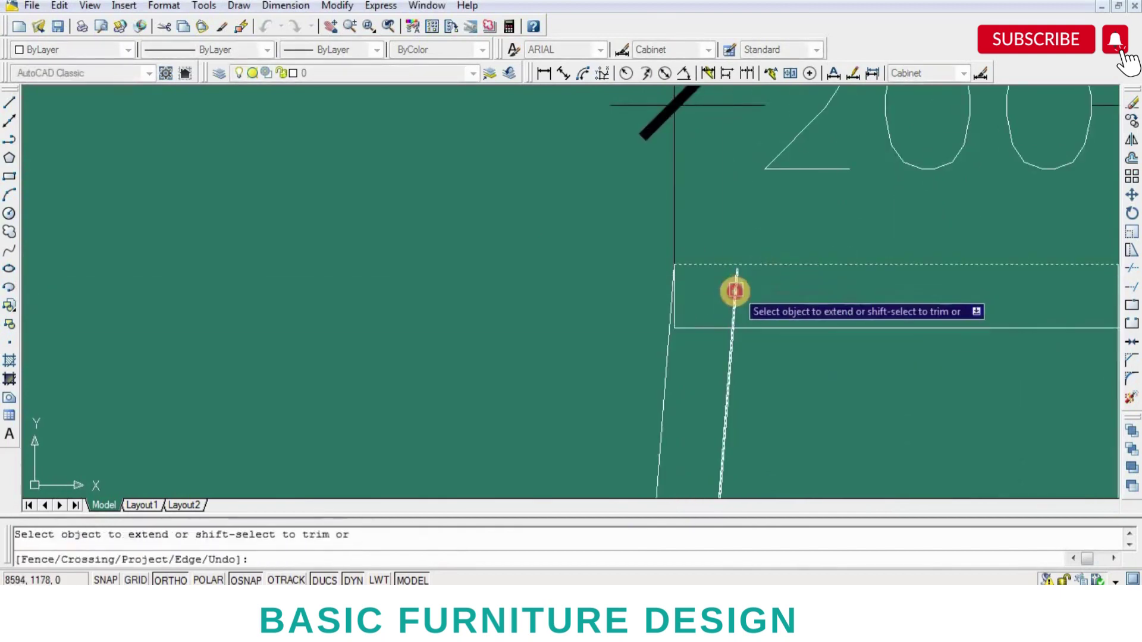
{"action": "scroll", "coordinate": [684, 332], "scroll_direction": "up", "scroll_amount": 2}
{"action": "scroll", "coordinate": [656, 322], "scroll_direction": "up", "scroll_amount": 2}
{"action": "key", "text": "Return"}
{"action": "left_click", "coordinate": [653, 314]}
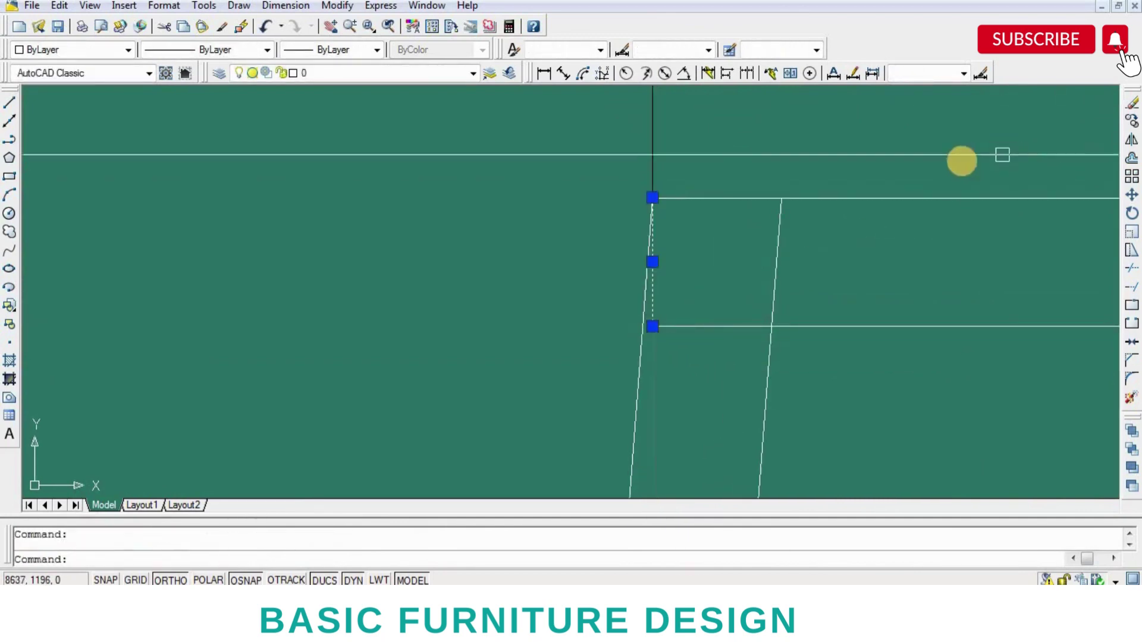
{"action": "left_click", "coordinate": [1131, 102]}
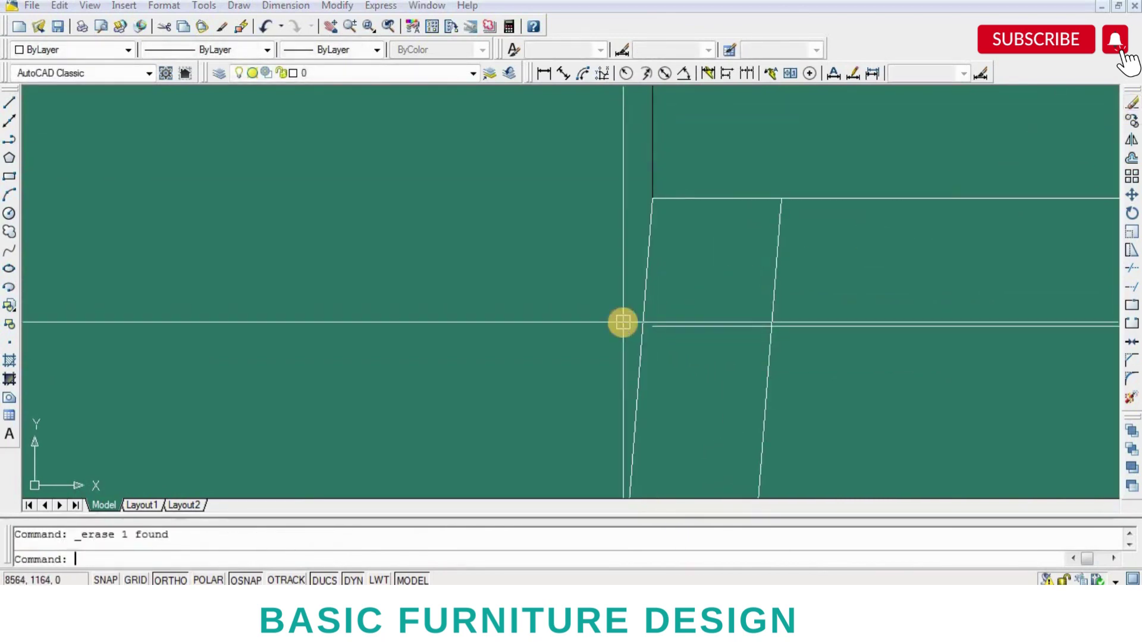
- Trim the stray horizontal segment at the top-left corner
{"action": "type", "text": "tr"}
{"action": "key", "text": "Return"}
{"action": "key", "text": "Return"}
{"action": "left_click", "coordinate": [664, 323]}
{"action": "key", "text": "Return"}
{"action": "scroll", "coordinate": [698, 324], "scroll_direction": "down", "scroll_amount": 2}
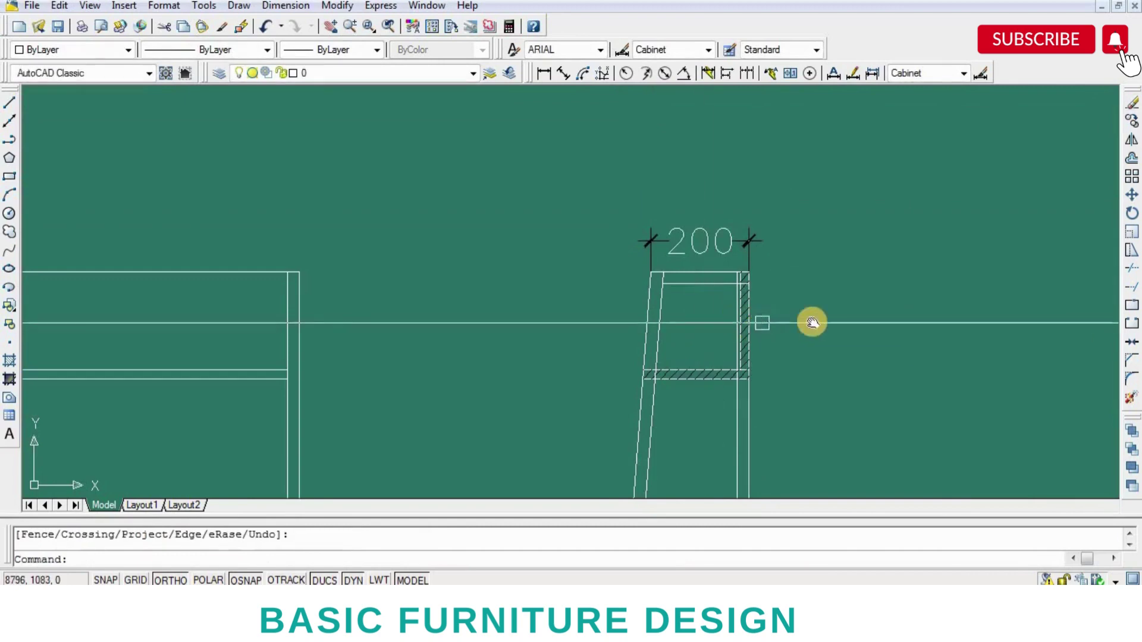
- Trim the upper shelf line back to the side panel's inner vertical edge
{"action": "scroll", "coordinate": [812, 322], "scroll_direction": "up", "scroll_amount": 1}
{"action": "scroll", "coordinate": [793, 283], "scroll_direction": "up", "scroll_amount": 2}
{"action": "scroll", "coordinate": [871, 229], "scroll_direction": "up", "scroll_amount": 1}
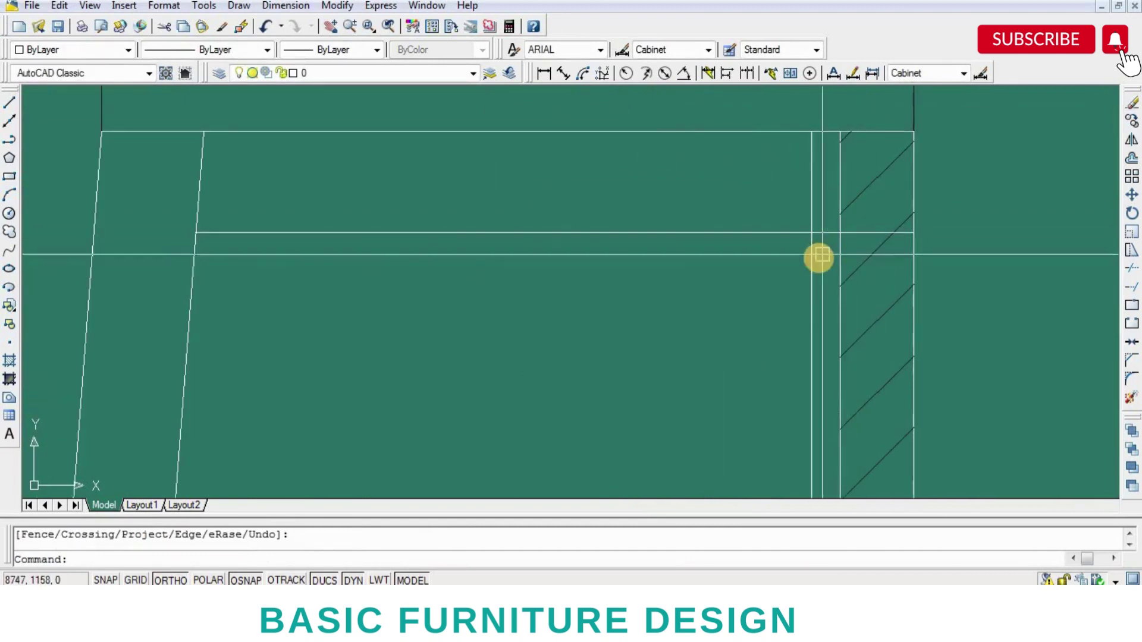
{"action": "type", "text": "r"}
{"action": "key", "text": "Return"}
{"action": "left_click", "coordinate": [811, 258]}
{"action": "key", "text": "Return"}
{"action": "left_click", "coordinate": [859, 232]}
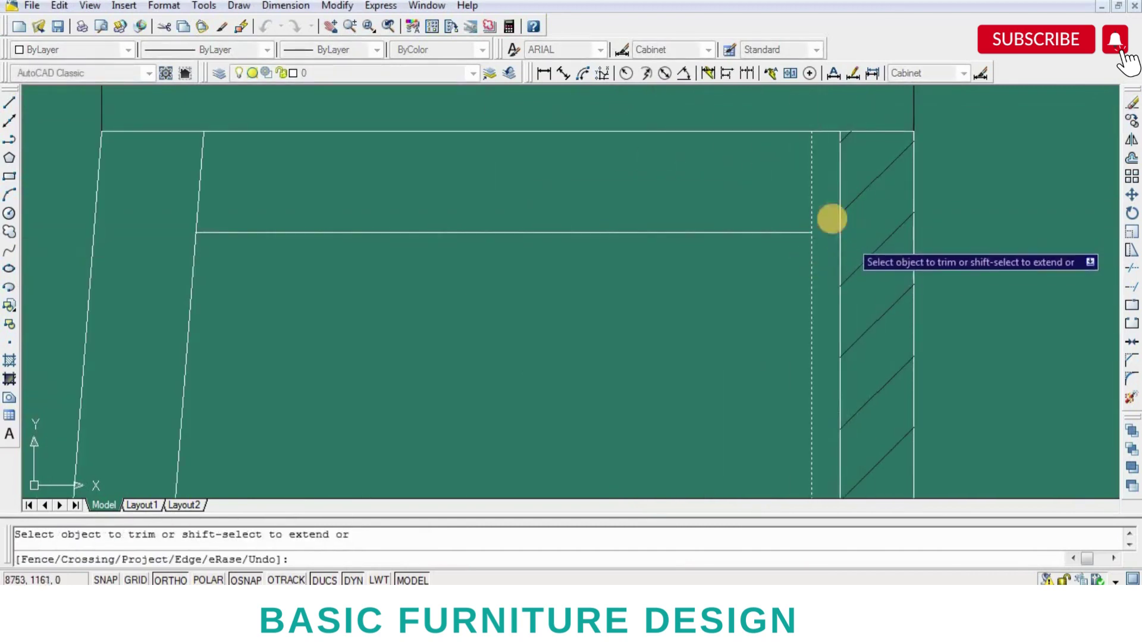
{"action": "scroll", "coordinate": [782, 242], "scroll_direction": "down", "scroll_amount": 2}
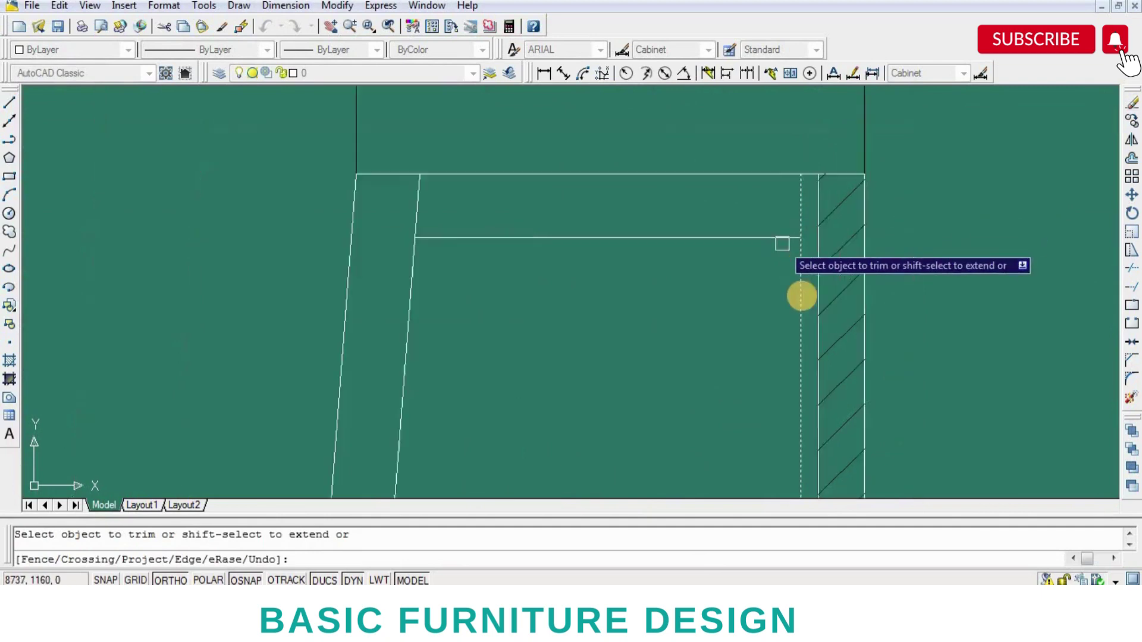
{"action": "scroll", "coordinate": [773, 294], "scroll_direction": "down", "scroll_amount": 1}
{"action": "key", "text": "Return"}
{"action": "scroll", "coordinate": [755, 292], "scroll_direction": "down", "scroll_amount": 3}
- Save the drawing
{"action": "middle_click_drag", "start_coordinate": [713, 331], "coordinate": [735, 273]}
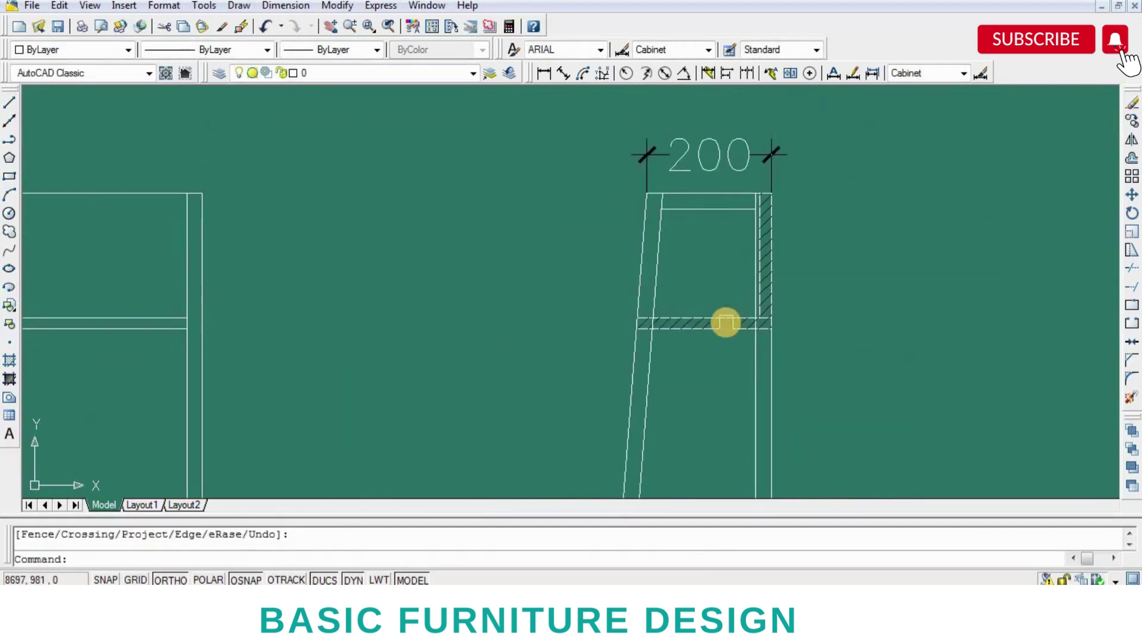
{"action": "key", "text": "ctrl+s"}
{"action": "scroll", "coordinate": [725, 323], "scroll_direction": "up", "scroll_amount": 2}
{"action": "type", "text": "m"}
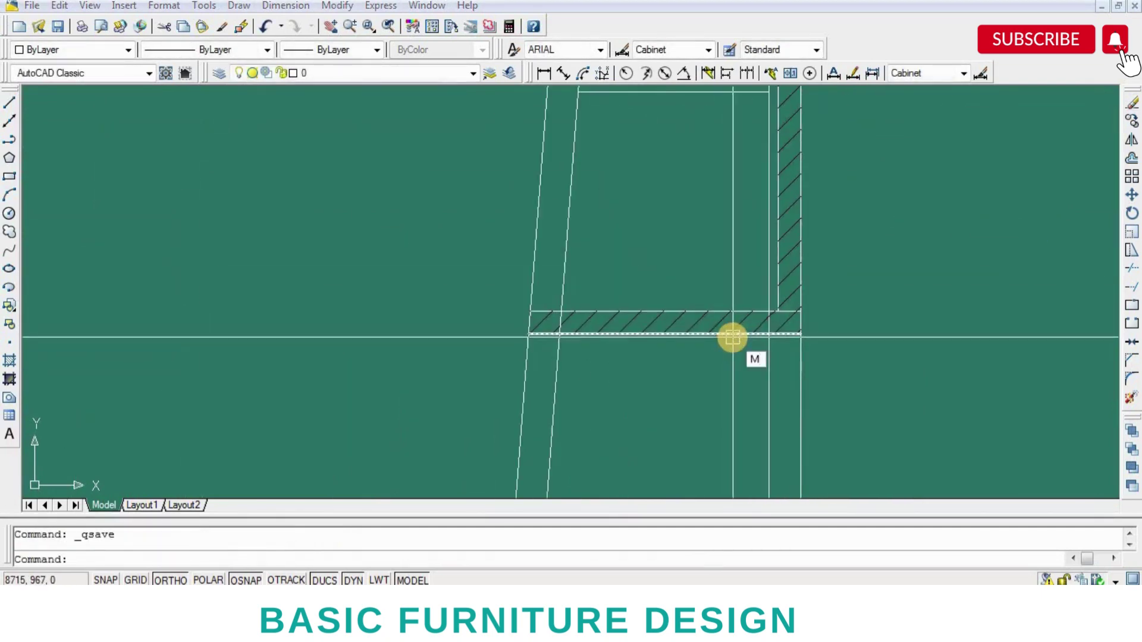
{"action": "type", "text": "a"}
{"action": "key", "text": "Return"}
{"action": "scroll", "coordinate": [749, 386], "scroll_direction": "down", "scroll_amount": 3}
{"action": "scroll", "coordinate": [761, 381], "scroll_direction": "up", "scroll_amount": 3}
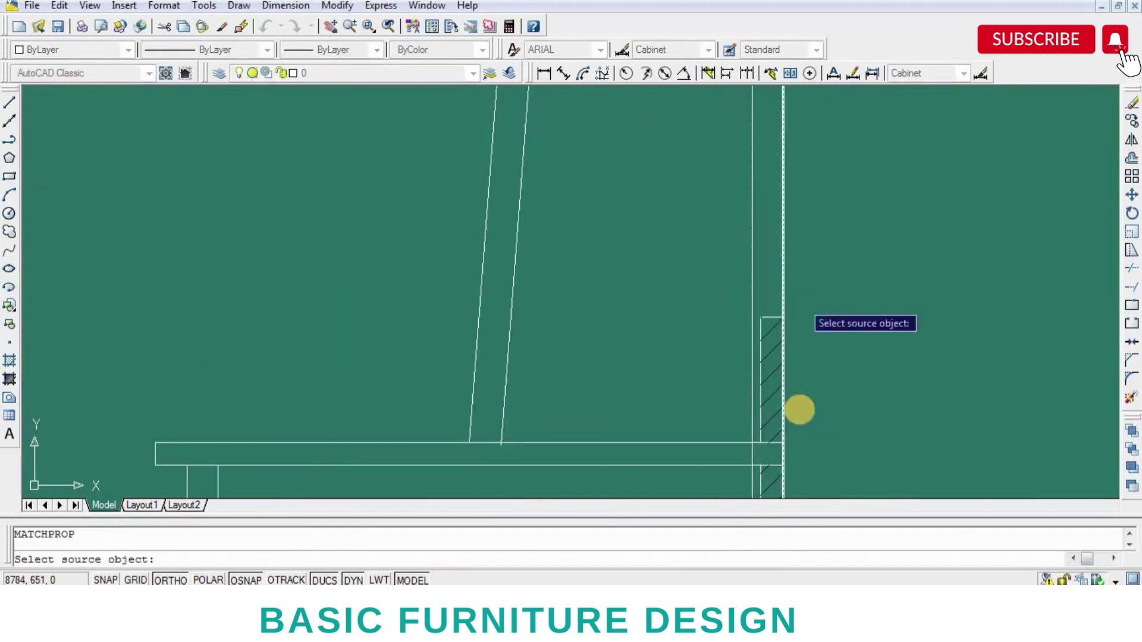
- Apply the side-panel hatch's properties to the back-panel hatch
{"action": "scroll", "coordinate": [785, 369], "scroll_direction": "down", "scroll_amount": 3}
{"action": "scroll", "coordinate": [799, 221], "scroll_direction": "up", "scroll_amount": 3}
{"action": "scroll", "coordinate": [811, 221], "scroll_direction": "up", "scroll_amount": 2}
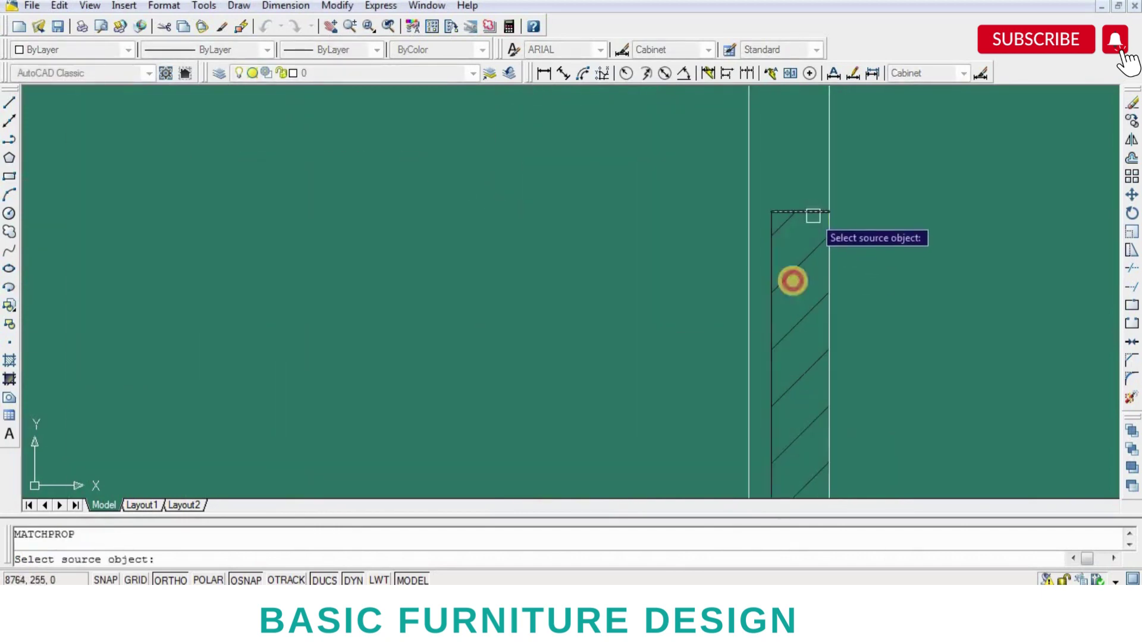
{"action": "left_click", "coordinate": [789, 280]}
{"action": "scroll", "coordinate": [789, 249], "scroll_direction": "down", "scroll_amount": 3}
{"action": "scroll", "coordinate": [785, 238], "scroll_direction": "up", "scroll_amount": 3}
{"action": "scroll", "coordinate": [755, 298], "scroll_direction": "up", "scroll_amount": 2}
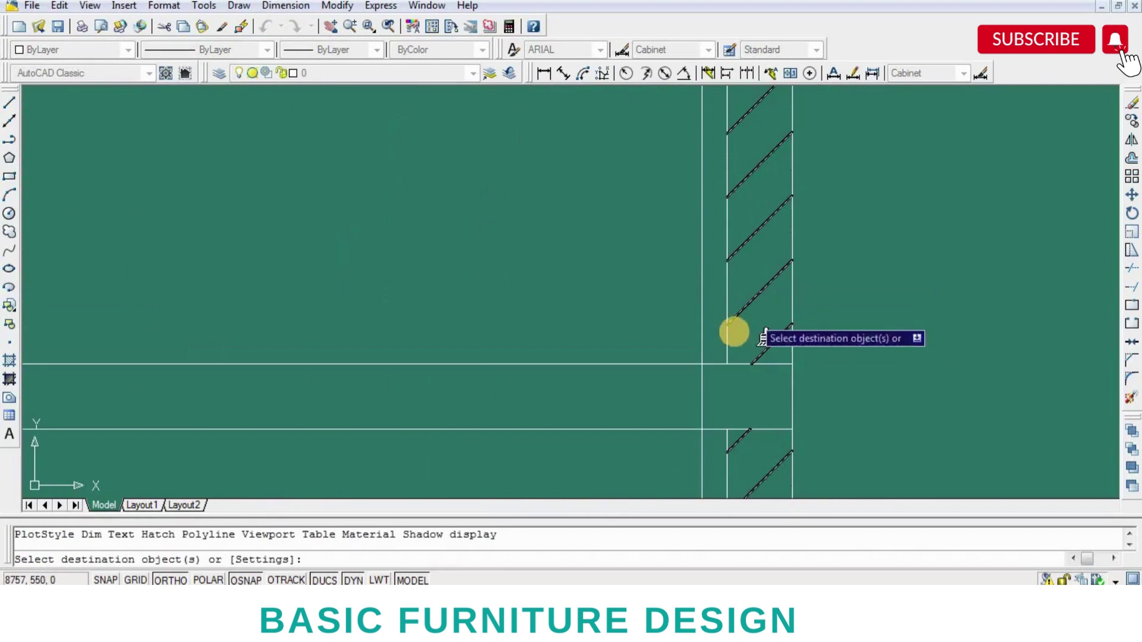
{"action": "left_click", "coordinate": [731, 343]}
{"action": "scroll", "coordinate": [740, 285], "scroll_direction": "down", "scroll_amount": 3}
{"action": "scroll", "coordinate": [713, 290], "scroll_direction": "up", "scroll_amount": 2}
{"action": "scroll", "coordinate": [743, 297], "scroll_direction": "down", "scroll_amount": 3}
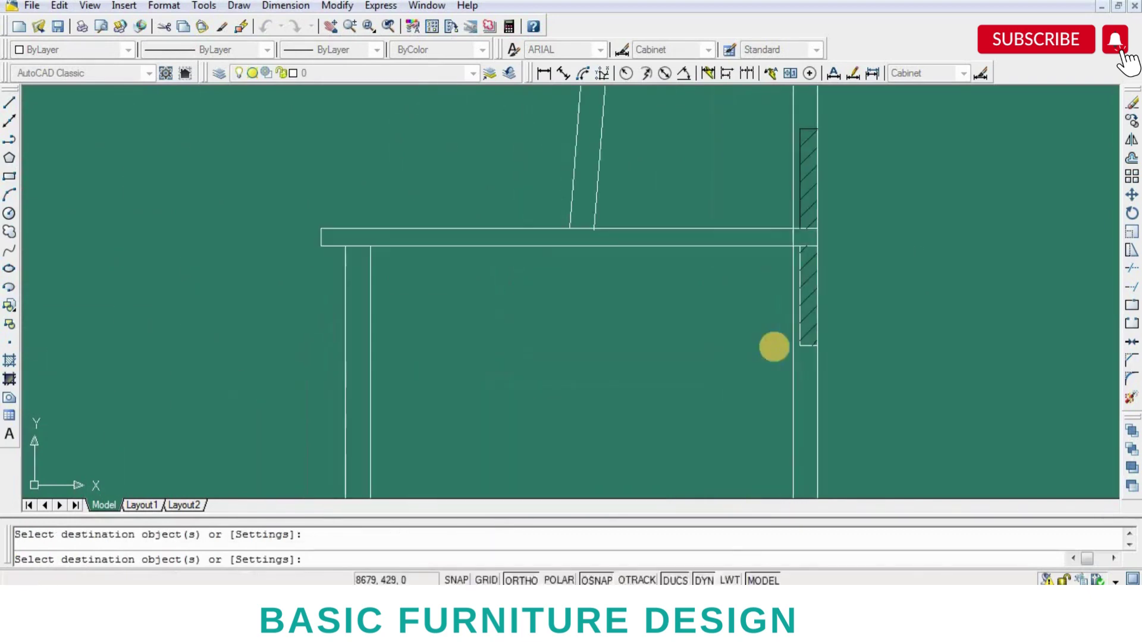
{"action": "scroll", "coordinate": [772, 344], "scroll_direction": "up", "scroll_amount": 3}
{"action": "scroll", "coordinate": [846, 326], "scroll_direction": "up", "scroll_amount": 2}
{"action": "scroll", "coordinate": [862, 431], "scroll_direction": "down", "scroll_amount": 4}
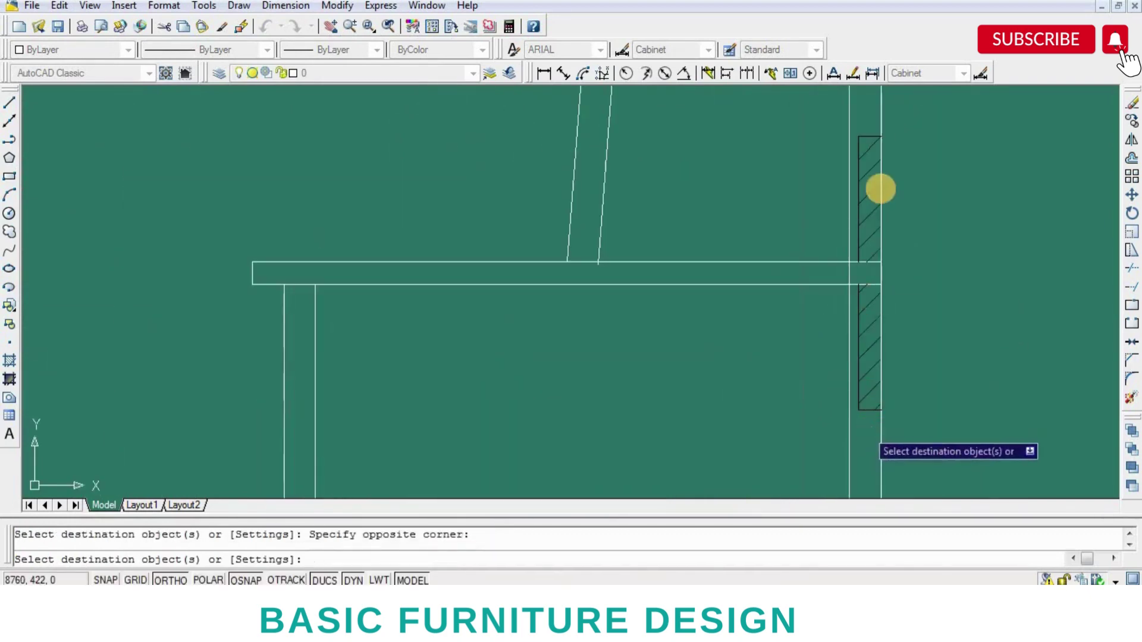
- Apply the same side-panel hatch to the upper shelf band
{"action": "middle_click_drag", "start_coordinate": [871, 263], "coordinate": [857, 372]}
{"action": "scroll", "coordinate": [859, 245], "scroll_direction": "down", "scroll_amount": 3}
{"action": "scroll", "coordinate": [813, 198], "scroll_direction": "up", "scroll_amount": 4}
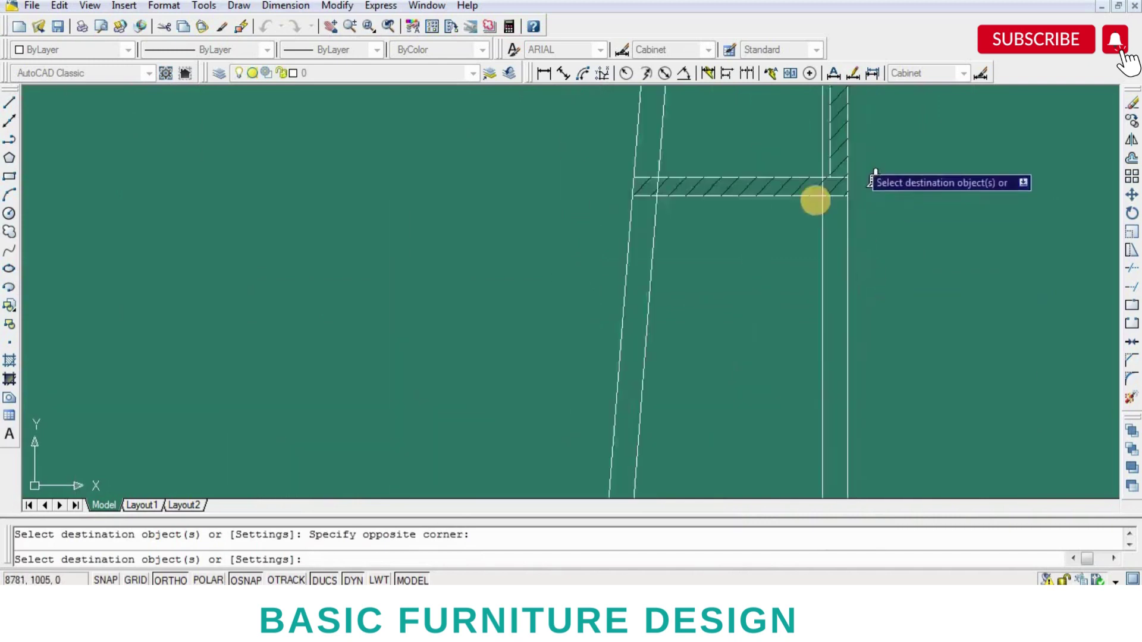
{"action": "scroll", "coordinate": [725, 241], "scroll_direction": "up", "scroll_amount": 3}
{"action": "left_click", "coordinate": [752, 234]}
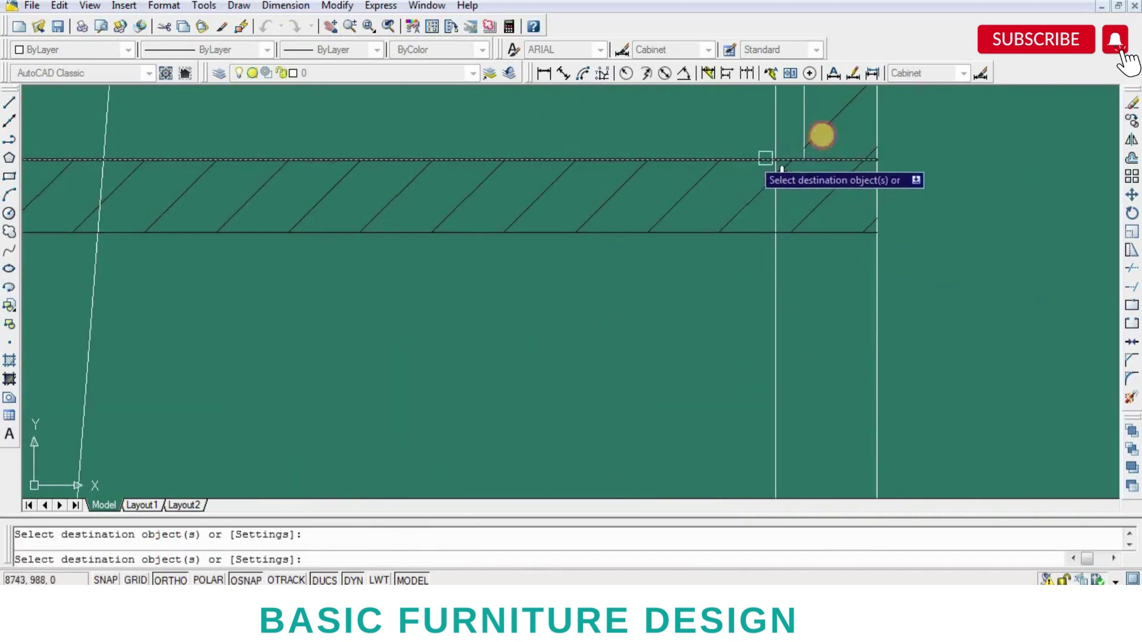
{"action": "scroll", "coordinate": [847, 297], "scroll_direction": "down", "scroll_amount": 3}
{"action": "scroll", "coordinate": [840, 225], "scroll_direction": "up", "scroll_amount": 3}
{"action": "scroll", "coordinate": [837, 218], "scroll_direction": "up", "scroll_amount": 2}
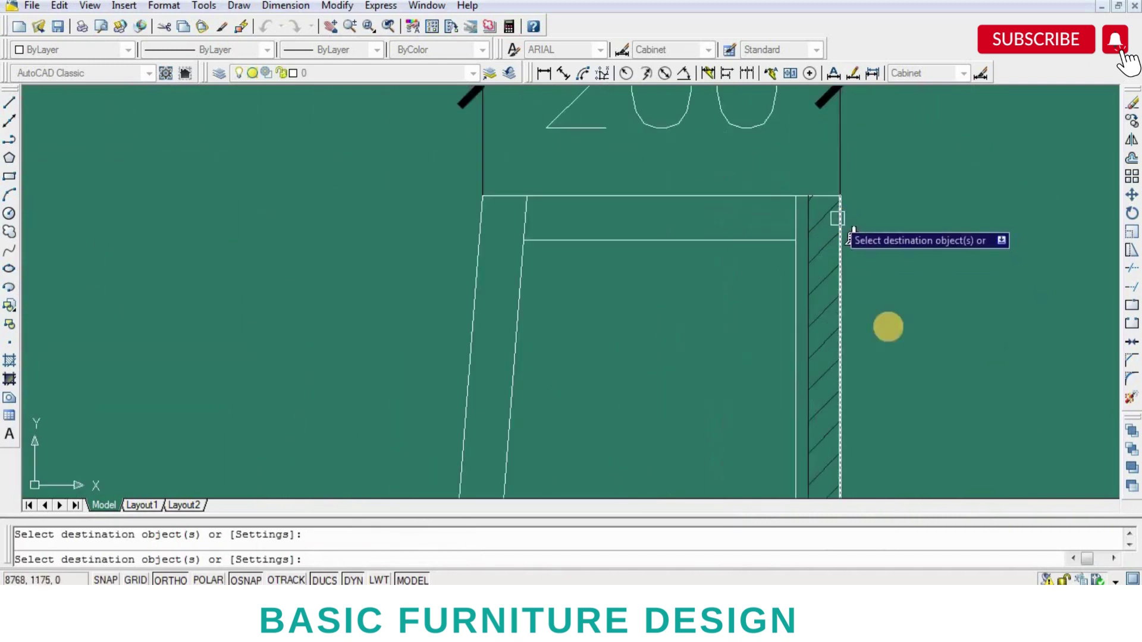
{"action": "key", "text": "Return"}
{"action": "scroll", "coordinate": [837, 218], "scroll_direction": "down", "scroll_amount": 5}
{"action": "scroll", "coordinate": [672, 324], "scroll_direction": "down", "scroll_amount": 5}
- Trim the stray line at the side elevation's base
{"action": "scroll", "coordinate": [654, 366], "scroll_direction": "up", "scroll_amount": 3}
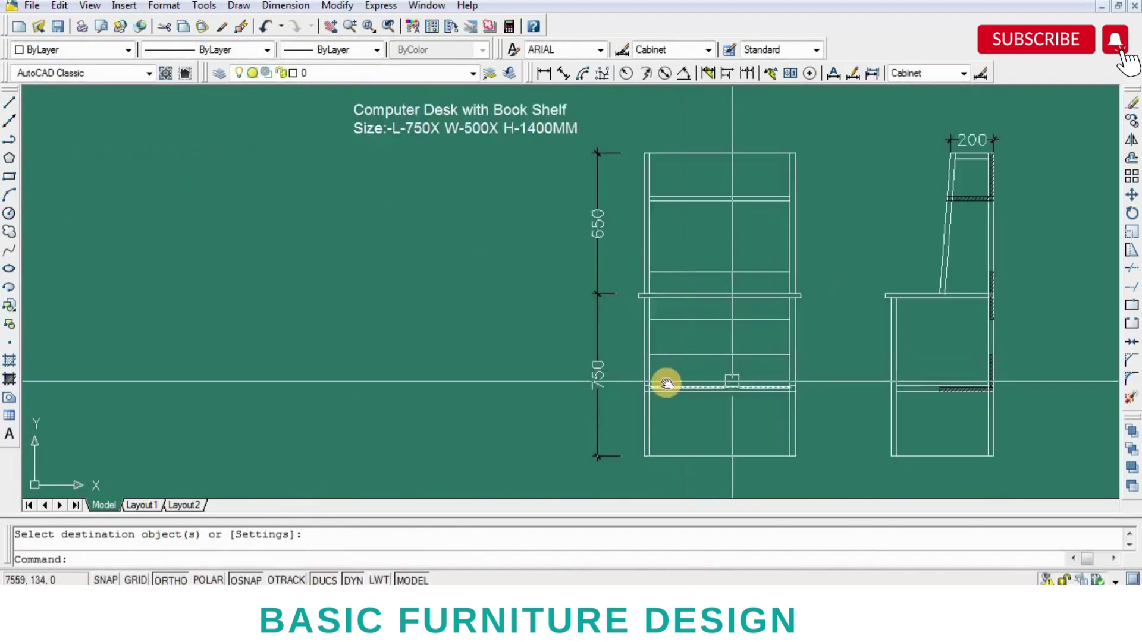
{"action": "scroll", "coordinate": [660, 381], "scroll_direction": "up", "scroll_amount": 1}
{"action": "scroll", "coordinate": [674, 393], "scroll_direction": "up", "scroll_amount": 2}
{"action": "scroll", "coordinate": [670, 433], "scroll_direction": "up", "scroll_amount": 1}
{"action": "scroll", "coordinate": [726, 370], "scroll_direction": "down", "scroll_amount": 2}
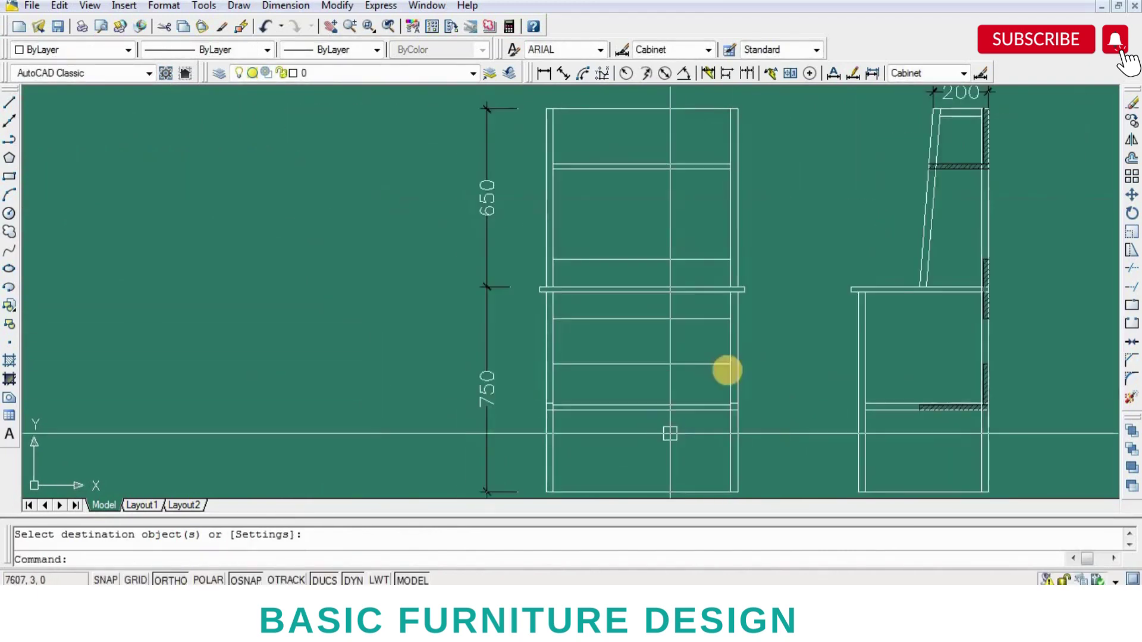
{"action": "mouse_move", "coordinate": [727, 369]}
{"action": "middle_mouse_down"}
{"action": "mouse_move", "coordinate": [719, 408]}
{"action": "mouse_move", "coordinate": [657, 374]}
{"action": "middle_mouse_up"}
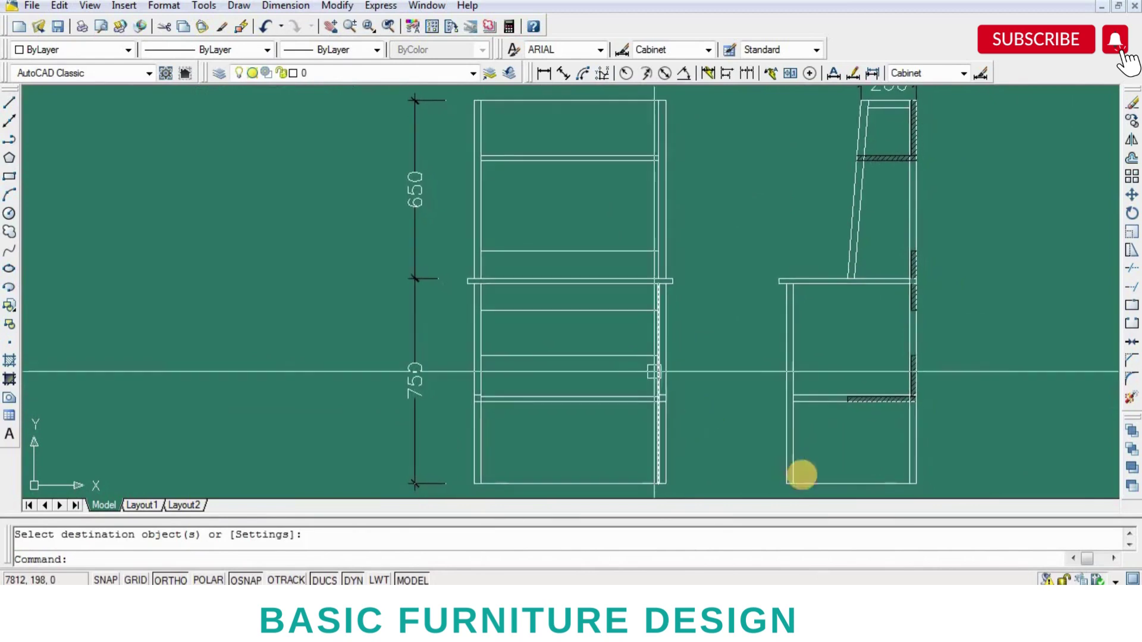
{"action": "type", "text": "Tr"}
{"action": "key", "text": "Return"}
{"action": "key", "text": "Return"}
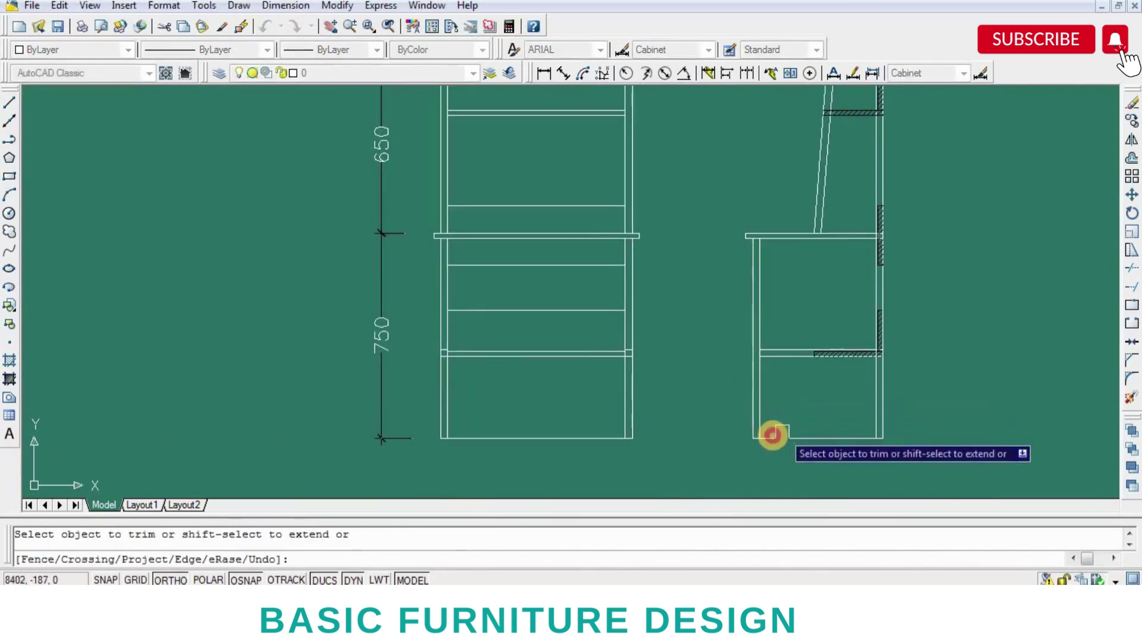
{"action": "left_click", "coordinate": [592, 424]}
{"action": "key", "text": "Return"}
{"action": "scroll", "coordinate": [658, 446], "scroll_direction": "down", "scroll_amount": 4}
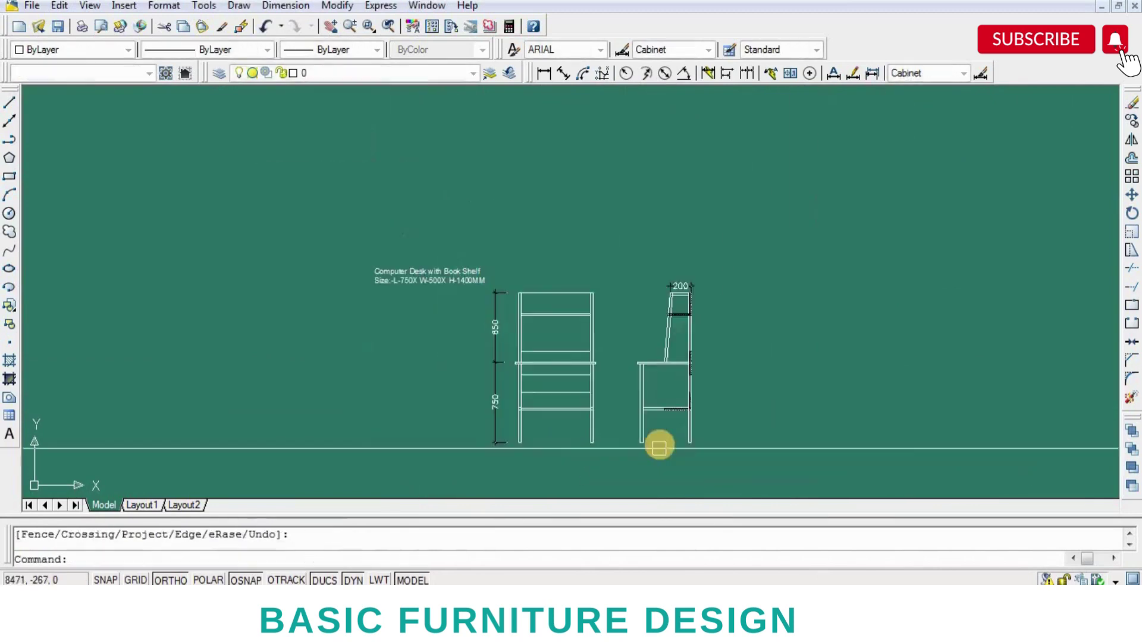
{"action": "scroll", "coordinate": [739, 416], "scroll_direction": "up", "scroll_amount": 3}
- Move the side elevation to a new position beside the front view
{"action": "middle_click_drag", "start_coordinate": [739, 416], "coordinate": [730, 398]}
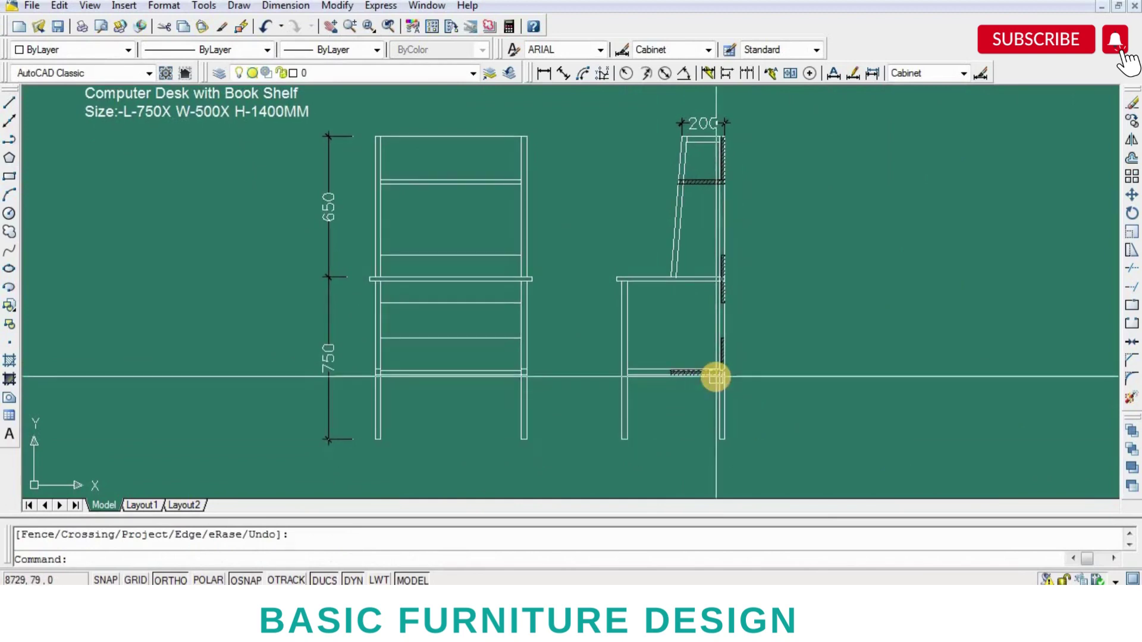
{"action": "type", "text": "m"}
{"action": "key", "text": "Return"}
{"action": "scroll", "coordinate": [712, 359], "scroll_direction": "down", "scroll_amount": 4}
{"action": "left_click", "coordinate": [795, 199]}
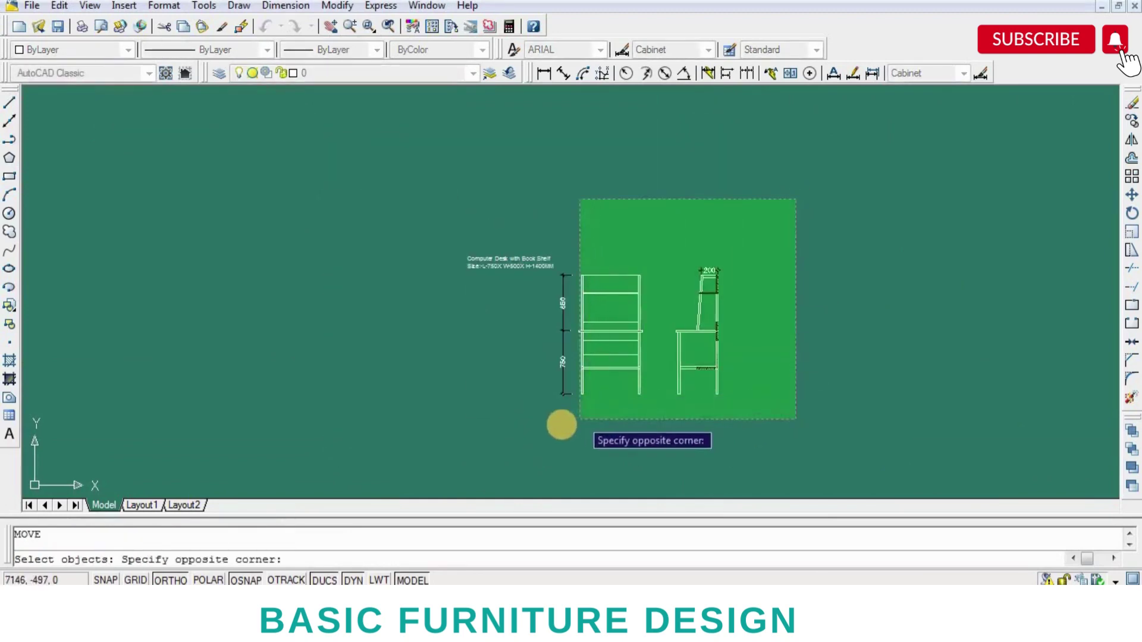
{"action": "left_click", "coordinate": [560, 424]}
{"action": "key", "text": "Return"}
{"action": "left_click", "coordinate": [624, 428]}
{"action": "left_click", "coordinate": [678, 423]}
- Erase the side elevation's 200 width dimension
{"action": "scroll", "coordinate": [815, 382], "scroll_direction": "up", "scroll_amount": 4}
{"action": "middle_click_drag", "start_coordinate": [815, 382], "coordinate": [819, 452]}
{"action": "middle_click_drag", "start_coordinate": [825, 348], "coordinate": [832, 419]}
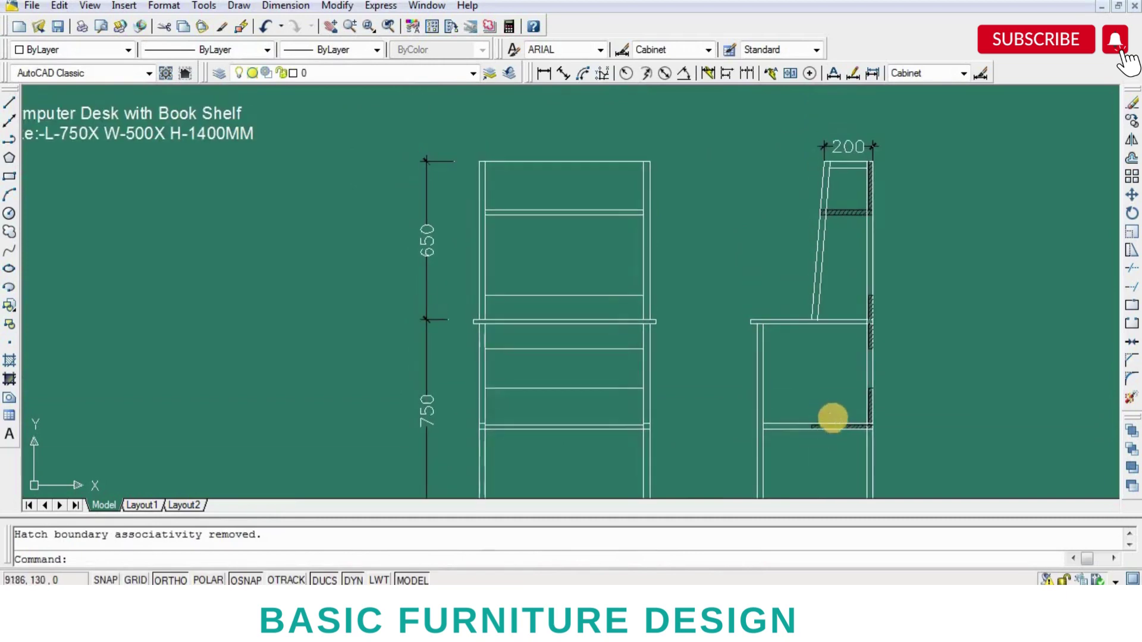
{"action": "middle_click_drag", "start_coordinate": [873, 355], "coordinate": [843, 357]}
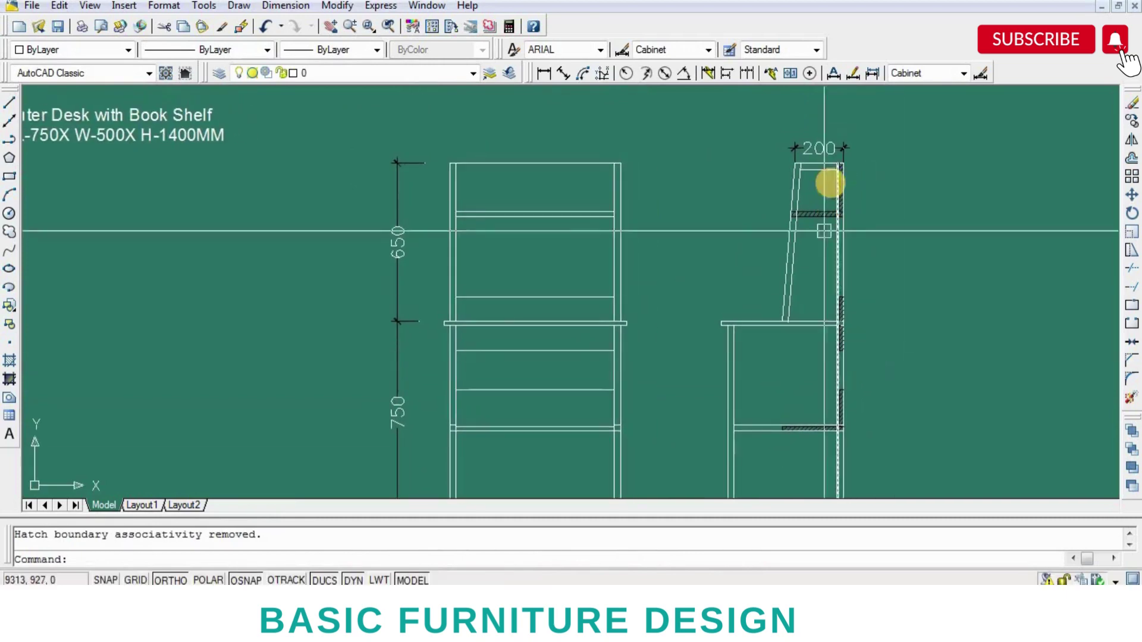
{"action": "scroll", "coordinate": [784, 176], "scroll_direction": "down", "scroll_amount": 2}
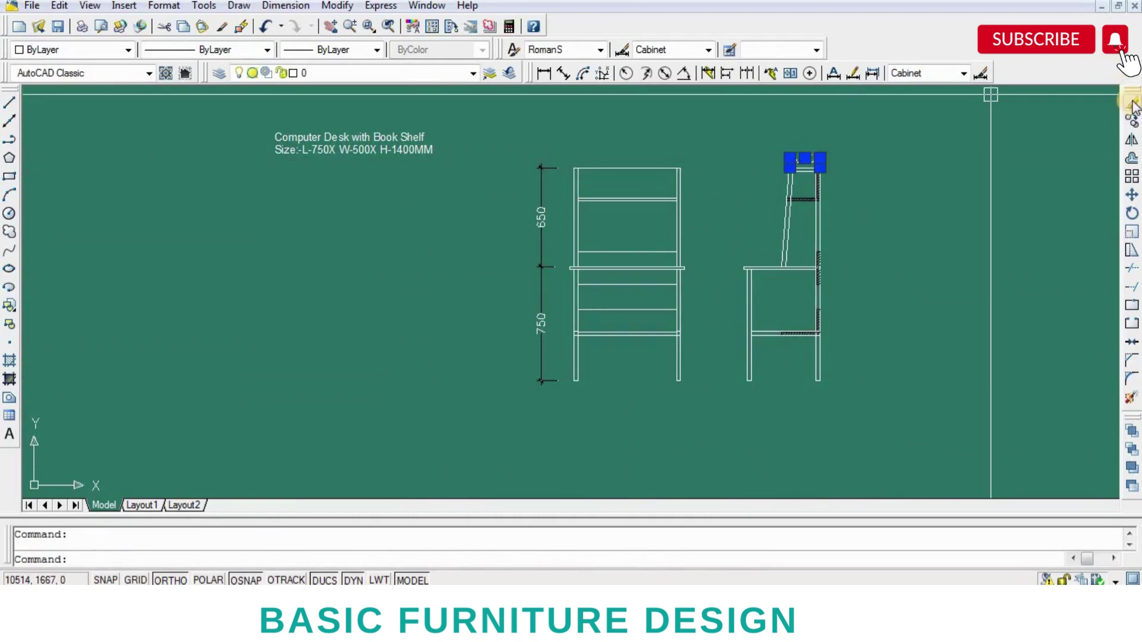
{"action": "left_click", "coordinate": [1132, 104]}
{"action": "scroll", "coordinate": [946, 275], "scroll_direction": "up", "scroll_amount": 1}
{"action": "scroll", "coordinate": [944, 280], "scroll_direction": "up", "scroll_amount": 1}
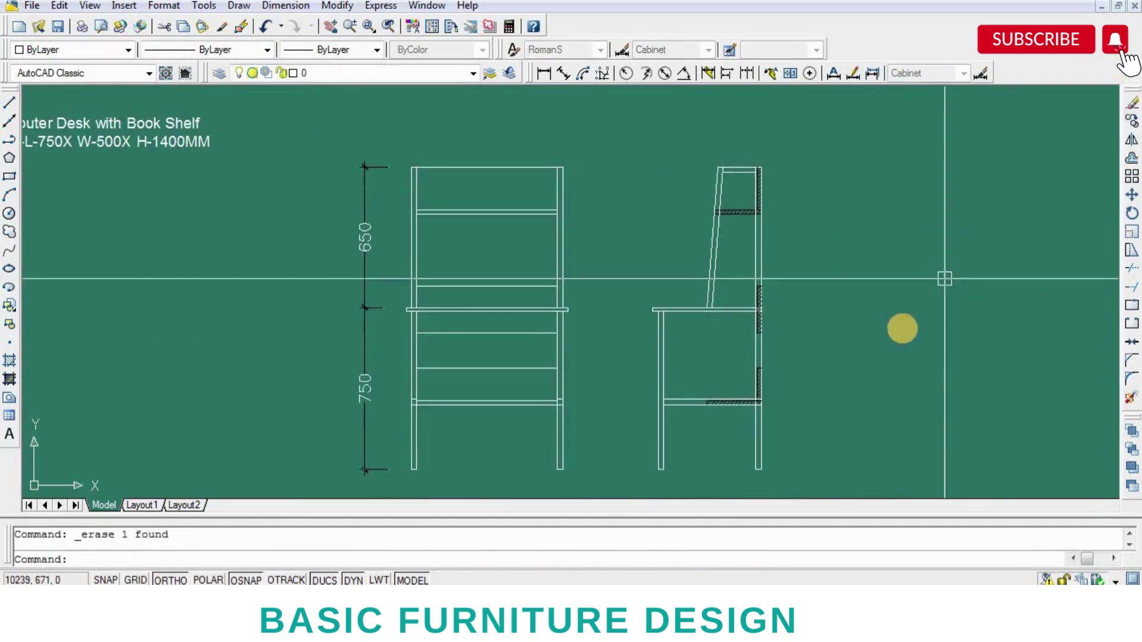
{"action": "middle_click_drag", "start_coordinate": [656, 250], "coordinate": [657, 251]}
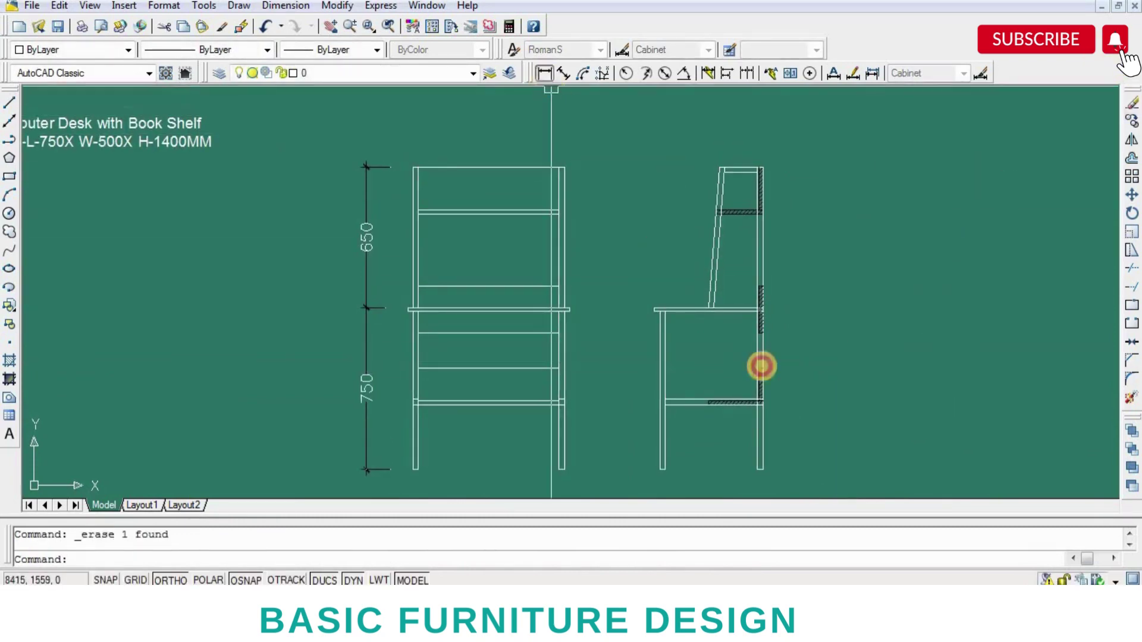
{"action": "scroll", "coordinate": [783, 395], "scroll_direction": "up", "scroll_amount": 4}
- Add a vertical 300 dimension from the leg bottom to the lower shelf
{"action": "left_click", "coordinate": [725, 344]}
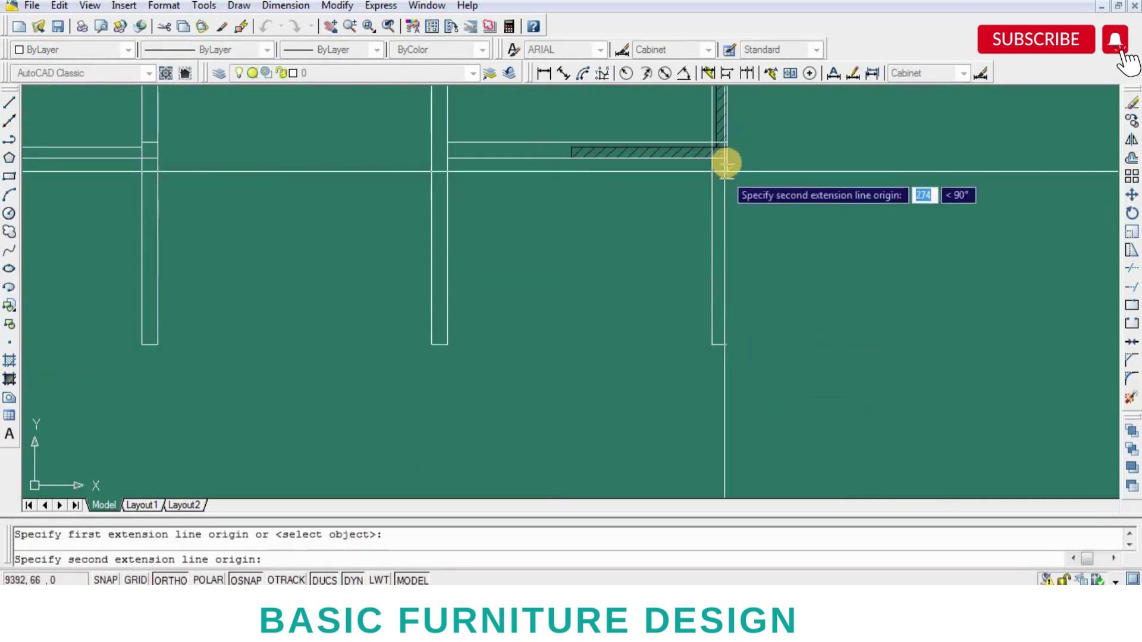
{"action": "left_click", "coordinate": [724, 172]}
{"action": "left_click", "coordinate": [769, 197]}
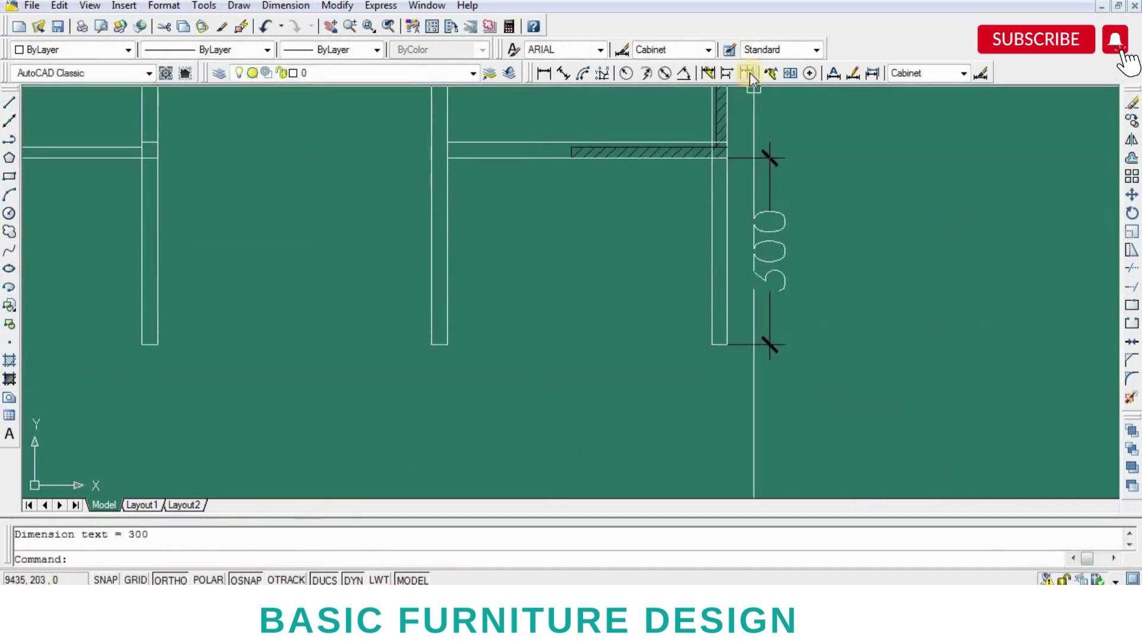
- Open the Cabinet dimension style for modification
{"action": "type", "text": "D"}
{"action": "key", "text": "Return"}
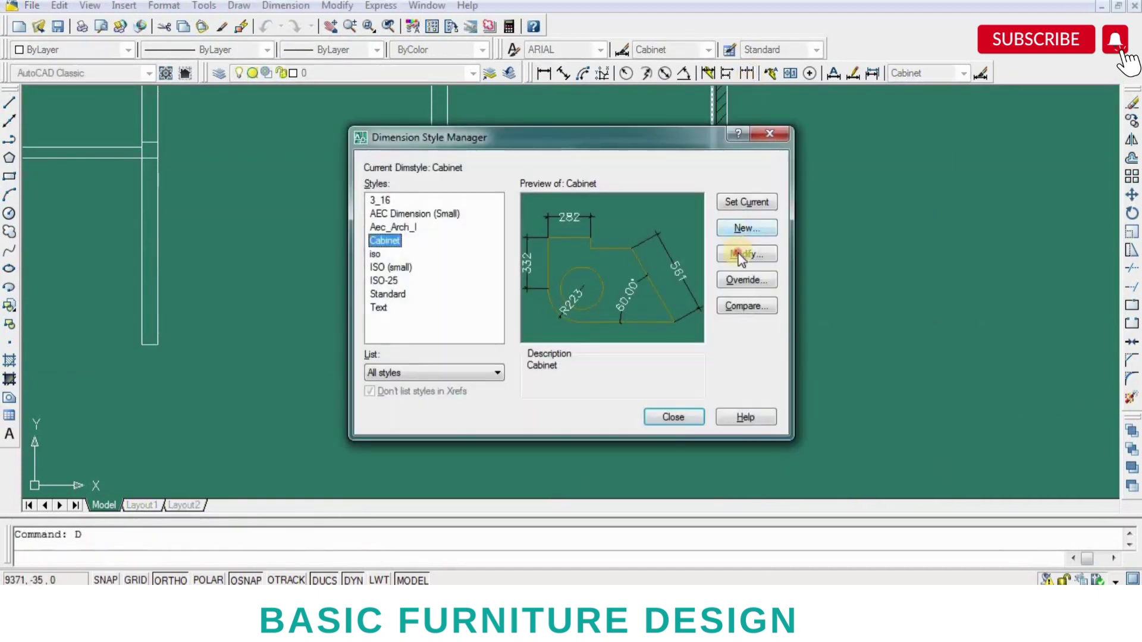
{"action": "left_click", "coordinate": [742, 252]}
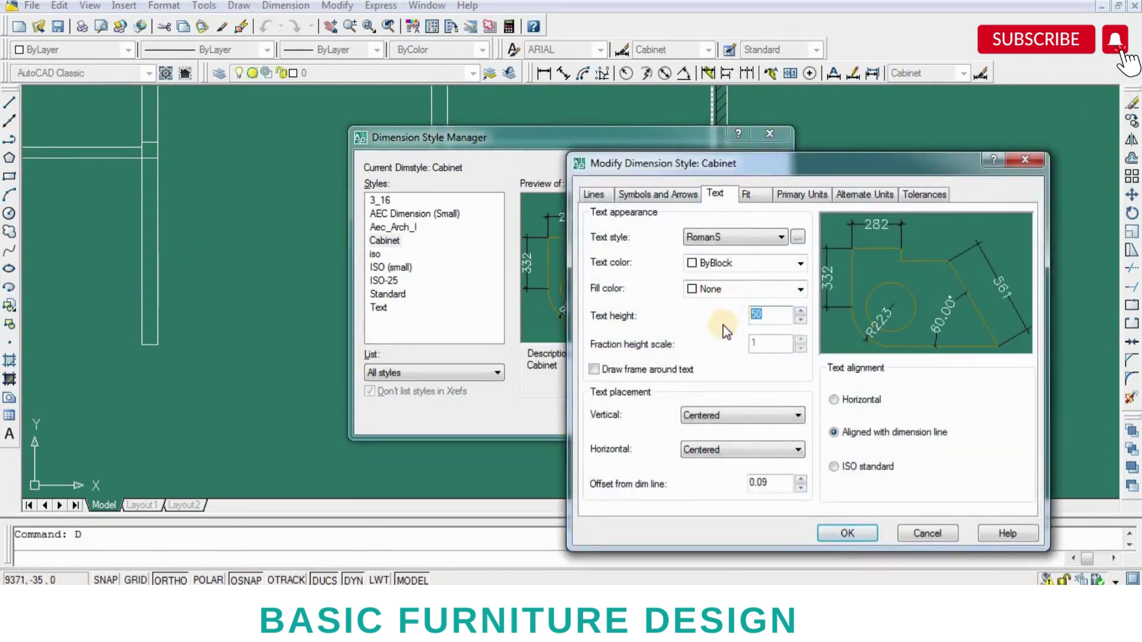
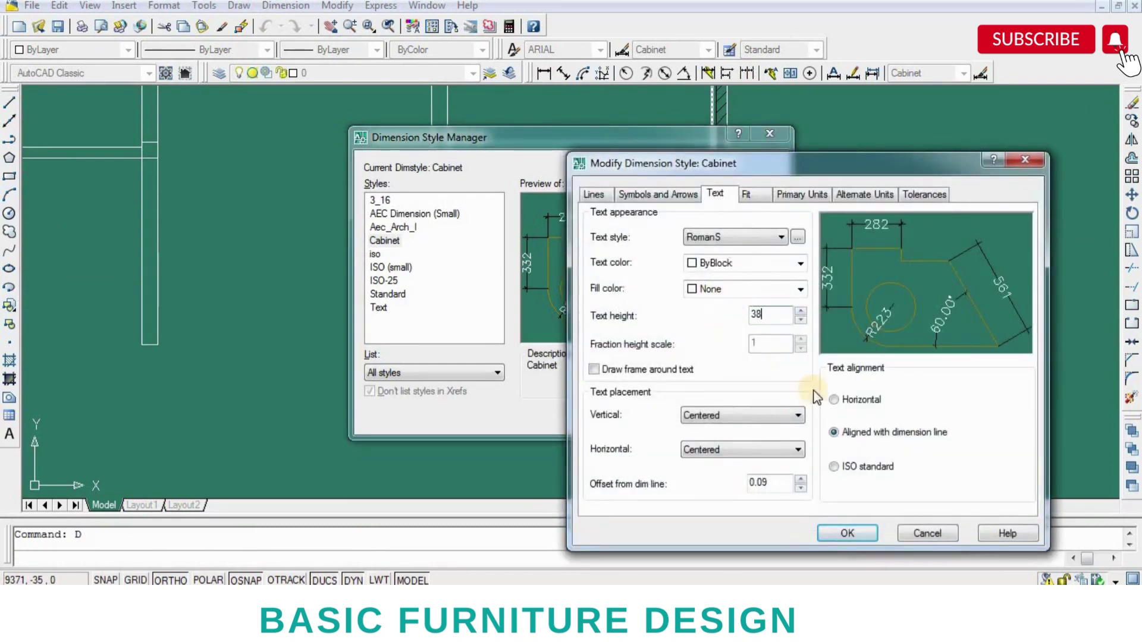
- Apply the revised Cabinet dimension style and start the side-view chain with the 25 dimension
{"action": "left_click", "coordinate": [844, 532]}
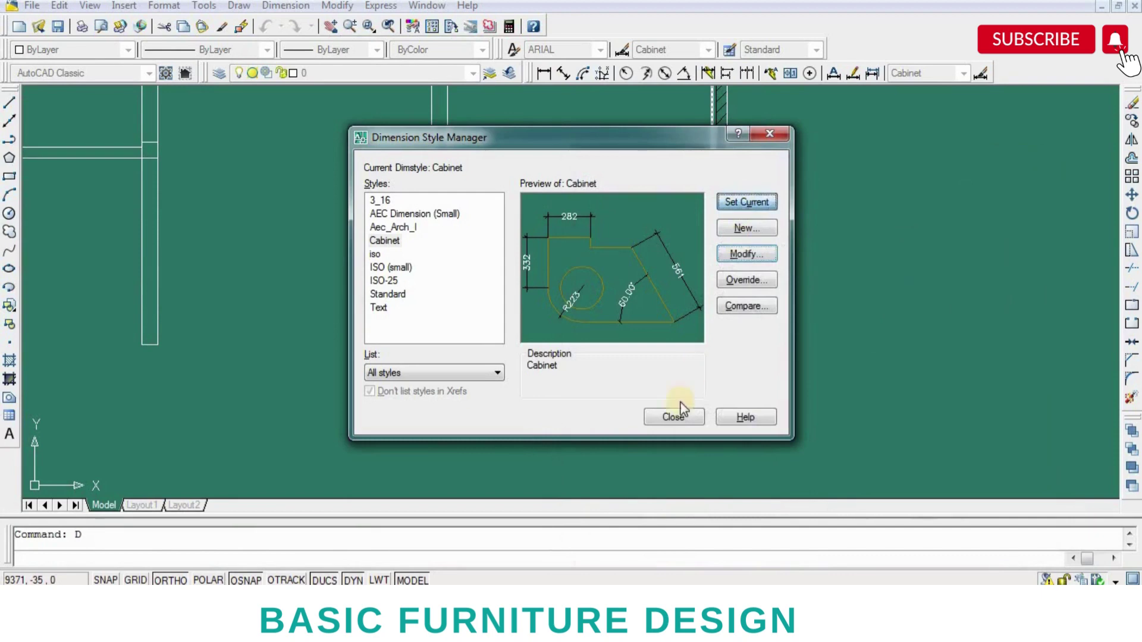
{"action": "left_click", "coordinate": [674, 416]}
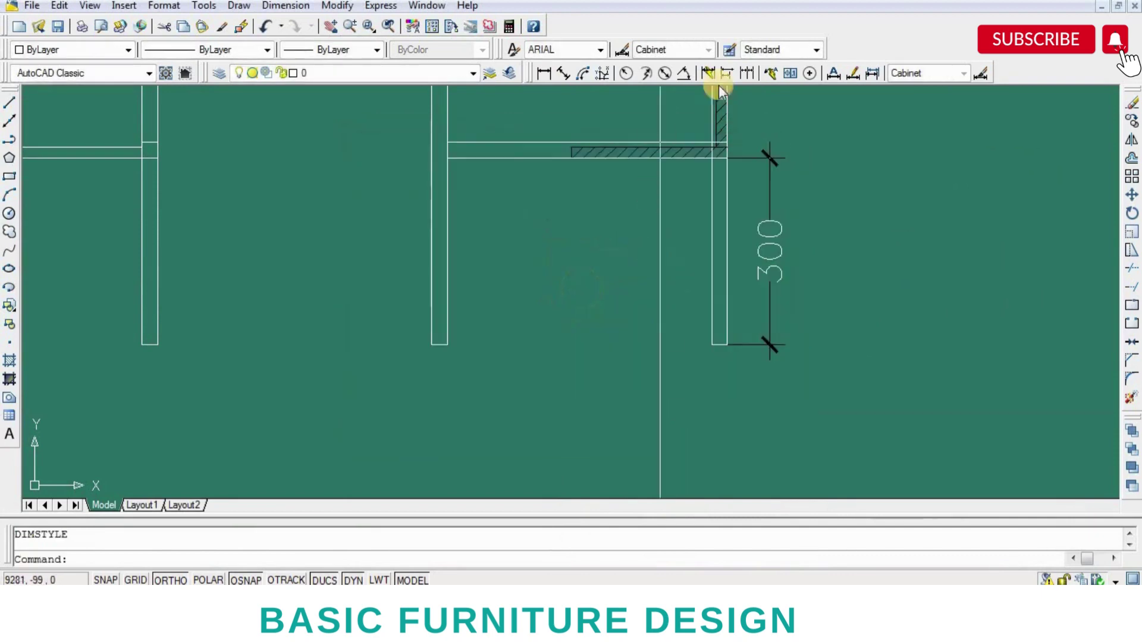
{"action": "left_click", "coordinate": [747, 72]}
{"action": "scroll", "coordinate": [732, 285], "scroll_direction": "up", "scroll_amount": 1}
{"action": "scroll", "coordinate": [740, 265], "scroll_direction": "up", "scroll_amount": 2}
{"action": "scroll", "coordinate": [740, 265], "scroll_direction": "up", "scroll_amount": 2}
{"action": "left_click", "coordinate": [737, 273]}
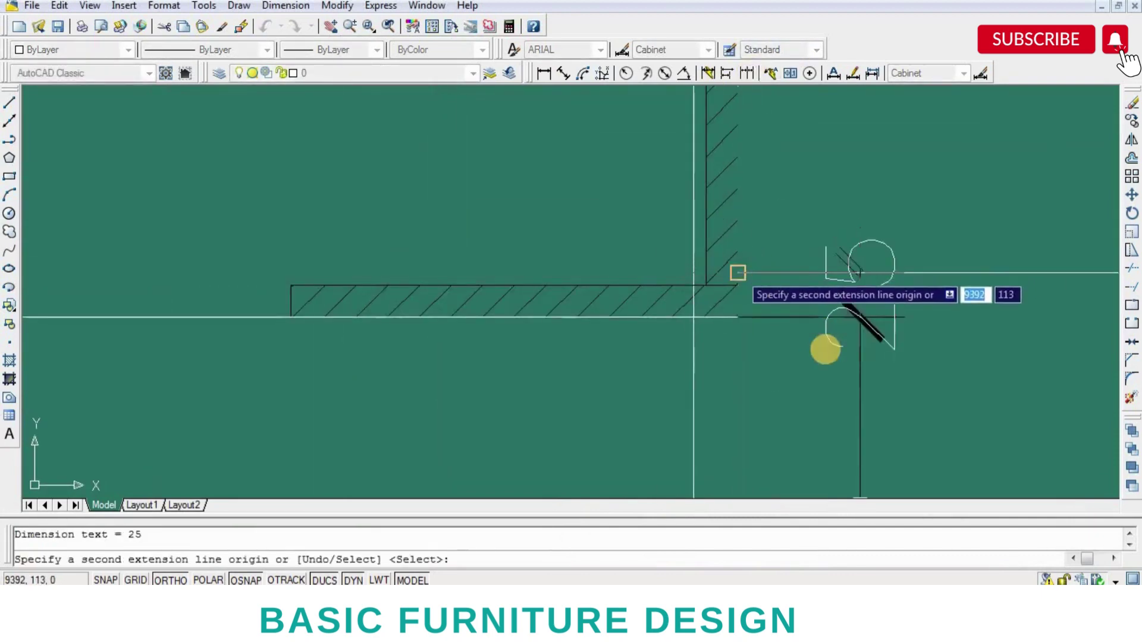
- Continue the side-view chain with the 407 and 18 dimensions, then end it
{"action": "scroll", "coordinate": [824, 349], "scroll_direction": "down", "scroll_amount": 4}
{"action": "scroll", "coordinate": [831, 352], "scroll_direction": "up", "scroll_amount": 3}
{"action": "mouse_move", "coordinate": [828, 247]}
{"action": "middle_mouse_down"}
{"action": "mouse_move", "coordinate": [819, 397]}
{"action": "mouse_move", "coordinate": [803, 288]}
{"action": "middle_mouse_up"}
{"action": "scroll", "coordinate": [803, 288], "scroll_direction": "up", "scroll_amount": 3}
{"action": "left_click", "coordinate": [756, 302]}
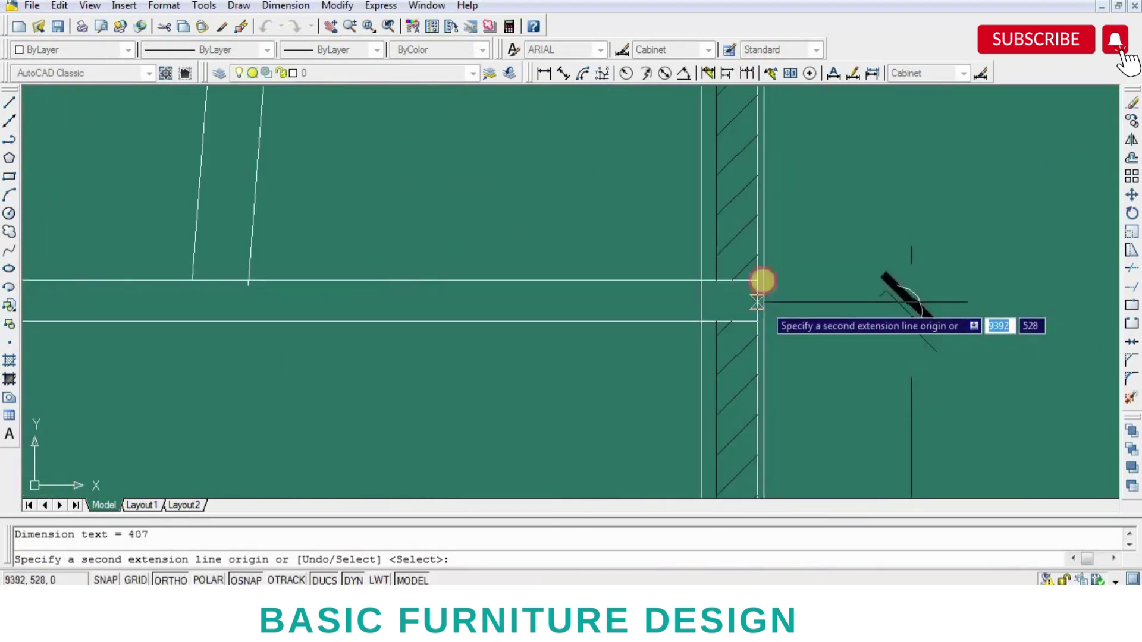
{"action": "left_click", "coordinate": [759, 280]}
{"action": "scroll", "coordinate": [821, 297], "scroll_direction": "down", "scroll_amount": 5}
{"action": "mouse_move", "coordinate": [841, 255]}
{"action": "middle_mouse_down"}
{"action": "mouse_move", "coordinate": [847, 181]}
{"action": "mouse_move", "coordinate": [850, 206]}
{"action": "middle_mouse_up"}
{"action": "scroll", "coordinate": [847, 192], "scroll_direction": "down", "scroll_amount": 3}
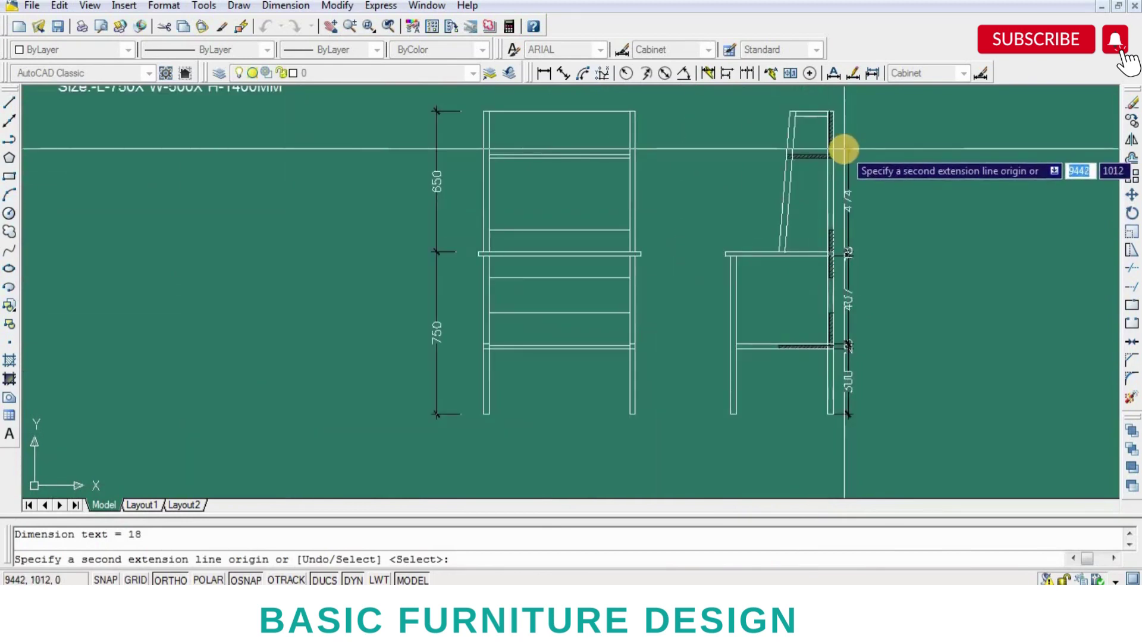
{"action": "scroll", "coordinate": [845, 148], "scroll_direction": "up", "scroll_amount": 2}
{"action": "scroll", "coordinate": [850, 237], "scroll_direction": "up", "scroll_amount": 1}
{"action": "scroll", "coordinate": [840, 214], "scroll_direction": "up", "scroll_amount": 2}
{"action": "scroll", "coordinate": [837, 210], "scroll_direction": "up", "scroll_amount": 1}
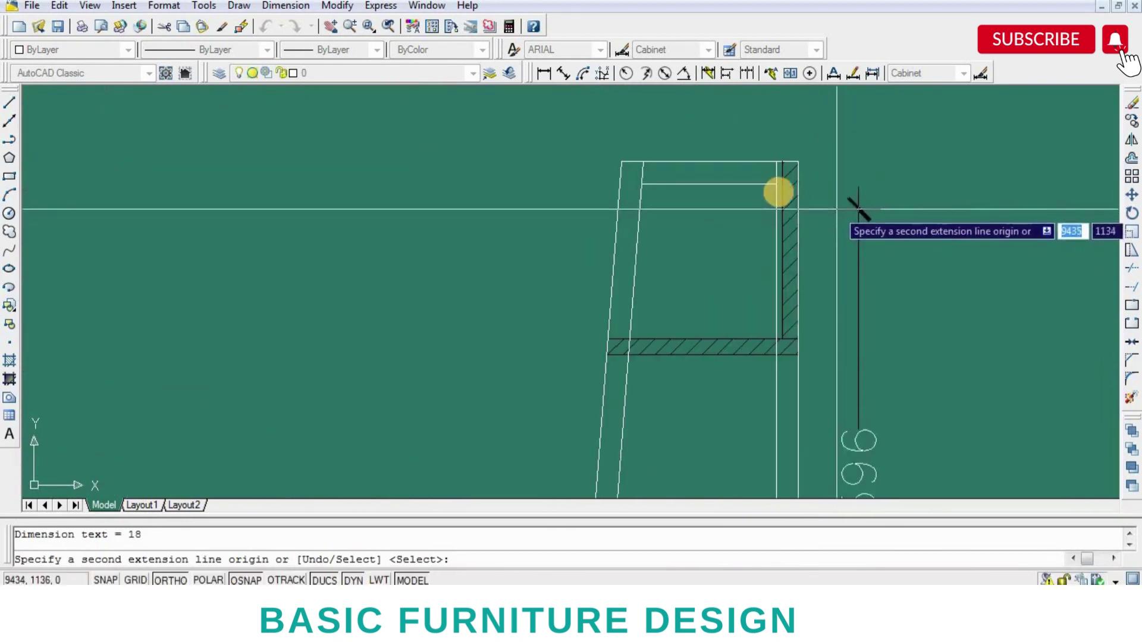
{"action": "scroll", "coordinate": [856, 184], "scroll_direction": "down", "scroll_amount": 1}
{"action": "key", "text": "Return"}
{"action": "key", "text": "Return"}
{"action": "scroll", "coordinate": [770, 347], "scroll_direction": "down", "scroll_amount": 2}
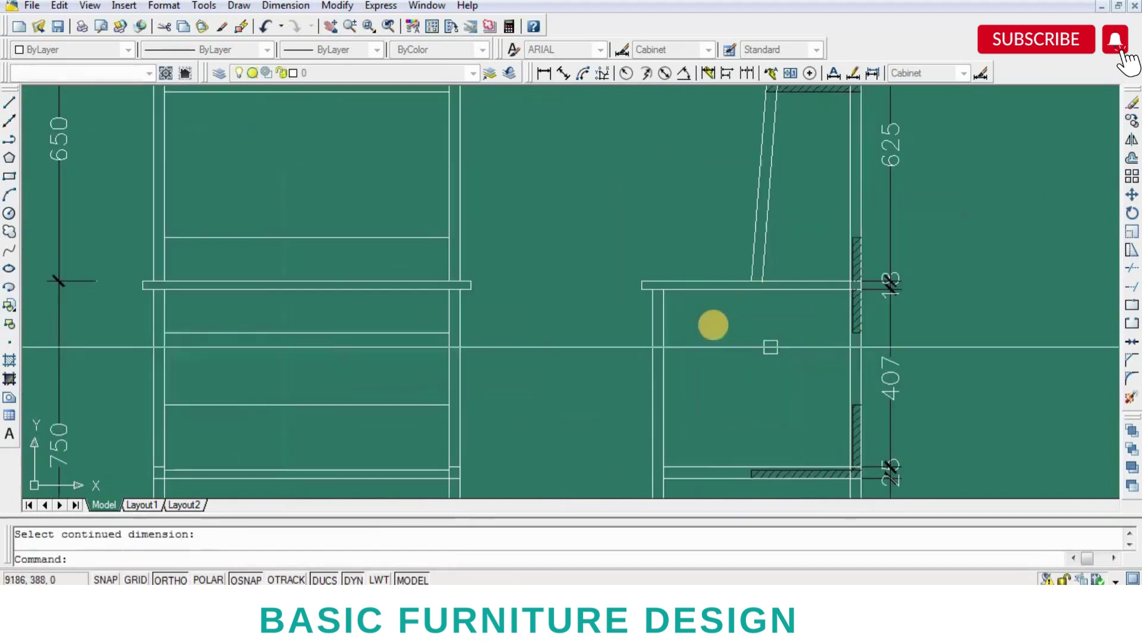
- Offset the desk top's lower edge 25 downward to create the rail line
{"action": "type", "text": "o"}
{"action": "key", "text": "Return"}
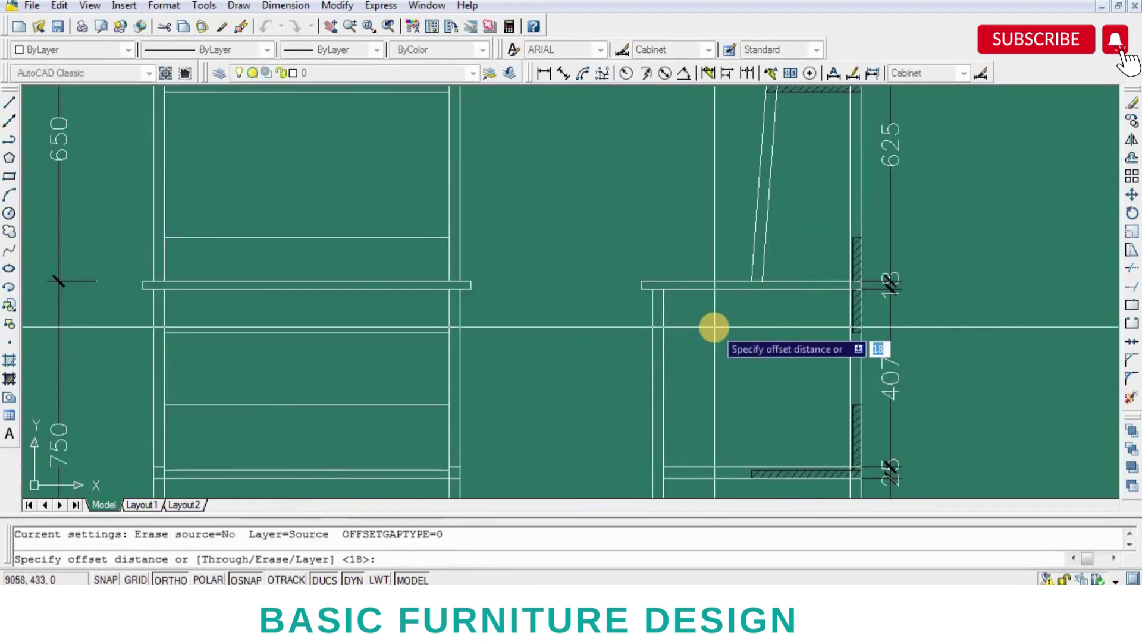
{"action": "key", "text": "Return"}
{"action": "scroll", "coordinate": [744, 313], "scroll_direction": "up", "scroll_amount": 3}
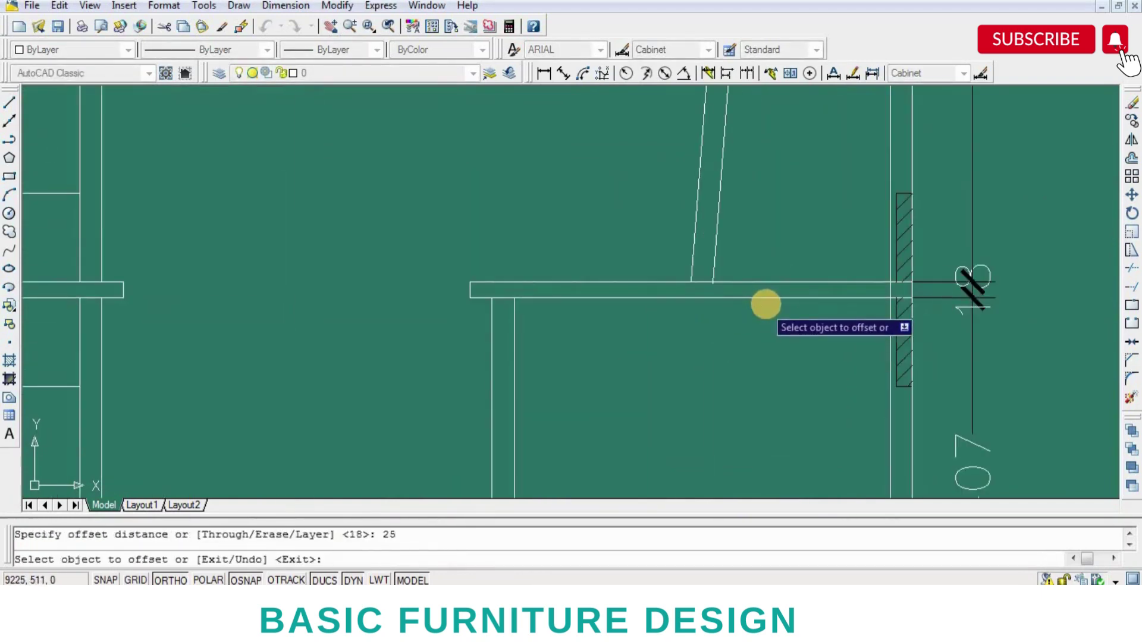
{"action": "left_click", "coordinate": [756, 332]}
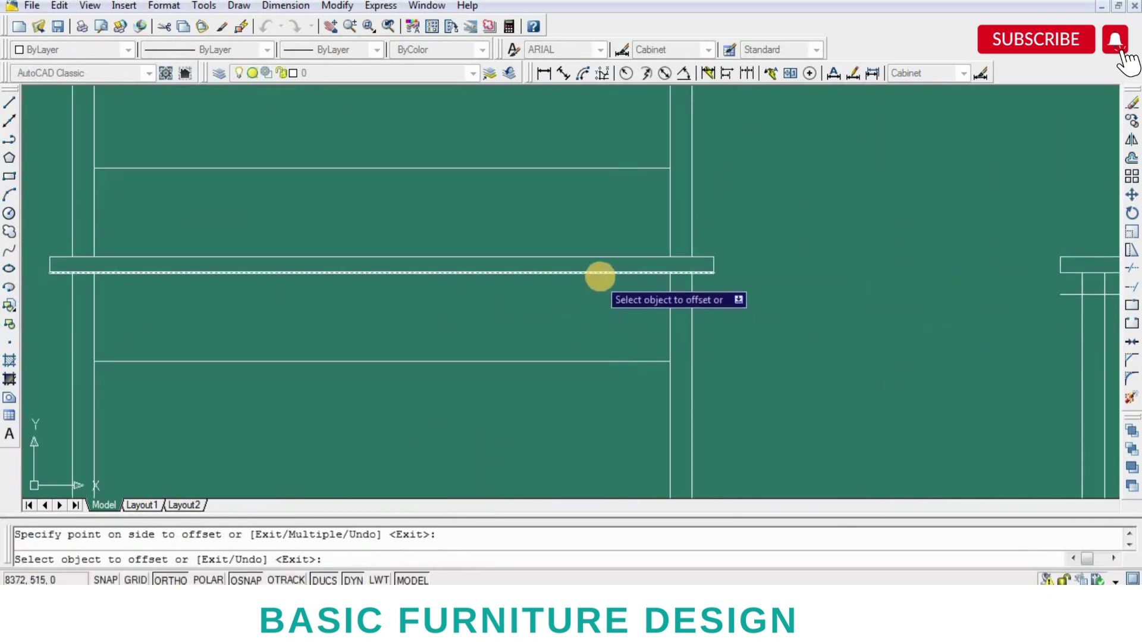
{"action": "key", "text": "Return"}
- Trim the new rail lines back to the legs in the front and side views
{"action": "middle_click_drag", "start_coordinate": [251, 329], "coordinate": [391, 333]}
{"action": "type", "text": "TR"}
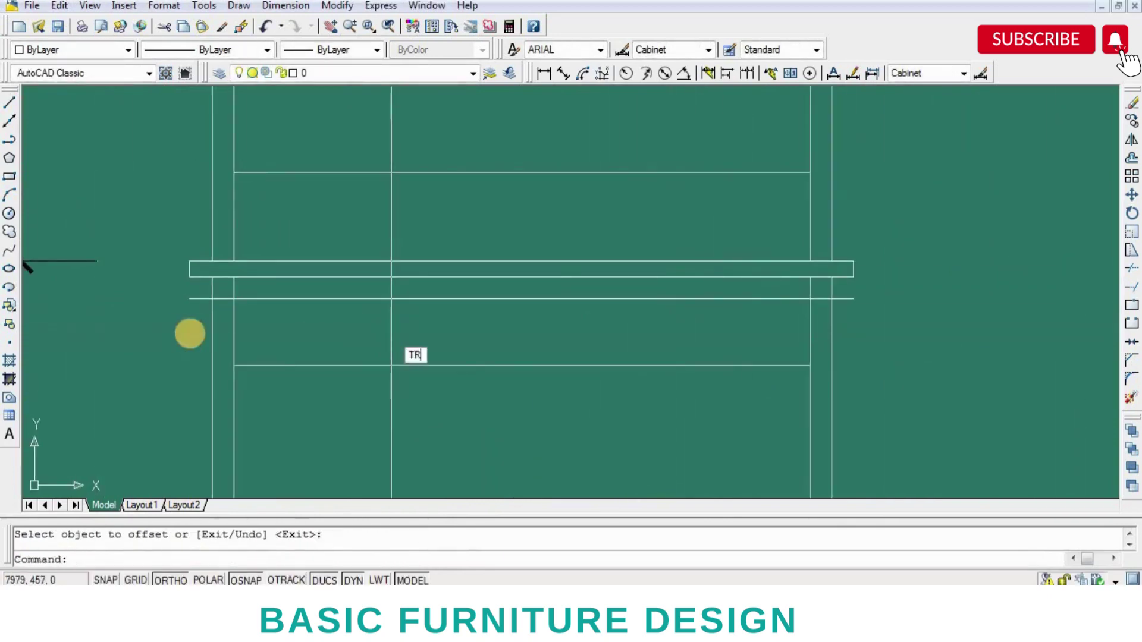
{"action": "key", "text": "Return"}
{"action": "key", "text": "Return"}
{"action": "scroll", "coordinate": [220, 310], "scroll_direction": "up", "scroll_amount": 3}
{"action": "scroll", "coordinate": [237, 321], "scroll_direction": "down", "scroll_amount": 6}
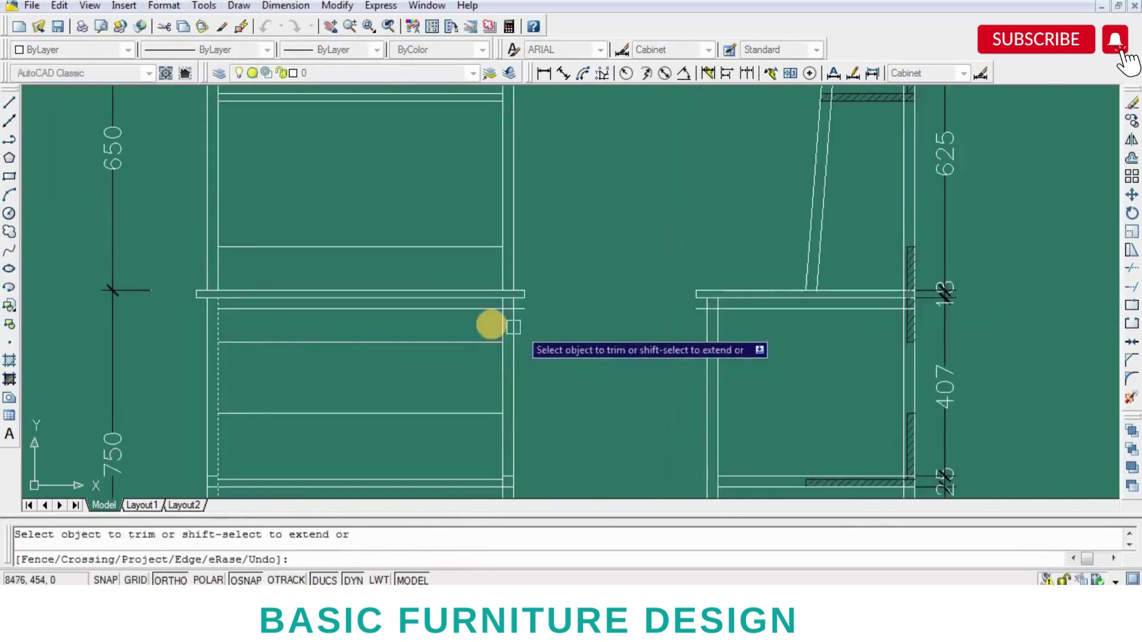
{"action": "key", "text": "Return"}
{"action": "scroll", "coordinate": [499, 318], "scroll_direction": "up", "scroll_amount": 2}
{"action": "key", "text": "Return"}
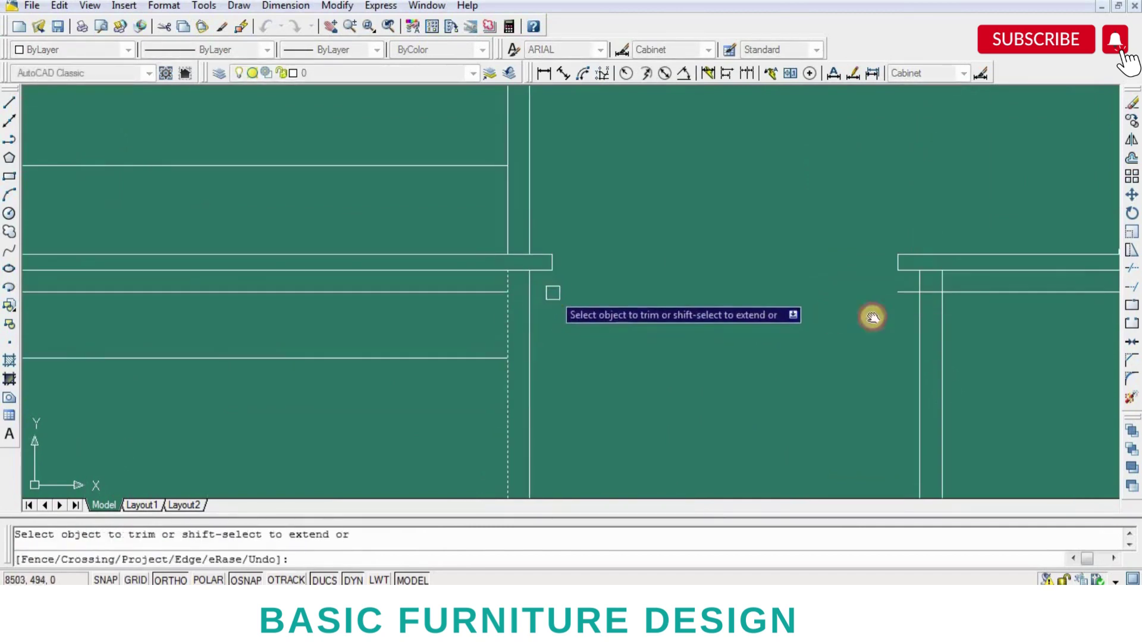
{"action": "middle_click_drag", "start_coordinate": [871, 317], "coordinate": [563, 298]}
{"action": "key", "text": "Return"}
{"action": "key", "text": "Return"}
{"action": "key", "text": "Return"}
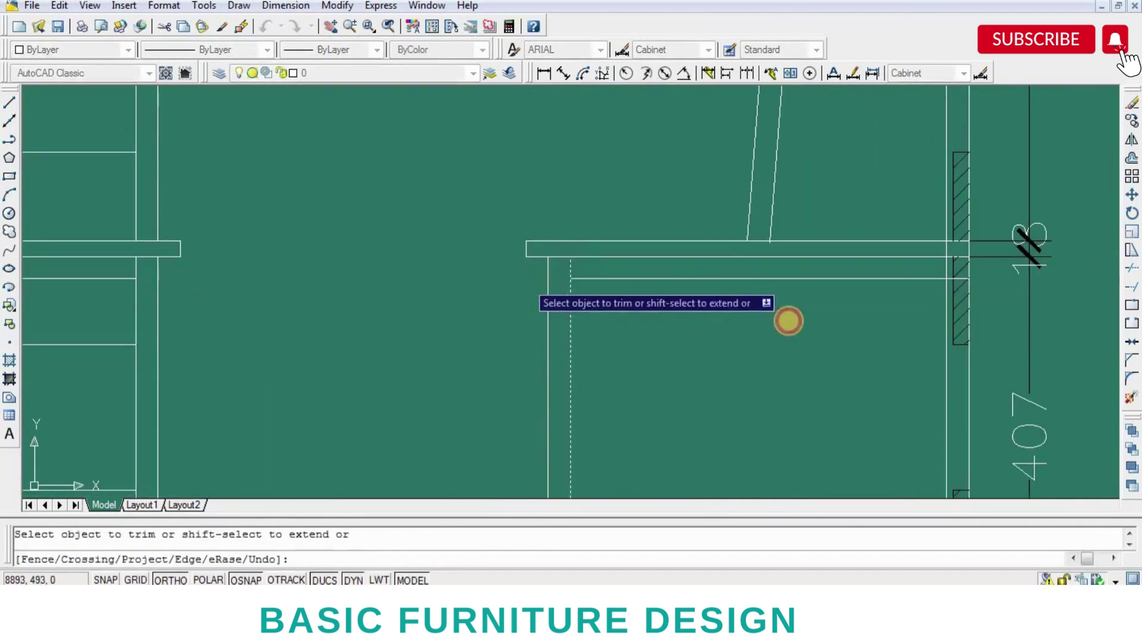
{"action": "key", "text": "Return"}
{"action": "key", "text": "Return"}
{"action": "key", "text": "Return"}
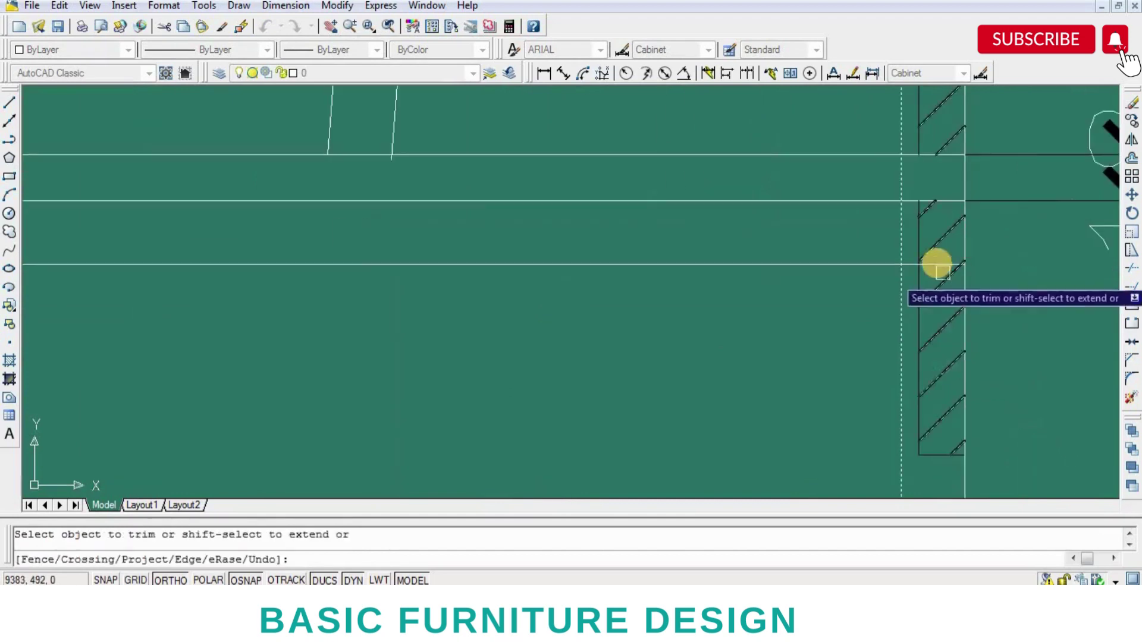
{"action": "key", "text": "Return"}
{"action": "scroll", "coordinate": [807, 328], "scroll_direction": "down", "scroll_amount": 3}
{"action": "scroll", "coordinate": [711, 276], "scroll_direction": "up", "scroll_amount": 7}
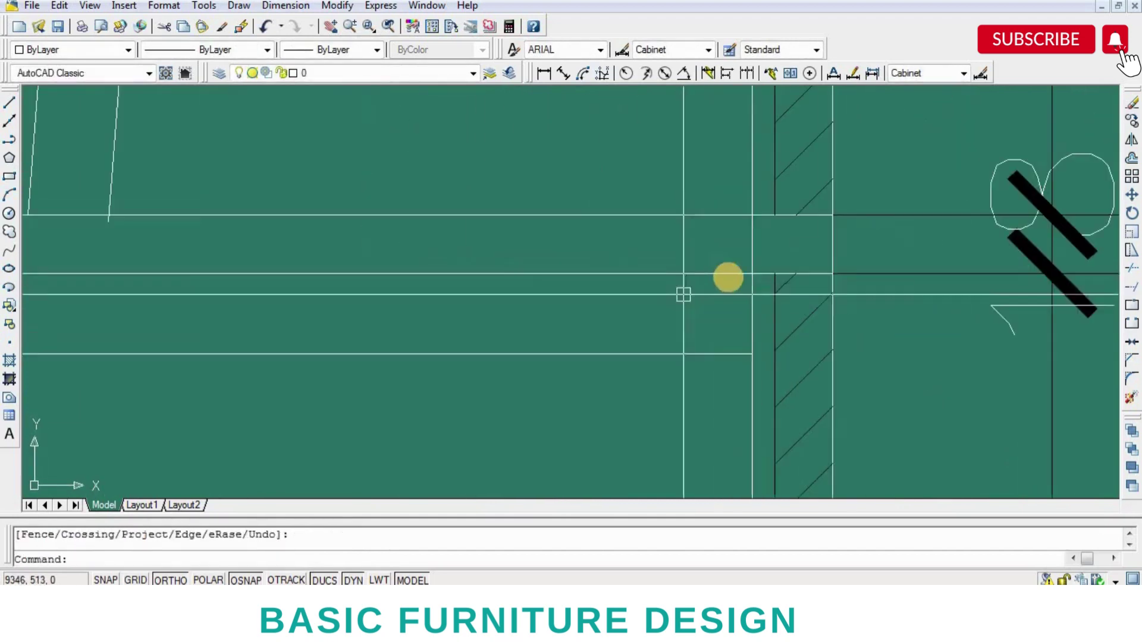
{"action": "key", "text": "Return"}
{"action": "key", "text": "Return"}
{"action": "key", "text": "Return"}
{"action": "scroll", "coordinate": [687, 269], "scroll_direction": "down", "scroll_amount": 5}
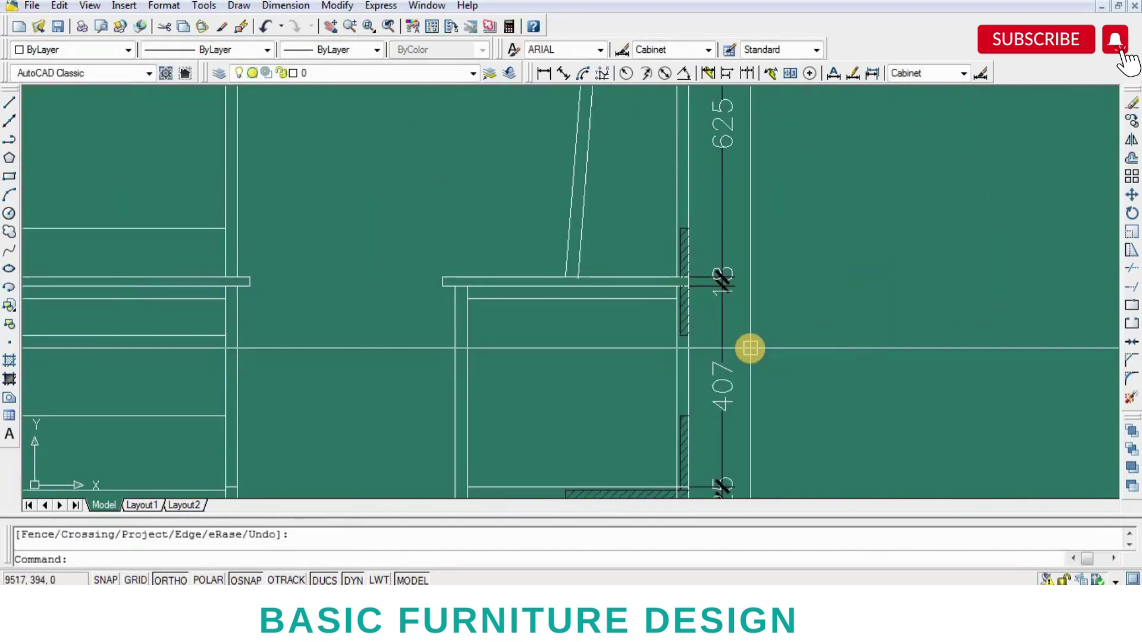
{"action": "scroll", "coordinate": [750, 348], "scroll_direction": "up", "scroll_amount": 2}
{"action": "scroll", "coordinate": [785, 306], "scroll_direction": "up", "scroll_amount": 1}
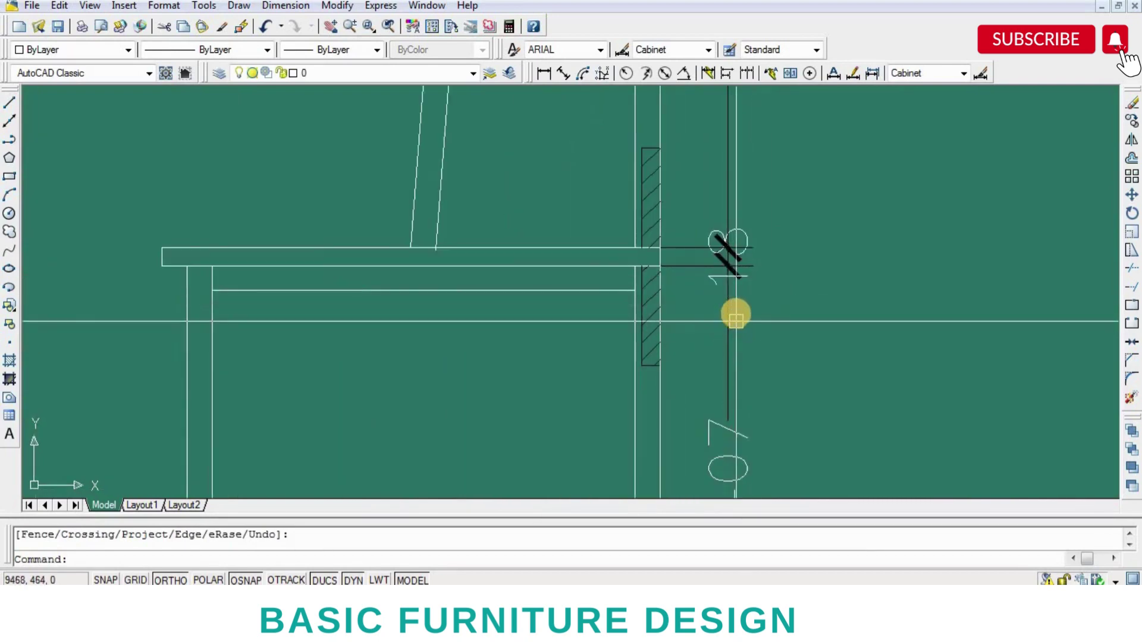
- Grip-stretch both ends of the 18 top-thickness dimension onto the back panel corners
{"action": "left_click", "coordinate": [738, 238]}
{"action": "scroll", "coordinate": [675, 255], "scroll_direction": "up", "scroll_amount": 3}
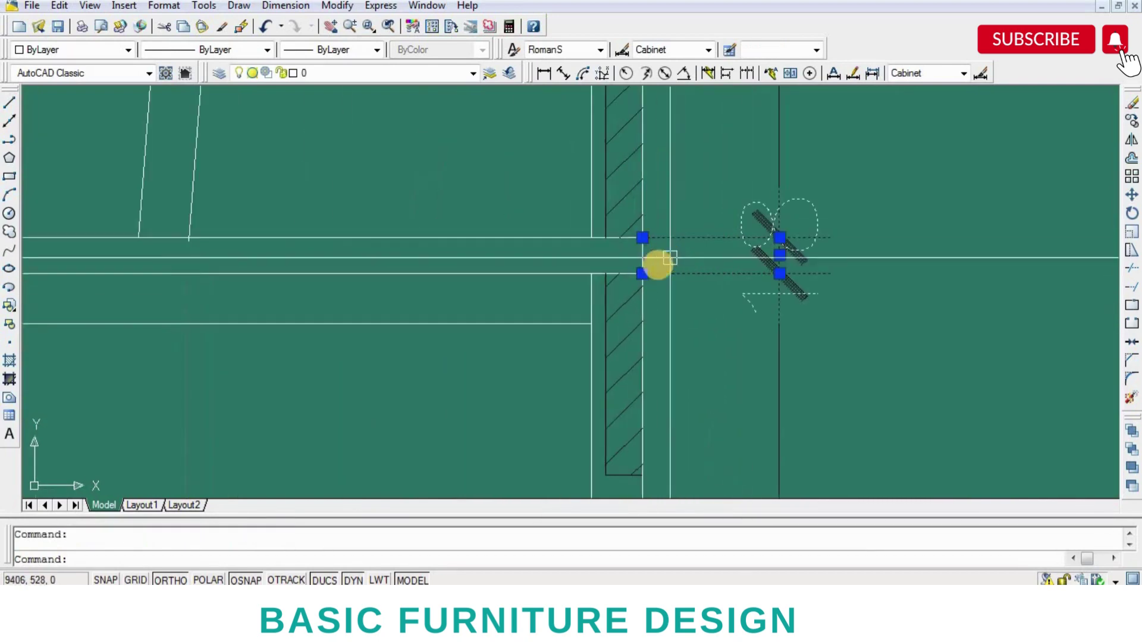
{"action": "left_click", "coordinate": [642, 274]}
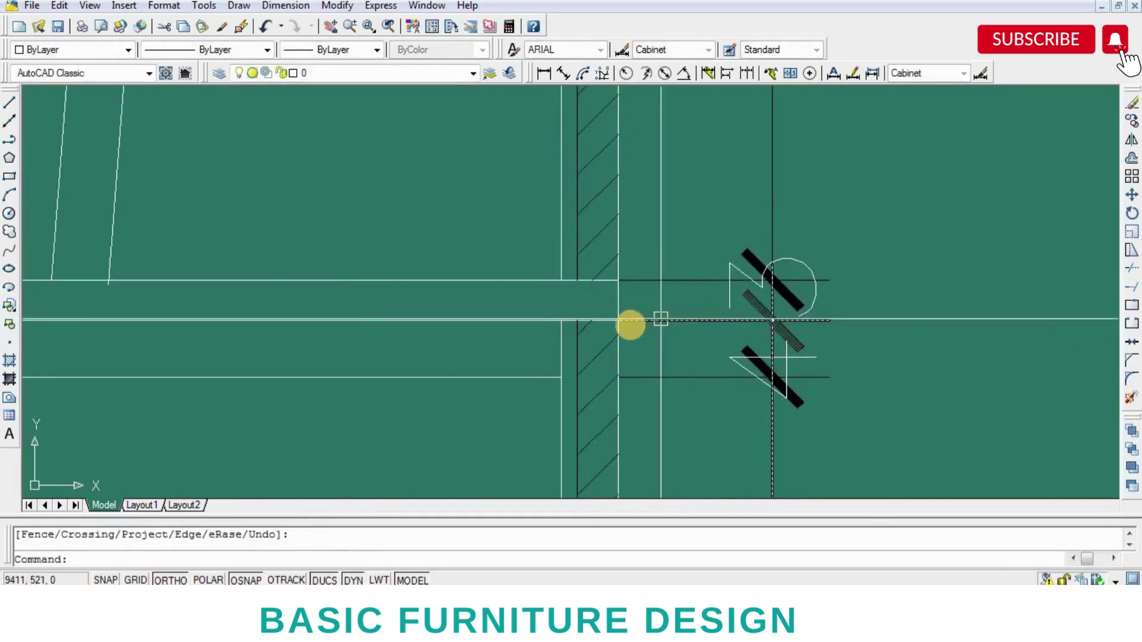
{"action": "left_click", "coordinate": [618, 321]}
{"action": "left_click", "coordinate": [619, 280]}
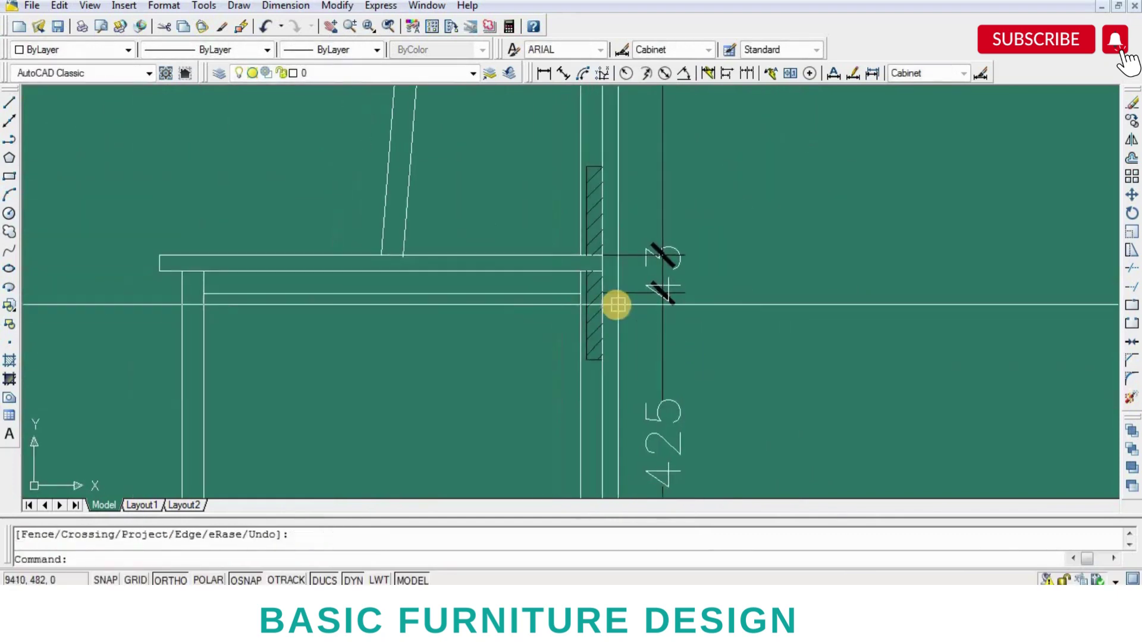
{"action": "scroll", "coordinate": [614, 303], "scroll_direction": "up", "scroll_amount": 3}
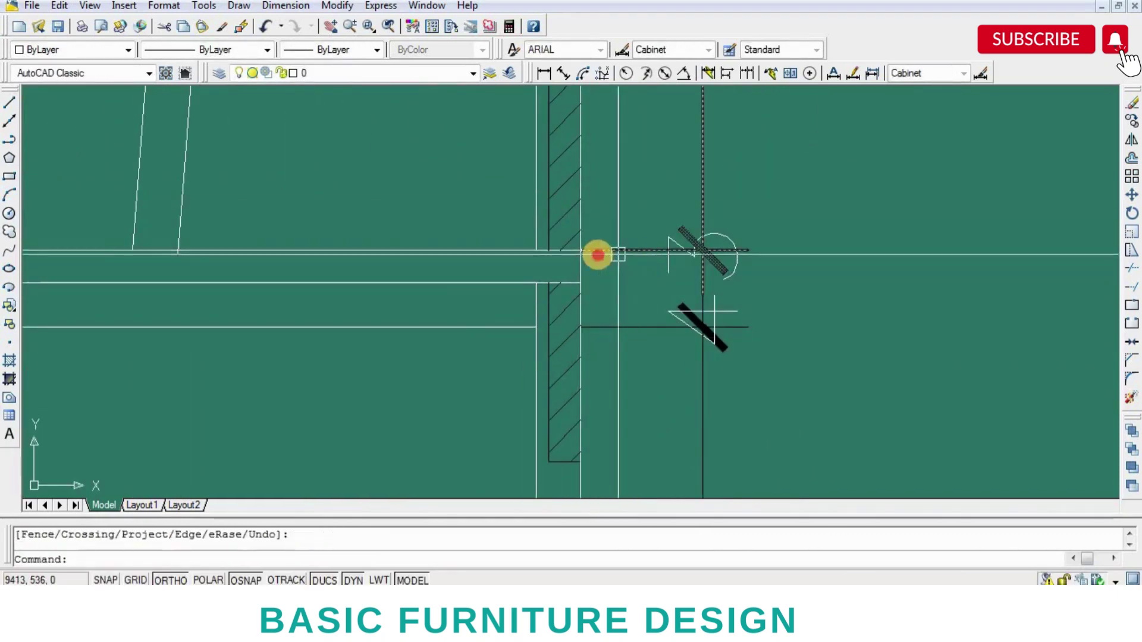
{"action": "left_click", "coordinate": [582, 250]}
{"action": "left_click", "coordinate": [581, 283]}
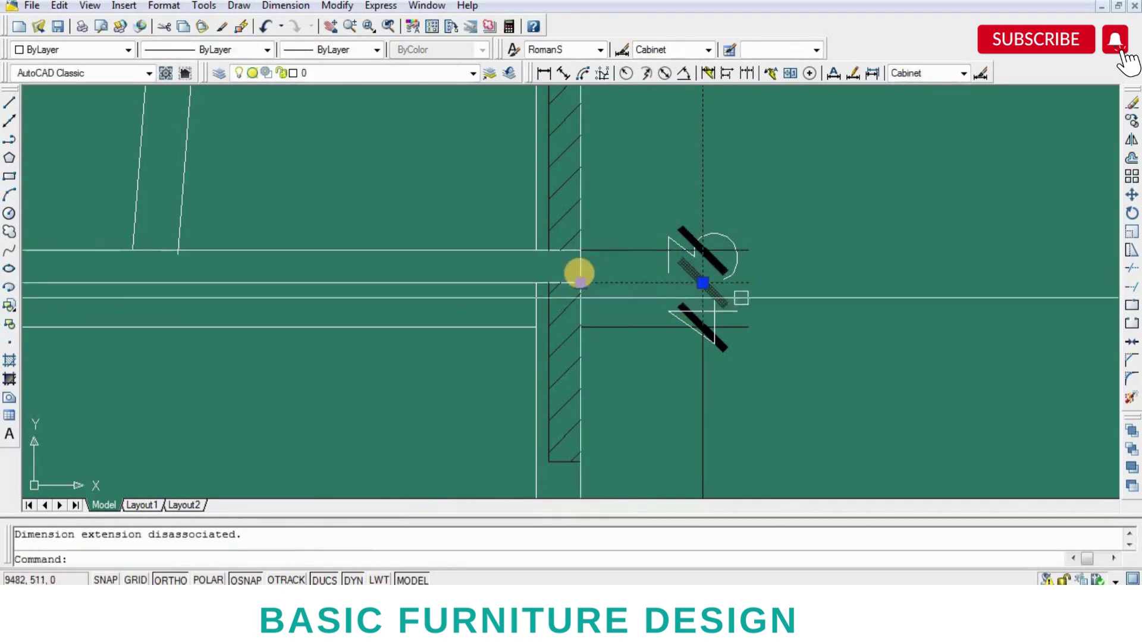
- Save the drawing and erase a stray linear dimension added near the top
{"action": "left_click", "coordinate": [58, 26]}
{"action": "left_click", "coordinate": [546, 74]}
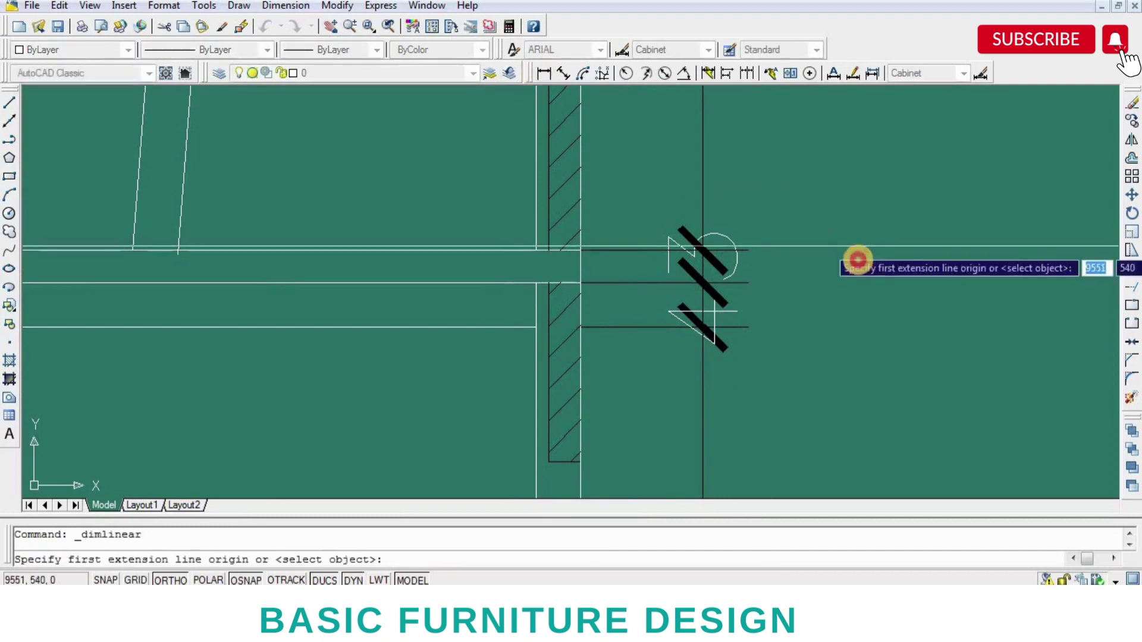
{"action": "left_click", "coordinate": [857, 257]}
{"action": "left_click", "coordinate": [877, 249]}
{"action": "left_click_drag", "start_coordinate": [904, 201], "coordinate": [834, 283]}
{"action": "key", "text": "Delete"}
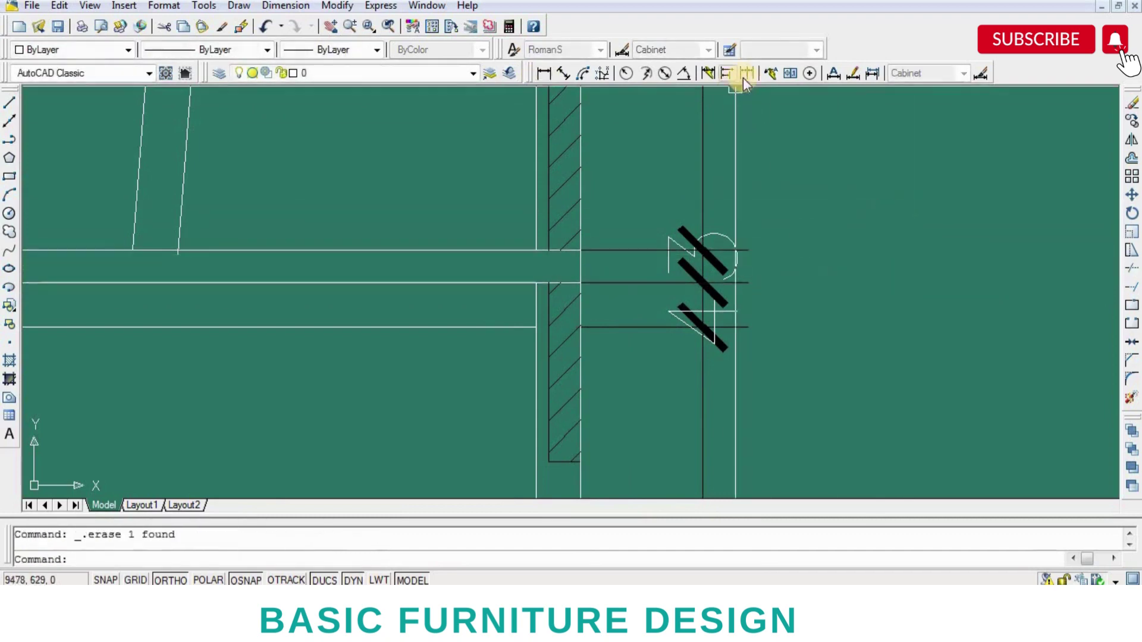
- Continue from the 18 dimension down to the new rail line
{"action": "left_click", "coordinate": [611, 278]}
{"action": "left_click", "coordinate": [581, 252]}
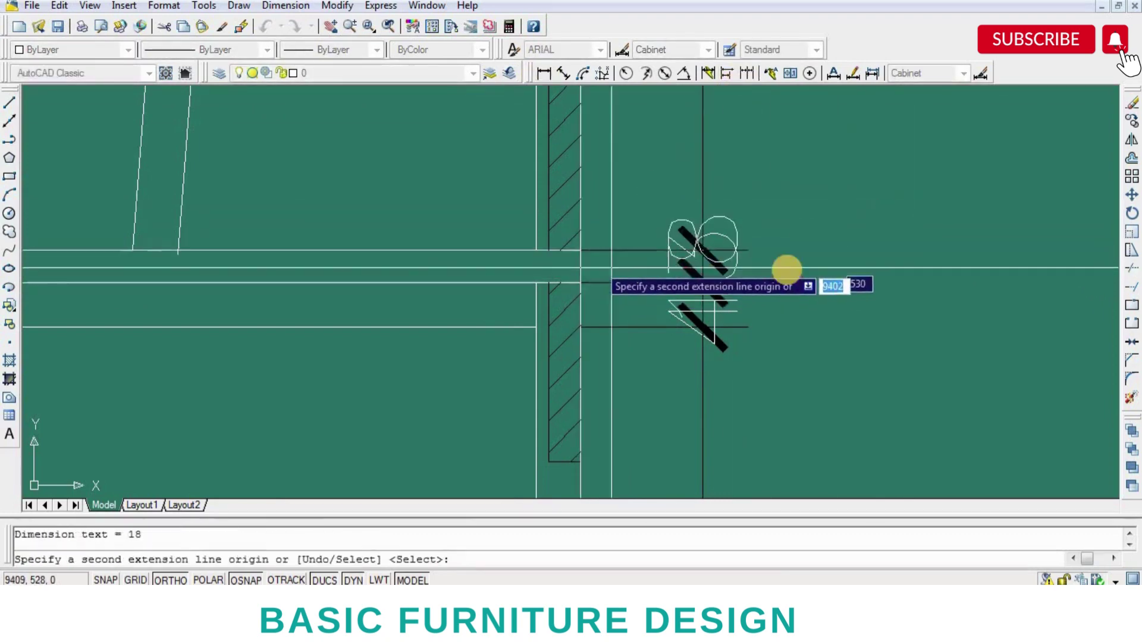
{"action": "key", "text": "Return"}
{"action": "key", "text": "Return"}
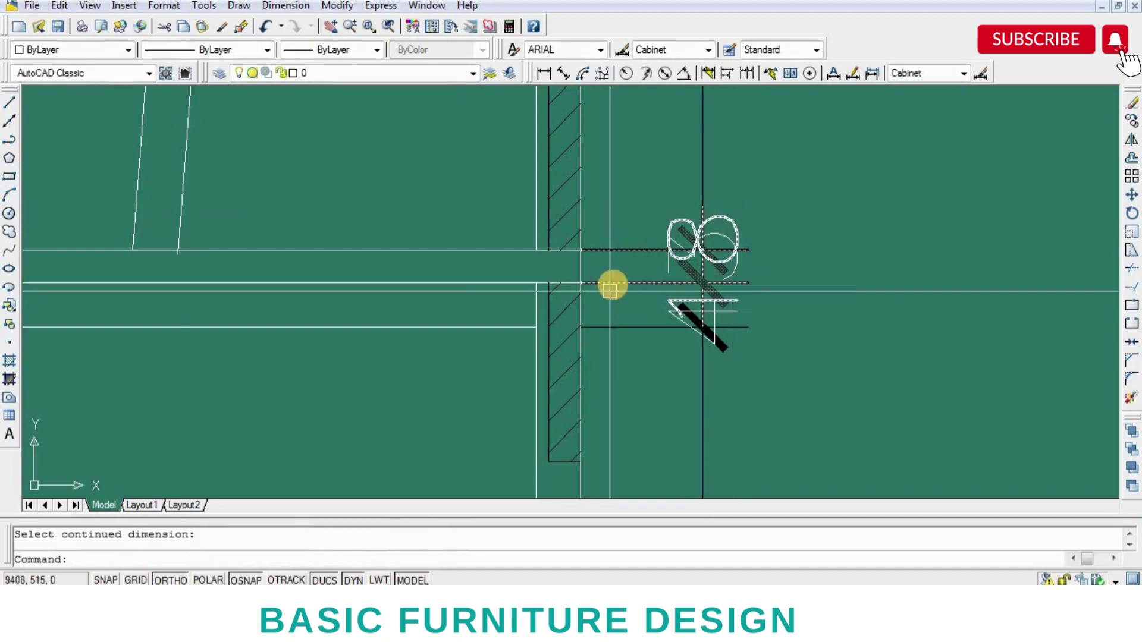
{"action": "scroll", "coordinate": [609, 288], "scroll_direction": "up", "scroll_amount": 3}
- Save the drawing and stretch one of the stacked small dimensions to a new point
{"action": "left_click", "coordinate": [543, 209]}
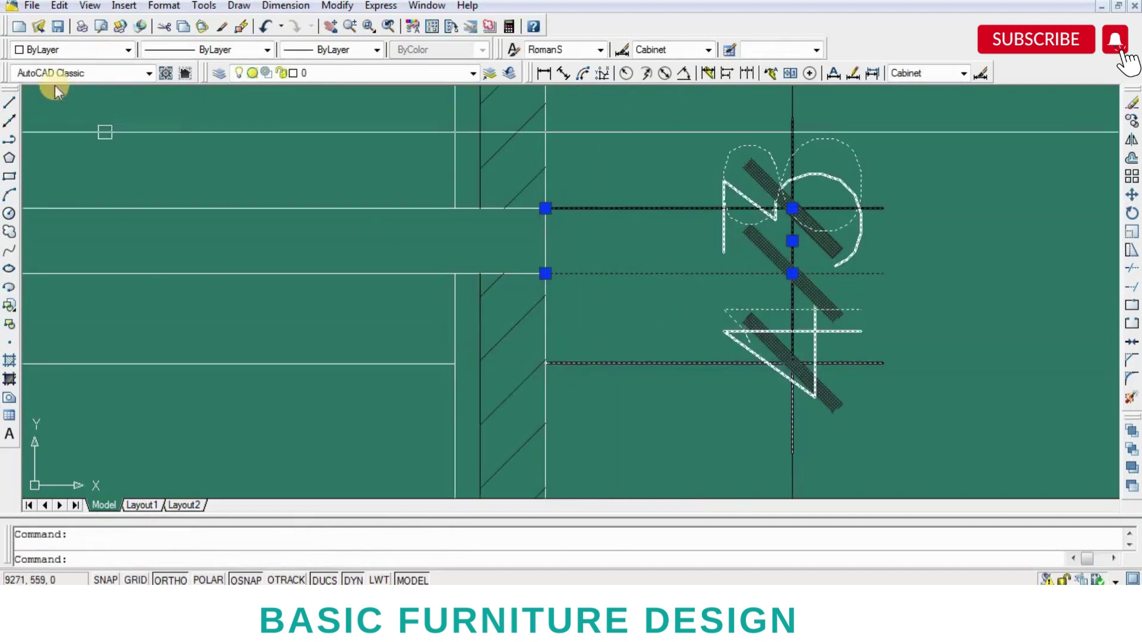
{"action": "left_click", "coordinate": [58, 28]}
{"action": "left_click", "coordinate": [815, 387]}
{"action": "left_click", "coordinate": [543, 200]}
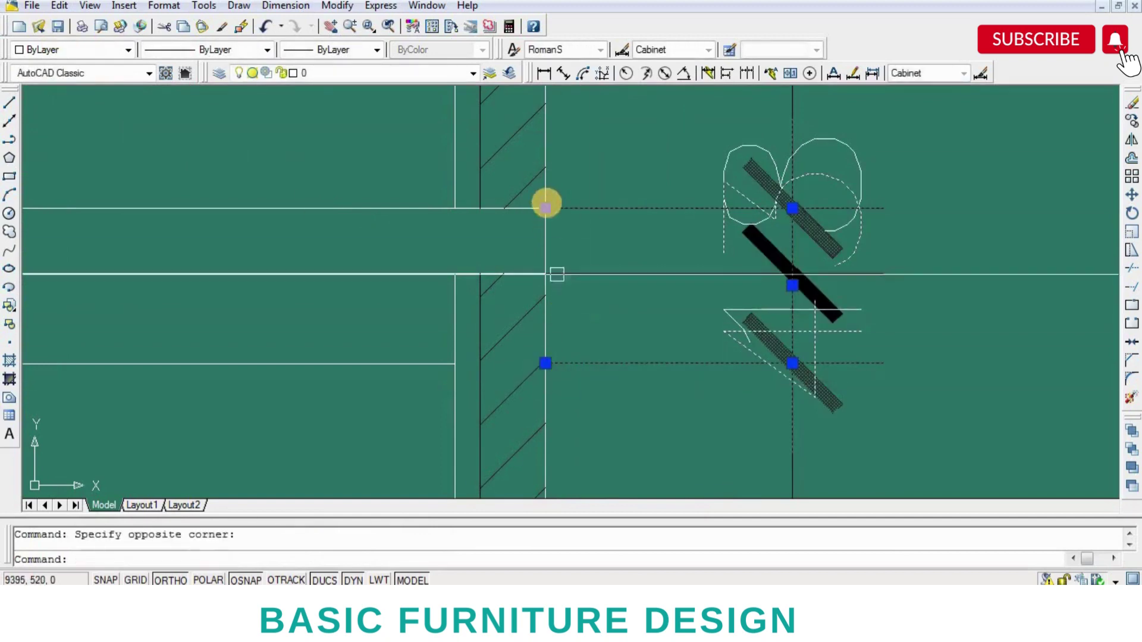
{"action": "left_click", "coordinate": [548, 278]}
{"action": "scroll", "coordinate": [624, 306], "scroll_direction": "down", "scroll_amount": 5}
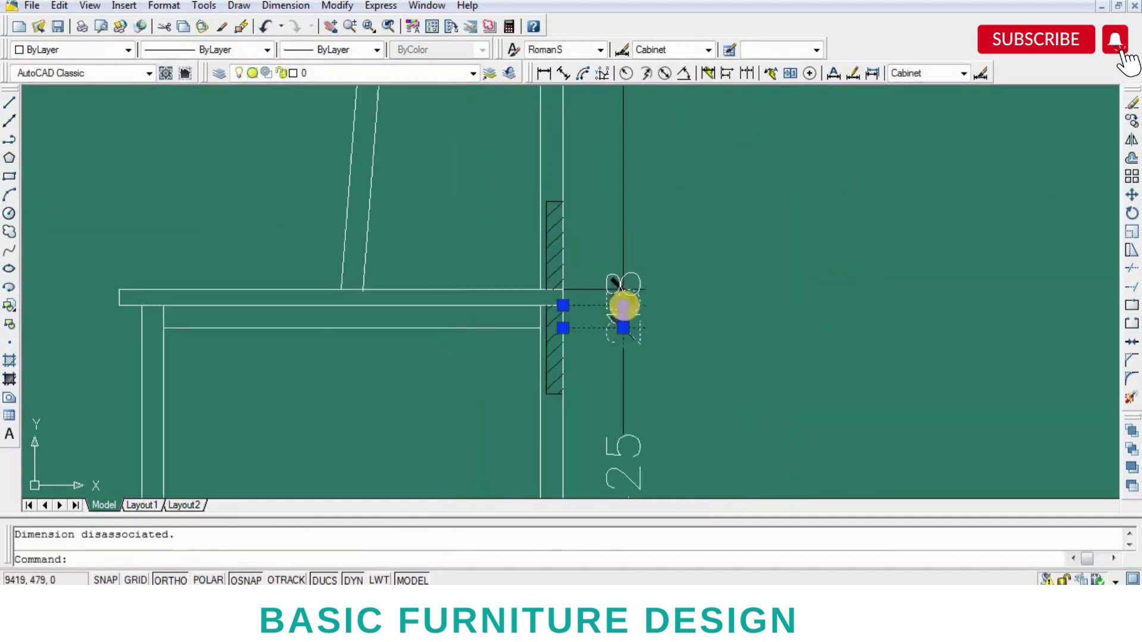
{"action": "scroll", "coordinate": [621, 290], "scroll_direction": "up", "scroll_amount": 3}
- Move a crowded dimension text clear of the side-view chain's lines
{"action": "left_click", "coordinate": [615, 311]}
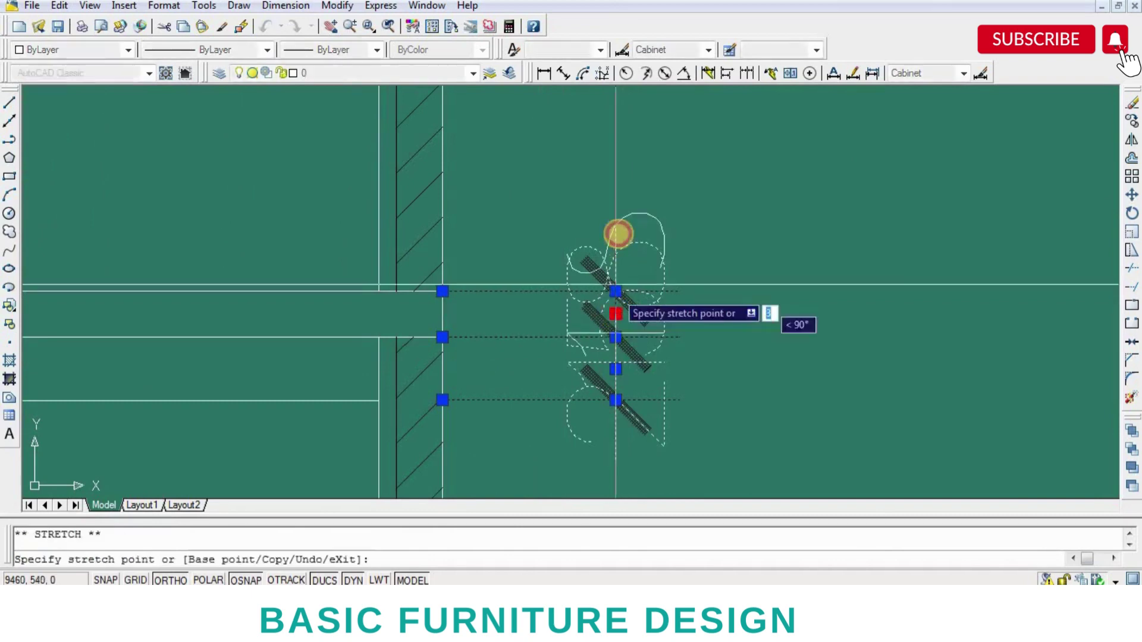
{"action": "left_click", "coordinate": [616, 227]}
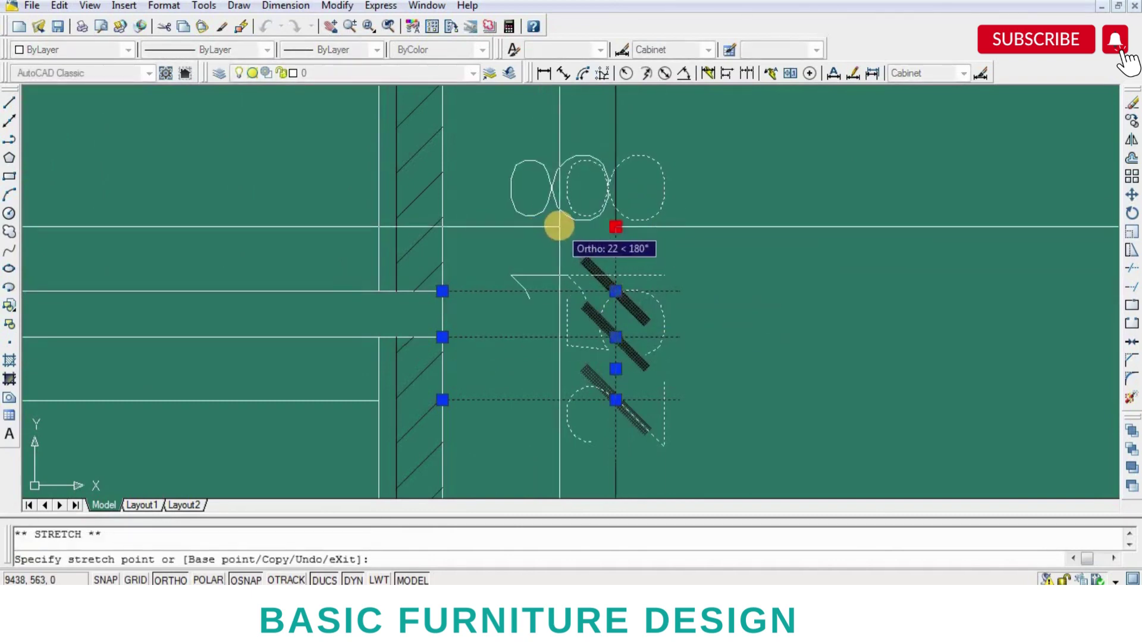
{"action": "left_click", "coordinate": [745, 269]}
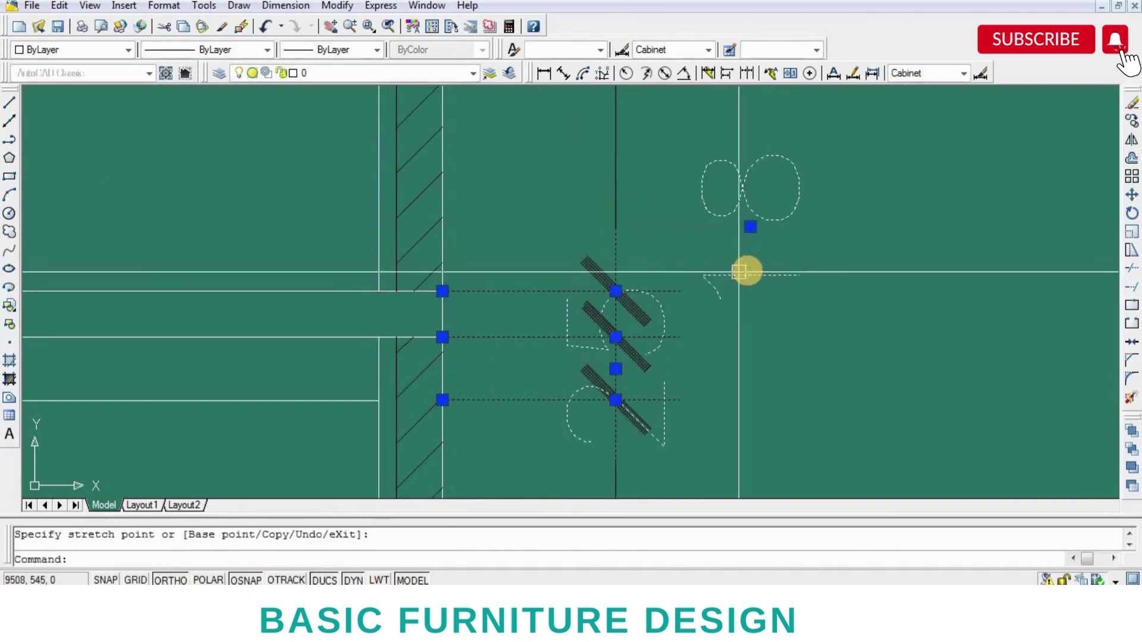
{"action": "scroll", "coordinate": [718, 313], "scroll_direction": "down", "scroll_amount": 3}
{"action": "scroll", "coordinate": [726, 306], "scroll_direction": "up", "scroll_amount": 3}
{"action": "left_click", "coordinate": [625, 344]}
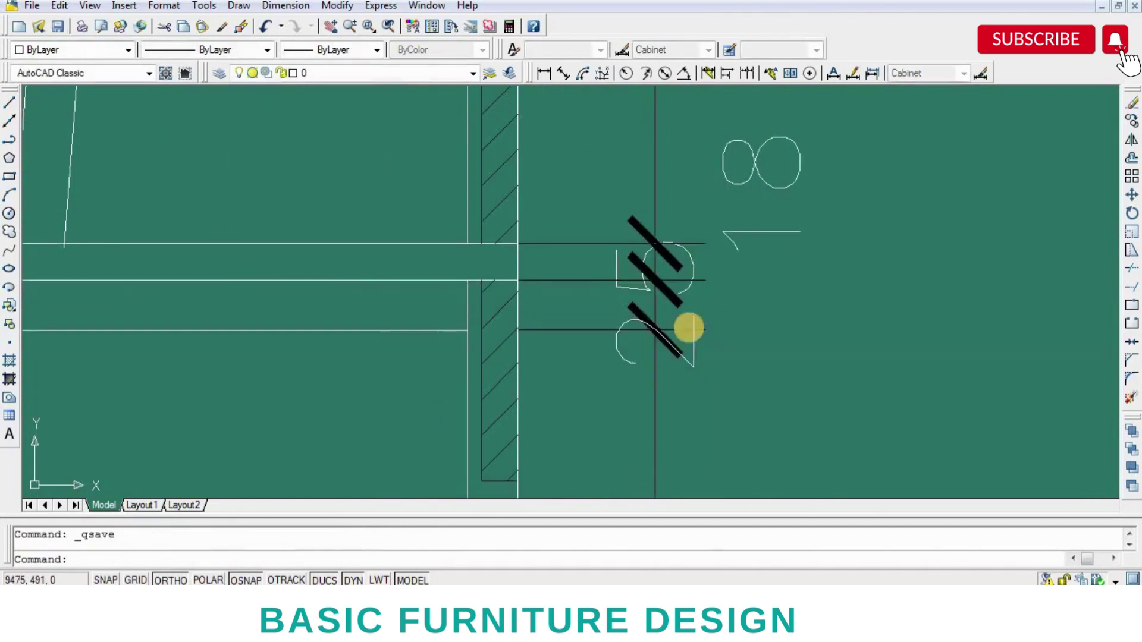
- Move the remaining overlapping 25 and 18 texts side by side beside the chain
{"action": "left_click", "coordinate": [652, 299]}
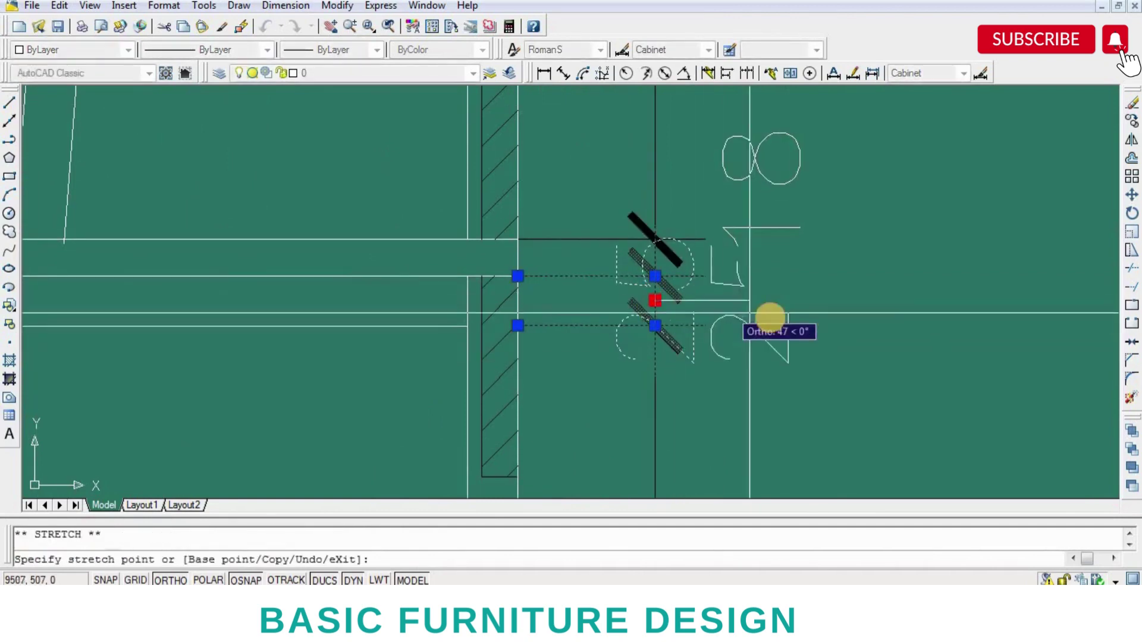
{"action": "left_click", "coordinate": [765, 316]}
{"action": "scroll", "coordinate": [775, 341], "scroll_direction": "down", "scroll_amount": 3}
{"action": "scroll", "coordinate": [839, 324], "scroll_direction": "up", "scroll_amount": 3}
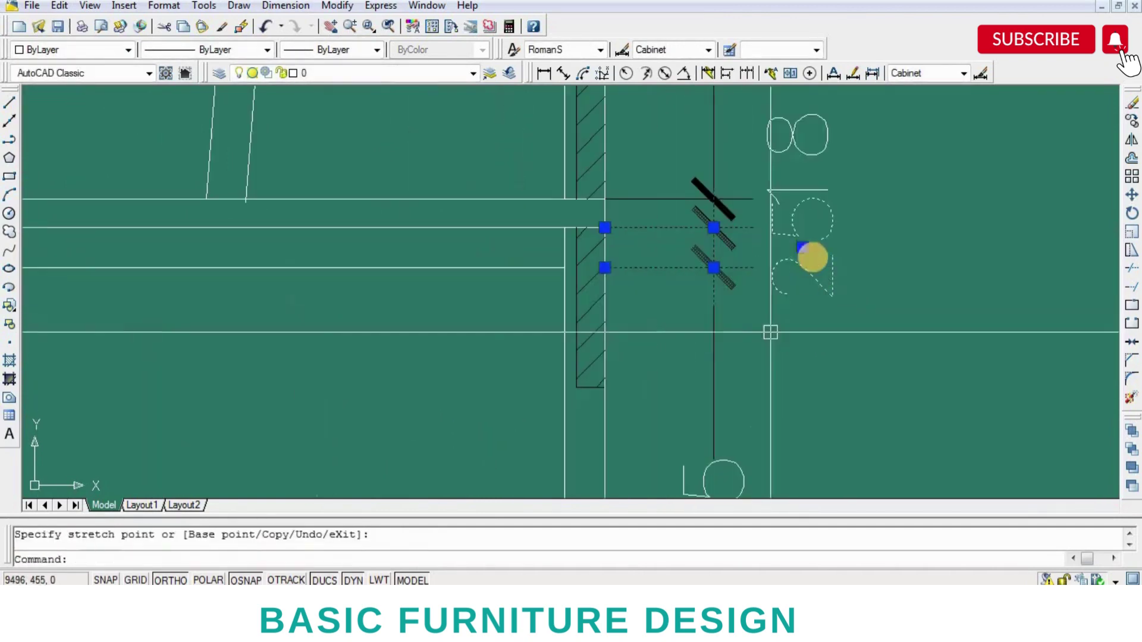
{"action": "left_click", "coordinate": [803, 248]}
{"action": "left_click", "coordinate": [796, 291]}
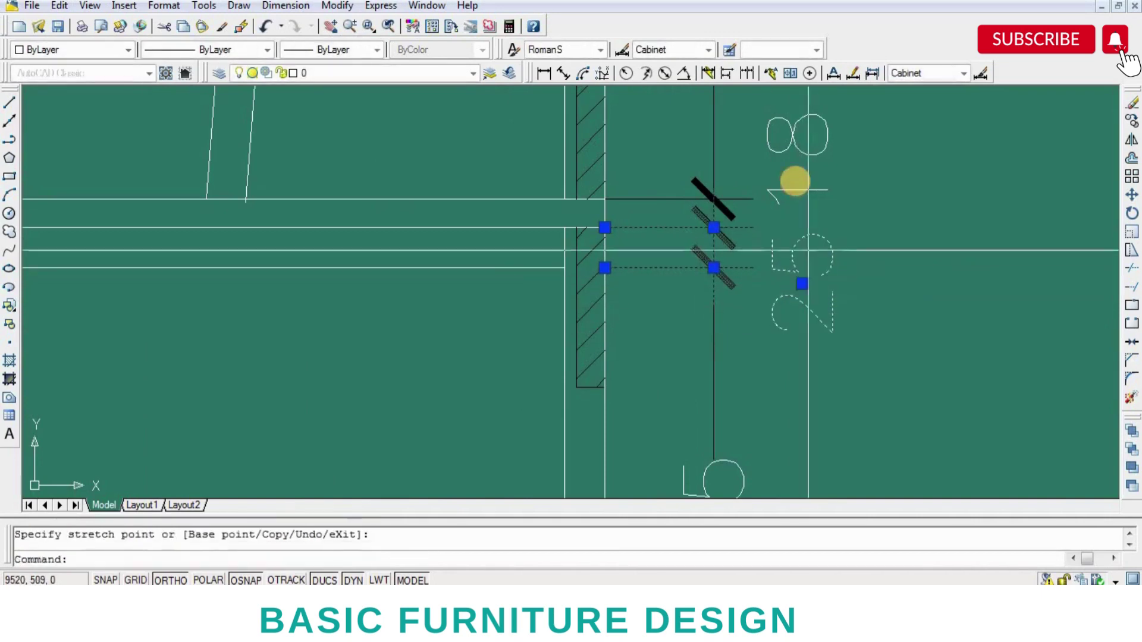
{"action": "scroll", "coordinate": [794, 190], "scroll_direction": "up", "scroll_amount": 3}
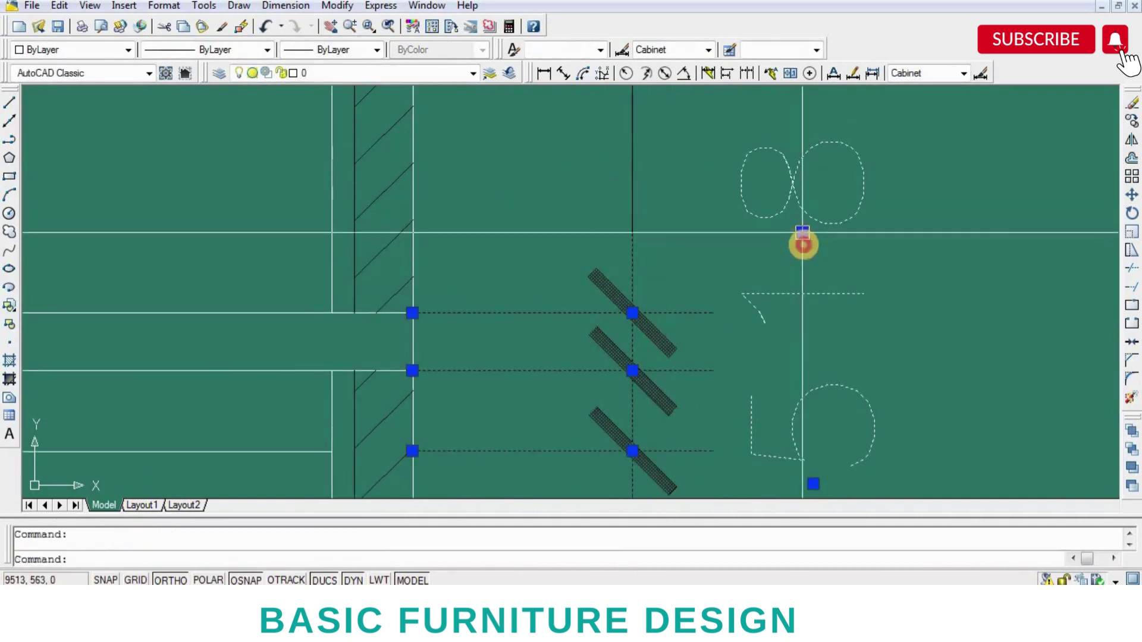
{"action": "left_click", "coordinate": [803, 238]}
{"action": "scroll", "coordinate": [830, 416], "scroll_direction": "down", "scroll_amount": 3}
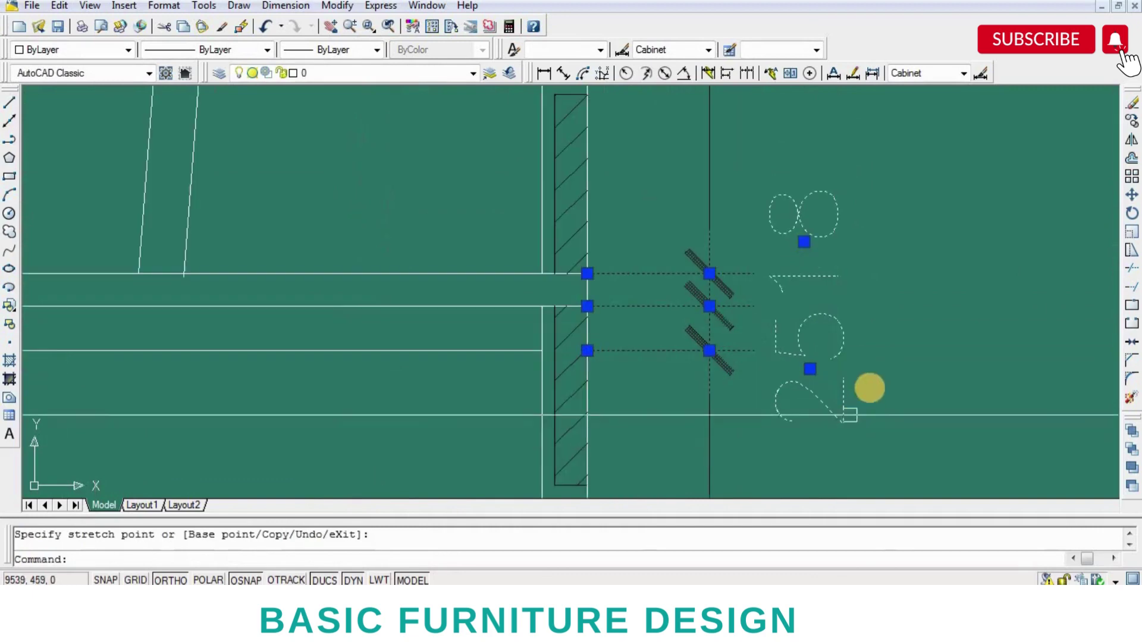
{"action": "scroll", "coordinate": [772, 356], "scroll_direction": "down", "scroll_amount": 3}
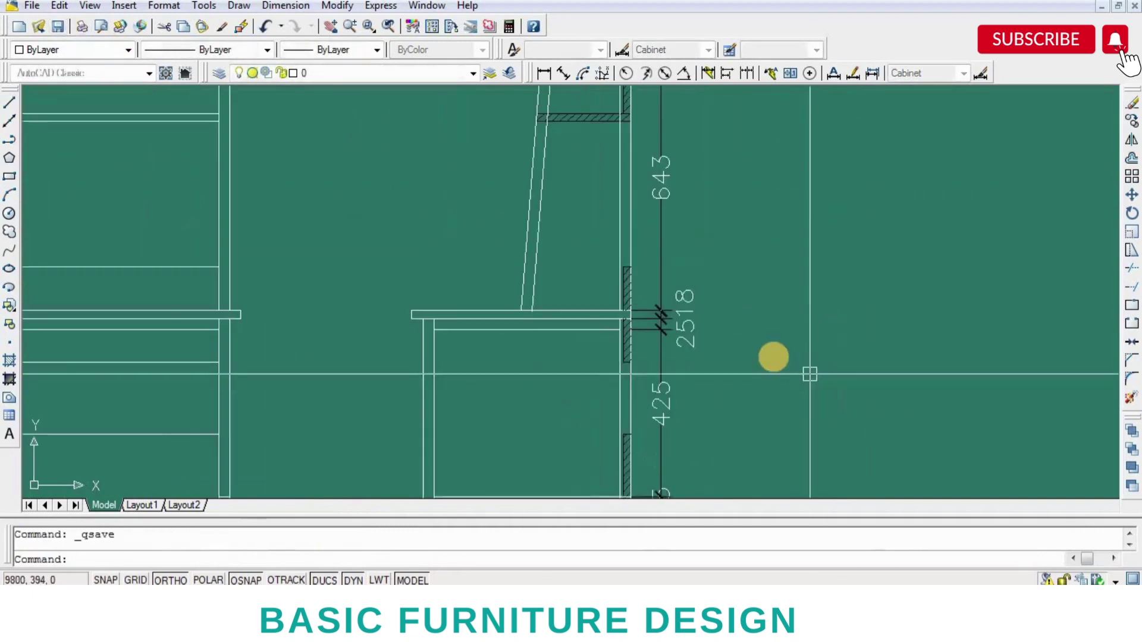
{"action": "scroll", "coordinate": [772, 351], "scroll_direction": "down", "scroll_amount": 2}
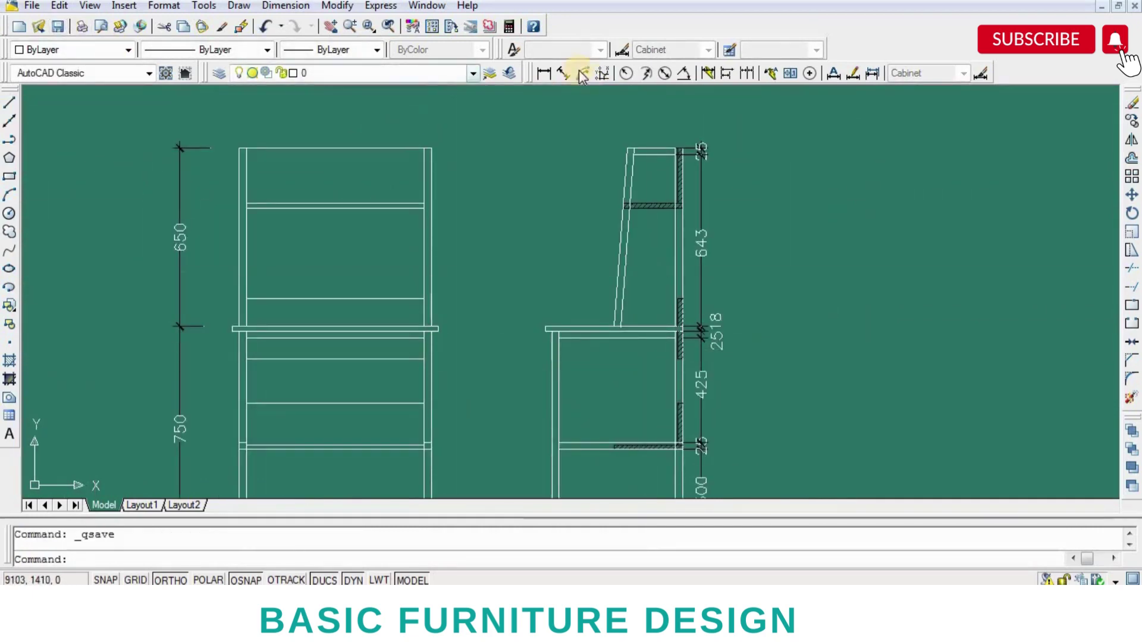
- Dimension the side view from its top down to the seat joint, placed right of the chain
{"action": "left_click", "coordinate": [550, 73]}
{"action": "scroll", "coordinate": [702, 149], "scroll_direction": "up", "scroll_amount": 3}
{"action": "scroll", "coordinate": [654, 122], "scroll_direction": "up", "scroll_amount": 2}
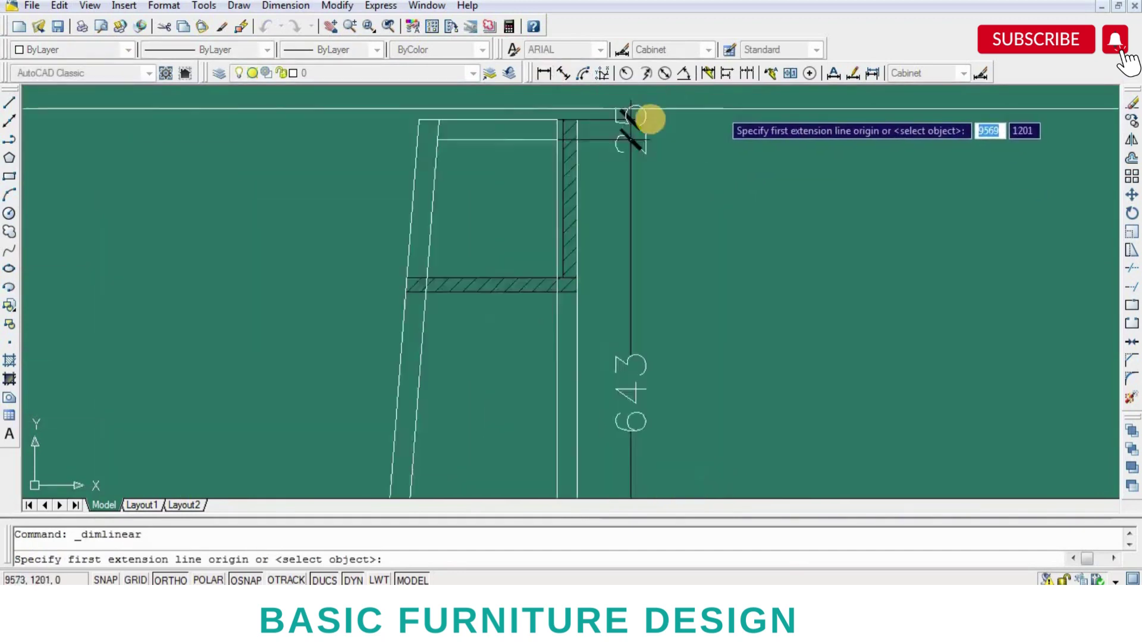
{"action": "scroll", "coordinate": [636, 122], "scroll_direction": "up", "scroll_amount": 2}
{"action": "left_click", "coordinate": [627, 124]}
{"action": "scroll", "coordinate": [683, 250], "scroll_direction": "down", "scroll_amount": 3}
{"action": "scroll", "coordinate": [604, 327], "scroll_direction": "up", "scroll_amount": 4}
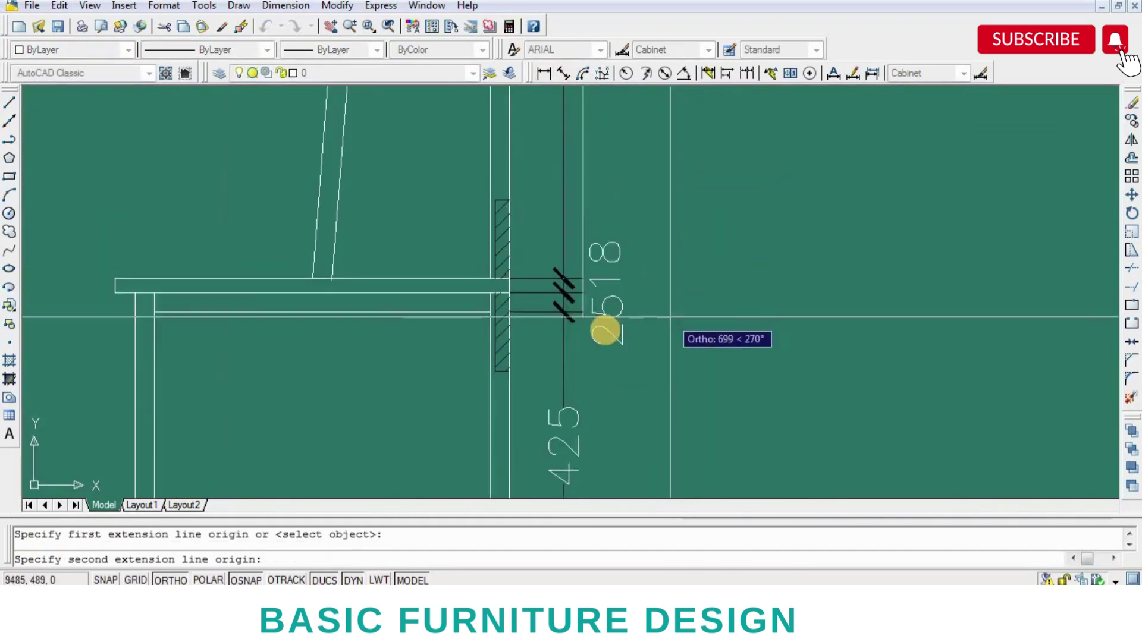
{"action": "left_click", "coordinate": [581, 311]}
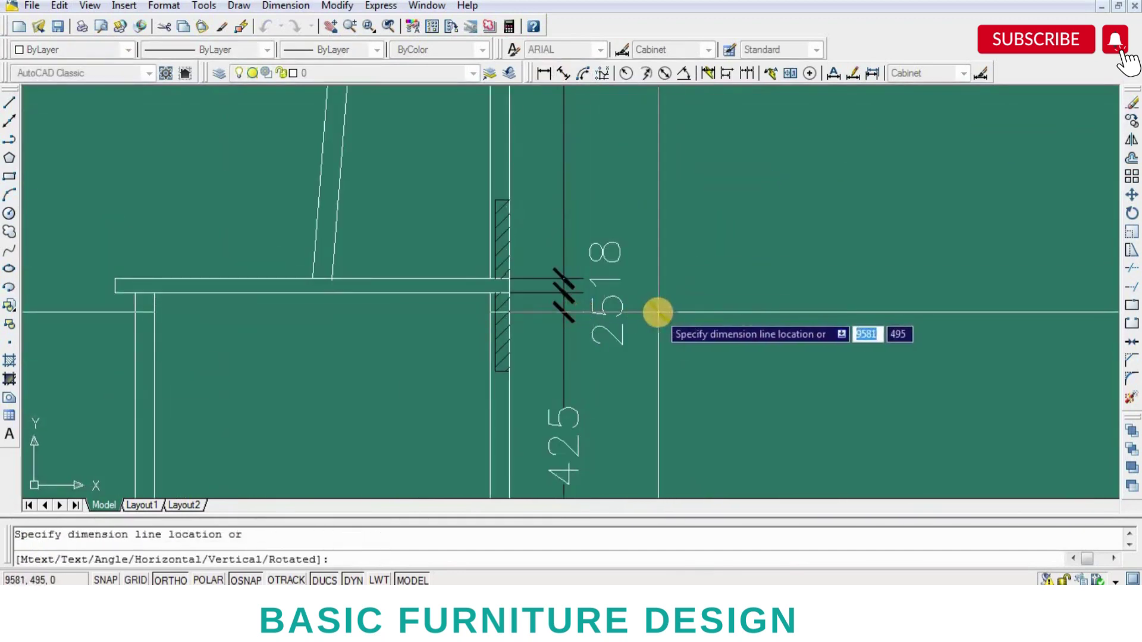
{"action": "left_click", "coordinate": [657, 312]}
{"action": "scroll", "coordinate": [737, 297], "scroll_direction": "down", "scroll_amount": 3}
{"action": "scroll", "coordinate": [734, 299], "scroll_direction": "up", "scroll_amount": 3}
{"action": "scroll", "coordinate": [702, 288], "scroll_direction": "up", "scroll_amount": 1}
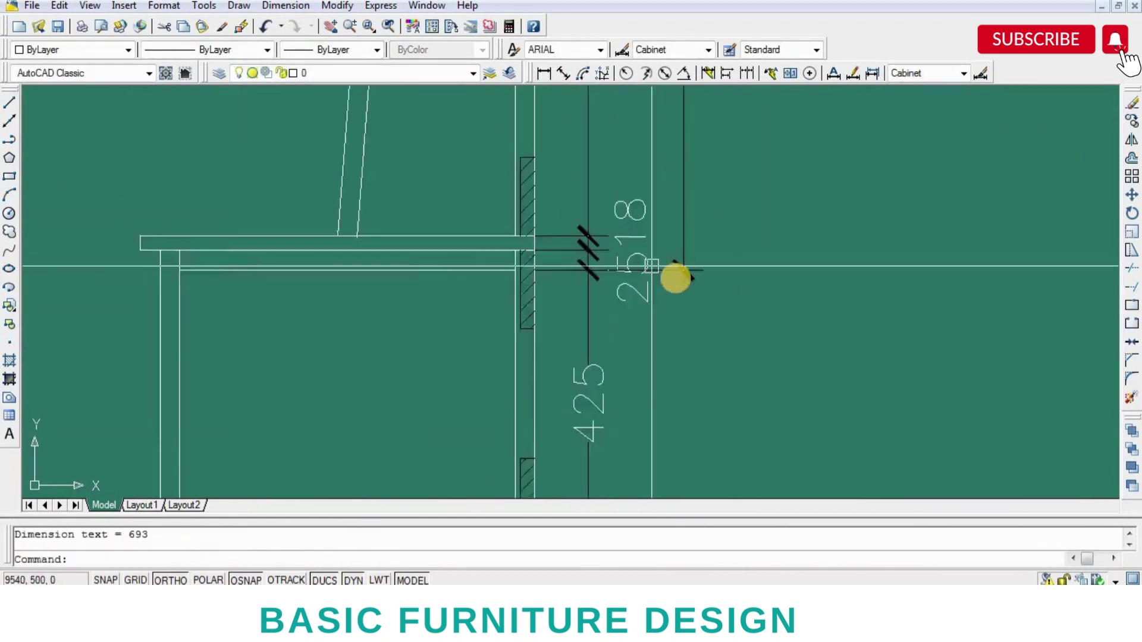
{"action": "scroll", "coordinate": [660, 268], "scroll_direction": "up", "scroll_amount": 2}
- Adjust the new dimension's end grip so it reads 668, then save
{"action": "left_click", "coordinate": [668, 272]}
{"action": "left_click", "coordinate": [587, 271]}
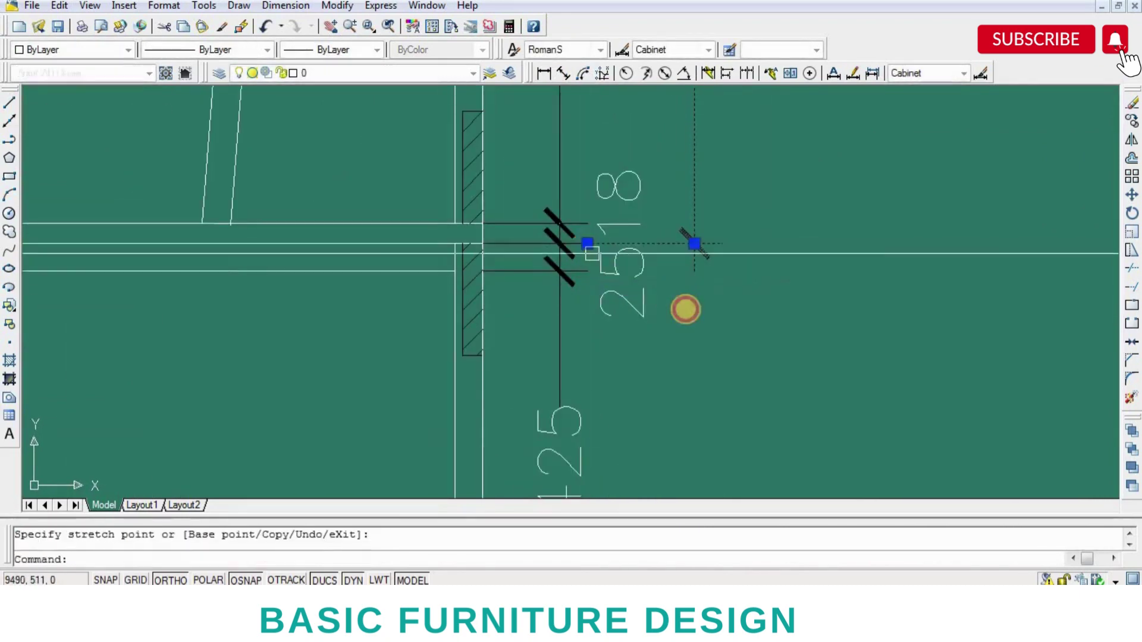
{"action": "scroll", "coordinate": [745, 308], "scroll_direction": "down", "scroll_amount": 3}
{"action": "scroll", "coordinate": [745, 308], "scroll_direction": "up", "scroll_amount": 3}
{"action": "middle_click_drag", "start_coordinate": [745, 308], "coordinate": [758, 376]}
{"action": "scroll", "coordinate": [758, 375], "scroll_direction": "down", "scroll_amount": 1}
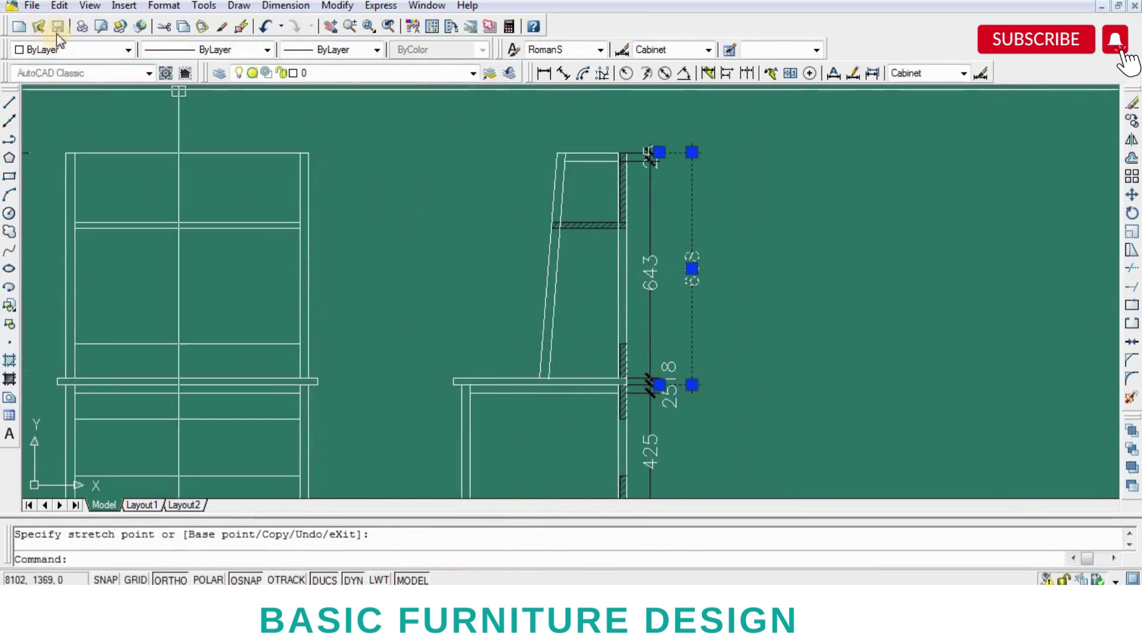
{"action": "left_click", "coordinate": [665, 268]}
{"action": "key", "text": "ctrl+s"}
- Grip-stretch the side view's outer dimension end to set the 650 span
{"action": "middle_click_drag", "start_coordinate": [762, 330], "coordinate": [791, 315]}
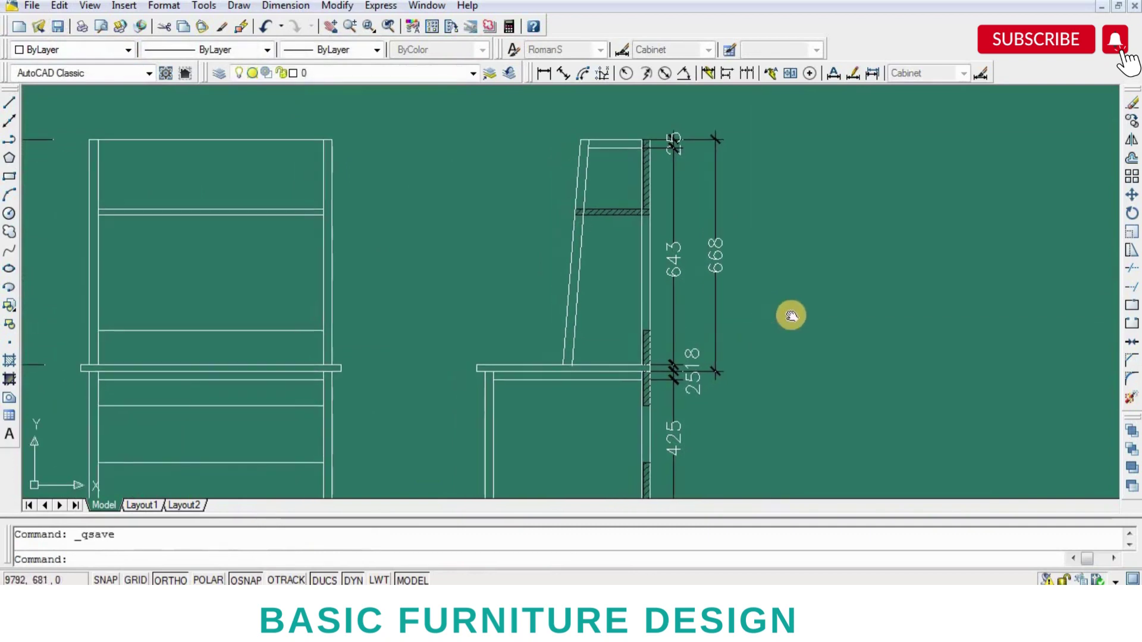
{"action": "scroll", "coordinate": [674, 410], "scroll_direction": "up", "scroll_amount": 1}
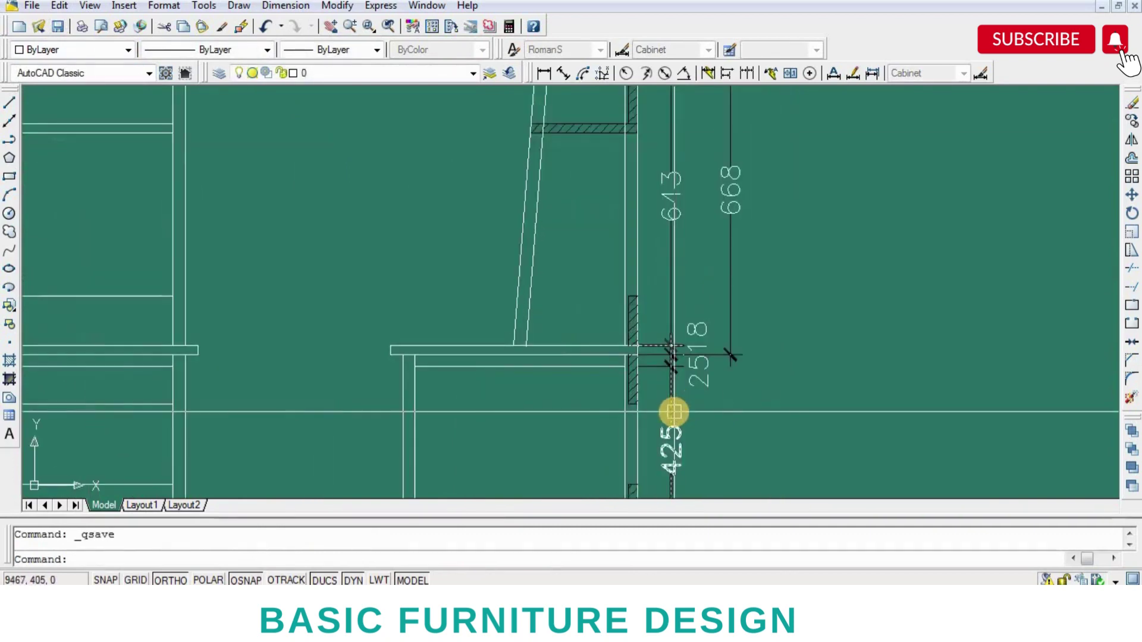
{"action": "scroll", "coordinate": [755, 354], "scroll_direction": "up", "scroll_amount": 2}
{"action": "scroll", "coordinate": [743, 372], "scroll_direction": "up", "scroll_amount": 1}
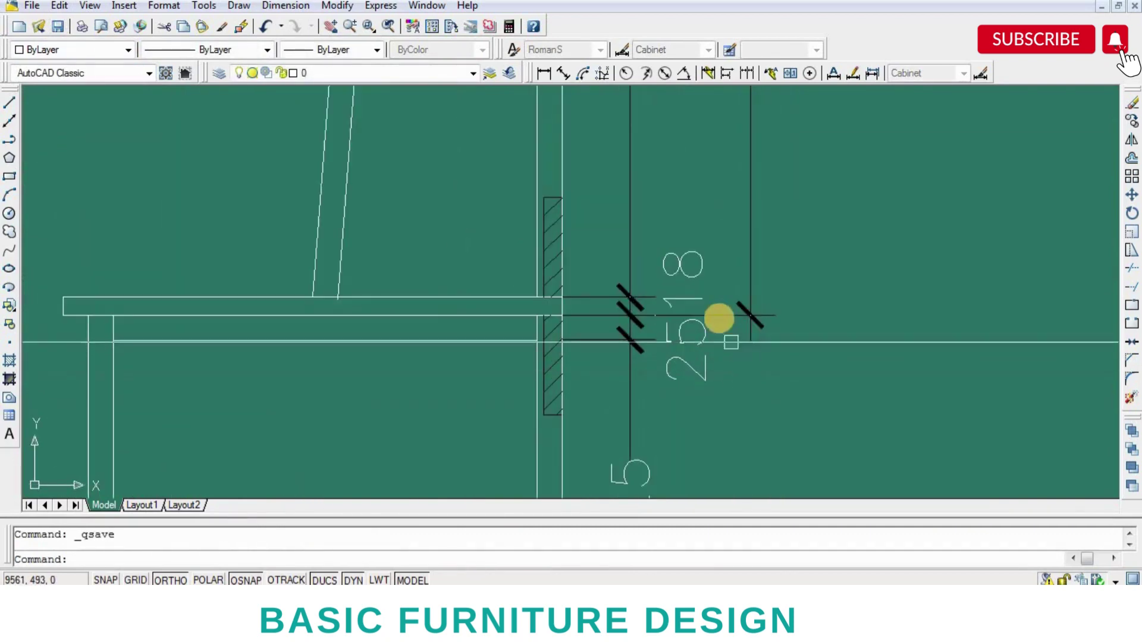
{"action": "left_click", "coordinate": [650, 316]}
{"action": "left_click", "coordinate": [661, 321]}
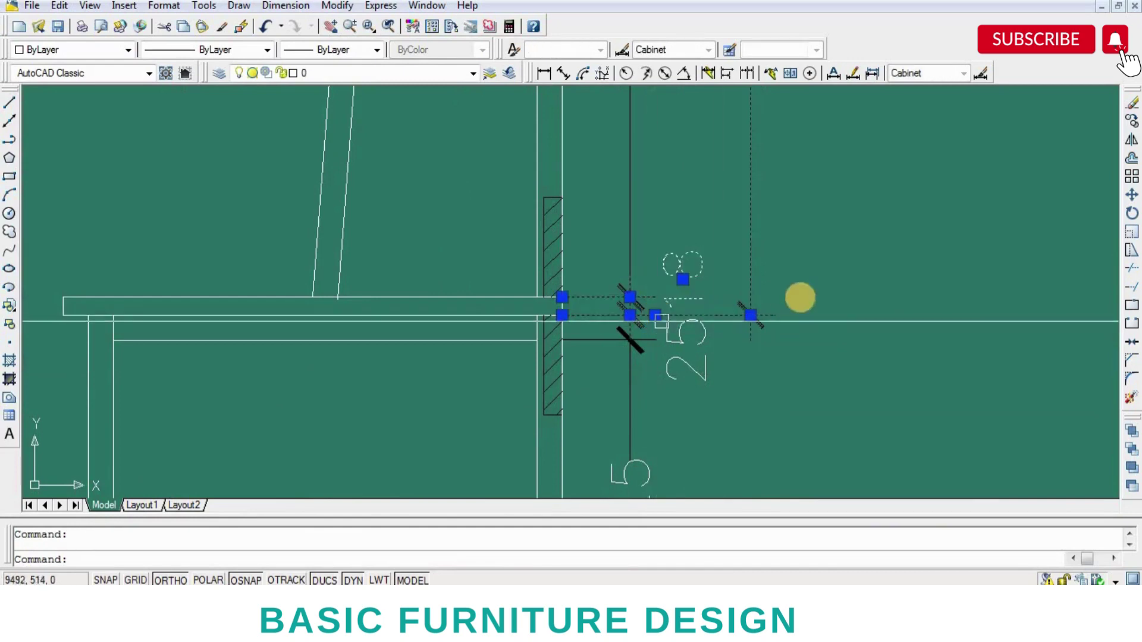
{"action": "key", "text": "ctrl+s"}
{"action": "left_click", "coordinate": [816, 250]}
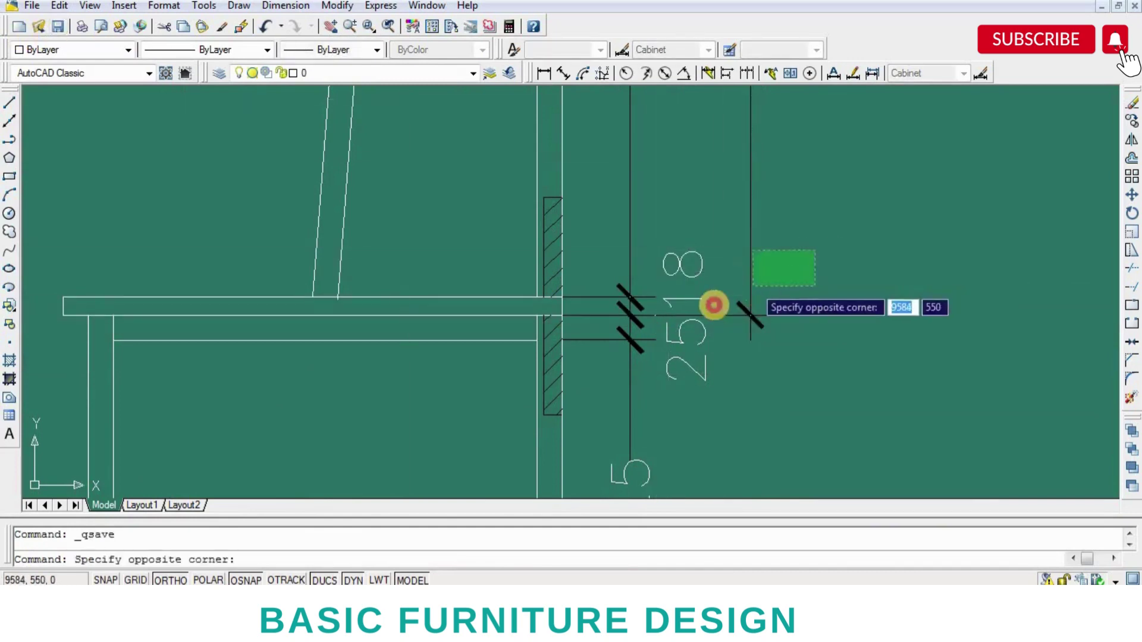
{"action": "left_click", "coordinate": [714, 303]}
{"action": "left_click", "coordinate": [674, 317]}
{"action": "left_click", "coordinate": [655, 315]}
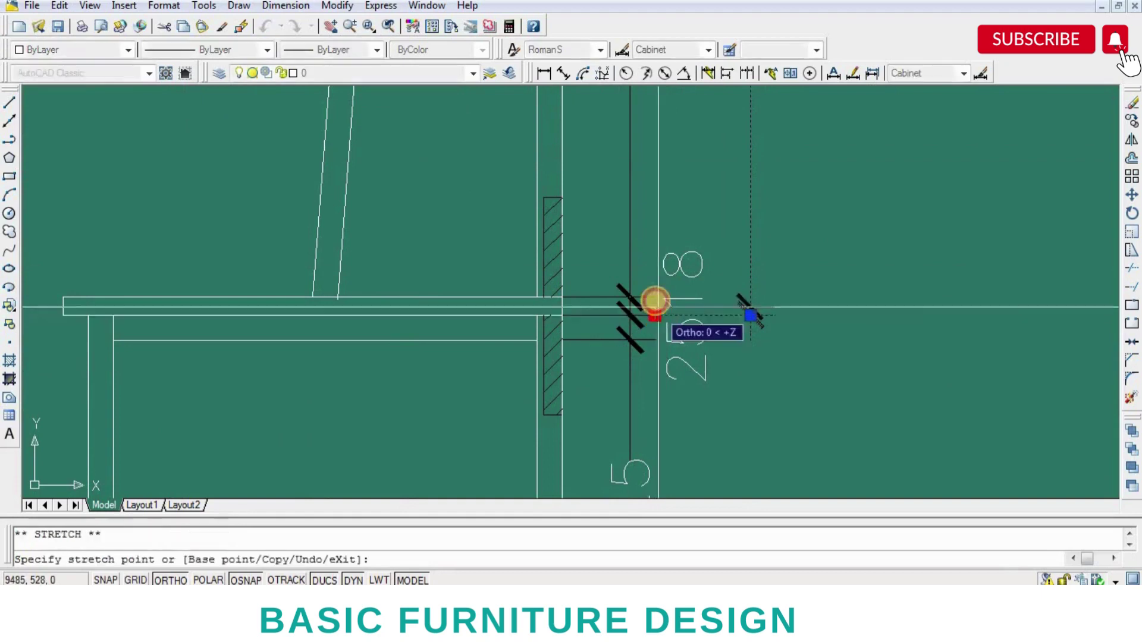
- Continue the outer side-view chain with a 750 dimension
{"action": "left_click", "coordinate": [747, 73]}
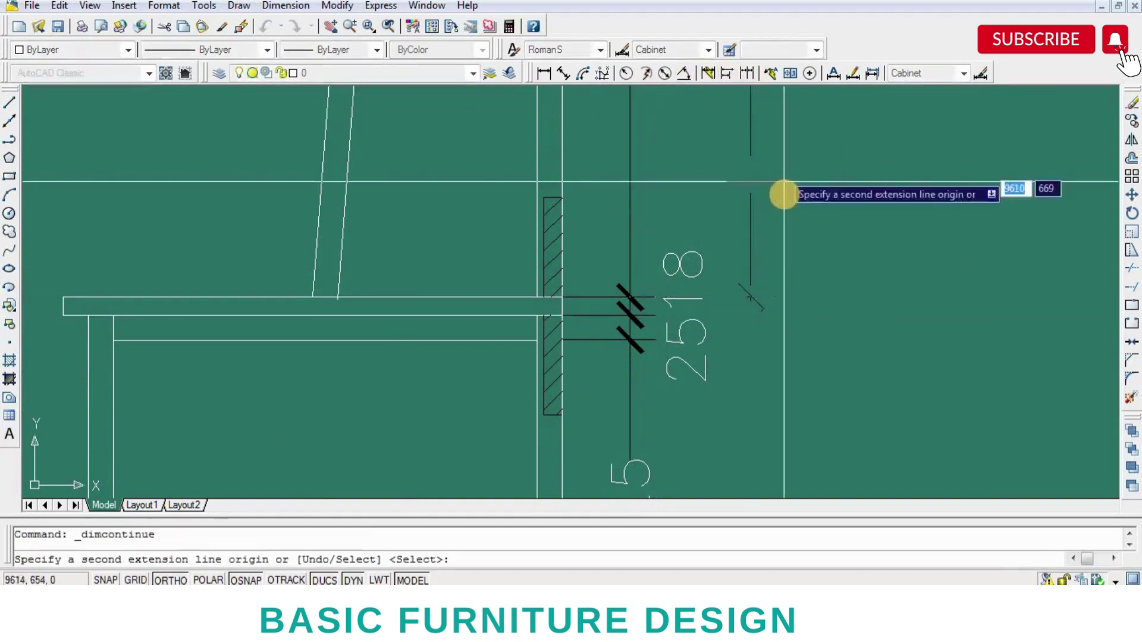
{"action": "scroll", "coordinate": [785, 190], "scroll_direction": "down", "scroll_amount": 5}
{"action": "scroll", "coordinate": [764, 333], "scroll_direction": "up", "scroll_amount": 5}
{"action": "key", "text": "Return"}
{"action": "scroll", "coordinate": [803, 351], "scroll_direction": "down", "scroll_amount": 5}
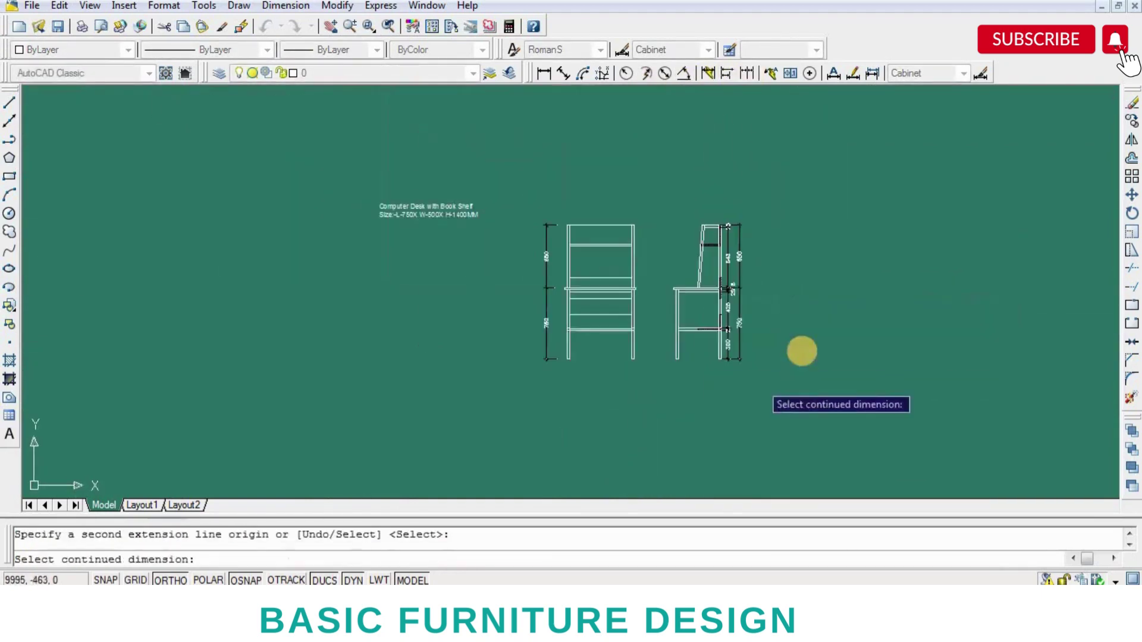
{"action": "scroll", "coordinate": [806, 331], "scroll_direction": "up", "scroll_amount": 2}
{"action": "scroll", "coordinate": [807, 335], "scroll_direction": "up", "scroll_amount": 2}
{"action": "key", "text": "Return"}
- Move the side-view dimensions 50 units closer to the view
{"action": "type", "text": "m"}
{"action": "key", "text": "Return"}
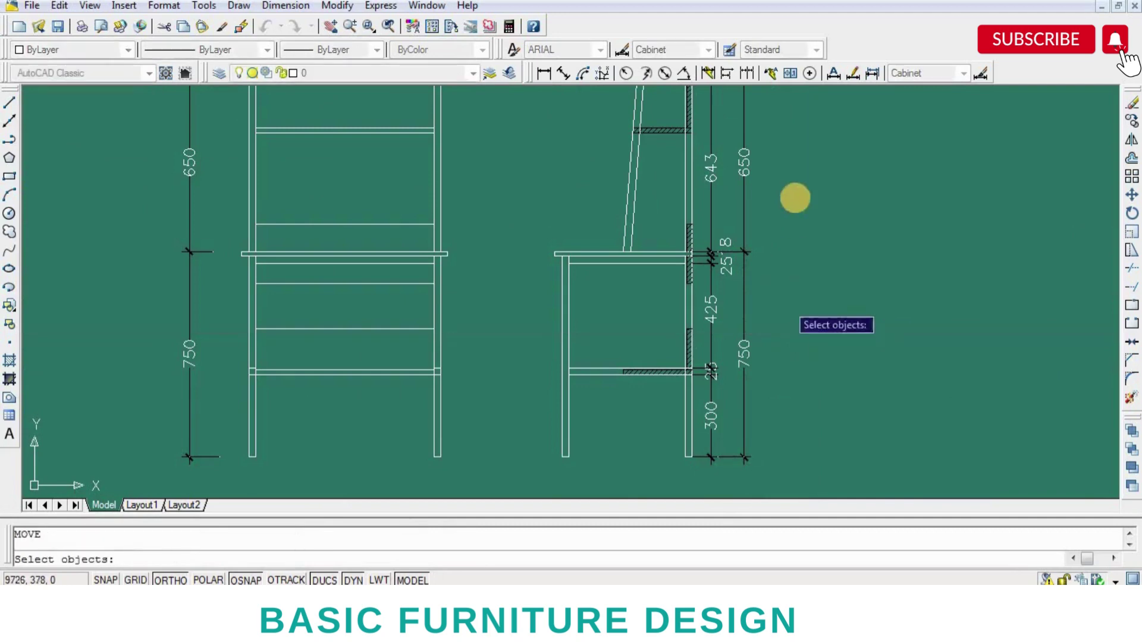
{"action": "left_click", "coordinate": [792, 198]}
{"action": "left_click", "coordinate": [717, 396]}
{"action": "scroll", "coordinate": [719, 395], "scroll_direction": "down", "scroll_amount": 2}
{"action": "type", "text": "50"}
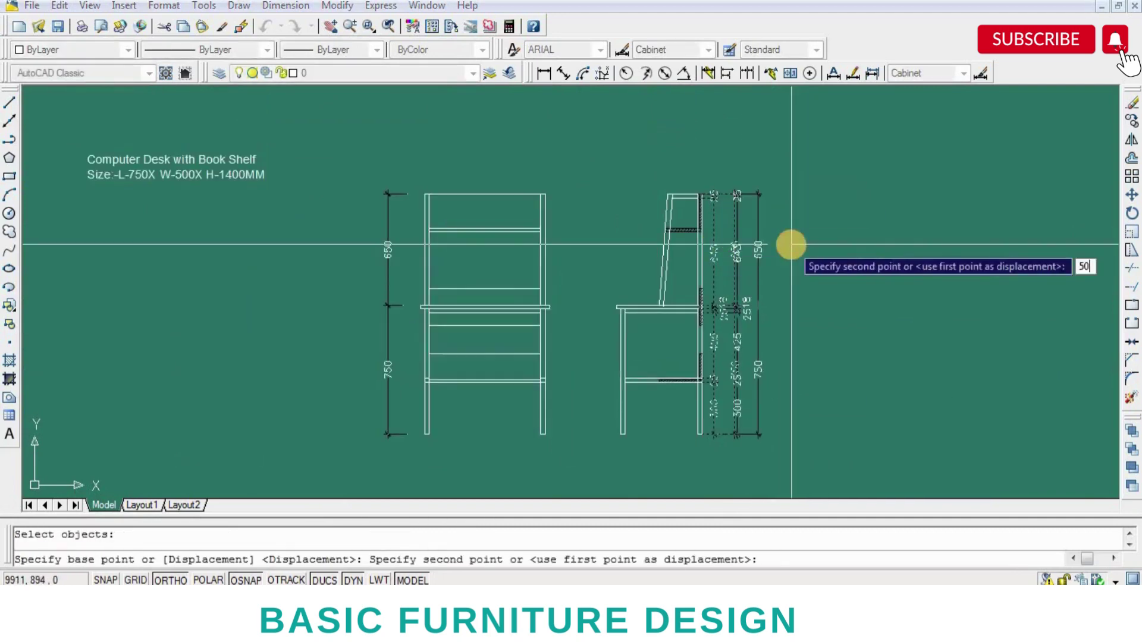
{"action": "key", "text": "Return"}
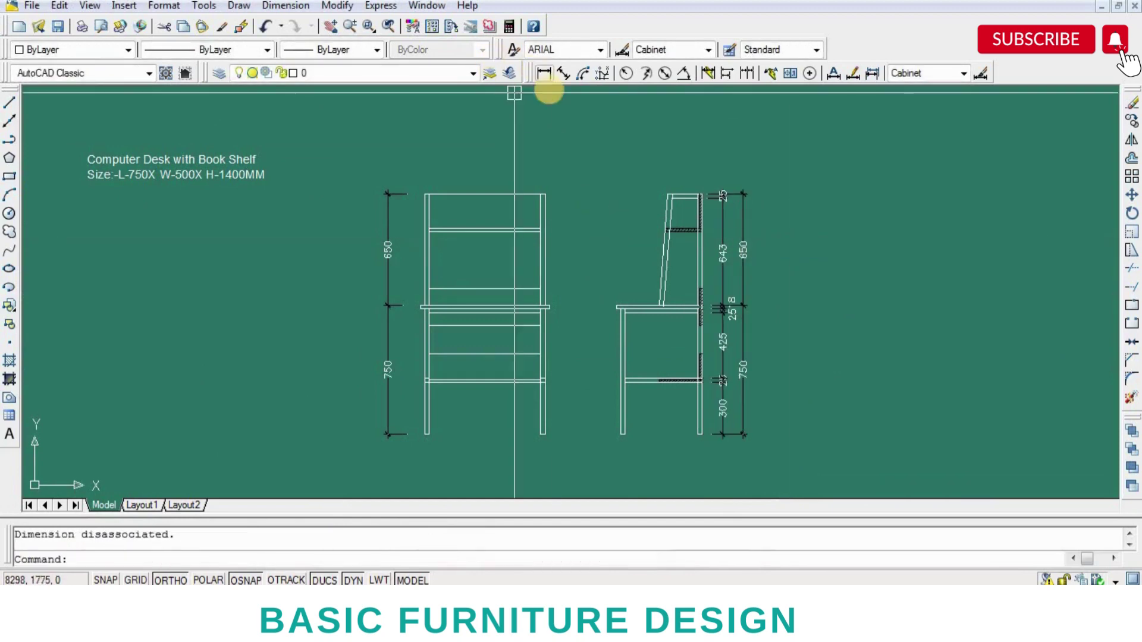
{"action": "scroll", "coordinate": [703, 301], "scroll_direction": "up", "scroll_amount": 3}
- Dimension the shelf thickness and the 217 shelf width on the side view
{"action": "scroll", "coordinate": [668, 311], "scroll_direction": "up", "scroll_amount": 3}
{"action": "scroll", "coordinate": [622, 235], "scroll_direction": "up", "scroll_amount": 3}
{"action": "left_click", "coordinate": [622, 230]}
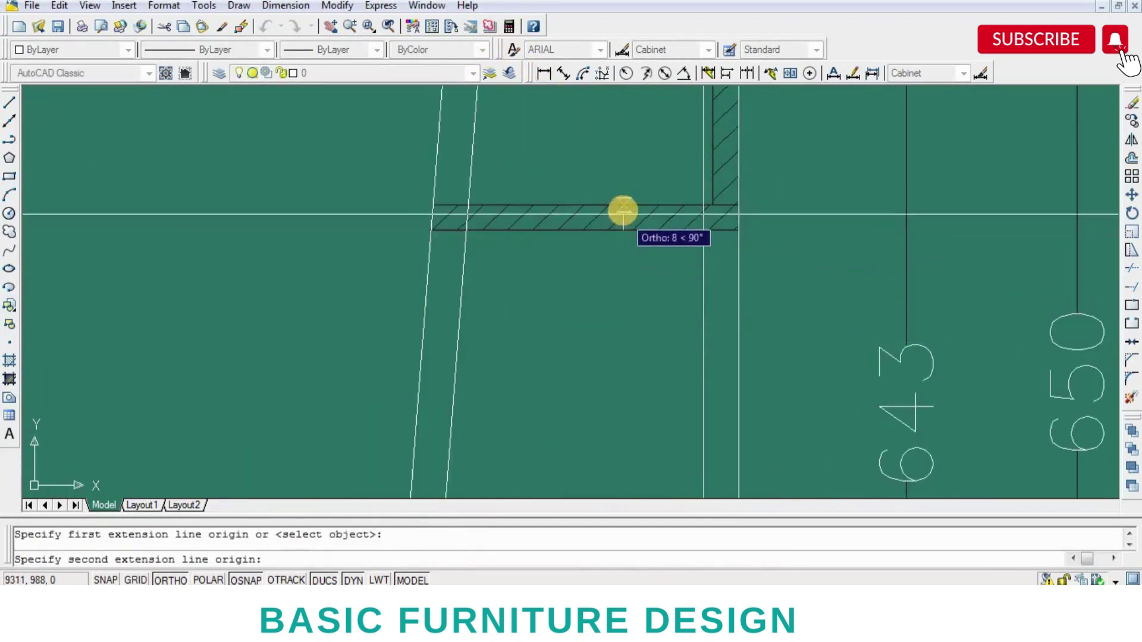
{"action": "left_click", "coordinate": [622, 209]}
{"action": "key", "text": "Return"}
{"action": "left_click", "coordinate": [737, 230]}
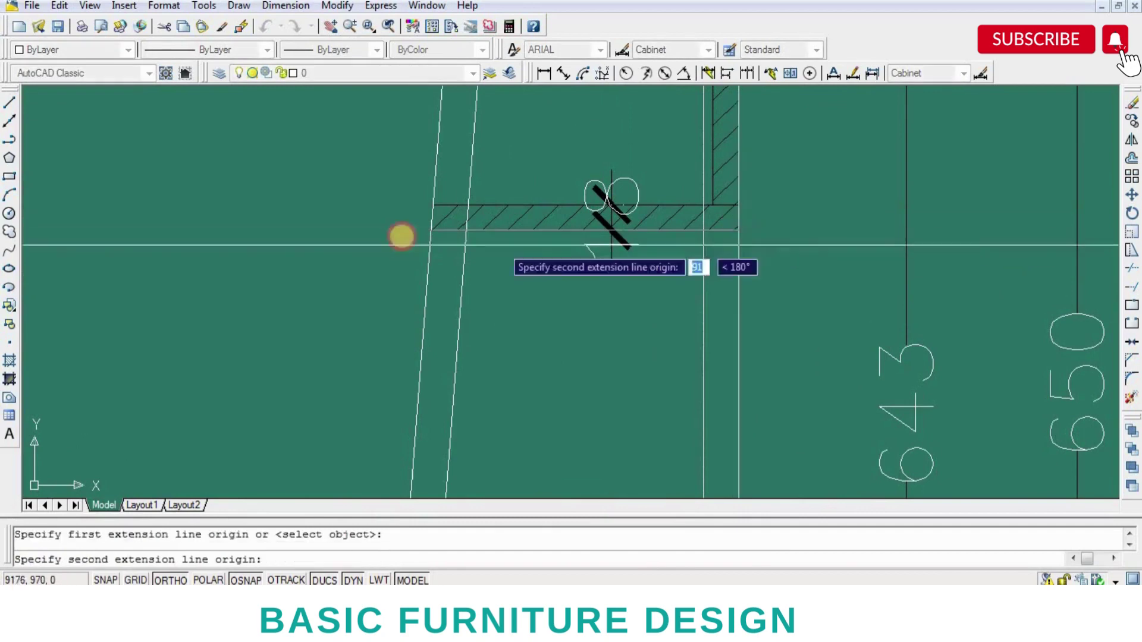
{"action": "left_click", "coordinate": [431, 230]}
{"action": "left_click", "coordinate": [410, 299]}
- Add a 200 horizontal dimension above the side view's top frame
{"action": "middle_click_drag", "start_coordinate": [786, 242], "coordinate": [771, 343]}
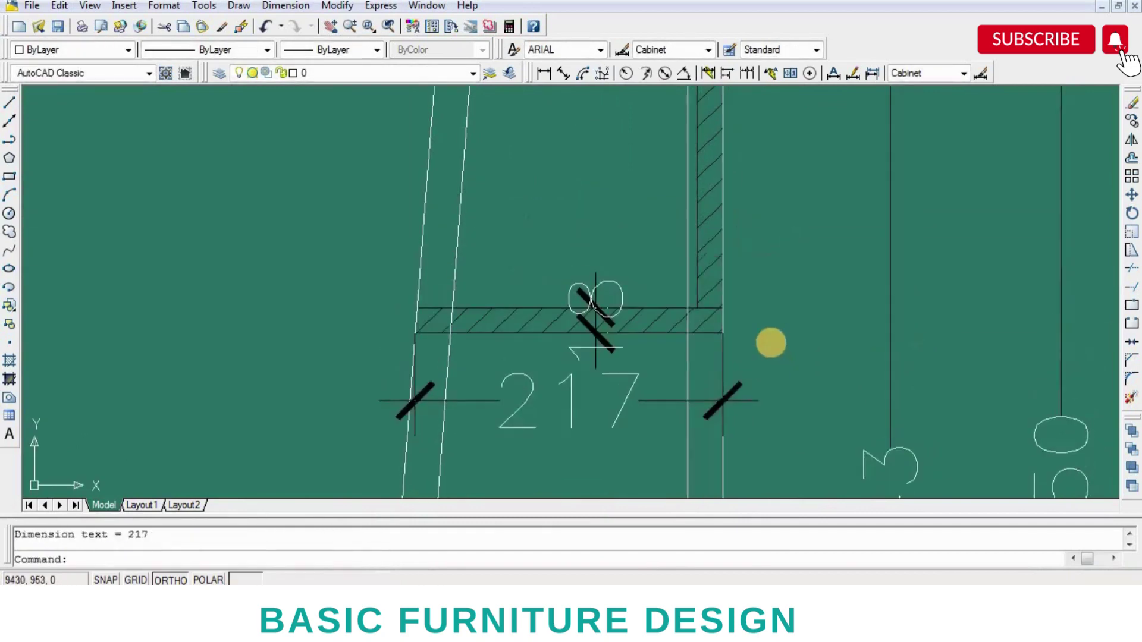
{"action": "scroll", "coordinate": [752, 209], "scroll_direction": "down", "scroll_amount": 3}
{"action": "key", "text": "Return"}
{"action": "scroll", "coordinate": [757, 224], "scroll_direction": "up", "scroll_amount": 3}
{"action": "left_click", "coordinate": [735, 229]}
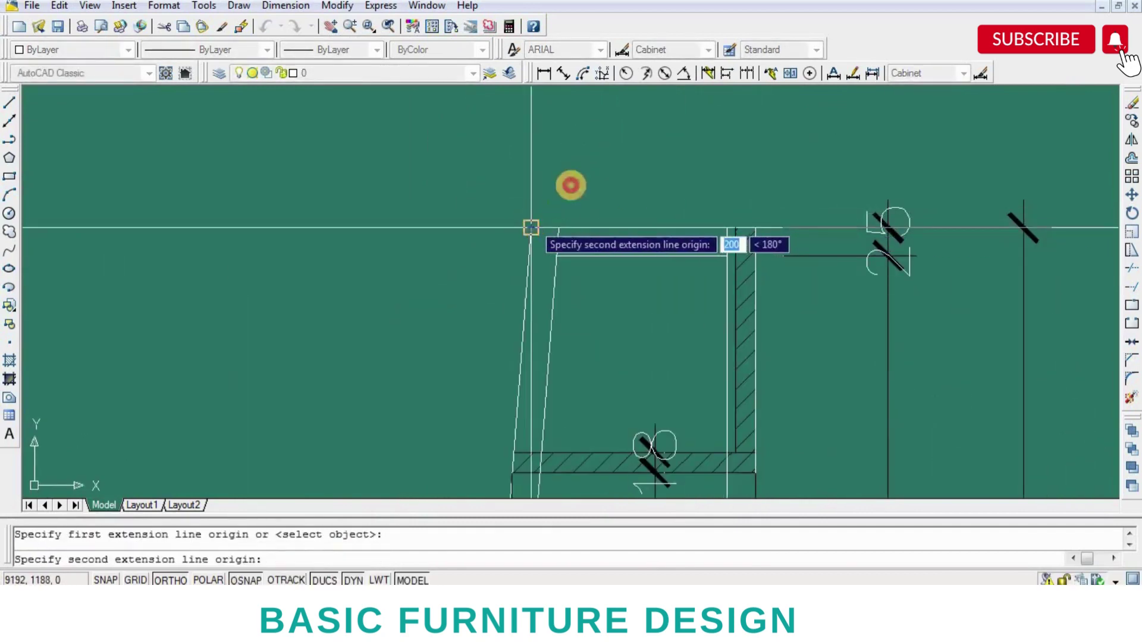
{"action": "left_click", "coordinate": [531, 227]}
{"action": "left_click", "coordinate": [571, 173]}
- Add the 218 vertical dimension from the shelf's bottom corner to the back top
{"action": "middle_click_drag", "start_coordinate": [806, 433], "coordinate": [806, 374]}
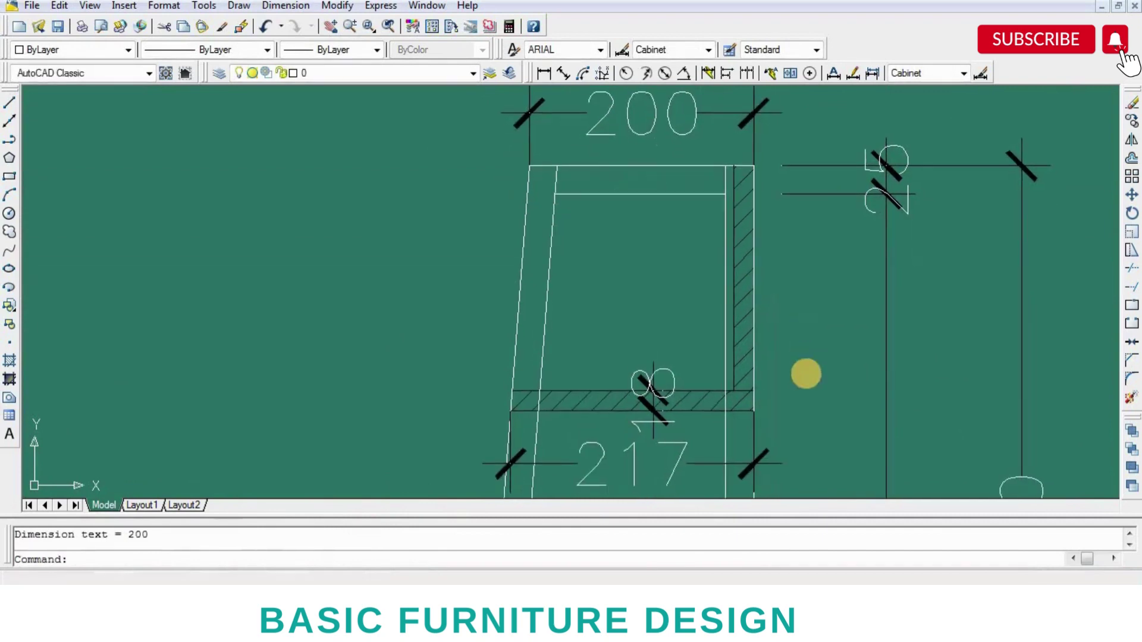
{"action": "key", "text": "Return"}
{"action": "left_click", "coordinate": [753, 410]}
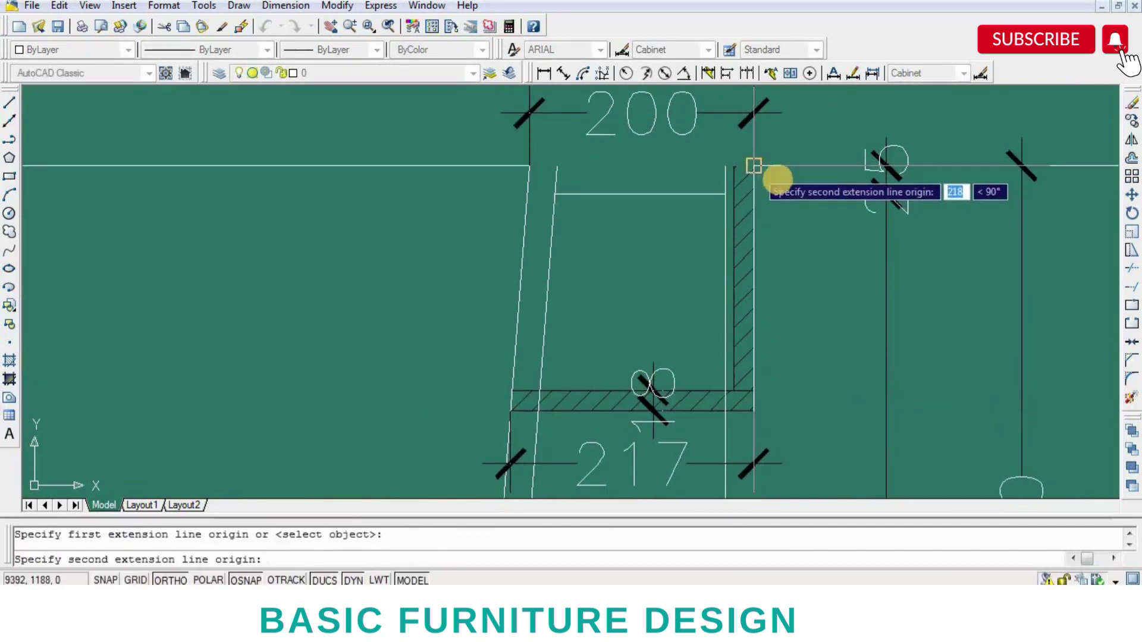
{"action": "left_click", "coordinate": [754, 166]}
{"action": "left_click", "coordinate": [800, 256]}
- Save the drawing
{"action": "scroll", "coordinate": [804, 393], "scroll_direction": "down", "scroll_amount": 4}
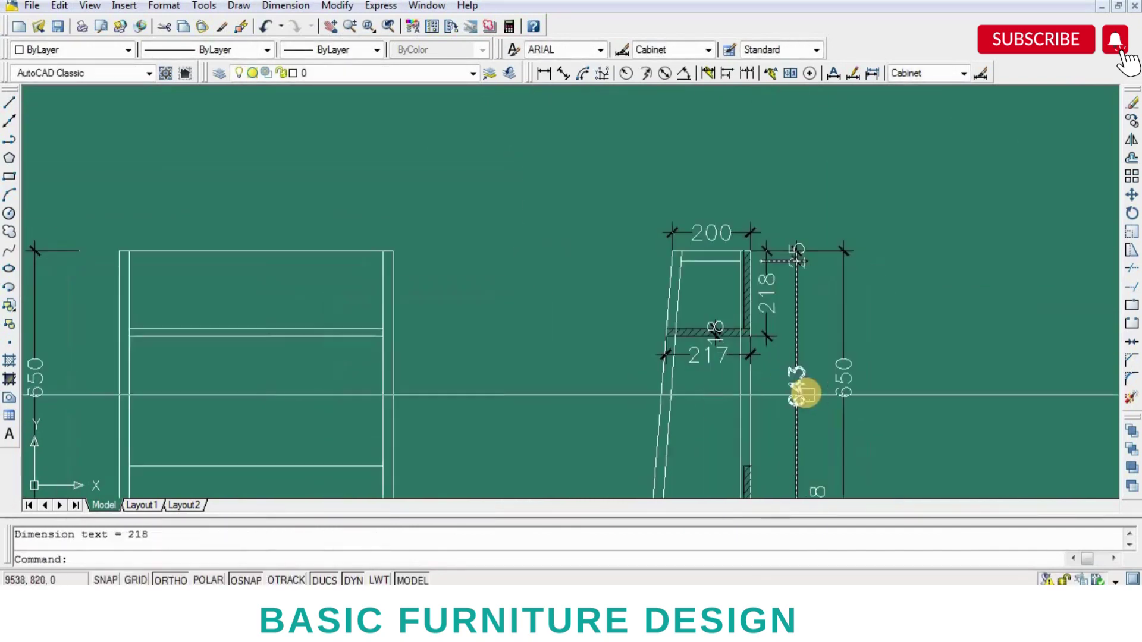
{"action": "key", "text": "Return"}
{"action": "left_click", "coordinate": [57, 27]}
{"action": "scroll", "coordinate": [545, 191], "scroll_direction": "down", "scroll_amount": 2}
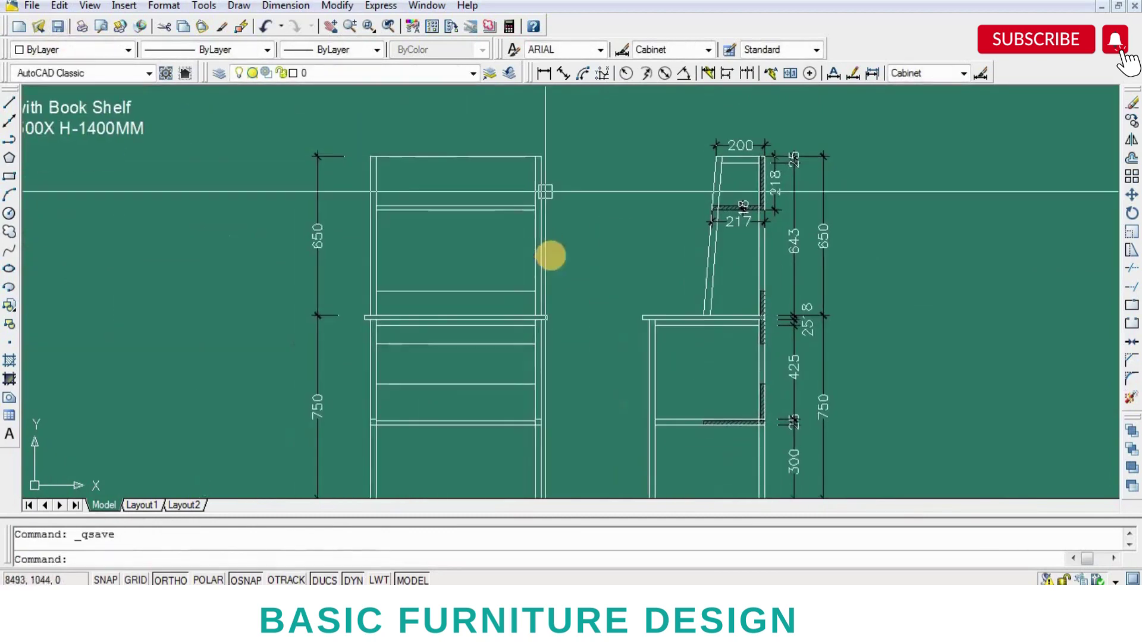
- Dimension the side-view table top depth as 500, placed above it
{"action": "middle_click_drag", "start_coordinate": [479, 268], "coordinate": [496, 240]}
{"action": "left_click", "coordinate": [544, 73]}
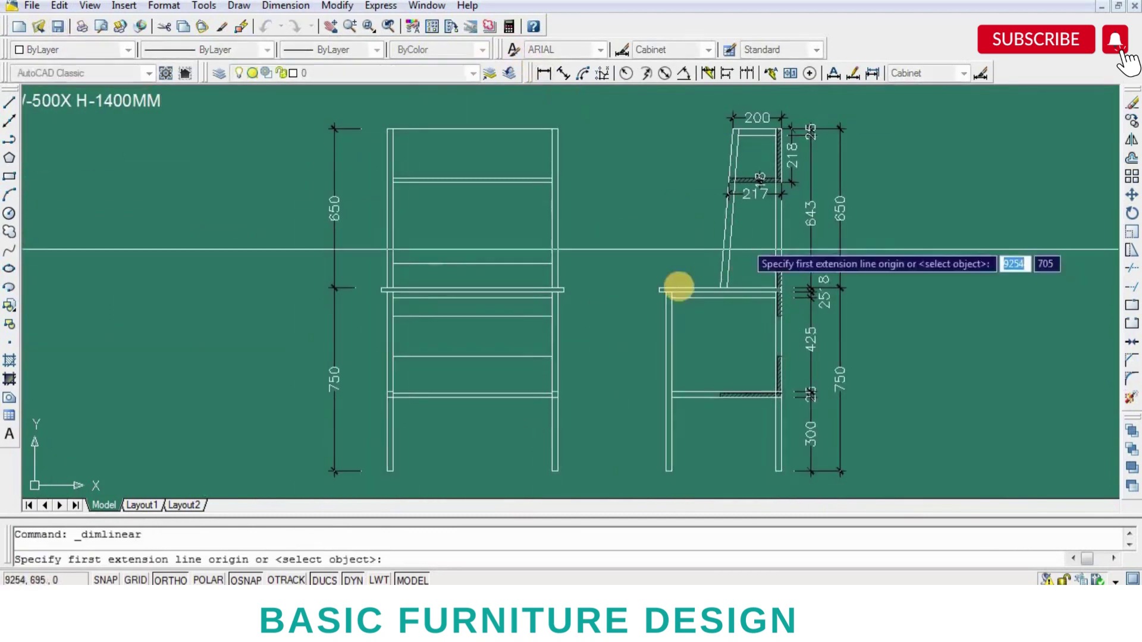
{"action": "scroll", "coordinate": [702, 288], "scroll_direction": "up", "scroll_amount": 5}
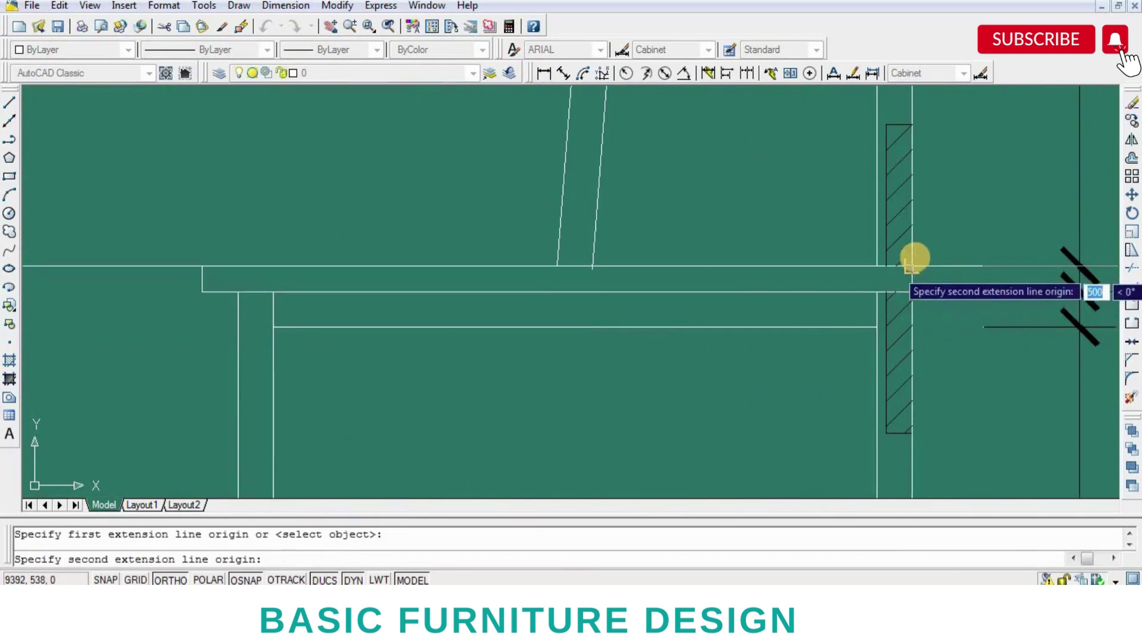
{"action": "left_click", "coordinate": [912, 255]}
{"action": "left_click", "coordinate": [911, 196]}
{"action": "scroll", "coordinate": [910, 196], "scroll_direction": "down", "scroll_amount": 3}
{"action": "scroll", "coordinate": [613, 274], "scroll_direction": "down", "scroll_amount": 2}
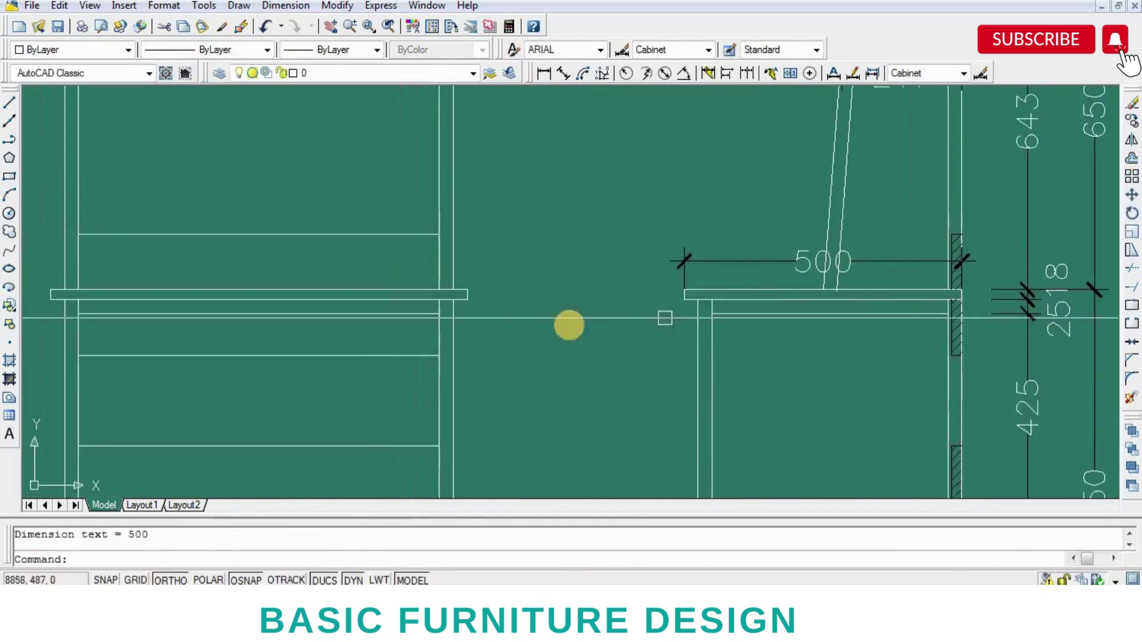
{"action": "scroll", "coordinate": [691, 255], "scroll_direction": "up", "scroll_amount": 4}
- Dimension the front-view desk top width as 750, placed above it
{"action": "key", "text": "Return"}
{"action": "left_click", "coordinate": [700, 264]}
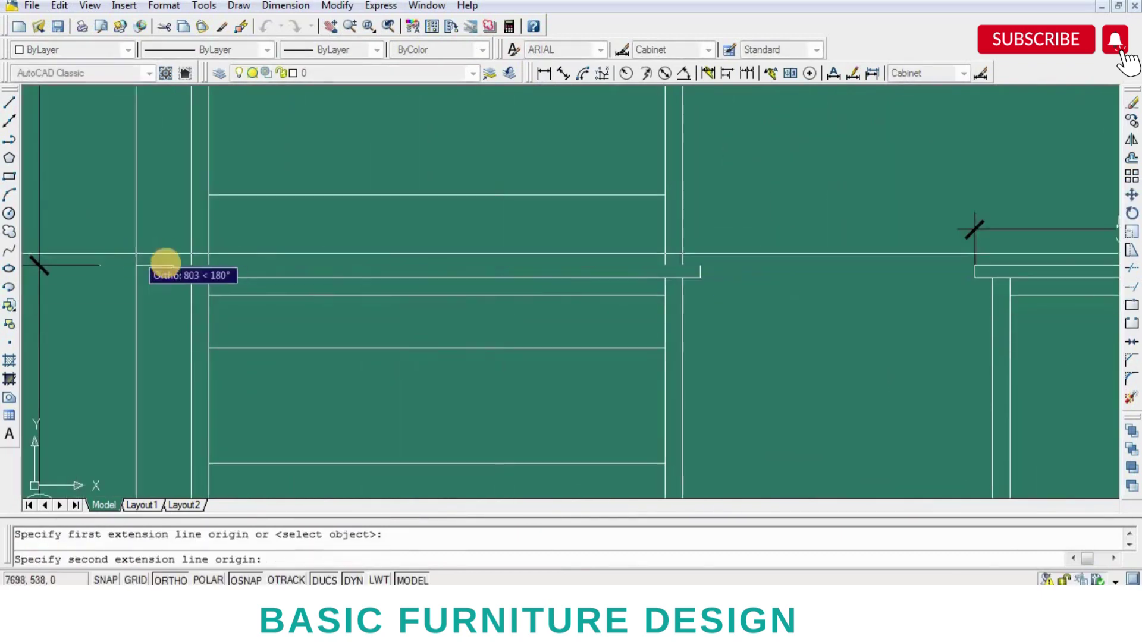
{"action": "left_click", "coordinate": [174, 264]}
{"action": "left_click", "coordinate": [173, 231]}
{"action": "scroll", "coordinate": [498, 296], "scroll_direction": "down", "scroll_amount": 2}
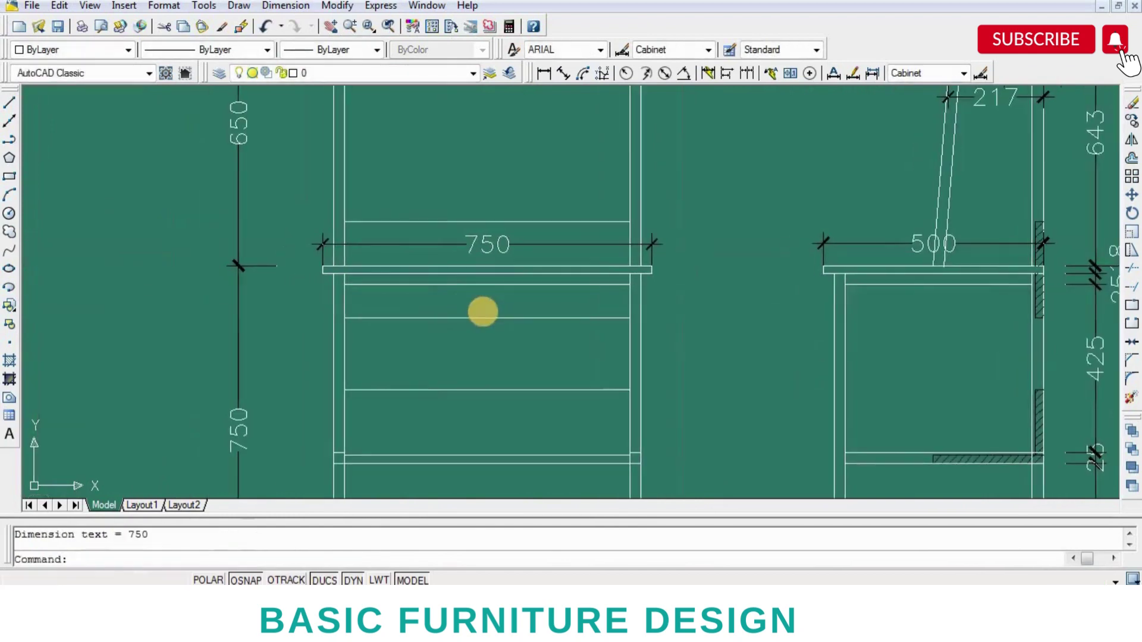
{"action": "scroll", "coordinate": [482, 309], "scroll_direction": "down", "scroll_amount": 1}
{"action": "middle_click_drag", "start_coordinate": [576, 324], "coordinate": [591, 260]}
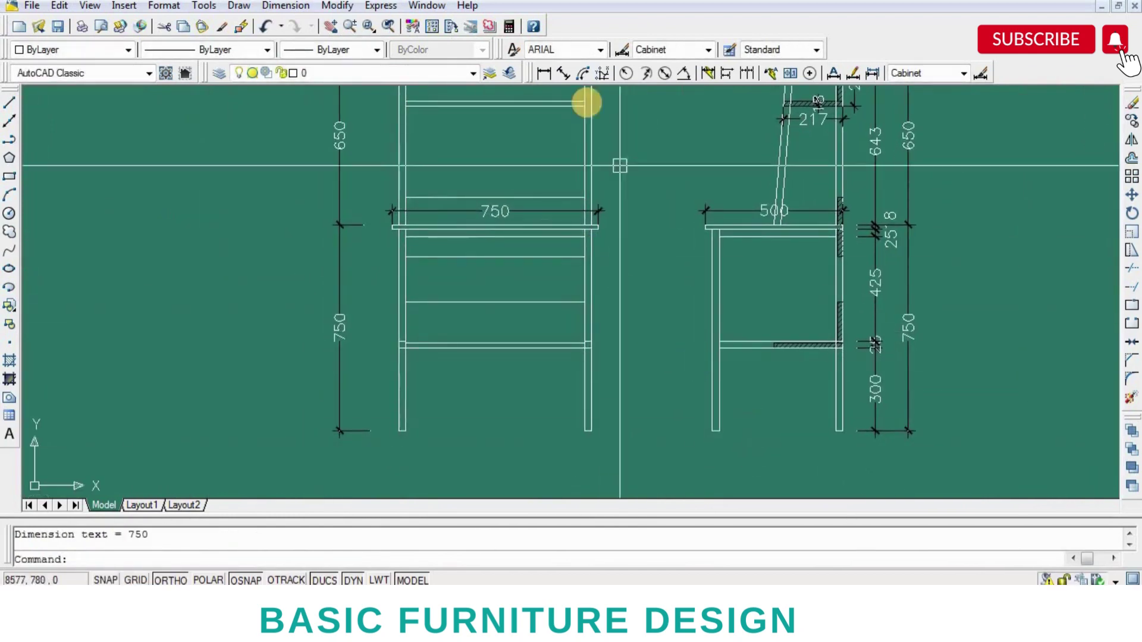
- Dimension the 25 leg width below the side view
{"action": "left_click", "coordinate": [543, 73]}
{"action": "scroll", "coordinate": [826, 452], "scroll_direction": "up", "scroll_amount": 5}
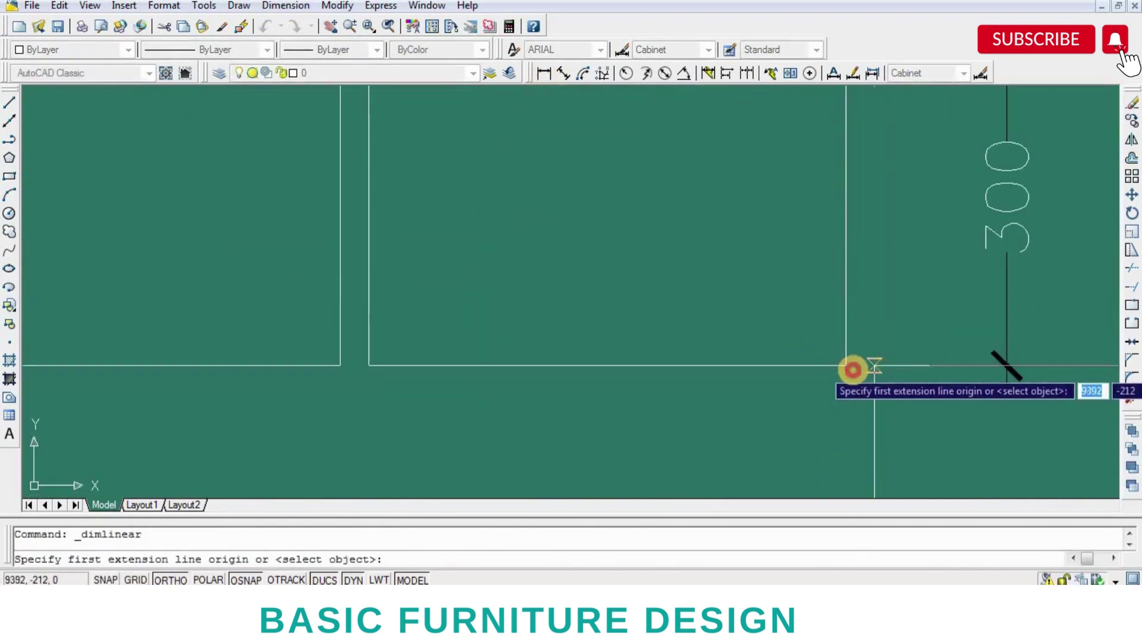
{"action": "left_click", "coordinate": [846, 366]}
{"action": "left_click", "coordinate": [850, 425]}
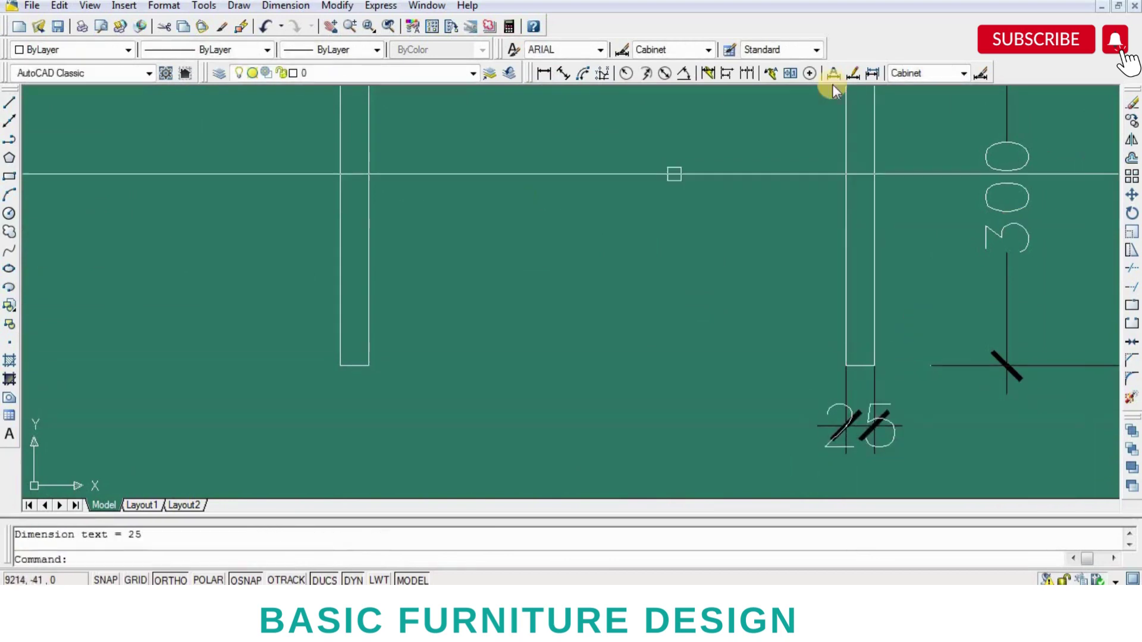
- Continue the leg chain across both views: 425, 25, 441, 25, 650, 25
{"action": "left_click", "coordinate": [745, 72]}
{"action": "left_click", "coordinate": [368, 367]}
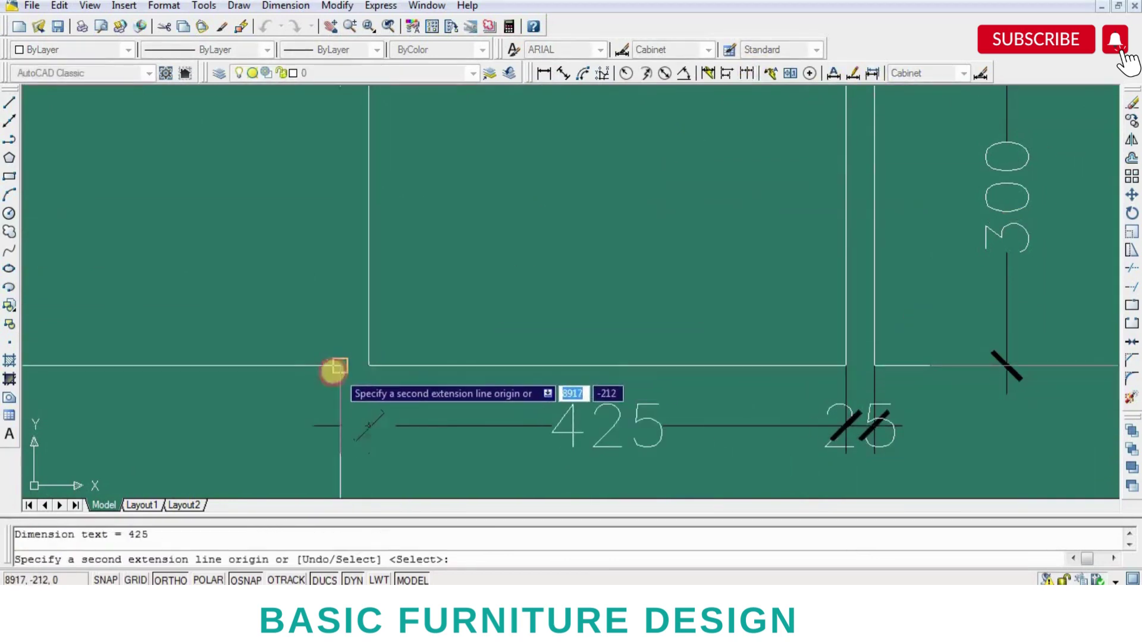
{"action": "scroll", "coordinate": [484, 392], "scroll_direction": "down", "scroll_amount": 4}
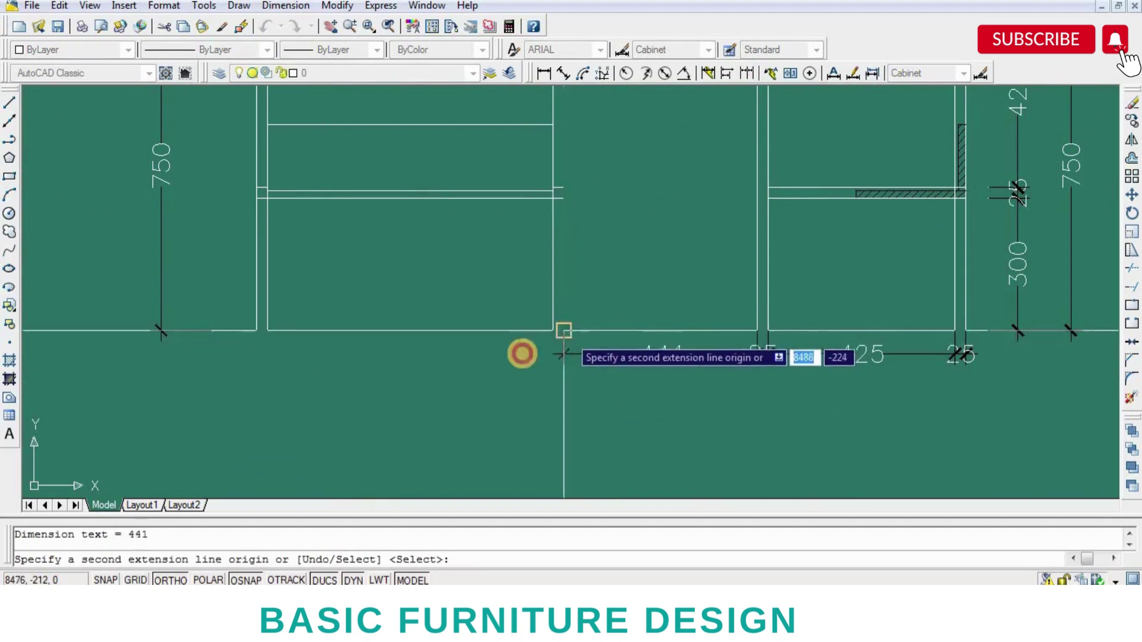
{"action": "scroll", "coordinate": [556, 319], "scroll_direction": "up", "scroll_amount": 3}
{"action": "scroll", "coordinate": [475, 345], "scroll_direction": "up", "scroll_amount": 2}
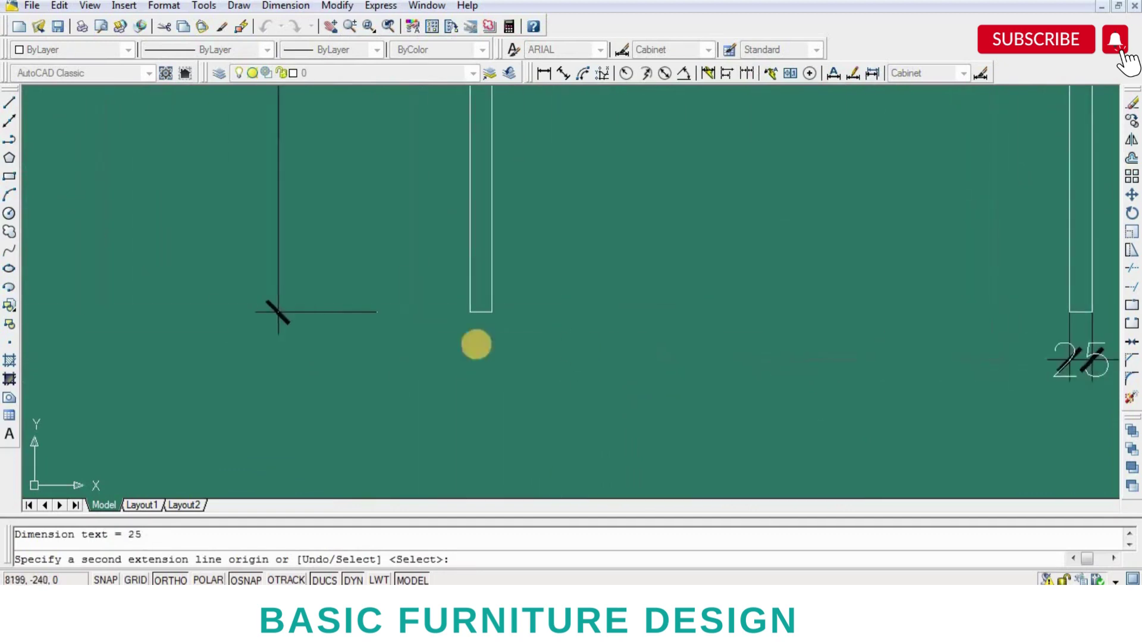
{"action": "left_click", "coordinate": [491, 312]}
{"action": "scroll", "coordinate": [422, 324], "scroll_direction": "down", "scroll_amount": 4}
{"action": "key", "text": "Return"}
{"action": "key", "text": "Return"}
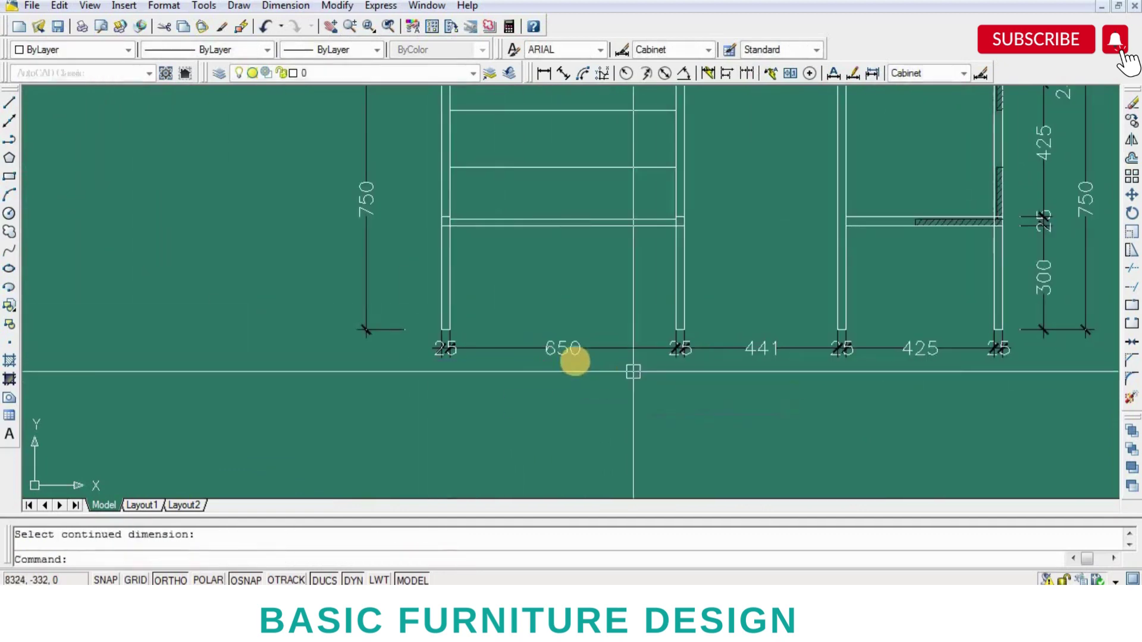
{"action": "scroll", "coordinate": [613, 262], "scroll_direction": "down", "scroll_amount": 5}
{"action": "scroll", "coordinate": [624, 304], "scroll_direction": "up", "scroll_amount": 4}
- Delete the 441 gap dimension between the two views
{"action": "middle_click_drag", "start_coordinate": [650, 249], "coordinate": [630, 178]}
{"action": "left_click_drag", "start_coordinate": [660, 297], "coordinate": [649, 356]}
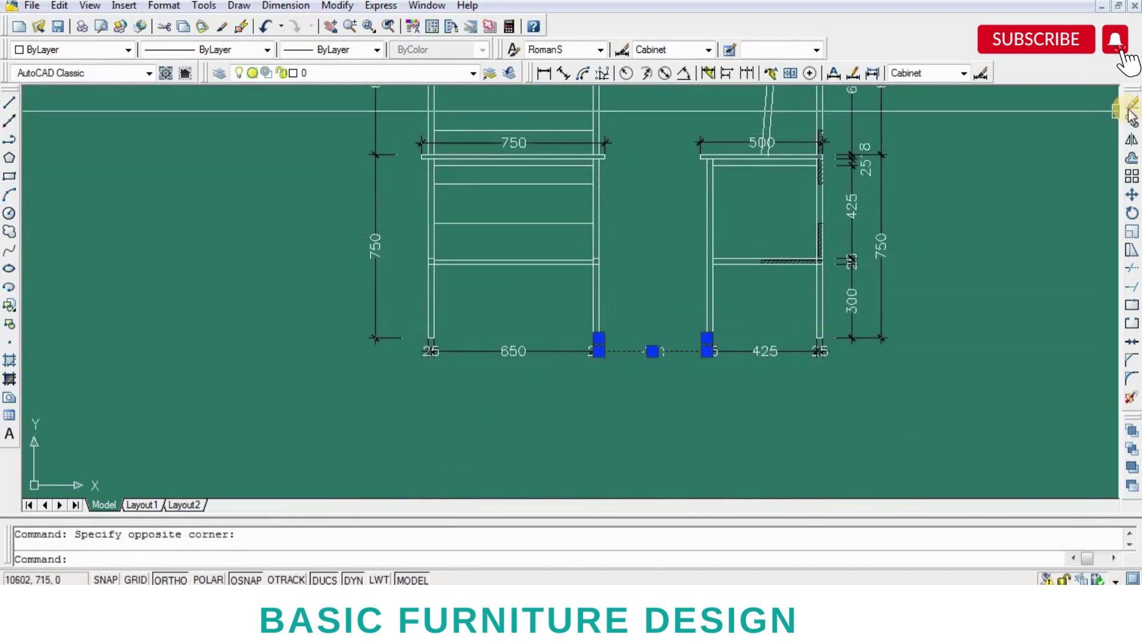
{"action": "key", "text": "Delete"}
- Move the bottom row of leg dimensions down 50 units
{"action": "middle_click_drag", "start_coordinate": [920, 232], "coordinate": [896, 303]}
{"action": "type", "text": "m"}
{"action": "key", "text": "Return"}
{"action": "scroll", "coordinate": [809, 434], "scroll_direction": "up", "scroll_amount": 5}
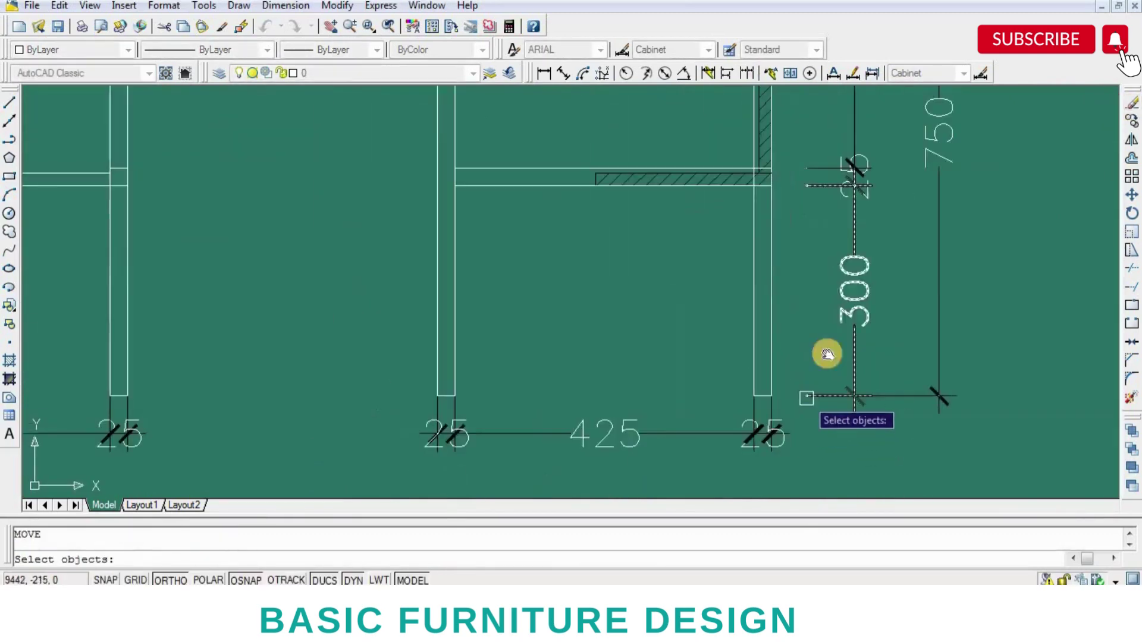
{"action": "scroll", "coordinate": [717, 353], "scroll_direction": "down", "scroll_amount": 3}
{"action": "left_click", "coordinate": [365, 390]}
{"action": "key", "text": "Return"}
{"action": "left_click", "coordinate": [535, 383]}
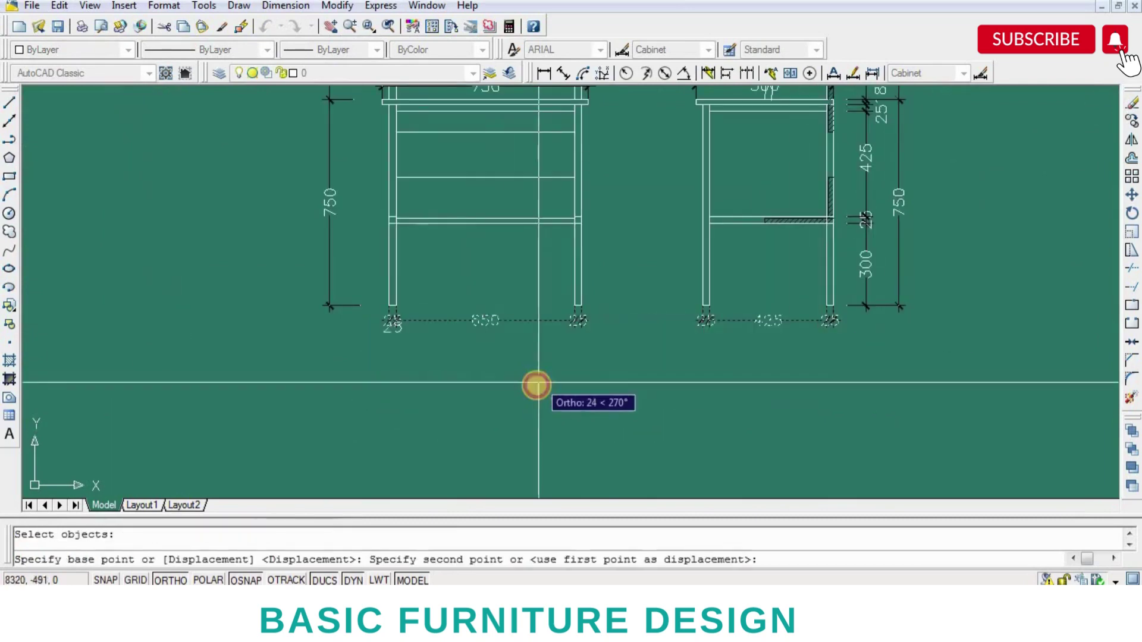
{"action": "type", "text": "50"}
{"action": "key", "text": "Return"}
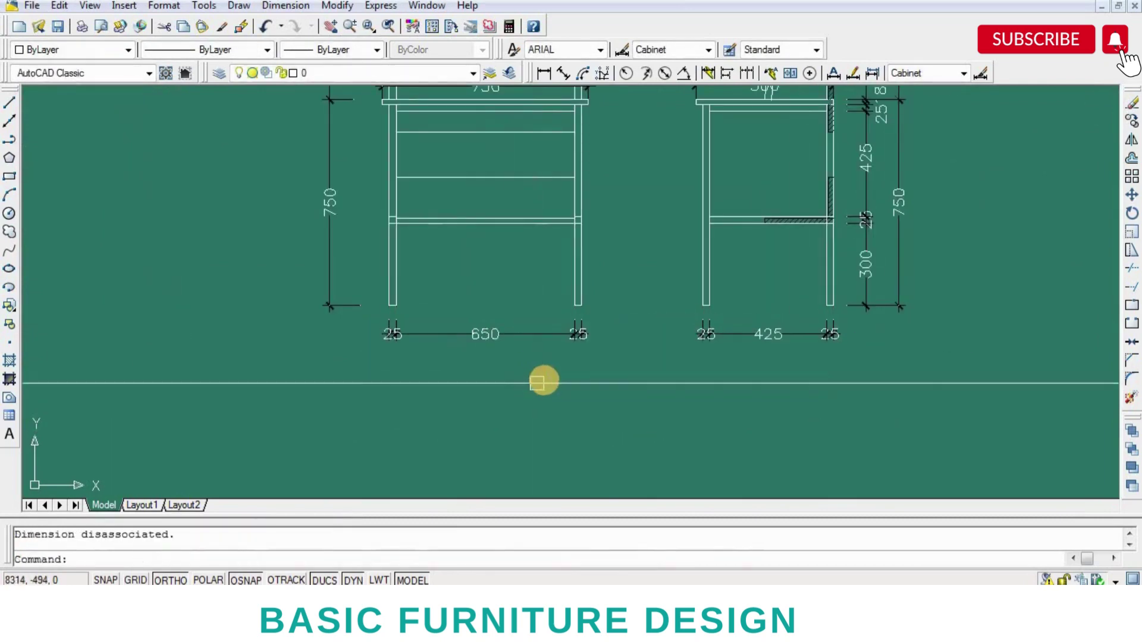
{"action": "scroll", "coordinate": [614, 369], "scroll_direction": "down", "scroll_amount": 2}
{"action": "middle_click_drag", "start_coordinate": [614, 369], "coordinate": [689, 394]}
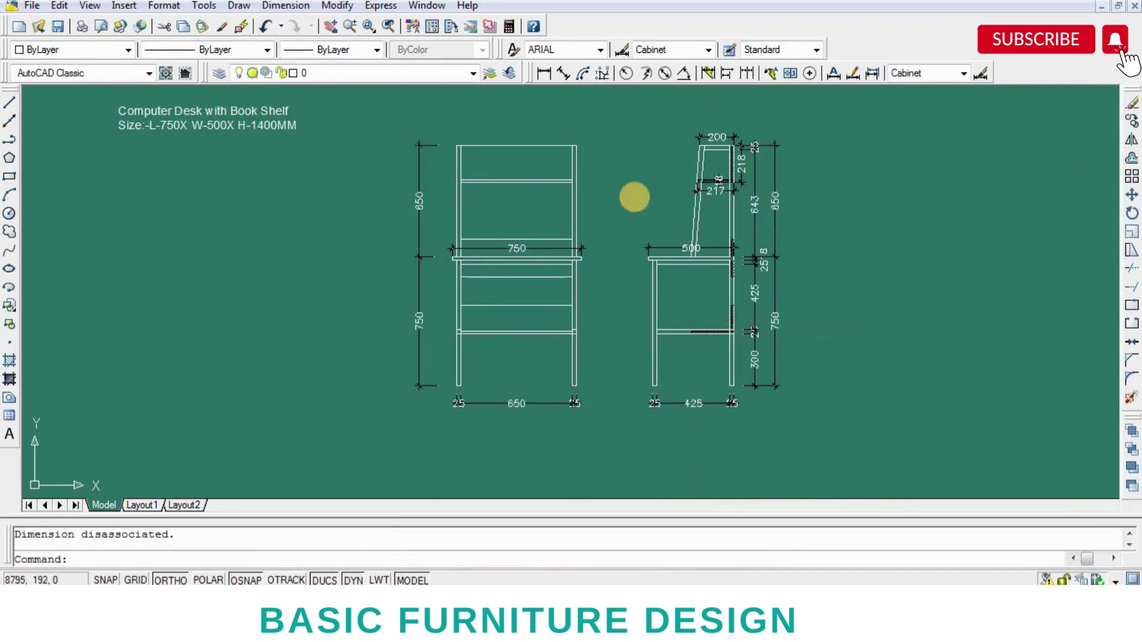
- Add the 1400 overall height dimension to the left of the front view
{"action": "middle_click_drag", "start_coordinate": [632, 194], "coordinate": [719, 196]}
{"action": "left_click", "coordinate": [543, 73]}
{"action": "scroll", "coordinate": [452, 411], "scroll_direction": "up", "scroll_amount": 4}
{"action": "middle_click_drag", "start_coordinate": [567, 238], "coordinate": [553, 364]}
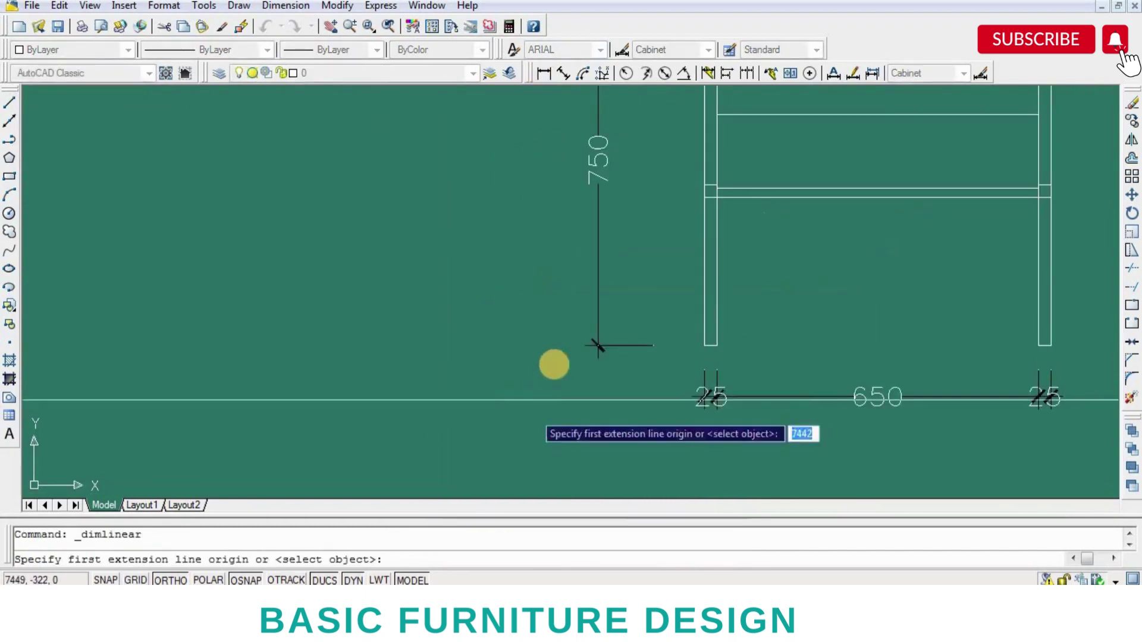
{"action": "left_click", "coordinate": [585, 347]}
{"action": "scroll", "coordinate": [530, 256], "scroll_direction": "down", "scroll_amount": 3}
{"action": "scroll", "coordinate": [553, 214], "scroll_direction": "up", "scroll_amount": 2}
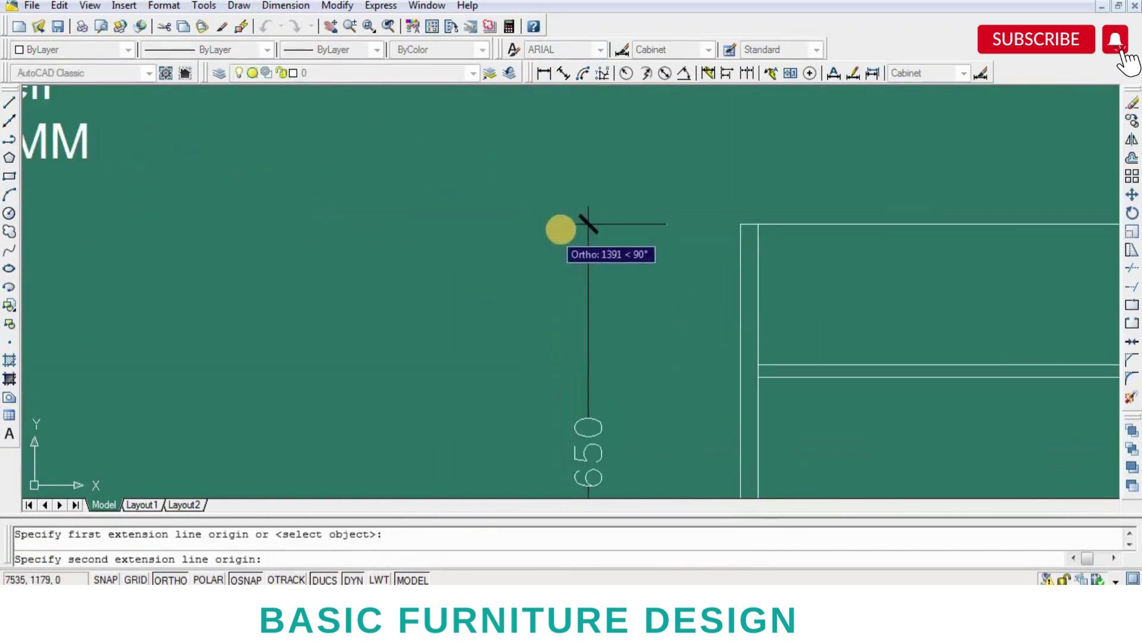
{"action": "left_click", "coordinate": [573, 225]}
{"action": "left_click", "coordinate": [522, 255]}
{"action": "scroll", "coordinate": [562, 175], "scroll_direction": "down", "scroll_amount": 3}
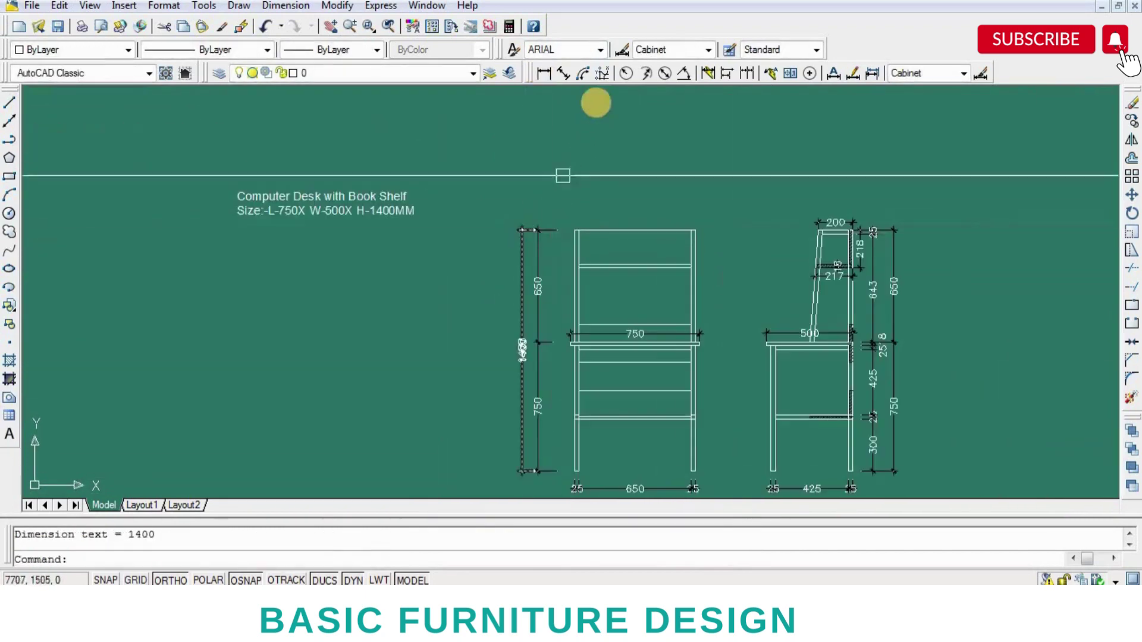
- Place a short 43 dimension near the top, then erase it
{"action": "left_click", "coordinate": [543, 72]}
{"action": "scroll", "coordinate": [595, 202], "scroll_direction": "up", "scroll_amount": 2}
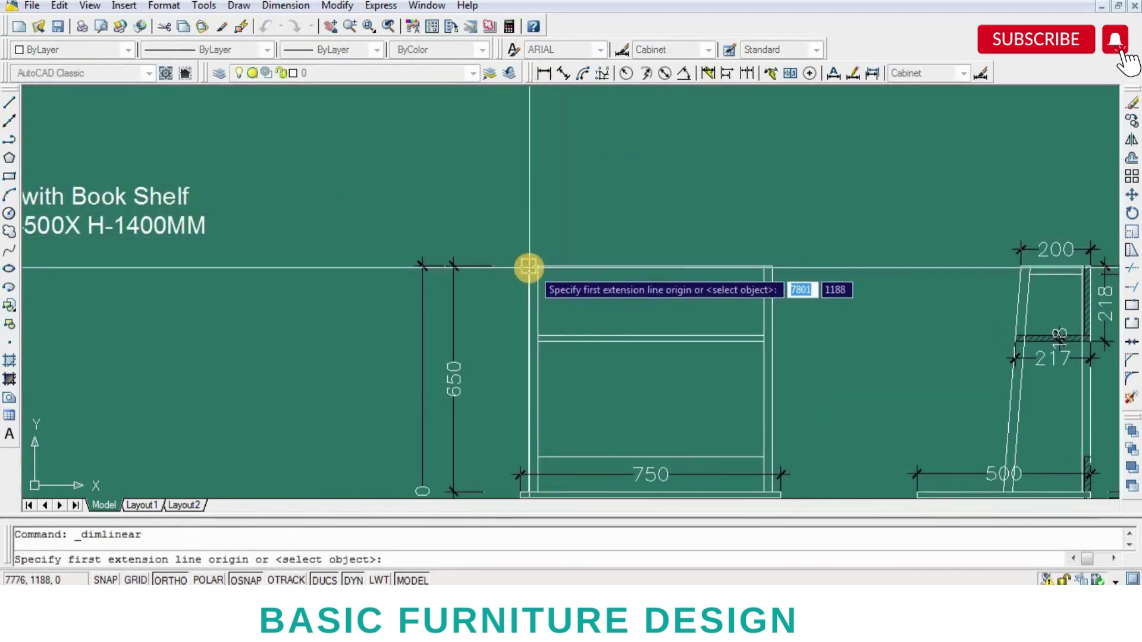
{"action": "scroll", "coordinate": [422, 212], "scroll_direction": "up", "scroll_amount": 1}
{"action": "scroll", "coordinate": [423, 212], "scroll_direction": "down", "scroll_amount": 2}
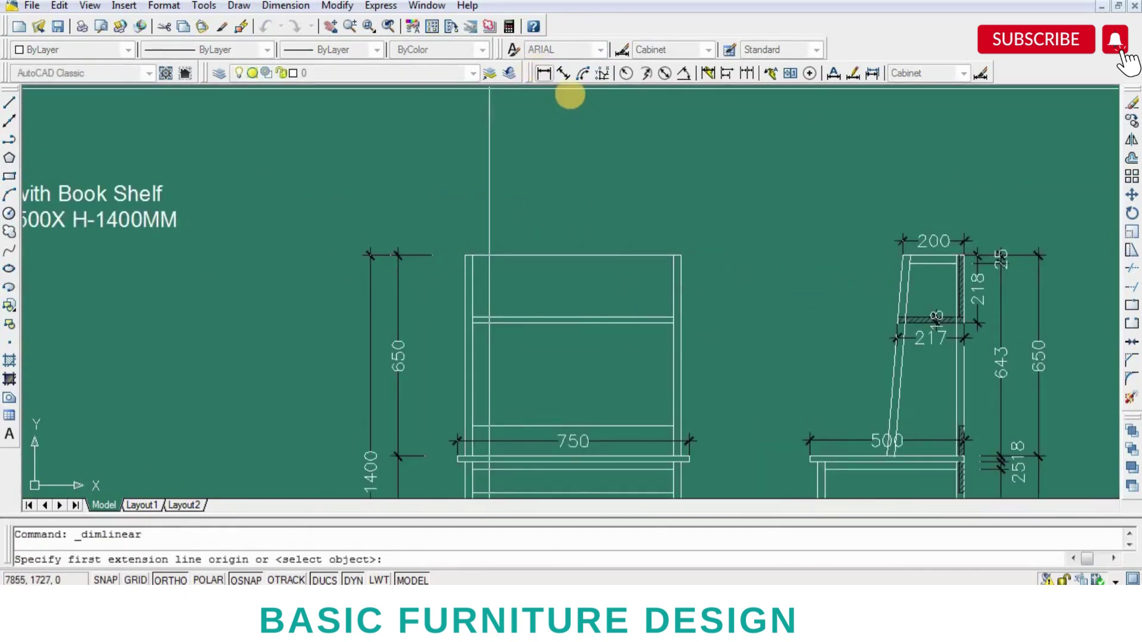
{"action": "left_click", "coordinate": [667, 156]}
{"action": "left_click", "coordinate": [667, 169]}
{"action": "left_click", "coordinate": [714, 161]}
{"action": "left_click", "coordinate": [726, 141]}
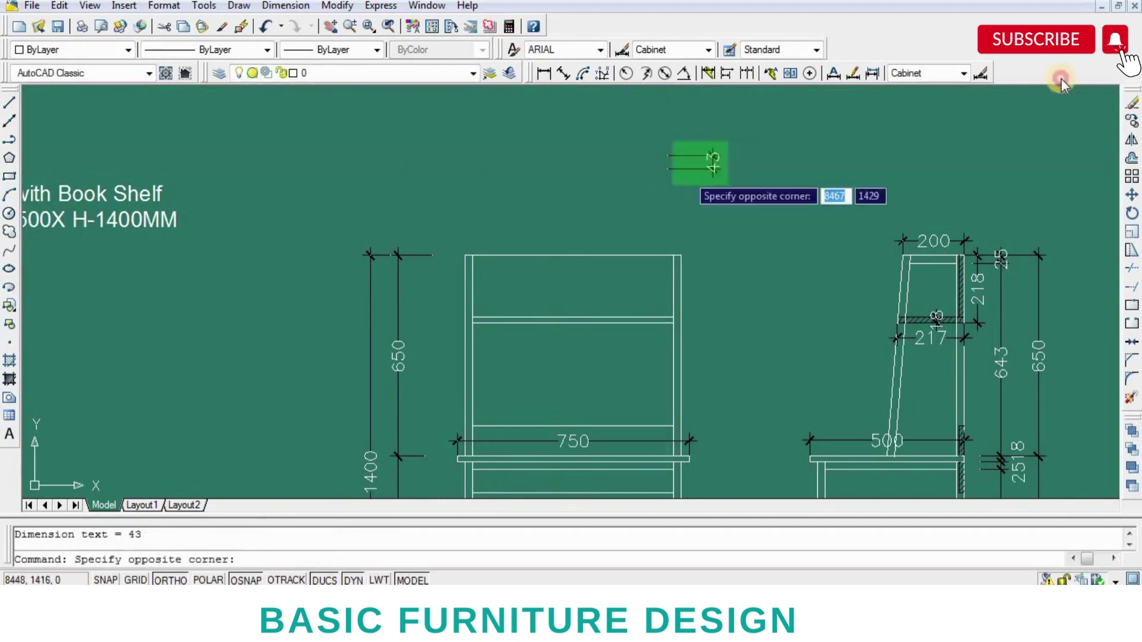
{"action": "left_click", "coordinate": [672, 184]}
{"action": "key", "text": "Delete"}
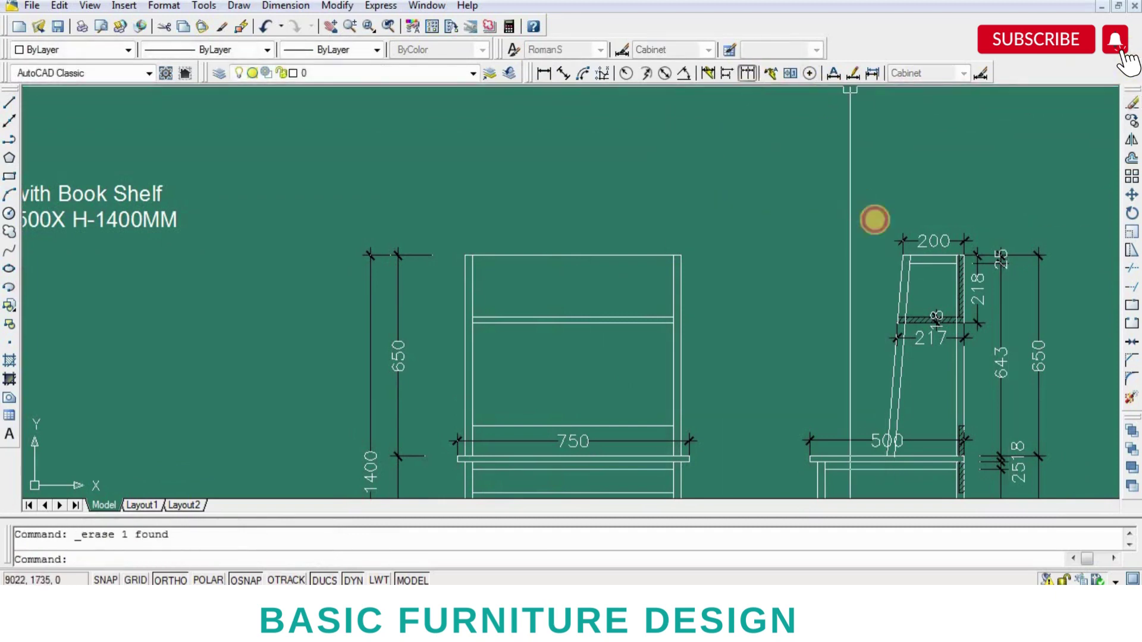
- Continue from the 200 dimension to add a 700 dimension over the front view
{"action": "type", "text": "dco"}
{"action": "key", "text": "Return"}
{"action": "left_click", "coordinate": [890, 241]}
{"action": "scroll", "coordinate": [666, 238], "scroll_direction": "up", "scroll_amount": 4}
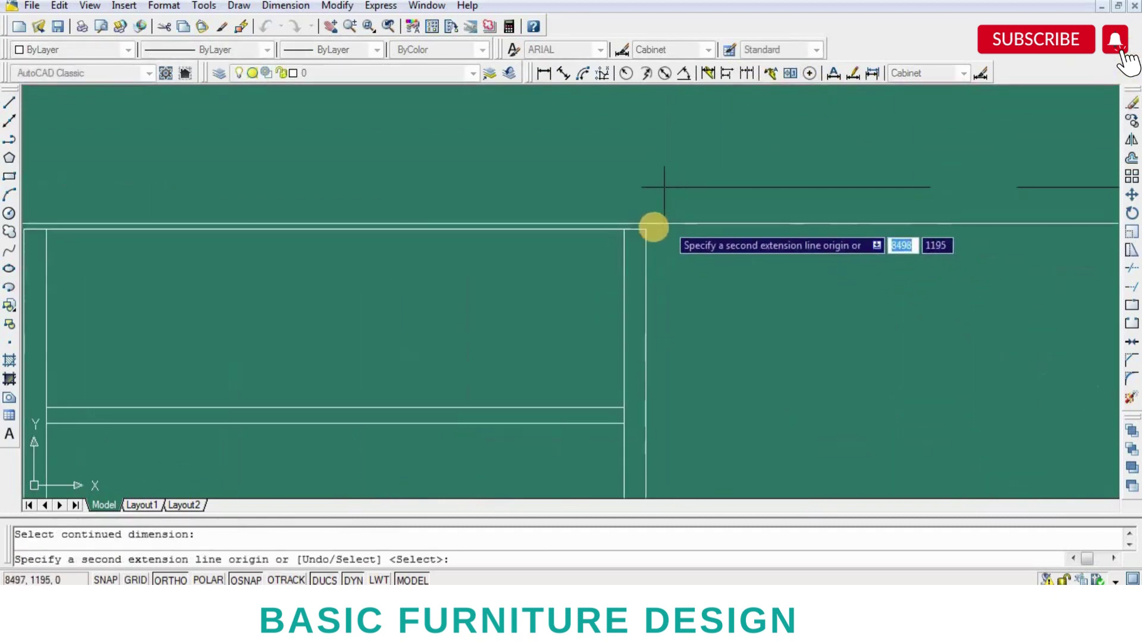
{"action": "left_click", "coordinate": [653, 227]}
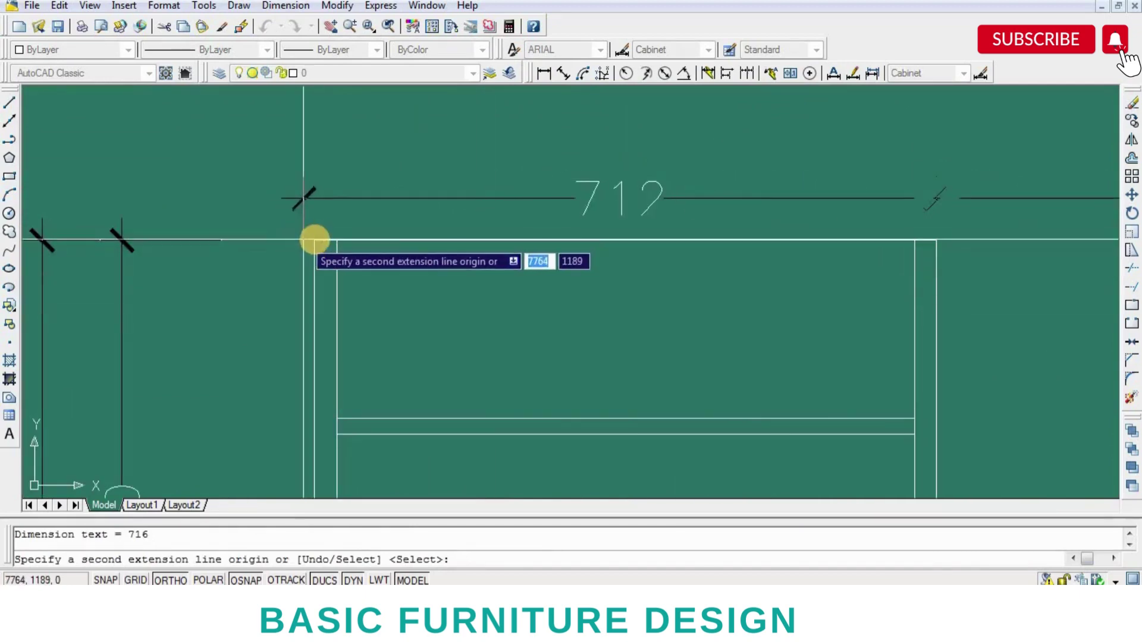
{"action": "left_click", "coordinate": [315, 239]}
{"action": "scroll", "coordinate": [293, 248], "scroll_direction": "down", "scroll_amount": 3}
{"action": "key", "text": "Return"}
- Erase the 716 dimension and move the 700 dimension up 50 units
{"action": "key", "text": "Return"}
{"action": "left_click", "coordinate": [810, 246]}
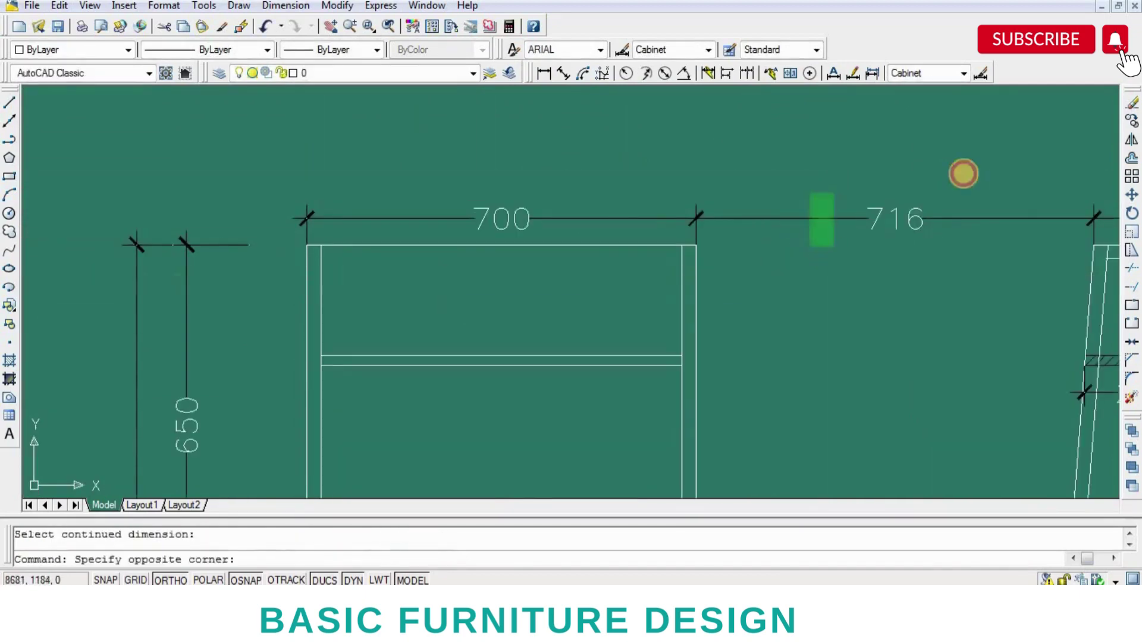
{"action": "left_click", "coordinate": [962, 173]}
{"action": "key", "text": "Delete"}
{"action": "type", "text": "m"}
{"action": "key", "text": "Return"}
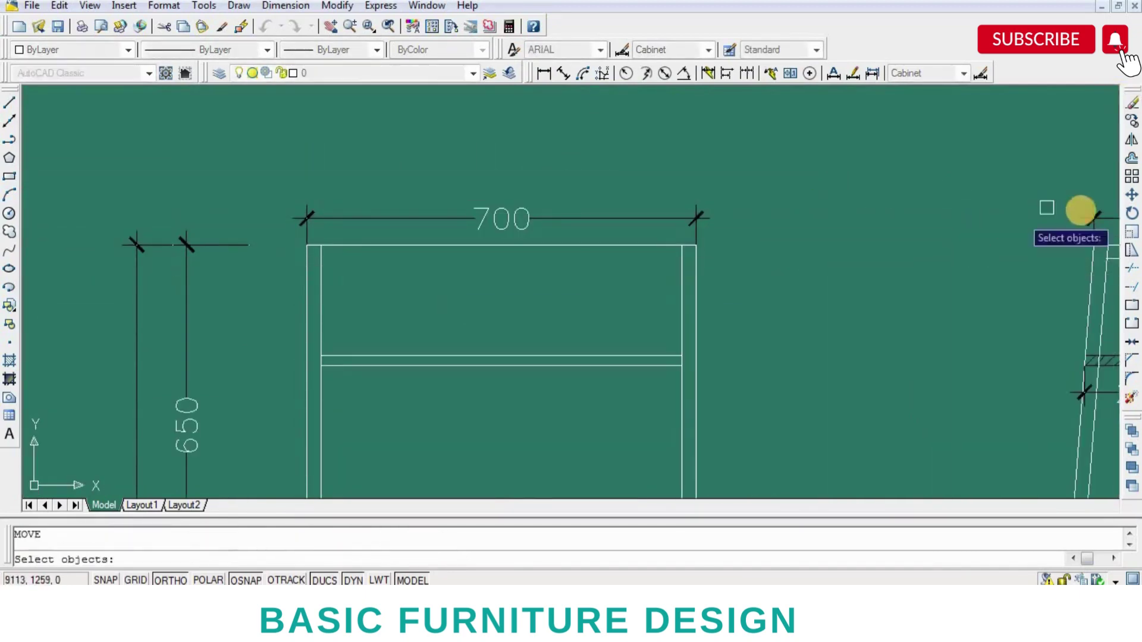
{"action": "left_click", "coordinate": [1082, 213]}
{"action": "key", "text": "Return"}
{"action": "left_click", "coordinate": [780, 174]}
{"action": "type", "text": "50"}
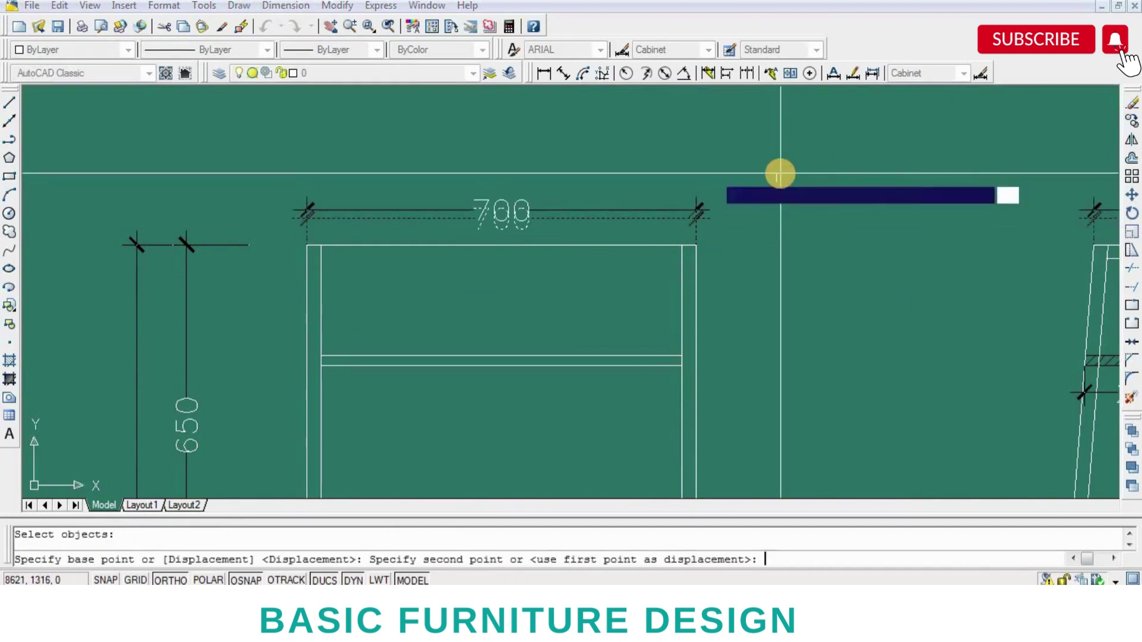
{"action": "key", "text": "Return"}
- Add the 250 dimension across the top of the side view
{"action": "left_click", "coordinate": [542, 72]}
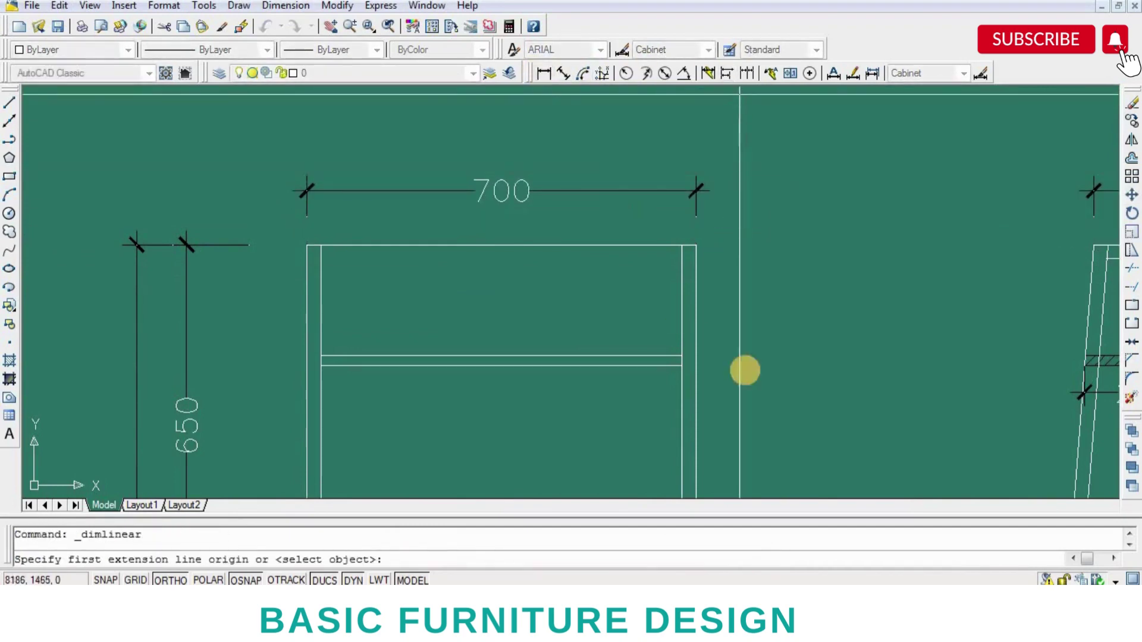
{"action": "scroll", "coordinate": [751, 339], "scroll_direction": "down", "scroll_amount": 4}
{"action": "scroll", "coordinate": [880, 311], "scroll_direction": "up", "scroll_amount": 5}
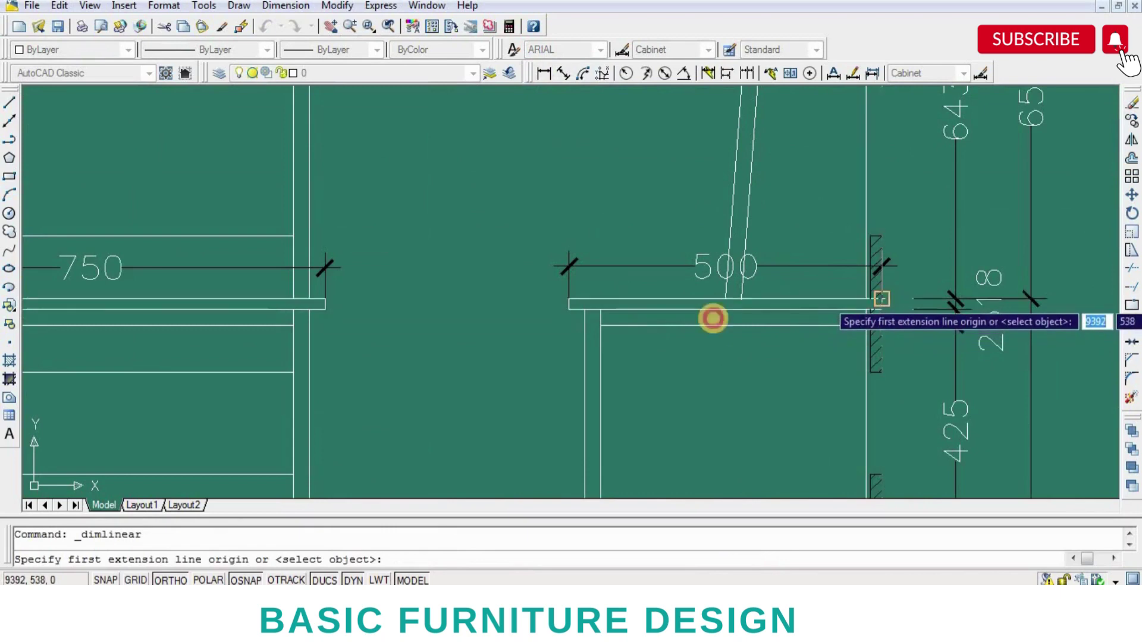
{"action": "left_click", "coordinate": [880, 306]}
{"action": "scroll", "coordinate": [716, 319], "scroll_direction": "up", "scroll_amount": 2}
{"action": "left_click", "coordinate": [722, 290]}
{"action": "left_click", "coordinate": [716, 185]}
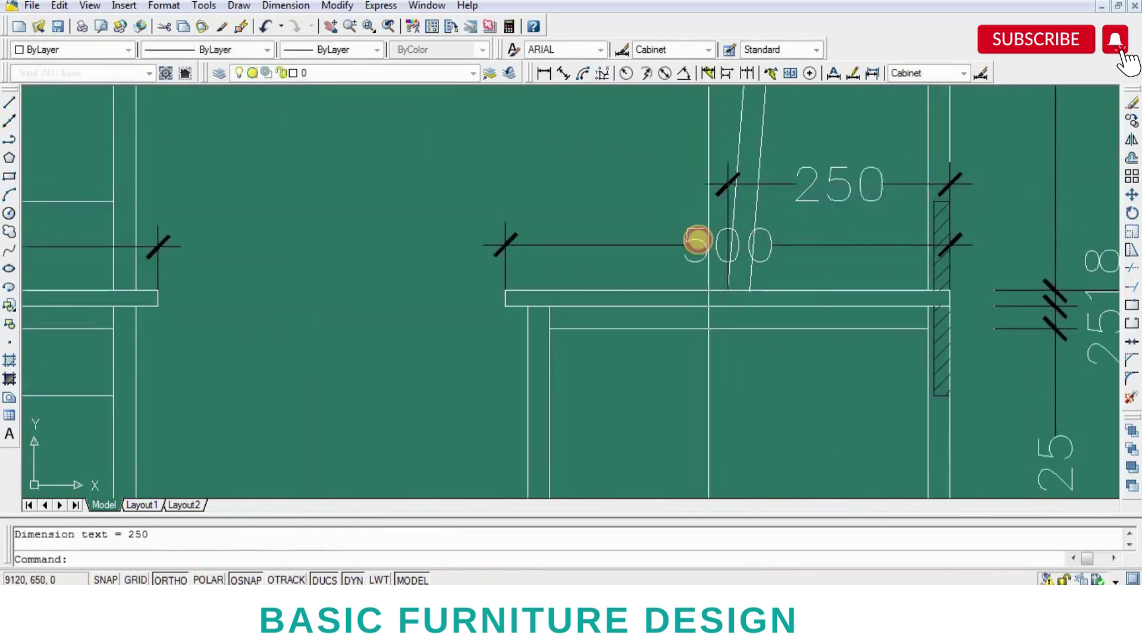
{"action": "scroll", "coordinate": [692, 239], "scroll_direction": "down", "scroll_amount": 4}
{"action": "middle_click_drag", "start_coordinate": [819, 297], "coordinate": [832, 342]}
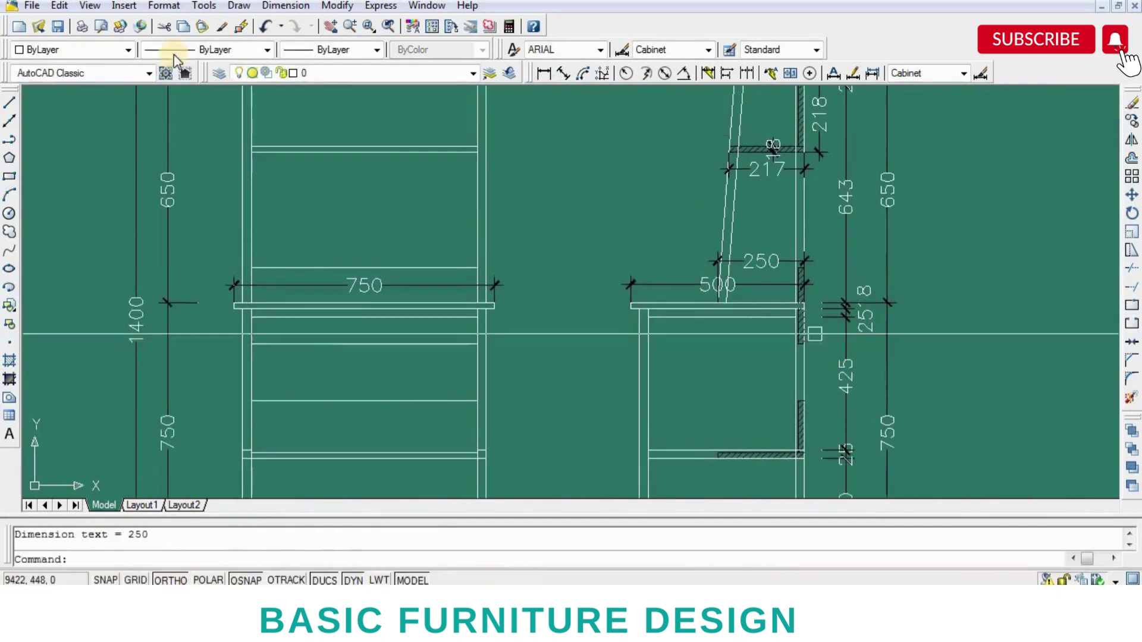
- Save the drawing
{"action": "left_click", "coordinate": [57, 26]}
{"action": "scroll", "coordinate": [709, 266], "scroll_direction": "down", "scroll_amount": 4}
{"action": "scroll", "coordinate": [854, 331], "scroll_direction": "up", "scroll_amount": 3}
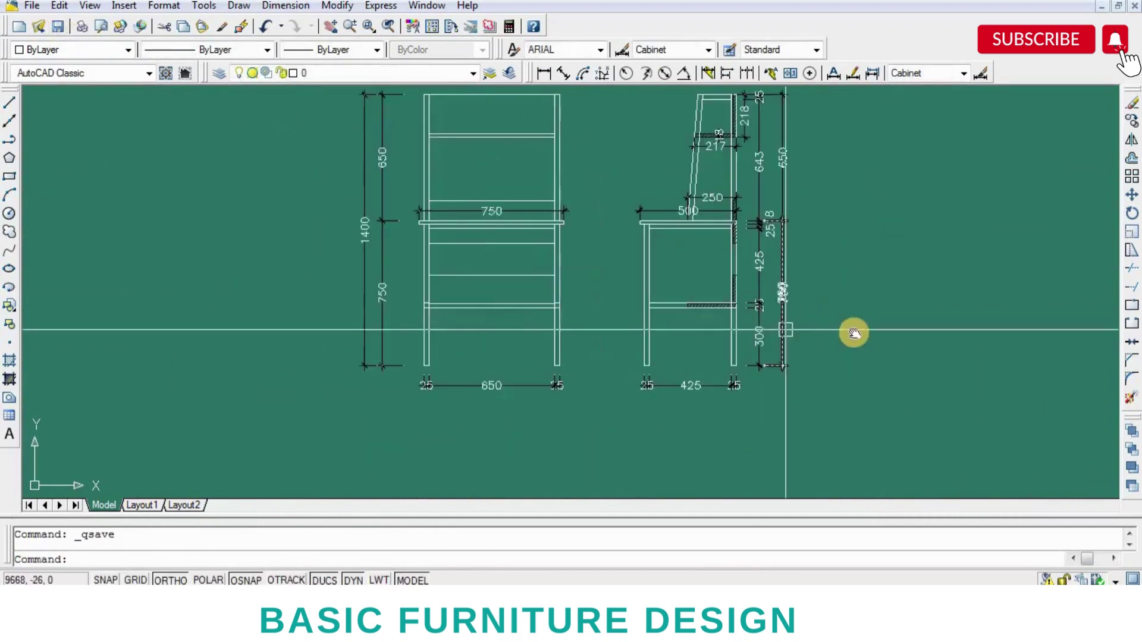
{"action": "middle_click_drag", "start_coordinate": [855, 332], "coordinate": [864, 353]}
{"action": "scroll", "coordinate": [863, 355], "scroll_direction": "up", "scroll_amount": 2}
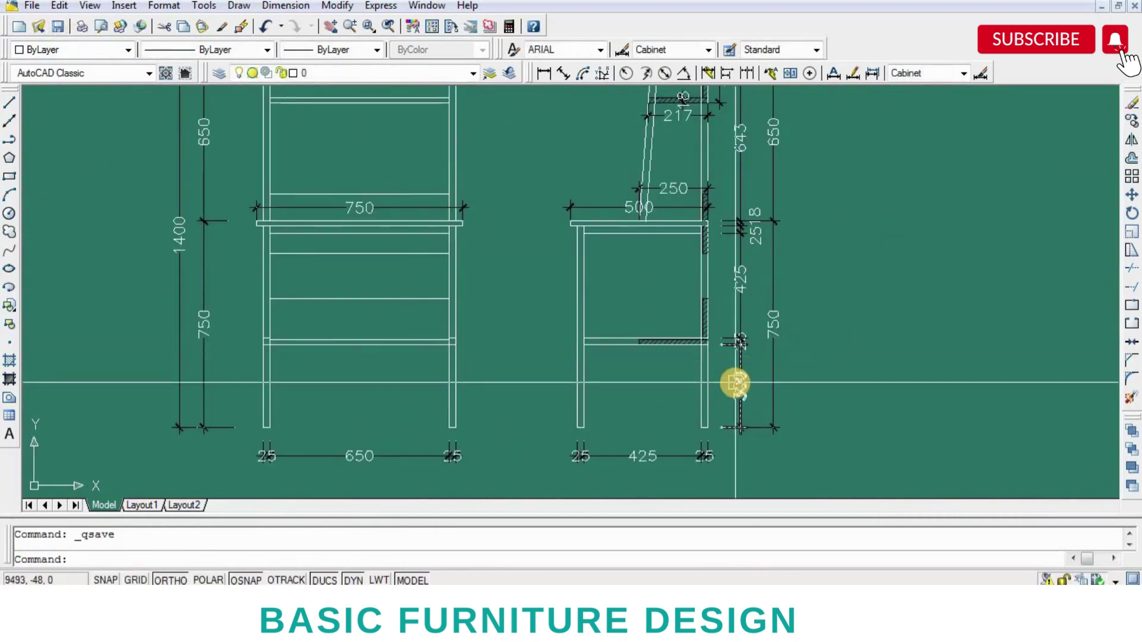
{"action": "type", "text": "co"}
{"action": "key", "text": "Return"}
{"action": "scroll", "coordinate": [735, 386], "scroll_direction": "down", "scroll_amount": 3}
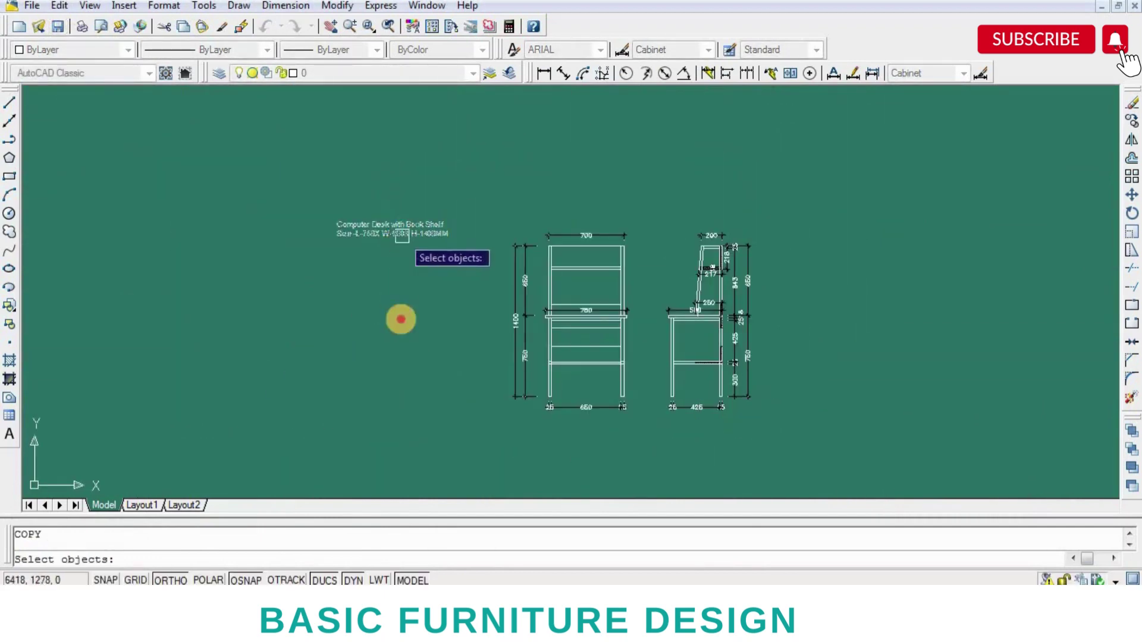
- Copy the title text to a spot below the original
{"action": "left_click", "coordinate": [401, 234]}
{"action": "key", "text": "Return"}
{"action": "left_click", "coordinate": [401, 319]}
{"action": "left_click", "coordinate": [416, 475]}
{"action": "key", "text": "Return"}
{"action": "scroll", "coordinate": [612, 326], "scroll_direction": "up", "scroll_amount": 4}
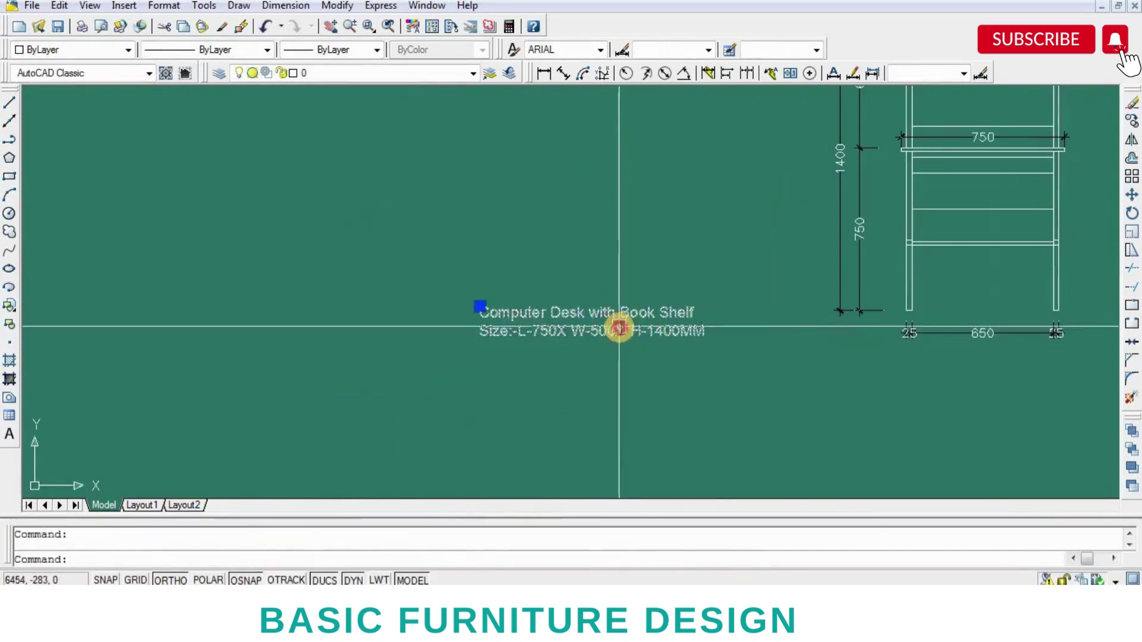
- Replace the copied text's wording with 1"X 1" MS BOX
{"action": "double_click", "coordinate": [619, 329]}
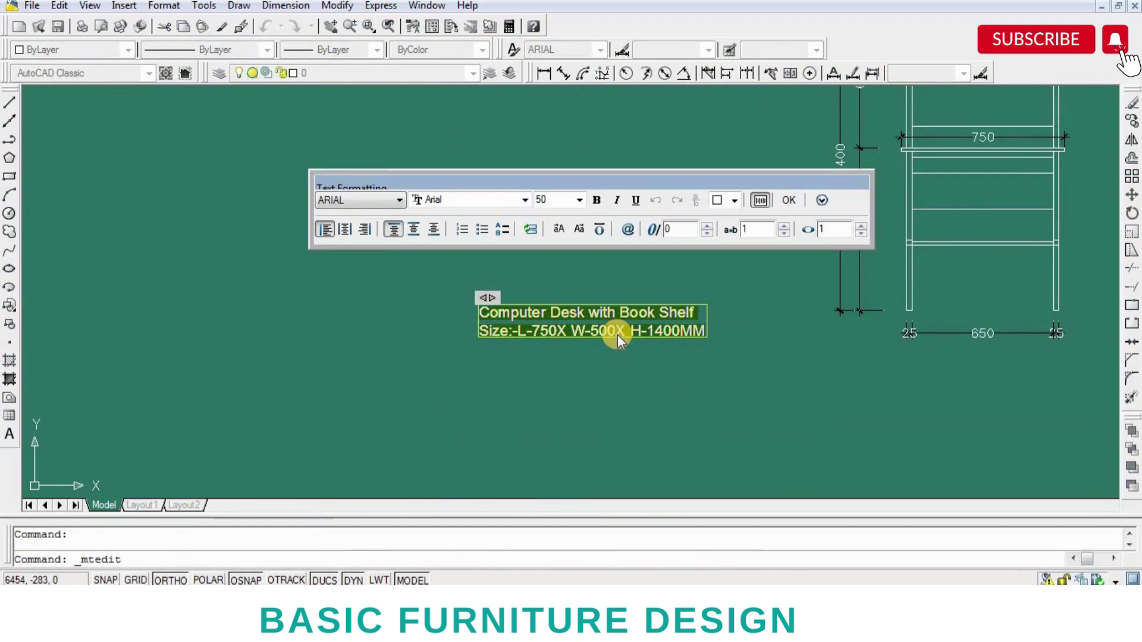
{"action": "key", "text": "Delete"}
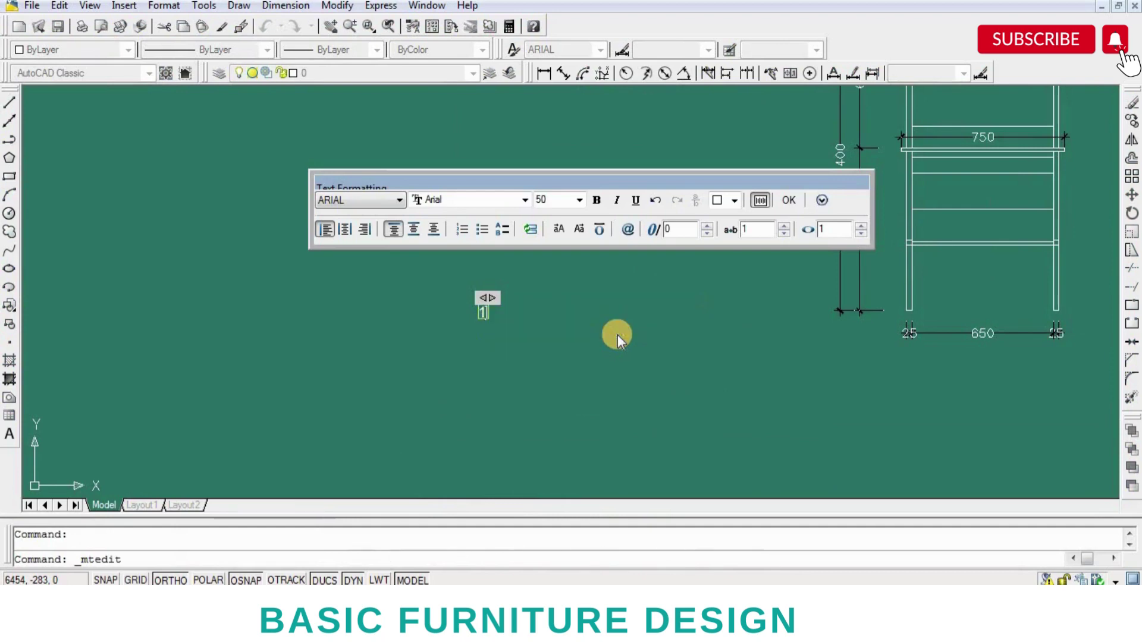
{"action": "type", "text": "1\"X "}
{"action": "type", "text": "1\""}
{"action": "type", "text": " MS "}
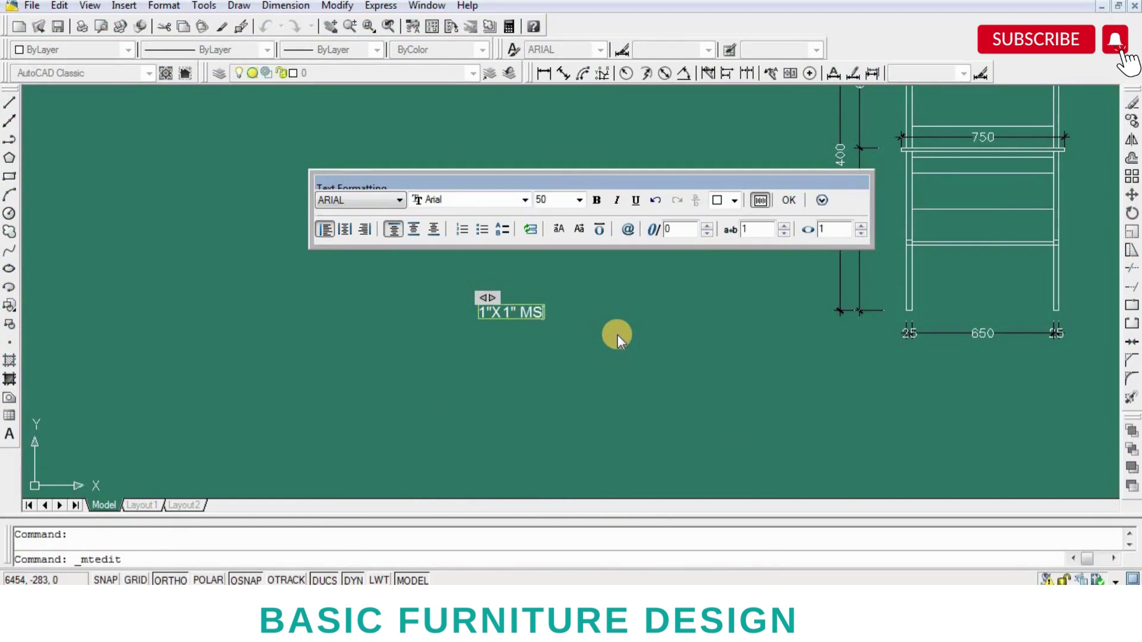
{"action": "type", "text": "B"}
{"action": "type", "text": "OX"}
{"action": "left_click", "coordinate": [618, 334]}
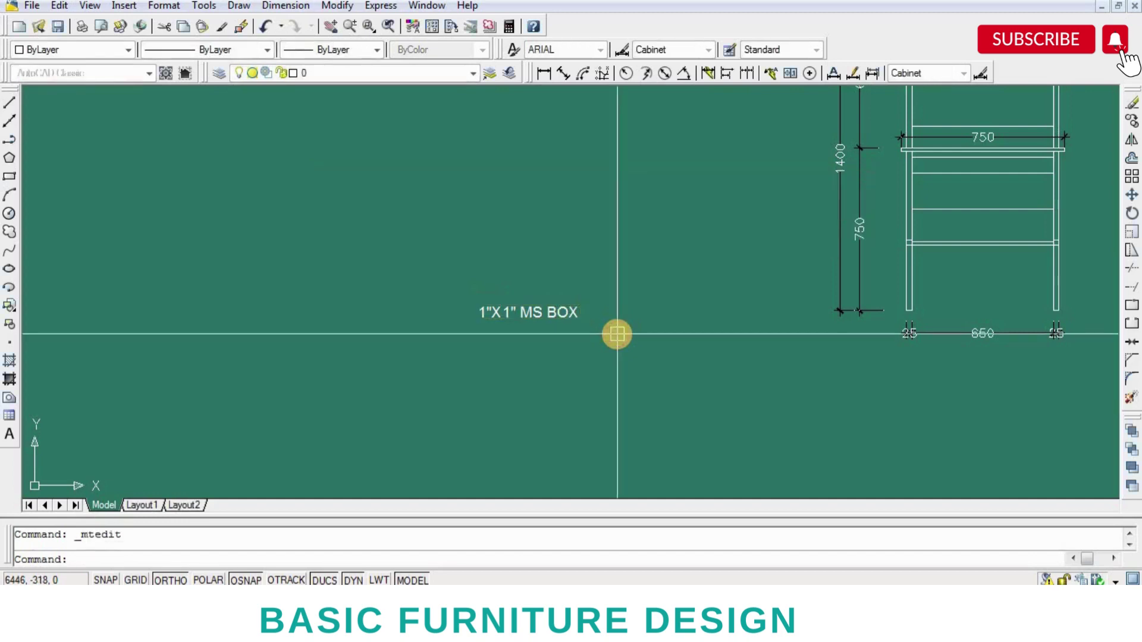
- Copy the 1"X1" MS BOX callout text to the right of the side view
{"action": "type", "text": "Mco"}
{"action": "key", "text": "Return"}
{"action": "left_click_drag", "start_coordinate": [617, 275], "coordinate": [523, 347]}
{"action": "key", "text": "Return"}
{"action": "left_click", "coordinate": [509, 342]}
{"action": "middle_click_drag", "start_coordinate": [759, 381], "coordinate": [510, 390]}
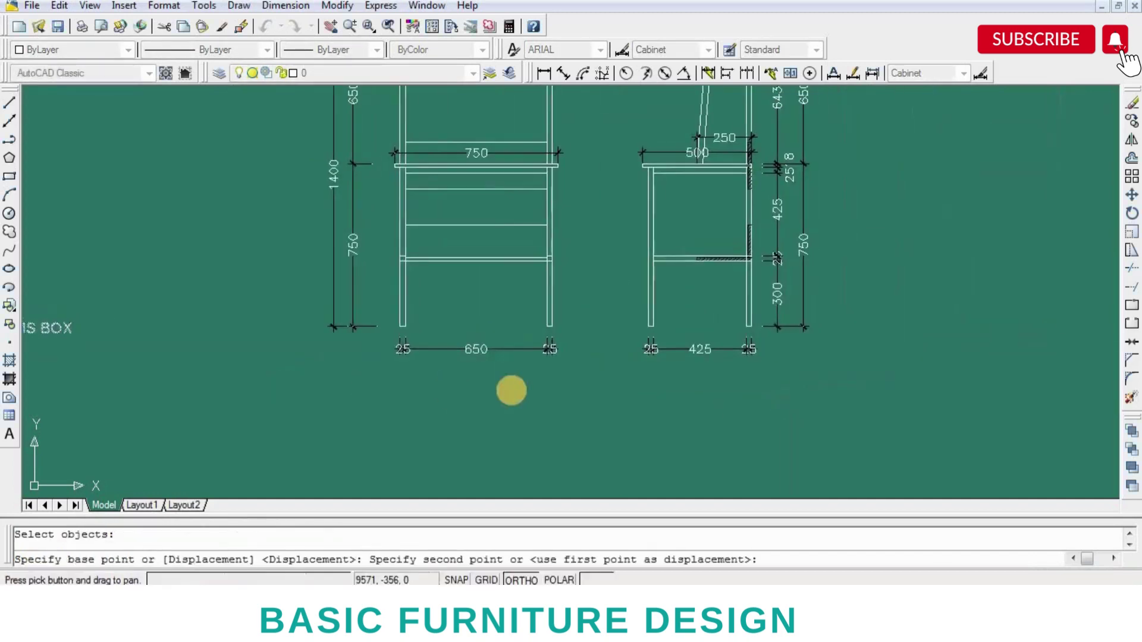
{"action": "scroll", "coordinate": [510, 390], "scroll_direction": "up", "scroll_amount": 2}
{"action": "key", "text": "F8"}
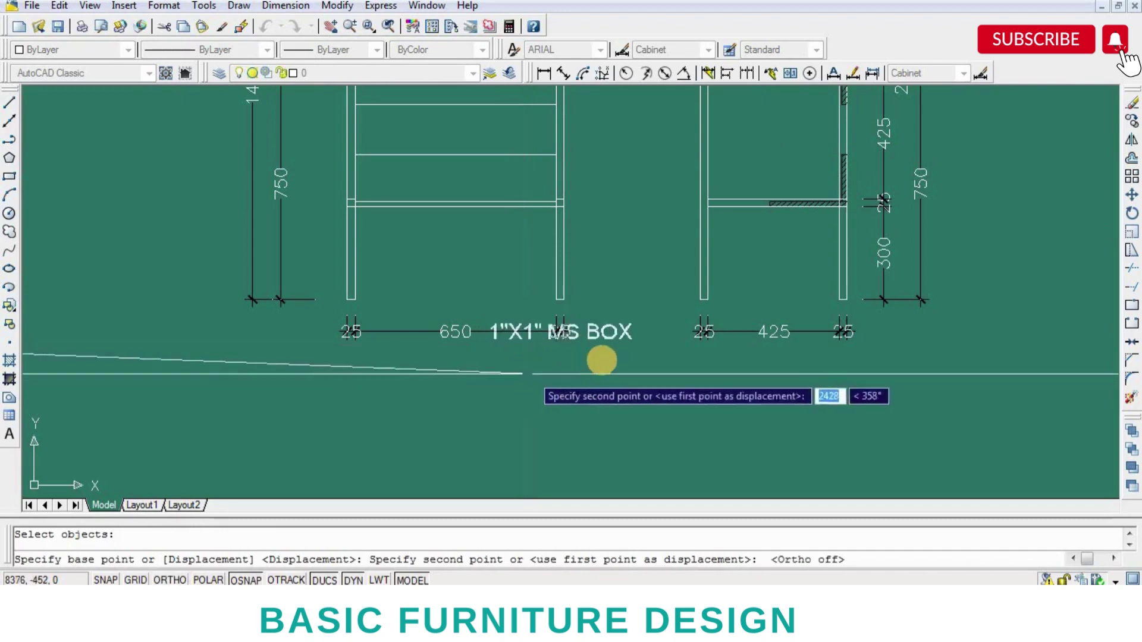
{"action": "mouse_move", "coordinate": [926, 327]}
{"action": "middle_mouse_down"}
{"action": "mouse_move", "coordinate": [786, 352]}
{"action": "mouse_move", "coordinate": [811, 347]}
{"action": "middle_mouse_up"}
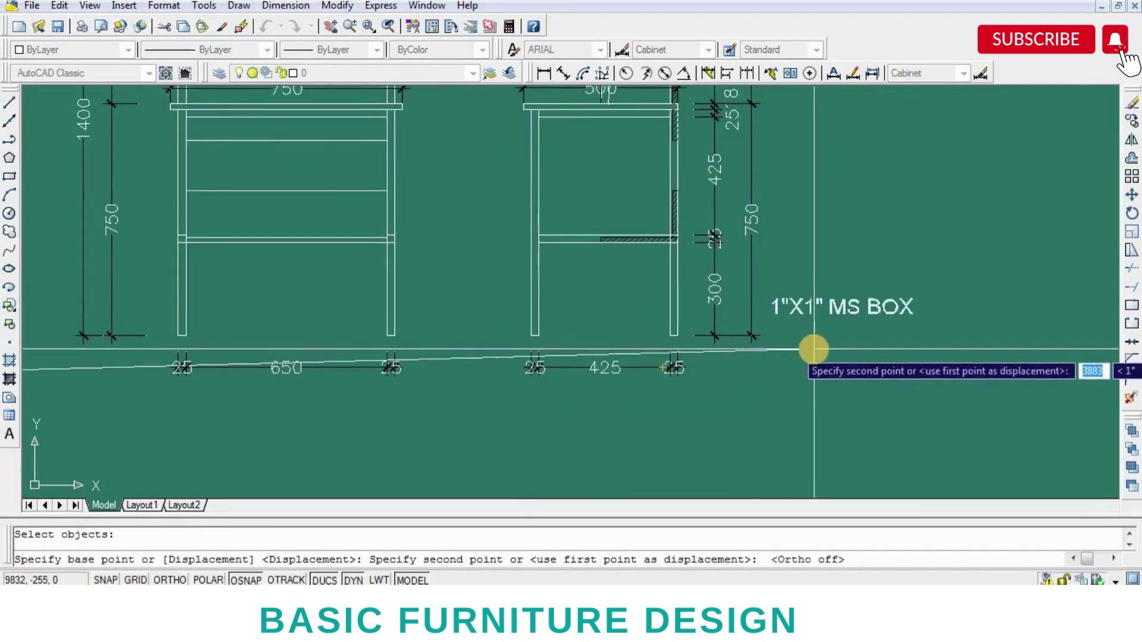
{"action": "left_click", "coordinate": [810, 350]}
{"action": "middle_click_drag", "start_coordinate": [971, 267], "coordinate": [931, 305]}
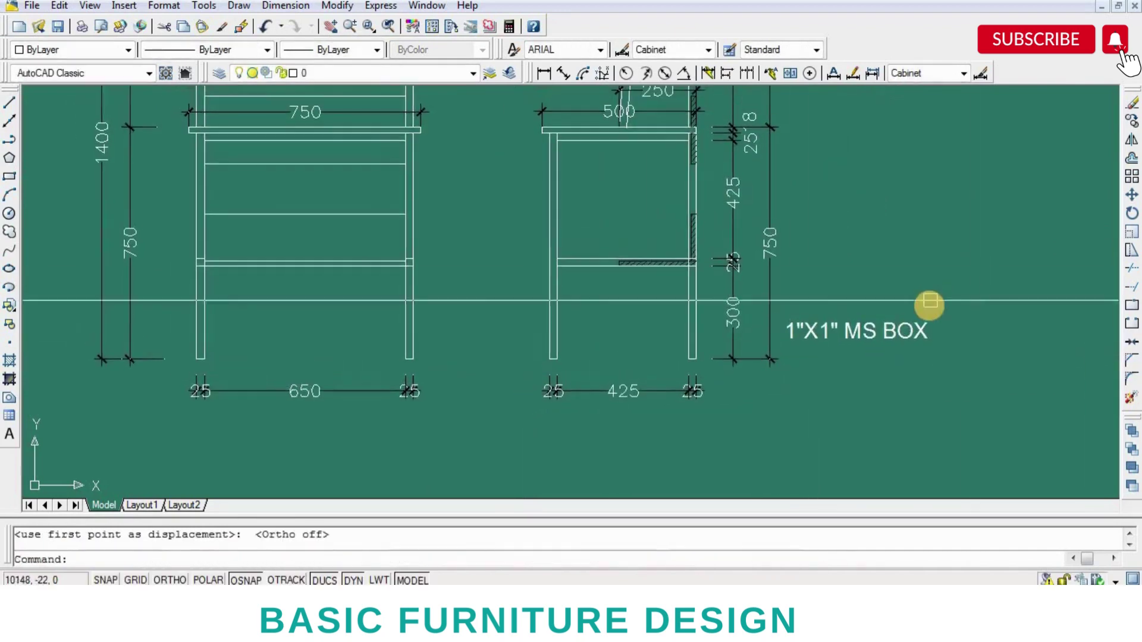
{"action": "scroll", "coordinate": [918, 316], "scroll_direction": "down", "scroll_amount": 2}
{"action": "scroll", "coordinate": [917, 377], "scroll_direction": "up", "scroll_amount": 3}
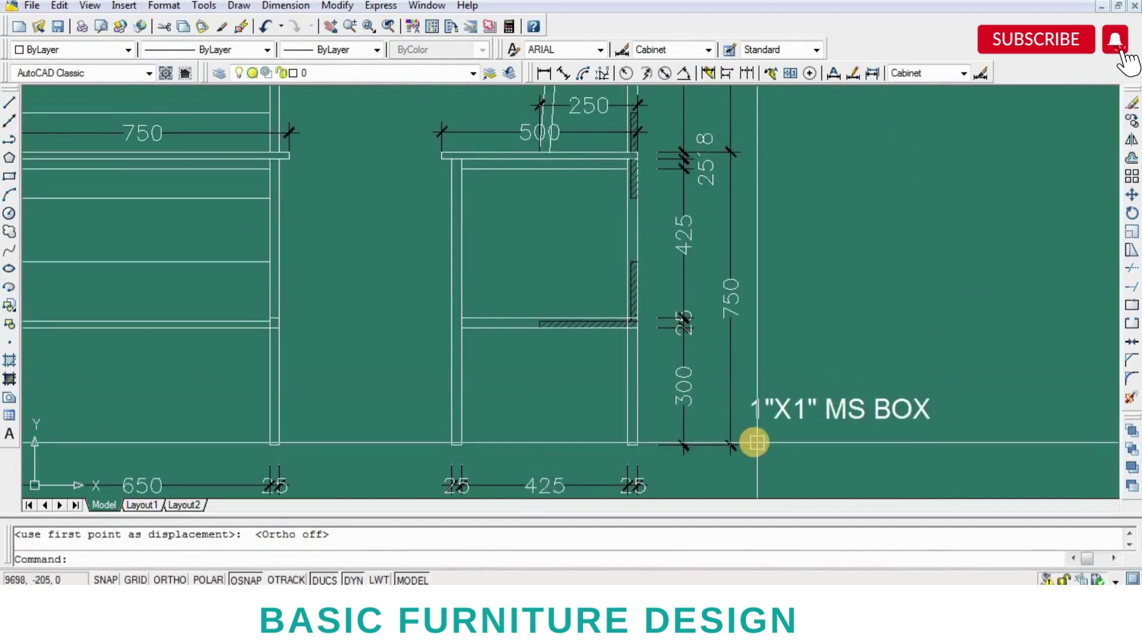
- Draw a straight horizontal leader line from the side view's leg to the callout
{"action": "type", "text": "L"}
{"action": "key", "text": "Return"}
{"action": "scroll", "coordinate": [755, 441], "scroll_direction": "up", "scroll_amount": 3}
{"action": "left_click", "coordinate": [471, 372]}
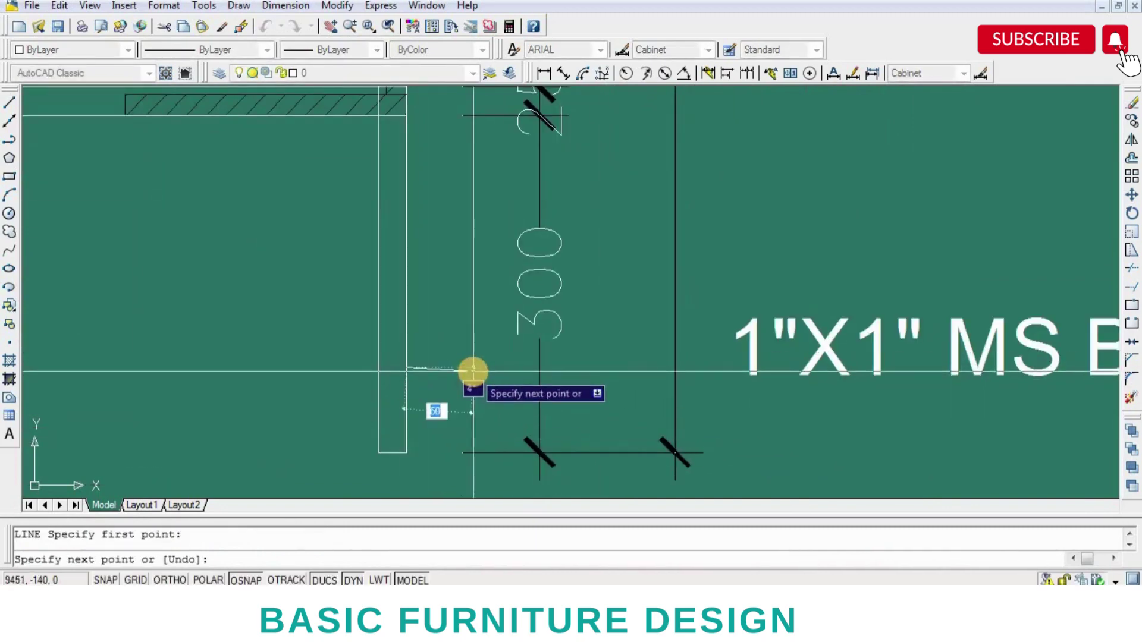
{"action": "key", "text": "F8"}
{"action": "scroll", "coordinate": [719, 387], "scroll_direction": "up", "scroll_amount": 1}
{"action": "scroll", "coordinate": [728, 372], "scroll_direction": "up", "scroll_amount": 2}
{"action": "left_click", "coordinate": [727, 372]}
{"action": "key", "text": "Return"}
{"action": "scroll", "coordinate": [658, 408], "scroll_direction": "down", "scroll_amount": 3}
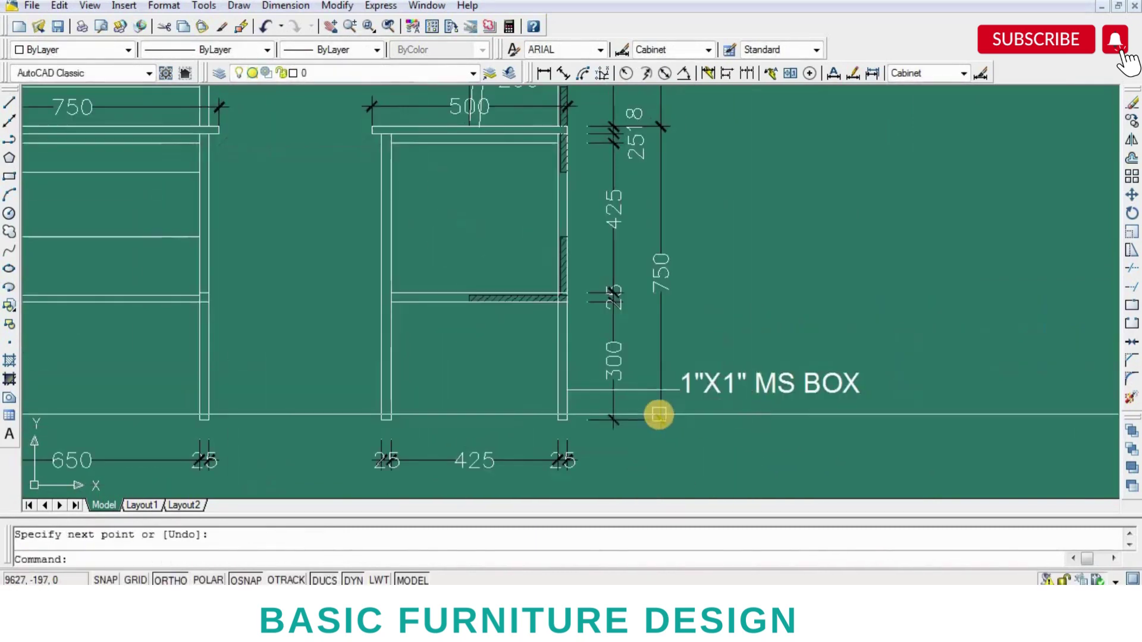
{"action": "scroll", "coordinate": [657, 408], "scroll_direction": "up", "scroll_amount": 2}
- Lower the callout text slightly so it lines up with the leader
{"action": "type", "text": "m"}
{"action": "key", "text": "Return"}
{"action": "key", "text": "Return"}
{"action": "left_click", "coordinate": [744, 298]}
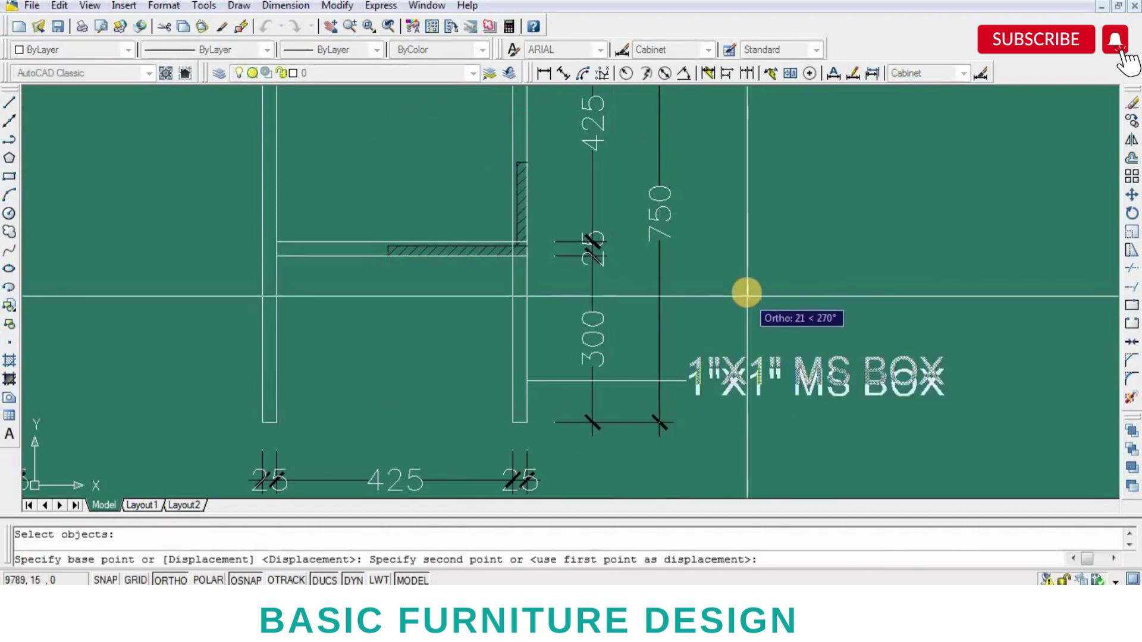
{"action": "left_click", "coordinate": [744, 304]}
- Copy the callout and leader up to the middle rail and tabletop levels
{"action": "key", "text": "Return"}
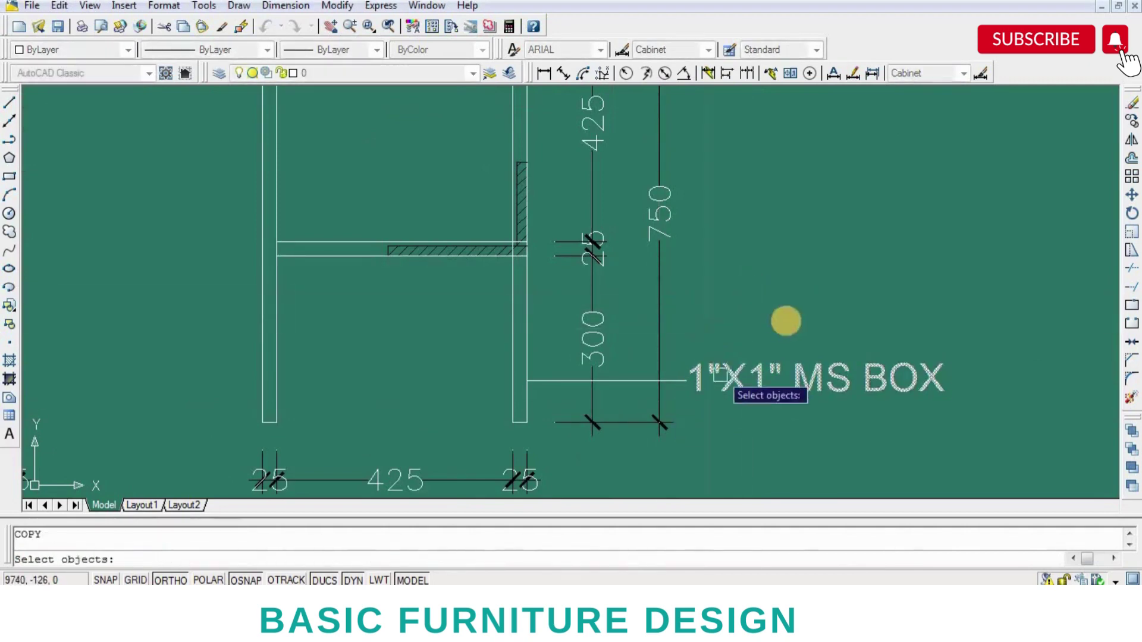
{"action": "left_click", "coordinate": [782, 321]}
{"action": "left_click", "coordinate": [660, 416]}
{"action": "key", "text": "Return"}
{"action": "left_click", "coordinate": [782, 321]}
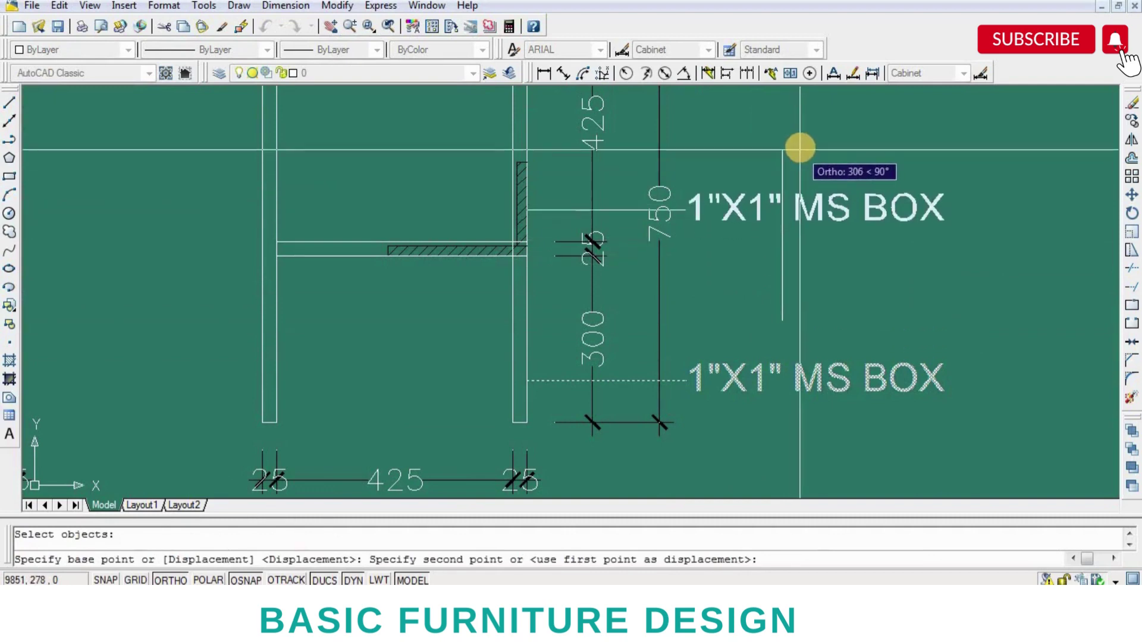
{"action": "left_click", "coordinate": [803, 146]}
{"action": "middle_click_drag", "start_coordinate": [803, 146], "coordinate": [828, 340]}
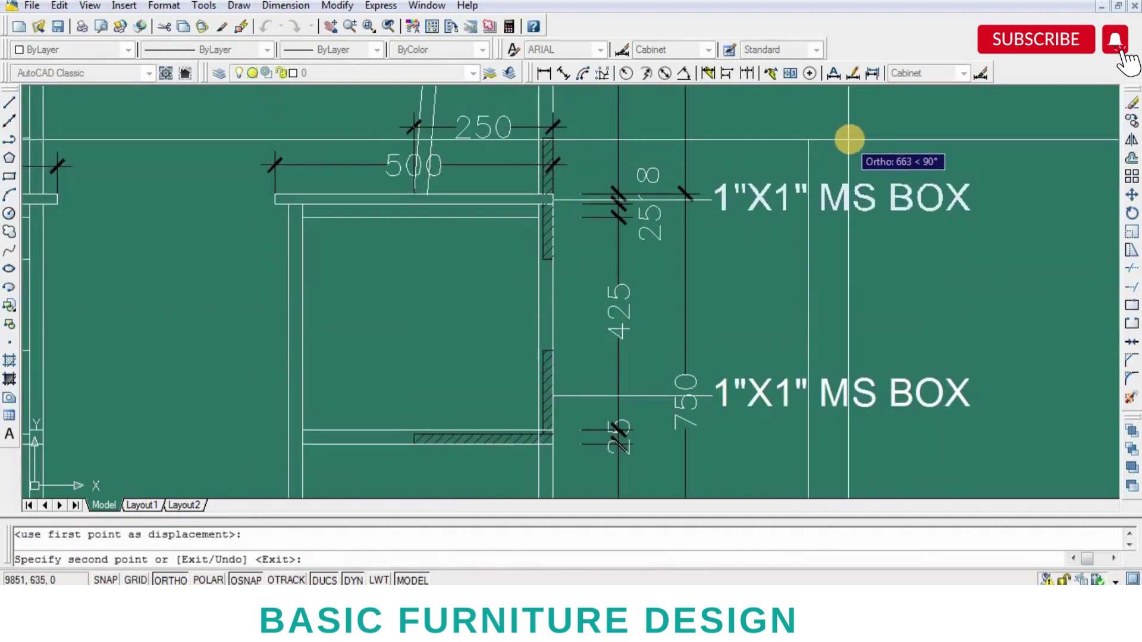
{"action": "key", "text": "Return"}
{"action": "scroll", "coordinate": [729, 202], "scroll_direction": "up", "scroll_amount": 2}
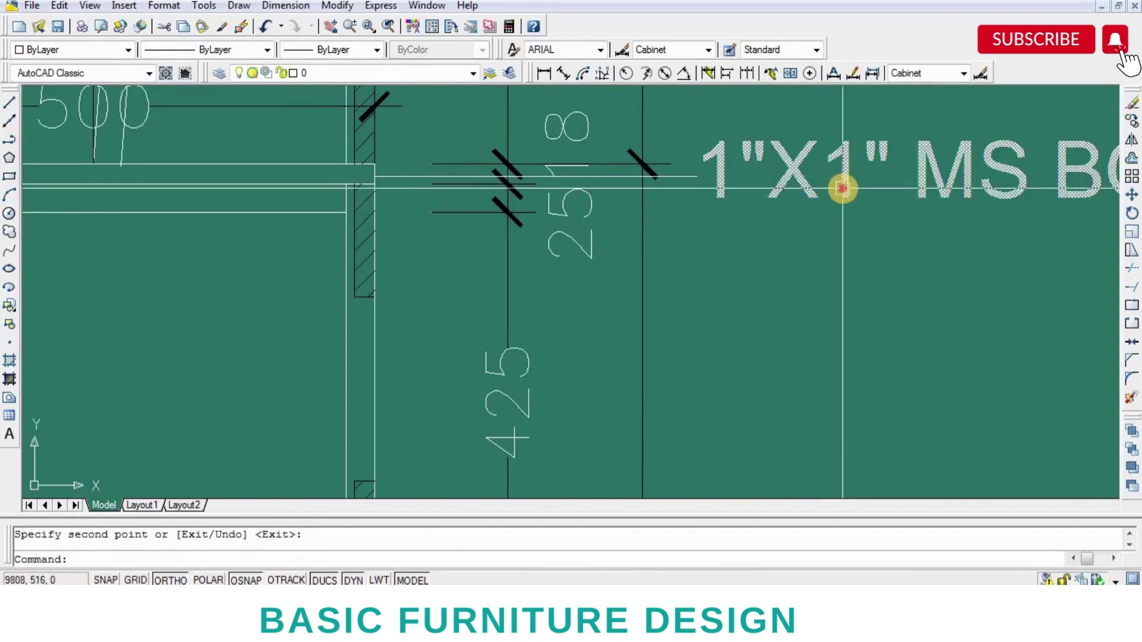
- Retype the top side-view callout from 1"X1" MS BOX to 18MM Melamine Board
{"action": "double_click", "coordinate": [877, 183]}
{"action": "left_click_drag", "start_coordinate": [678, 204], "coordinate": [672, 213]}
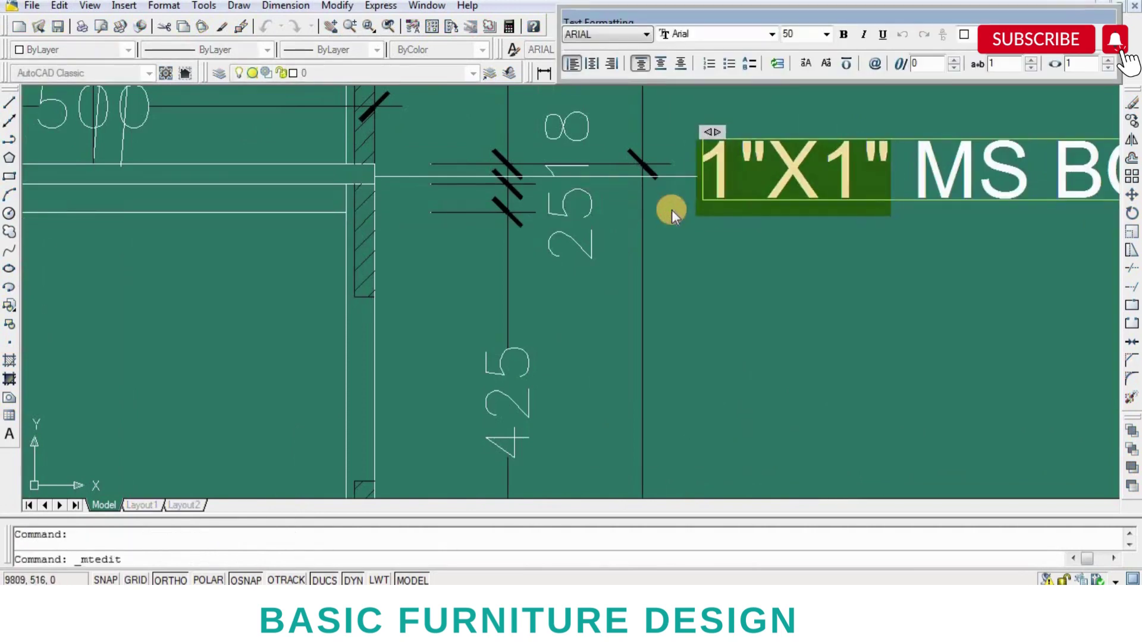
{"action": "type", "text": "18M"}
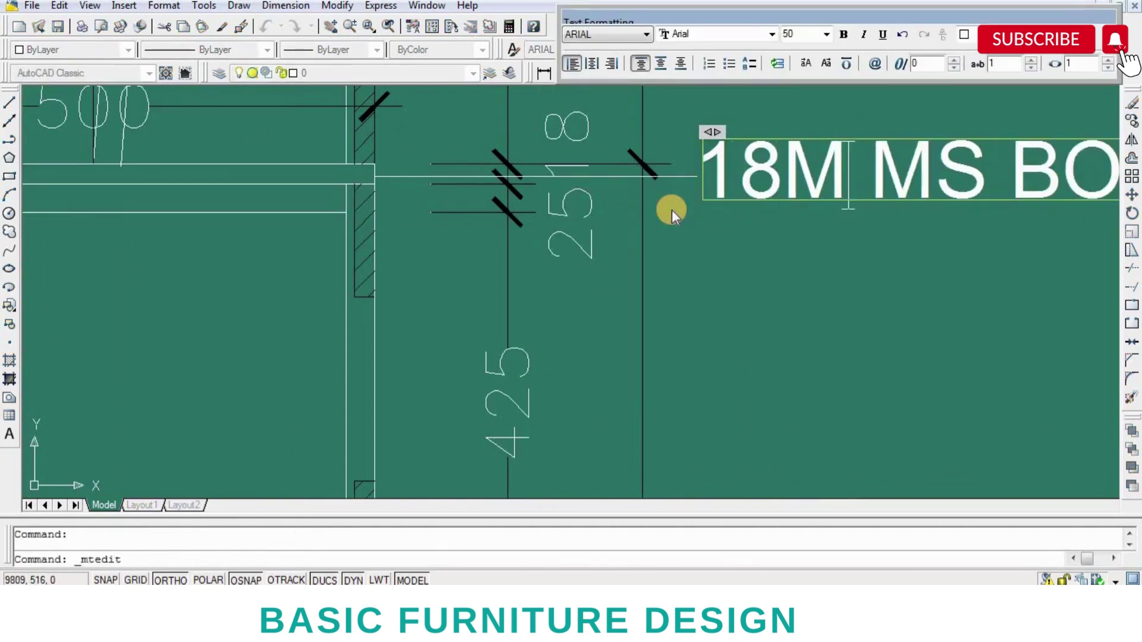
{"action": "type", "text": "M"}
{"action": "scroll", "coordinate": [673, 227], "scroll_direction": "down", "scroll_amount": 3}
{"action": "left_click", "coordinate": [939, 199]}
{"action": "key", "text": "ctrl+shift+Left"}
{"action": "key", "text": "ctrl+shift+Left"}
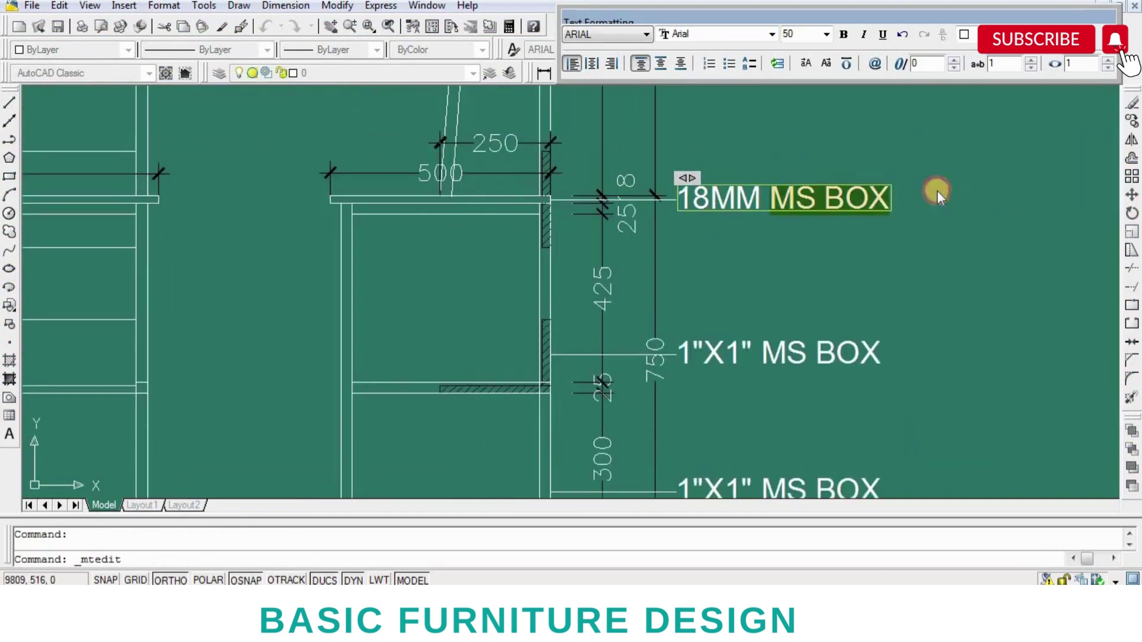
{"action": "type", "text": "ME"}
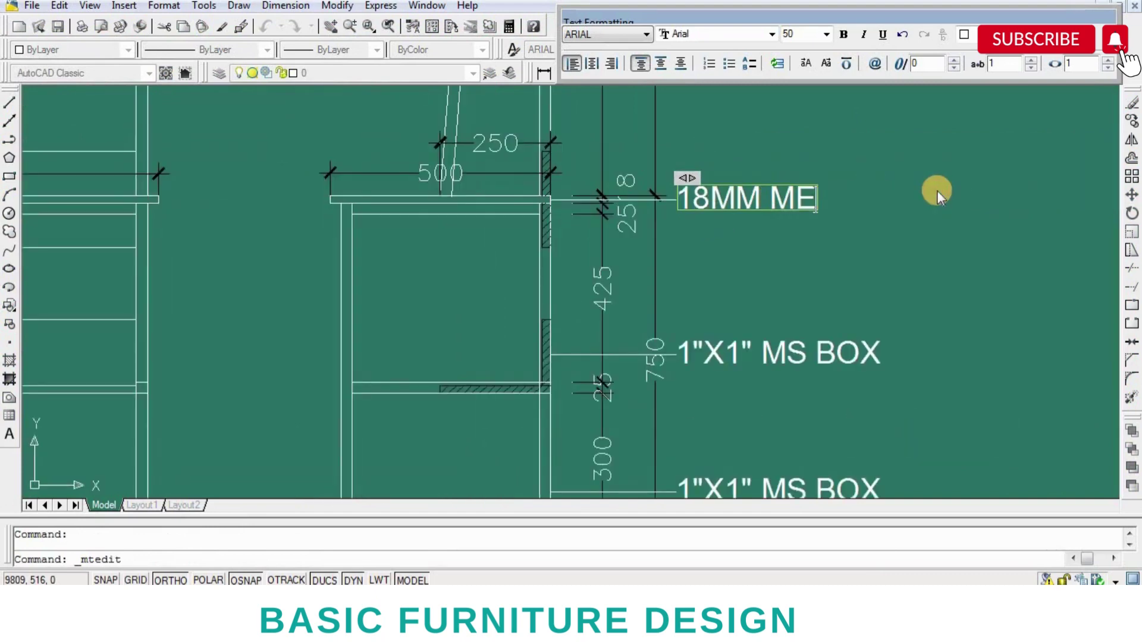
{"action": "type", "text": "LA"}
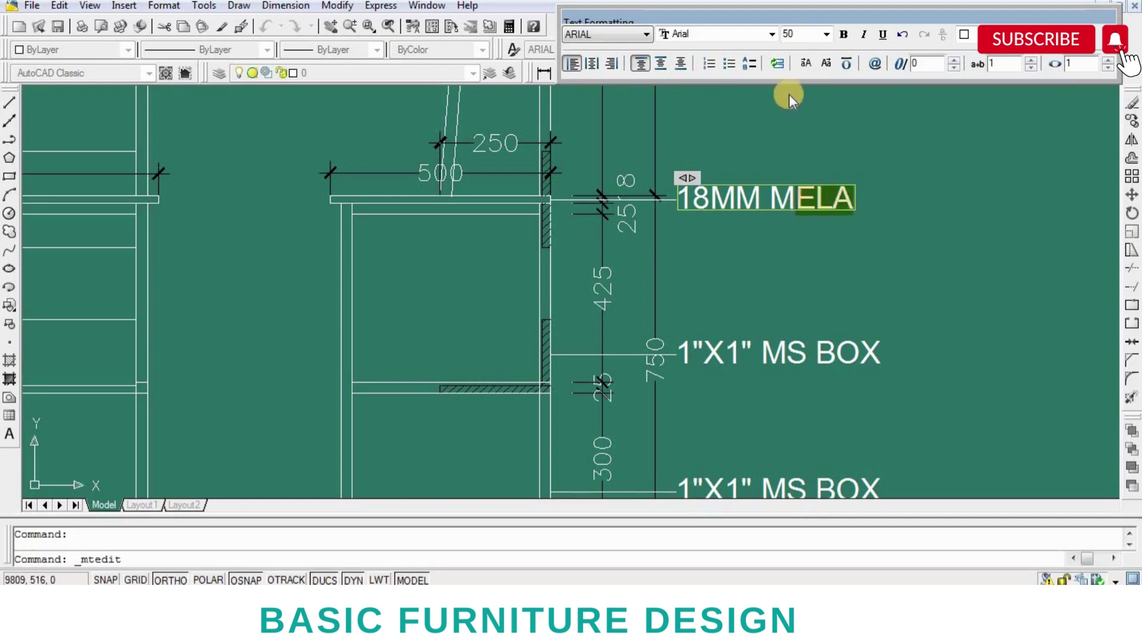
{"action": "left_click", "coordinate": [832, 205]}
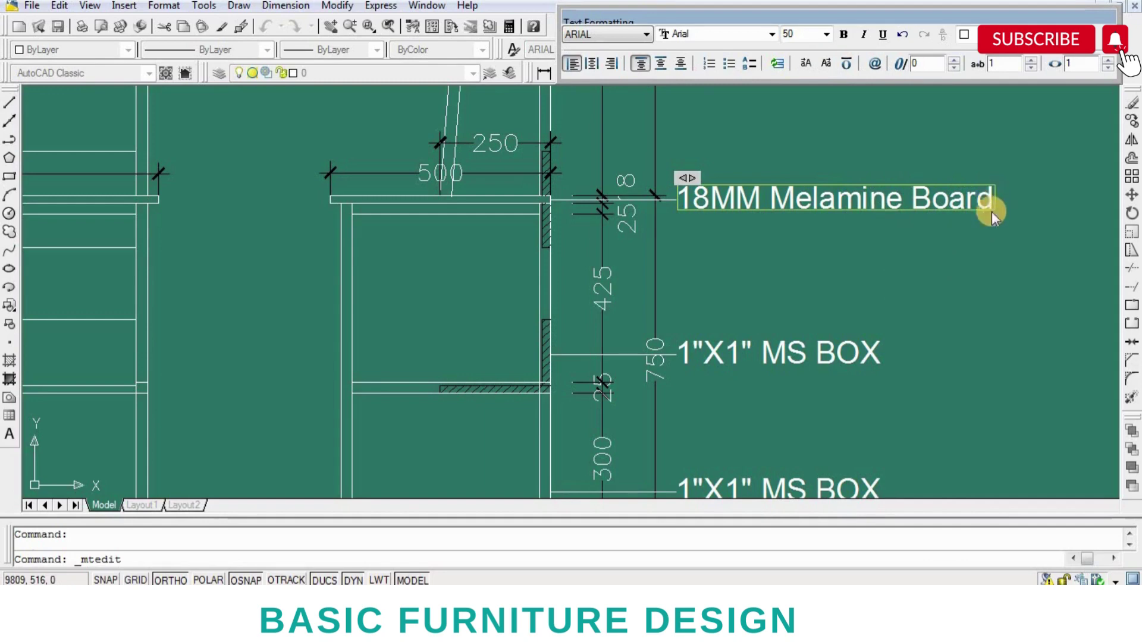
{"action": "scroll", "coordinate": [991, 212], "scroll_direction": "down", "scroll_amount": 2}
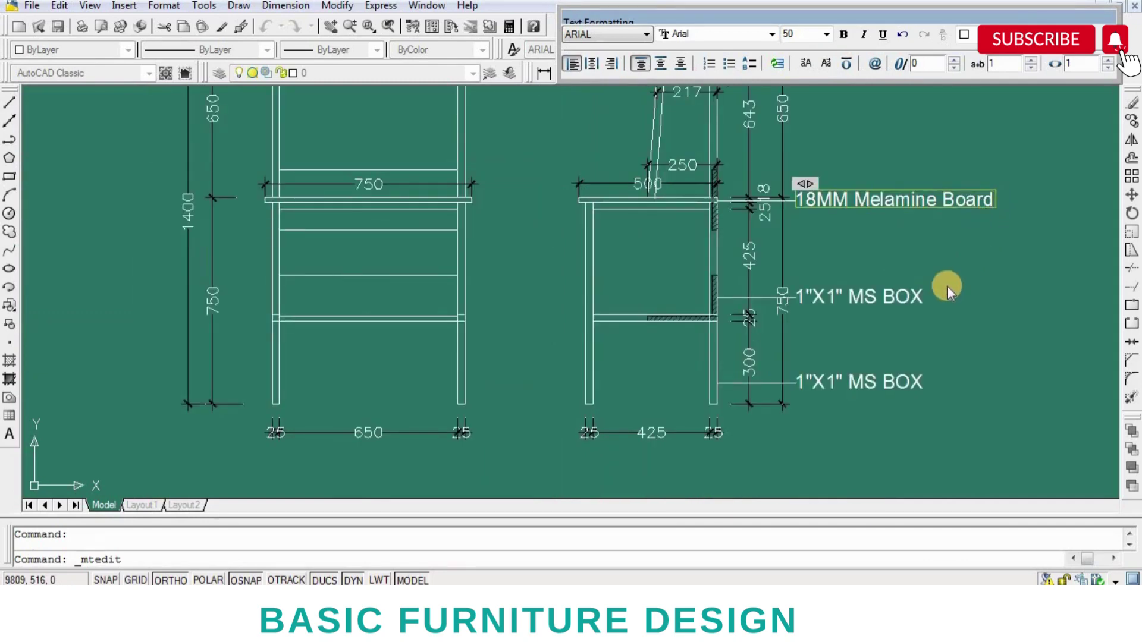
{"action": "scroll", "coordinate": [947, 286], "scroll_direction": "up", "scroll_amount": 1}
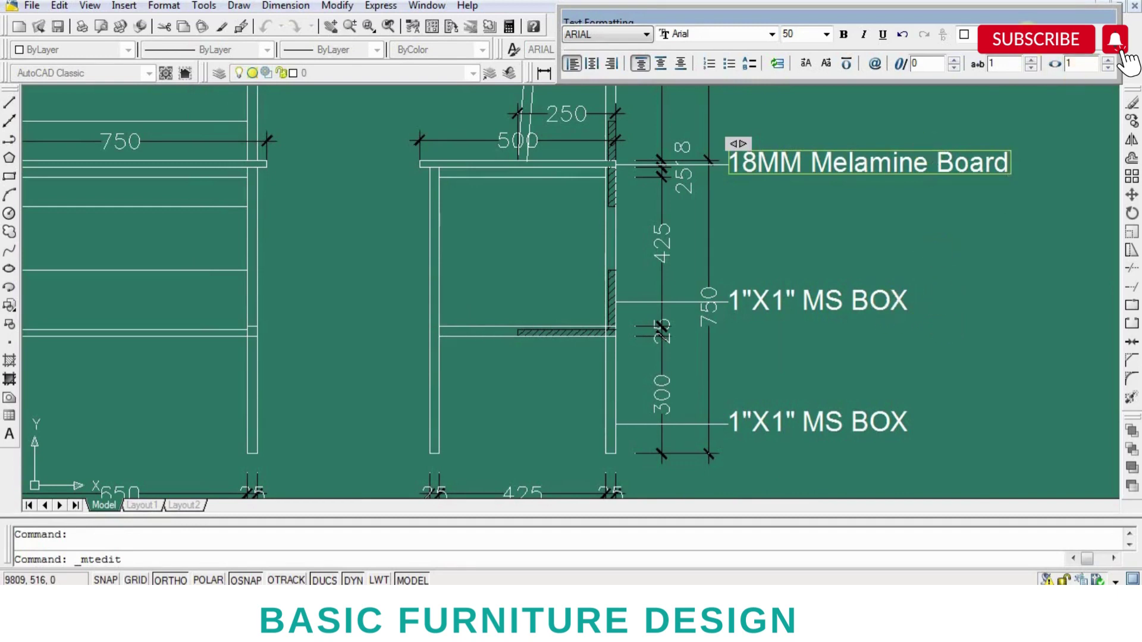
{"action": "left_click", "coordinate": [1030, 72]}
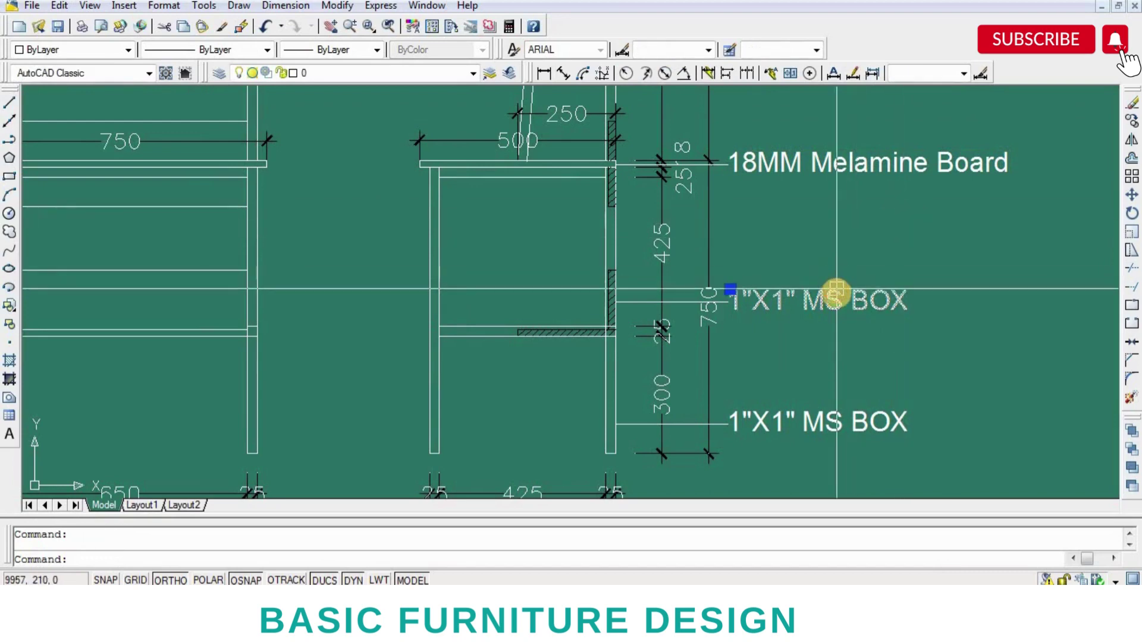
- Delete the middle MS BOX callout and copy the 18MM Melamine Board label into its place
{"action": "key", "text": "Delete"}
{"action": "type", "text": "o"}
{"action": "key", "text": "Return"}
{"action": "left_click", "coordinate": [889, 160]}
{"action": "key", "text": "Return"}
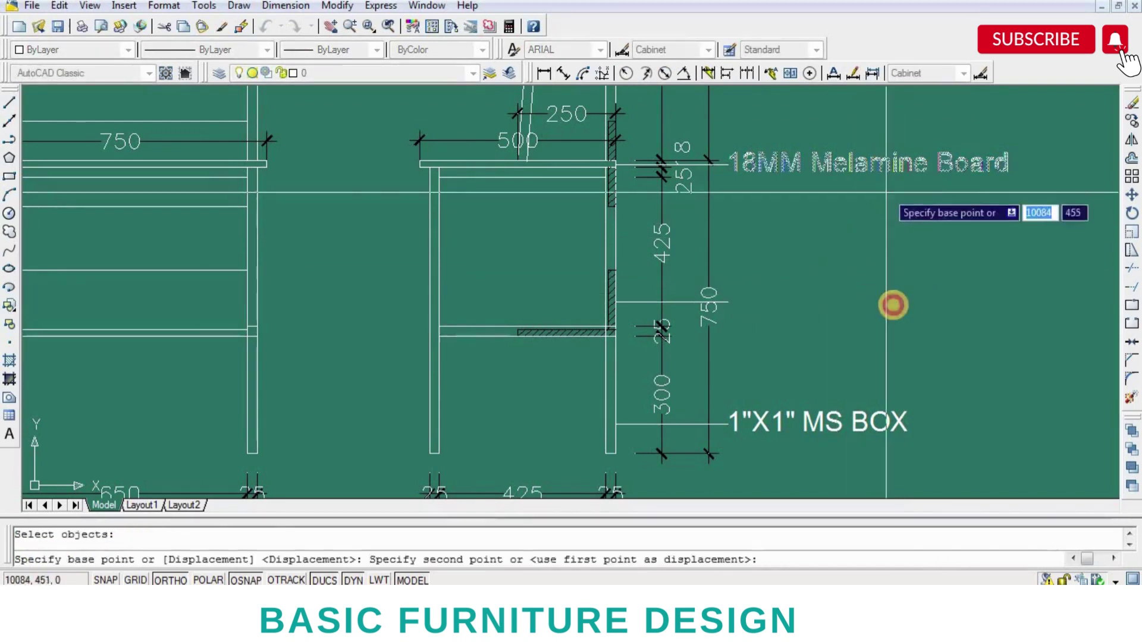
{"action": "left_click", "coordinate": [886, 193]}
{"action": "left_click", "coordinate": [936, 350]}
{"action": "key", "text": "Return"}
{"action": "scroll", "coordinate": [761, 344], "scroll_direction": "down", "scroll_amount": 4}
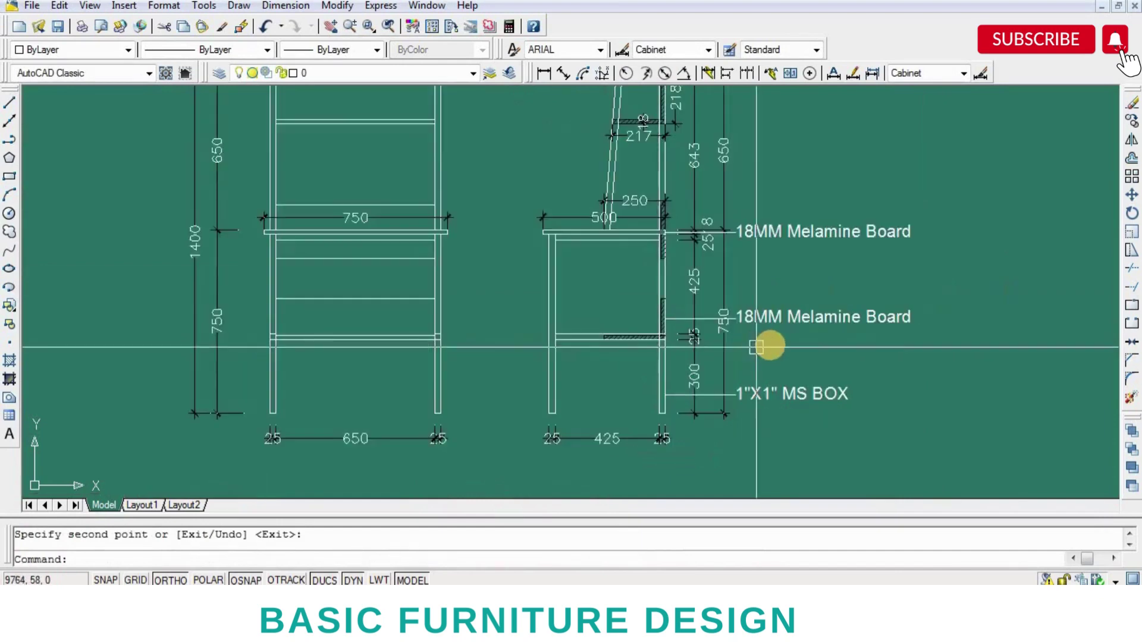
{"action": "scroll", "coordinate": [864, 351], "scroll_direction": "up", "scroll_amount": 3}
- Copy a Melamine Board label into the side elevation and begin retyping it as Bottom
{"action": "type", "text": "o"}
{"action": "key", "text": "Return"}
{"action": "left_click", "coordinate": [886, 311]}
{"action": "key", "text": "Return"}
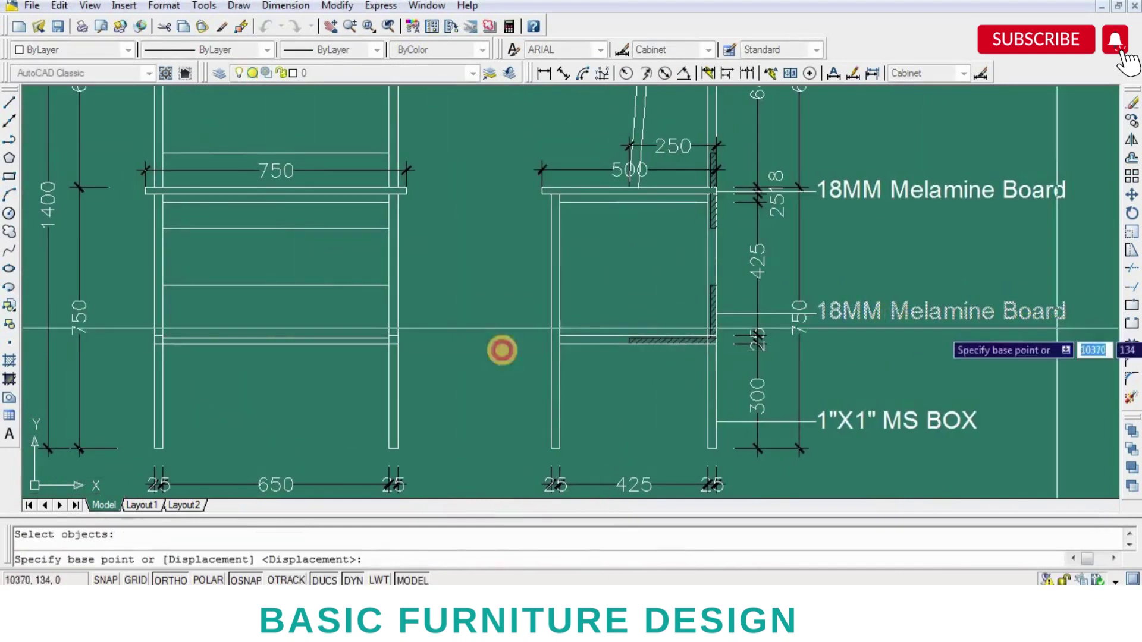
{"action": "left_click", "coordinate": [1057, 327]}
{"action": "left_click", "coordinate": [643, 376]}
{"action": "key", "text": "Return"}
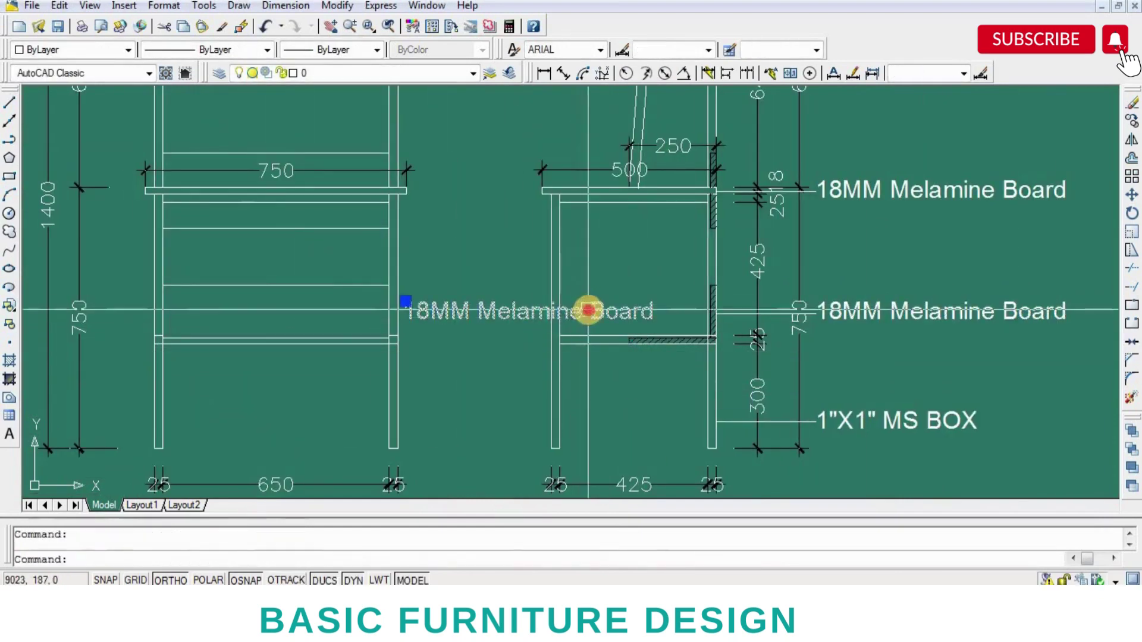
{"action": "double_click", "coordinate": [587, 311]}
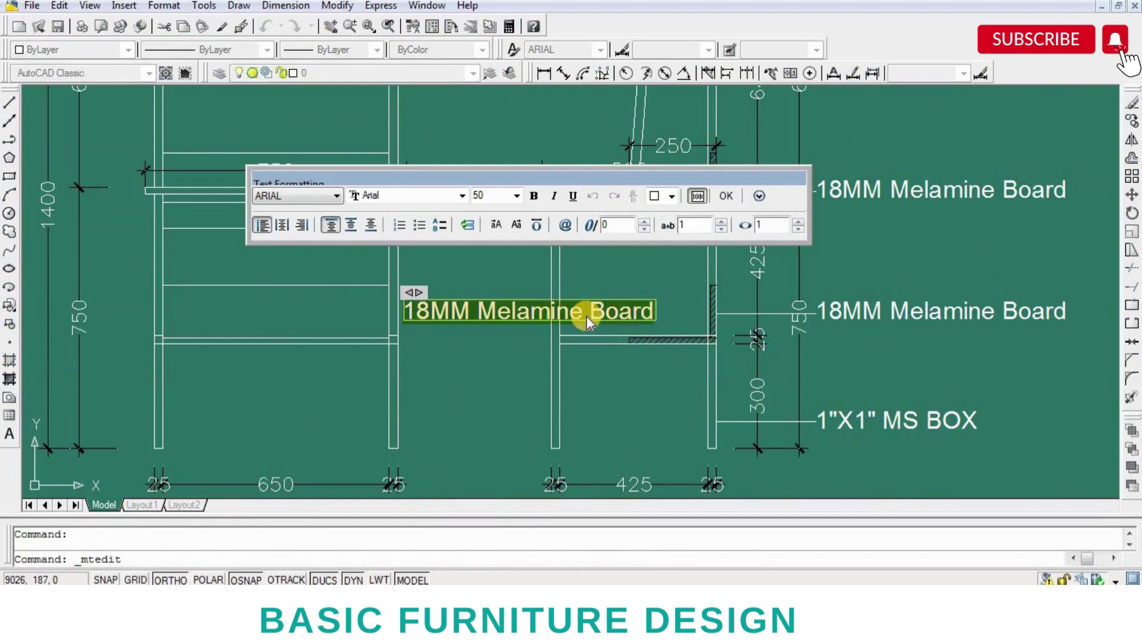
{"action": "type", "text": "Bo"}
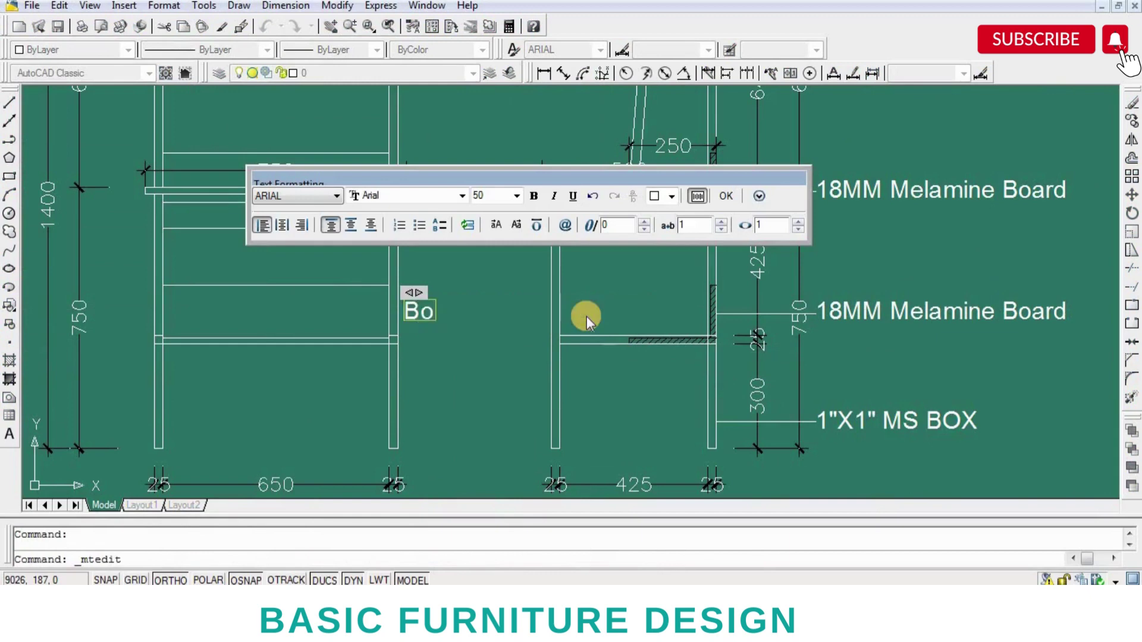
{"action": "type", "text": "tt"}
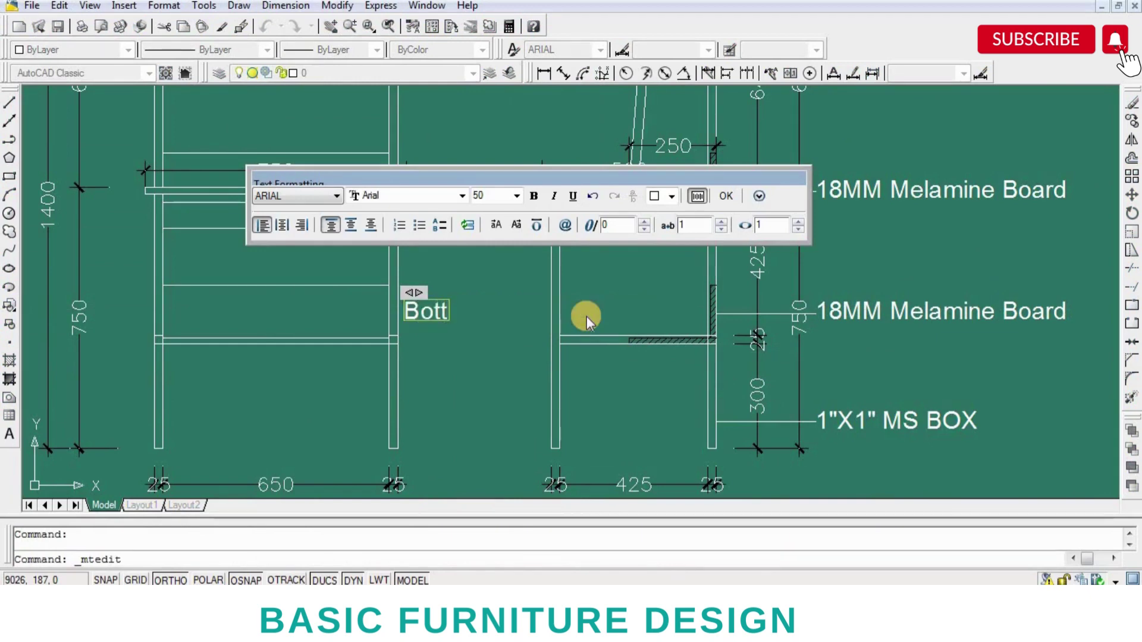
{"action": "type", "text": "o"}
{"action": "type", "text": "m"}
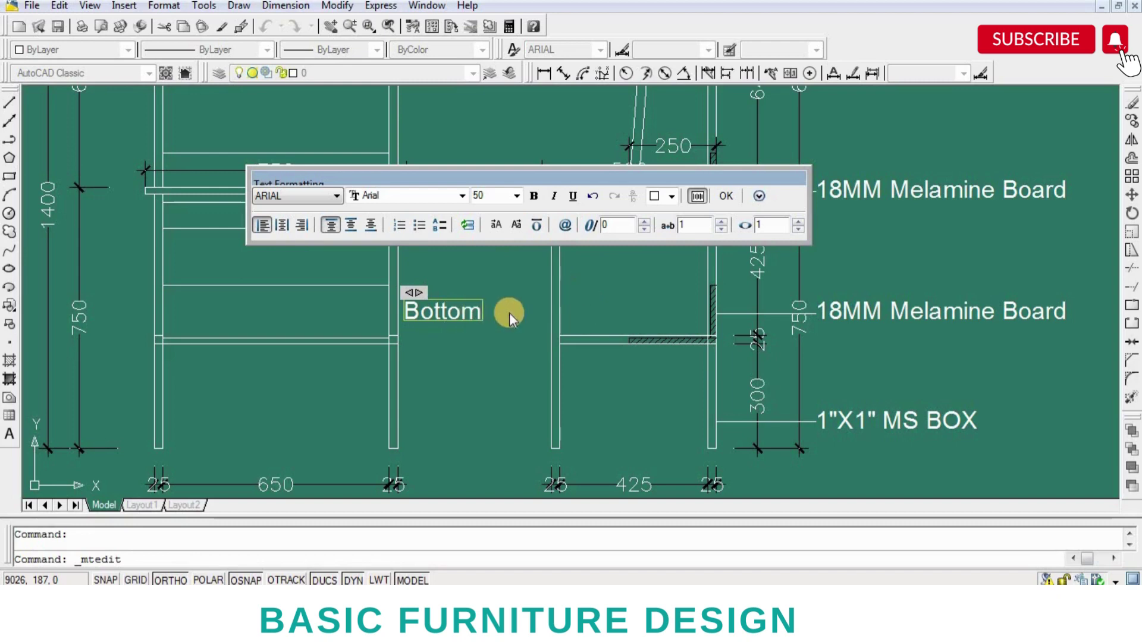
- Finish the Bottom label and move it inside the cabinet
{"action": "left_click", "coordinate": [482, 339]}
{"action": "type", "text": "m"}
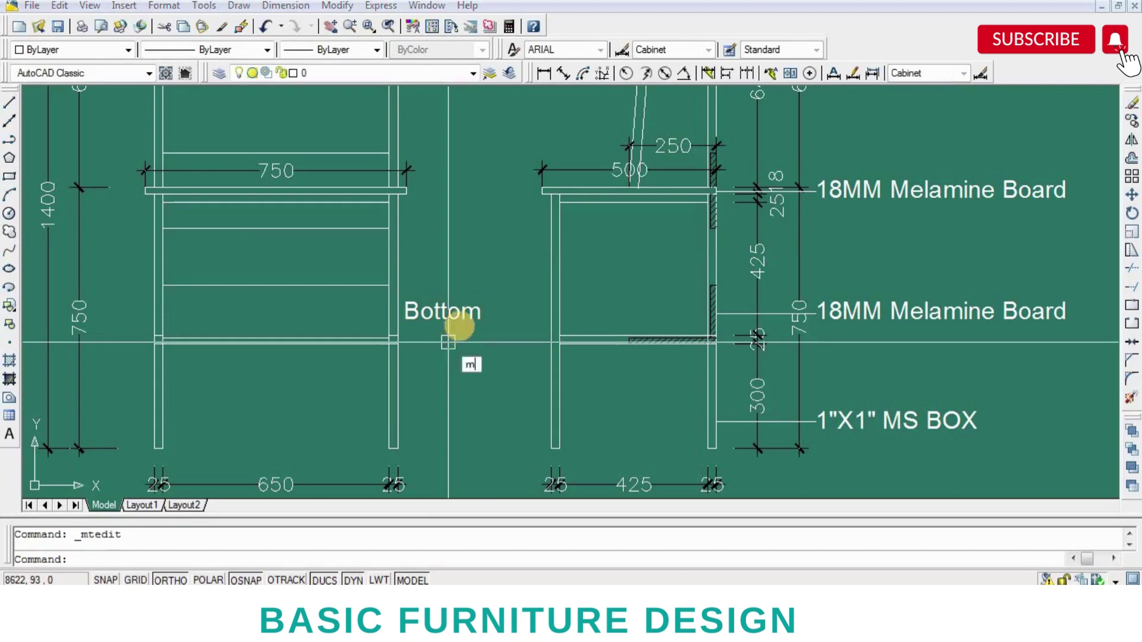
{"action": "key", "text": "Return"}
{"action": "left_click", "coordinate": [452, 324]}
{"action": "key", "text": "Return"}
{"action": "key", "text": "F8"}
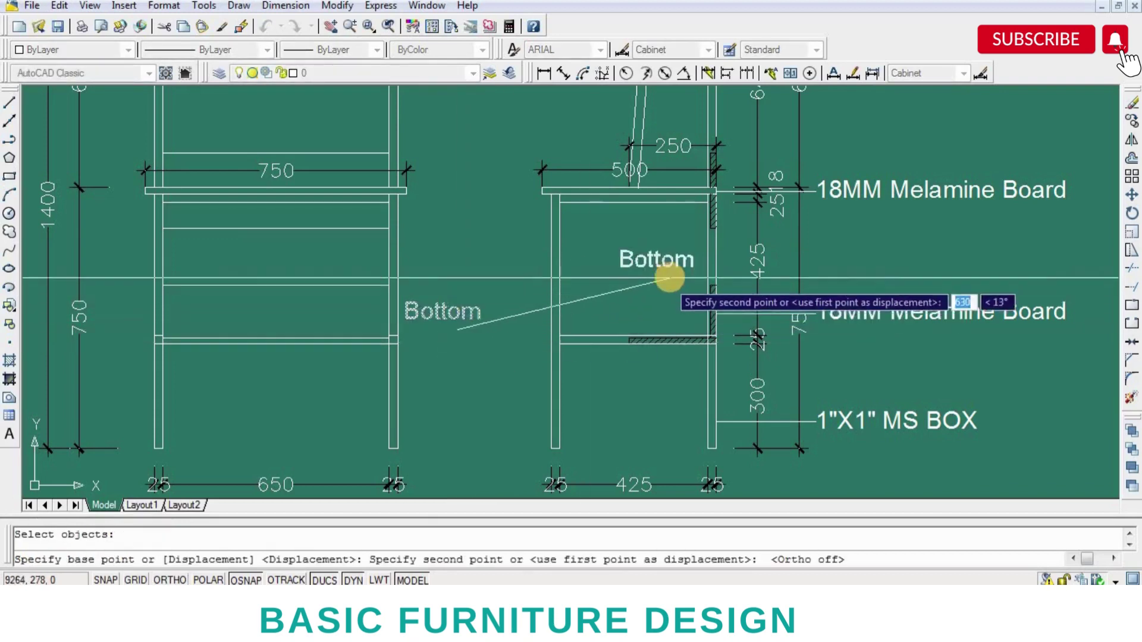
{"action": "left_click", "coordinate": [668, 256]}
{"action": "scroll", "coordinate": [668, 243], "scroll_direction": "up", "scroll_amount": 2}
{"action": "scroll", "coordinate": [672, 241], "scroll_direction": "up", "scroll_amount": 1}
- Set the label to height 40 with Shelf on a second line, and reposition it
{"action": "double_click", "coordinate": [672, 241]}
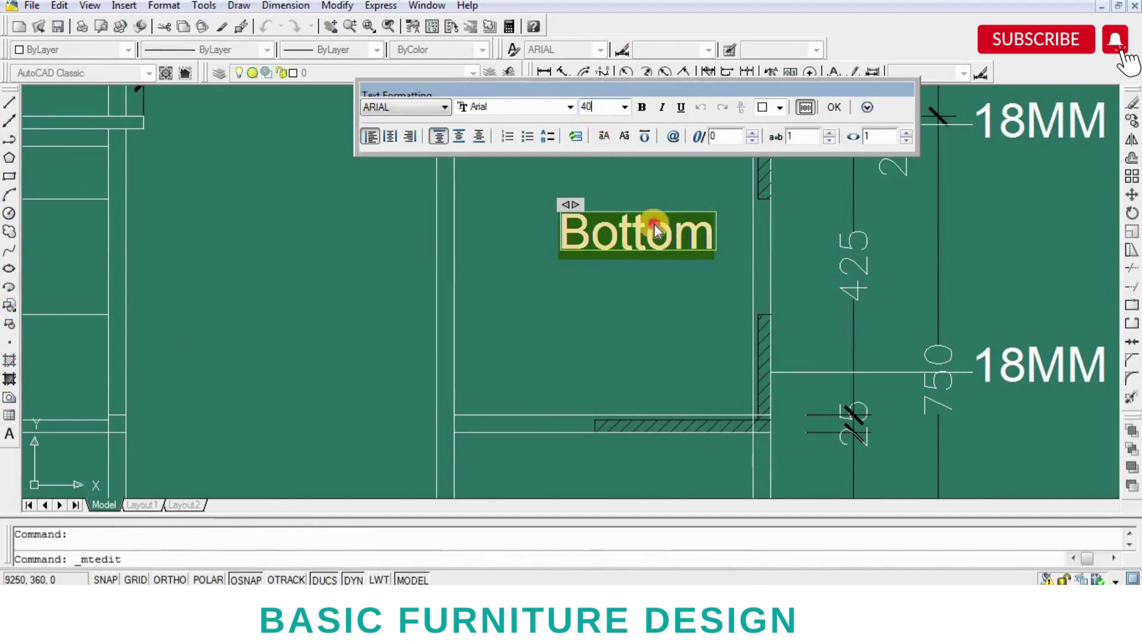
{"action": "key", "text": "Return"}
{"action": "left_click", "coordinate": [679, 234]}
{"action": "type", "text": "Shelf"}
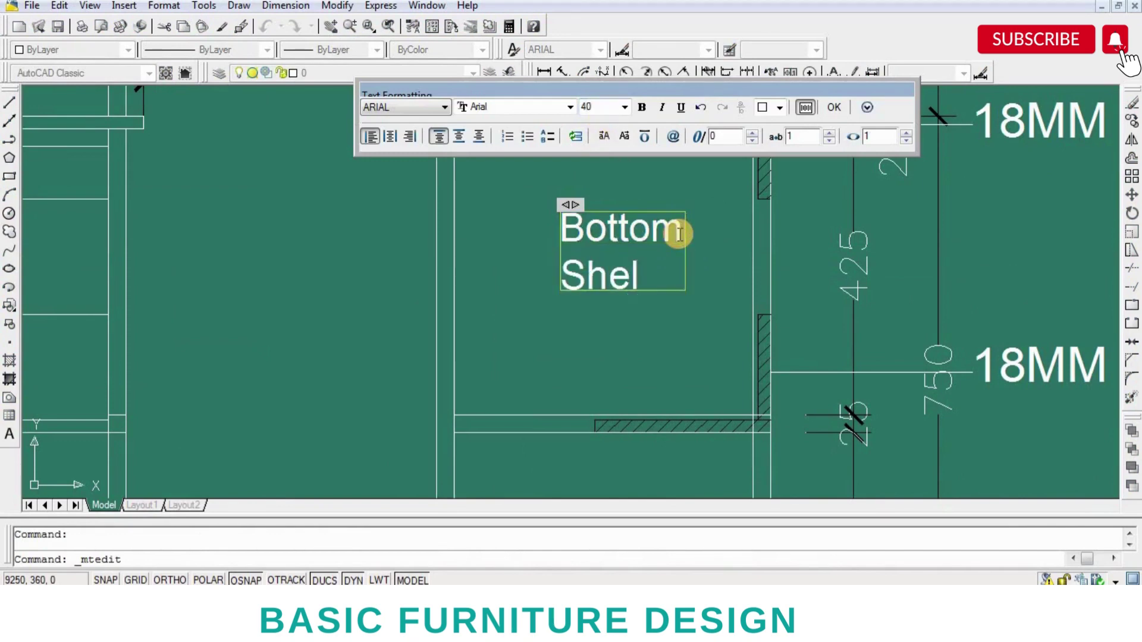
{"action": "left_click", "coordinate": [693, 304]}
{"action": "key", "text": "m"}
{"action": "key", "text": "Return"}
{"action": "left_click", "coordinate": [649, 293]}
{"action": "key", "text": "Return"}
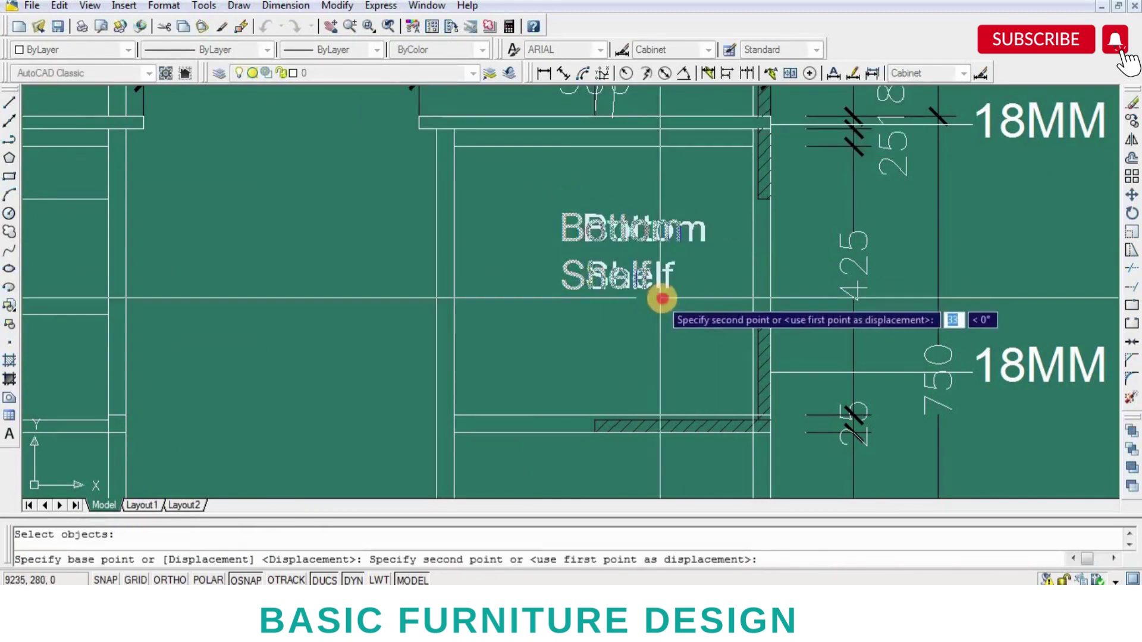
{"action": "left_click", "coordinate": [662, 299]}
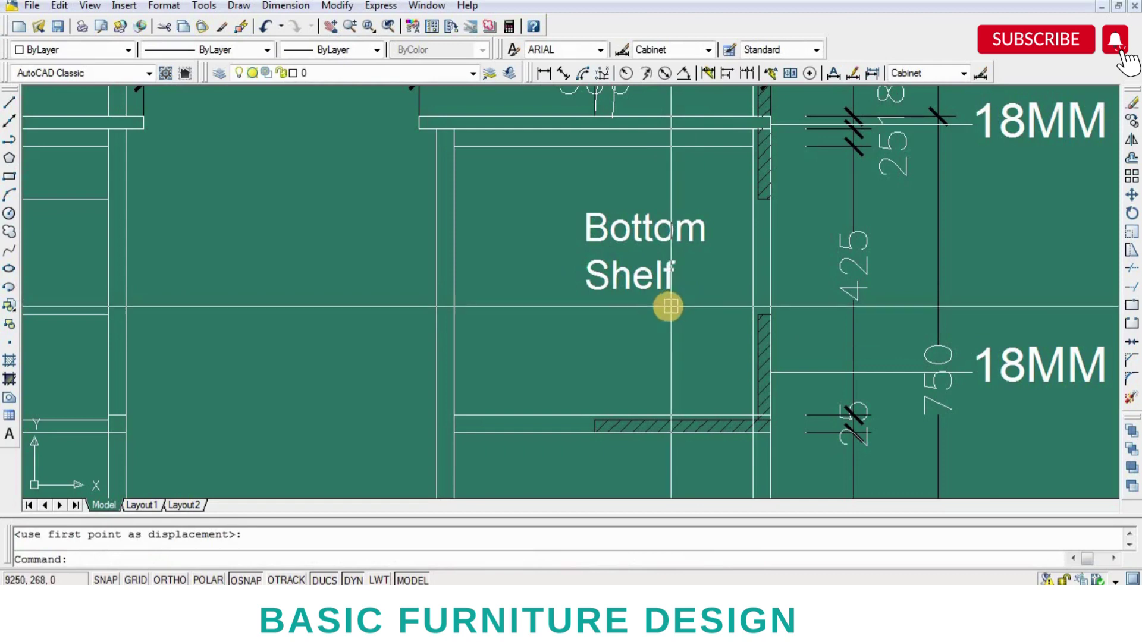
{"action": "key", "text": "l"}
{"action": "key", "text": "Return"}
- Draw a vertical leader from the Bottom Shelf label down to the shelf
{"action": "left_click", "coordinate": [645, 294]}
{"action": "key", "text": "F8"}
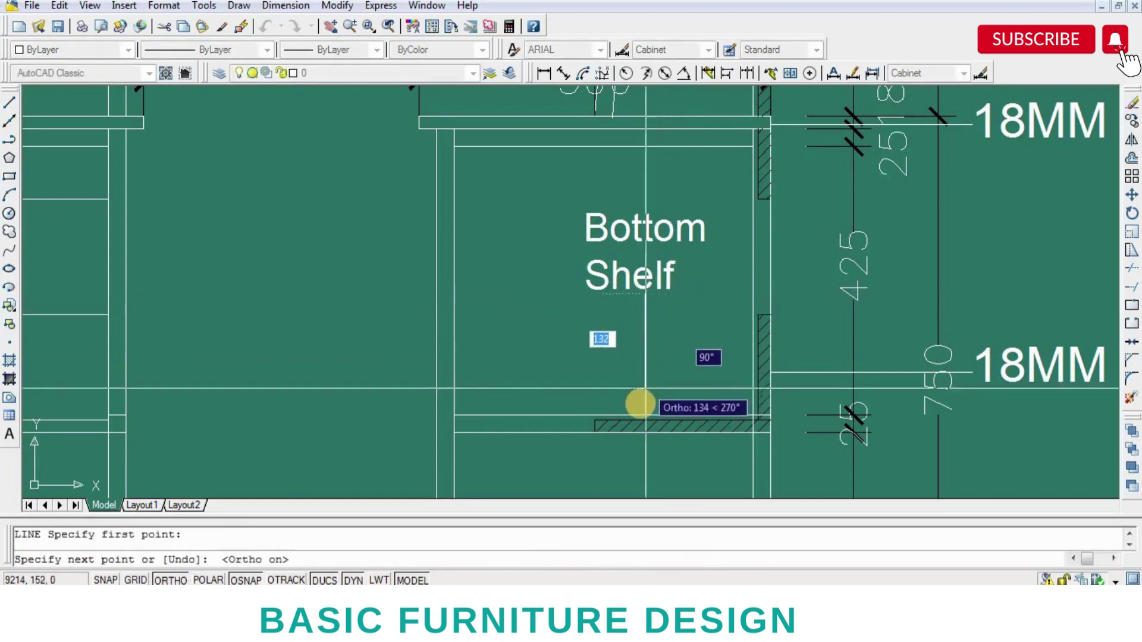
{"action": "left_click", "coordinate": [640, 404]}
{"action": "key", "text": "Return"}
{"action": "scroll", "coordinate": [654, 406], "scroll_direction": "up", "scroll_amount": 3}
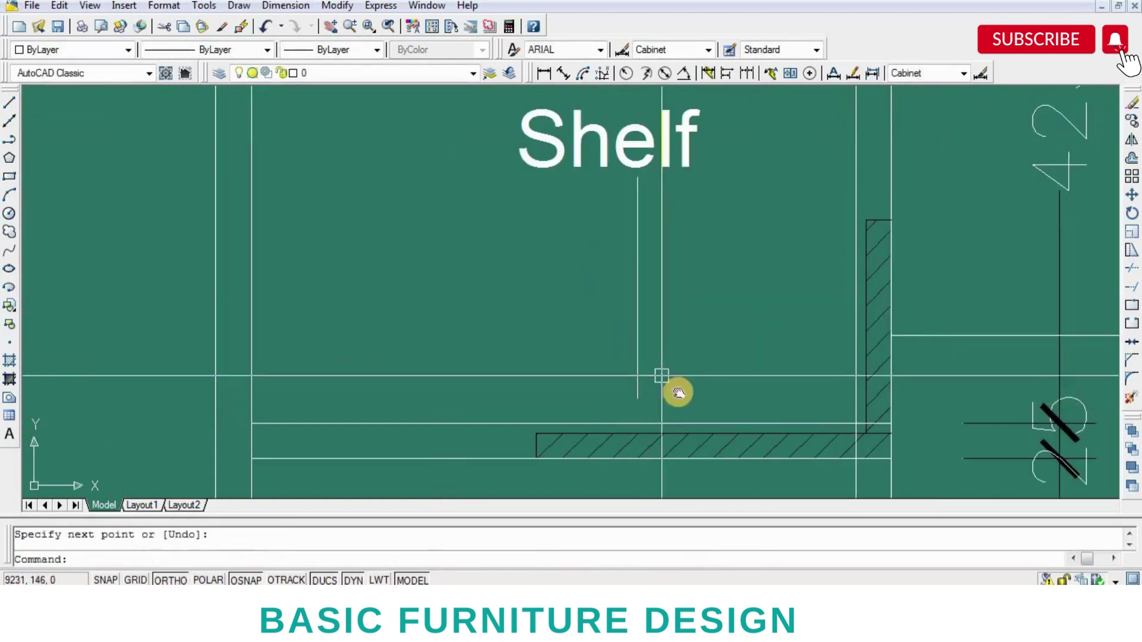
{"action": "middle_click_drag", "start_coordinate": [662, 375], "coordinate": [673, 391]}
- Draw a diagonal arrowhead stroke and mirror it about the leader to form a V
{"action": "key", "text": "l"}
{"action": "key", "text": "Return"}
{"action": "left_click", "coordinate": [648, 369]}
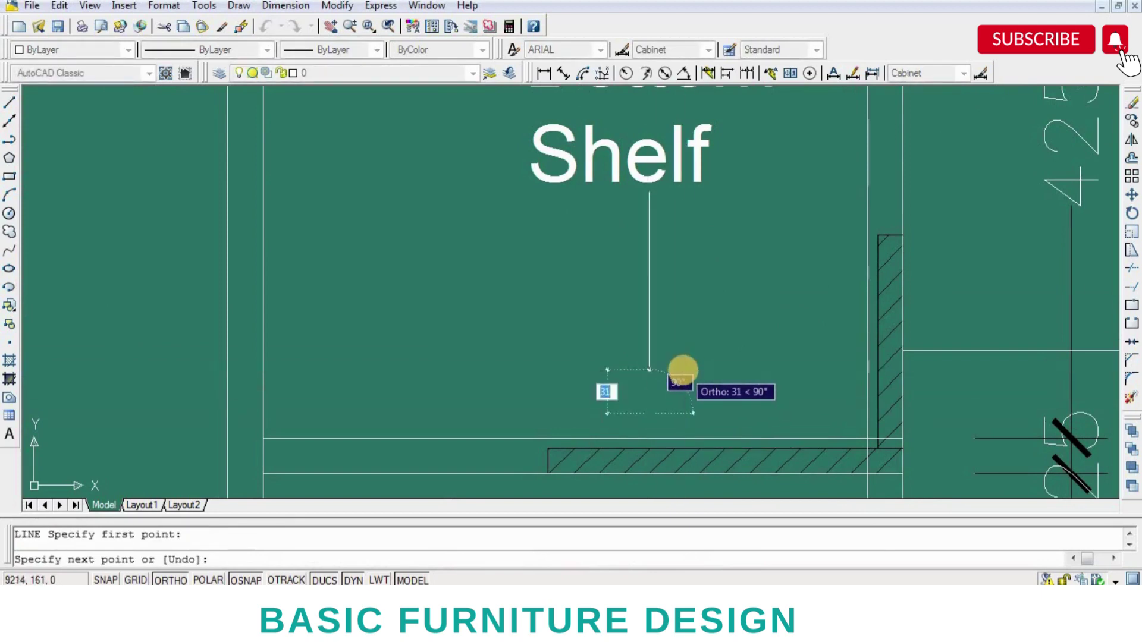
{"action": "key", "text": "F8"}
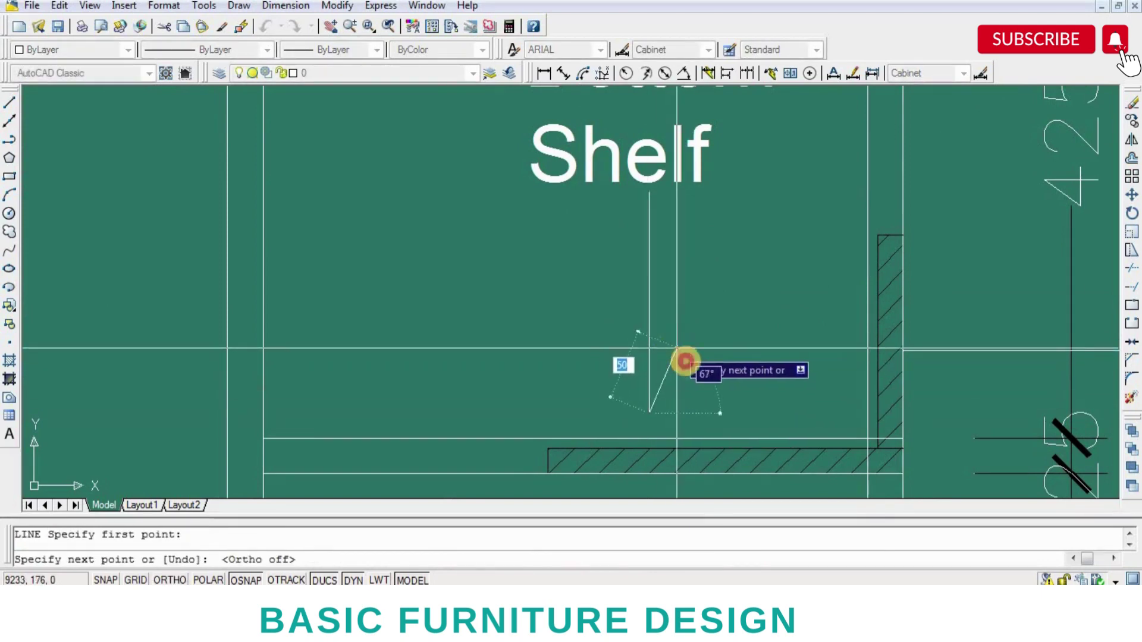
{"action": "right_click", "coordinate": [675, 388]}
{"action": "type", "text": "i"}
{"action": "key", "text": "Return"}
{"action": "left_click", "coordinate": [667, 372]}
{"action": "key", "text": "Return"}
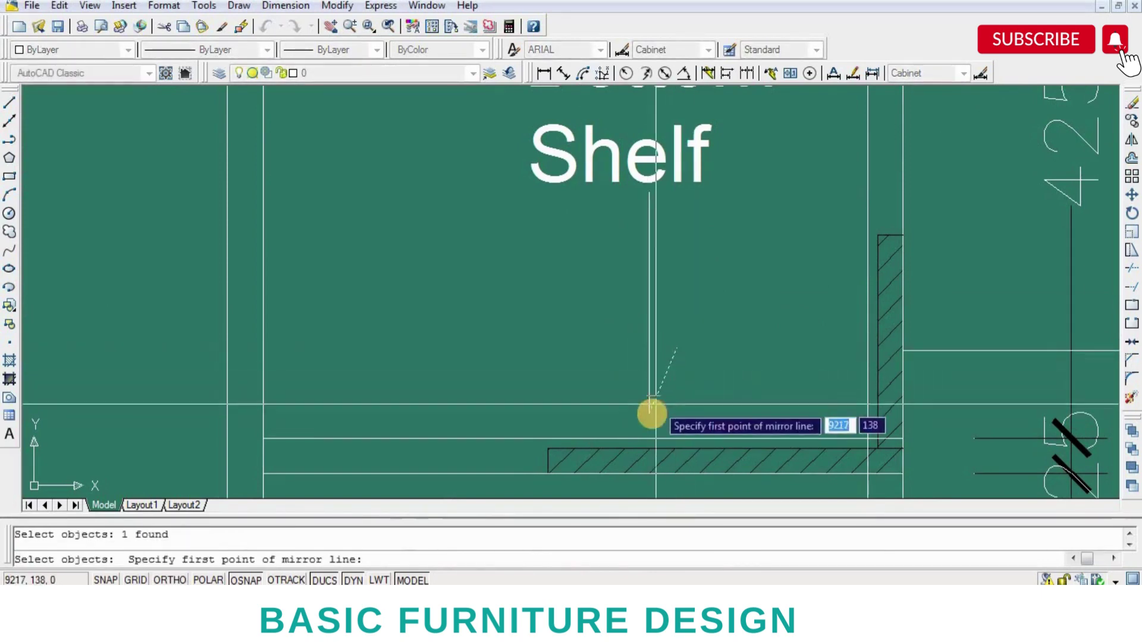
{"action": "left_click", "coordinate": [650, 412]}
{"action": "key", "text": "F8"}
{"action": "left_click", "coordinate": [675, 322]}
{"action": "key", "text": "Return"}
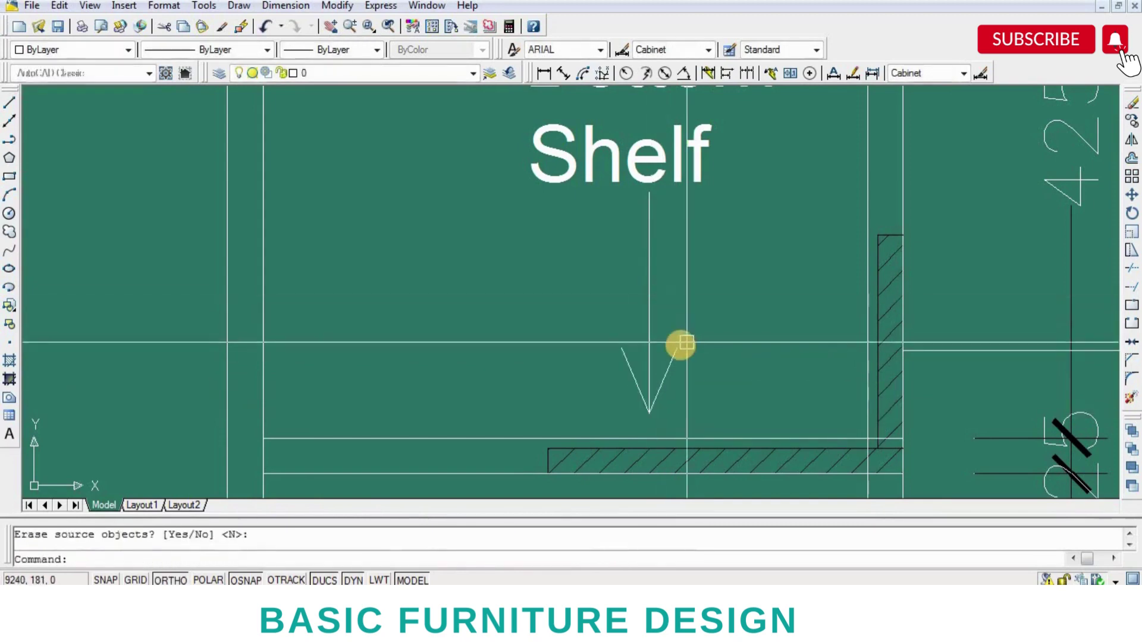
- Draw a line across the top of the arrowhead to close it
{"action": "type", "text": "l"}
{"action": "key", "text": "Return"}
{"action": "left_click", "coordinate": [677, 348]}
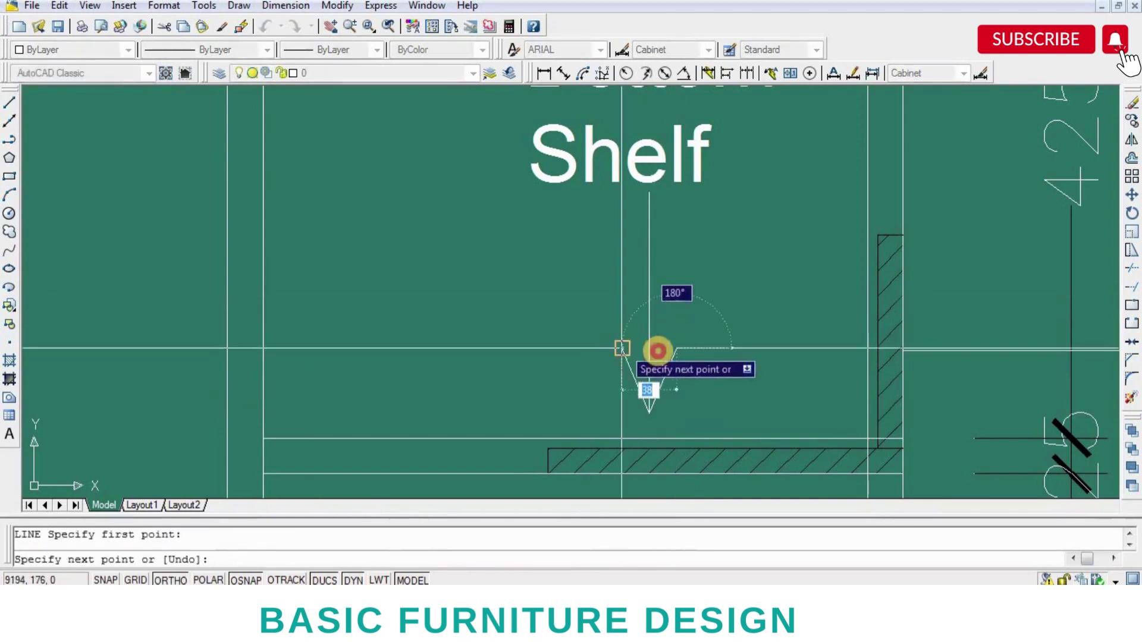
{"action": "scroll", "coordinate": [719, 357], "scroll_direction": "down", "scroll_amount": 10}
{"action": "key", "text": "Return"}
{"action": "scroll", "coordinate": [719, 351], "scroll_direction": "up", "scroll_amount": 2}
- Copy the Bottom Shelf label and its arrow beside the upper unit of the side elevation
{"action": "type", "text": "co"}
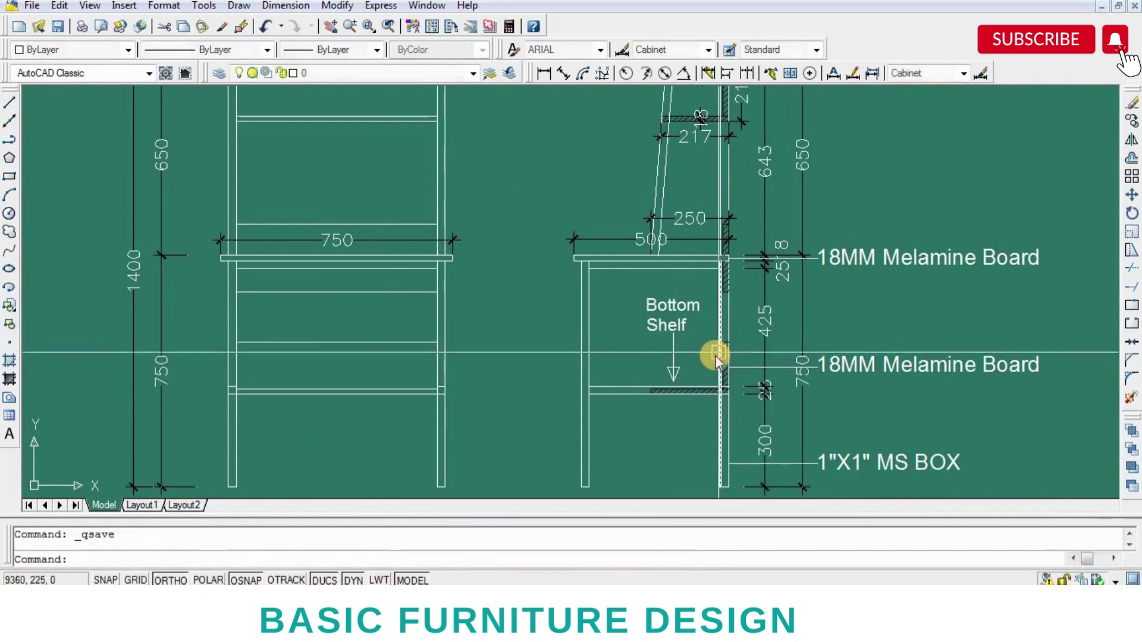
{"action": "key", "text": "Return"}
{"action": "left_click", "coordinate": [702, 292]}
{"action": "left_click", "coordinate": [649, 381]}
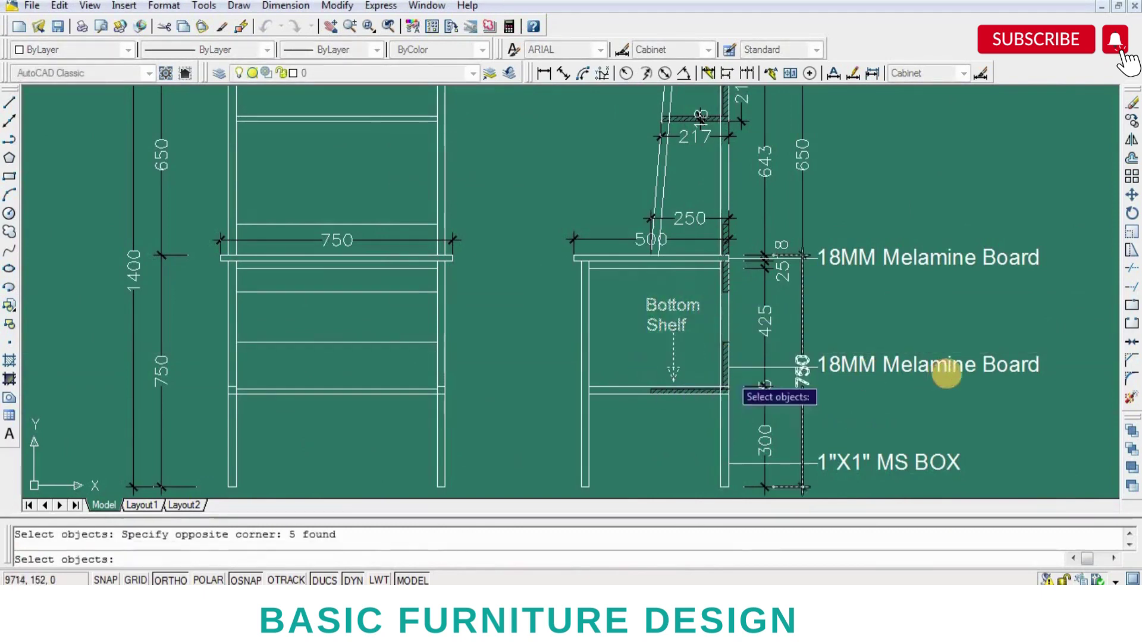
{"action": "key", "text": "Return"}
{"action": "left_click", "coordinate": [967, 366]}
{"action": "key", "text": "F8"}
{"action": "scroll", "coordinate": [923, 395], "scroll_direction": "down", "scroll_amount": 4}
{"action": "scroll", "coordinate": [938, 255], "scroll_direction": "up", "scroll_amount": 4}
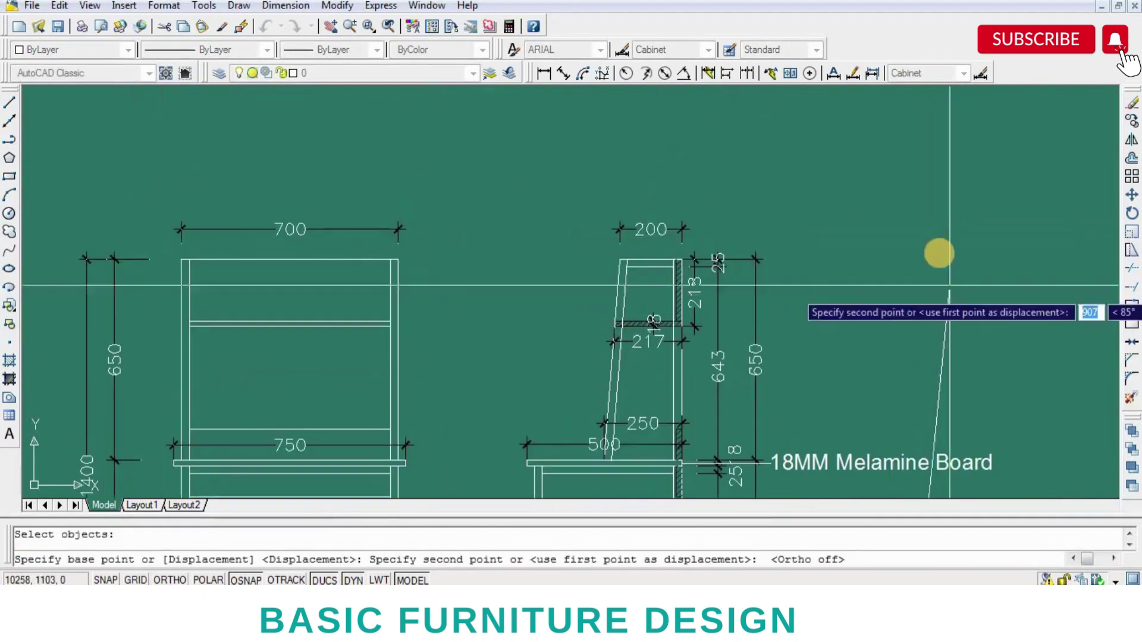
{"action": "scroll", "coordinate": [909, 254], "scroll_direction": "up", "scroll_amount": 2}
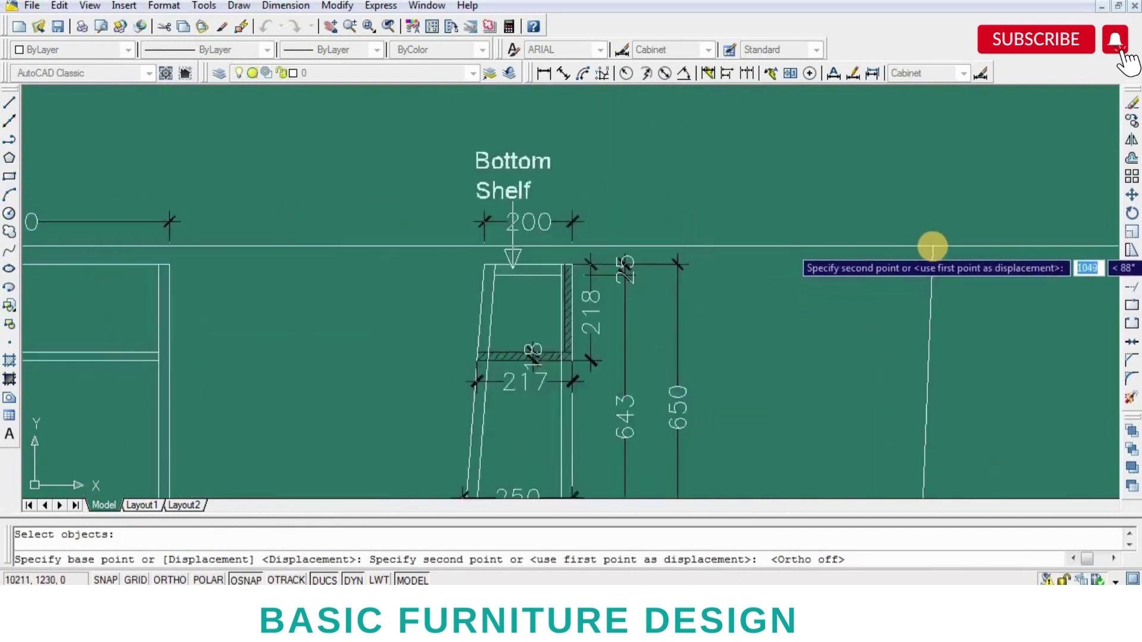
{"action": "scroll", "coordinate": [874, 267], "scroll_direction": "up", "scroll_amount": 2}
{"action": "middle_click_drag", "start_coordinate": [850, 283], "coordinate": [929, 316]}
{"action": "left_click", "coordinate": [408, 342]}
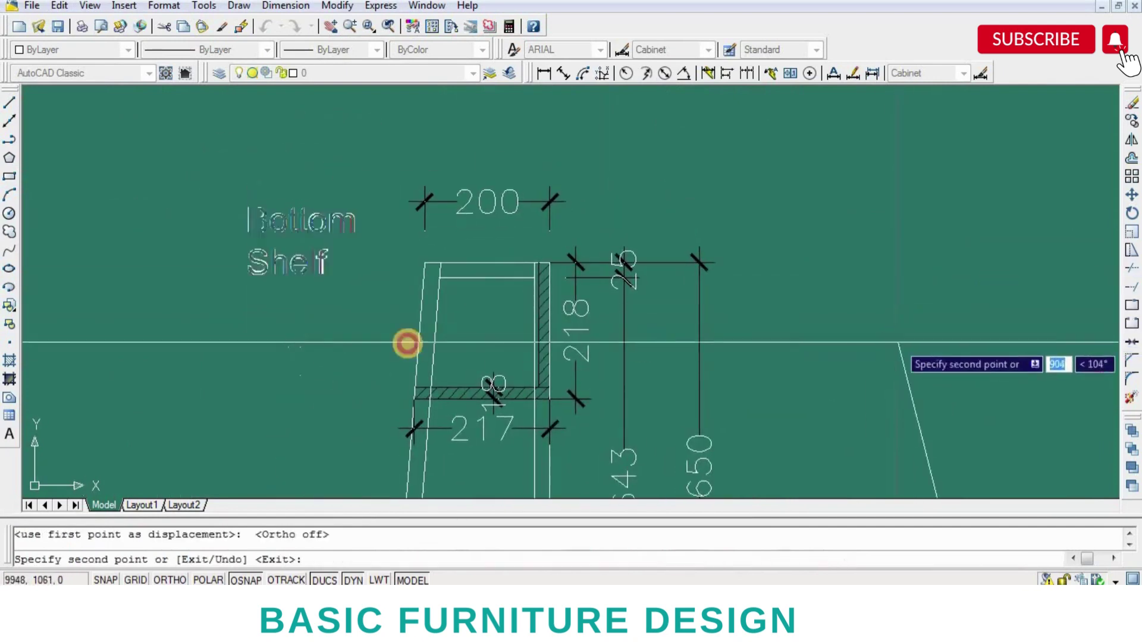
{"action": "key", "text": "Return"}
{"action": "scroll", "coordinate": [594, 304], "scroll_direction": "up", "scroll_amount": 2}
{"action": "middle_click_drag", "start_coordinate": [594, 304], "coordinate": [640, 358]}
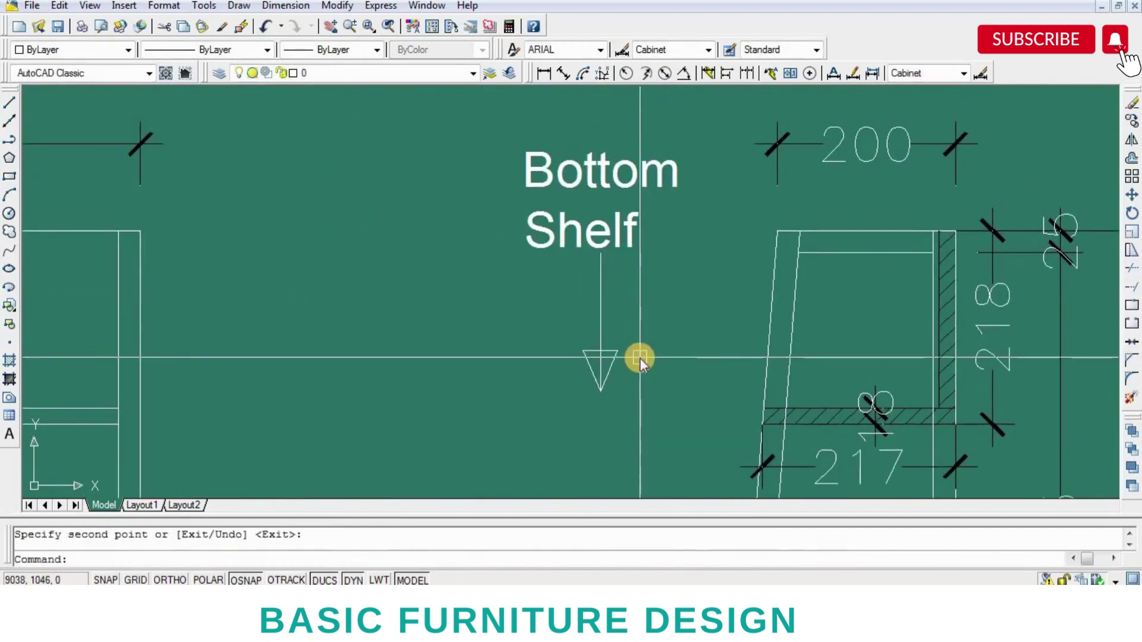
- Rotate the copied arrow so it points down and to the right
{"action": "type", "text": "ro"}
{"action": "key", "text": "Return"}
{"action": "left_click", "coordinate": [636, 324]}
{"action": "left_click", "coordinate": [545, 407]}
{"action": "key", "text": "Return"}
{"action": "left_click", "coordinate": [602, 386]}
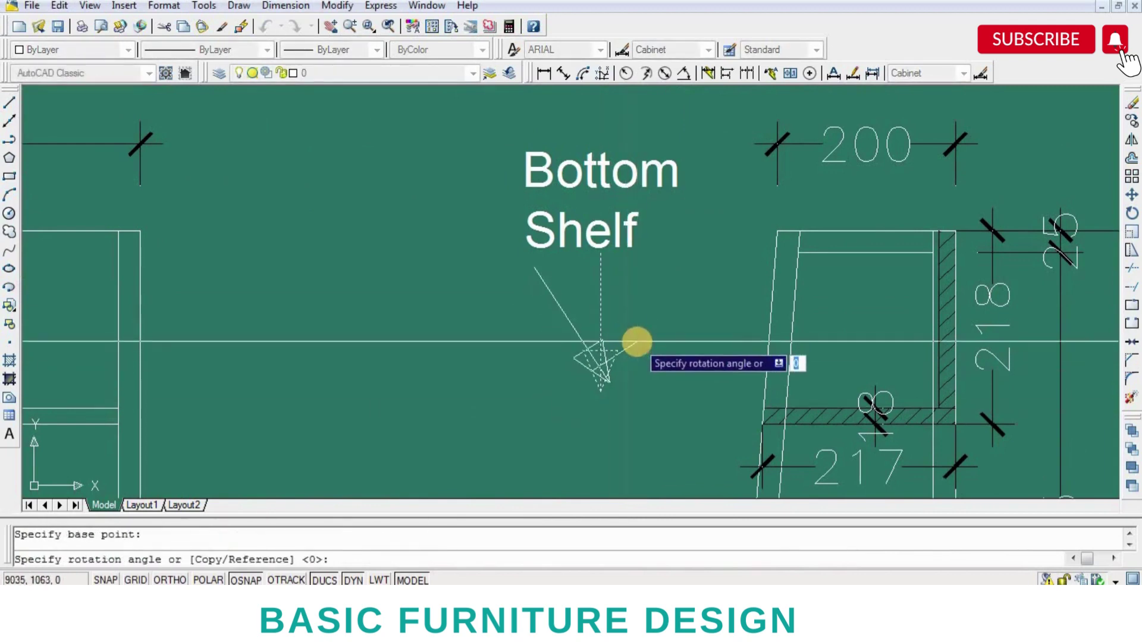
{"action": "left_click", "coordinate": [637, 342]}
- Move the tilted arrow so its tip reaches the upper hatched shelf
{"action": "type", "text": "m"}
{"action": "key", "text": "Return"}
{"action": "left_click", "coordinate": [639, 357]}
{"action": "left_click", "coordinate": [497, 401]}
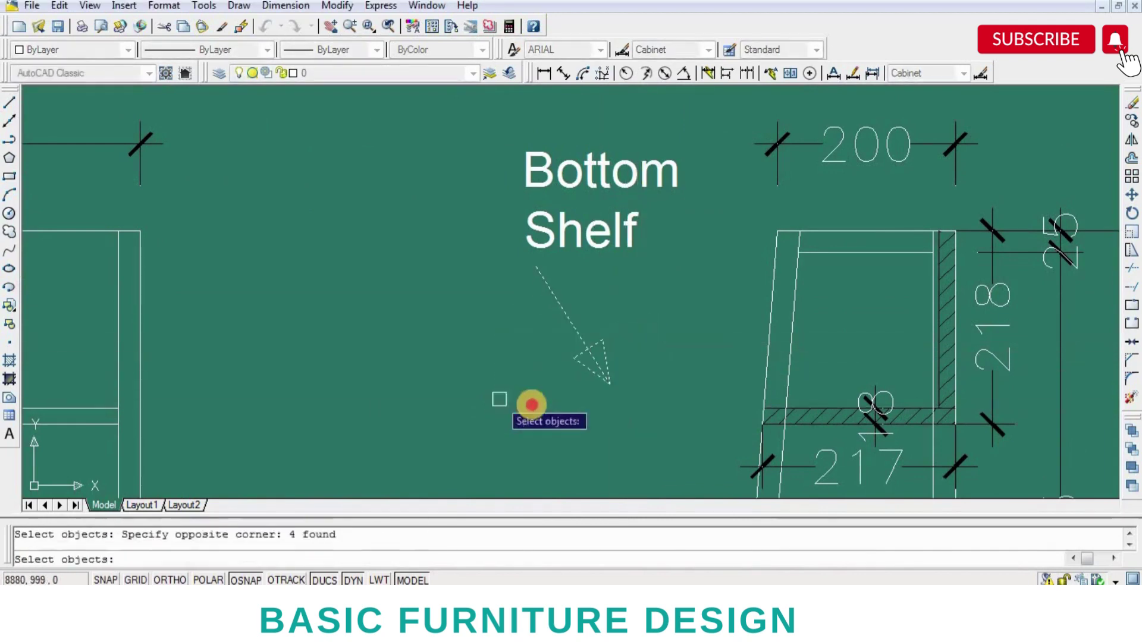
{"action": "key", "text": "Return"}
{"action": "left_click", "coordinate": [714, 426]}
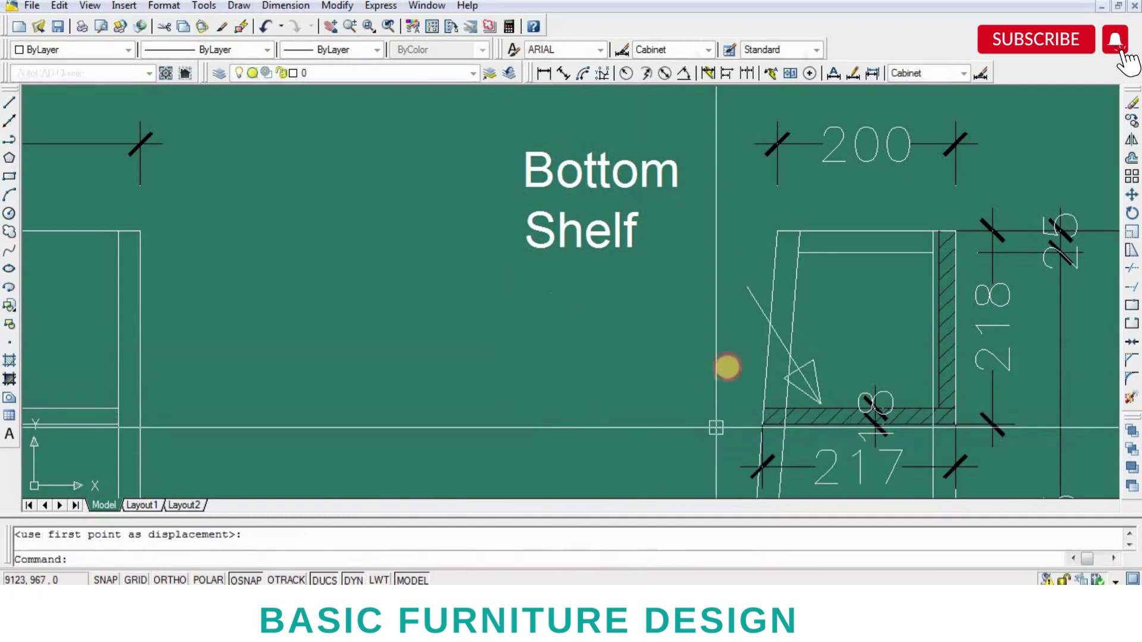
- Draw a horizontal leader line linking the arrow to the label
{"action": "type", "text": "l"}
{"action": "key", "text": "Return"}
{"action": "left_click", "coordinate": [747, 287]}
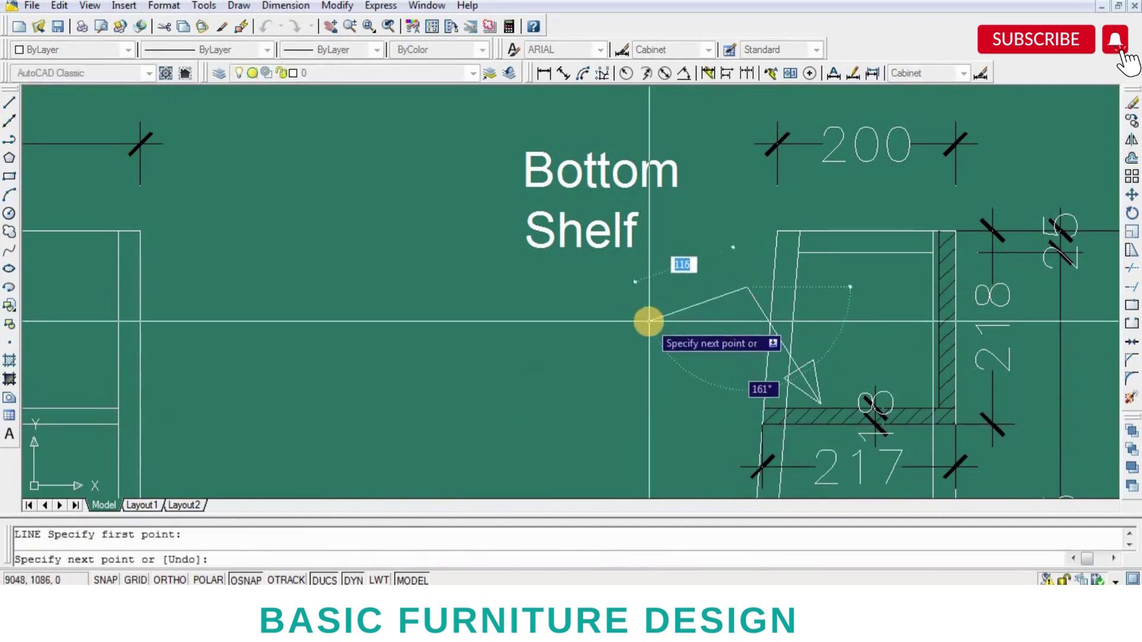
{"action": "key", "text": "F8"}
{"action": "left_click", "coordinate": [638, 316]}
{"action": "key", "text": "Return"}
- Move the Bottom Shelf label and its leader down to the new horizontal tail
{"action": "type", "text": "m"}
{"action": "key", "text": "Return"}
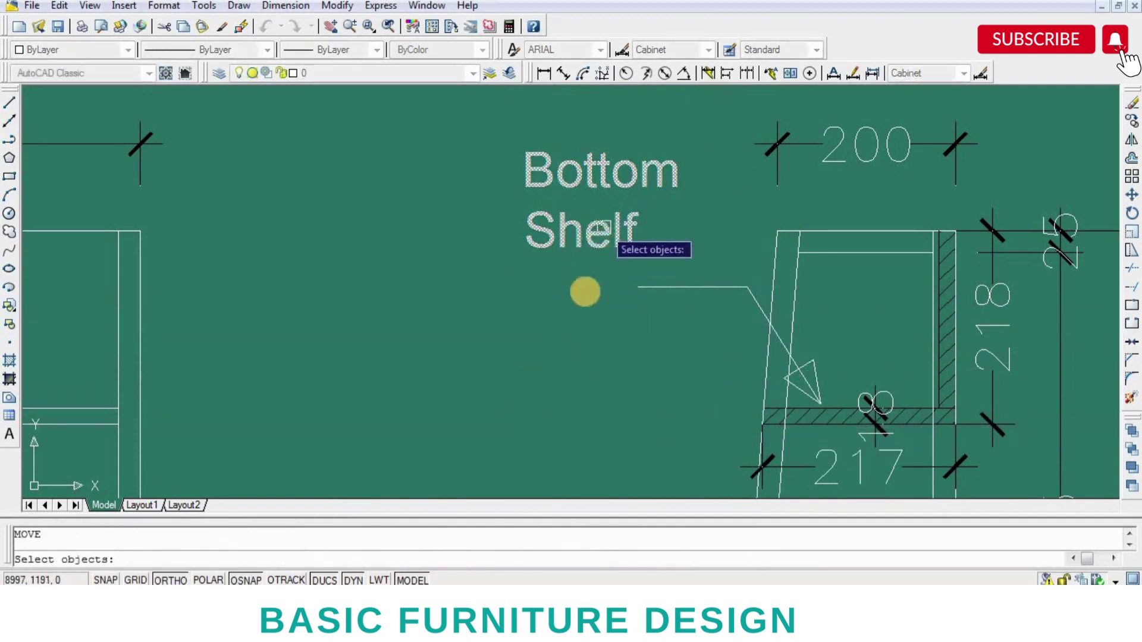
{"action": "left_click", "coordinate": [594, 232]}
{"action": "key", "text": "Return"}
{"action": "left_click", "coordinate": [595, 239]}
{"action": "left_click", "coordinate": [624, 313]}
- In the copied callout, replace the word Bottom with Upper so it reads Upper Shelf
{"action": "double_click", "coordinate": [624, 313]}
{"action": "scroll", "coordinate": [654, 262], "scroll_direction": "up", "scroll_amount": 2}
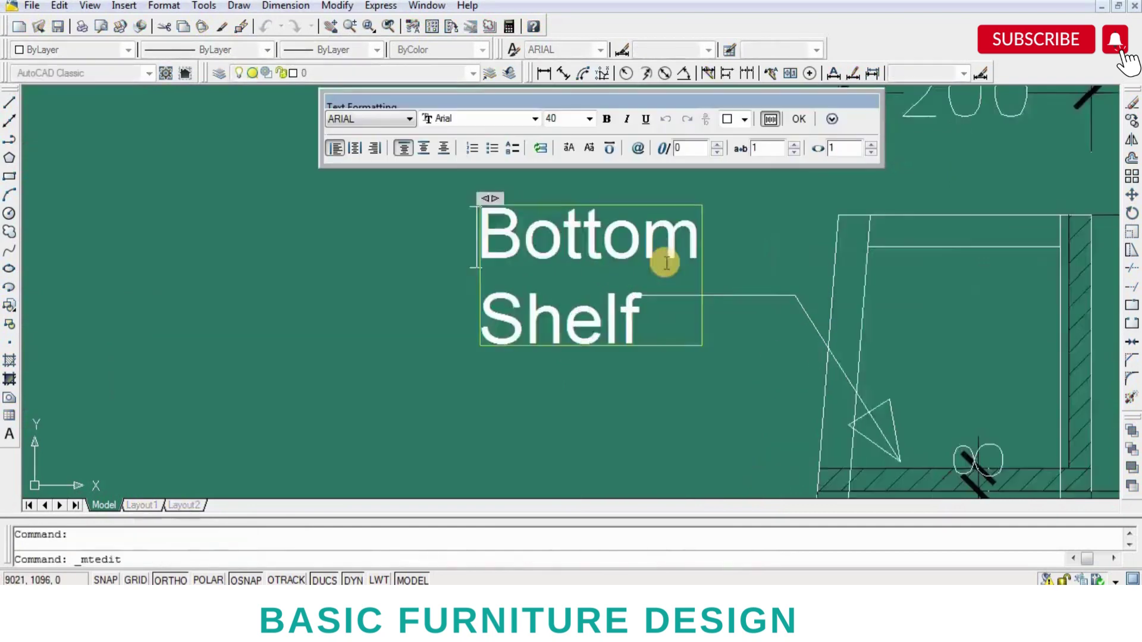
{"action": "scroll", "coordinate": [660, 257], "scroll_direction": "up", "scroll_amount": 2}
{"action": "left_click_drag", "start_coordinate": [638, 351], "coordinate": [342, 180]}
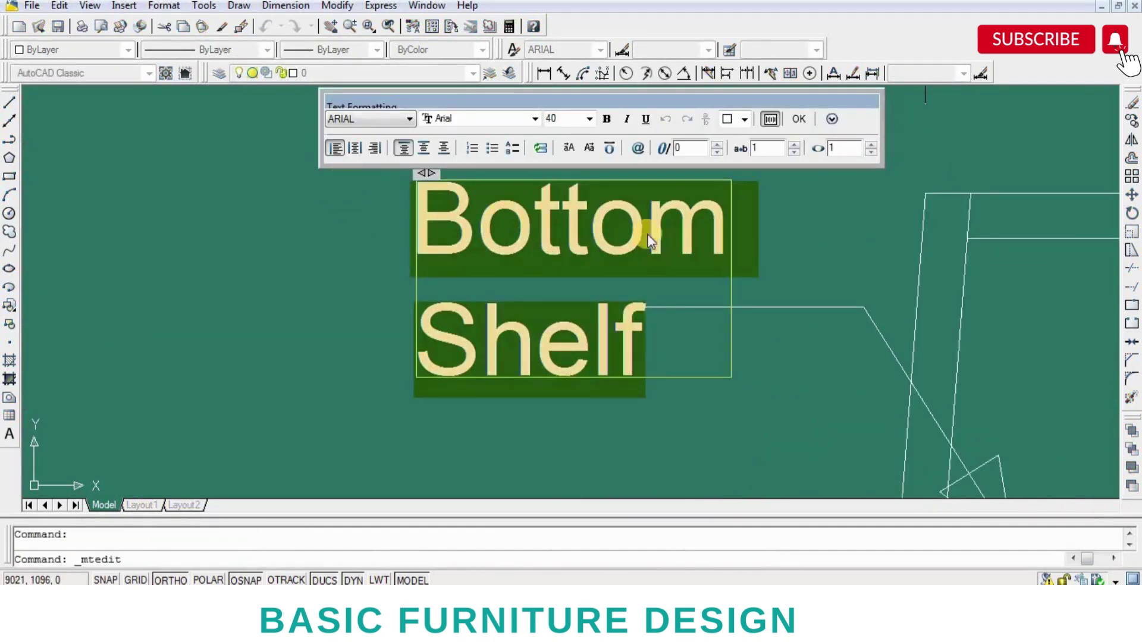
{"action": "left_click_drag", "start_coordinate": [727, 234], "coordinate": [362, 258]}
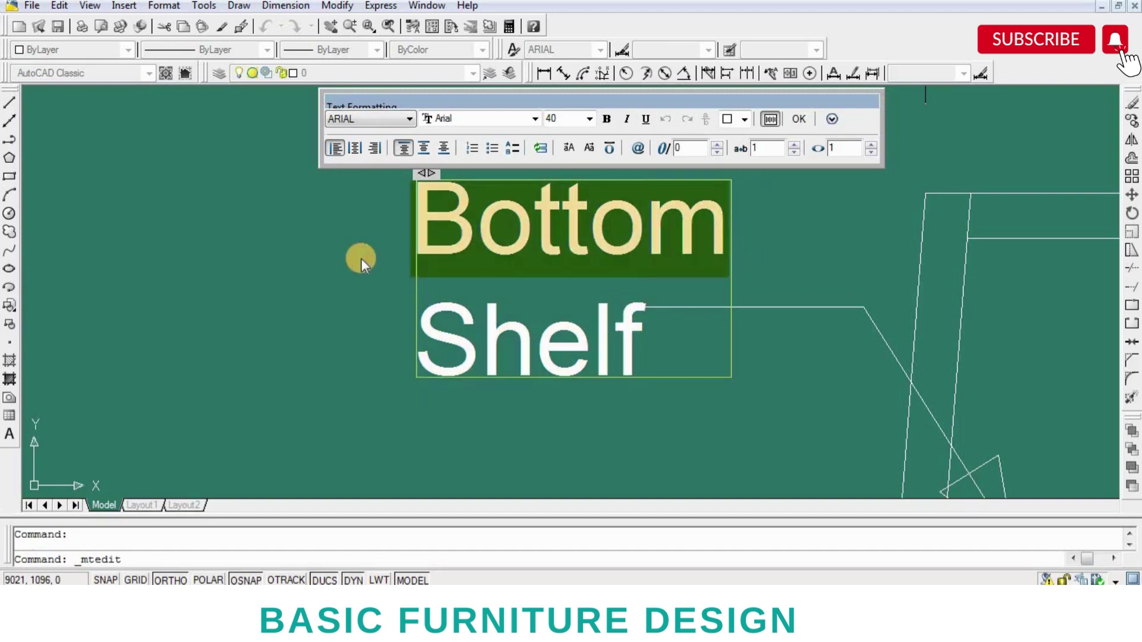
{"action": "type", "text": "U"}
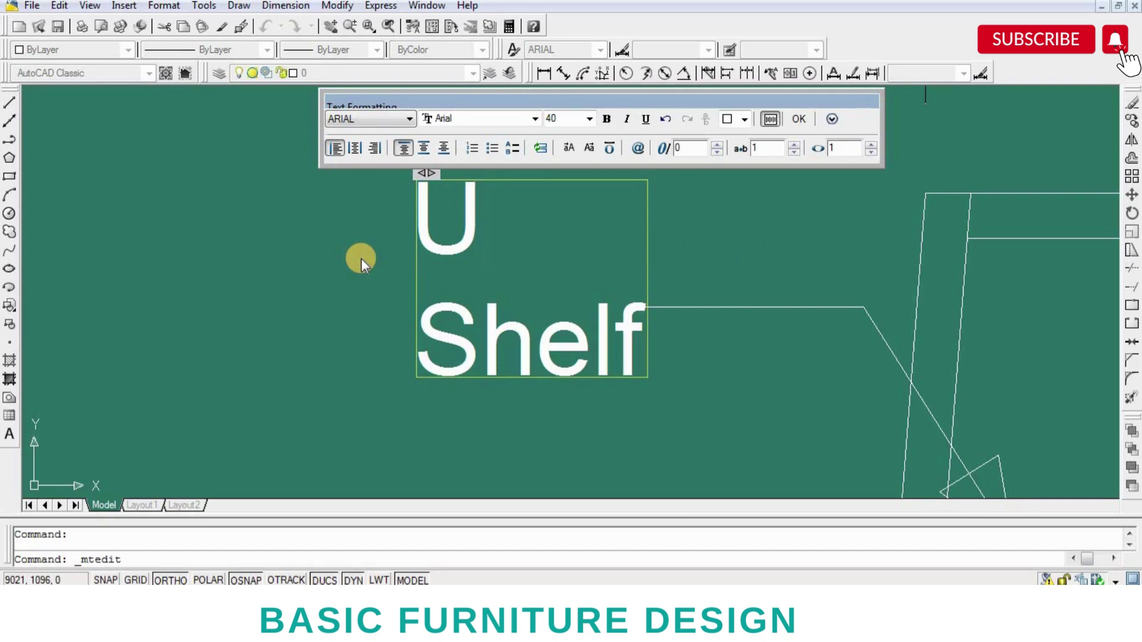
{"action": "type", "text": "pper"}
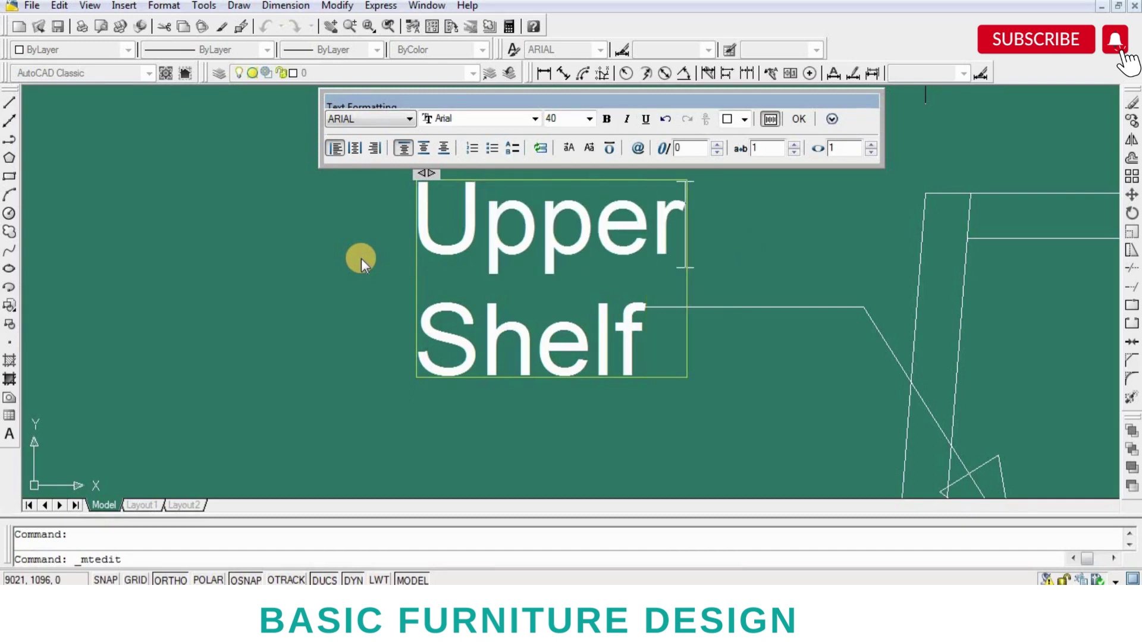
{"action": "scroll", "coordinate": [494, 319], "scroll_direction": "down", "scroll_amount": 2}
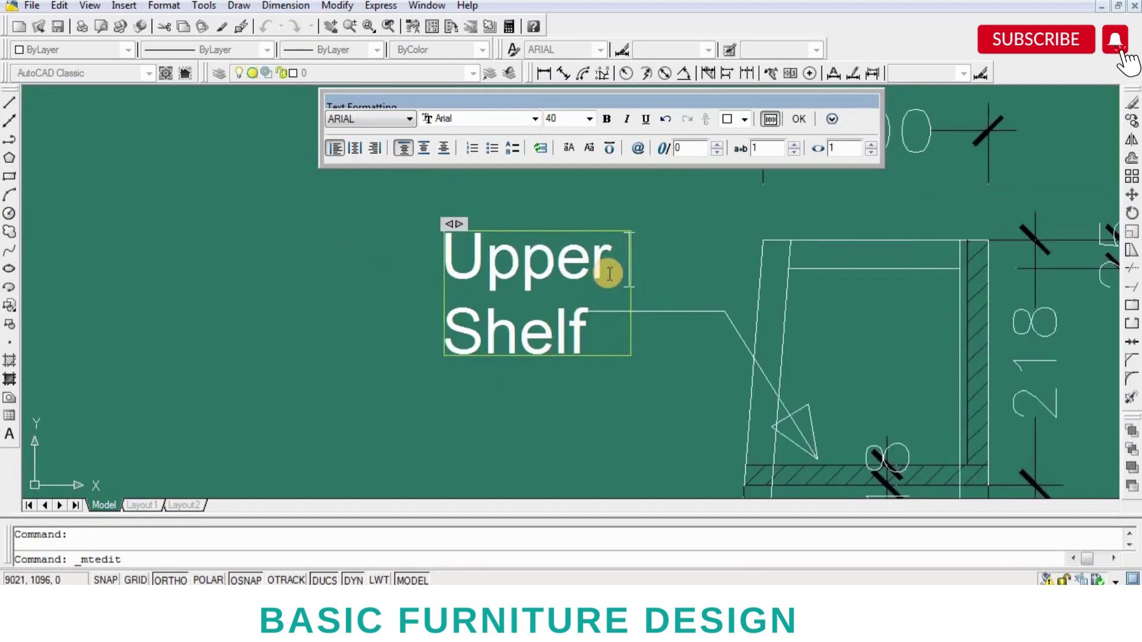
- Close the shelf label editor and save the drawing with Ctrl+S
{"action": "left_click", "coordinate": [582, 393]}
{"action": "scroll", "coordinate": [535, 378], "scroll_direction": "down", "scroll_amount": 3}
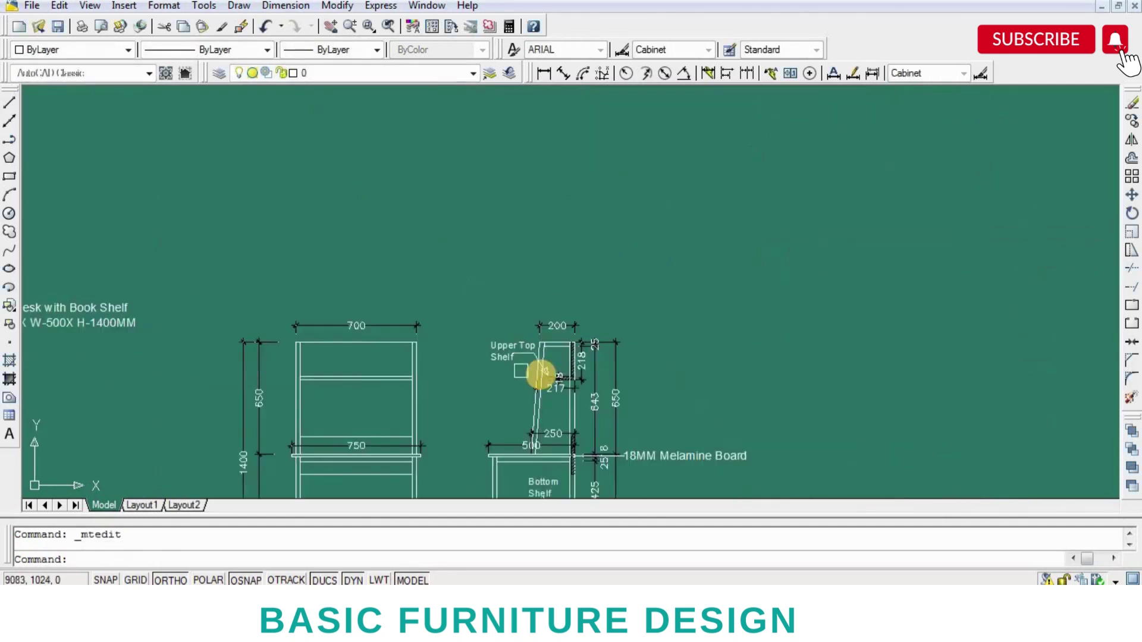
{"action": "scroll", "coordinate": [535, 378], "scroll_direction": "up", "scroll_amount": 4}
{"action": "middle_click_drag", "start_coordinate": [535, 377], "coordinate": [555, 281]}
{"action": "key", "text": "ctrl+s"}
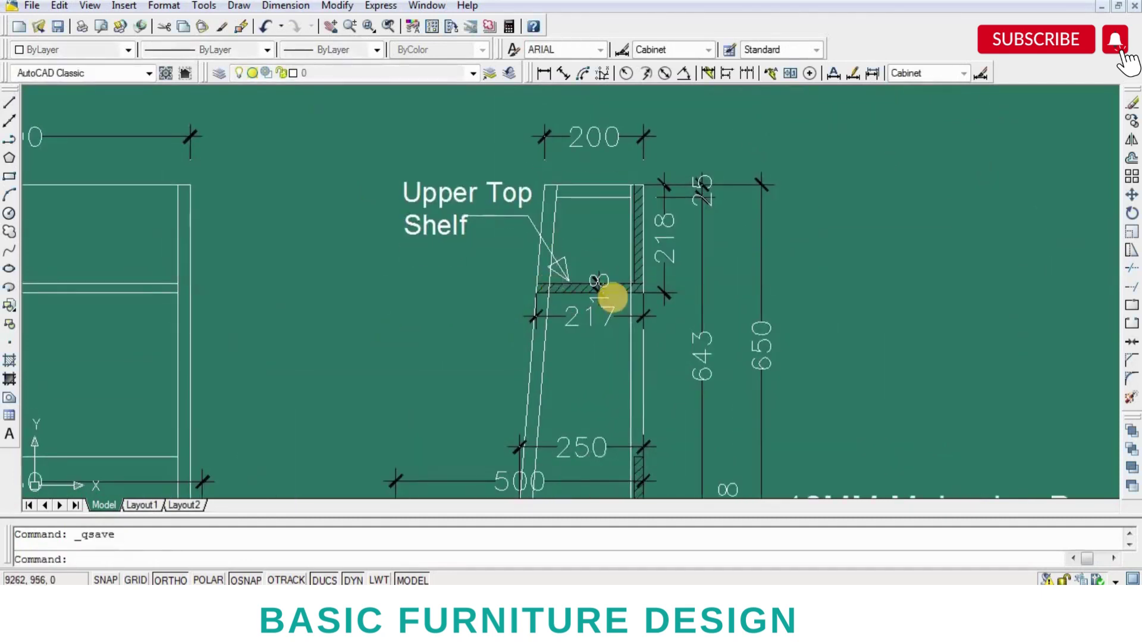
- Pan and zoom around the drawing to review both elevations
{"action": "scroll", "coordinate": [612, 303], "scroll_direction": "down", "scroll_amount": 2}
{"action": "scroll", "coordinate": [621, 262], "scroll_direction": "down", "scroll_amount": 2}
{"action": "scroll", "coordinate": [680, 294], "scroll_direction": "up", "scroll_amount": 1}
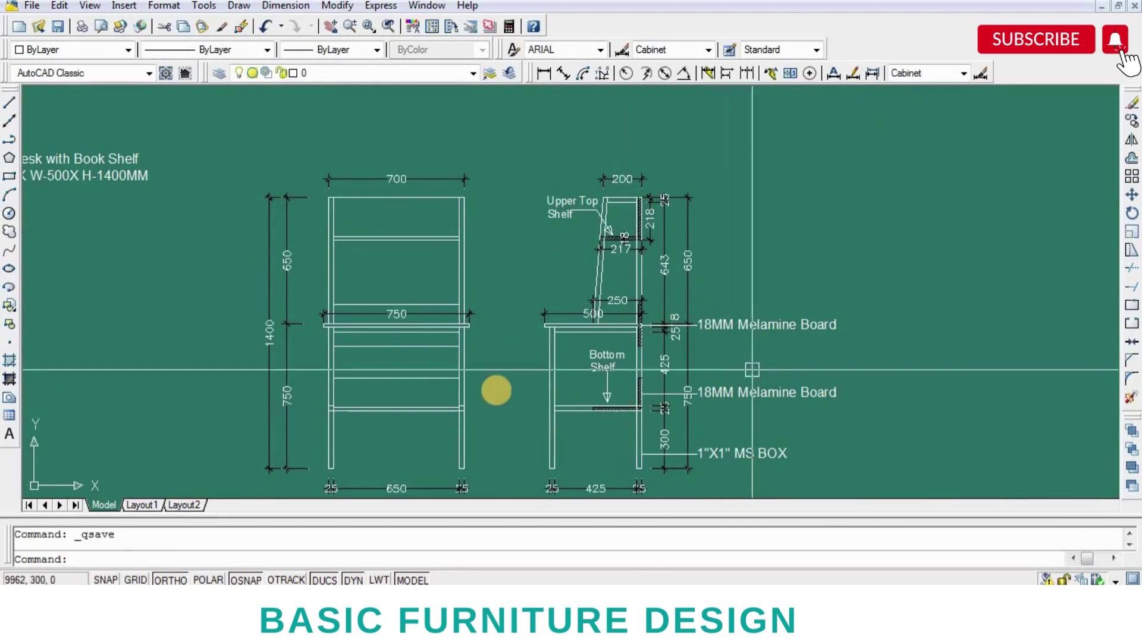
{"action": "middle_click_drag", "start_coordinate": [601, 349], "coordinate": [683, 332]}
{"action": "scroll", "coordinate": [681, 320], "scroll_direction": "up", "scroll_amount": 2}
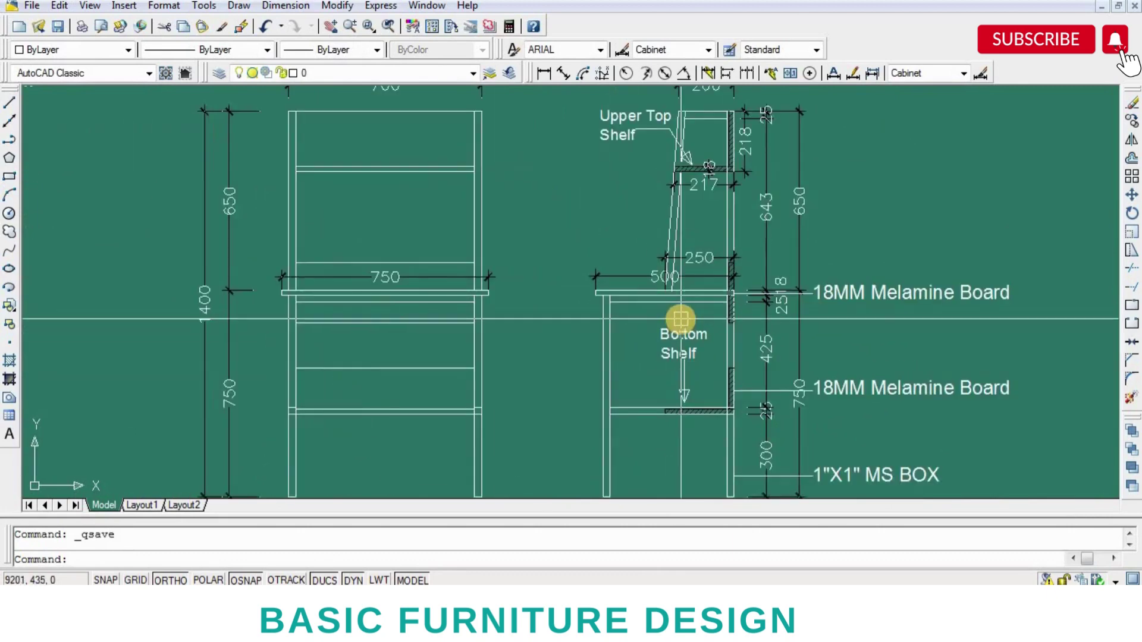
{"action": "middle_click_drag", "start_coordinate": [580, 349], "coordinate": [579, 331]}
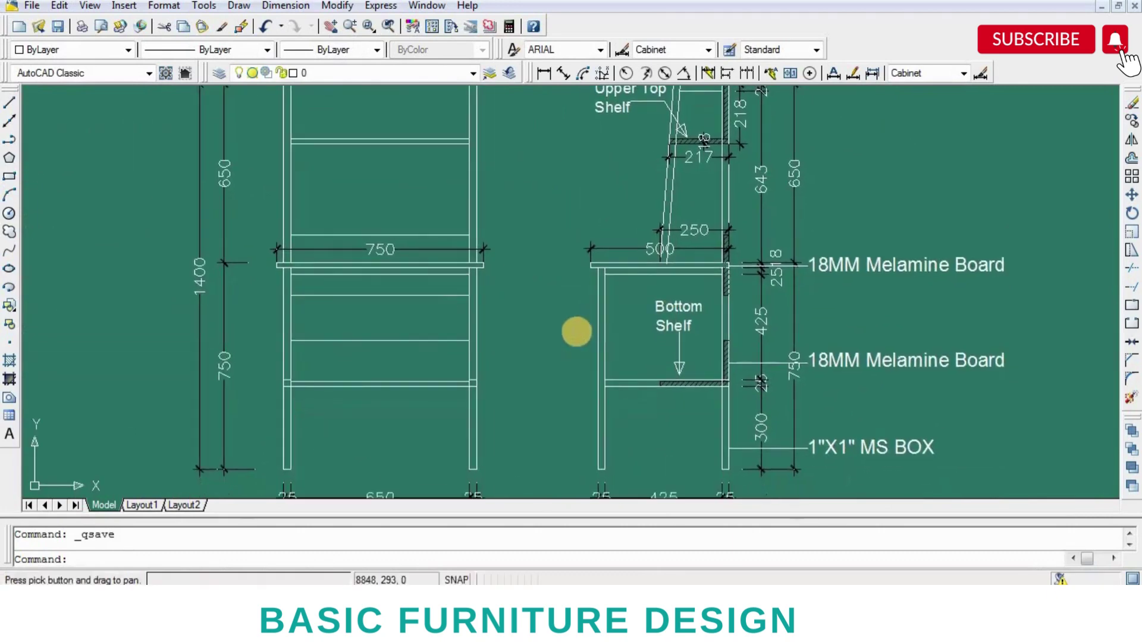
{"action": "scroll", "coordinate": [683, 365], "scroll_direction": "down", "scroll_amount": 3}
{"action": "scroll", "coordinate": [711, 368], "scroll_direction": "up", "scroll_amount": 1}
{"action": "middle_click_drag", "start_coordinate": [712, 367], "coordinate": [785, 367]}
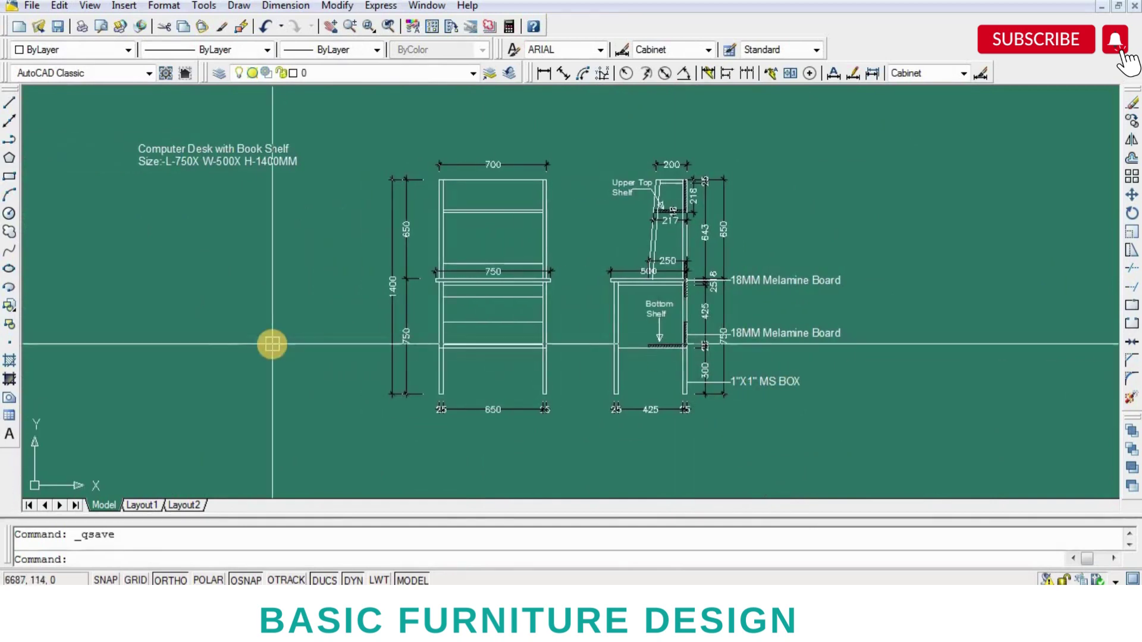
- Move the Computer Desk with Book Shelf title right, then up above the front elevation
{"action": "type", "text": "m"}
{"action": "key", "text": "Return"}
{"action": "left_click", "coordinate": [246, 165]}
{"action": "key", "text": "Return"}
{"action": "left_click", "coordinate": [246, 166]}
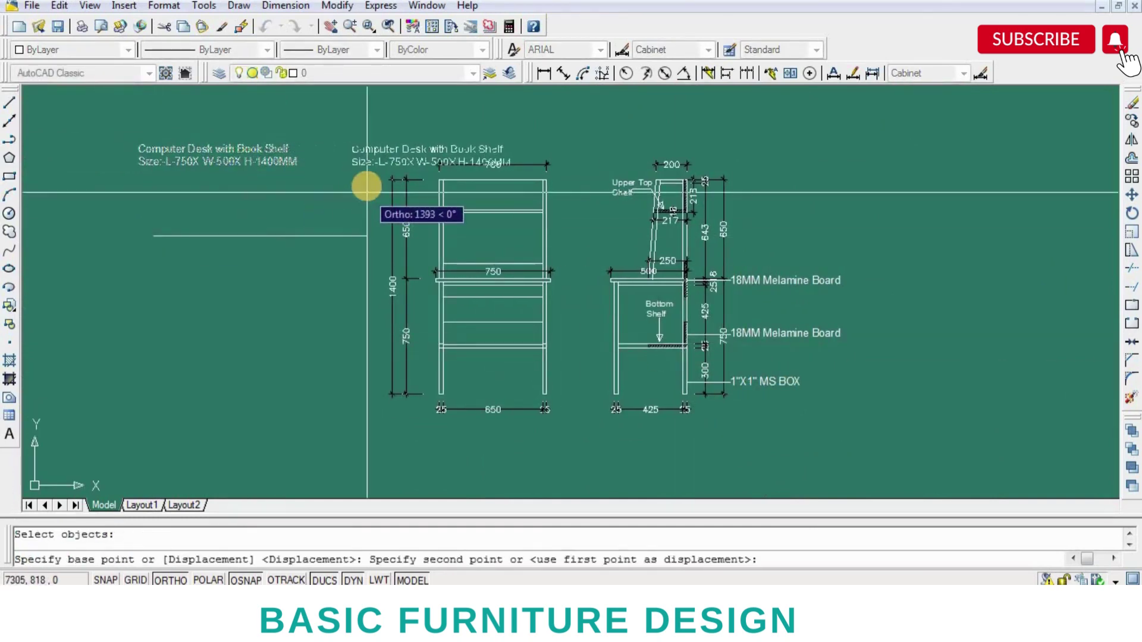
{"action": "left_click", "coordinate": [459, 165]}
{"action": "key", "text": "Return"}
{"action": "scroll", "coordinate": [362, 168], "scroll_direction": "up", "scroll_amount": 3}
{"action": "key", "text": "Return"}
{"action": "left_click", "coordinate": [304, 216]}
{"action": "left_click", "coordinate": [307, 172]}
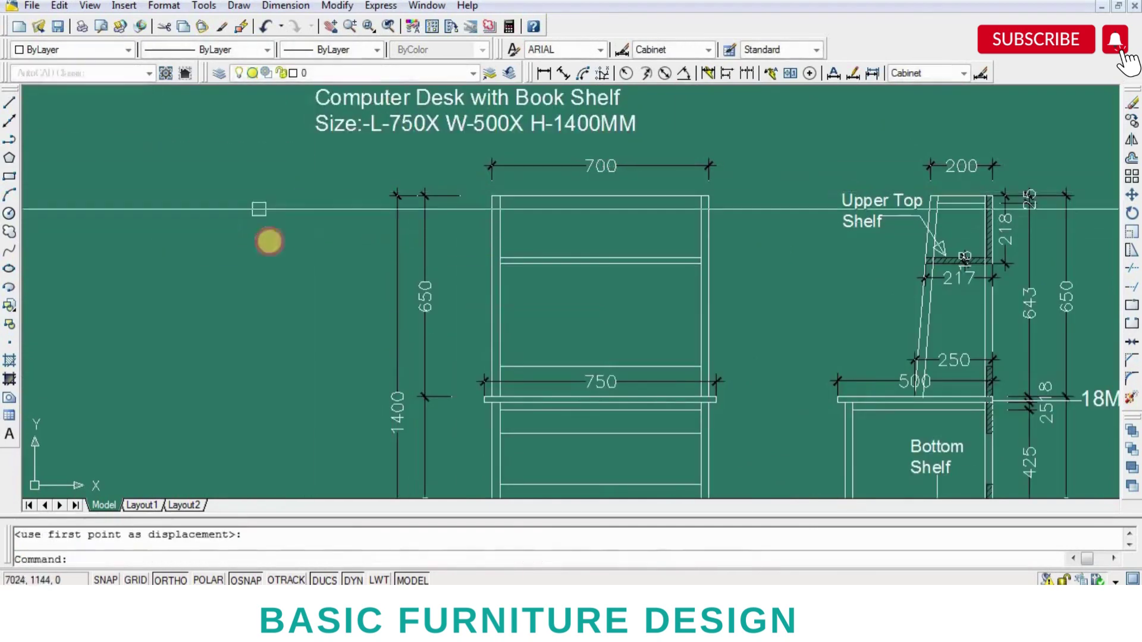
- Pan and zoom to bring both elevations and their callouts into view
{"action": "scroll", "coordinate": [298, 275], "scroll_direction": "down", "scroll_amount": 3}
{"action": "scroll", "coordinate": [292, 282], "scroll_direction": "up", "scroll_amount": 4}
{"action": "scroll", "coordinate": [290, 277], "scroll_direction": "down", "scroll_amount": 2}
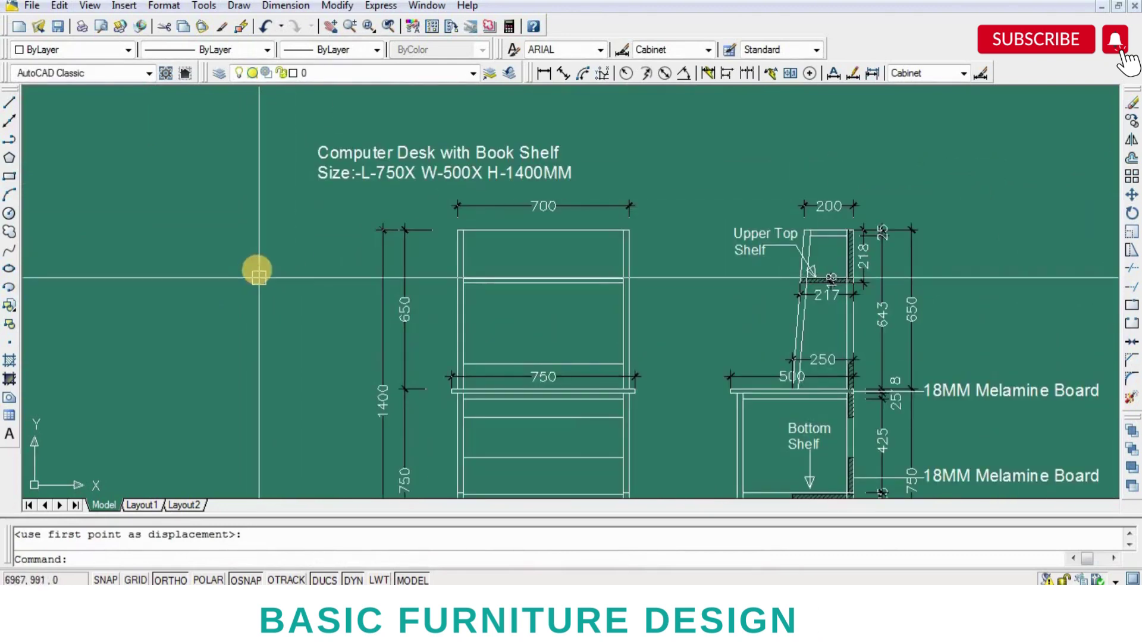
{"action": "middle_click_drag", "start_coordinate": [369, 296], "coordinate": [350, 246]}
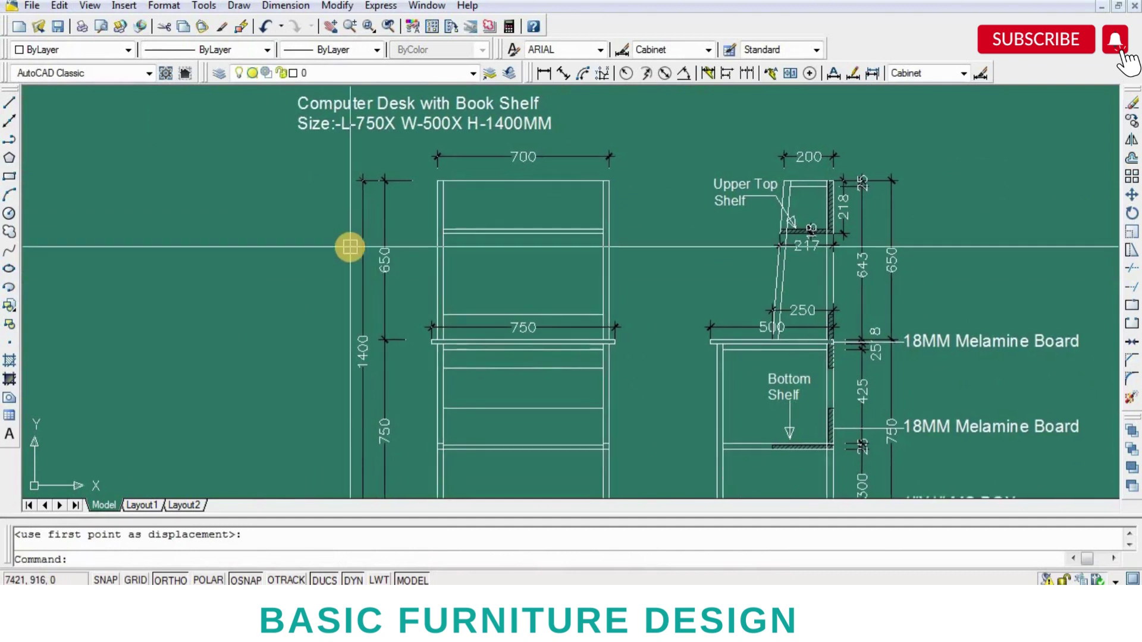
{"action": "scroll", "coordinate": [349, 249], "scroll_direction": "down", "scroll_amount": 2}
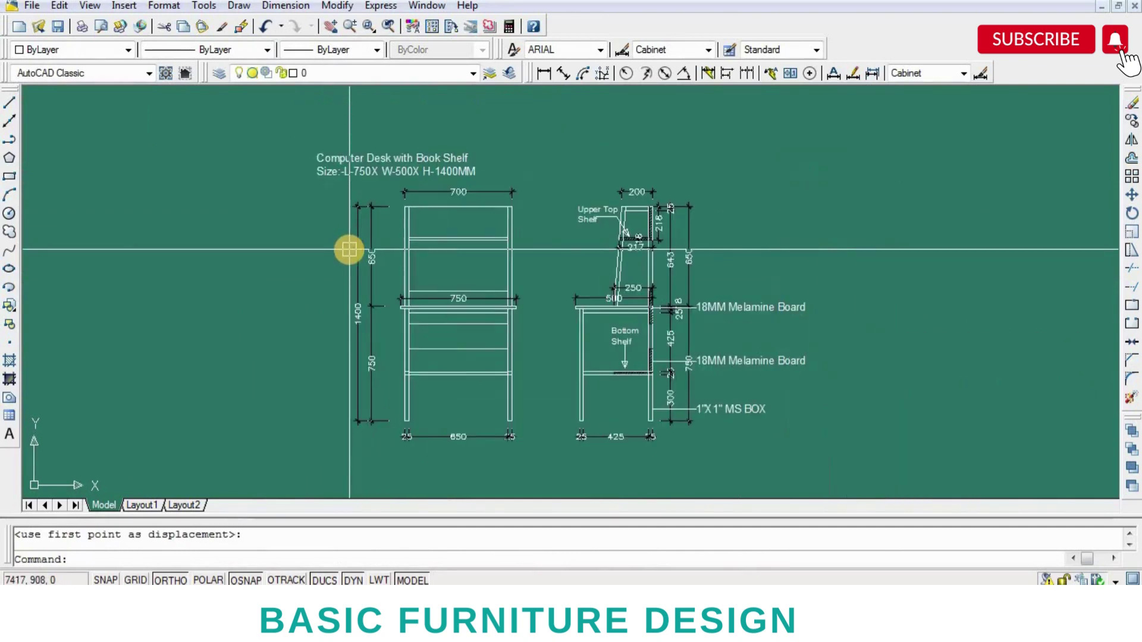
{"action": "scroll", "coordinate": [349, 249], "scroll_direction": "up", "scroll_amount": 2}
{"action": "middle_click_drag", "start_coordinate": [345, 247], "coordinate": [290, 216]}
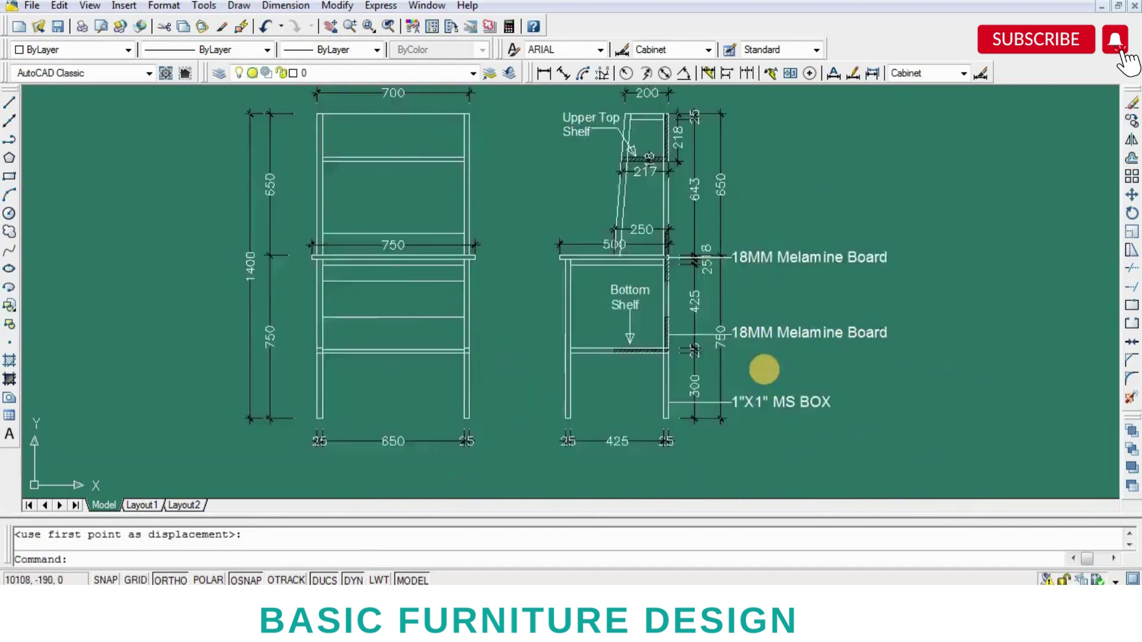
{"action": "scroll", "coordinate": [765, 400], "scroll_direction": "up", "scroll_amount": 3}
- Append All side to the callout so it reads 1"X1" MS BOX All side
{"action": "left_click", "coordinate": [762, 343]}
{"action": "double_click", "coordinate": [763, 343]}
{"action": "type", "text": "All side"}
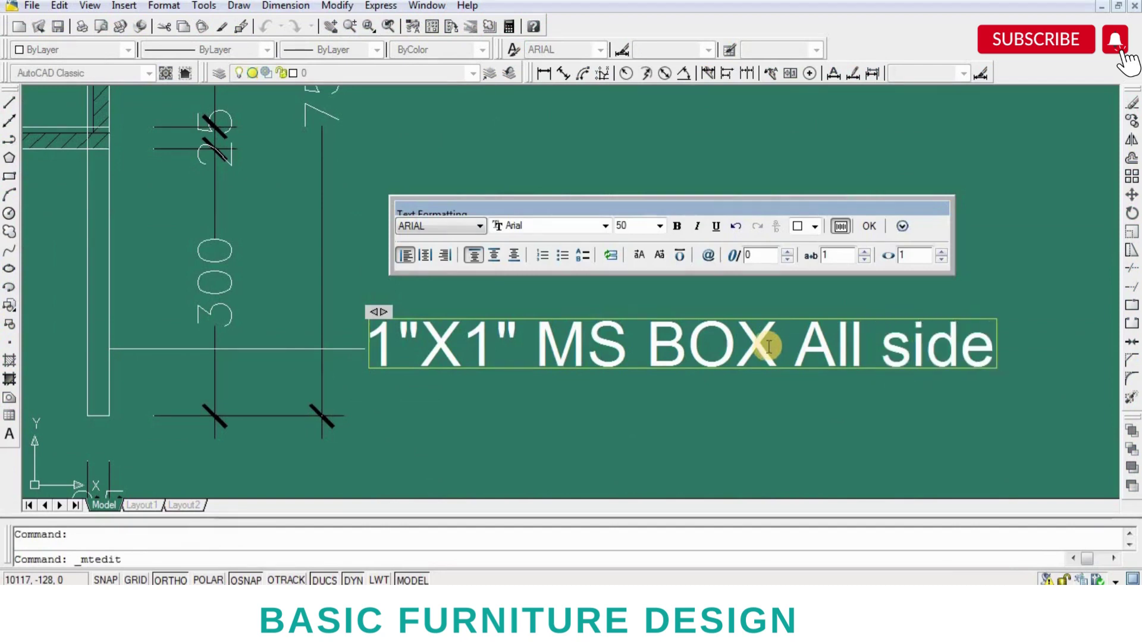
{"action": "scroll", "coordinate": [768, 346], "scroll_direction": "down", "scroll_amount": 2}
{"action": "left_click", "coordinate": [880, 390]}
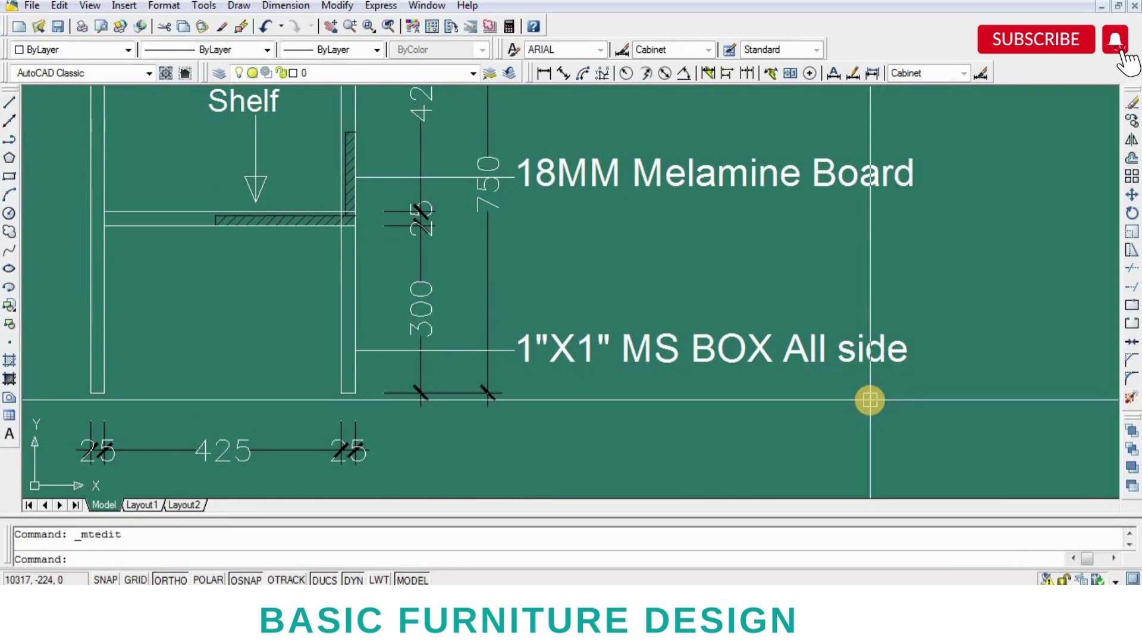
- Save the drawing using the Save button on the Standard toolbar
{"action": "scroll", "coordinate": [870, 400], "scroll_direction": "down", "scroll_amount": 3}
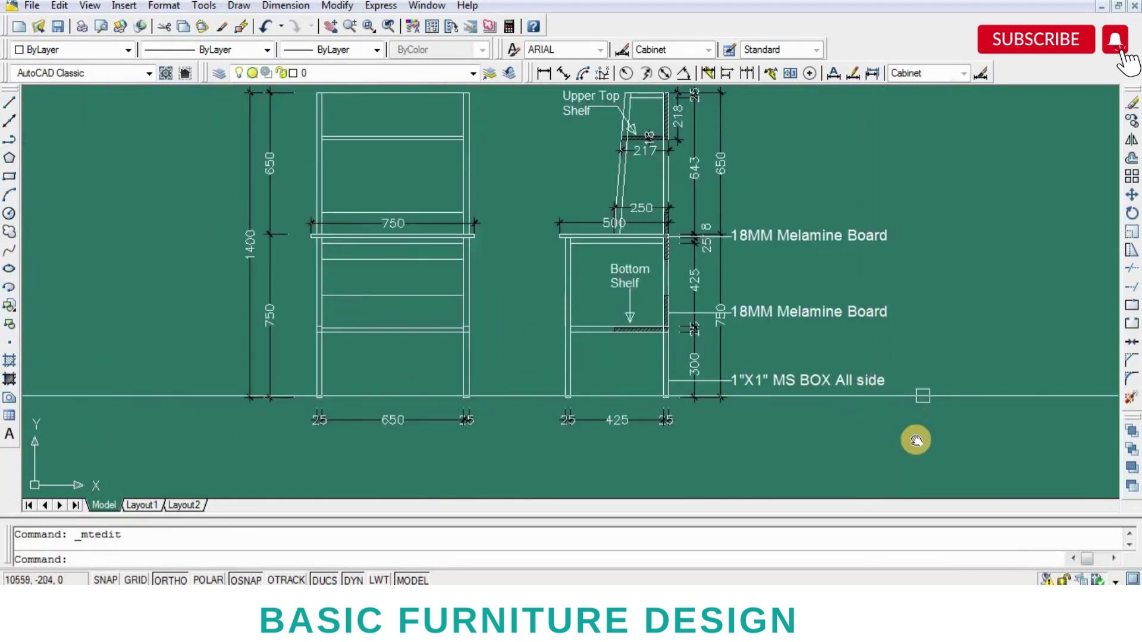
{"action": "scroll", "coordinate": [922, 437], "scroll_direction": "up", "scroll_amount": 1}
{"action": "scroll", "coordinate": [910, 437], "scroll_direction": "down", "scroll_amount": 2}
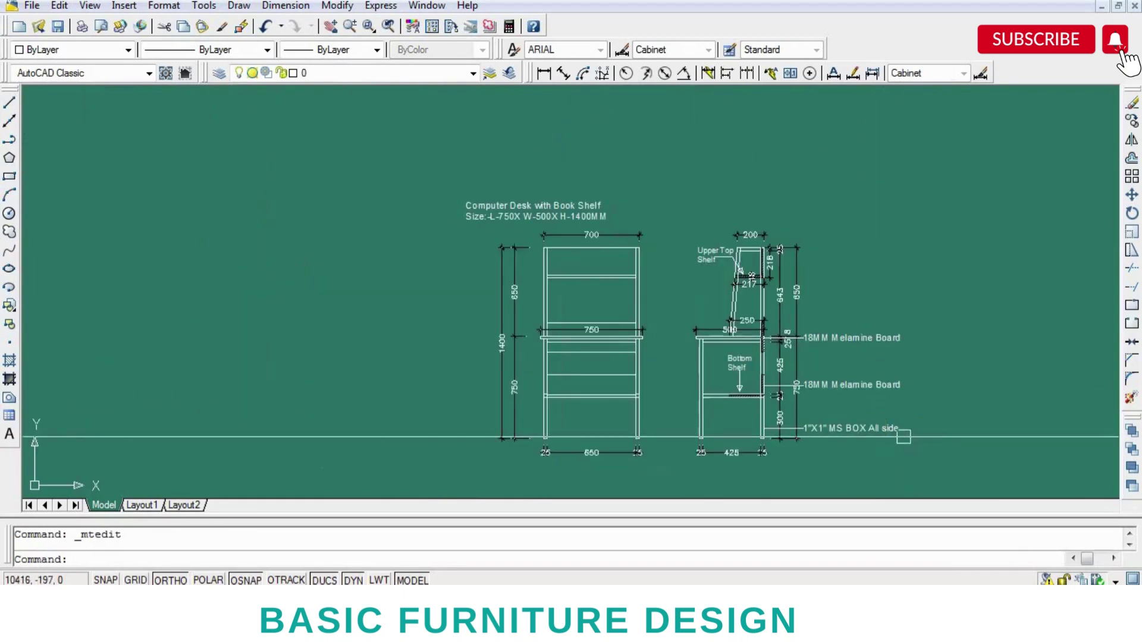
{"action": "left_click", "coordinate": [59, 27]}
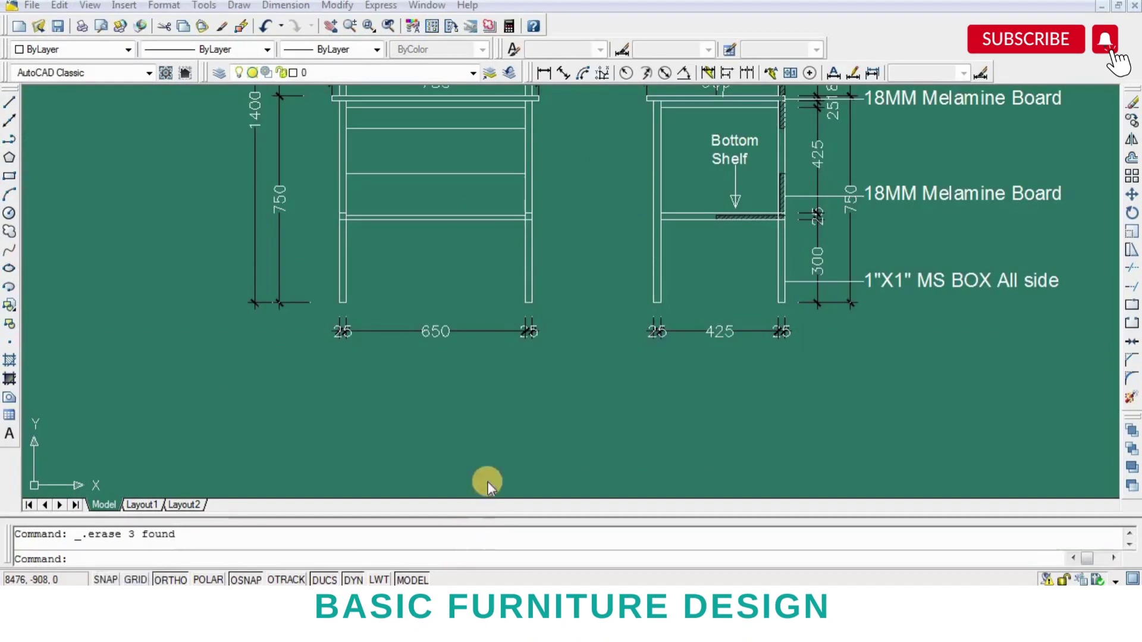
- Copy the MS BOX All side label below the side elevation and retype it as FRONT VIEW
{"action": "type", "text": "co"}
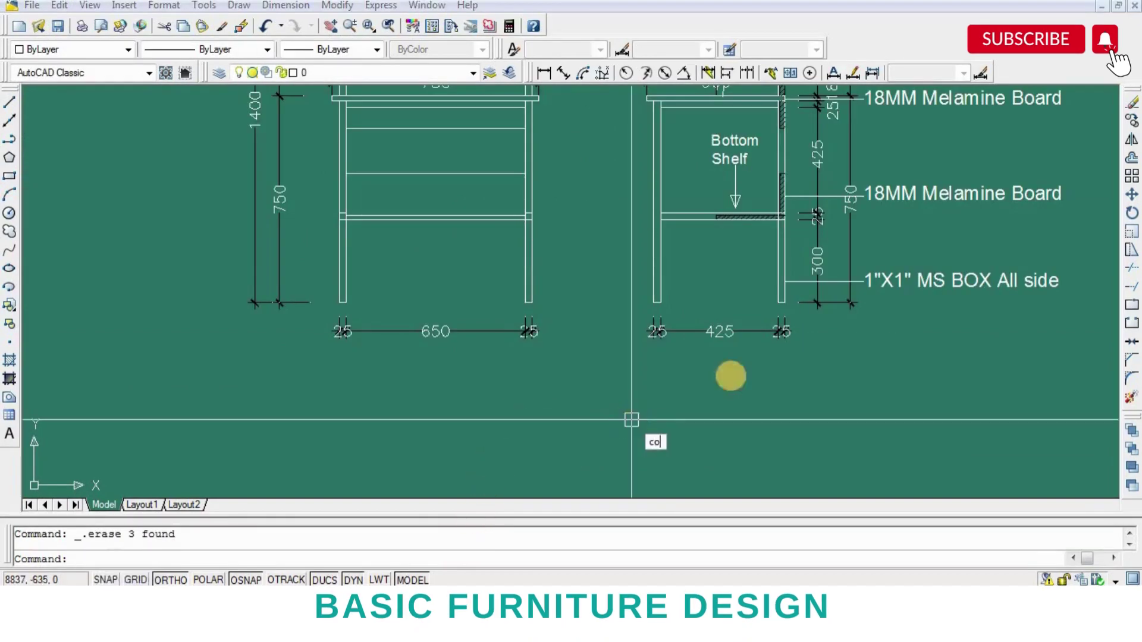
{"action": "key", "text": "Return"}
{"action": "left_click", "coordinate": [968, 284]}
{"action": "key", "text": "Return"}
{"action": "left_click", "coordinate": [954, 382]}
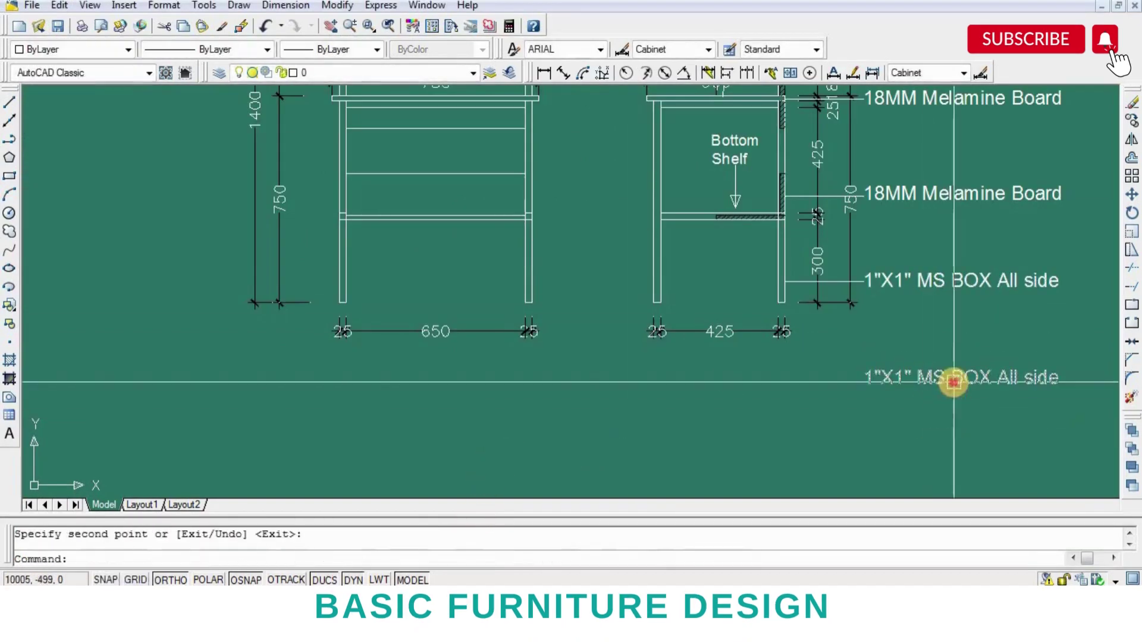
{"action": "key", "text": "Return"}
{"action": "double_click", "coordinate": [953, 379]}
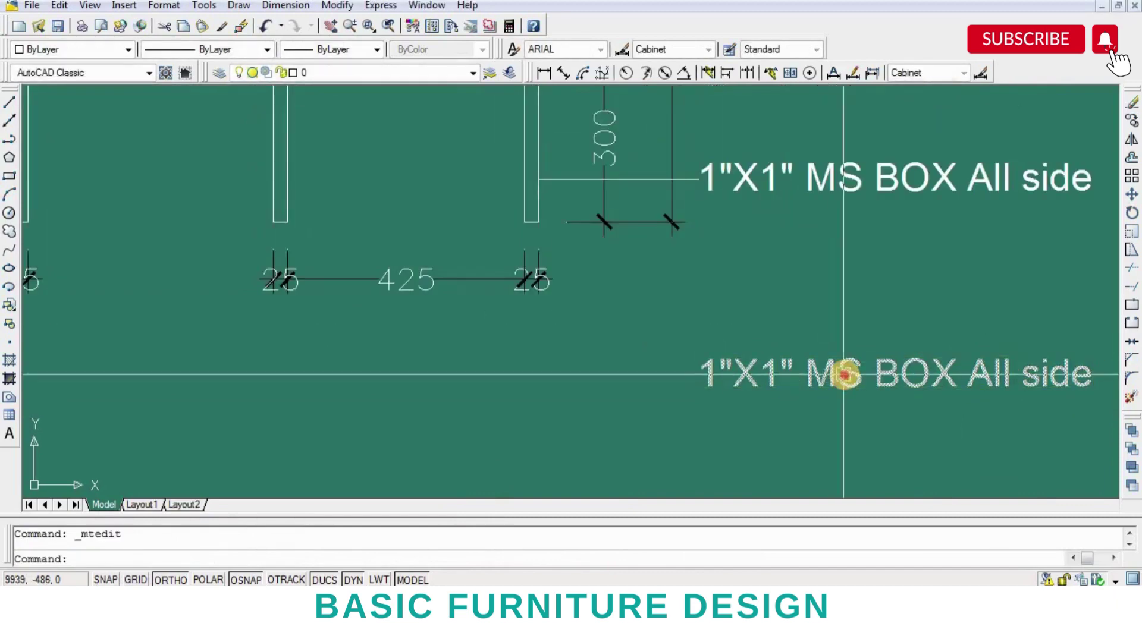
{"action": "key", "text": "ctrl+a"}
{"action": "scroll", "coordinate": [879, 377], "scroll_direction": "down", "scroll_amount": 2}
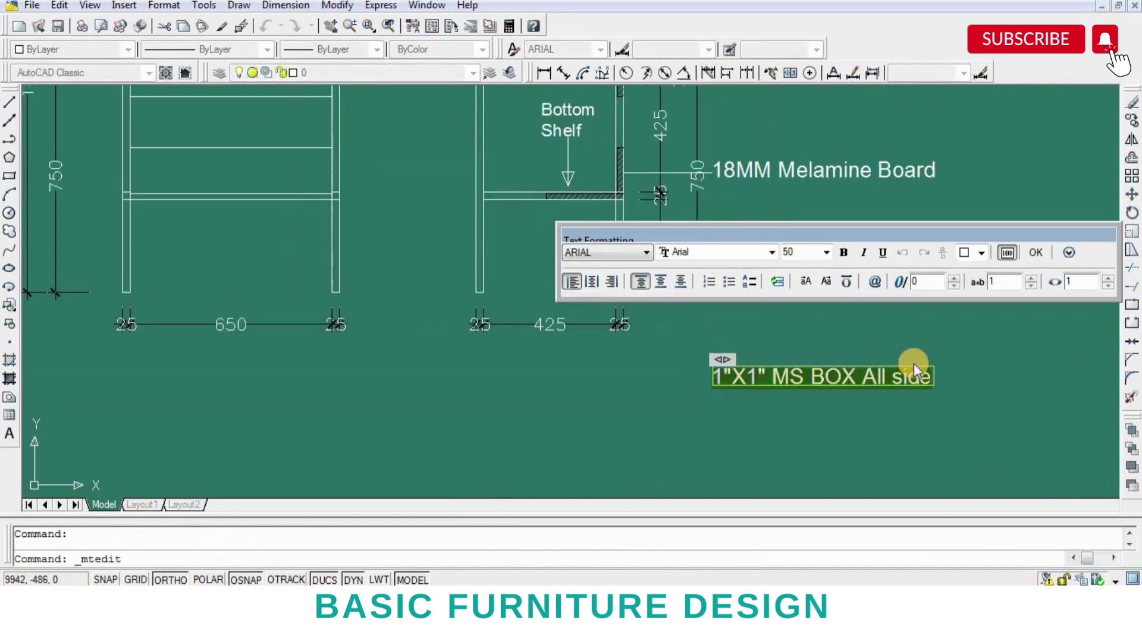
{"action": "type", "text": "f"}
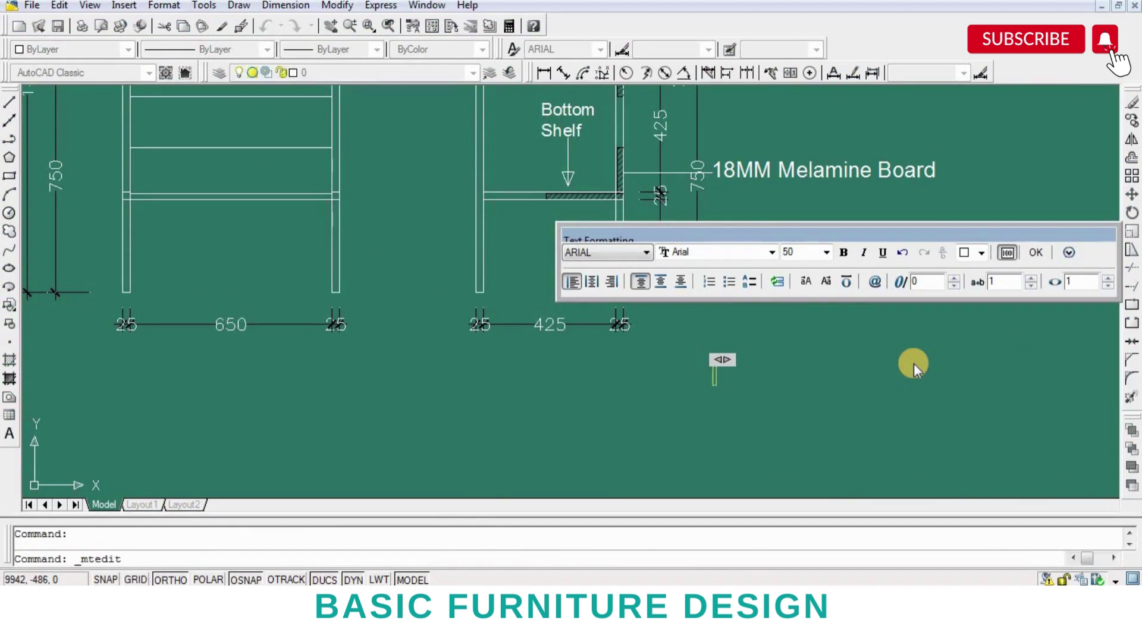
{"action": "type", "text": "FRONT"}
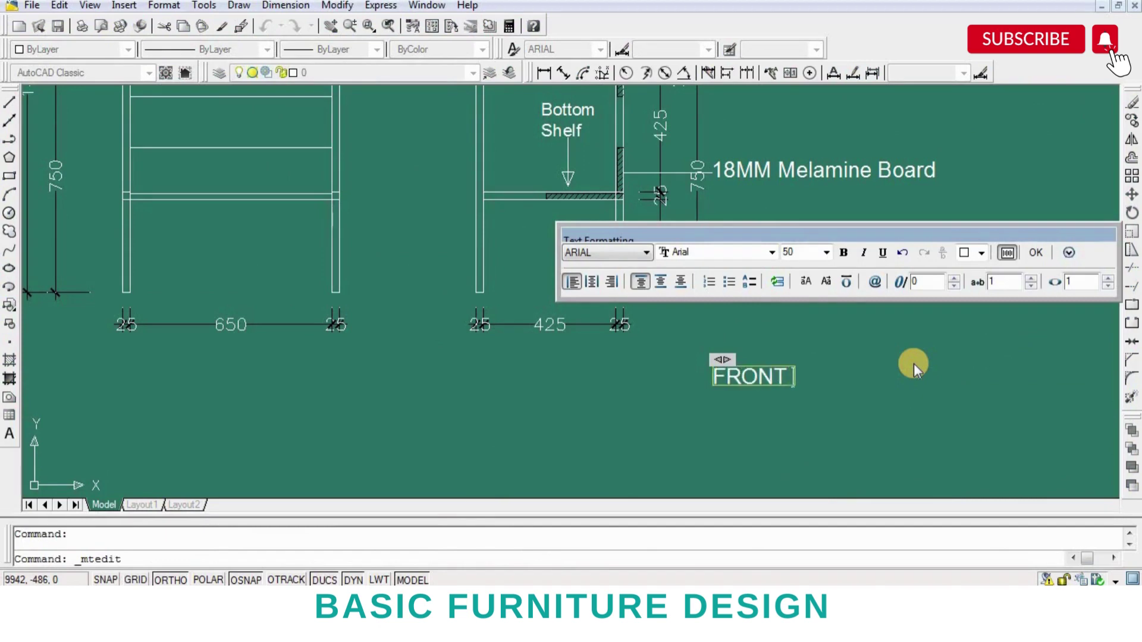
{"action": "type", "text": " VE"}
{"action": "key", "text": "BackSpace"}
{"action": "type", "text": "IEW"}
{"action": "left_click", "coordinate": [914, 363]}
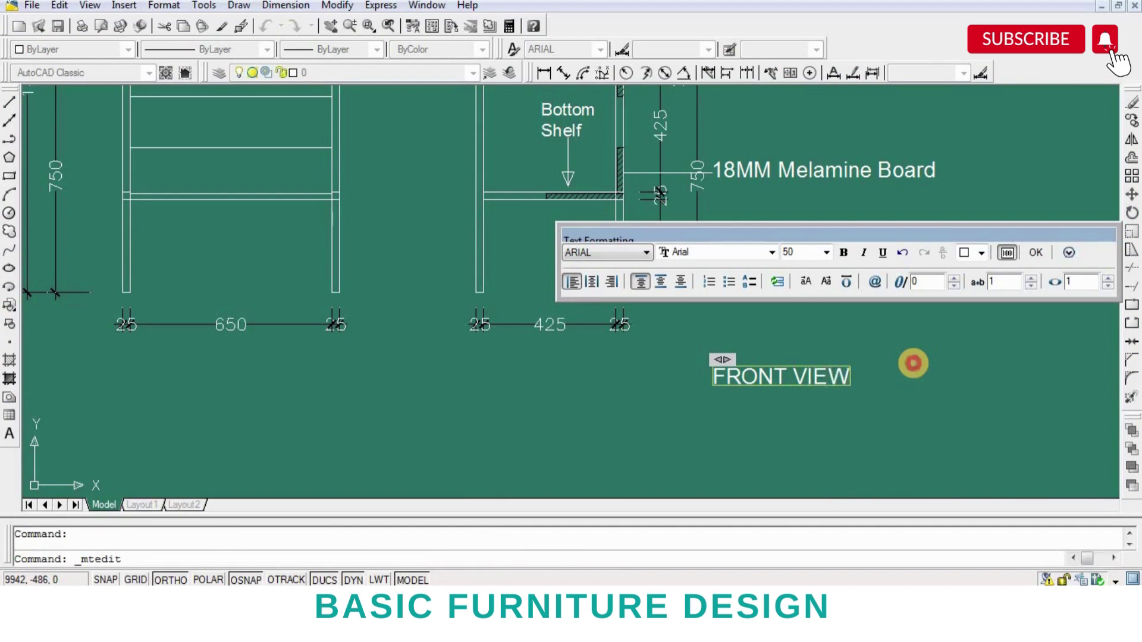
- Move the FRONT VIEW label so it sits under the front elevation
{"action": "type", "text": "M"}
{"action": "key", "text": "Return"}
{"action": "left_click", "coordinate": [913, 363]}
{"action": "left_click", "coordinate": [862, 426]}
{"action": "key", "text": "Return"}
{"action": "left_click", "coordinate": [864, 420]}
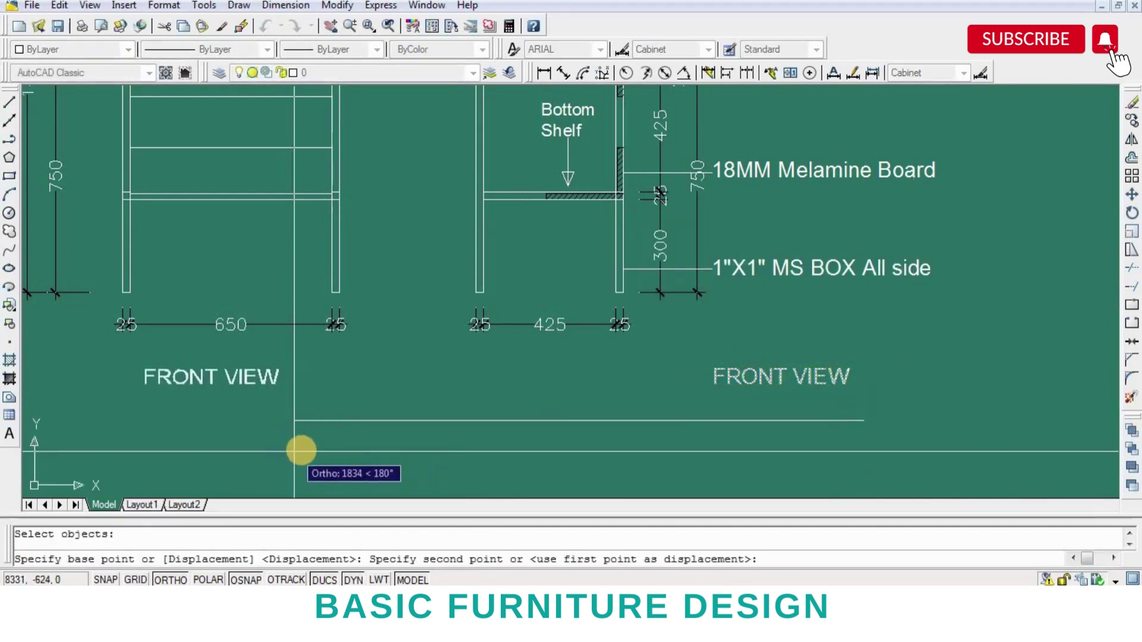
{"action": "left_click", "coordinate": [307, 449]}
{"action": "key", "text": "Return"}
{"action": "left_click", "coordinate": [286, 381]}
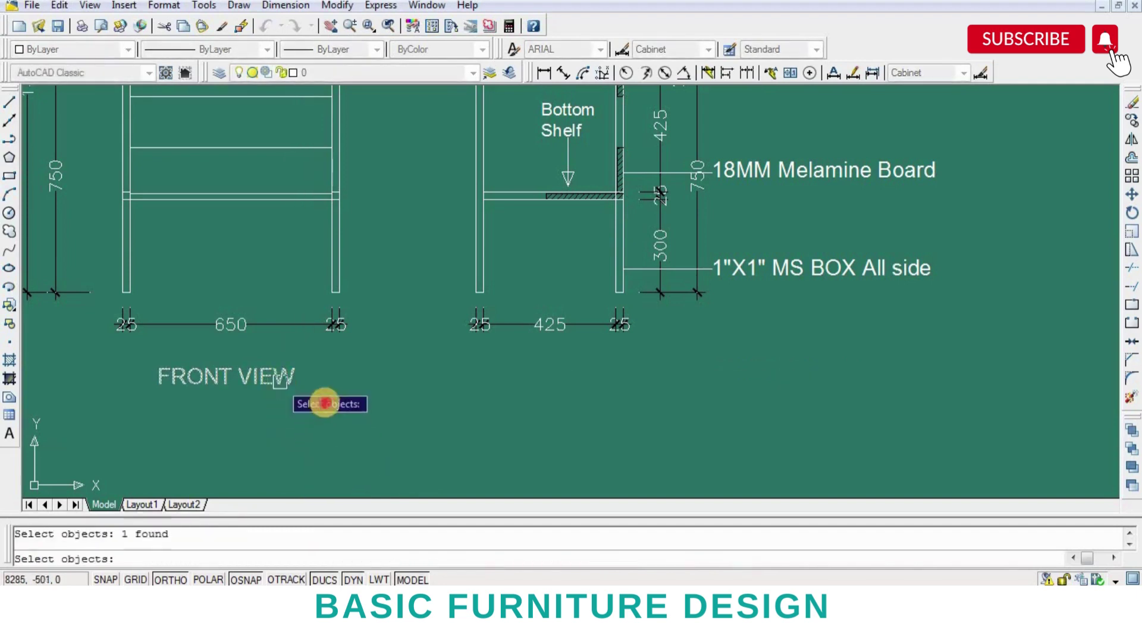
{"action": "key", "text": "Return"}
{"action": "left_click", "coordinate": [325, 403]}
{"action": "type", "text": "C"}
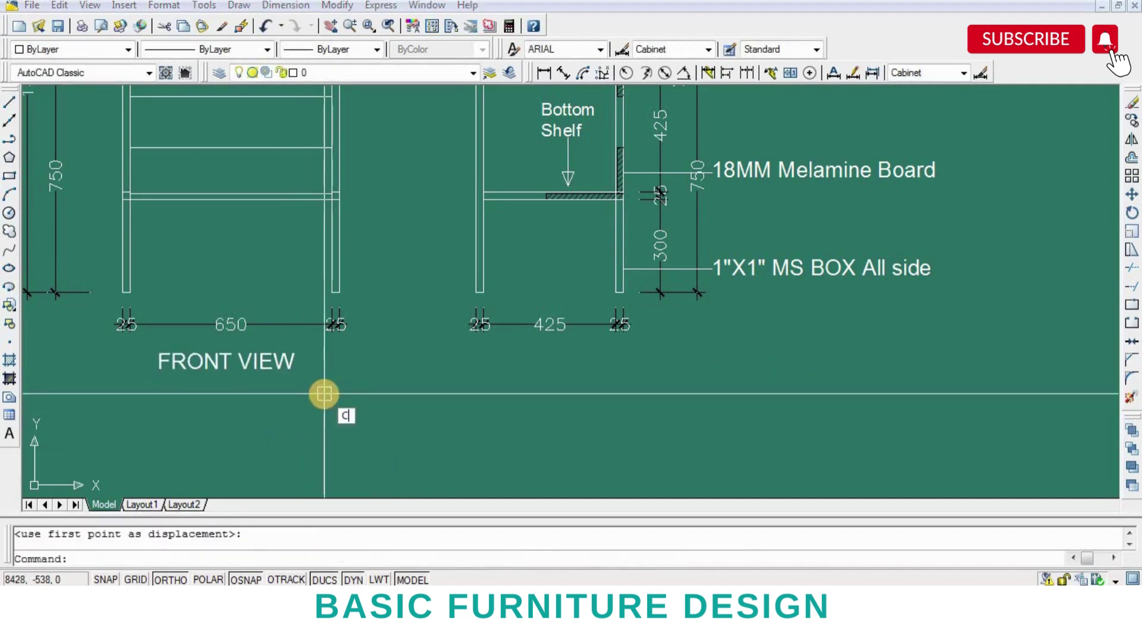
- Copy FRONT VIEW under the side elevation and change FRONT to SIDE
{"action": "type", "text": "o"}
{"action": "key", "text": "Return"}
{"action": "left_click", "coordinate": [265, 362]}
{"action": "key", "text": "Return"}
{"action": "left_click", "coordinate": [315, 401]}
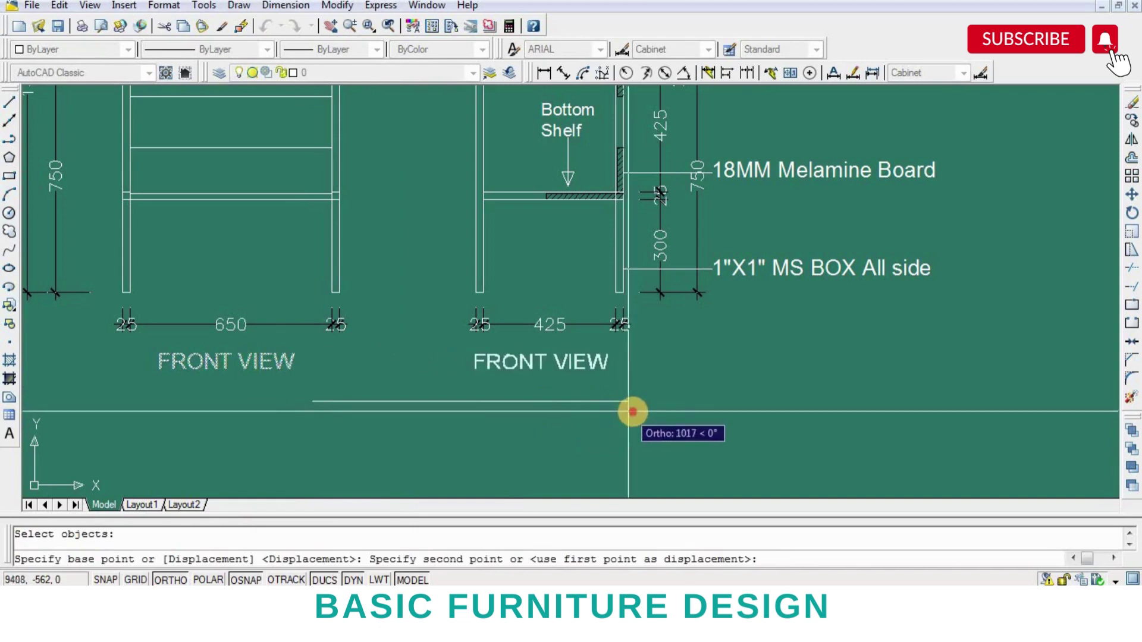
{"action": "left_click", "coordinate": [632, 412]}
{"action": "key", "text": "Return"}
{"action": "scroll", "coordinate": [508, 381], "scroll_direction": "up", "scroll_amount": 3}
{"action": "double_click", "coordinate": [507, 344]}
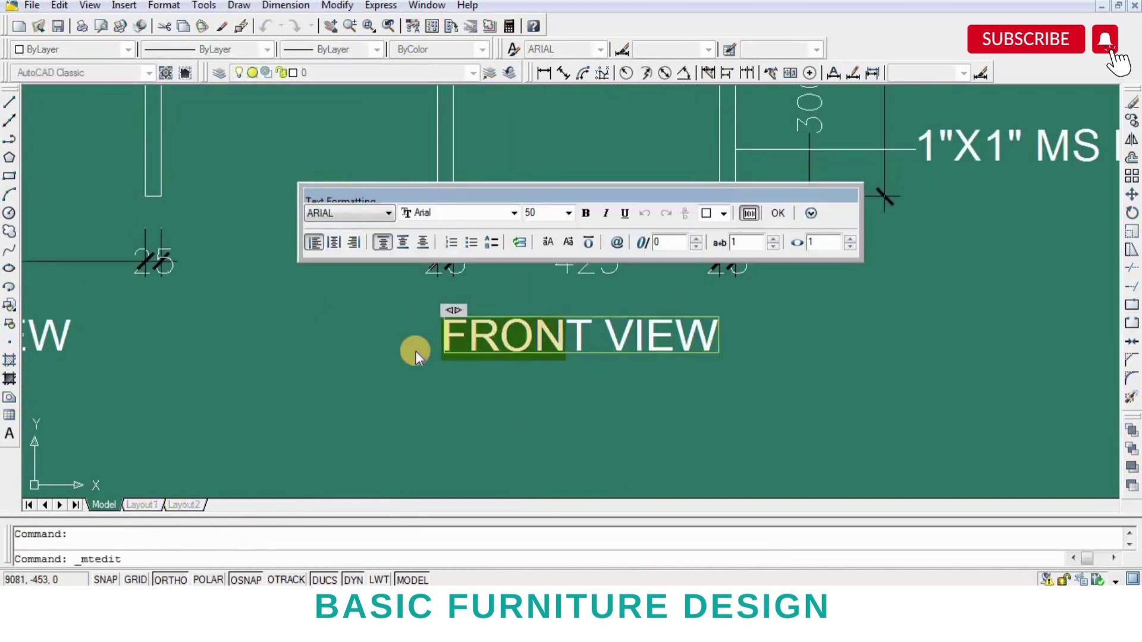
{"action": "left_click_drag", "start_coordinate": [581, 332], "coordinate": [589, 332]}
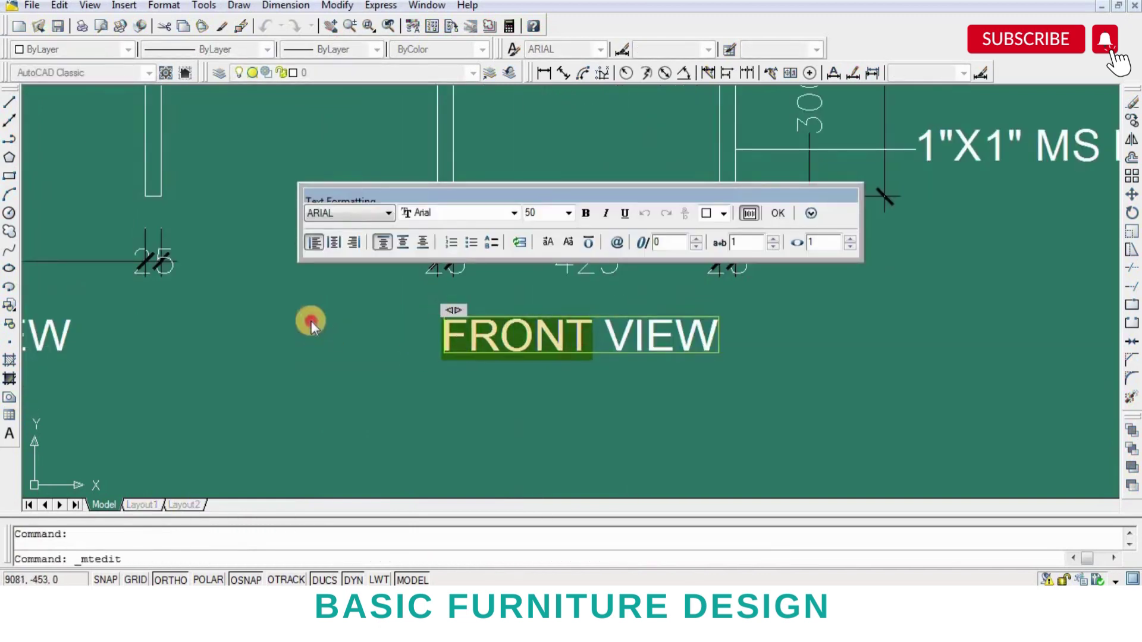
{"action": "type", "text": "SIDE"}
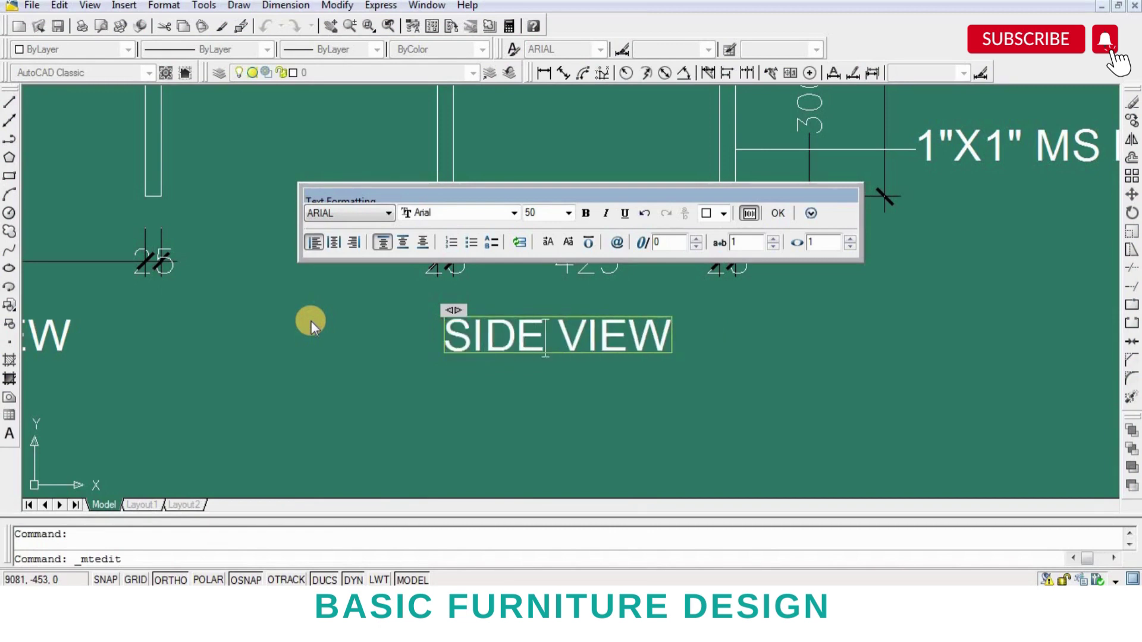
{"action": "left_click", "coordinate": [558, 394]}
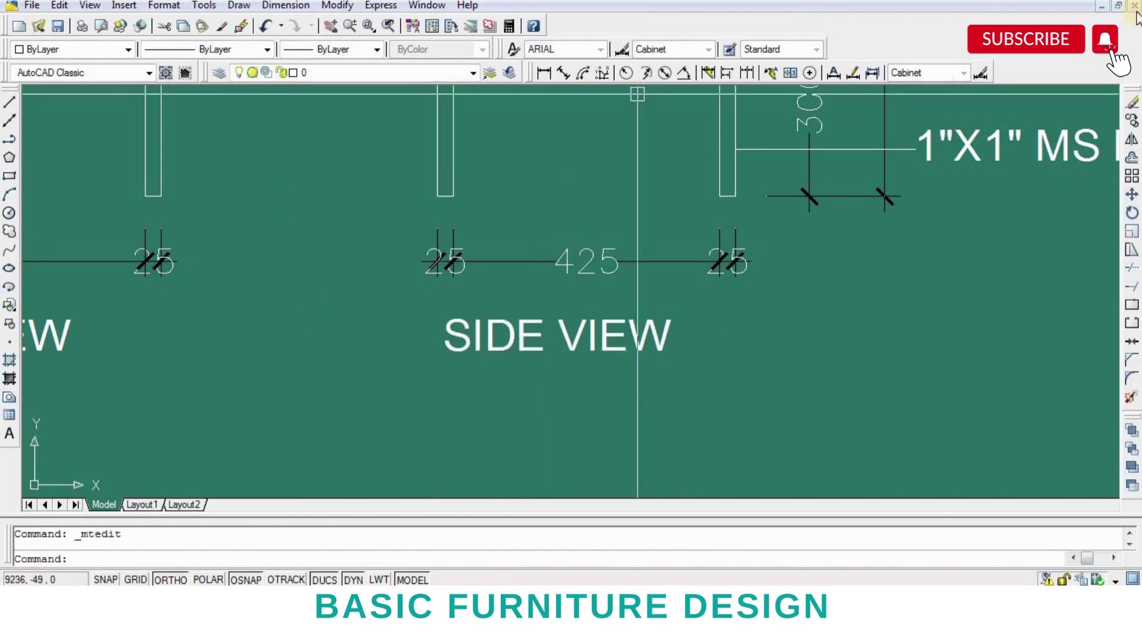
{"action": "middle_click_drag", "start_coordinate": [738, 173], "coordinate": [752, 250]}
{"action": "scroll", "coordinate": [752, 250], "scroll_direction": "down", "scroll_amount": 5}
{"action": "scroll", "coordinate": [757, 247], "scroll_direction": "down", "scroll_amount": 1}
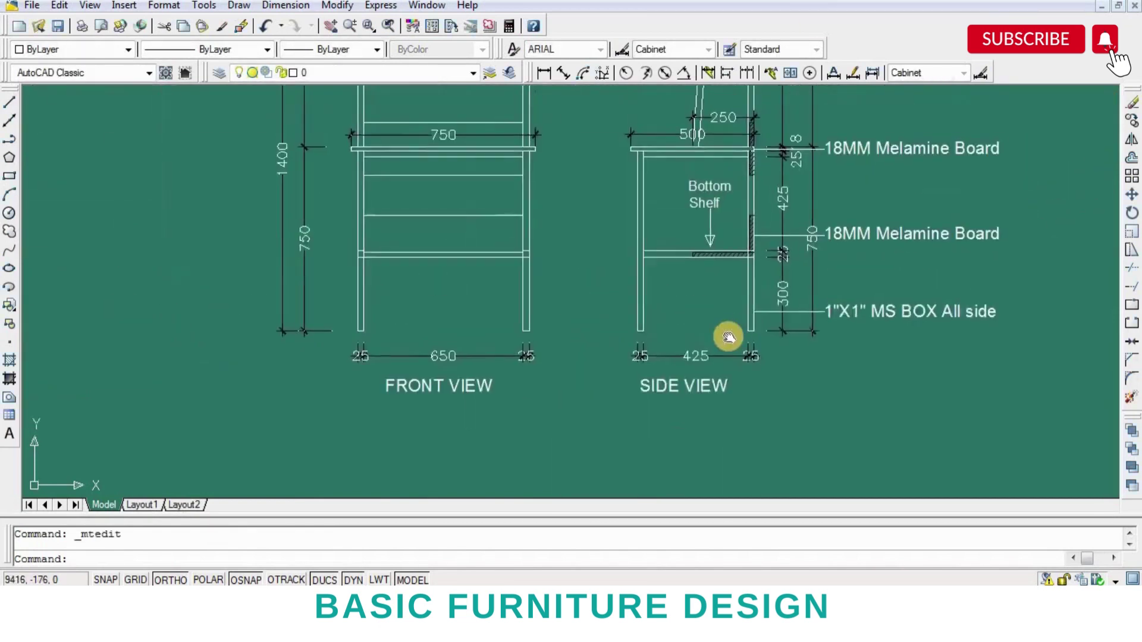
- Add a 250 linear dimension below the side view's bottom shelf
{"action": "left_click", "coordinate": [544, 72]}
{"action": "scroll", "coordinate": [740, 359], "scroll_direction": "up", "scroll_amount": 5}
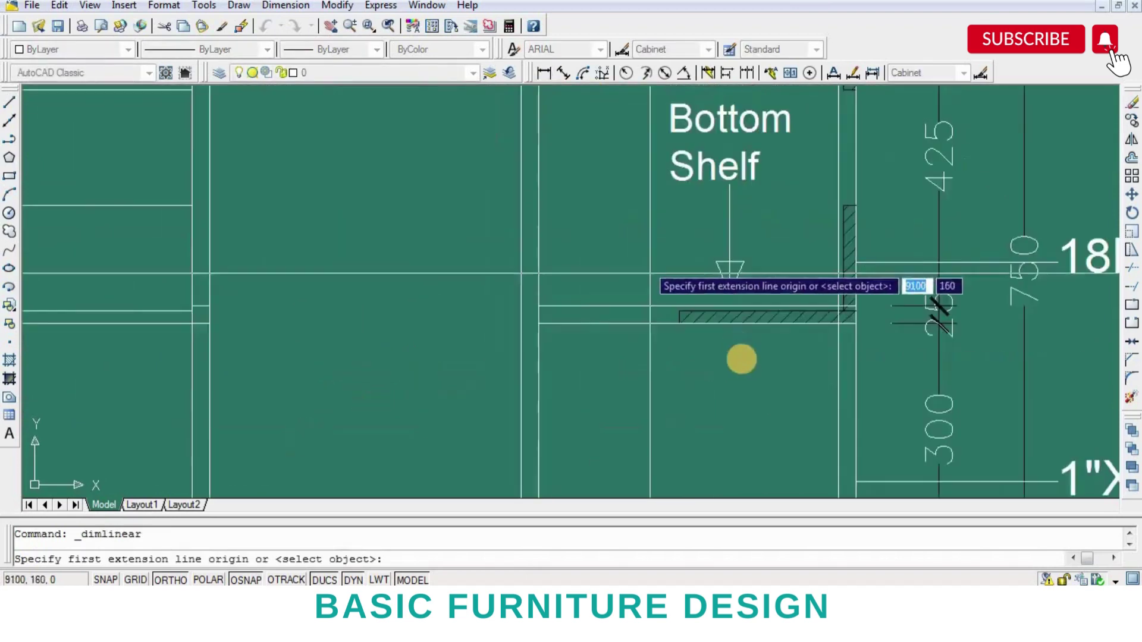
{"action": "scroll", "coordinate": [877, 344], "scroll_direction": "up", "scroll_amount": 3}
{"action": "scroll", "coordinate": [906, 307], "scroll_direction": "up", "scroll_amount": 2}
{"action": "left_click", "coordinate": [906, 297]}
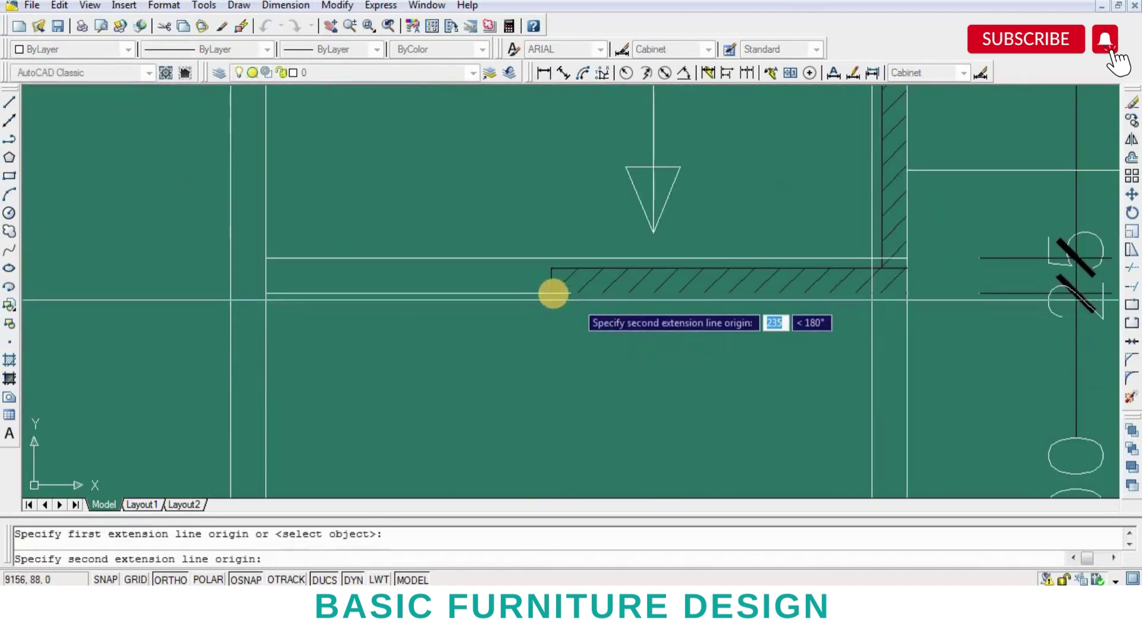
{"action": "left_click", "coordinate": [551, 293]}
{"action": "left_click", "coordinate": [538, 352]}
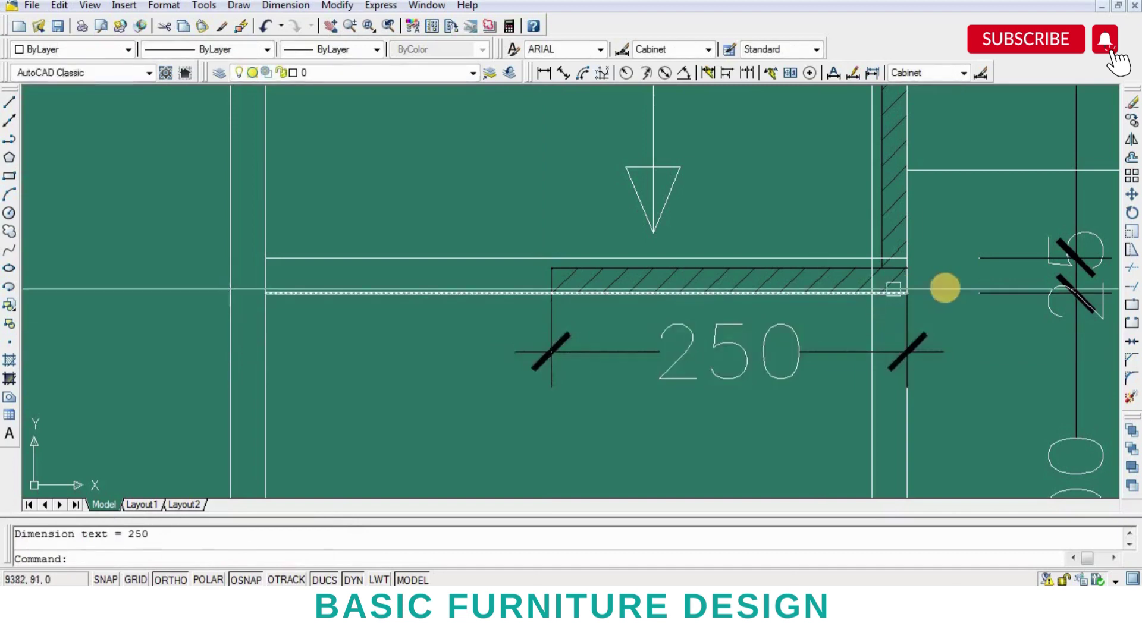
- Add a 150 vertical dimension beside the shelf's hatched back piece
{"action": "key", "text": "Return"}
{"action": "left_click", "coordinate": [905, 266]}
{"action": "middle_click_drag", "start_coordinate": [874, 308], "coordinate": [847, 429]}
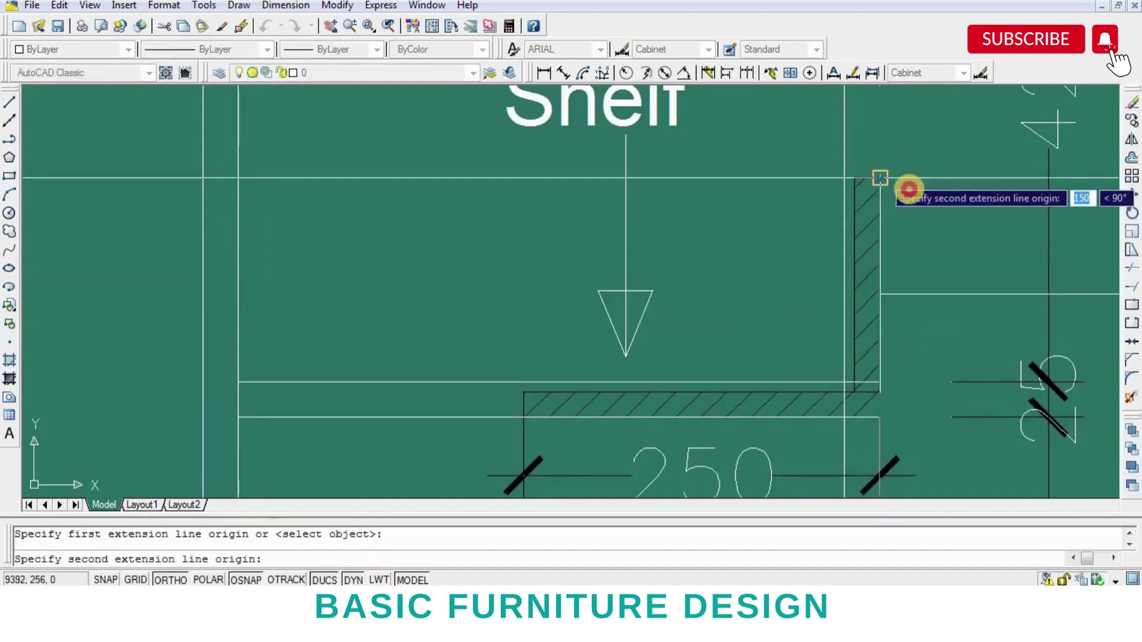
{"action": "left_click", "coordinate": [880, 177]}
{"action": "left_click", "coordinate": [879, 199]}
{"action": "scroll", "coordinate": [775, 316], "scroll_direction": "down", "scroll_amount": 3}
{"action": "scroll", "coordinate": [877, 222], "scroll_direction": "up", "scroll_amount": 2}
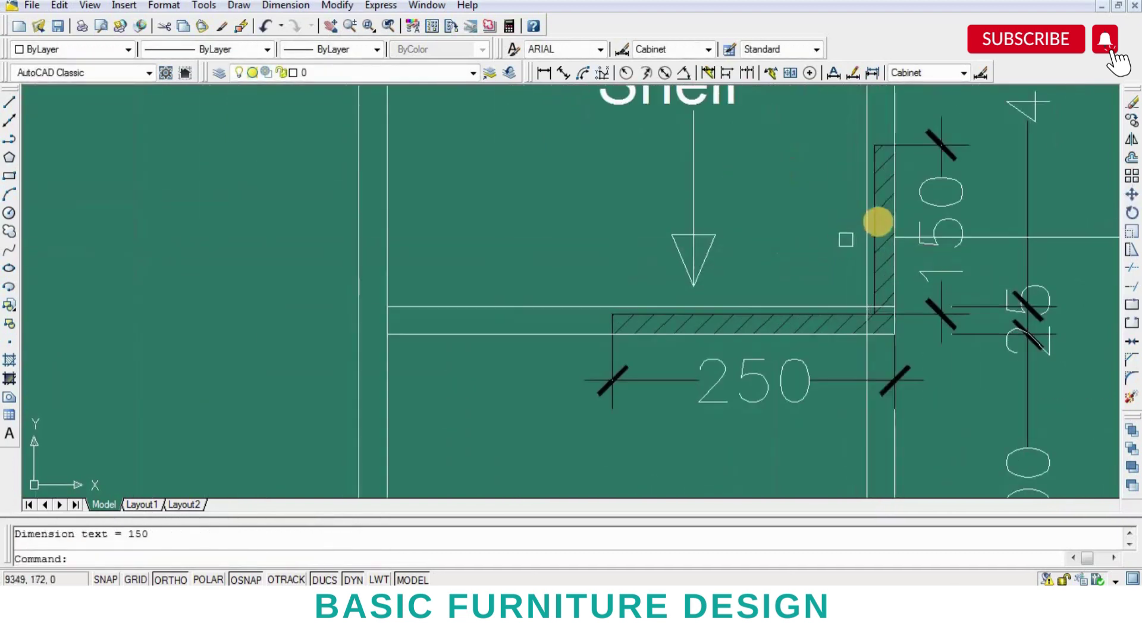
- Cancel an unfinished dimension and save the drawing with Ctrl+S
{"action": "key", "text": "Return"}
{"action": "left_click", "coordinate": [890, 228]}
{"action": "scroll", "coordinate": [752, 289], "scroll_direction": "down", "scroll_amount": 2}
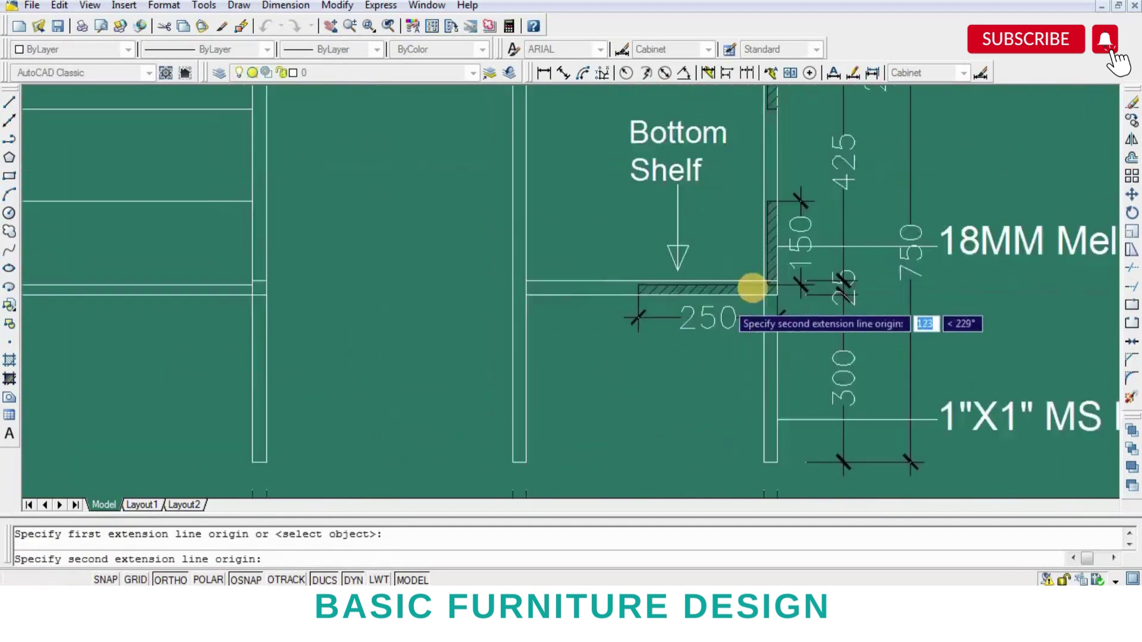
{"action": "scroll", "coordinate": [751, 288], "scroll_direction": "up", "scroll_amount": 1}
{"action": "key", "text": "Escape"}
{"action": "key", "text": "ctrl+s"}
{"action": "scroll", "coordinate": [589, 298], "scroll_direction": "down", "scroll_amount": 3}
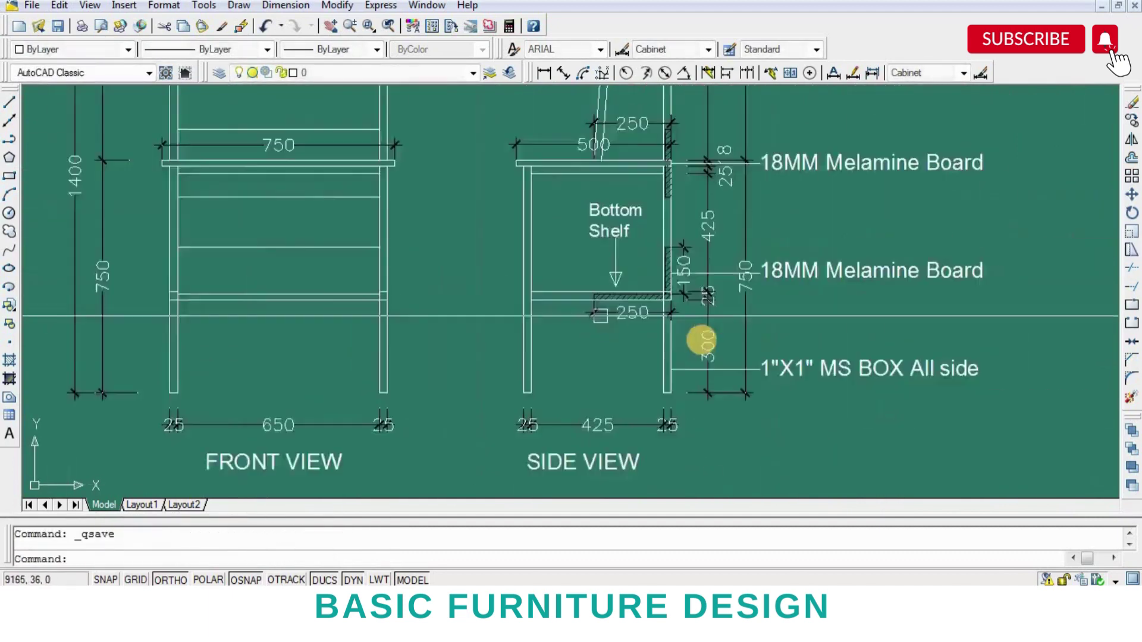
{"action": "scroll", "coordinate": [701, 339], "scroll_direction": "down", "scroll_amount": 2}
{"action": "scroll", "coordinate": [724, 339], "scroll_direction": "up", "scroll_amount": 1}
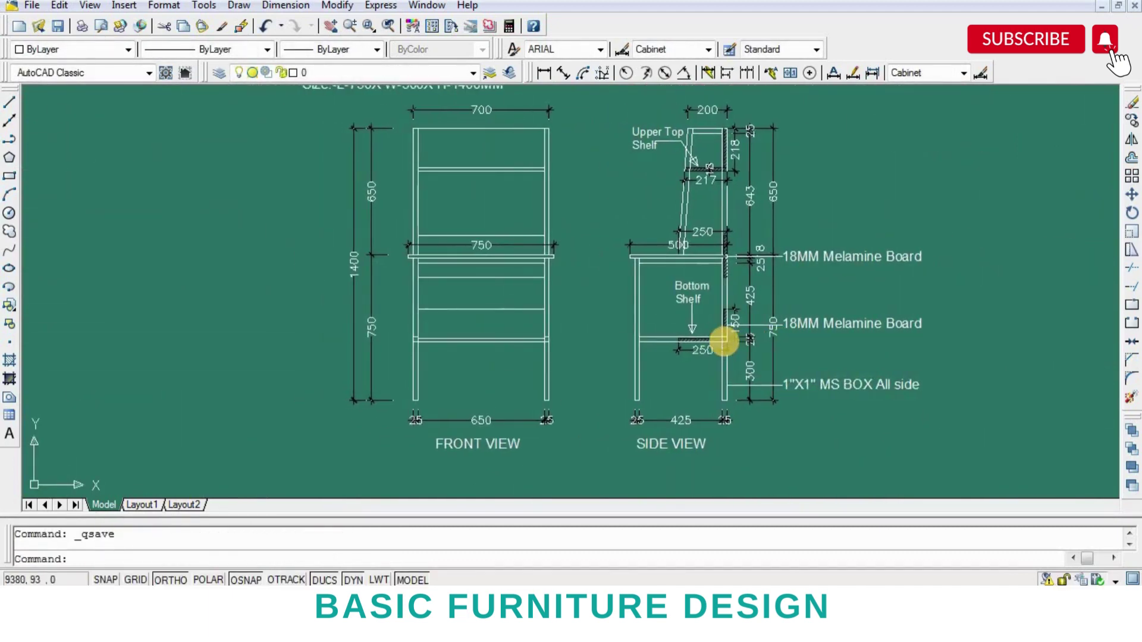
{"action": "scroll", "coordinate": [729, 306], "scroll_direction": "up", "scroll_amount": 1}
{"action": "scroll", "coordinate": [733, 273], "scroll_direction": "up", "scroll_amount": 1}
- Add a 100 vertical dimension beside the upper back strip
{"action": "left_click", "coordinate": [544, 73]}
{"action": "scroll", "coordinate": [701, 247], "scroll_direction": "up", "scroll_amount": 3}
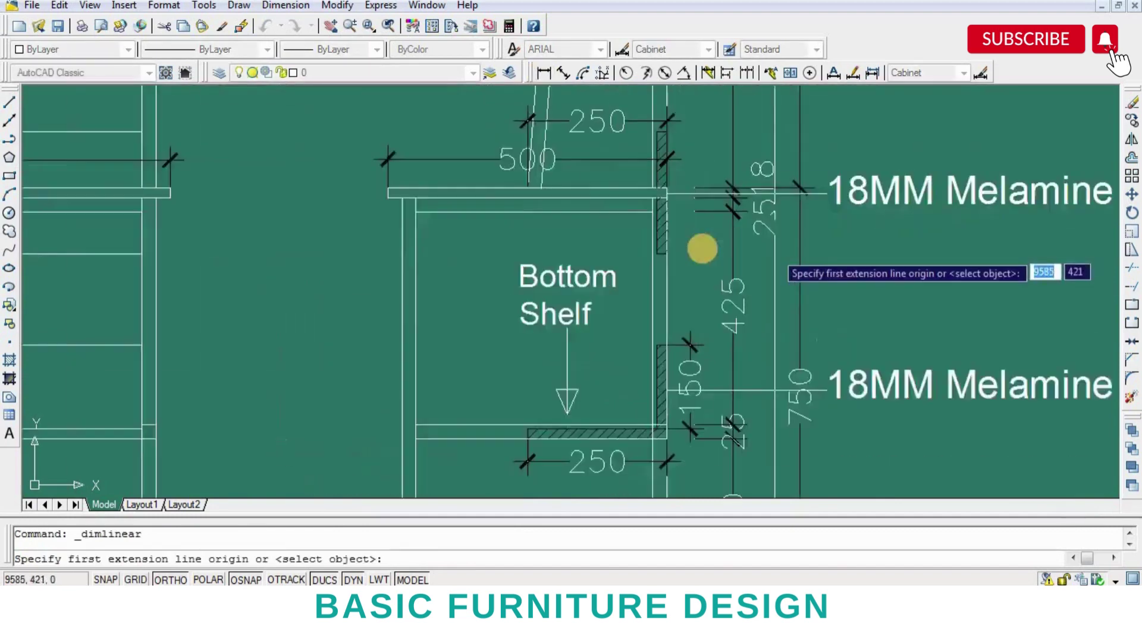
{"action": "scroll", "coordinate": [711, 321], "scroll_direction": "up", "scroll_amount": 1}
{"action": "left_click", "coordinate": [702, 321]}
{"action": "scroll", "coordinate": [708, 249], "scroll_direction": "up", "scroll_amount": 2}
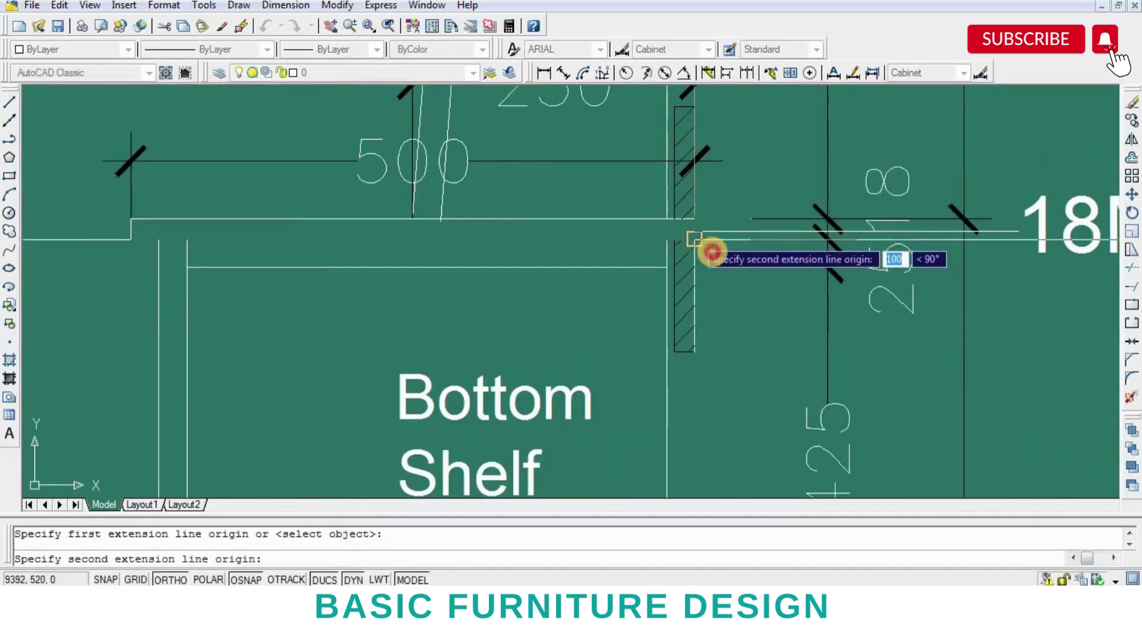
{"action": "left_click", "coordinate": [707, 245]}
{"action": "left_click", "coordinate": [730, 176]}
{"action": "middle_click_drag", "start_coordinate": [699, 196], "coordinate": [704, 237]}
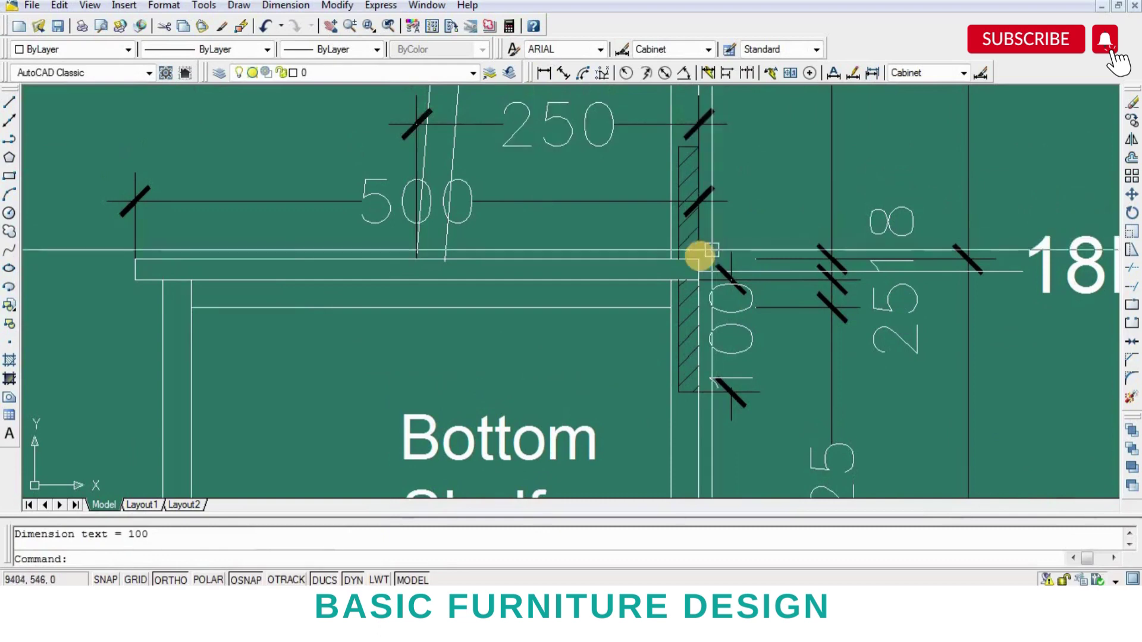
- Add a second 100 dimension up to the strip's top corner
{"action": "key", "text": "Return"}
{"action": "left_click", "coordinate": [699, 259]}
{"action": "left_click", "coordinate": [698, 147]}
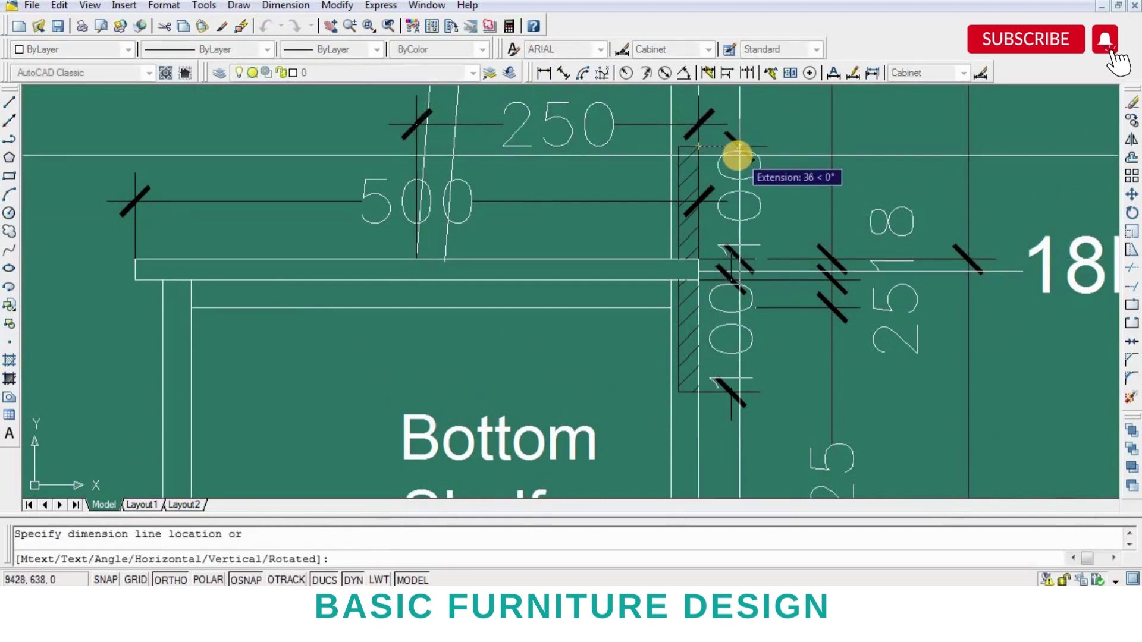
{"action": "left_click", "coordinate": [736, 156]}
{"action": "scroll", "coordinate": [702, 208], "scroll_direction": "down", "scroll_amount": 2}
{"action": "type", "text": "M"}
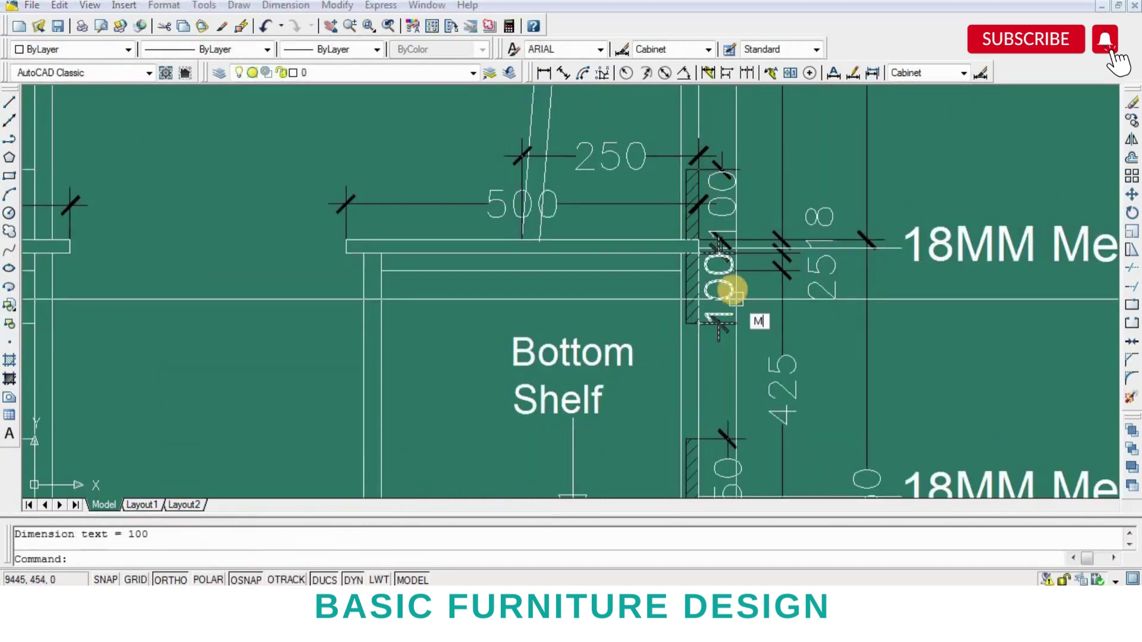
- Move the overlapping 100 dimension clear of the other dimension
{"action": "key", "text": "Return"}
{"action": "left_click", "coordinate": [724, 287]}
{"action": "key", "text": "Return"}
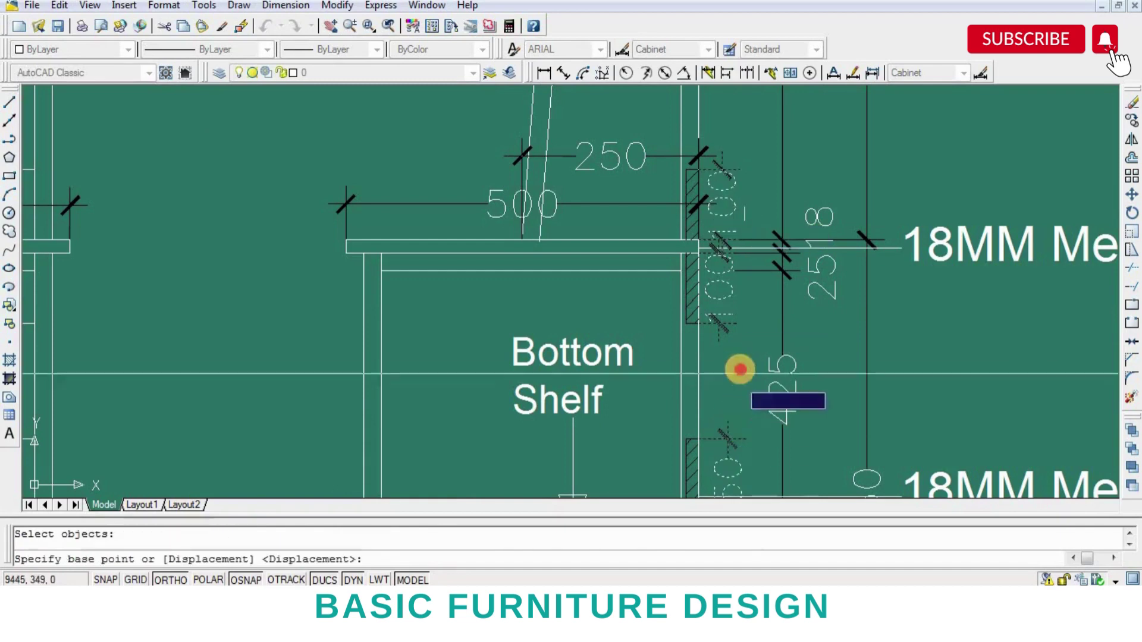
{"action": "left_click", "coordinate": [743, 372]}
{"action": "scroll", "coordinate": [875, 392], "scroll_direction": "down", "scroll_amount": 2}
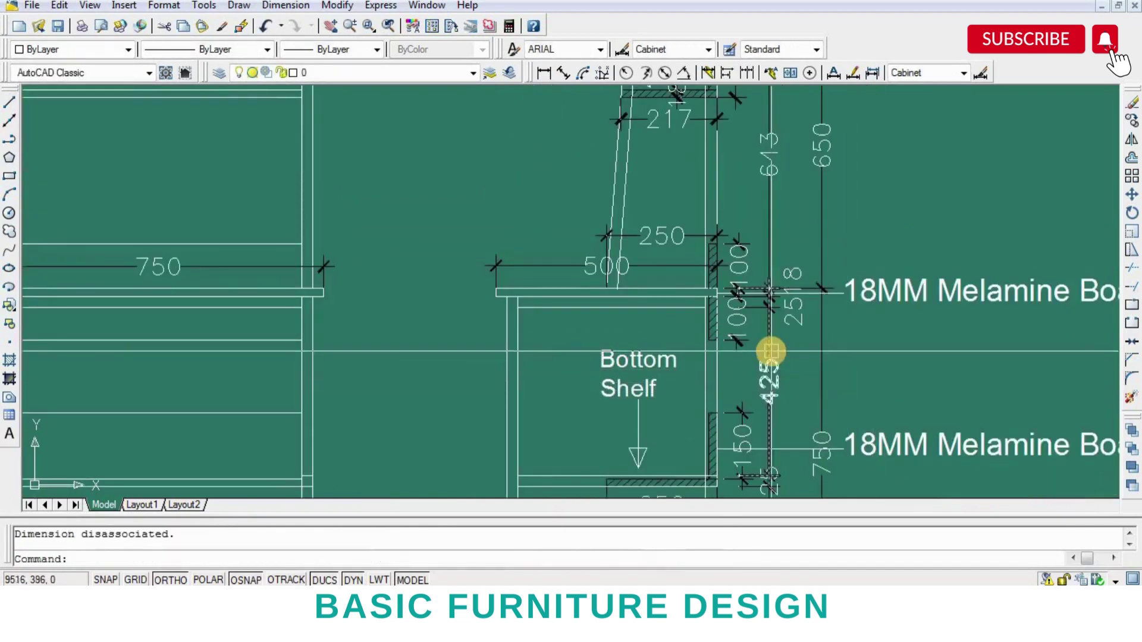
{"action": "scroll", "coordinate": [743, 357], "scroll_direction": "up", "scroll_amount": 2}
{"action": "middle_click_drag", "start_coordinate": [726, 349], "coordinate": [616, 305]}
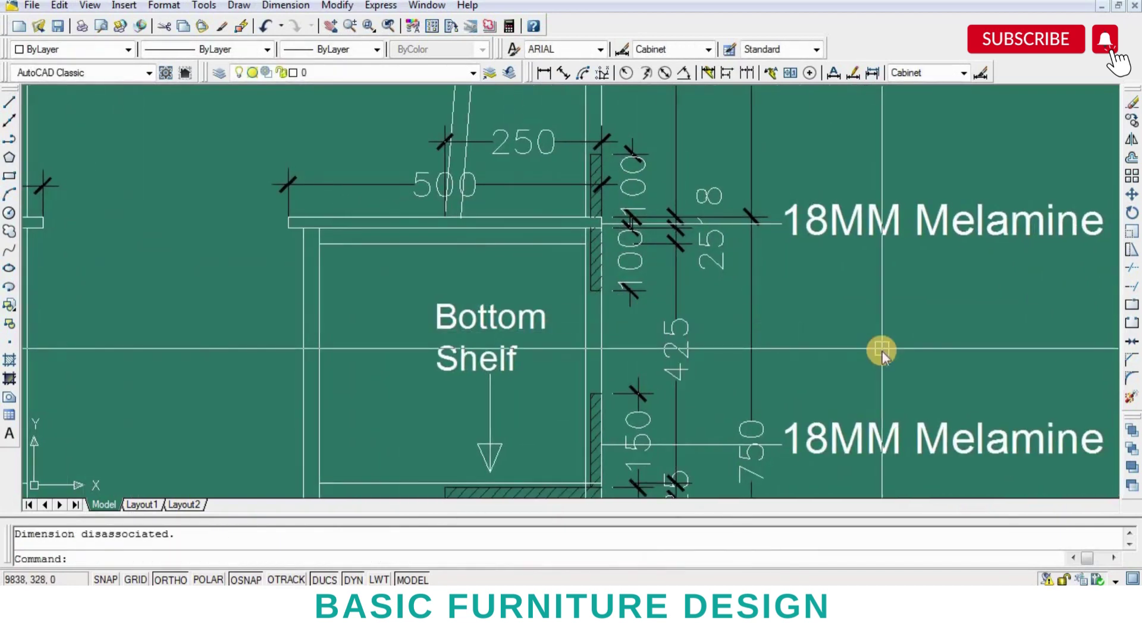
{"action": "type", "text": "c"}
- Copy the 18MM Melamine Board callout down beside the upper back strip
{"action": "key", "text": "Return"}
{"action": "left_click", "coordinate": [975, 164]}
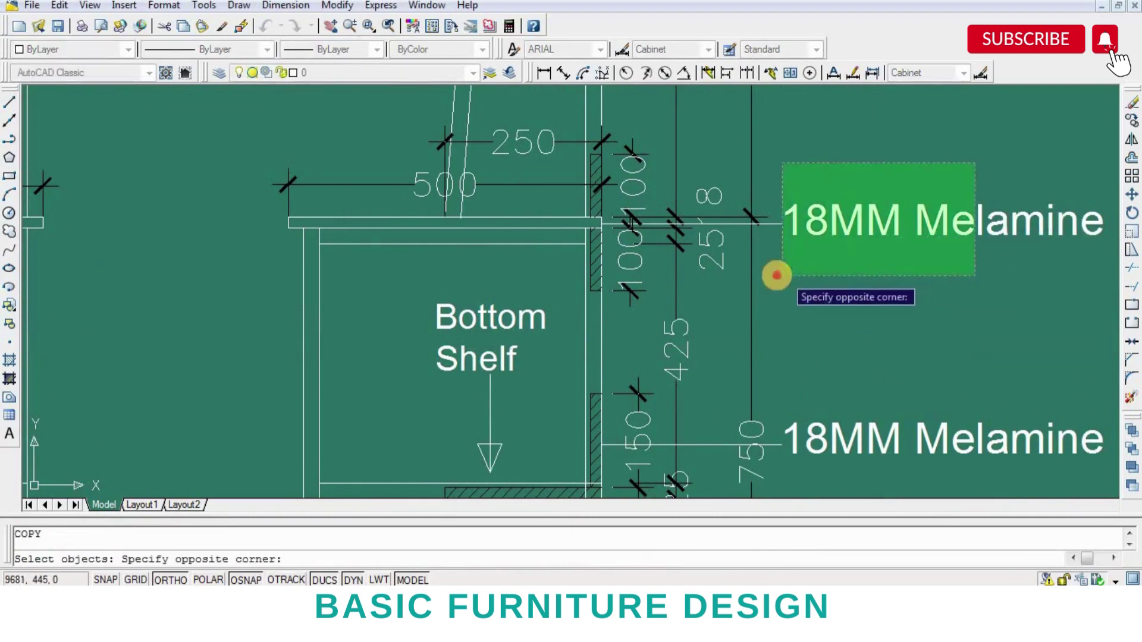
{"action": "left_click", "coordinate": [773, 274]}
{"action": "key", "text": "Return"}
{"action": "left_click", "coordinate": [856, 272]}
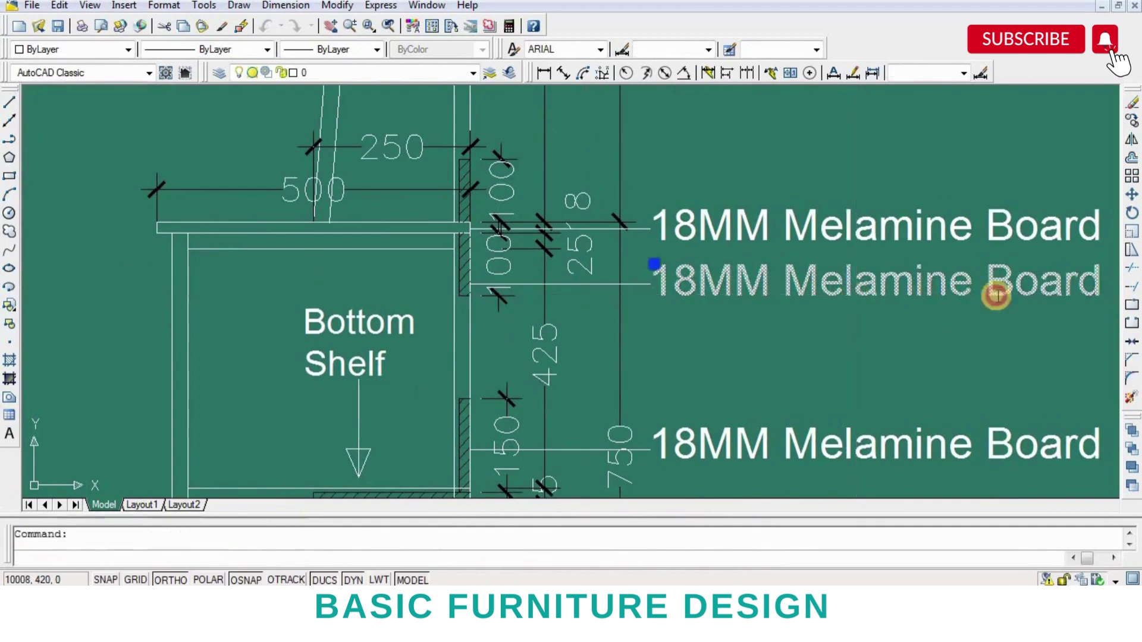
- Edit the copied callout to read '18MM Melamine Board Bit'
{"action": "double_click", "coordinate": [990, 290]}
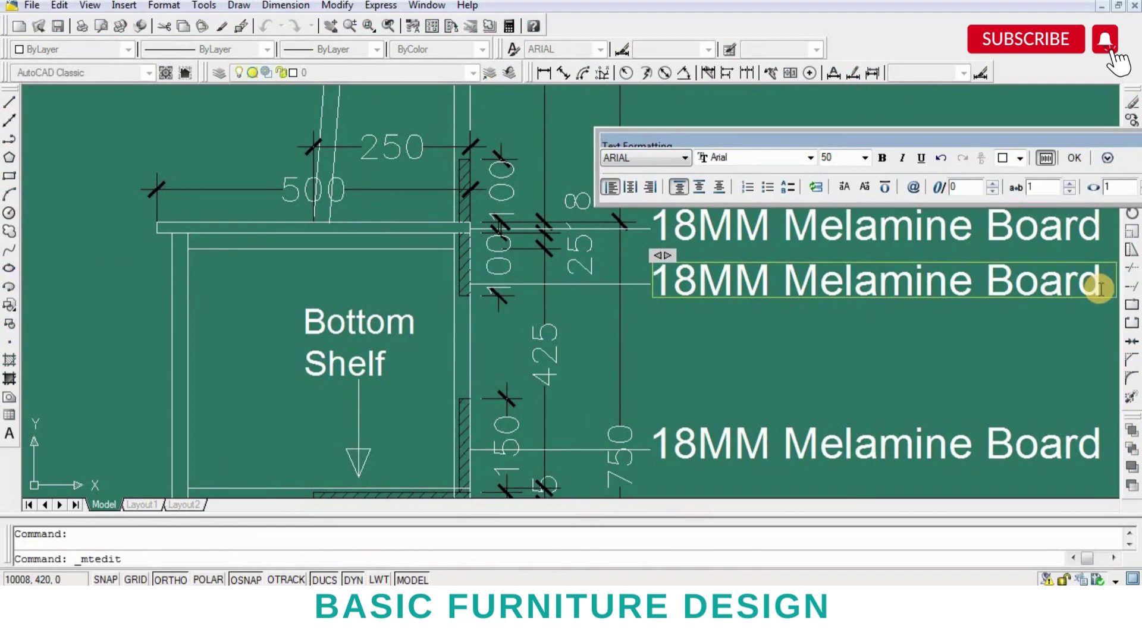
{"action": "type", "text": "Bl"}
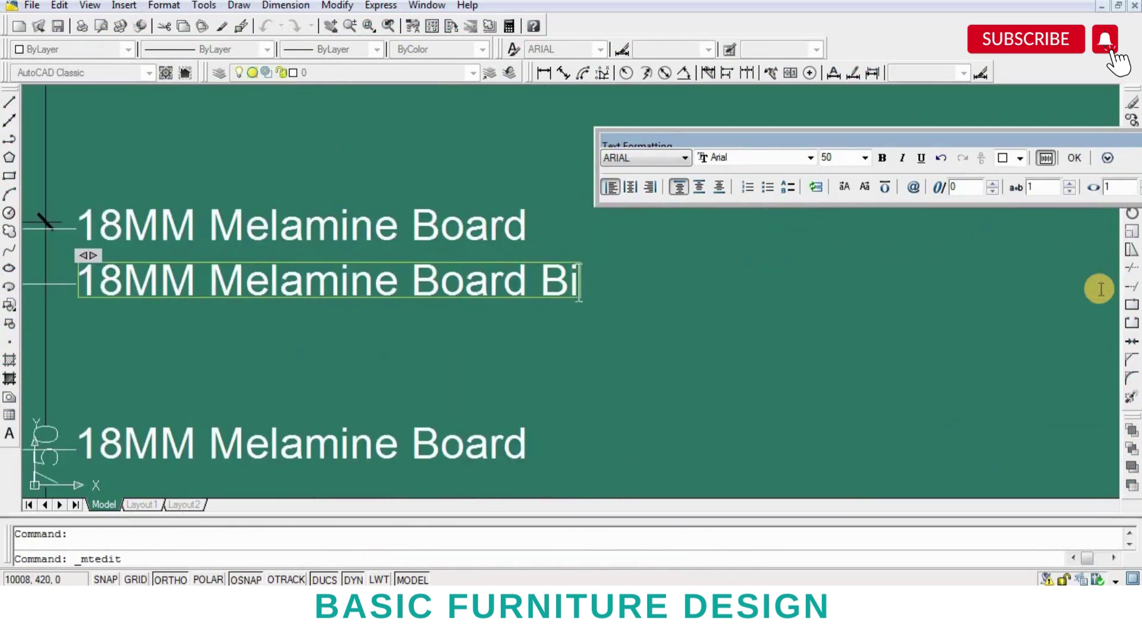
{"action": "left_click", "coordinate": [961, 309]}
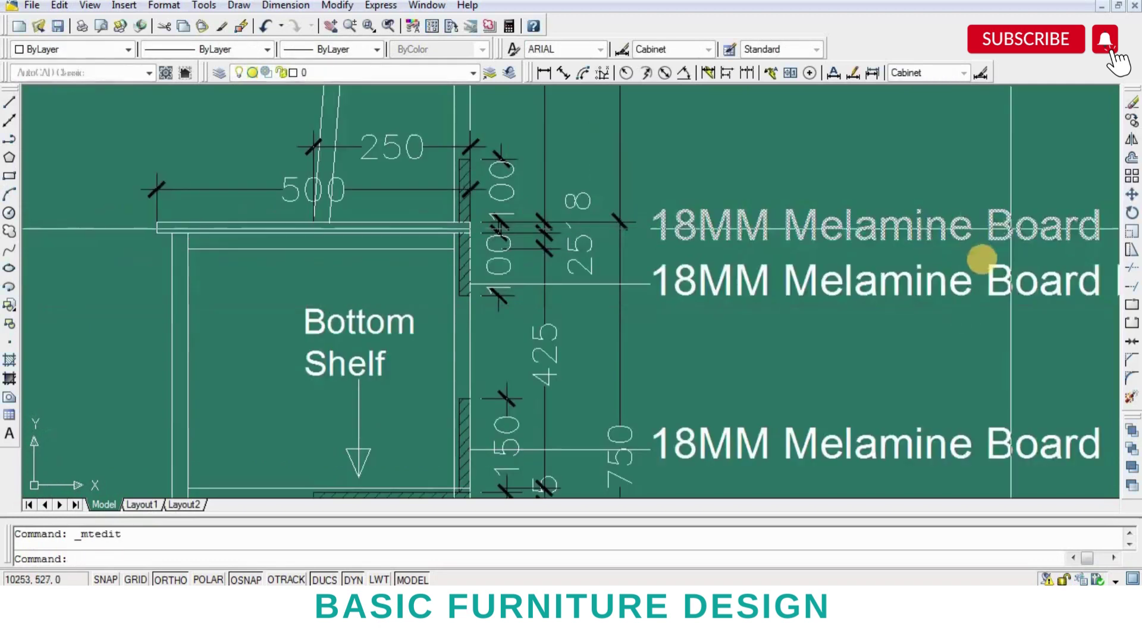
{"action": "scroll", "coordinate": [1065, 343], "scroll_direction": "down", "scroll_amount": 3}
{"action": "middle_click_drag", "start_coordinate": [1065, 344], "coordinate": [904, 339]}
{"action": "scroll", "coordinate": [907, 338], "scroll_direction": "up", "scroll_amount": 2}
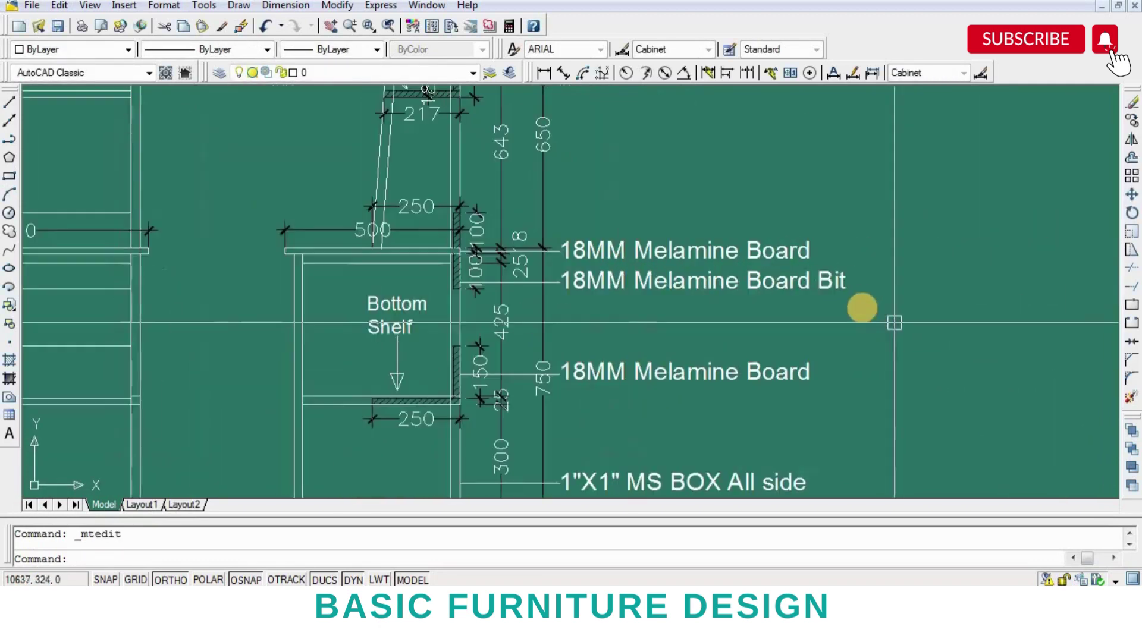
{"action": "scroll", "coordinate": [821, 377], "scroll_direction": "down", "scroll_amount": 3}
{"action": "scroll", "coordinate": [812, 373], "scroll_direction": "up", "scroll_amount": 1}
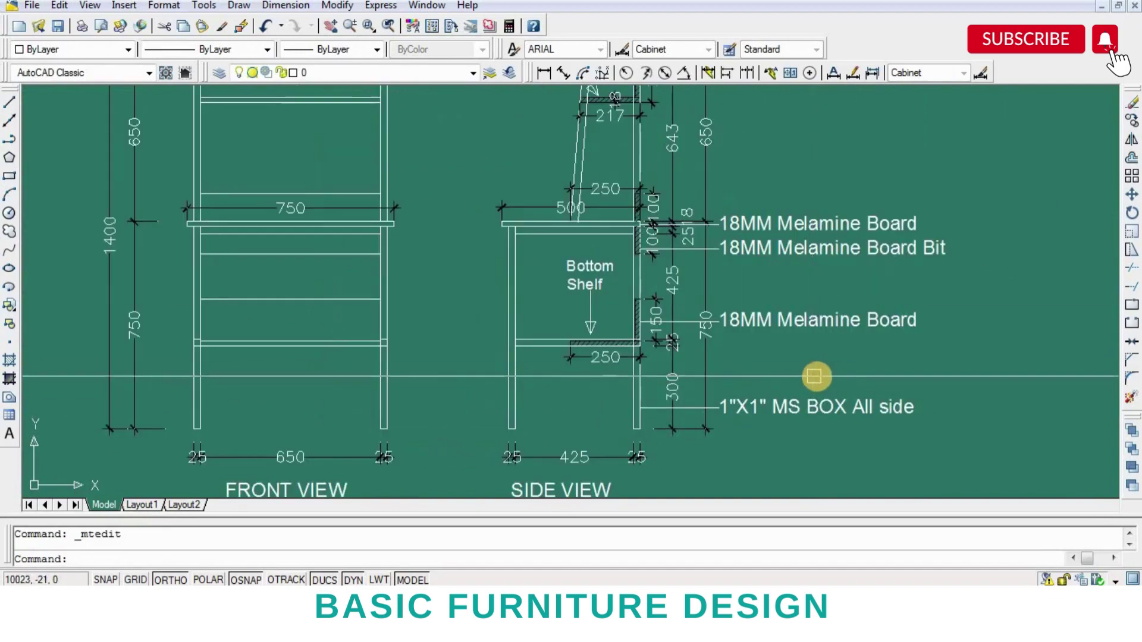